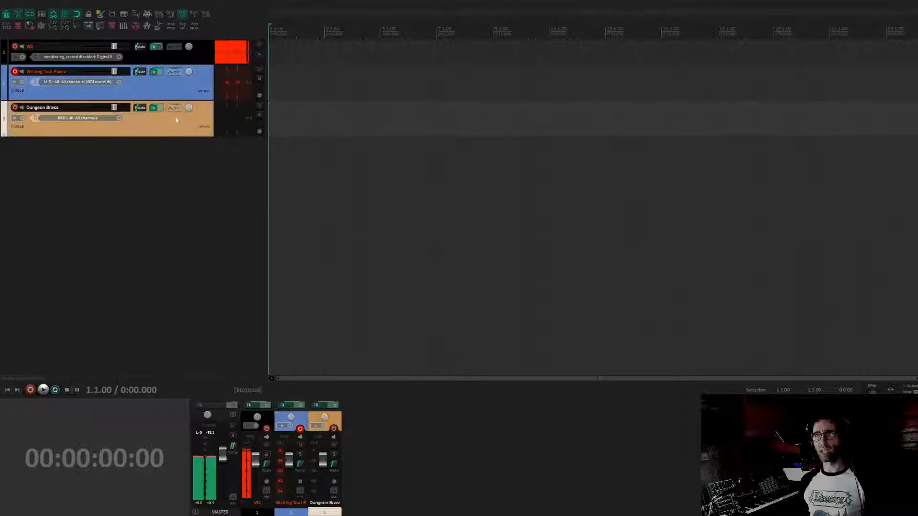
- Switch record arming from the Writing Tool Piano track to Dungeon Brass and back to the piano
left_click(14, 72)
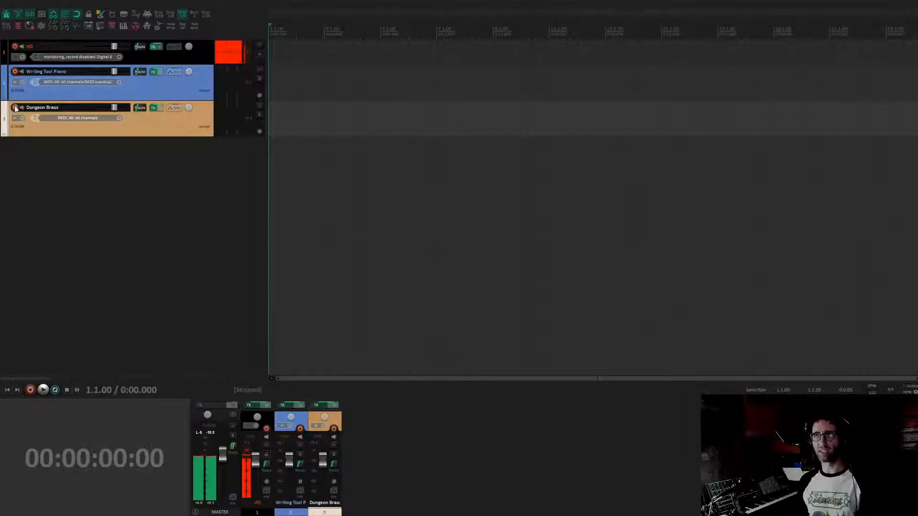
left_click(14, 107)
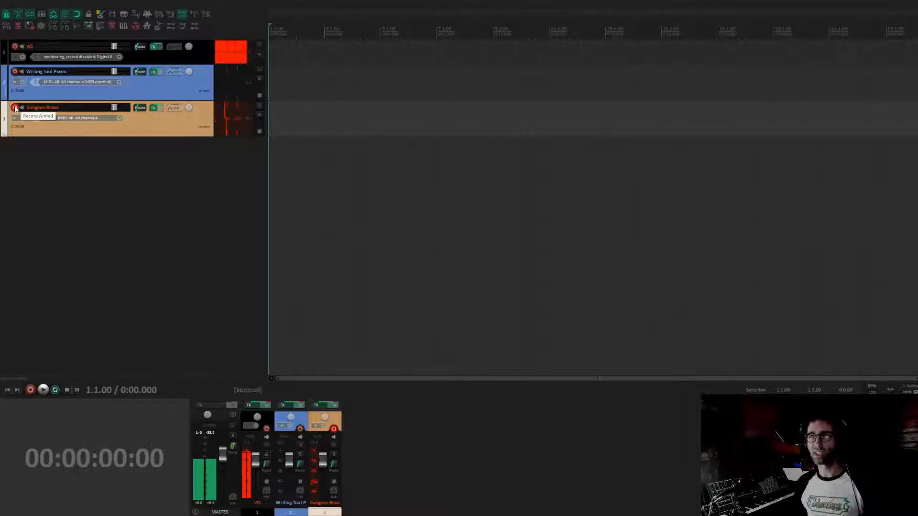
left_click(15, 108)
left_click(14, 72)
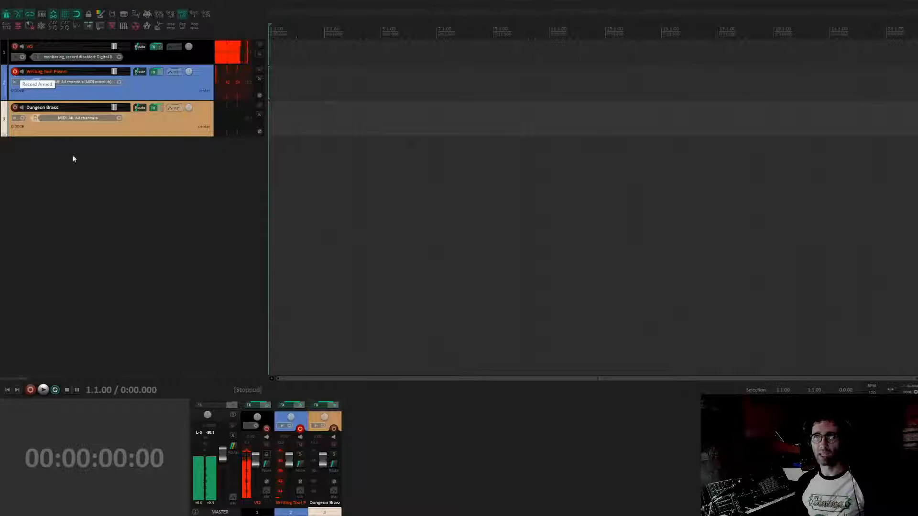
- Record a short three-note MIDI phrase on the Writing Tool Piano track from the project start
left_click(96, 199)
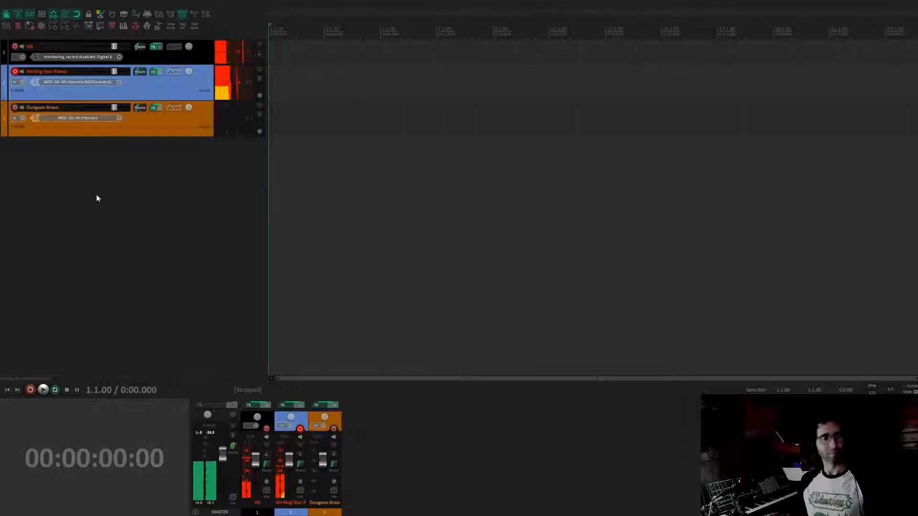
scroll(337, 163, "up", 2)
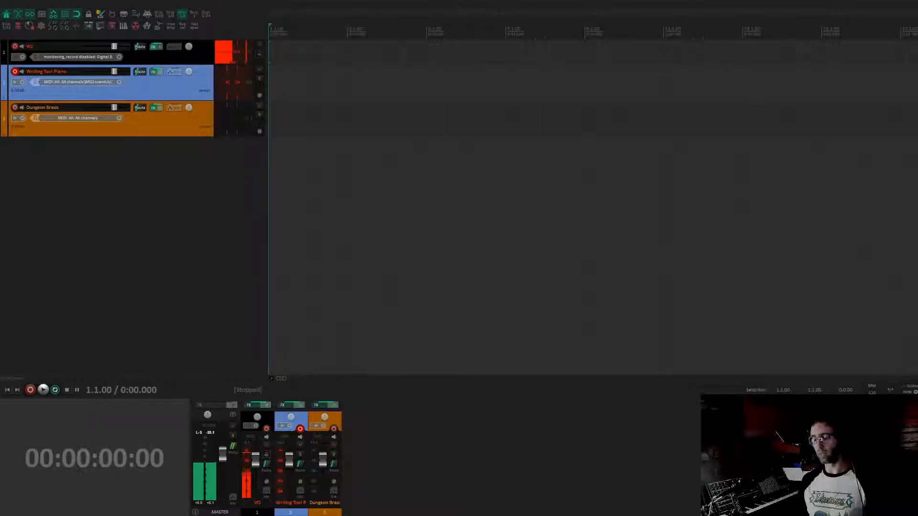
key("ctrl+r")
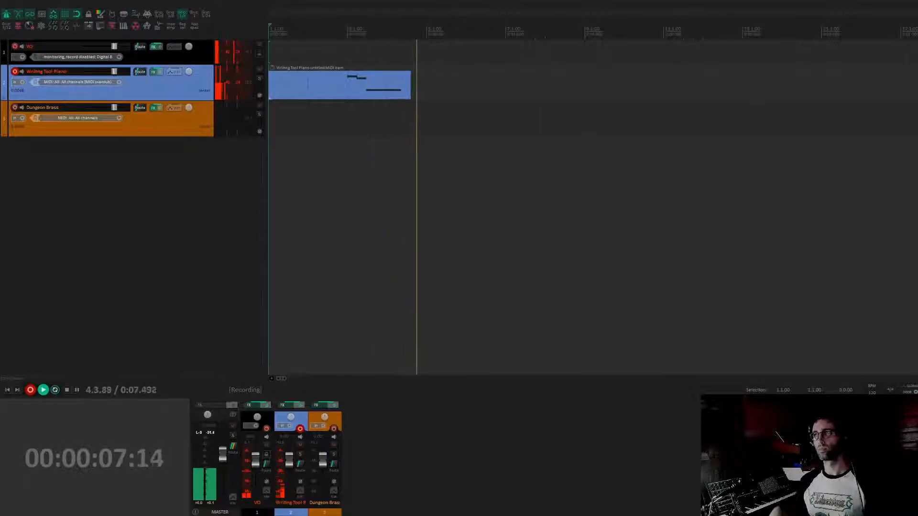
key("space")
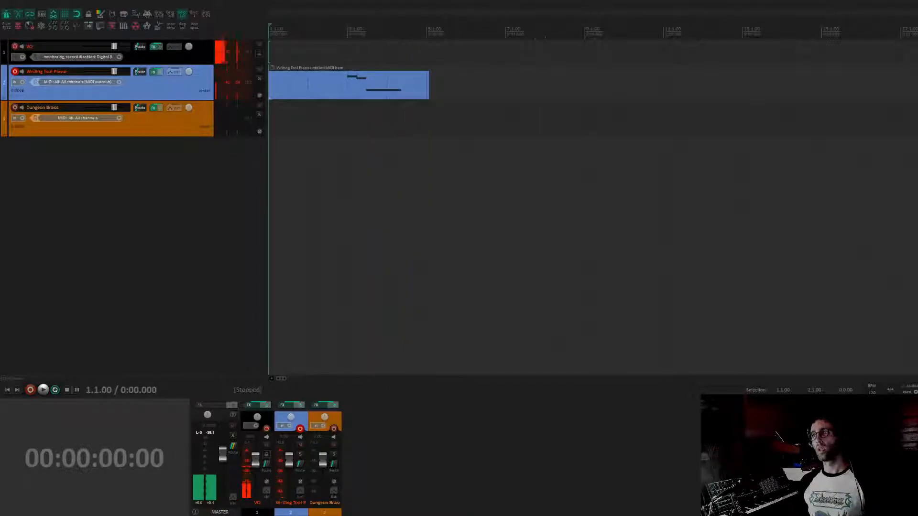
- Open the recorded piano item in the MIDI editor and quantize all of its notes
double_click(357, 83)
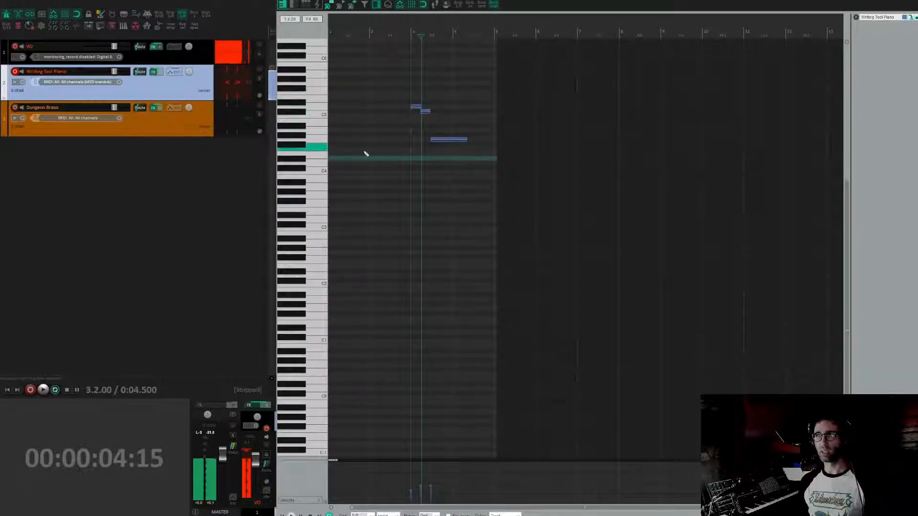
scroll(366, 154, "up", 4)
scroll(362, 171, "up", 5)
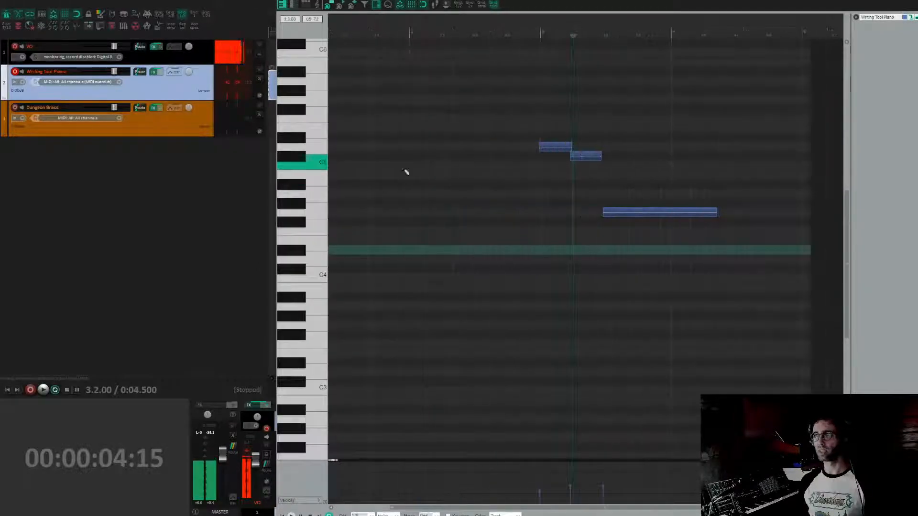
scroll(547, 170, "up", 2)
left_click_drag(472, 110, 872, 294)
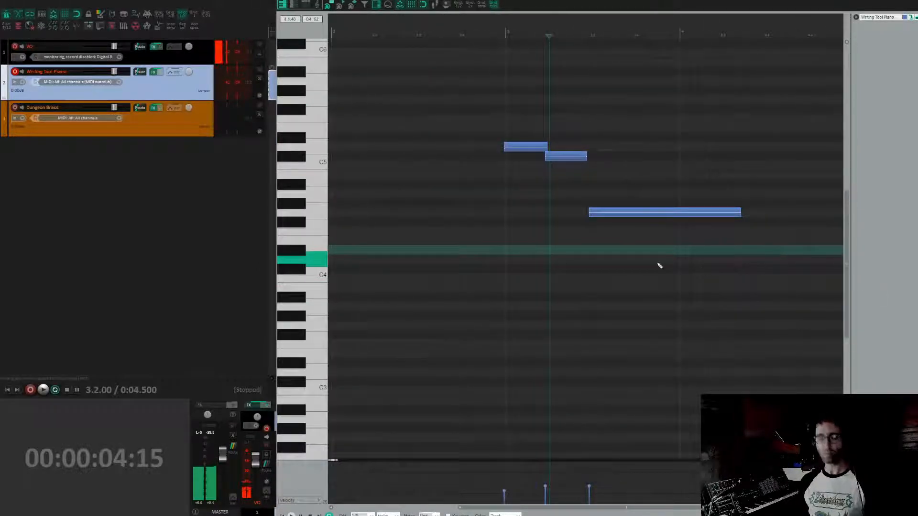
key("q")
key("Return")
- Shorten the long low note to end at beat 2 of bar 4, and trim the piano item's end to bar 5
left_click_drag(716, 162, 756, 250)
left_click_drag(743, 212, 712, 219)
scroll(608, 158, "right", 2)
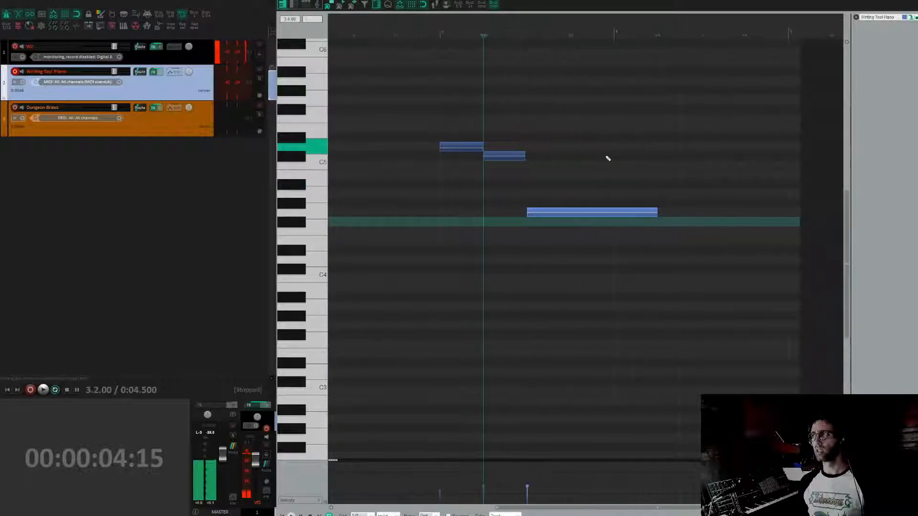
left_click_drag(800, 61, 790, 67)
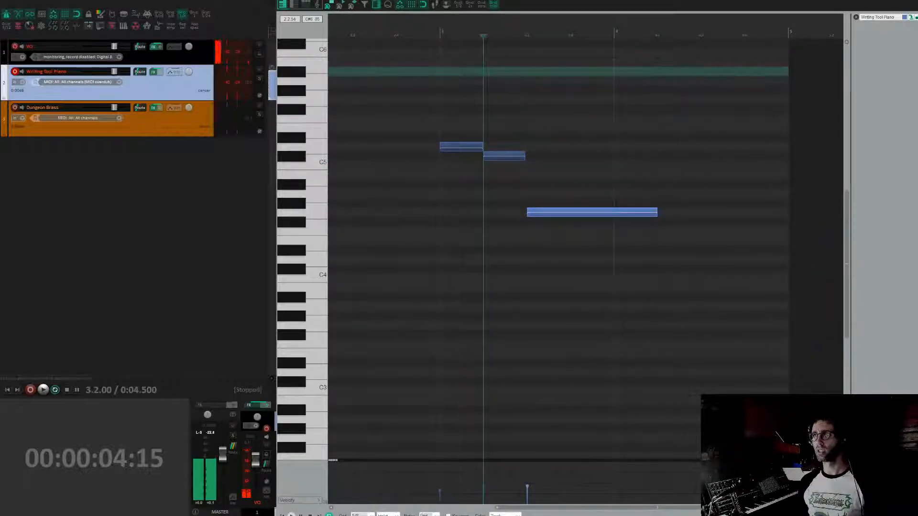
- Shrink the MIDI editor to uncover the arrangement, then split the piano item at bar 3 and delete the part before it
left_click_drag(478, 0, 478, 149)
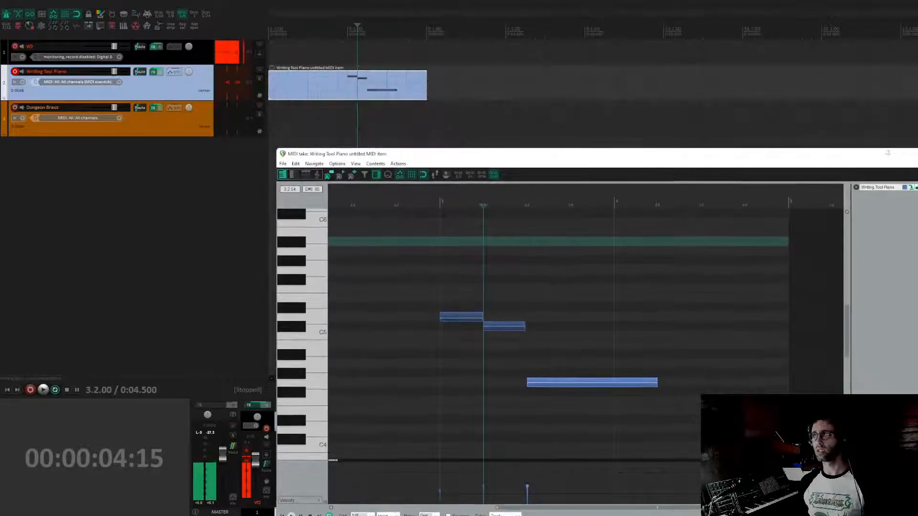
left_click(348, 78)
key("s")
left_click(340, 76)
key("Delete")
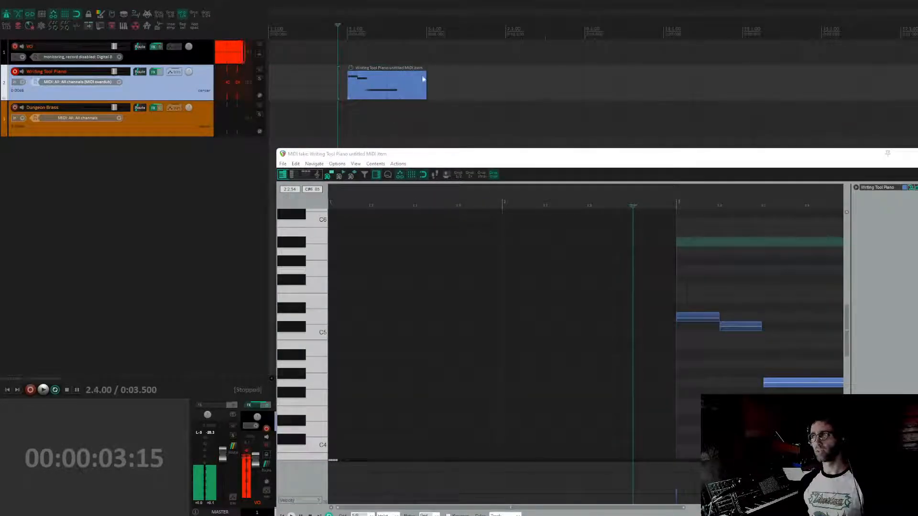
- Play back the trimmed piano phrase from bar 3, and again from one beat earlier
scroll(381, 75, "right", 2)
left_click_drag(797, 311, 635, 291)
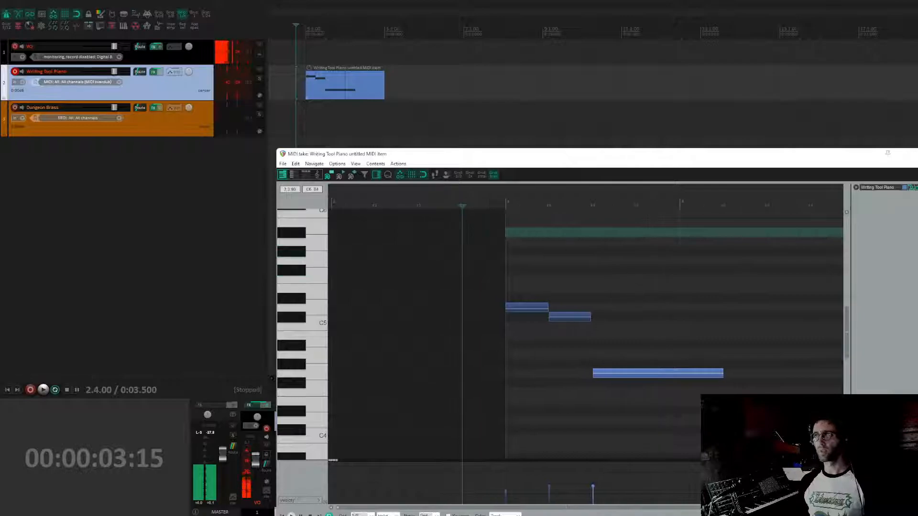
left_click_drag(362, 108, 395, 109)
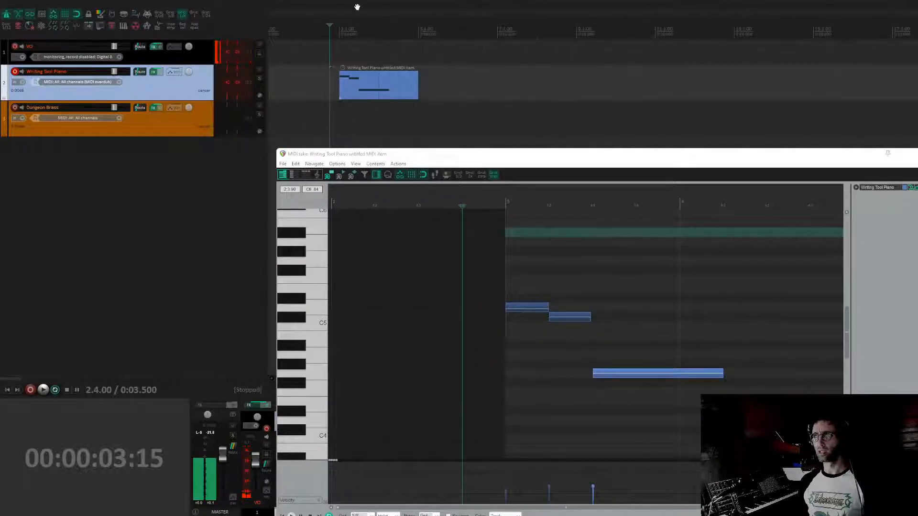
left_click(402, 79)
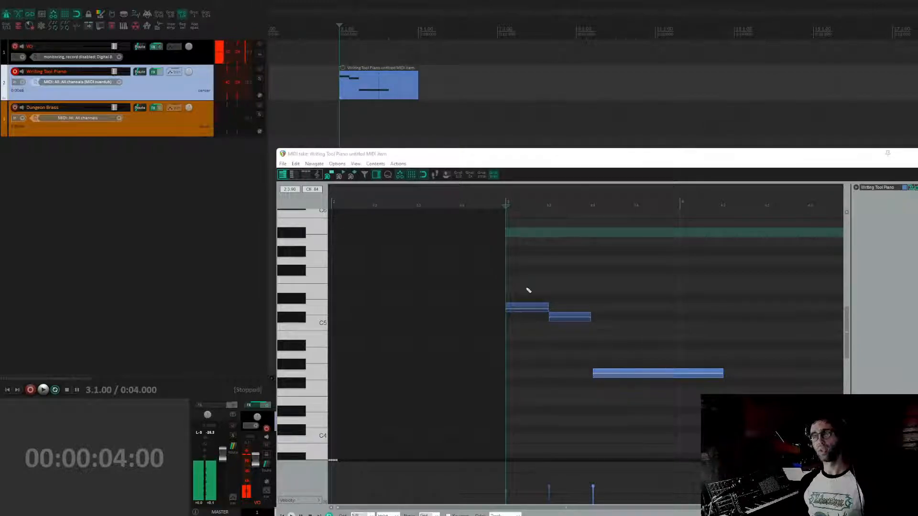
key("space")
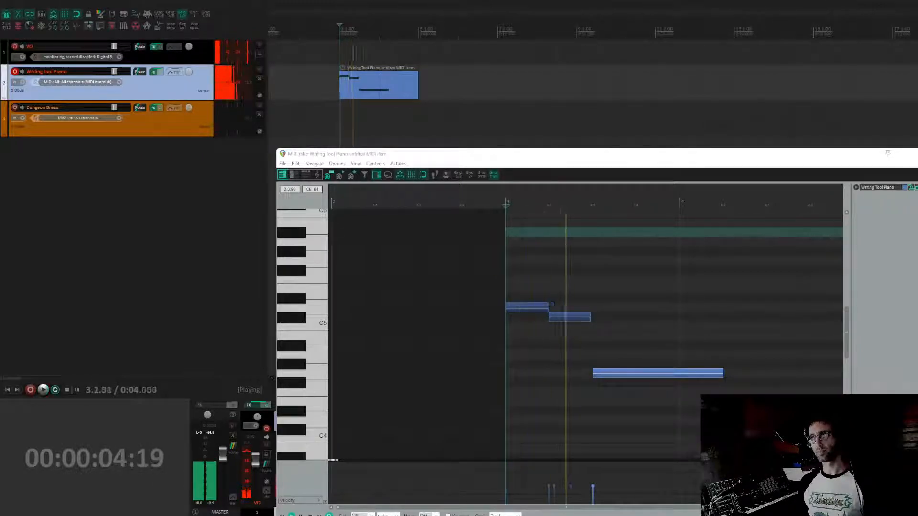
key("space")
key("Left")
key("space")
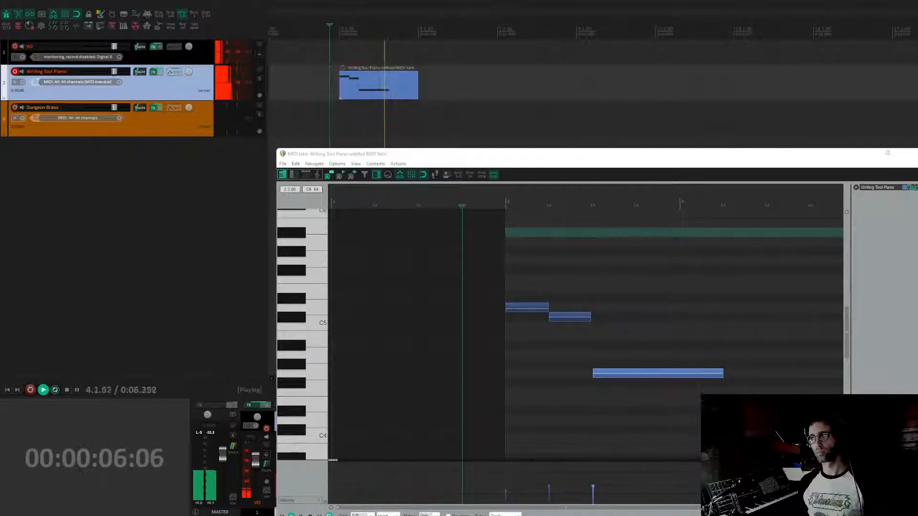
key("space")
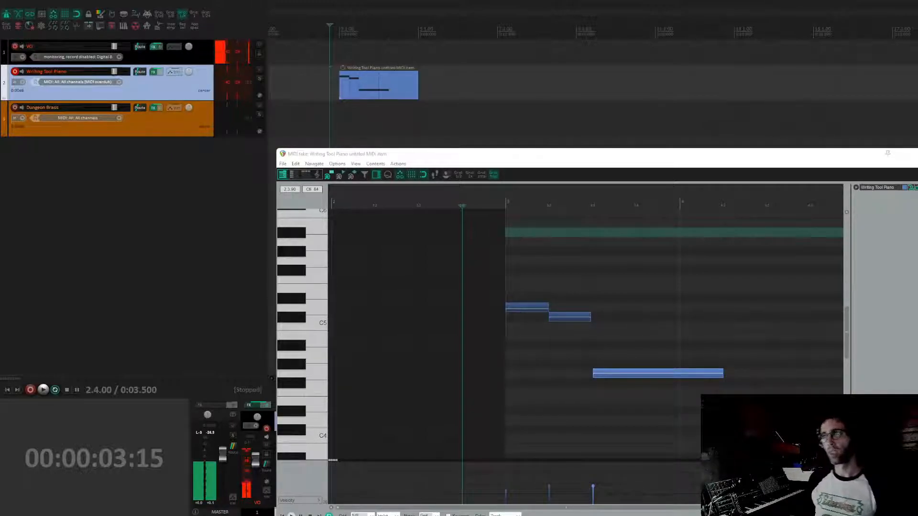
- Lengthen the long low note to end at beat 3 of bar 4
left_click(339, 54)
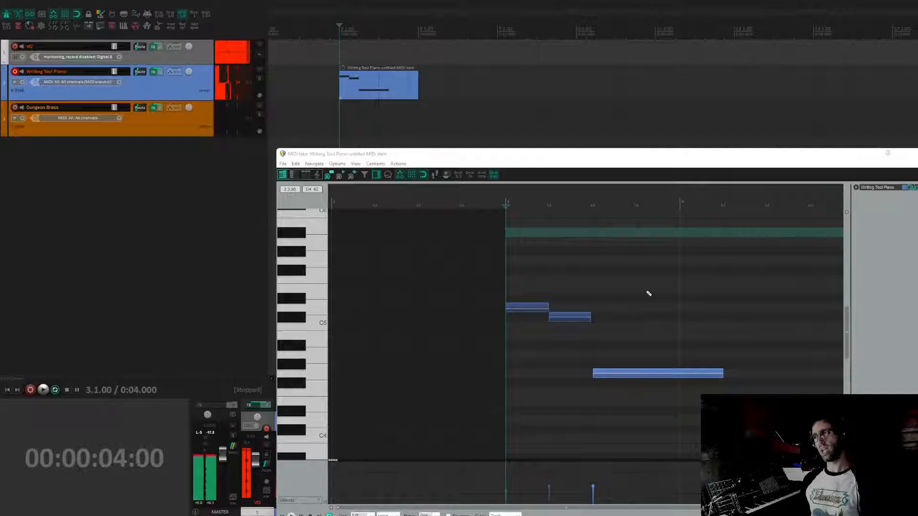
left_click_drag(649, 293, 572, 241)
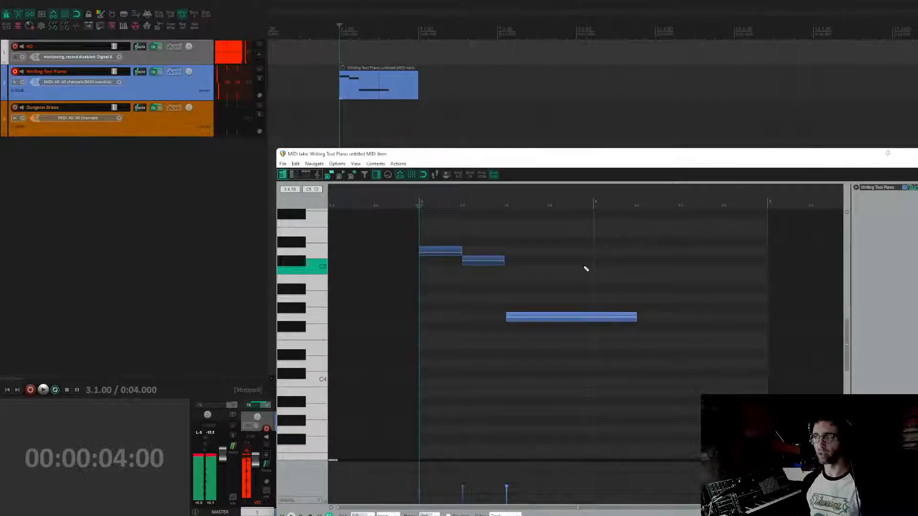
left_click_drag(632, 319, 672, 324)
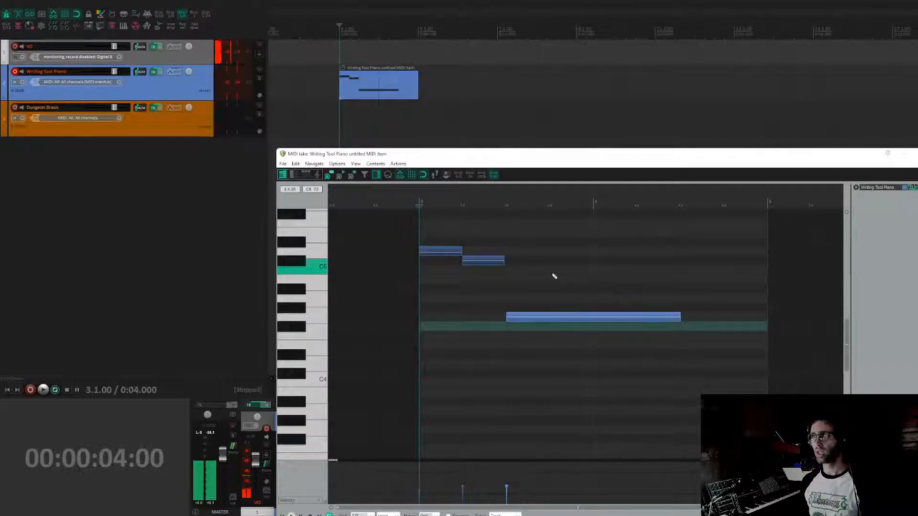
- Select the first two notes of the phrase and play it back from bar 3
left_click_drag(420, 222, 483, 284)
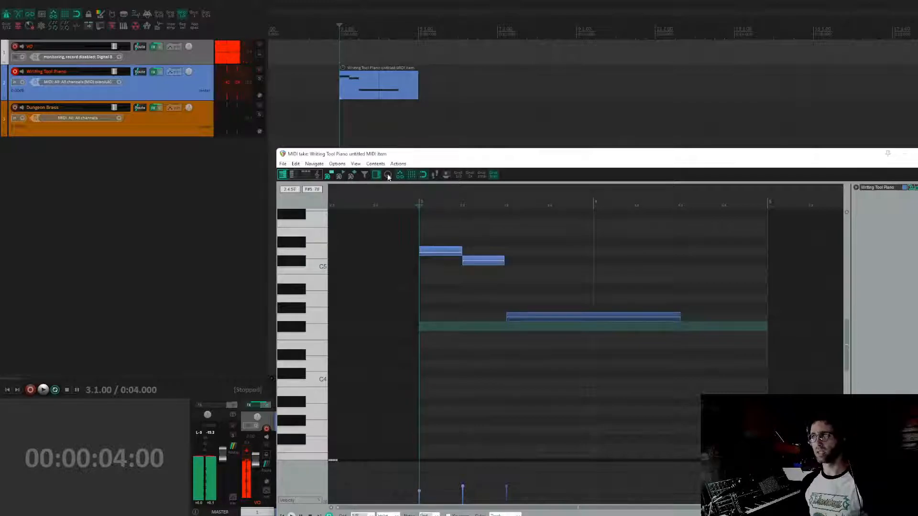
key("space")
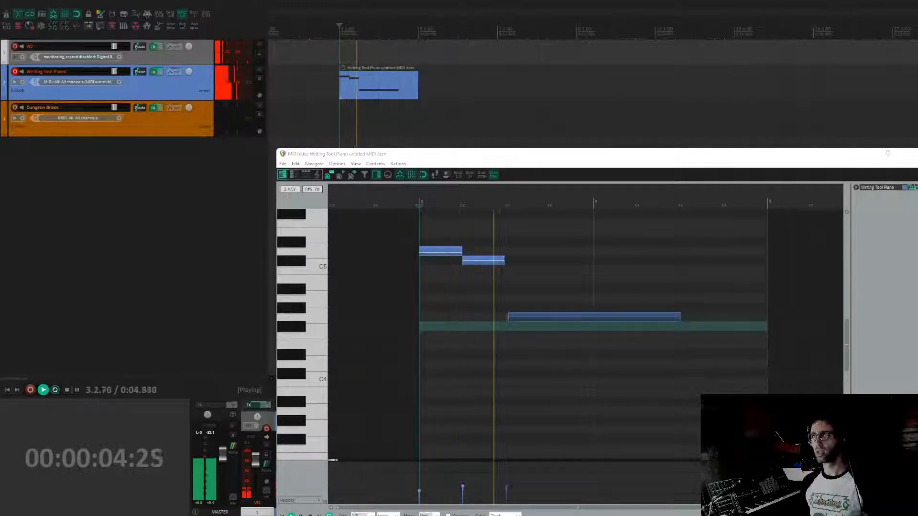
key("space")
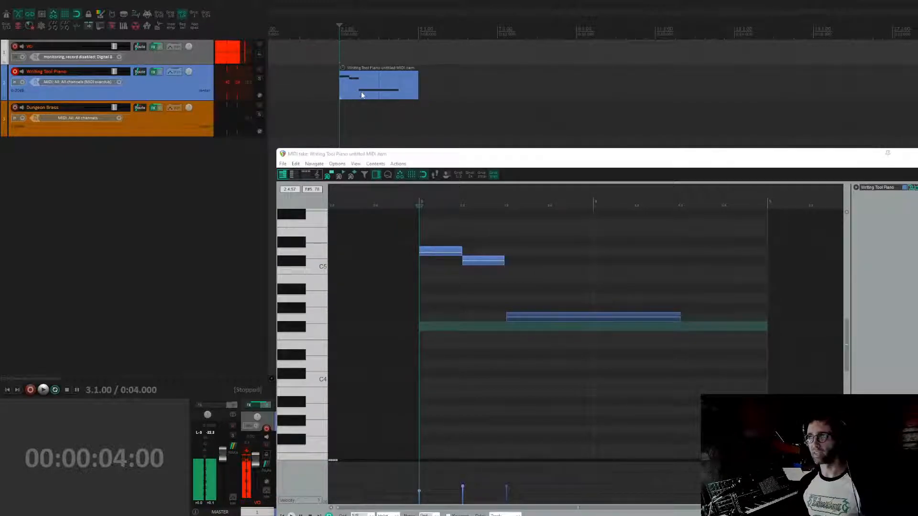
- Copy the piano item to start at beat 3 of bar 6, and extend the copy's end to bar 9
mouse_move(361, 91)
left_mouse_down()
mouse_move(352, 91)
mouse_move(370, 89)
mouse_move(360, 87)
left_mouse_up()
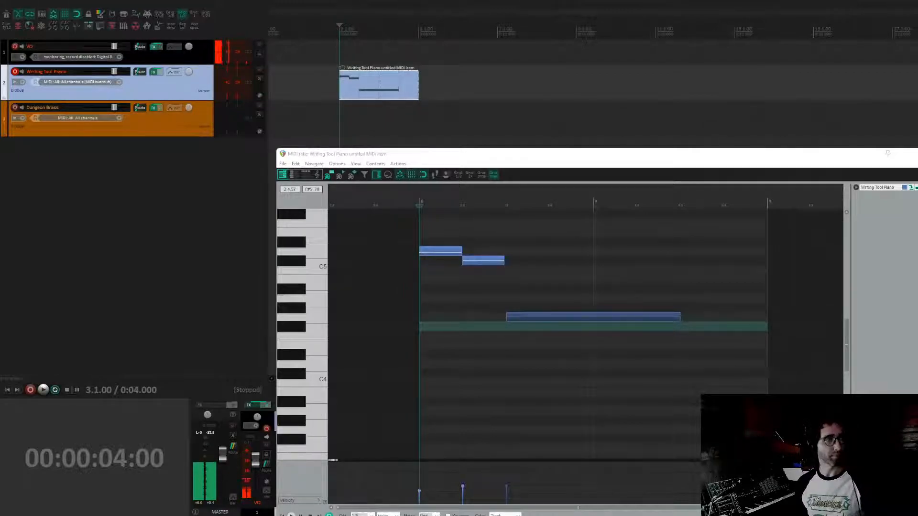
scroll(368, 90, "left", 1)
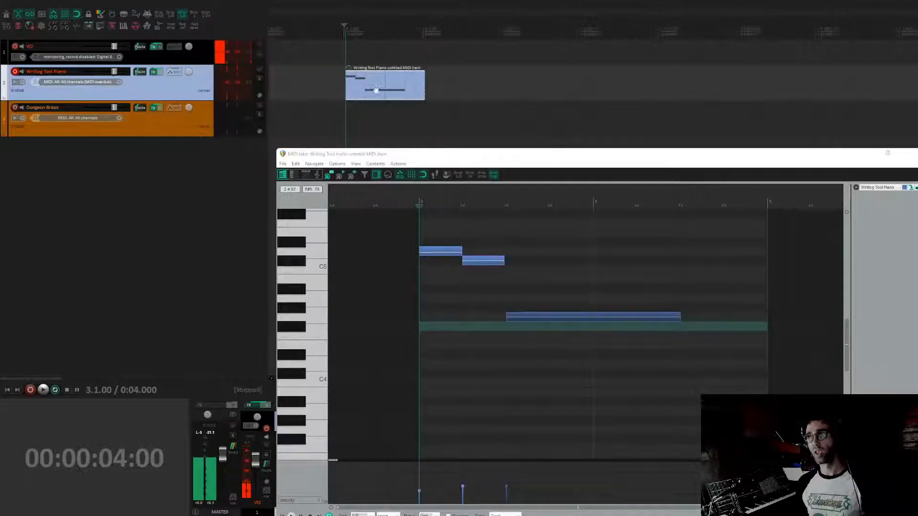
scroll(368, 90, "right", 2)
scroll(368, 90, "left", 2)
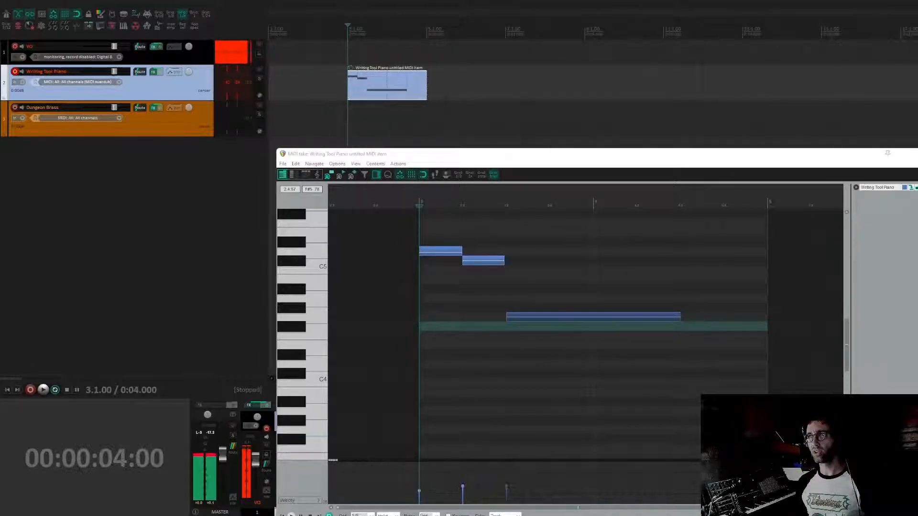
left_click(371, 99)
left_click(355, 82, "ctrl")
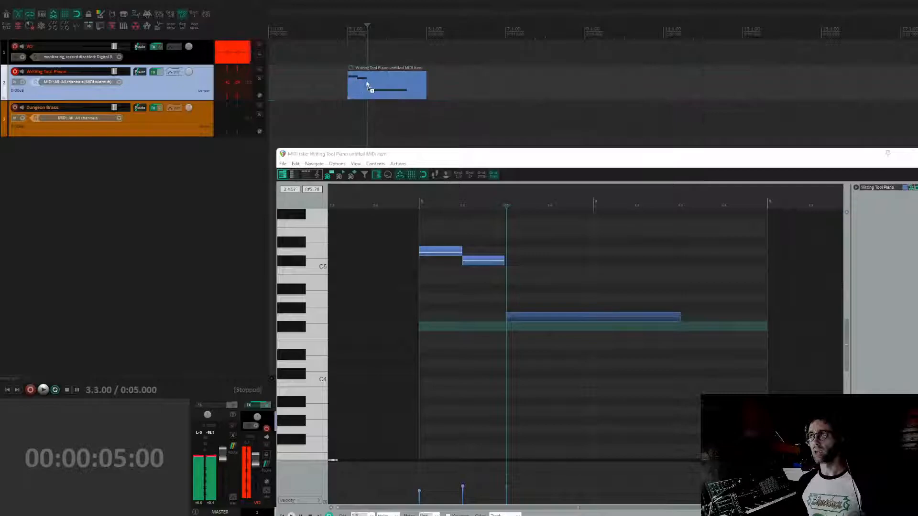
left_click_drag(368, 84, 505, 88)
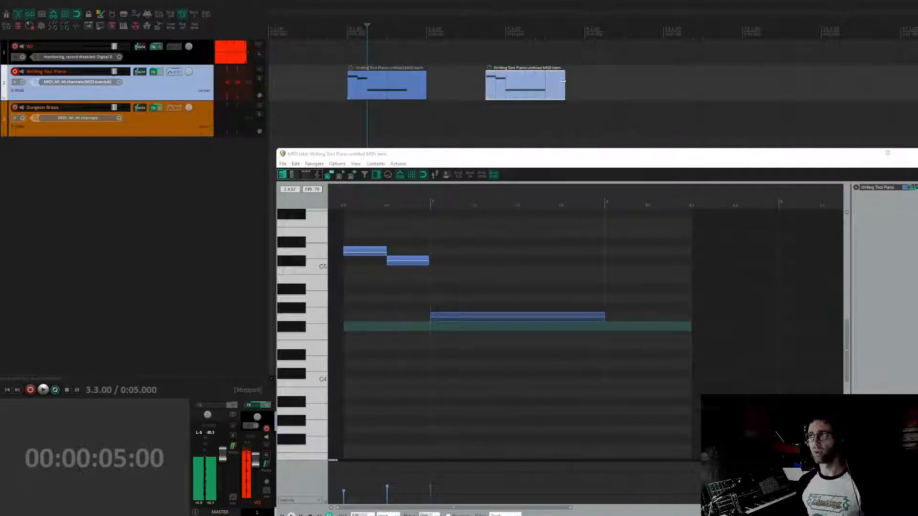
left_click_drag(564, 83, 585, 84)
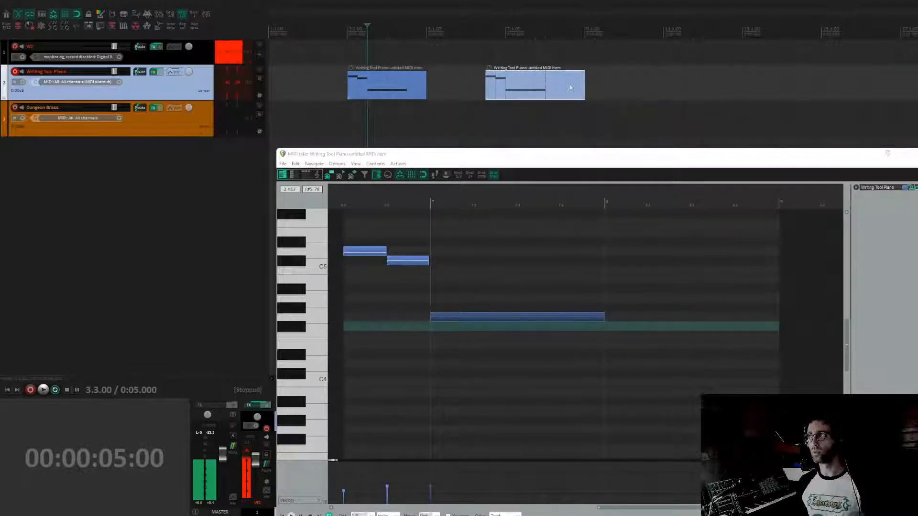
- Split the copied piano item at bar 7, where the long low note begins
left_click(503, 85)
key("s")
left_click(488, 54)
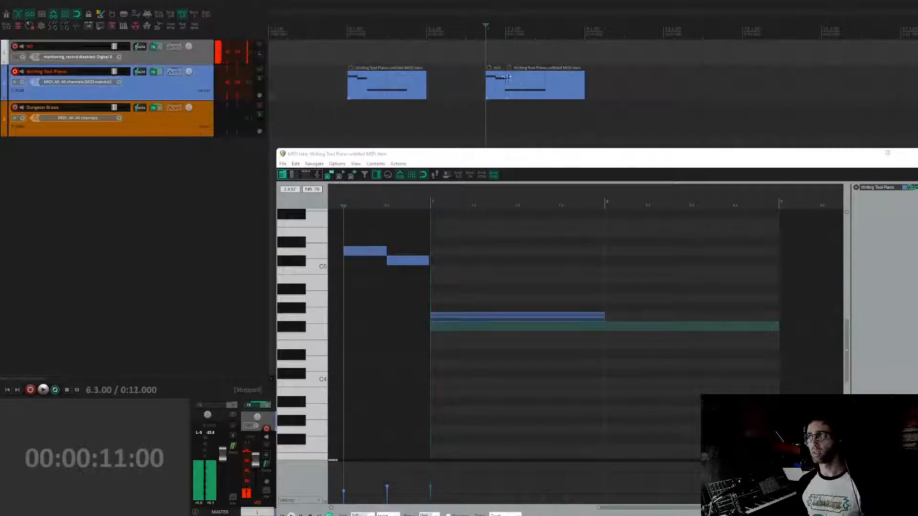
left_click(527, 85)
- Play back the original piano phrase from just before bar 3
left_click(368, 87)
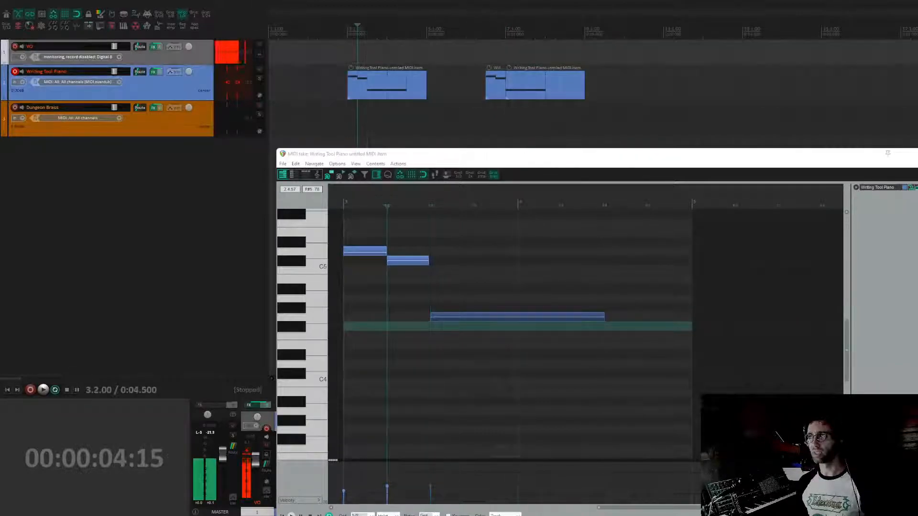
left_click(338, 56)
key("space")
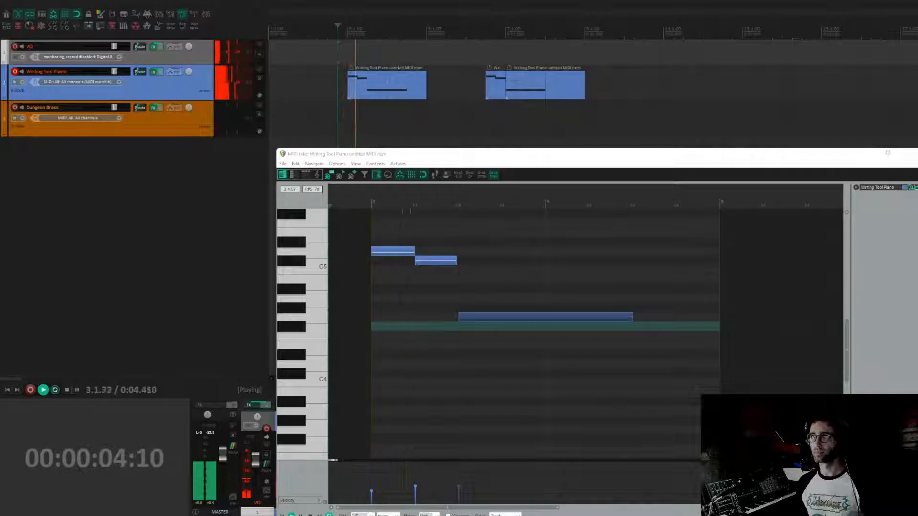
key("space")
key("space")
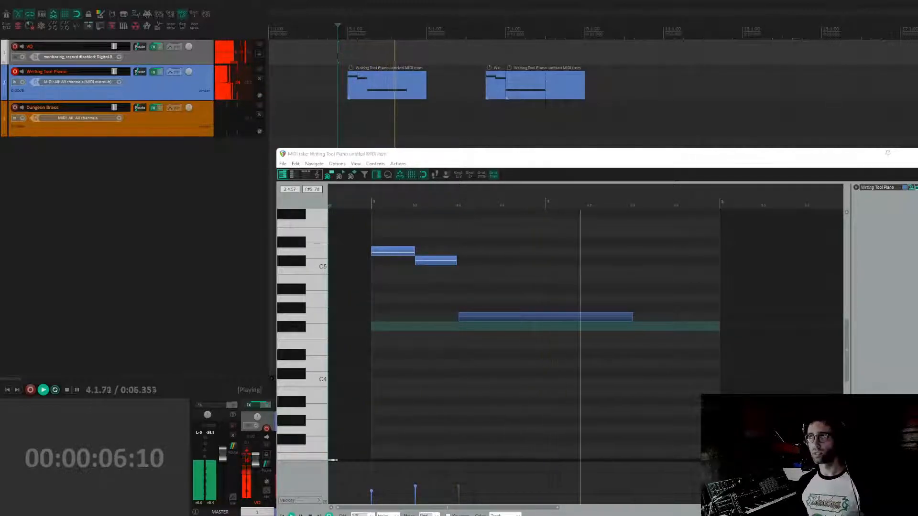
key("space")
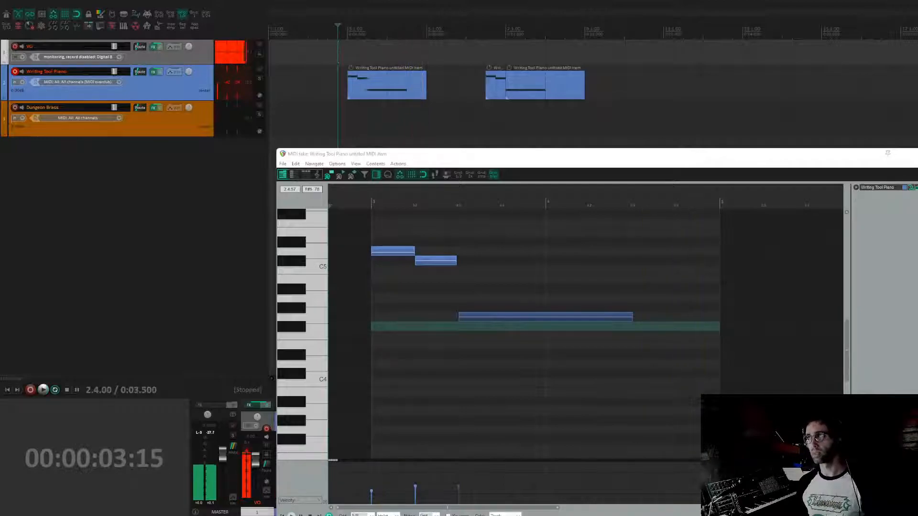
- Play back the copied piano phrase from bar 6
left_click(466, 56)
key("space")
key("space")
key("space")
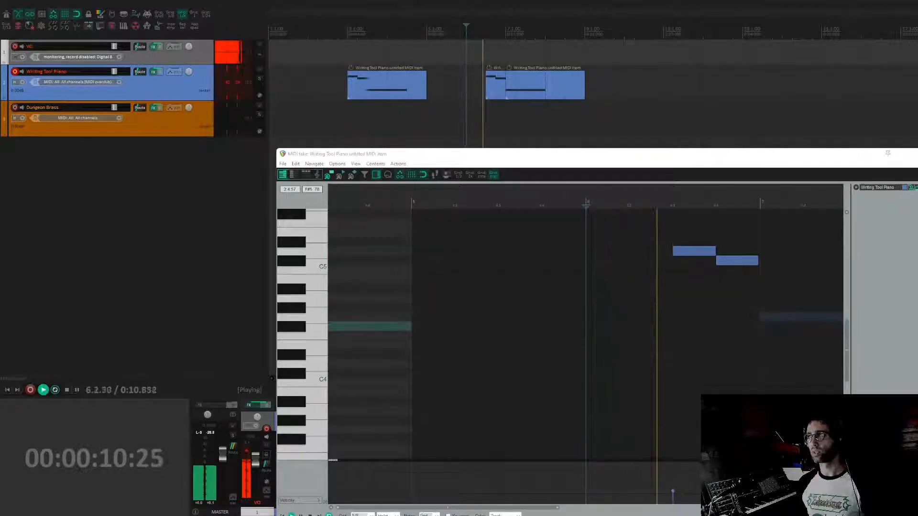
key("space")
key("space")
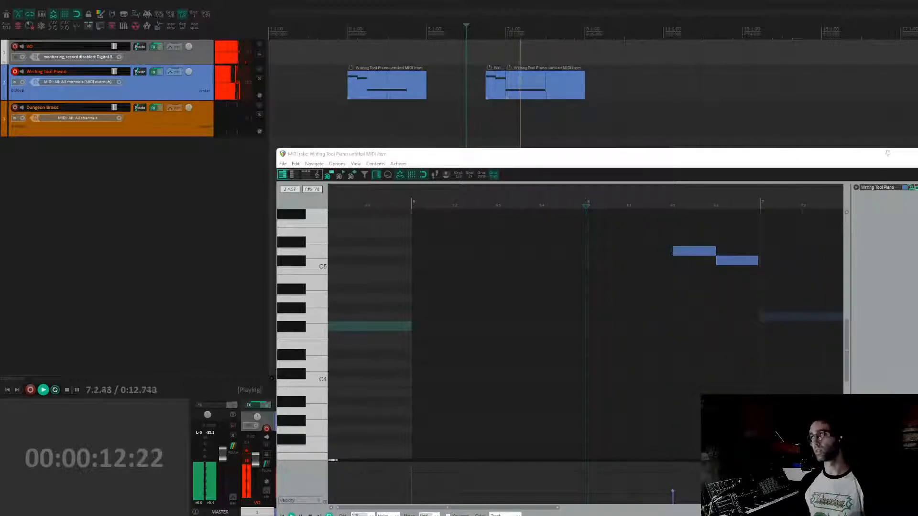
key("space")
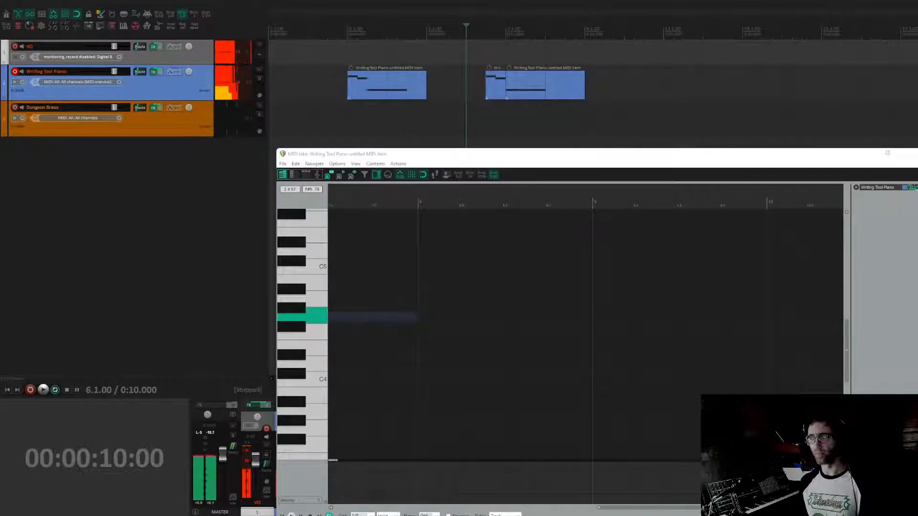
- In the original piano item, stack copies of the long G4 note at E4 and C#4 to form a chord
left_click(375, 98)
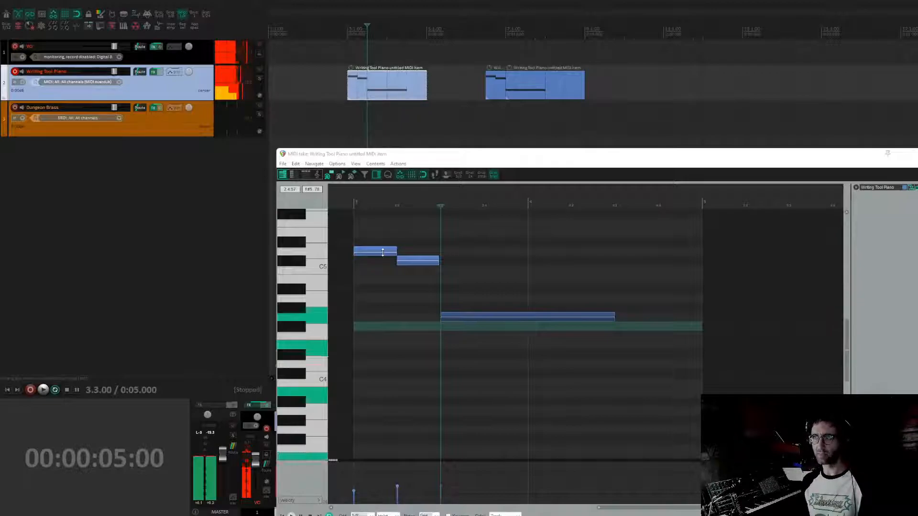
left_click(509, 315)
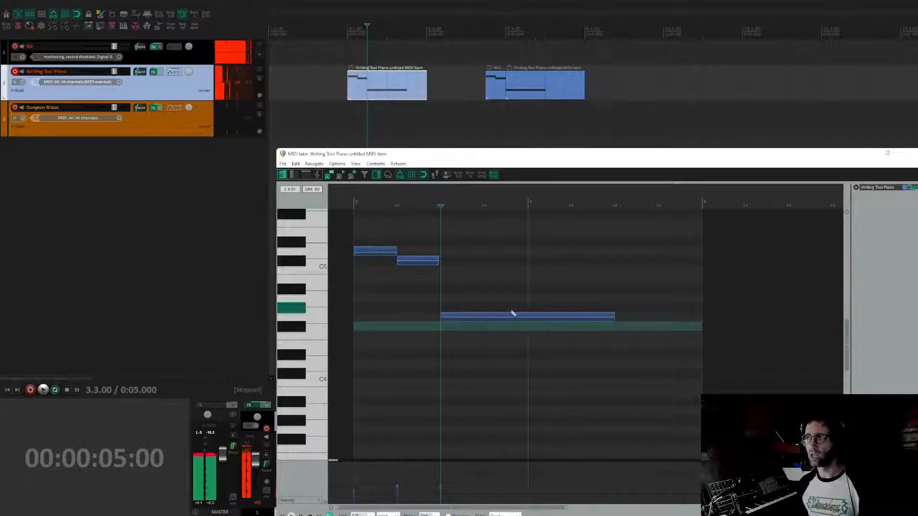
left_click(316, 316)
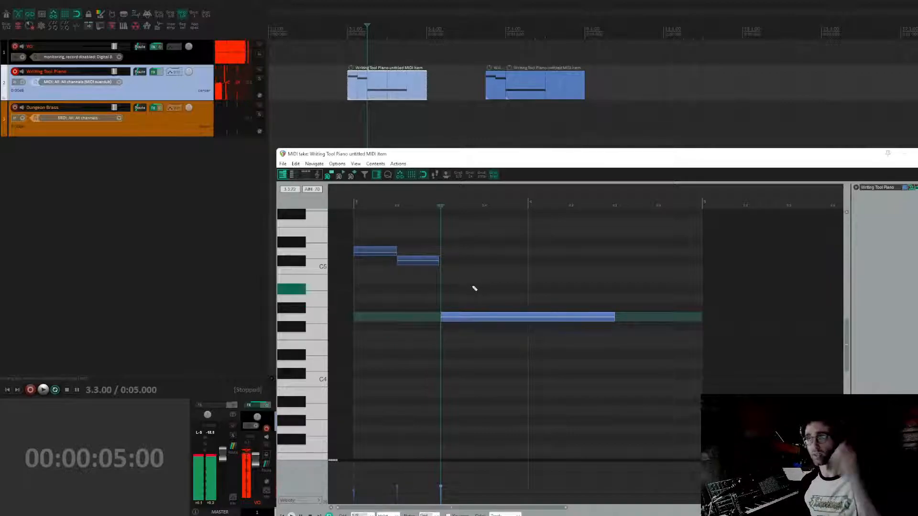
scroll(467, 323, "down", 1)
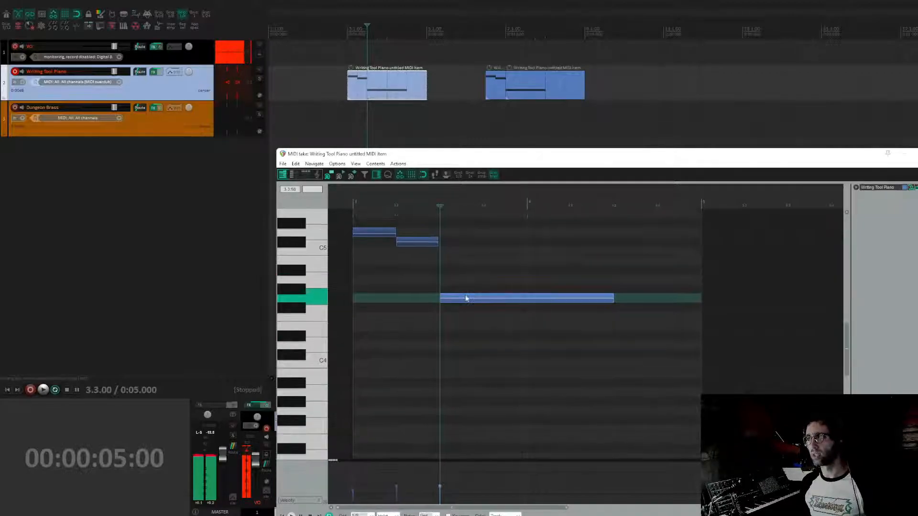
left_click_drag(465, 299, 473, 355)
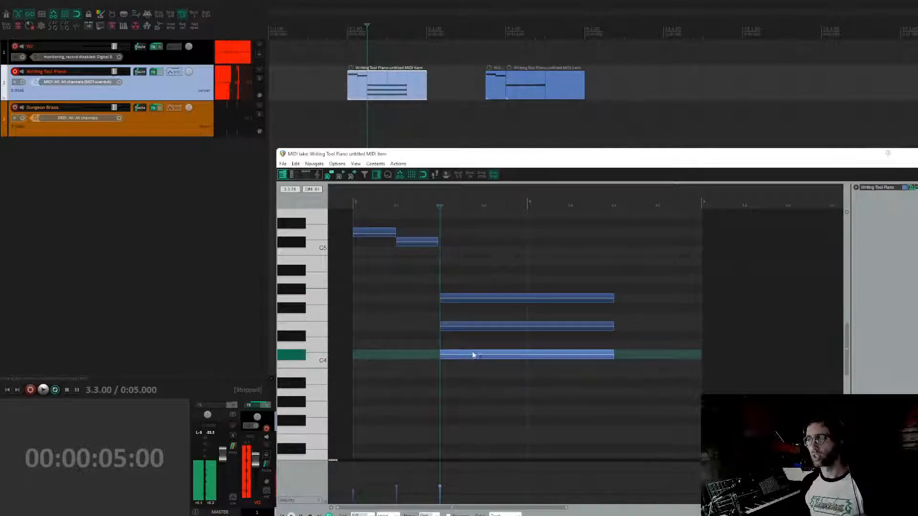
- Play the phrase from bar 3 and lower the chord's bottom note to C4
left_click(354, 204)
key("space")
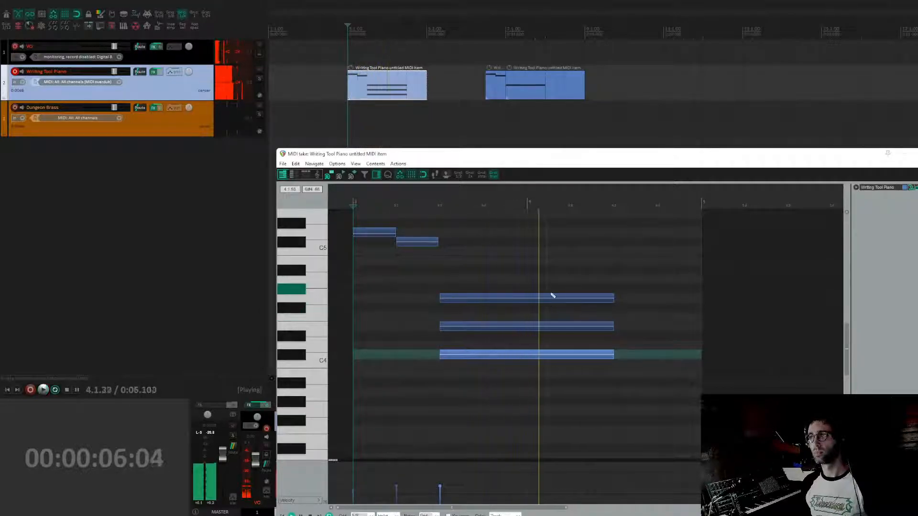
key("space")
left_click_drag(494, 354, 494, 363)
key("space")
key("space")
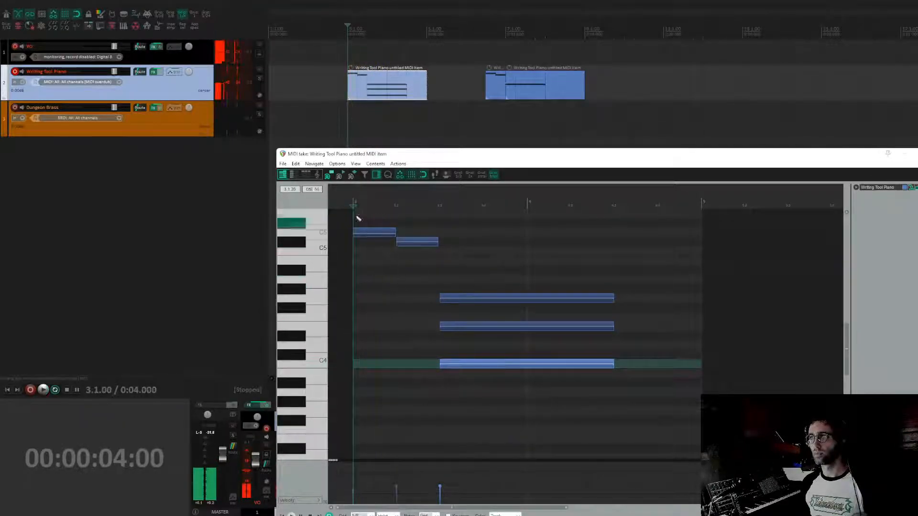
- Audition the chord with C4 in the bass by playing from just before bar 3
left_click(340, 206)
key("space")
key("space")
mouse_move(354, 234)
left_mouse_down()
mouse_move(363, 240)
mouse_move(353, 238)
left_mouse_up()
key("space")
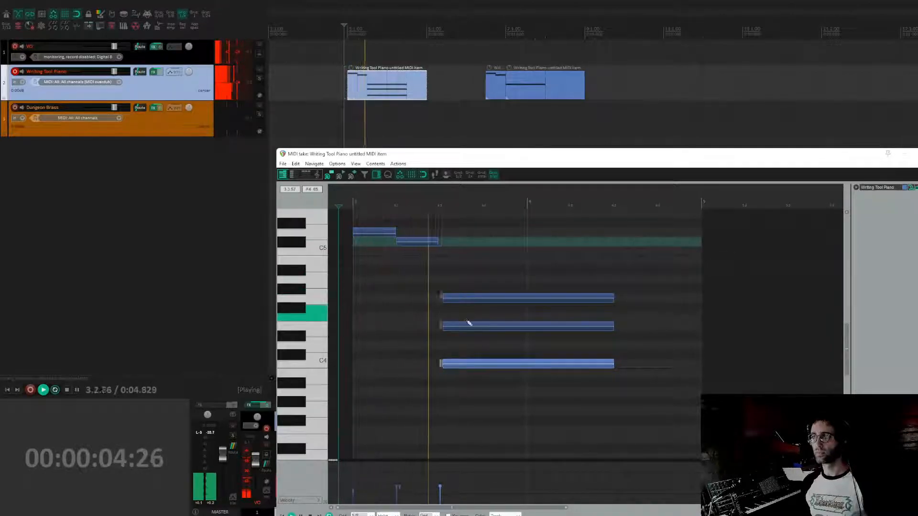
key("space")
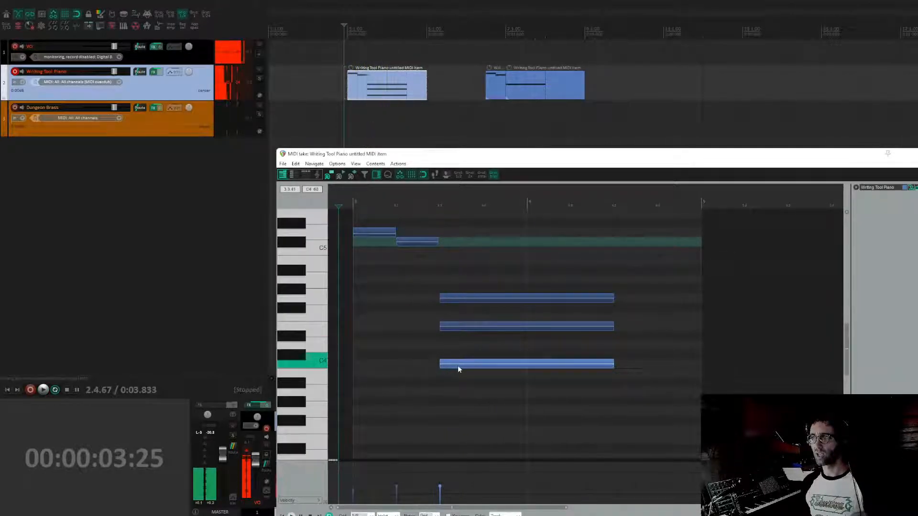
- Lower the chord's bottom note to B3 and play the phrase back to check it
left_click(457, 366)
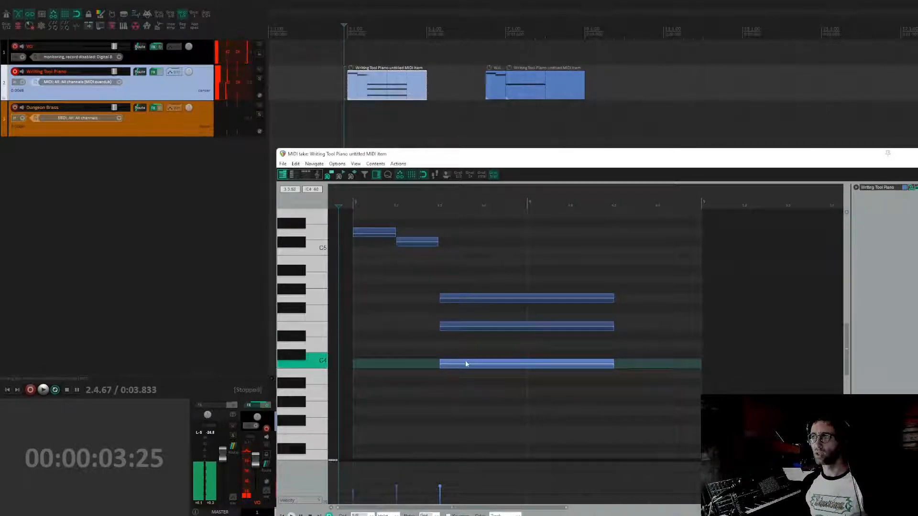
mouse_move(466, 365)
left_mouse_down()
mouse_move(469, 289)
mouse_move(466, 376)
left_mouse_up()
key("space")
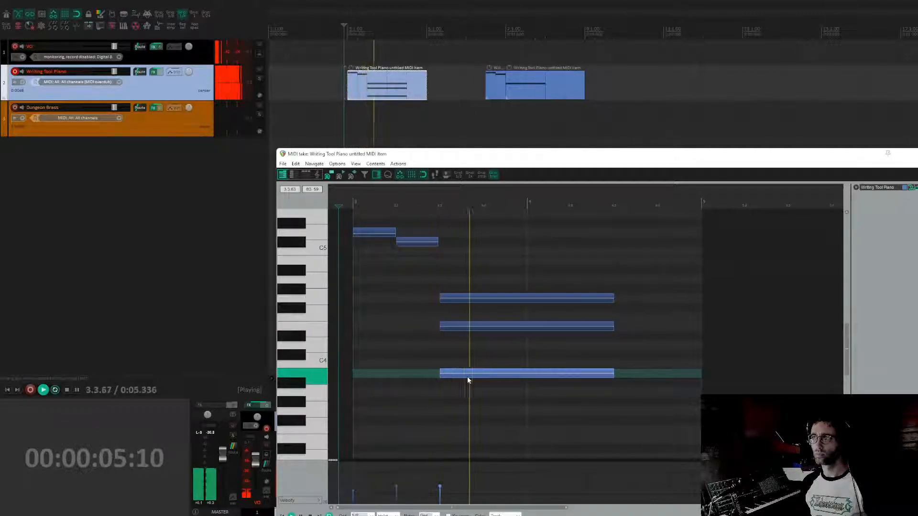
key("space")
key("space")
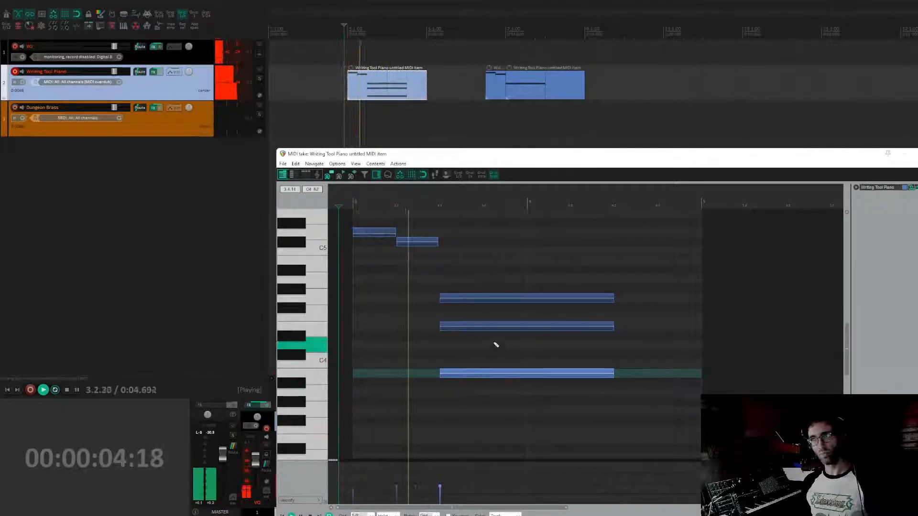
key("space")
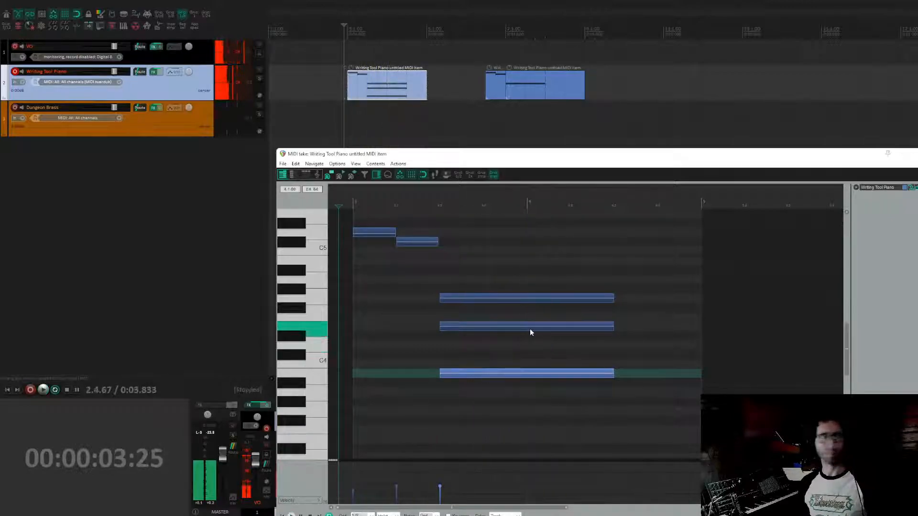
key("space")
key("space")
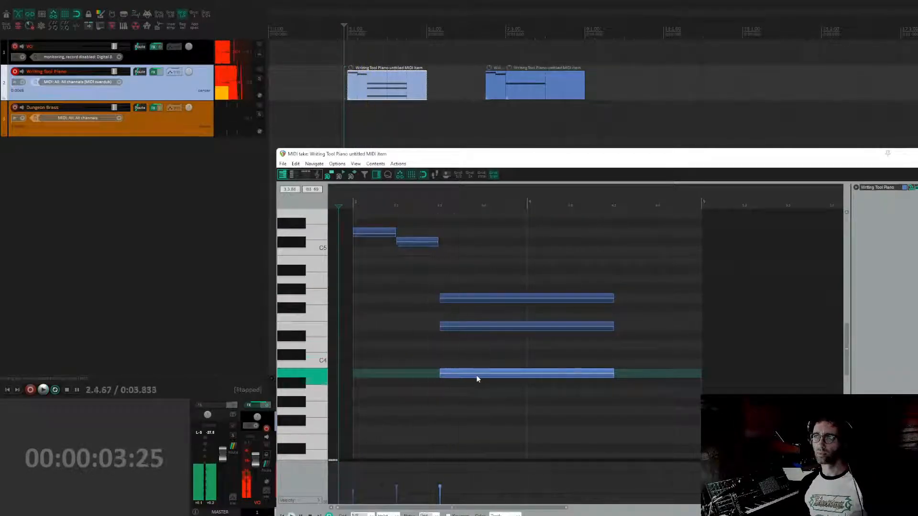
- Select the chord's two lower notes and move them down in semitone steps to D4 and A3, playing back each version
left_click_drag(477, 311, 499, 384)
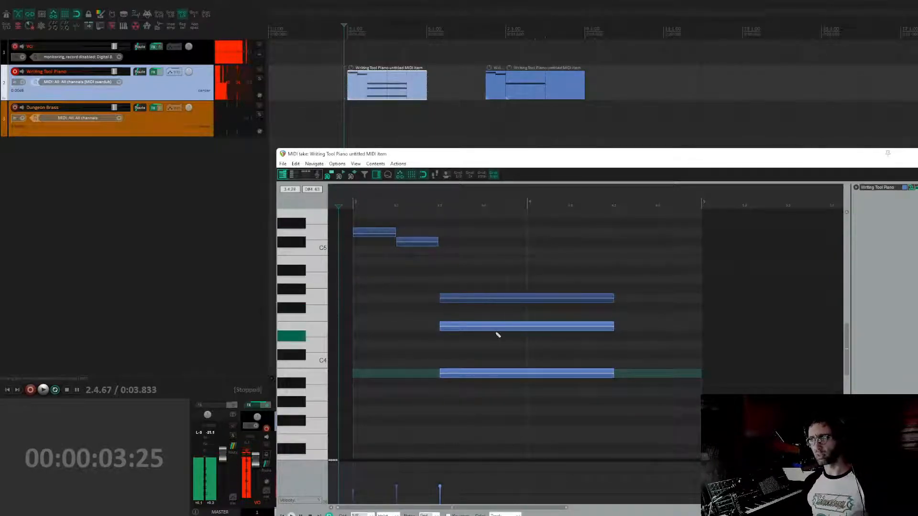
left_click_drag(504, 327, 506, 332)
key("space")
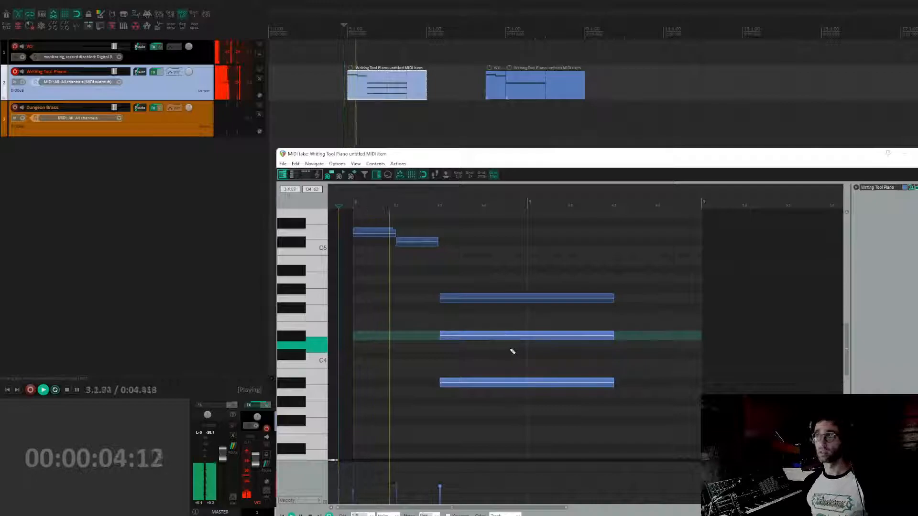
key("space")
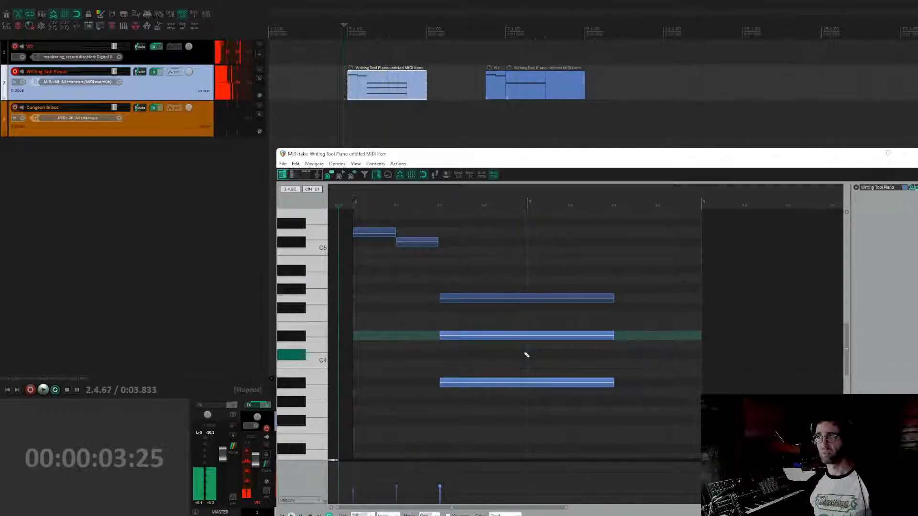
left_click_drag(554, 335, 554, 346)
key("space")
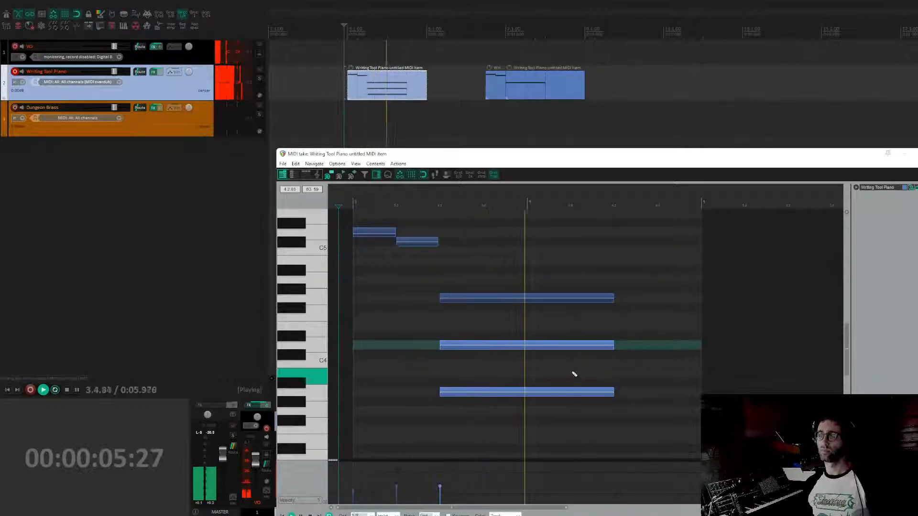
key("space")
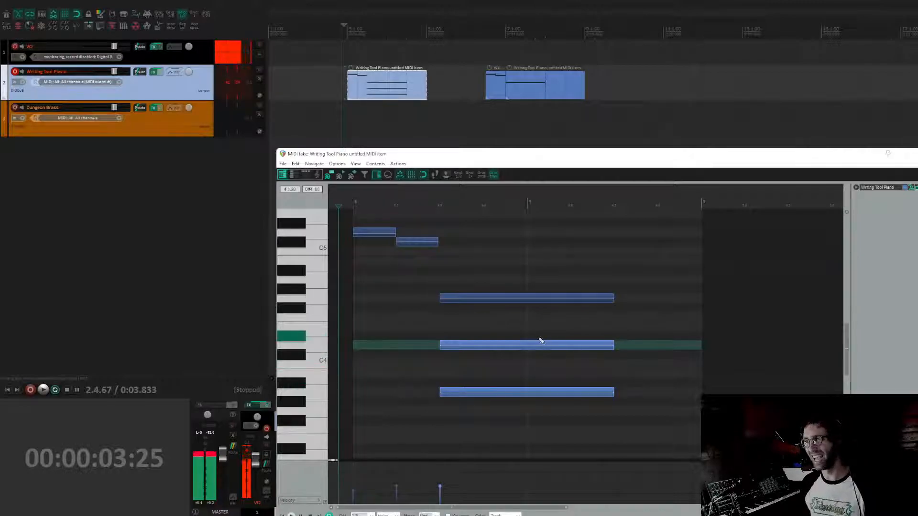
- Move the chord's two lower notes down to C#4 and G#3 and play the phrase back
left_click_drag(599, 363, 627, 373)
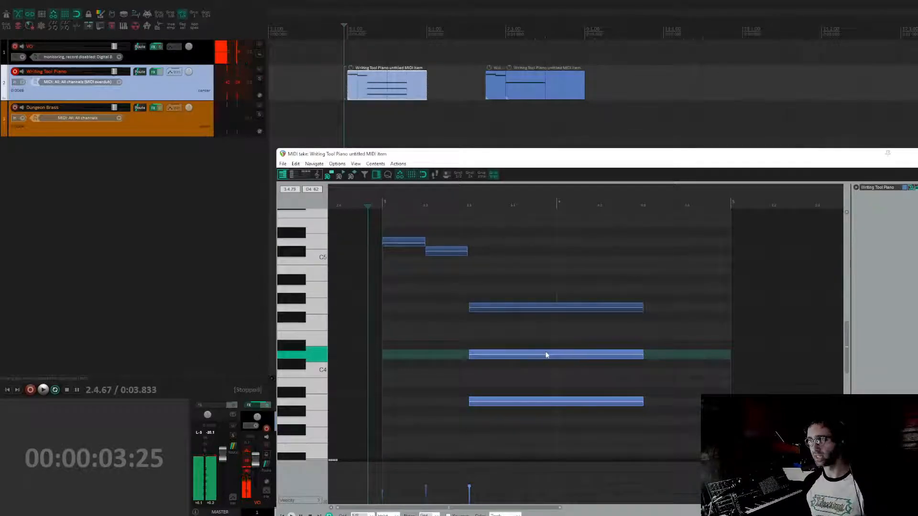
left_click_drag(546, 355, 544, 362)
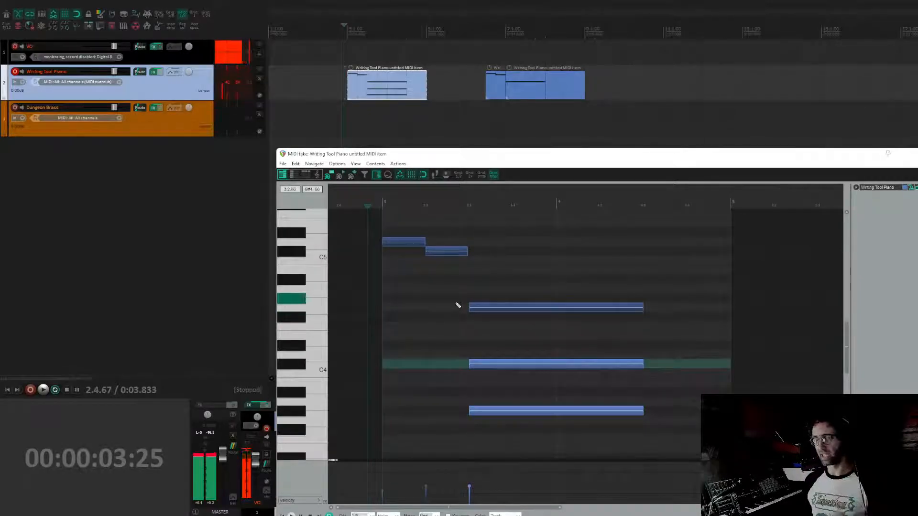
key("space")
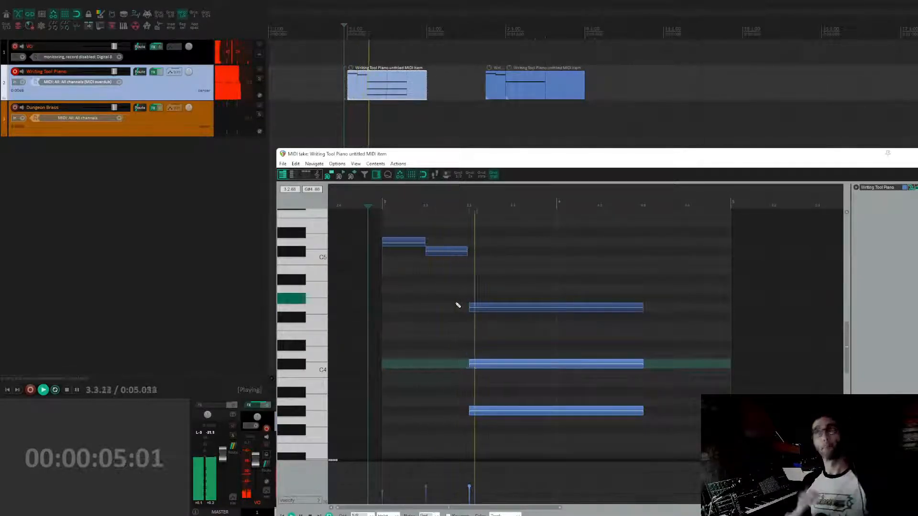
key("space")
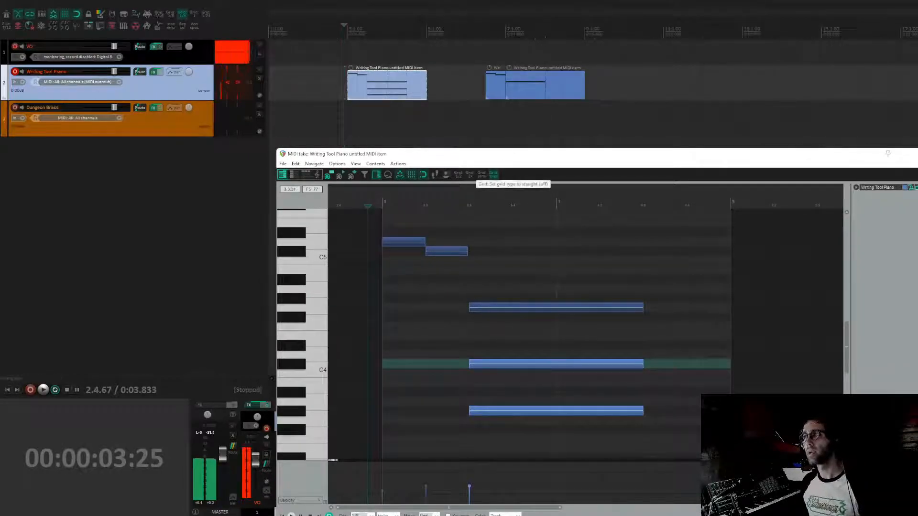
- Close the MIDI editor and select both split pieces of the copied piano item in the arrangement
left_click_drag(498, 154, 388, 141)
left_click(827, 140)
left_click_drag(510, 128, 435, 81)
left_click(432, 82)
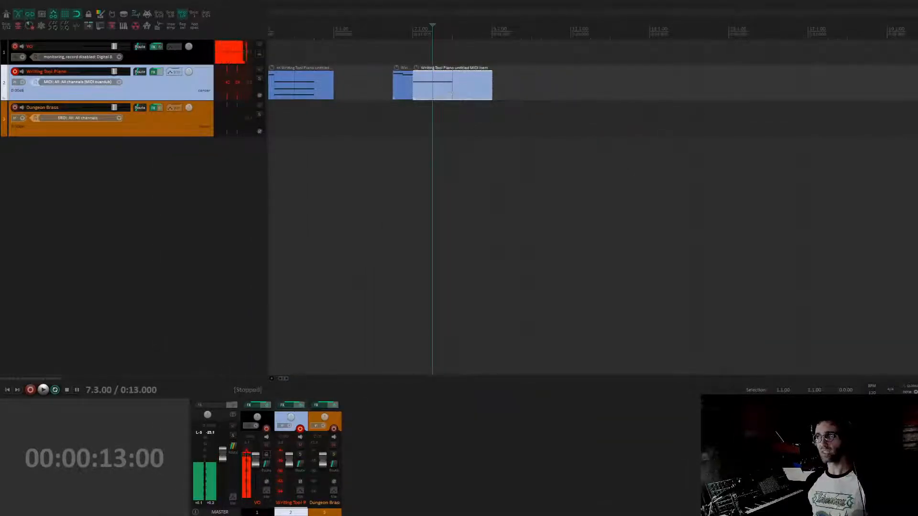
scroll(490, 74, "down", 3)
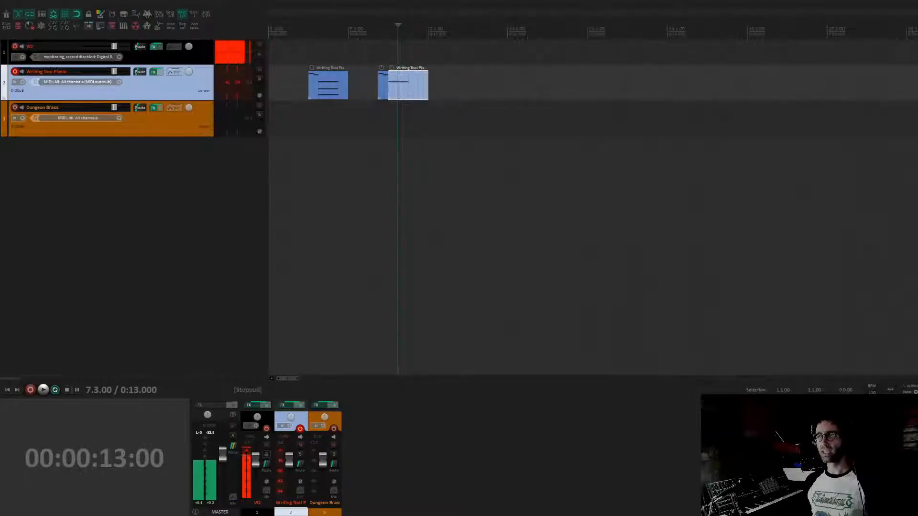
left_click_drag(457, 59, 328, 140)
left_click_drag(348, 63, 307, 122)
left_click_drag(436, 67, 354, 127)
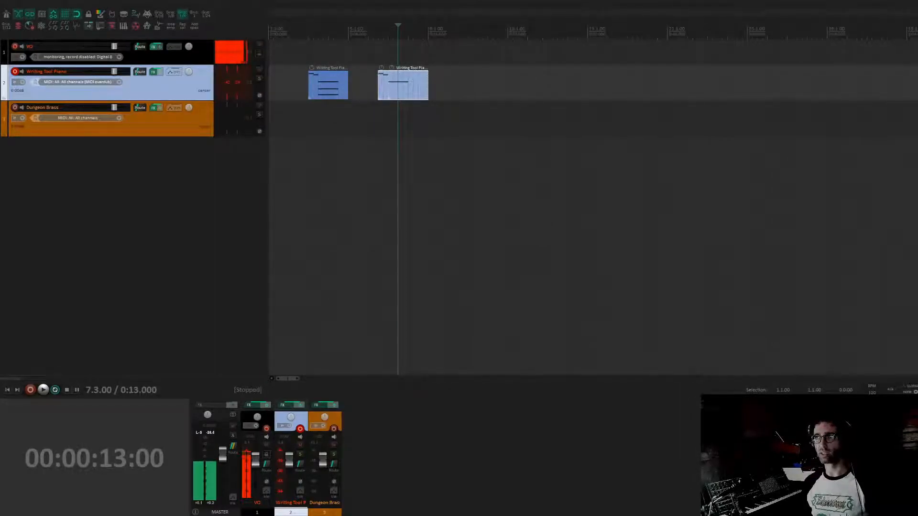
- Record a longer piano variation onto the Writing Tool Piano track, starting at bar 12 and ending just past bar 18
left_click(488, 58)
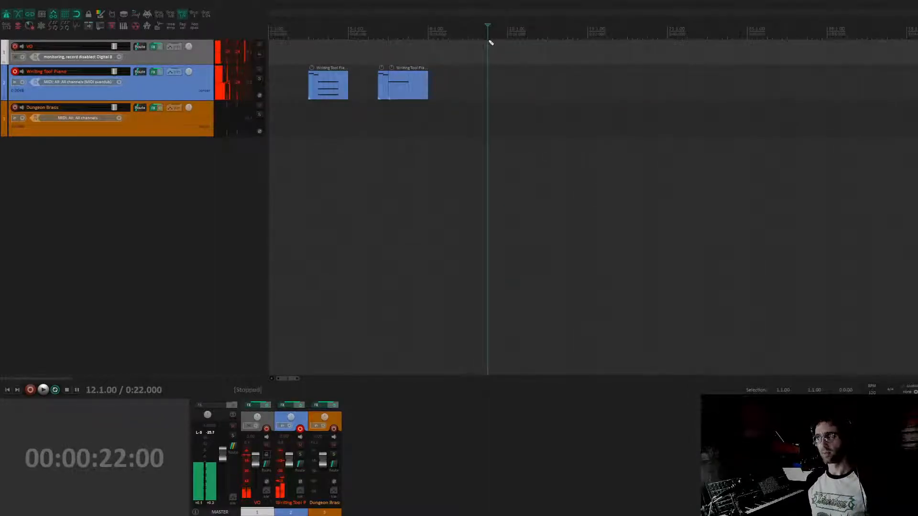
key("ctrl+r")
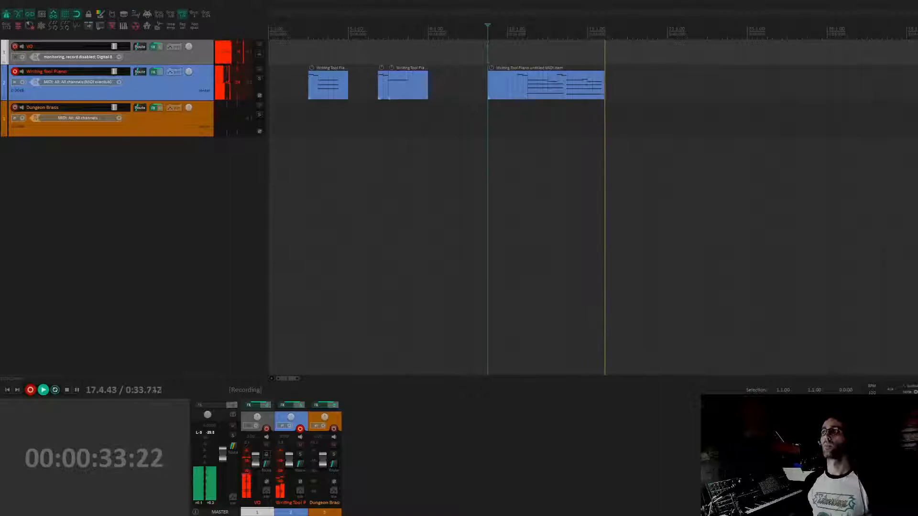
key("space")
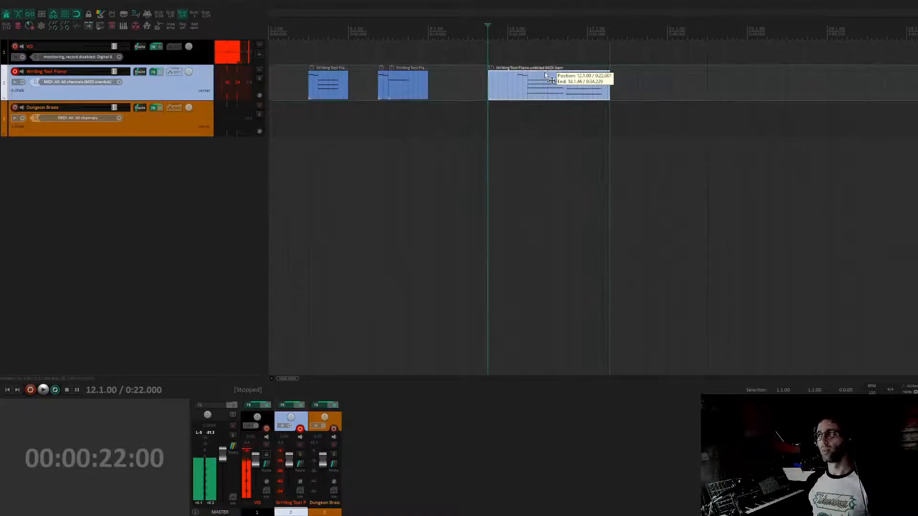
- Open the newly recorded piano item in the MIDI editor and quantize all of its notes
double_click(546, 77)
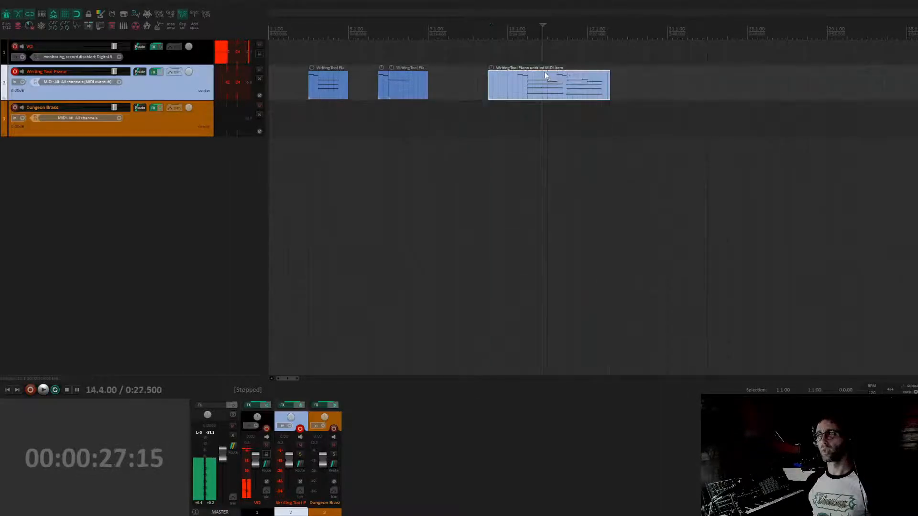
left_click_drag(362, 148, 356, 88)
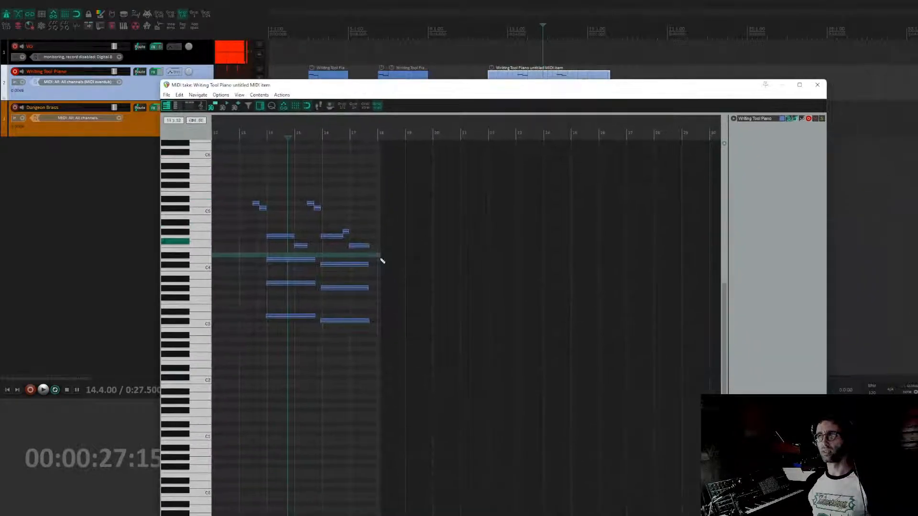
key("ctrl+a")
key("q")
key("Return")
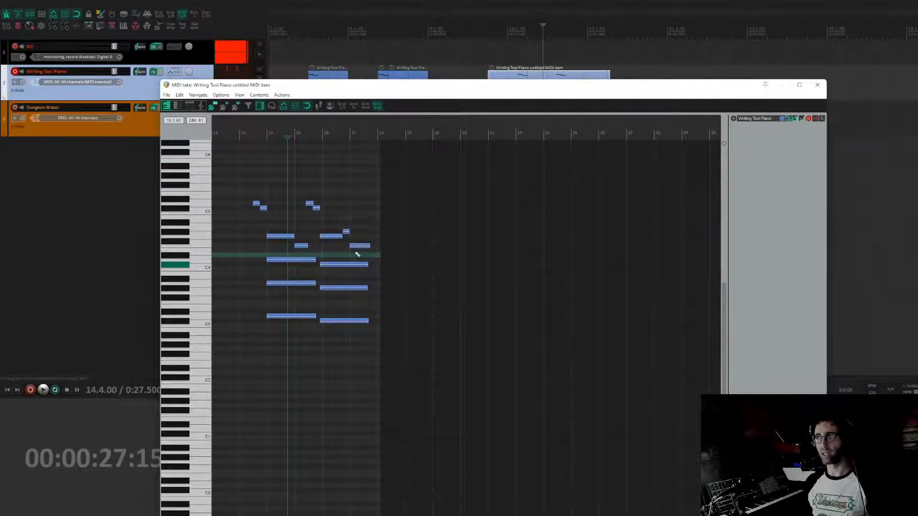
- Trim the starts of the second chord's four notes to bar 16 and shift the two short lead-in notes to end there
scroll(379, 291, "up", 3)
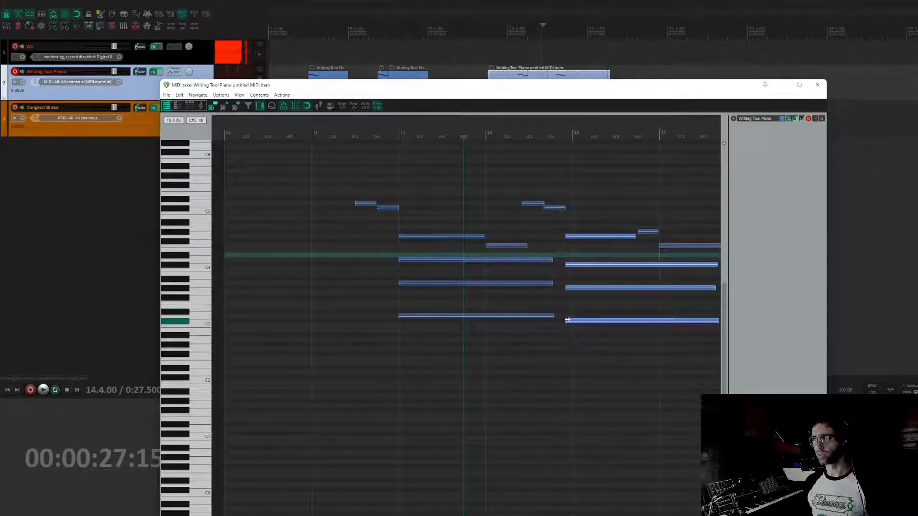
left_click_drag(566, 320, 574, 321)
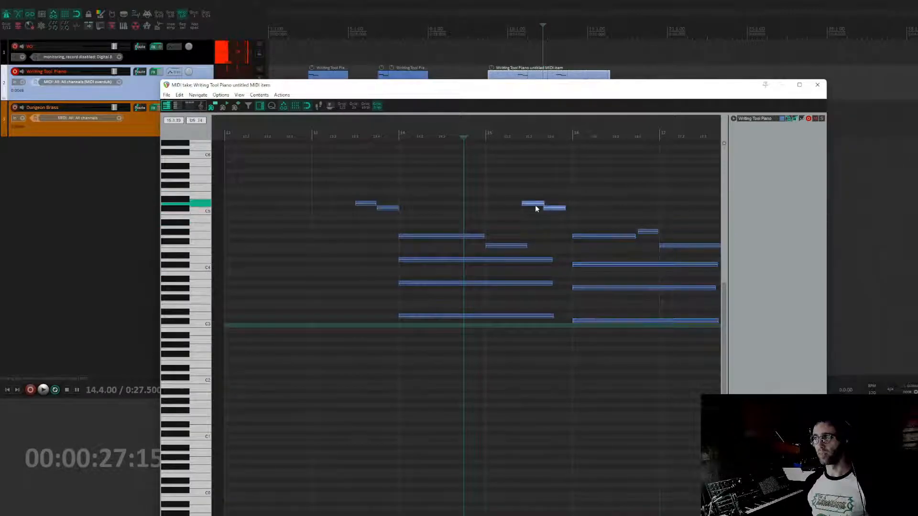
left_click_drag(539, 203, 547, 203)
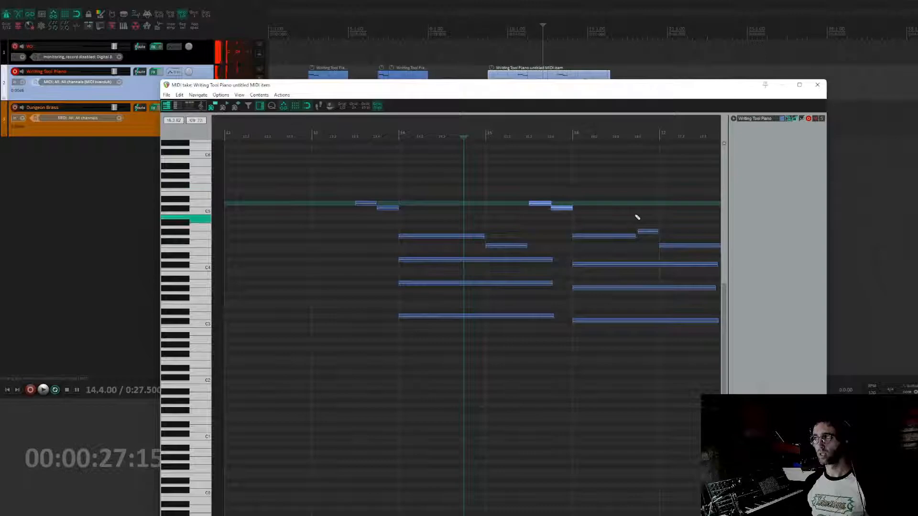
- Play the edited phrase back from just before its first two short notes
left_click_drag(641, 211, 520, 209)
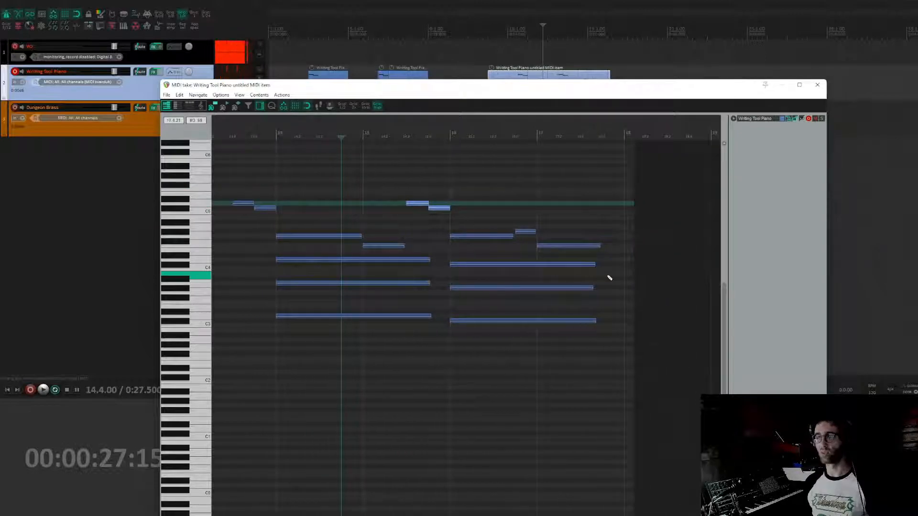
left_click_drag(359, 258, 381, 281)
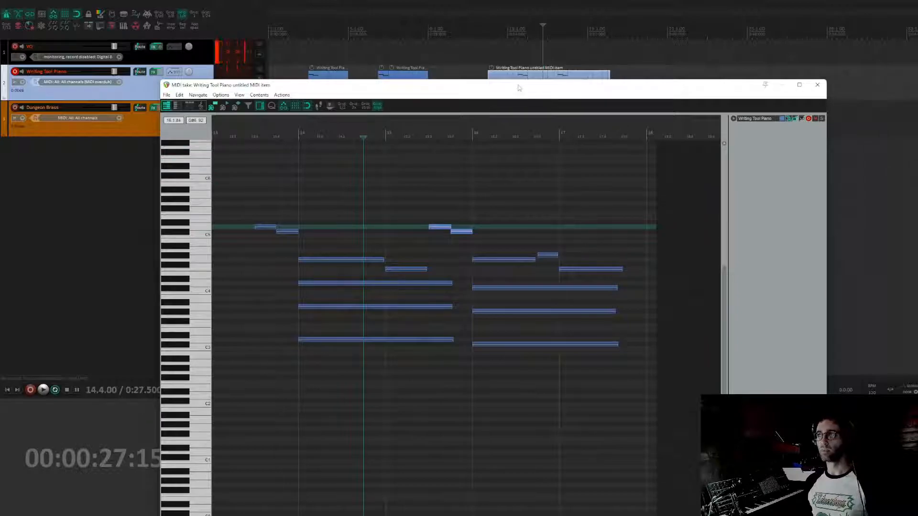
left_click_drag(520, 89, 467, 14)
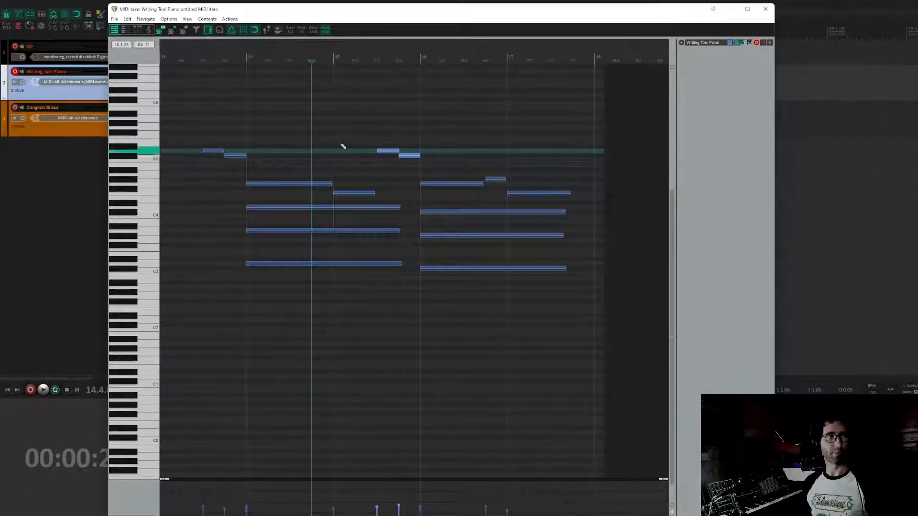
left_click(198, 102)
key("space")
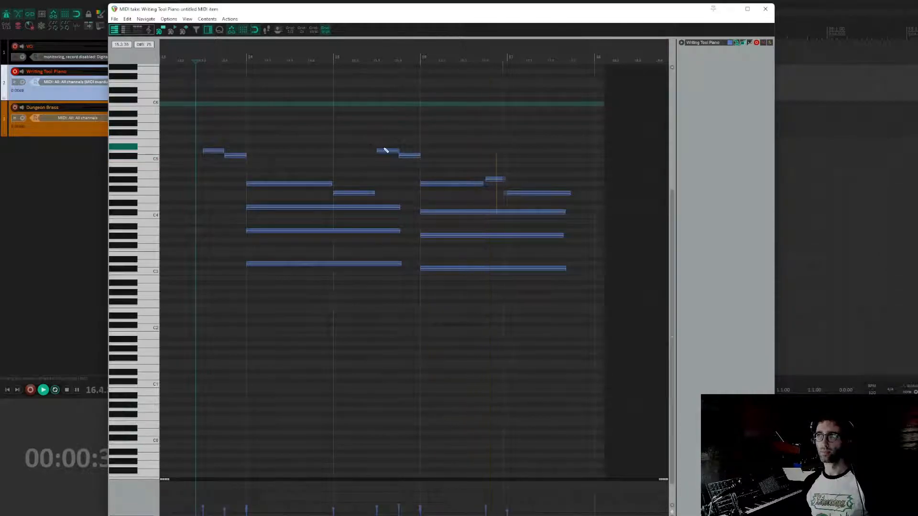
key("space")
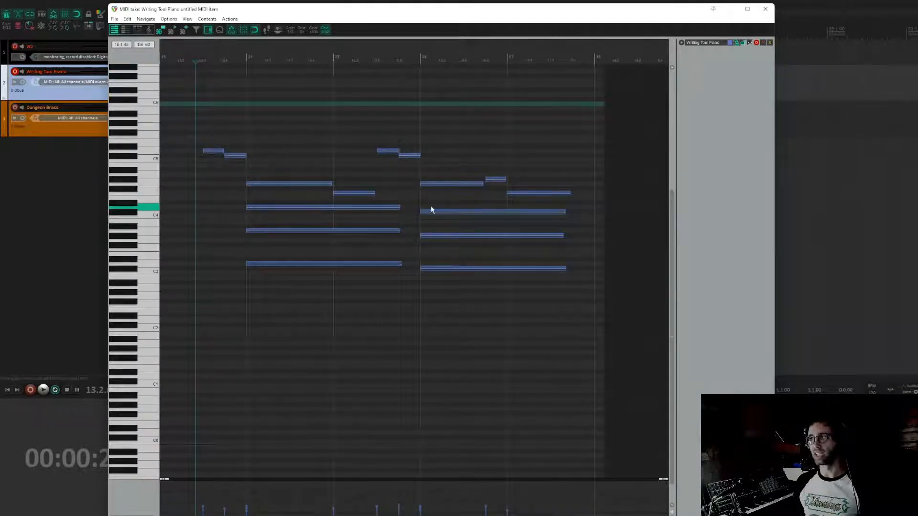
left_click_drag(430, 205, 543, 315)
left_click_drag(436, 210, 436, 214)
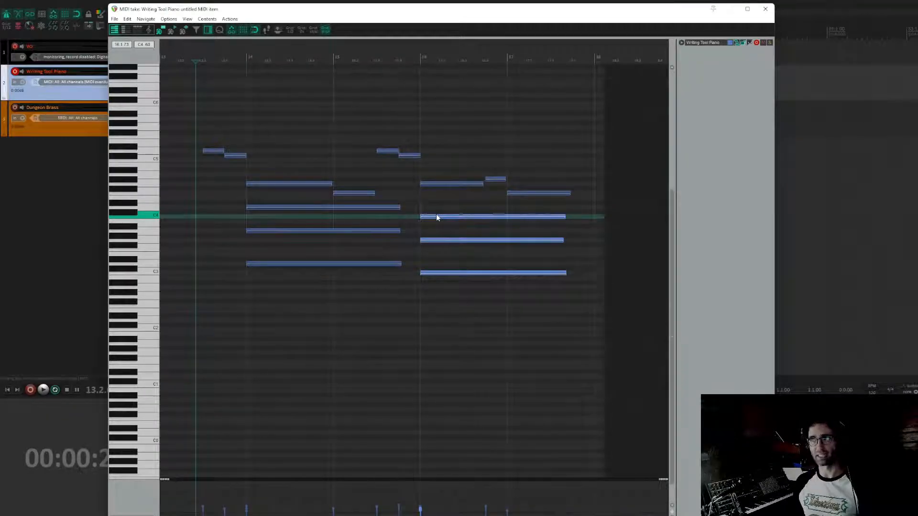
left_click_drag(436, 217, 437, 213)
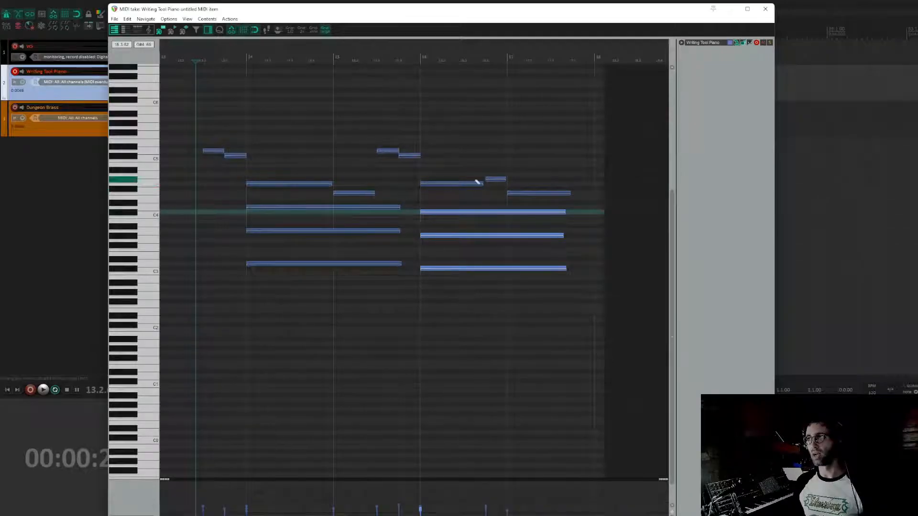
- Close the MIDI editor, split the recorded piano item at bar 14 and copy its second part to bar 21
key("Escape")
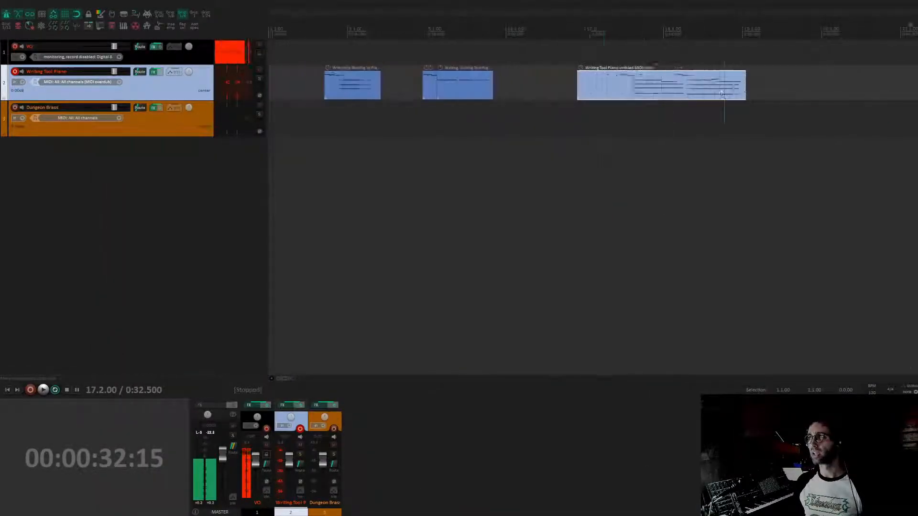
scroll(434, 96, "down", 2)
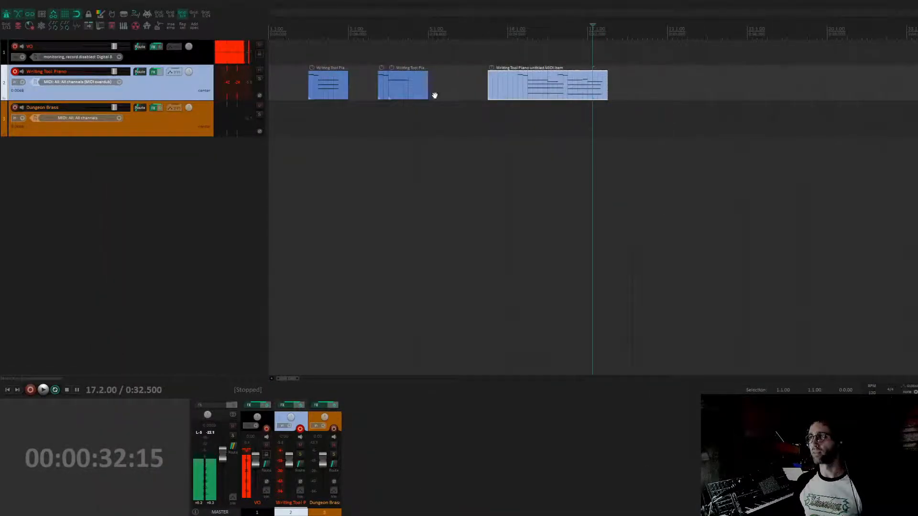
left_click(528, 86)
key("s")
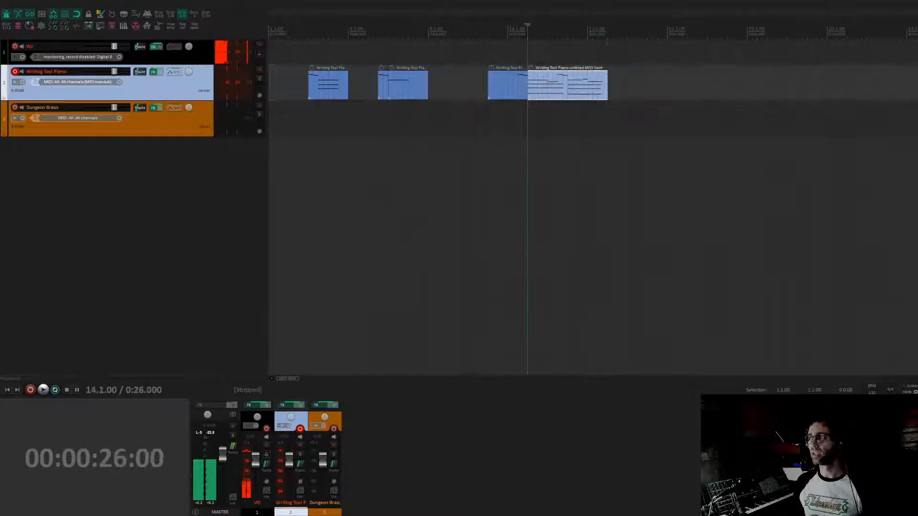
left_click(568, 91)
left_click_drag(582, 94, 696, 92)
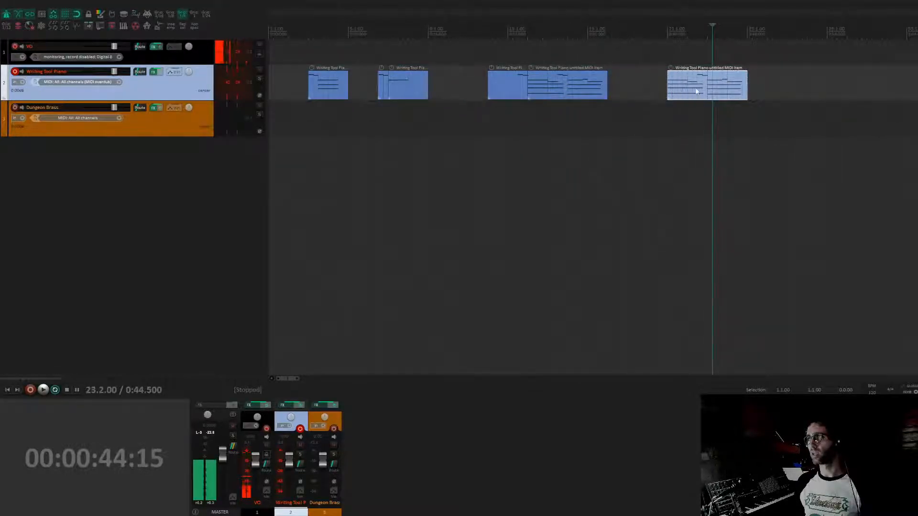
- Open the copied item and move the three held notes under its second chord down a semitone, with the top one at C4
double_click(696, 92)
scroll(369, 139, "left", 3)
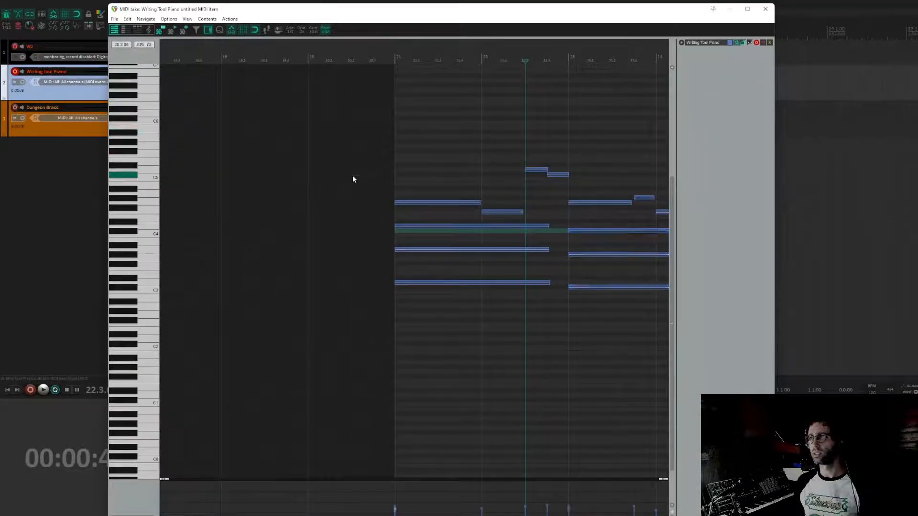
left_click_drag(478, 178, 315, 150)
left_click_drag(415, 189, 486, 301)
left_click_drag(423, 202, 424, 207)
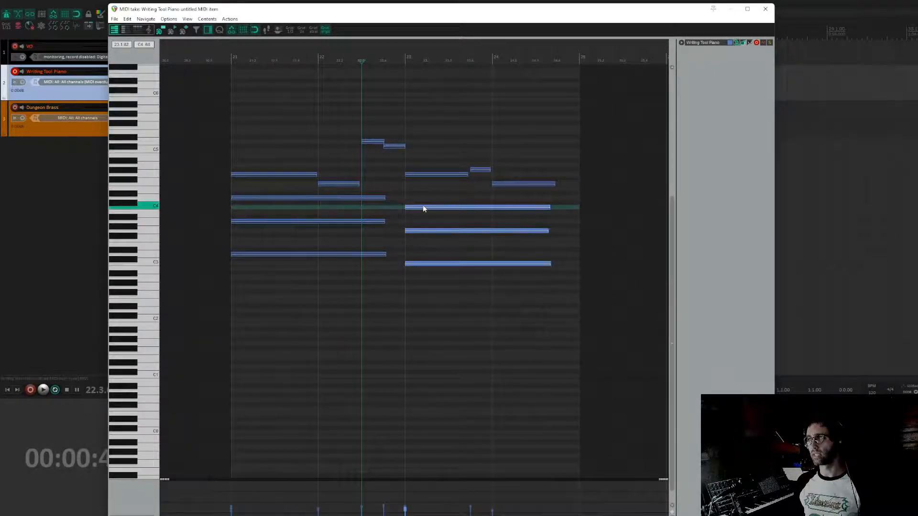
- Play back the copied phrase, including once from just before bar 21, to judge the altered second chord
key("space")
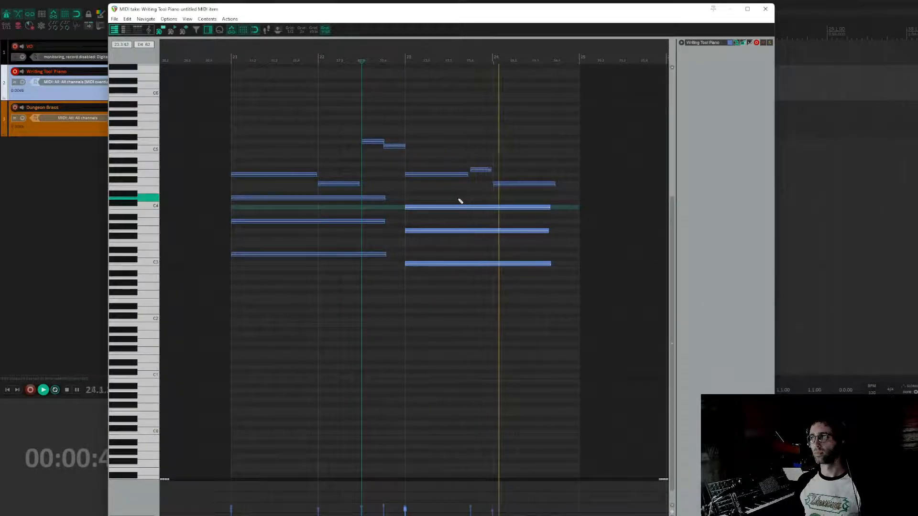
key("space")
left_click(210, 52)
key("space")
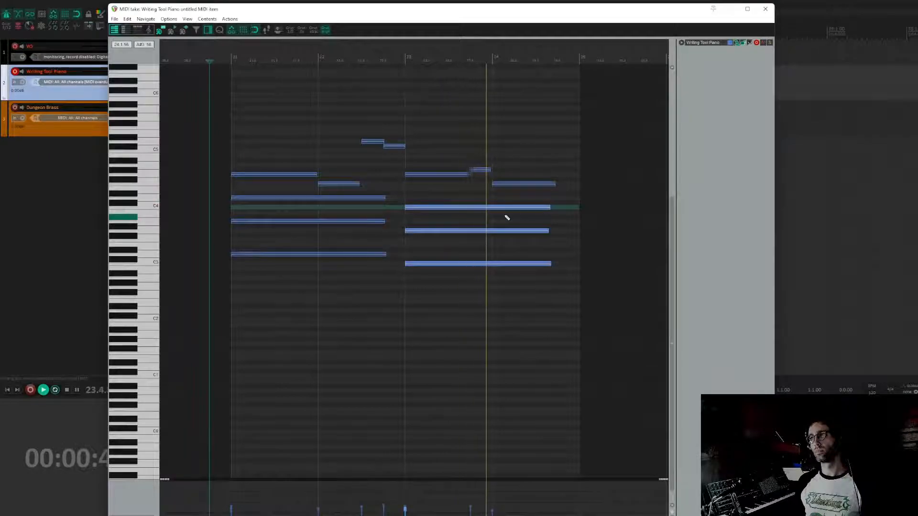
key("space")
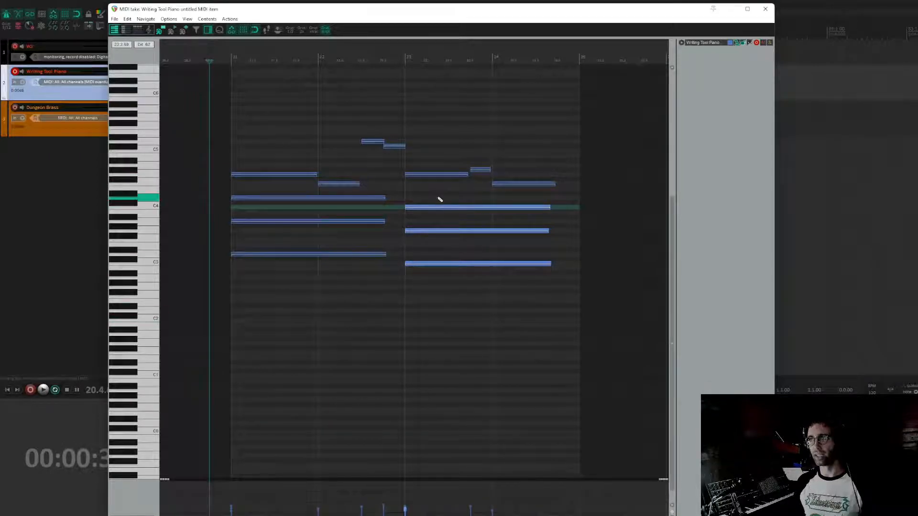
- Move the second chord's three held notes down two semitones, with the top one at A#3, and play the phrase back
left_click_drag(436, 208, 435, 215)
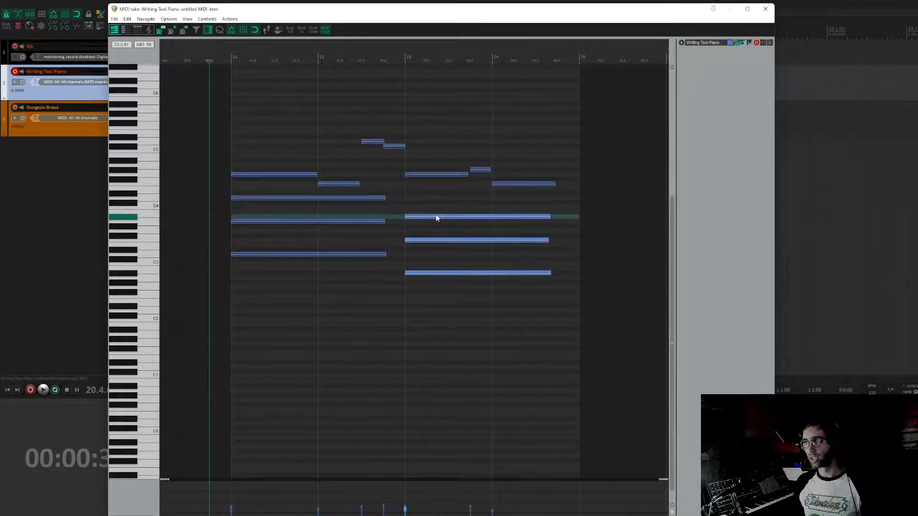
left_click(224, 56)
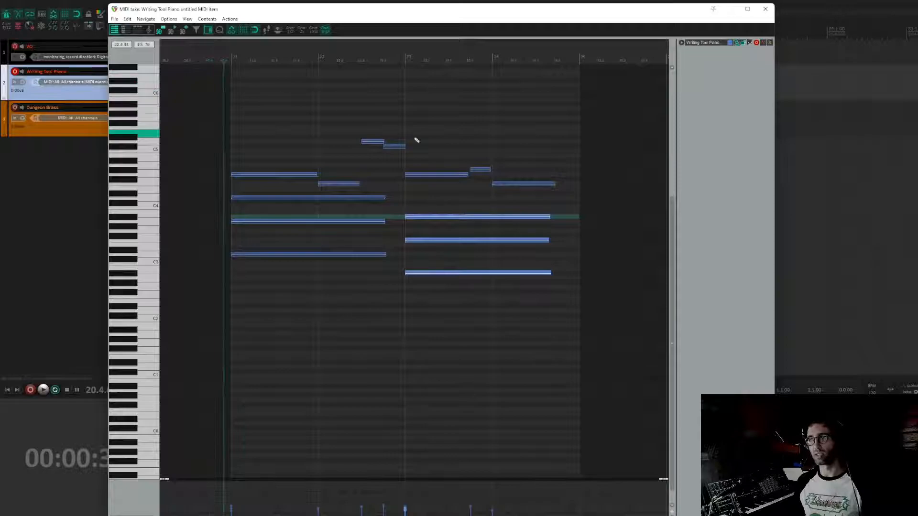
key("space")
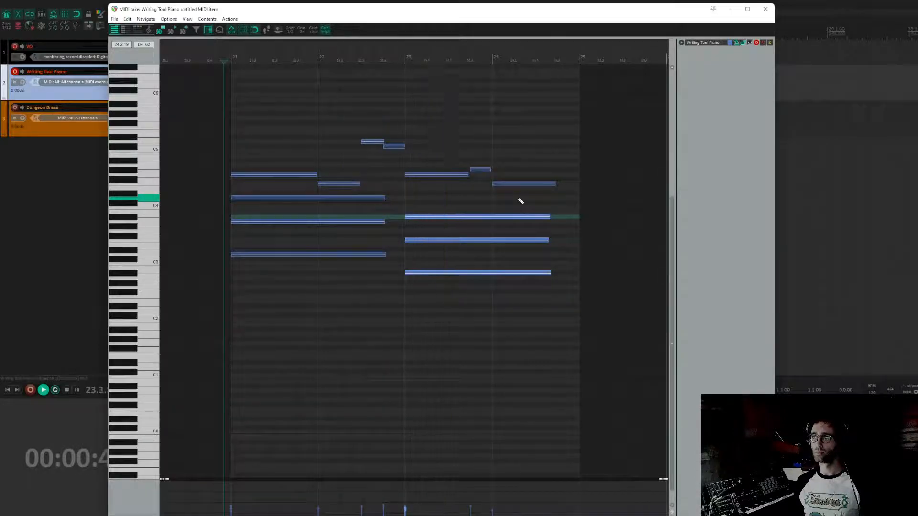
key("space")
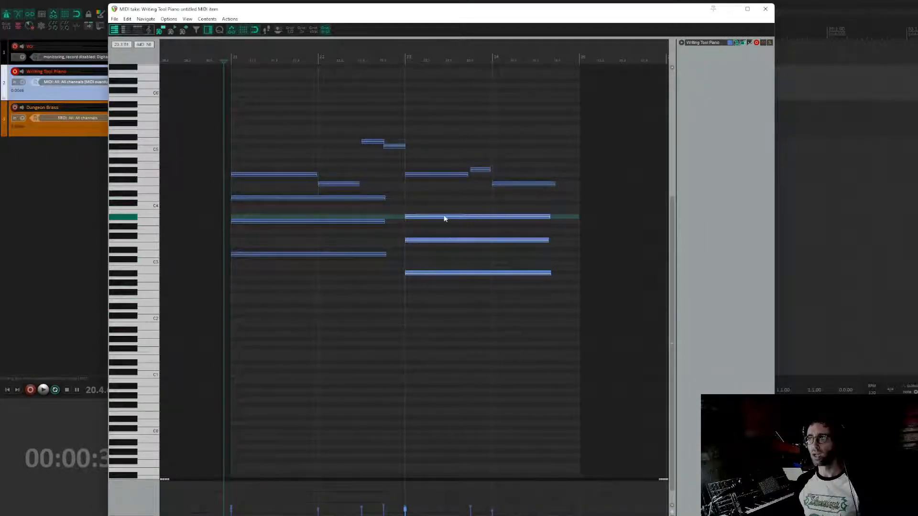
- Move the second chord's three held notes down to put the top one at A3 and play back from just before bar 23
left_click_drag(444, 218, 444, 222)
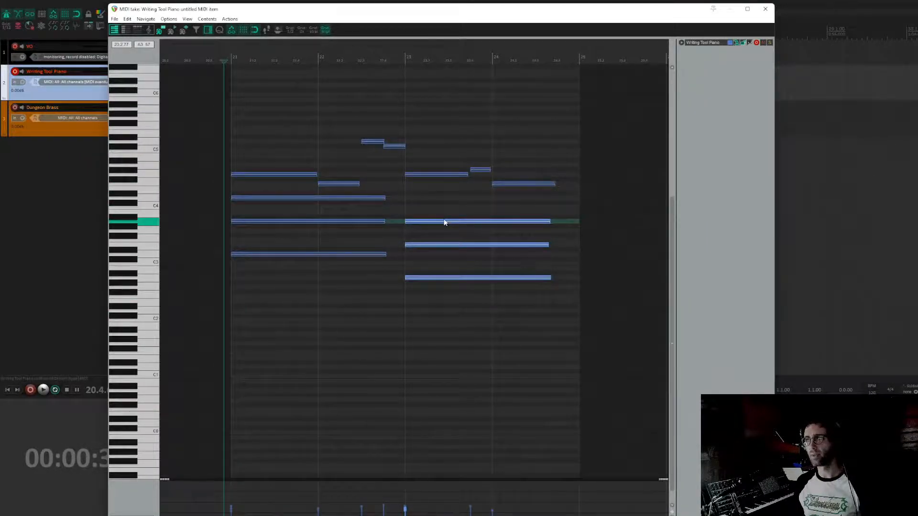
left_click(399, 60)
key("space")
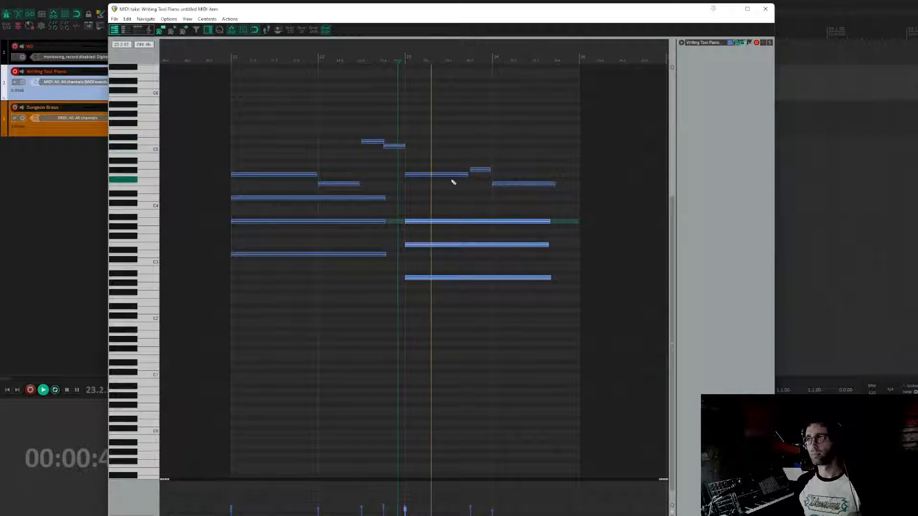
key("space")
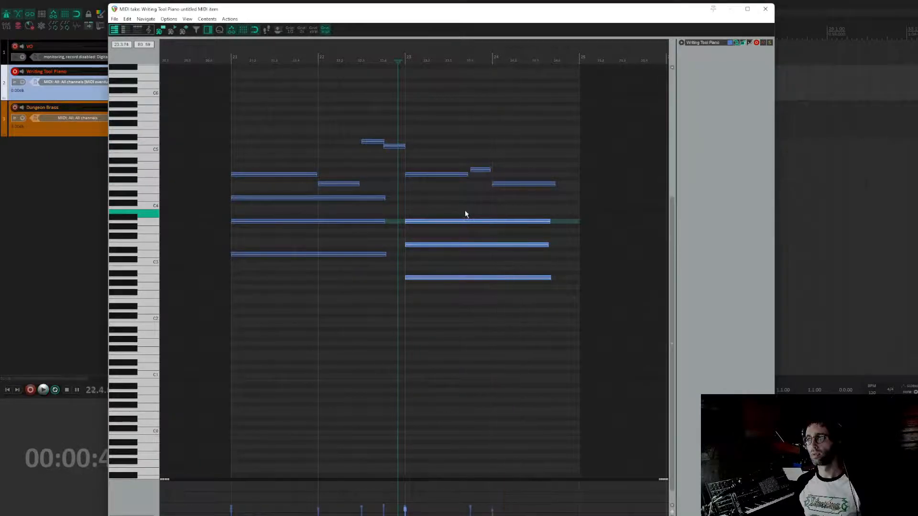
- Move the second chord's three held notes down another semitone to put the top one at G#3 and play the result
left_click_drag(471, 203, 497, 325)
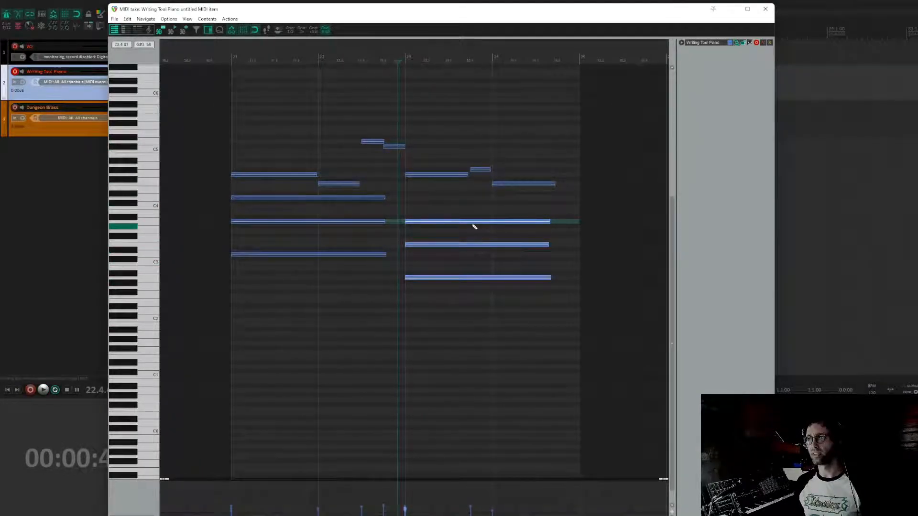
left_click_drag(473, 221, 475, 226)
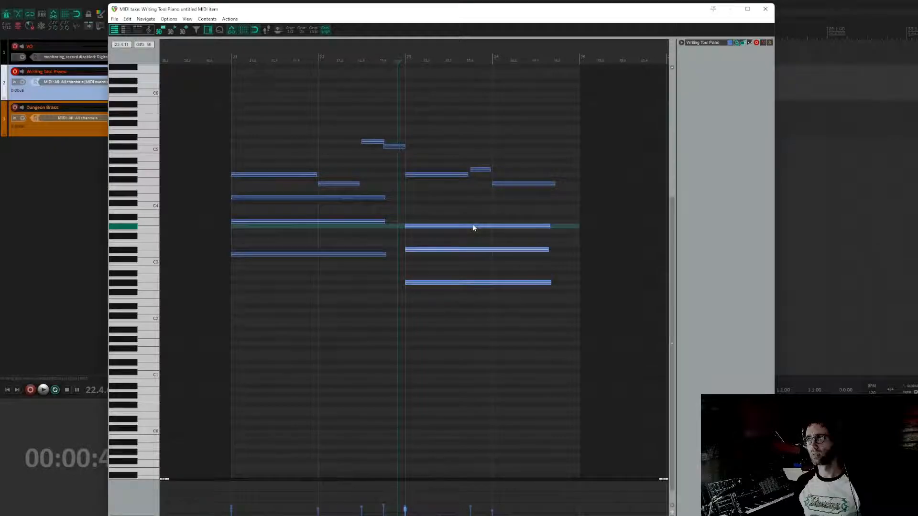
left_click(360, 117)
key("space")
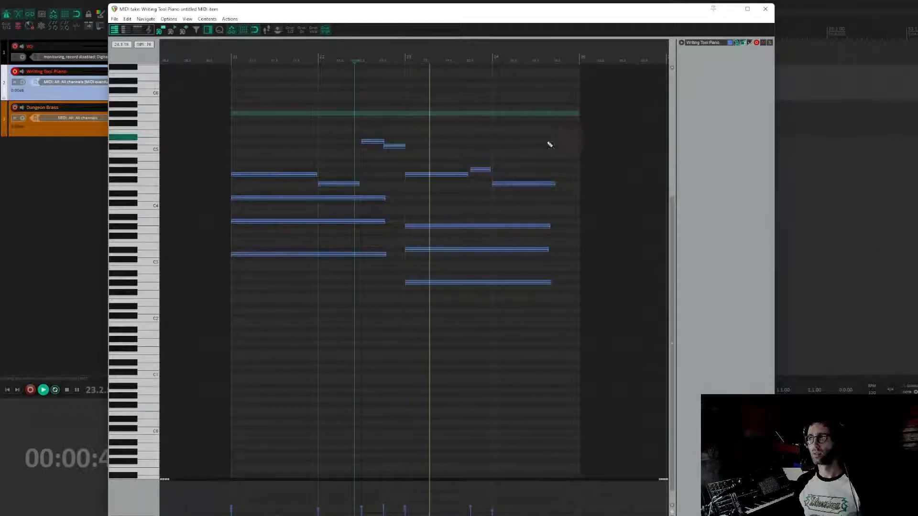
- Stop playback, close the copied phrase's note editor and delete the copied phrase item at bar 21
key("space")
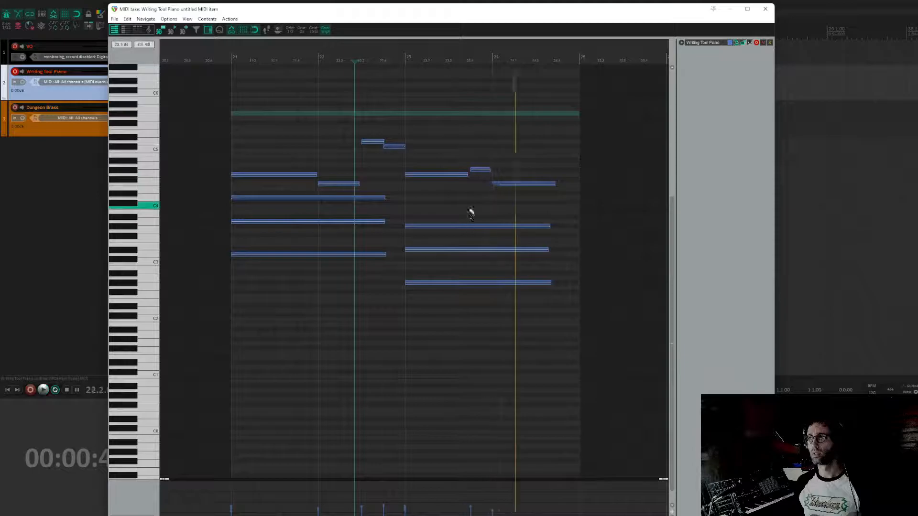
key("Escape")
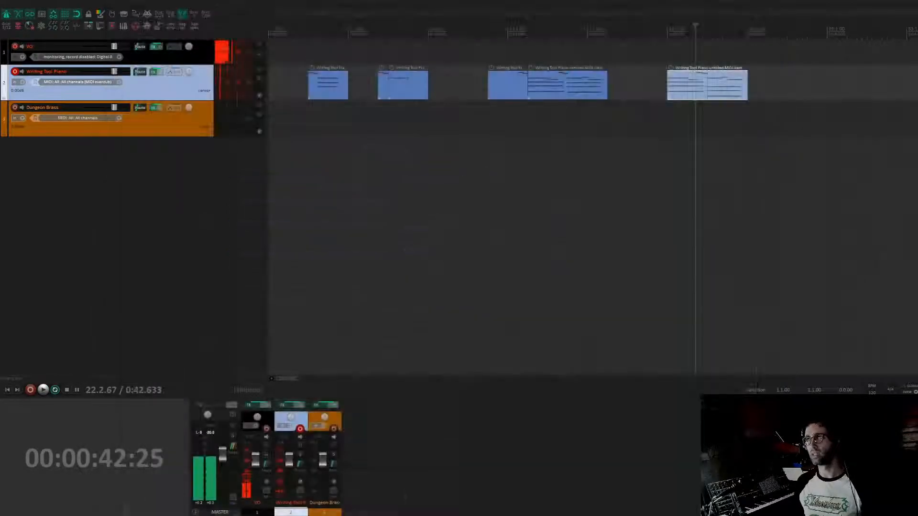
key("Delete")
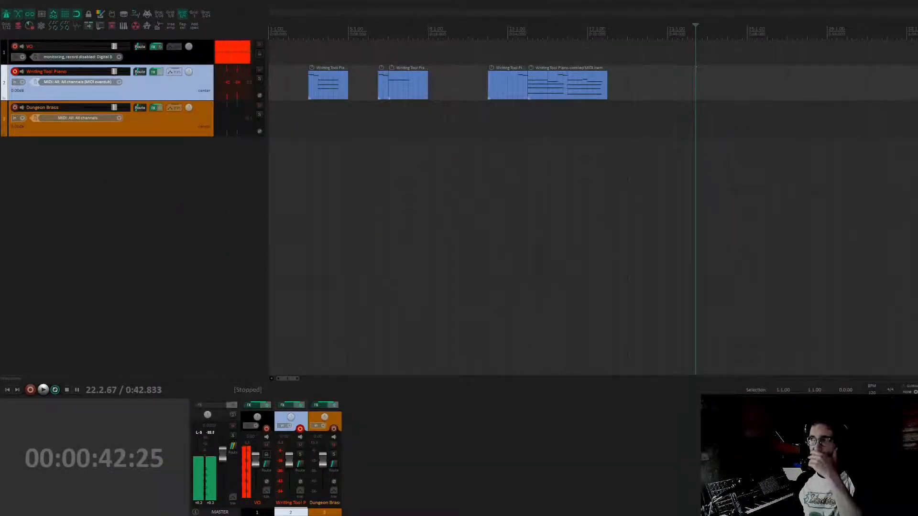
- Glue the adjoining items at bars 12 and 14 into one item and extend its end to bar 25
left_click(570, 83)
left_click(566, 82)
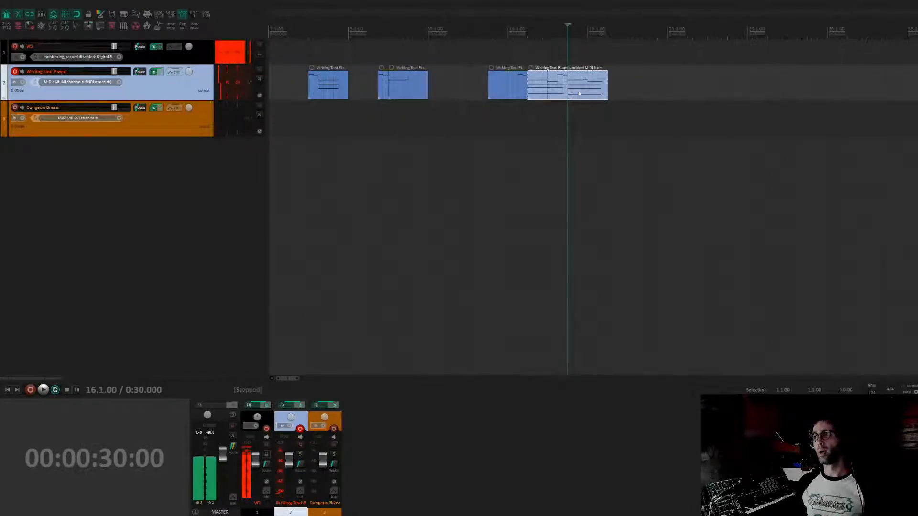
left_click(524, 99, "ctrl")
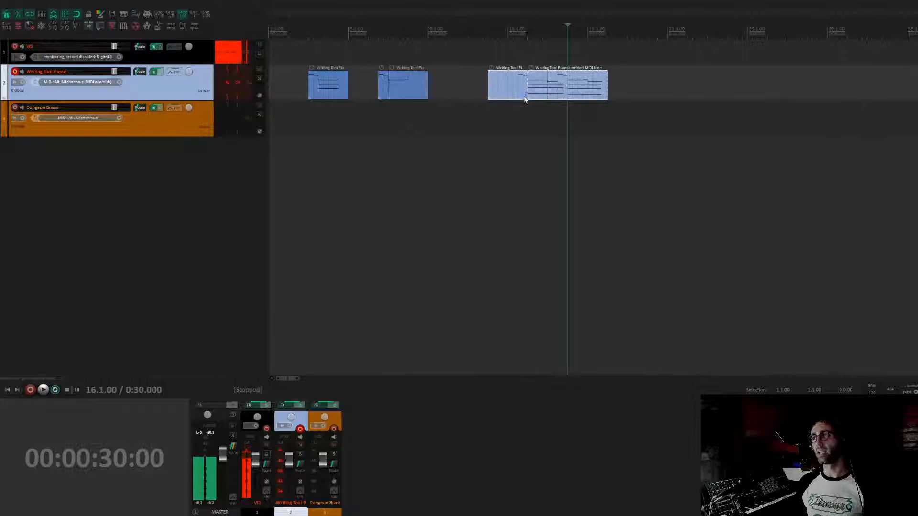
key("ctrl+g")
left_click(545, 84)
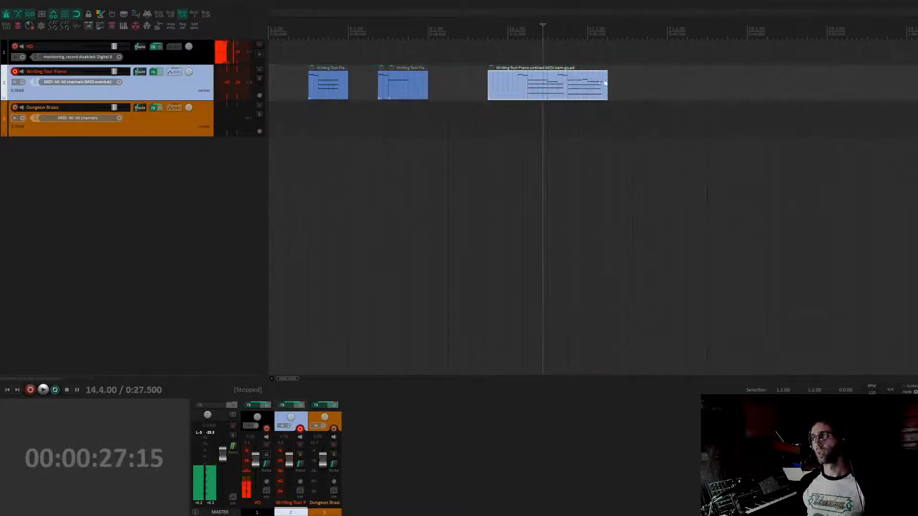
left_click_drag(605, 82, 742, 84)
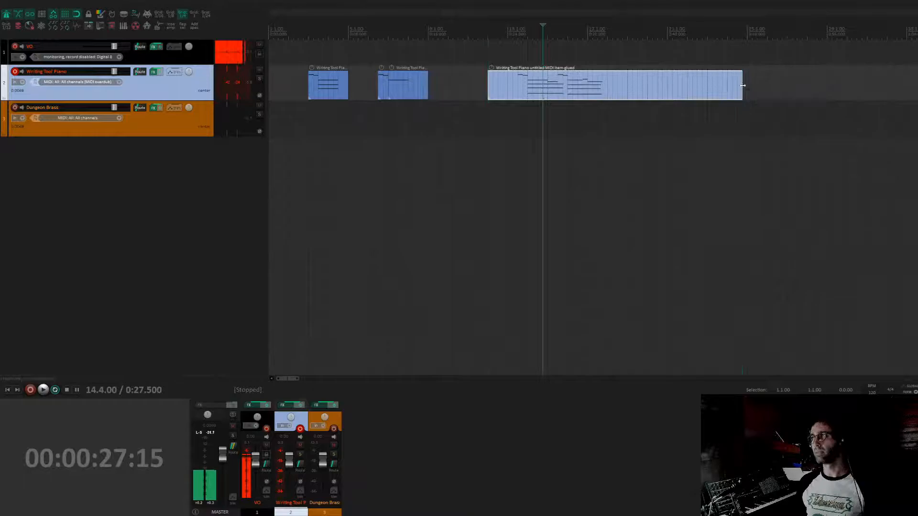
- In the glued item, copy the two-note pickup from bar 15 to the end of bar 17 and bar 14's long melody note to bar 18
double_click(567, 84)
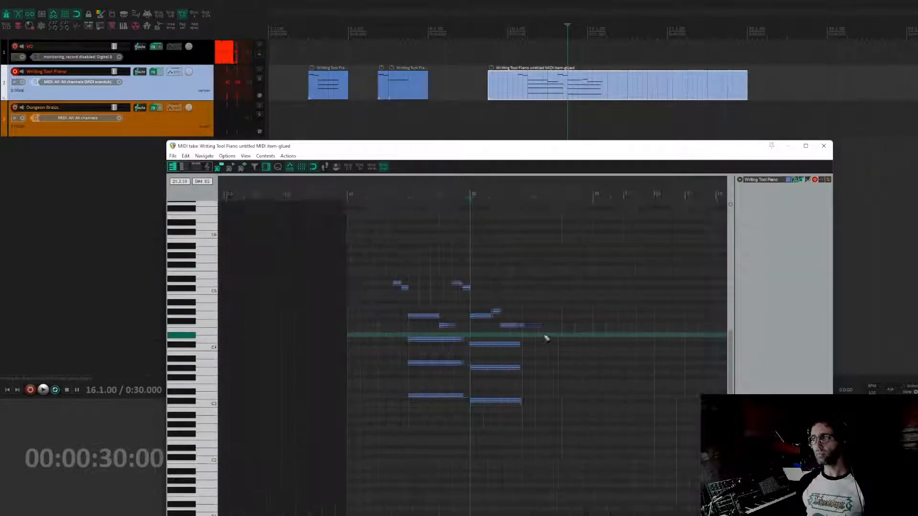
scroll(546, 338, "up", 5)
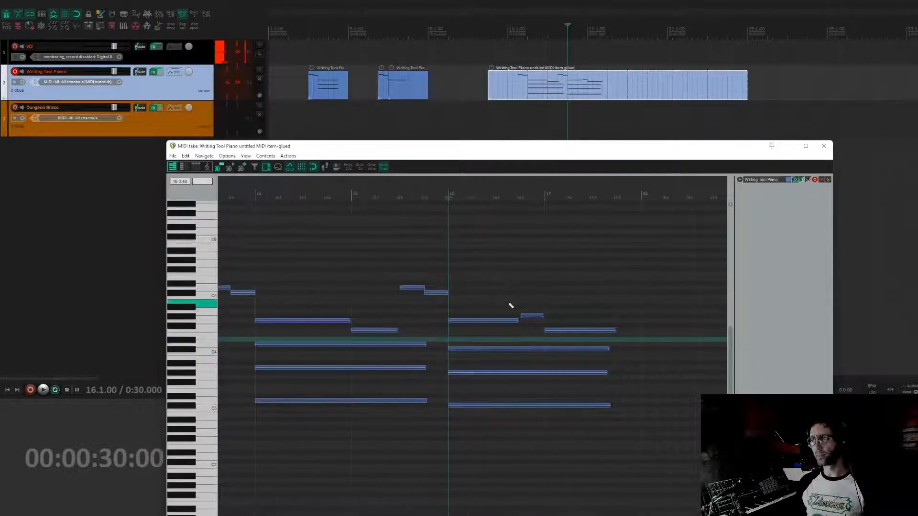
scroll(511, 306, "down", 1)
left_click_drag(518, 296, 493, 272)
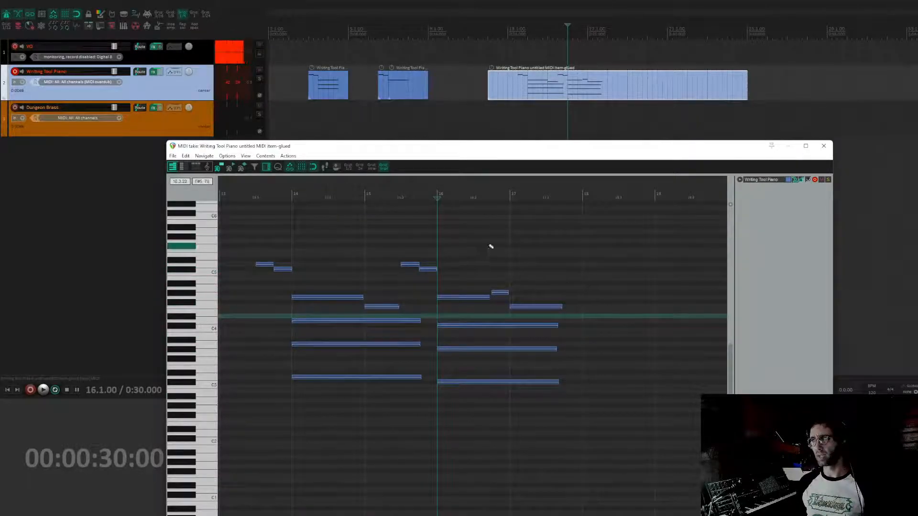
left_click_drag(412, 268, 566, 267)
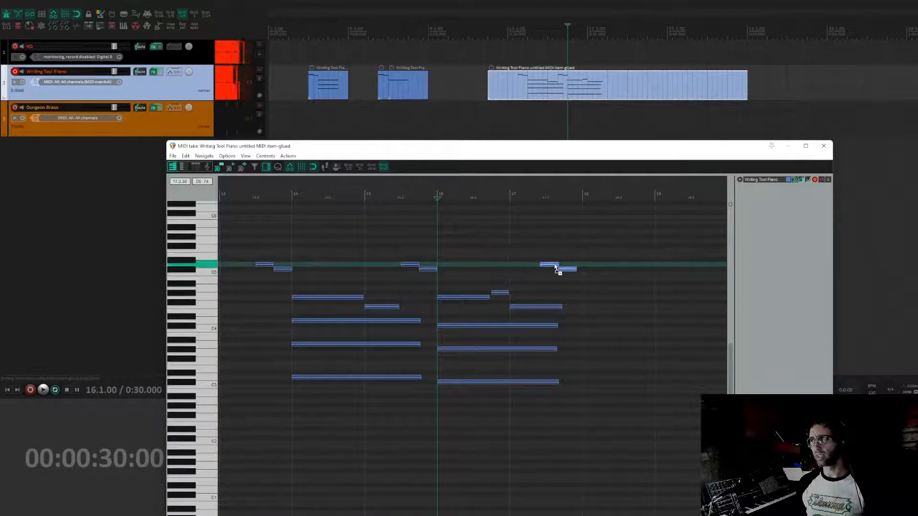
left_click(349, 296)
left_click_drag(342, 300, 668, 302)
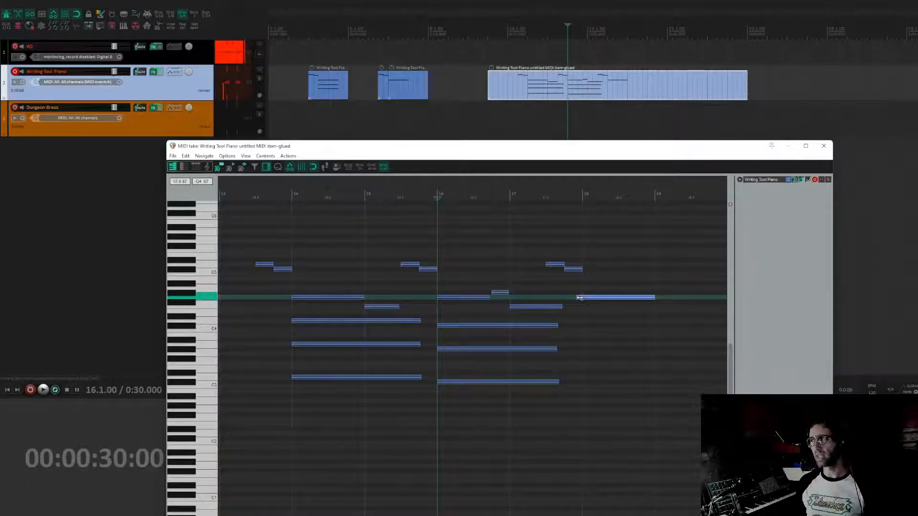
- Lower the copied pickup notes to C#5 and B4 and the long bar 18 note to F#4
scroll(587, 287, "left", 1)
left_click(572, 266)
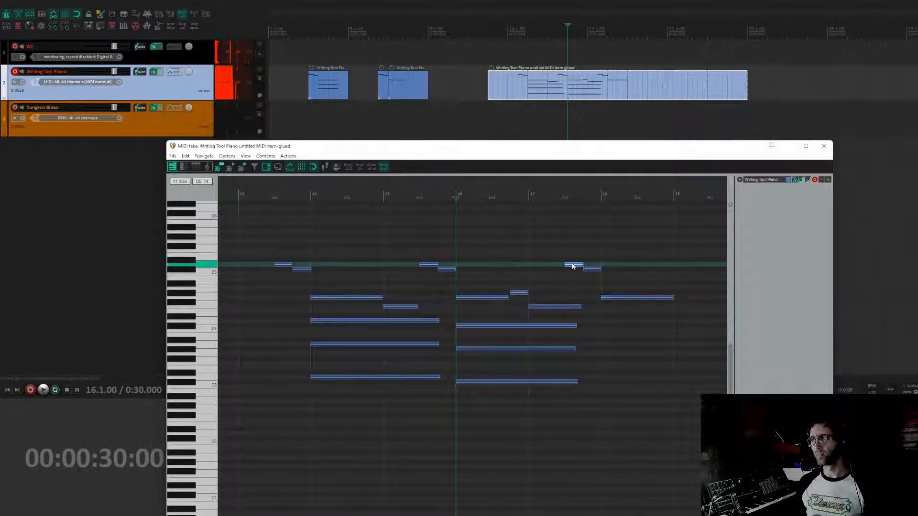
left_click_drag(573, 266, 592, 277)
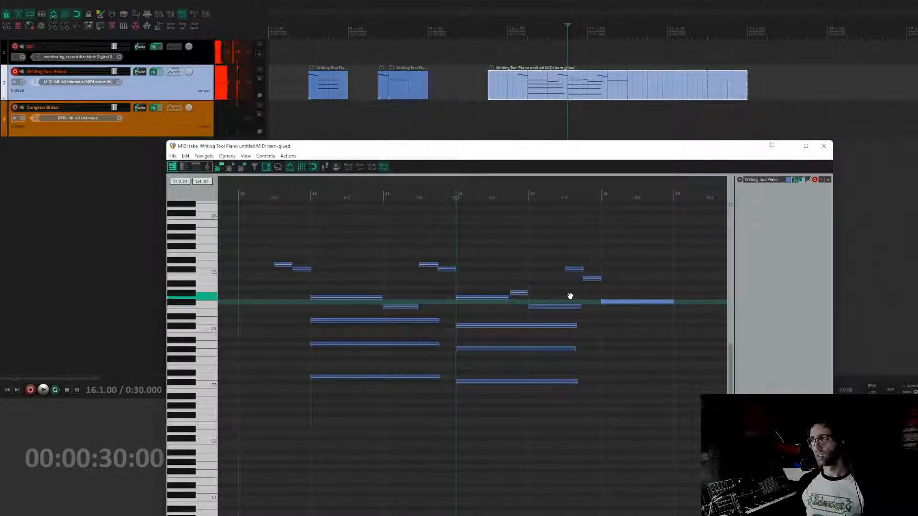
- Copy the three held chord notes from bar 16 to bar 18 and play back from the middle of bar 17
scroll(614, 287, "right", 2)
left_click(618, 274)
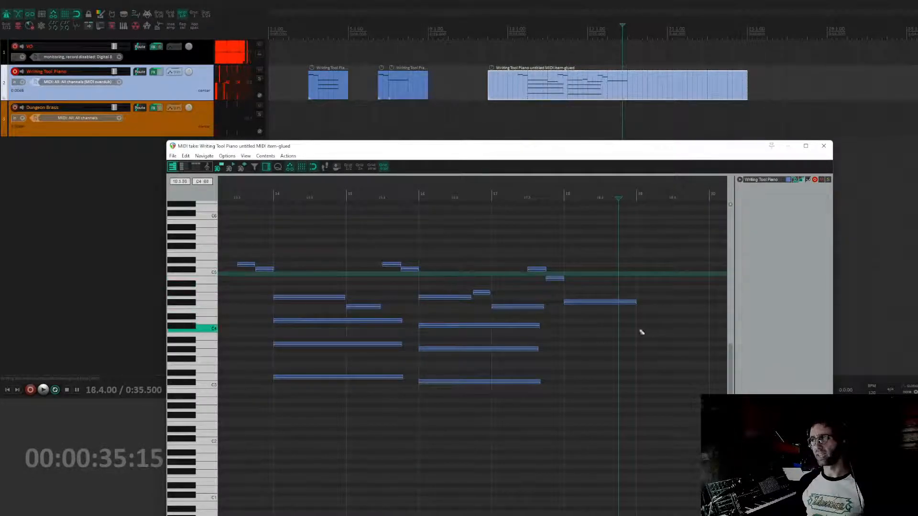
left_click_drag(568, 328, 471, 405)
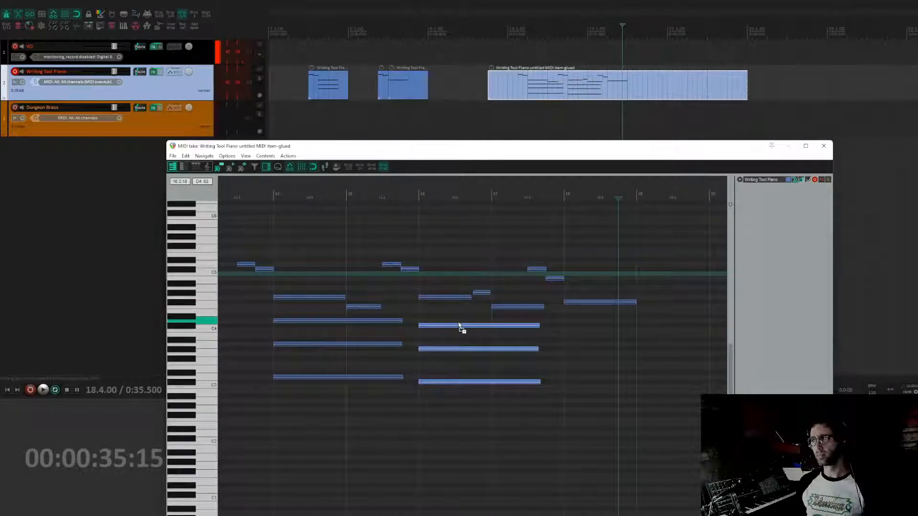
left_click_drag(459, 325, 608, 328)
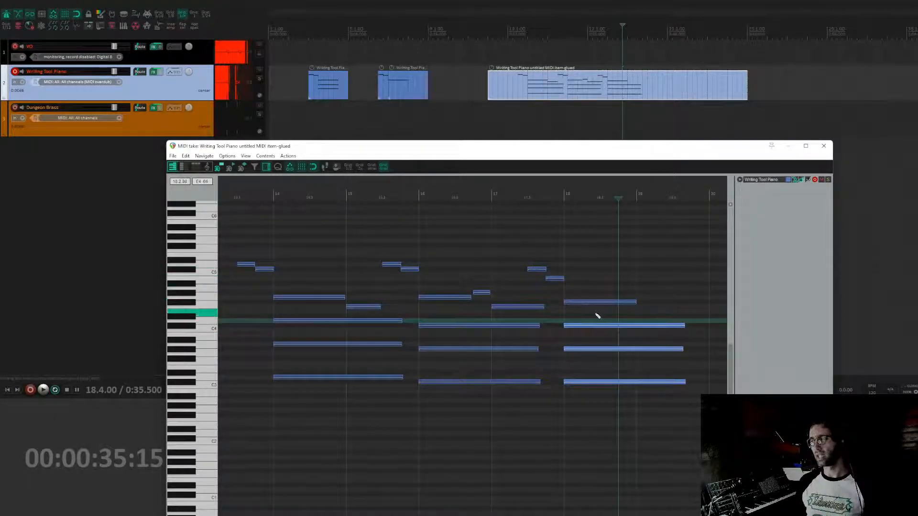
left_click_drag(550, 312, 520, 295)
left_click(483, 190)
key("space")
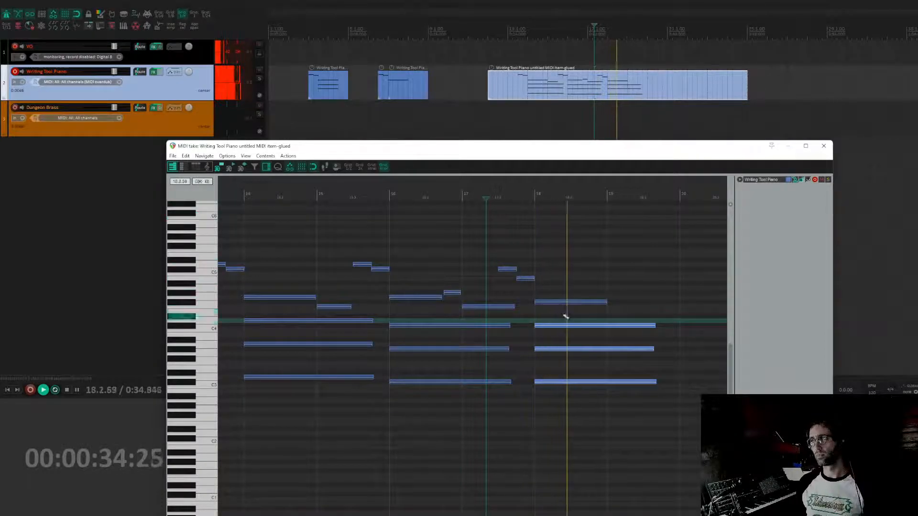
key("space")
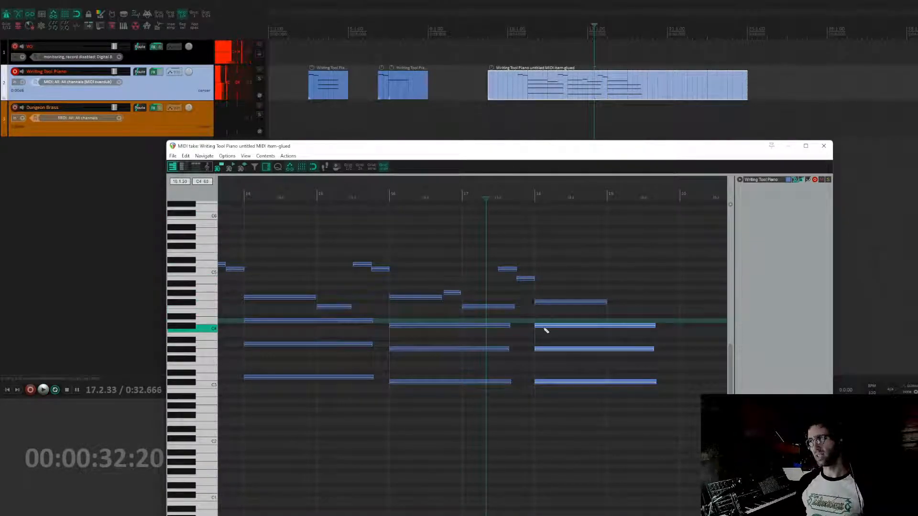
- Move the bar 18 chord's three notes down one semitone, with the top one at C4, and play the result
left_click_drag(539, 325, 542, 331)
key("space")
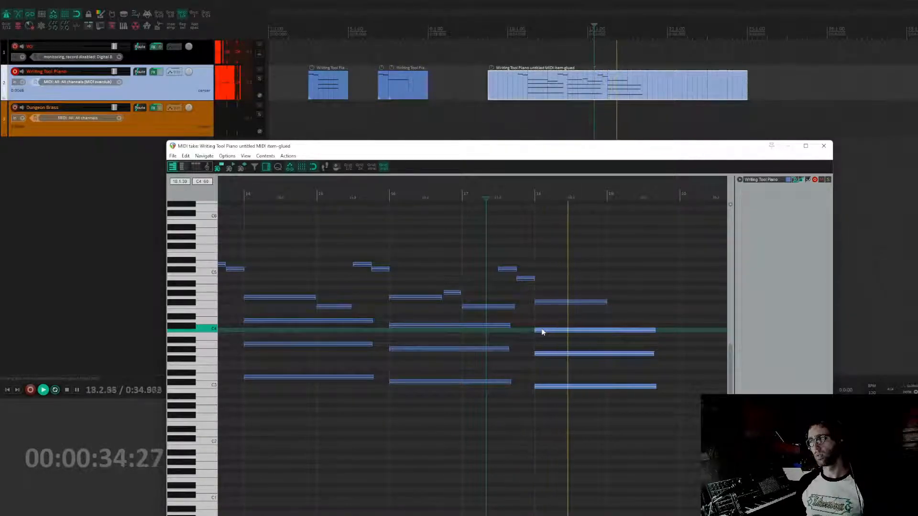
key("space")
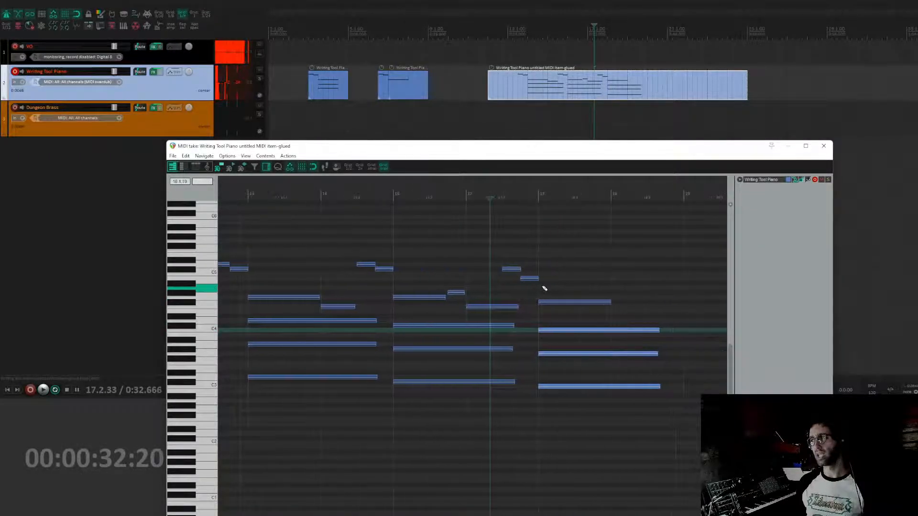
- Play back the extended phrase from bar 13 through the new bar 18 chord
scroll(540, 280, "down", 2)
left_click(251, 192)
key("space")
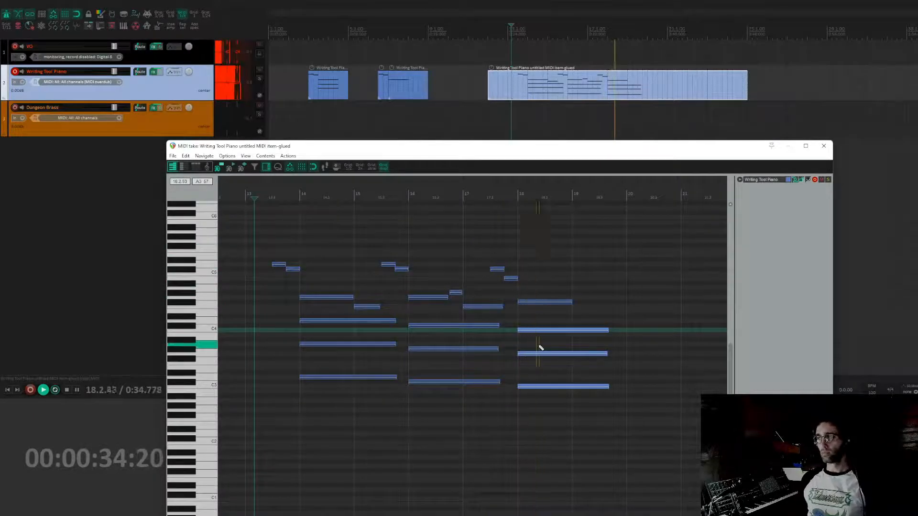
key("space")
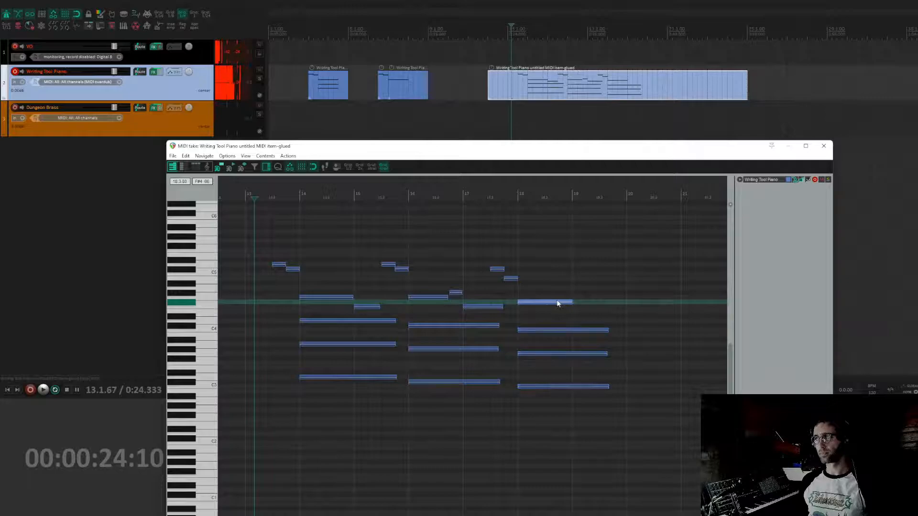
- Copy the bar 18 melody note to bar 19, two semitones lower at E4, and play back from bar 17
left_click_drag(591, 310, 624, 315)
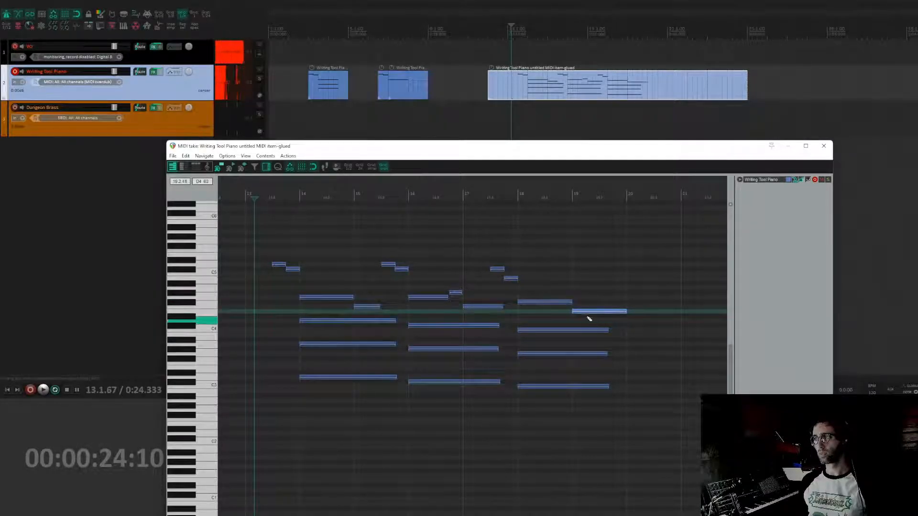
left_click(600, 330)
left_click(486, 207)
key("space")
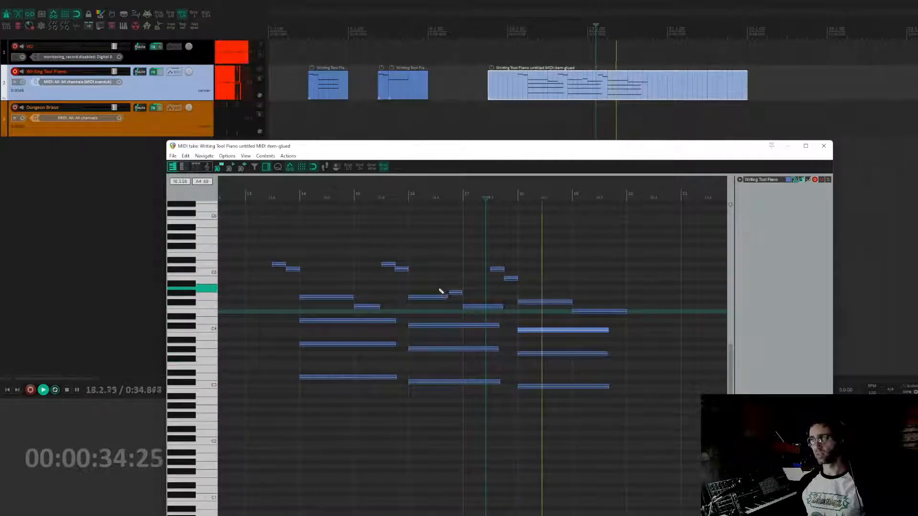
left_click_drag(438, 288, 613, 326)
key("space")
- Audition the melody notes of bars 16 to 19 individually to compare the two phrases
left_click(521, 307)
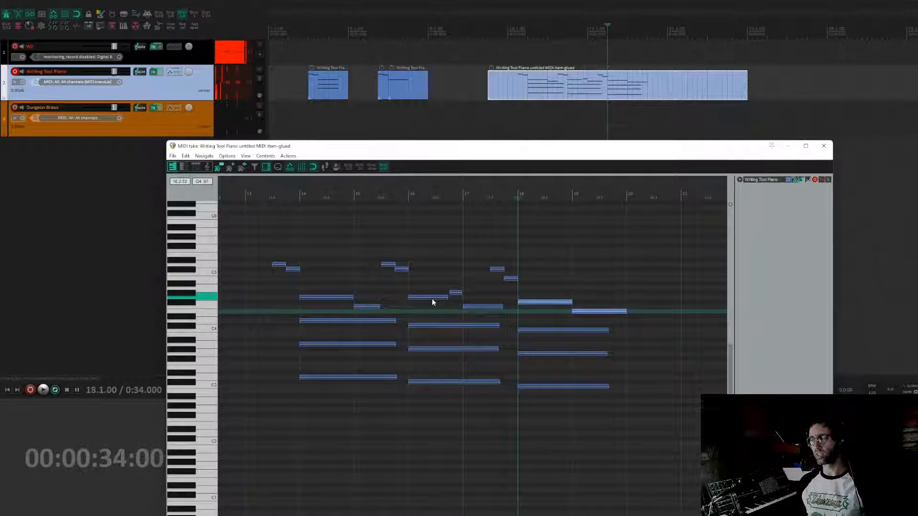
left_click_drag(432, 299, 619, 313)
left_click(455, 293)
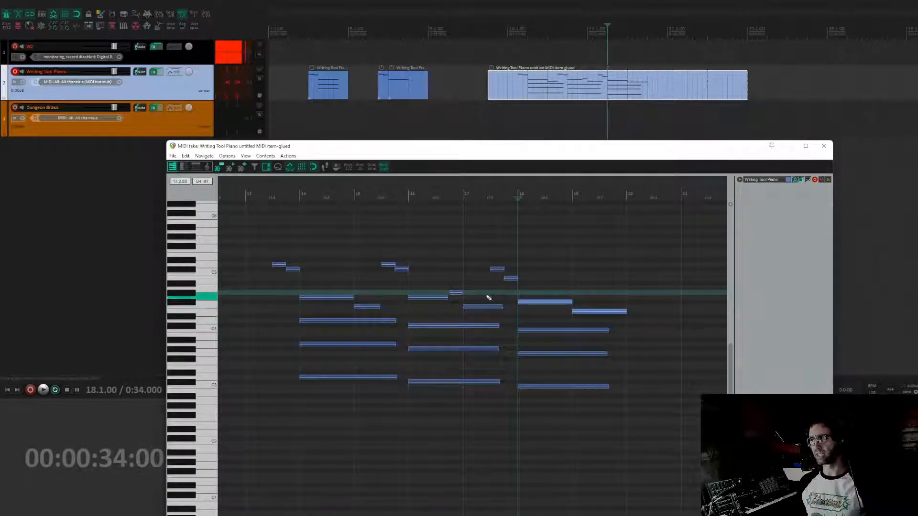
left_click(536, 302)
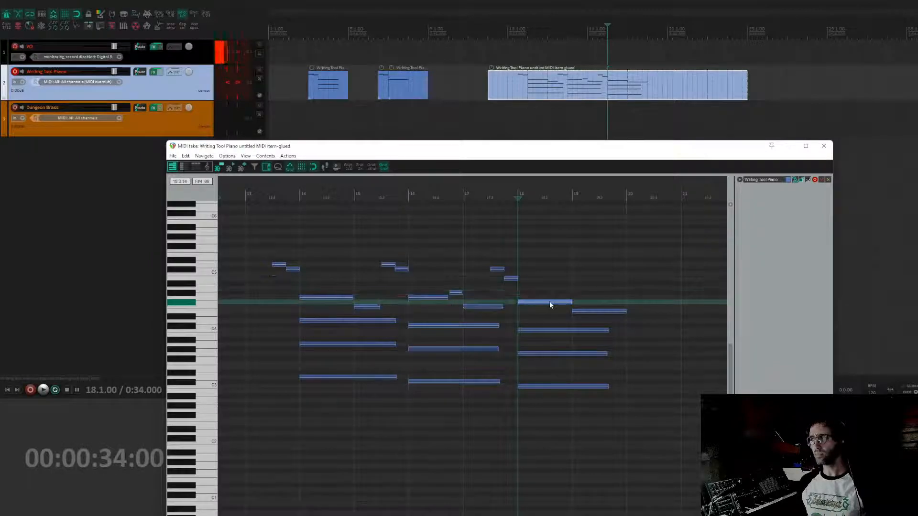
left_click(582, 312)
left_click(563, 303)
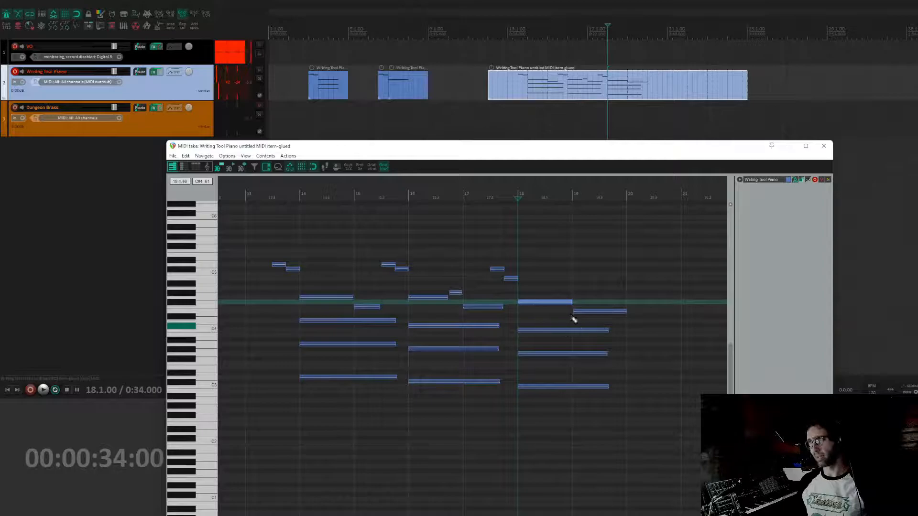
- Try duplicating the bar 18 chord's three held notes two semitones lower, and undo the duplication
left_click_drag(550, 321, 728, 514)
left_click_drag(520, 387, 524, 396, "ctrl")
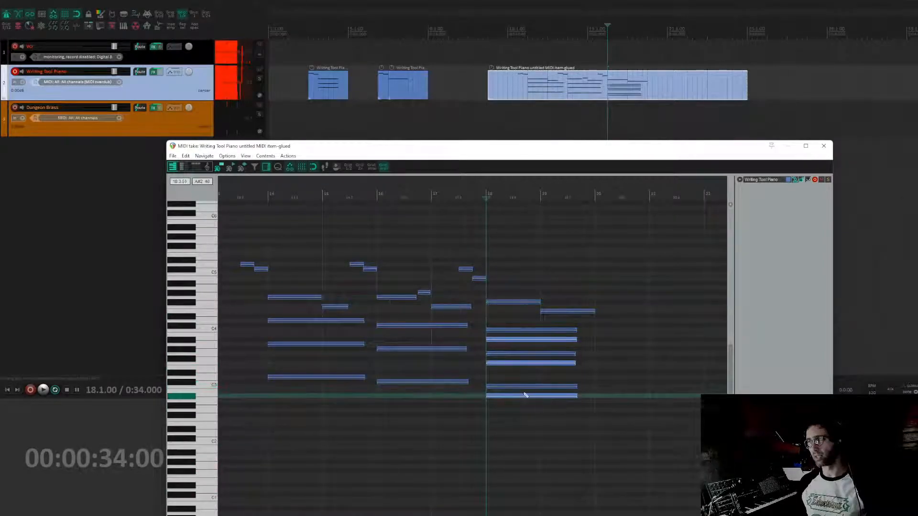
key("ctrl+z")
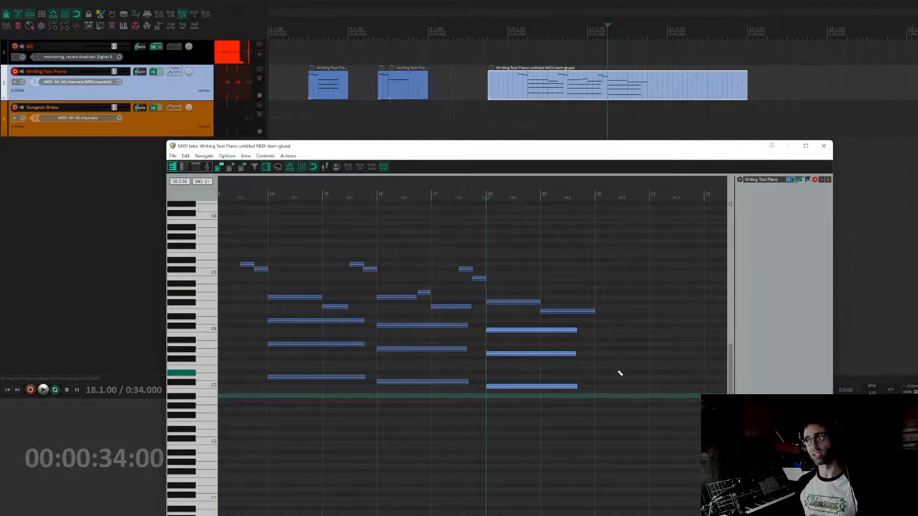
- Draw a one-bar C3 note at bar 20, copy it an octave up to C4, and audition both notes
scroll(617, 370, "right", 6)
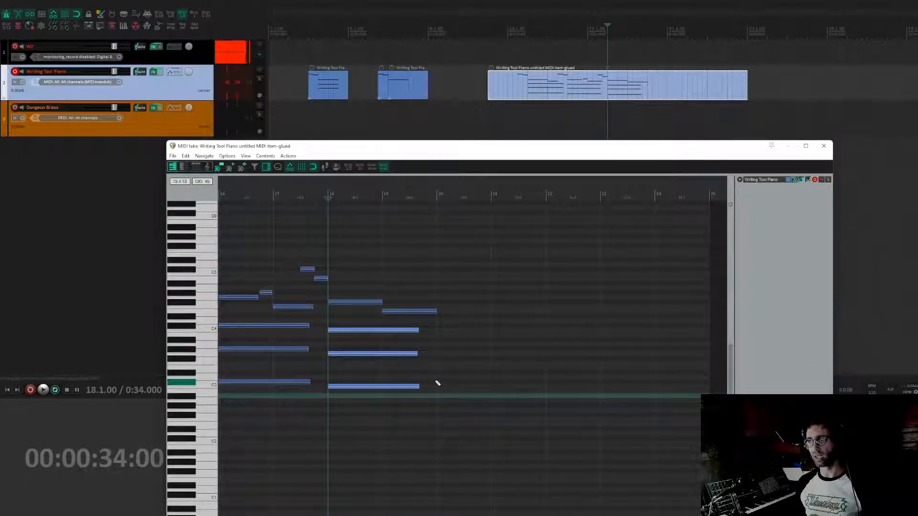
left_click_drag(436, 386, 499, 388)
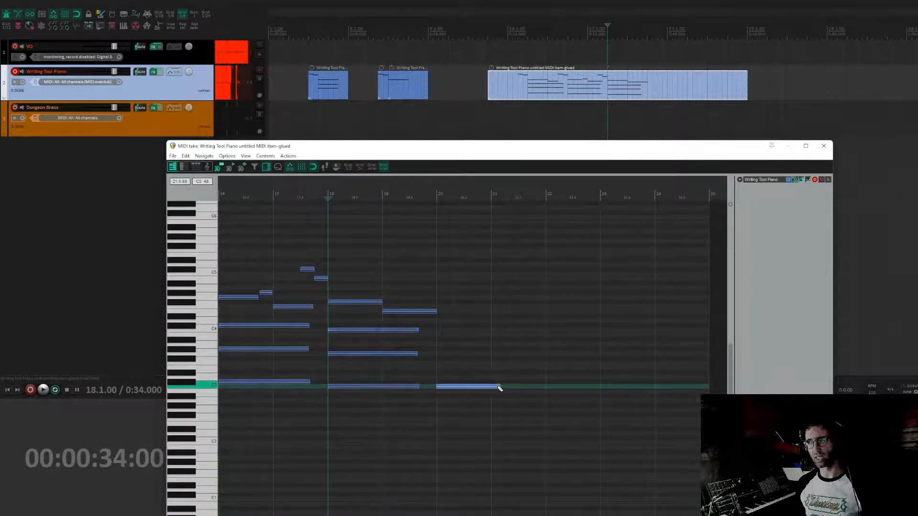
left_click(466, 381)
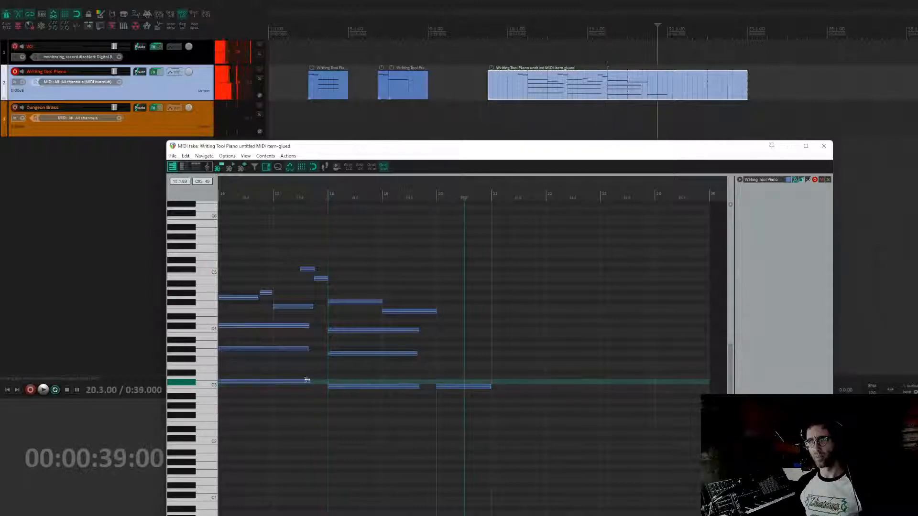
left_click(220, 389)
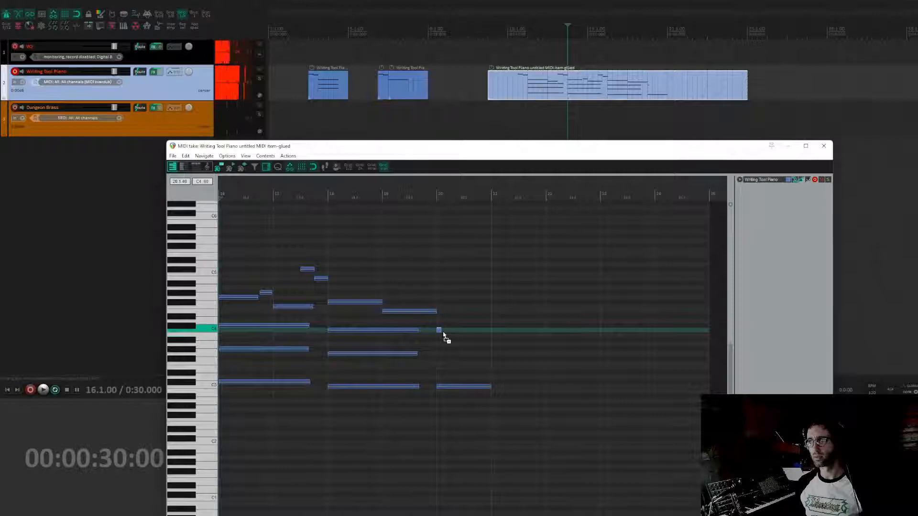
left_click_drag(449, 391, 447, 327)
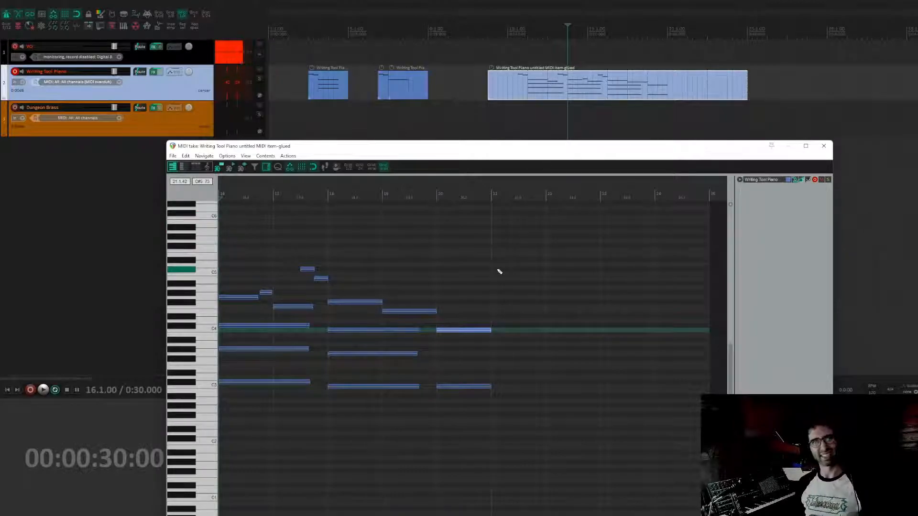
left_click(482, 386)
left_click(485, 330)
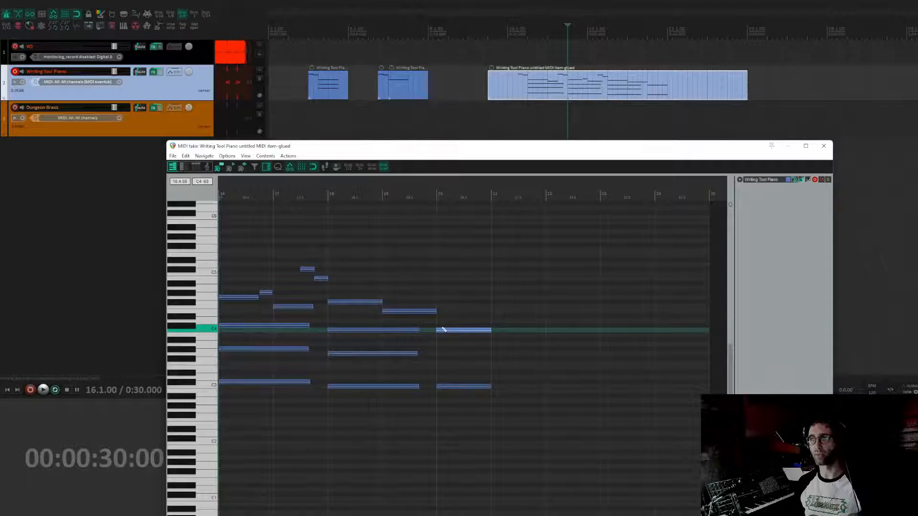
- Move the two bar 20 octave notes down one octave, and add another one-bar note at C4 above them
left_click_drag(455, 313, 500, 439)
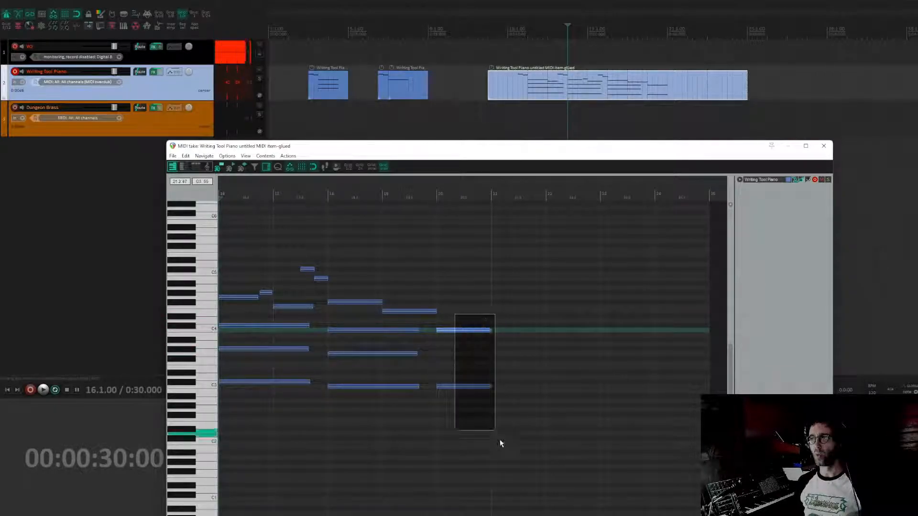
left_click_drag(462, 329, 462, 390)
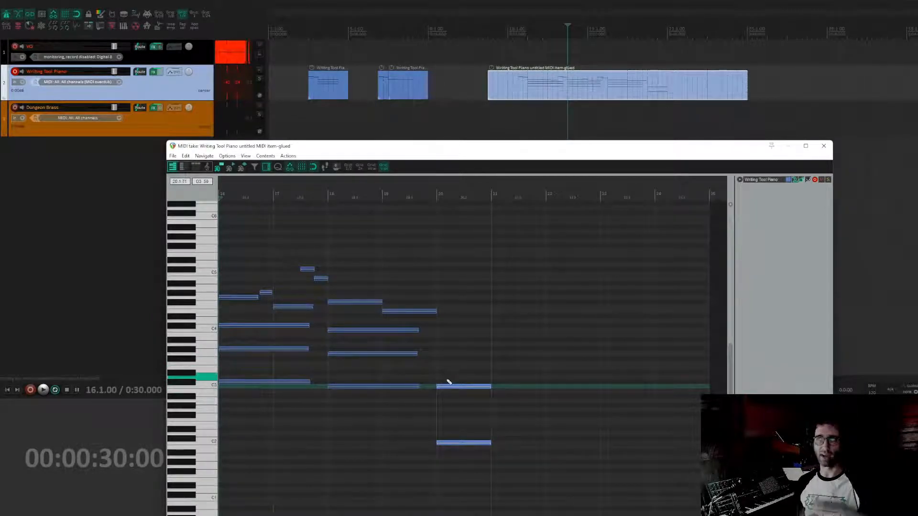
scroll(478, 344, "left", 1)
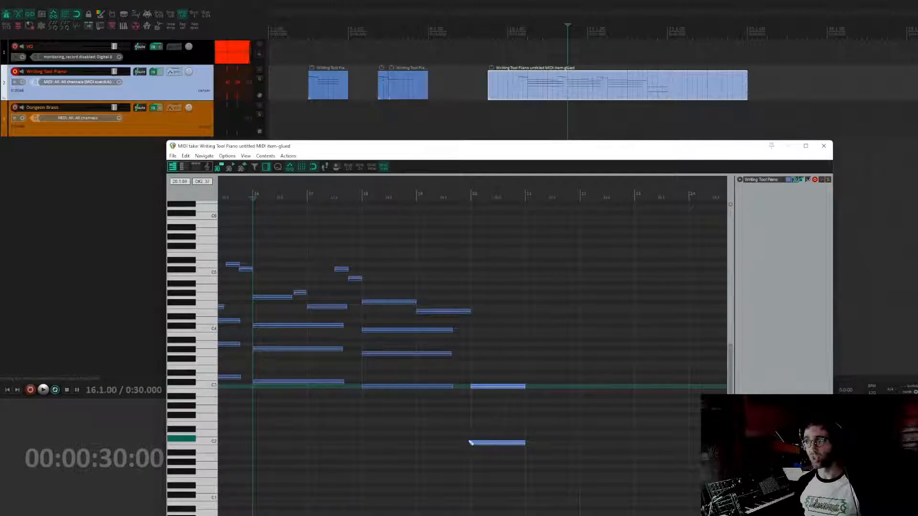
left_click(476, 332)
left_click_drag(499, 332, 525, 332)
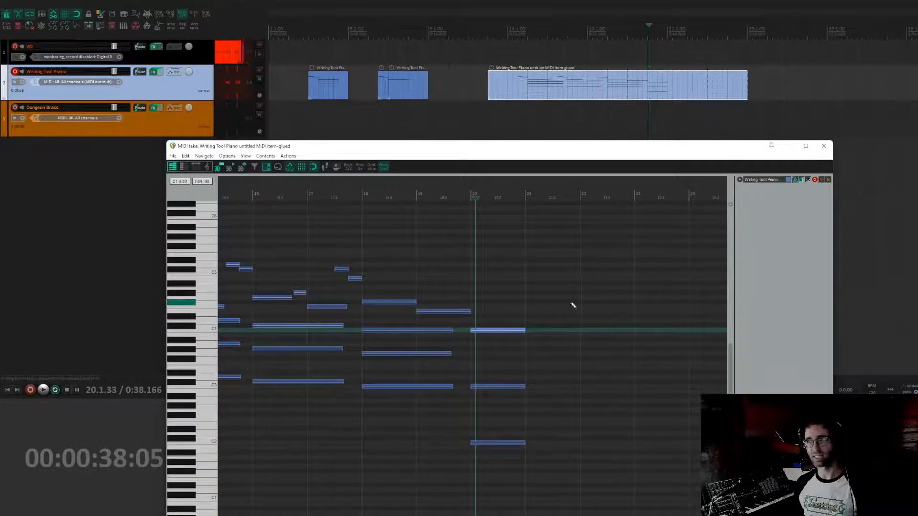
- Delete the three stacked octave notes at bar 20
left_click_drag(576, 286, 510, 483)
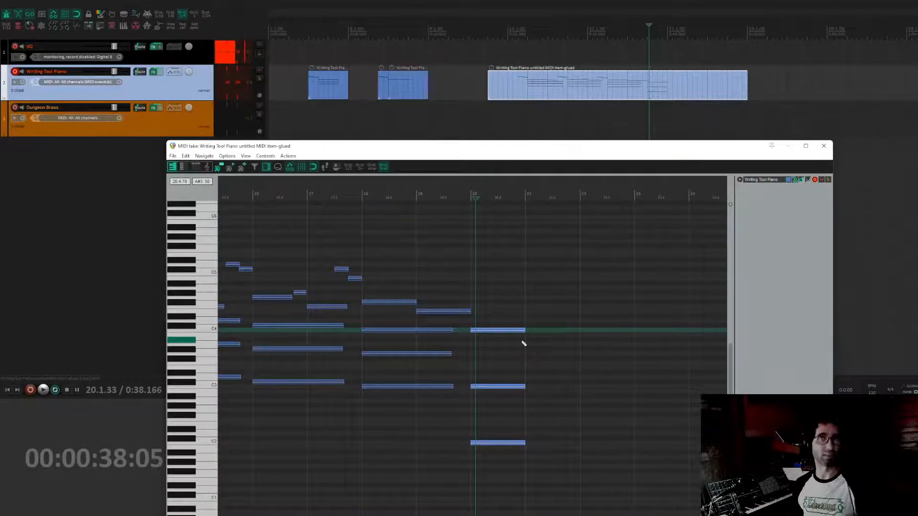
left_click_drag(512, 255, 578, 463)
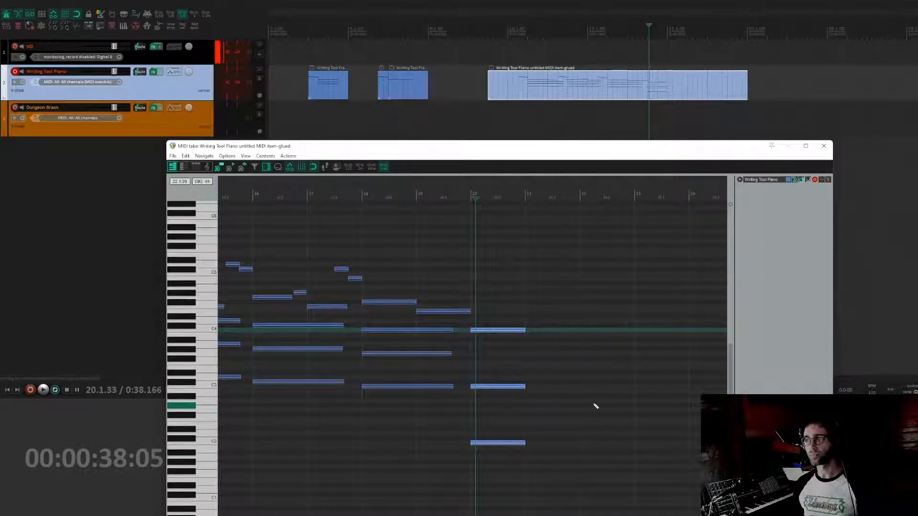
key("Delete")
- Copy the two-note pickup at the end of bar 17 to the end of bar 19 at the same pitches
scroll(544, 268, "left", 2)
scroll(525, 265, "down", 3)
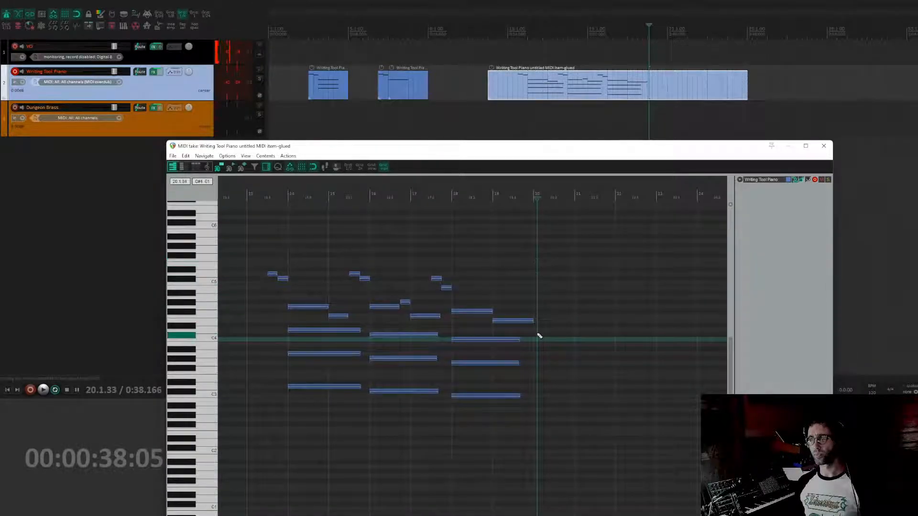
scroll(553, 350, "up", 2)
left_click_drag(416, 310, 536, 301)
left_click_drag(241, 256, 257, 267)
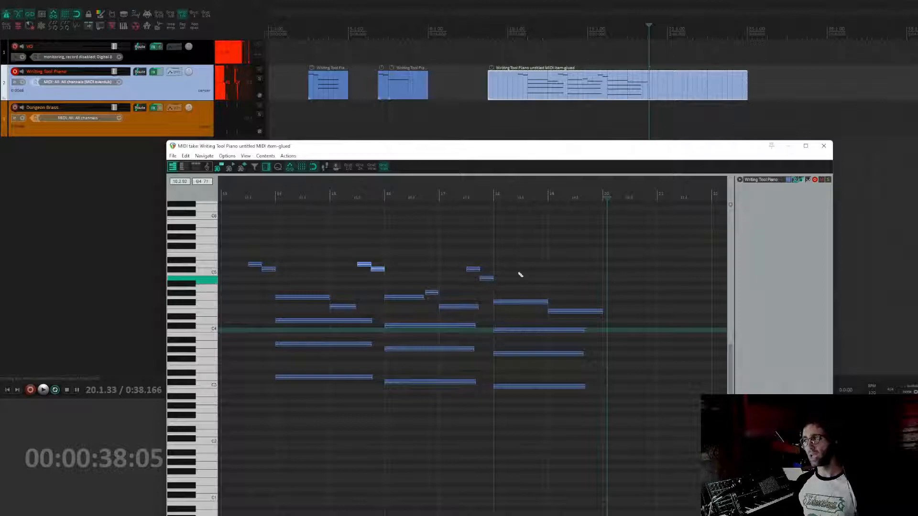
left_click_drag(473, 262, 449, 249)
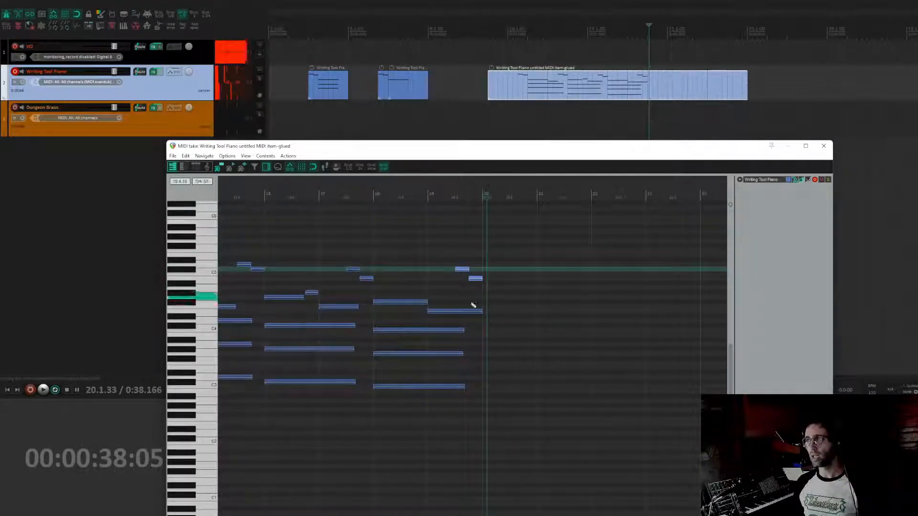
- Copy the bar 18 melody note to bar 20 at the same pitch, and the bar 18 three-note chord to bar 20 four semitones lower
left_click(392, 302)
left_click_drag(392, 303, 506, 303)
scroll(512, 304, "left", 2)
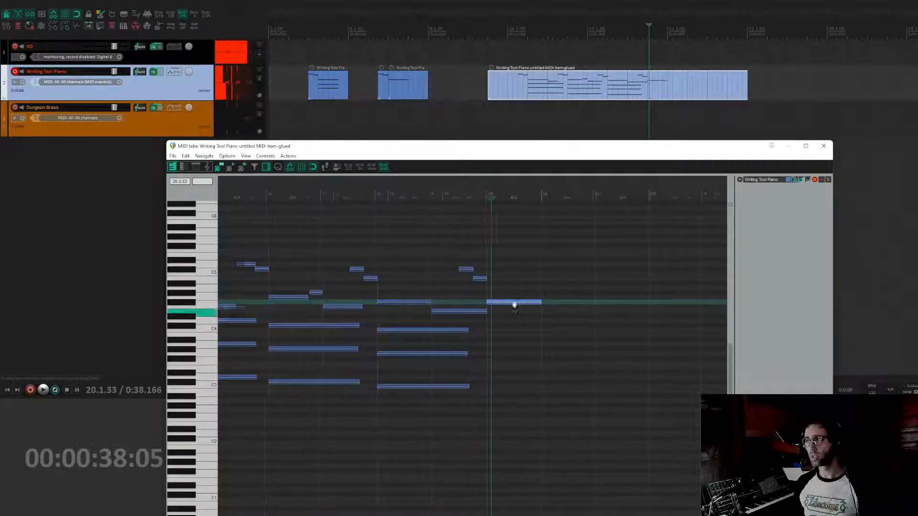
left_click_drag(441, 323, 495, 426)
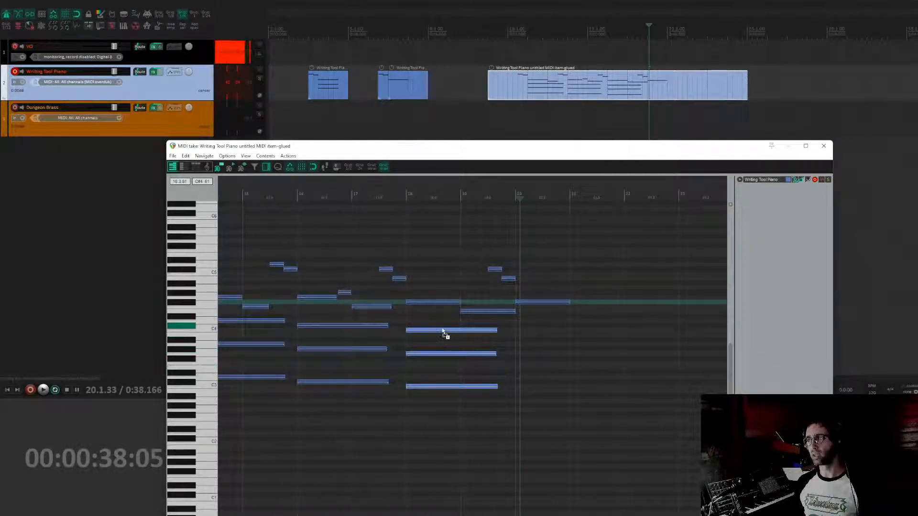
left_click_drag(444, 330, 557, 349)
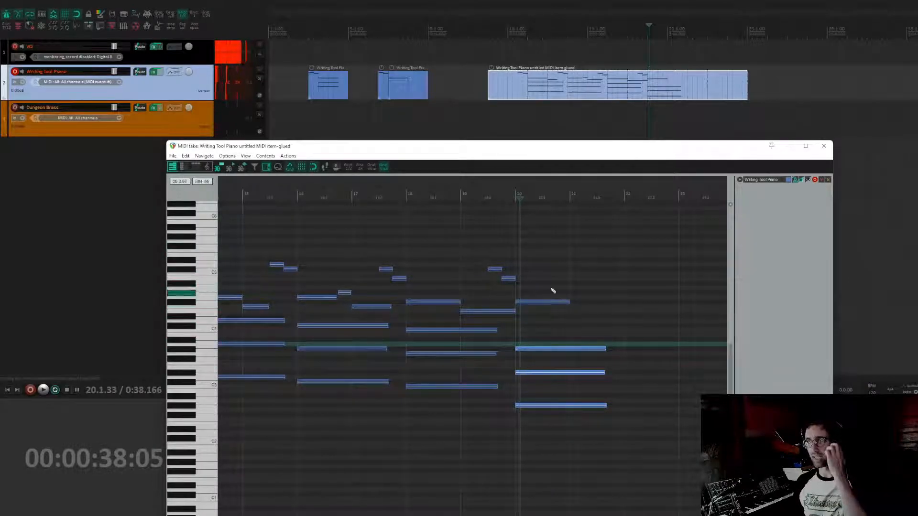
- Play back the phrase from bar 13 beat 2 through the new bar 20 chord, moving the MIDI editor window higher during playback
scroll(492, 229, "down", 2)
left_click_drag(492, 229, 552, 258)
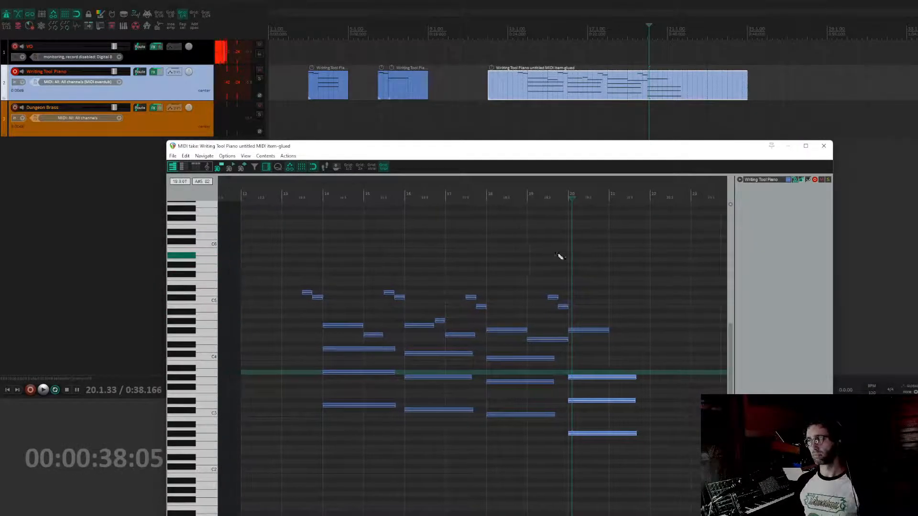
left_click(273, 191)
left_click(291, 190)
key("space")
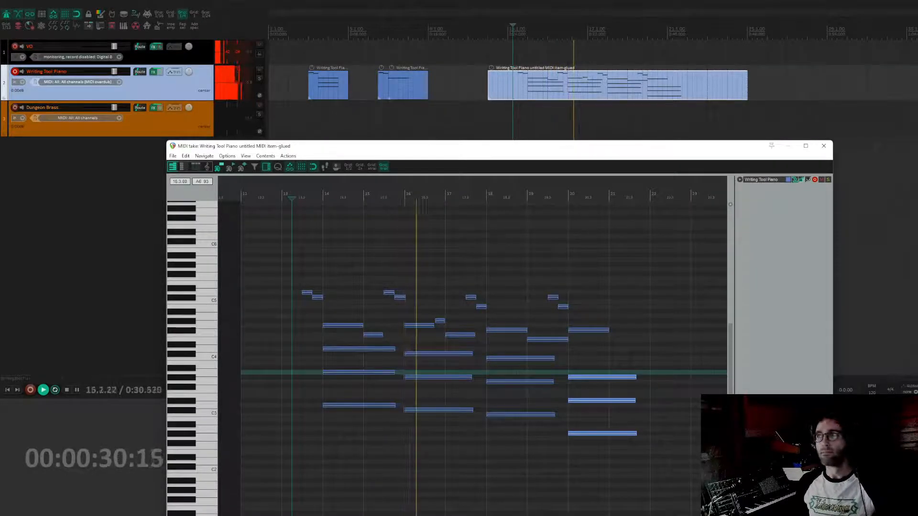
left_click_drag(470, 143, 446, 109)
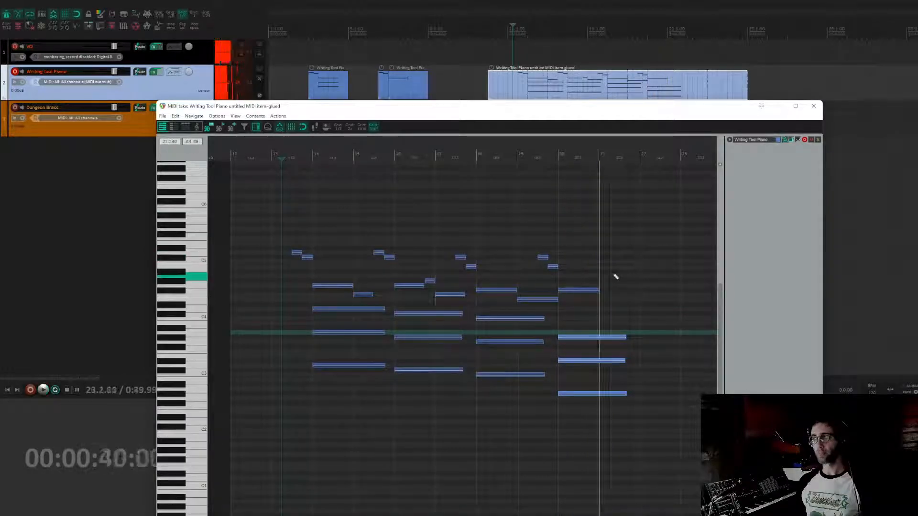
key("space")
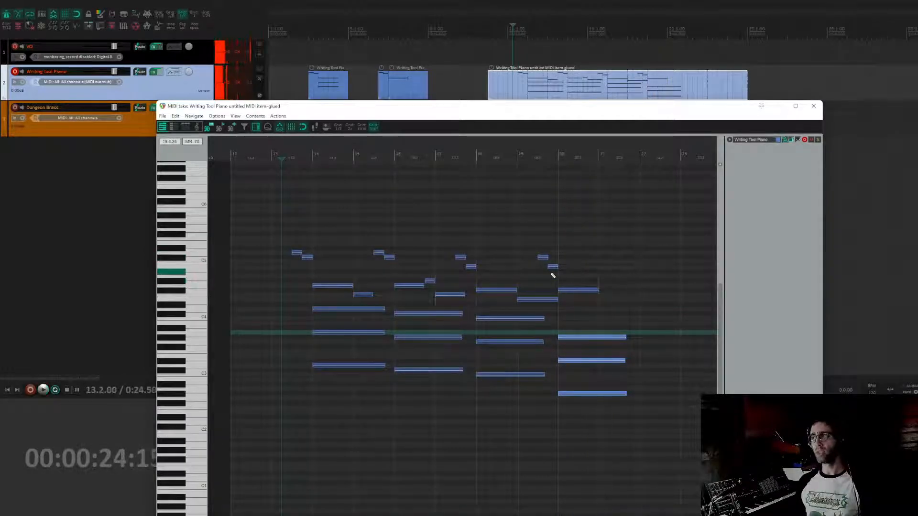
- Review the bar 19 melody note and the held chords up to bar 20 by selecting them in turn
left_click_drag(552, 274, 526, 260)
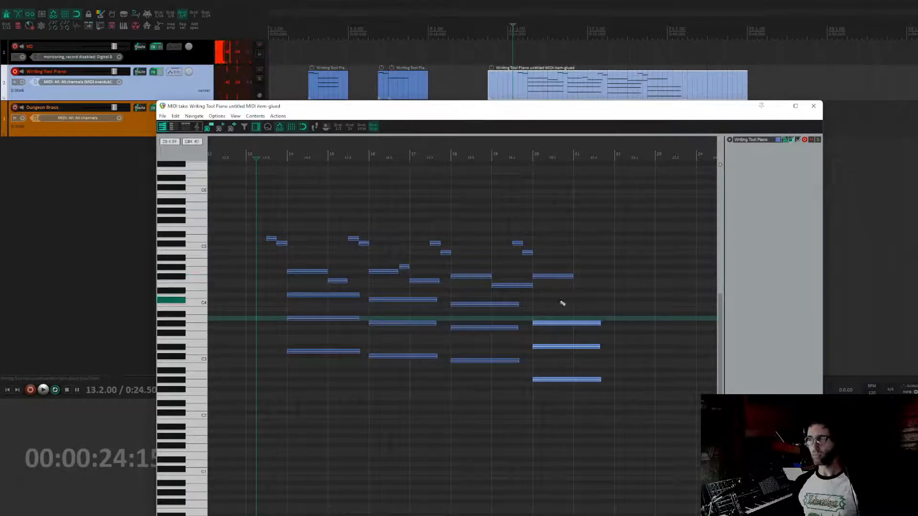
left_click(504, 286)
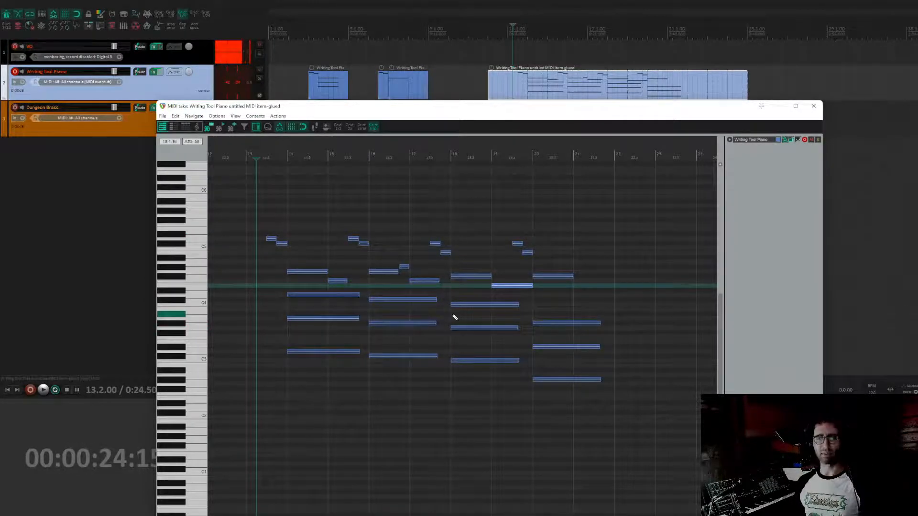
left_click_drag(275, 385, 437, 371)
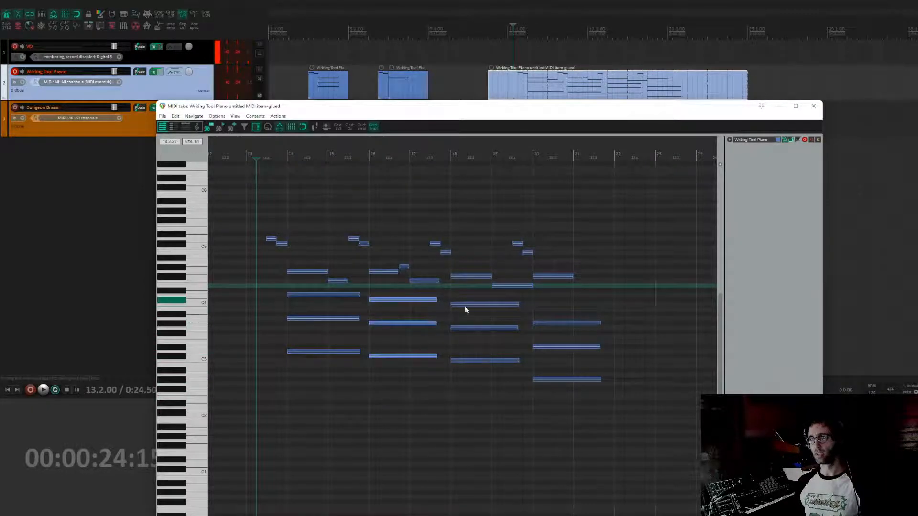
left_click_drag(463, 300, 498, 390)
left_click_drag(543, 316, 588, 429)
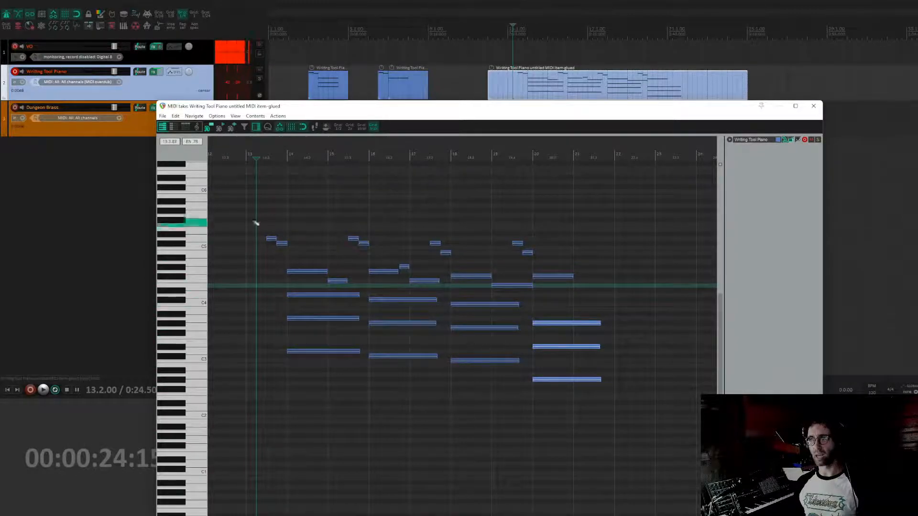
- Shorten the bar 17 melody note to end at beat 3, where the two-note pickup begins
left_click_drag(256, 222, 645, 287)
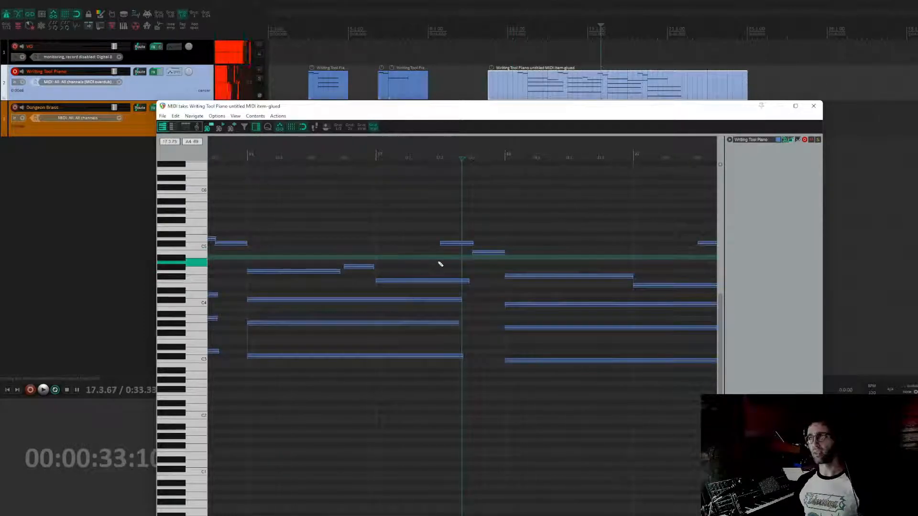
scroll(424, 265, "up", 3)
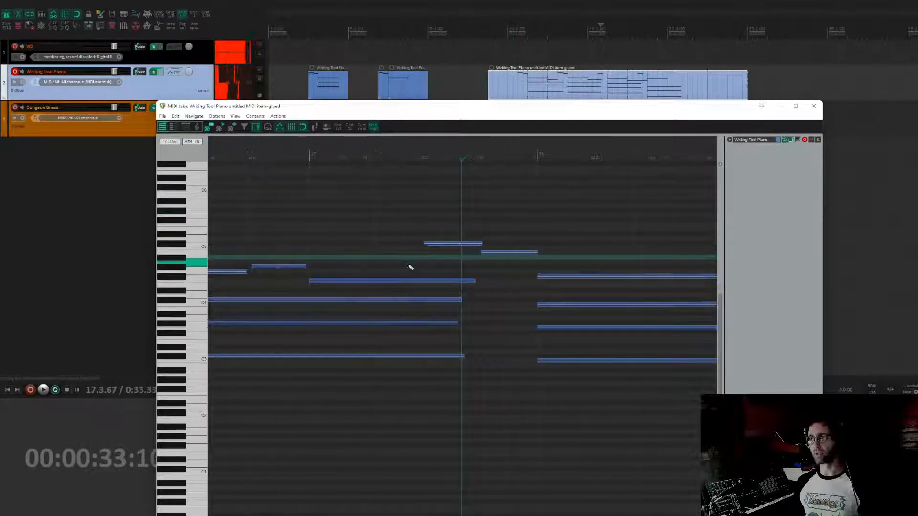
left_click_drag(420, 240, 479, 288)
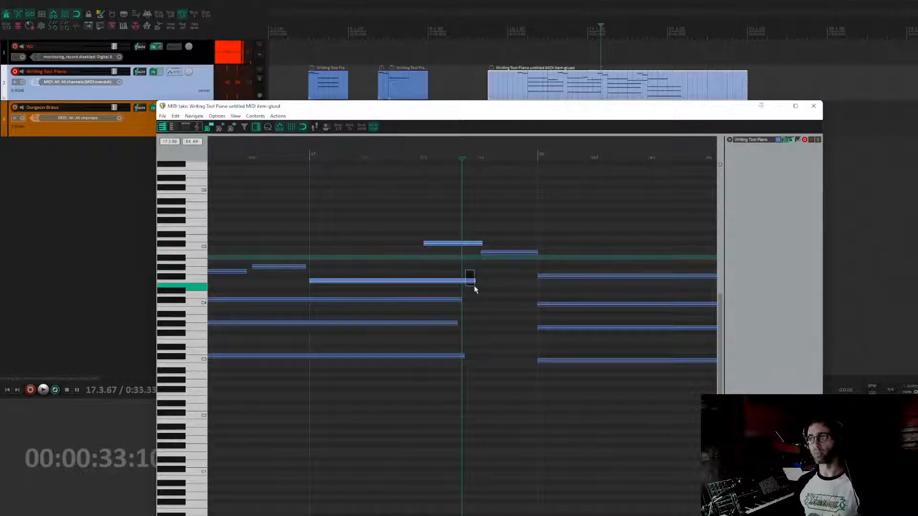
left_click_drag(477, 285, 425, 285)
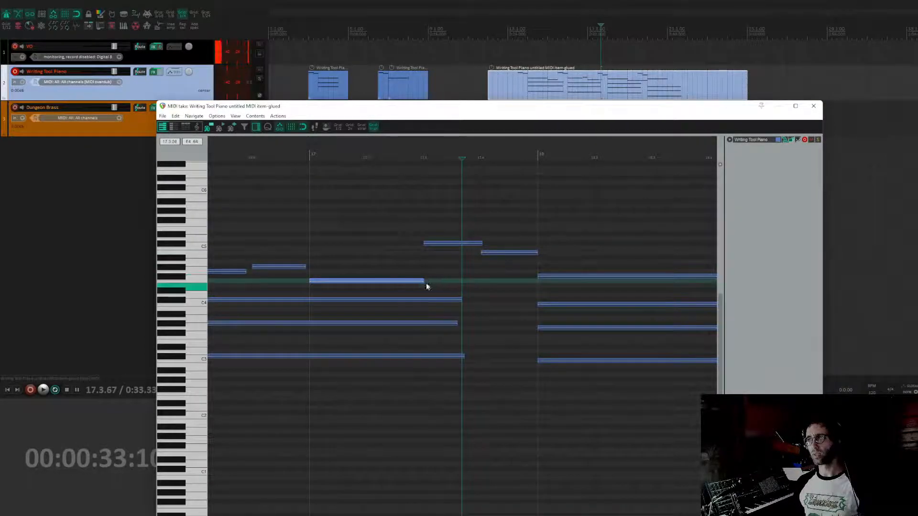
- Shorten the bar 19 melody note to end at beat 3, at the start of its two-note pickup
scroll(597, 286, "down", 3)
scroll(580, 261, "up", 2)
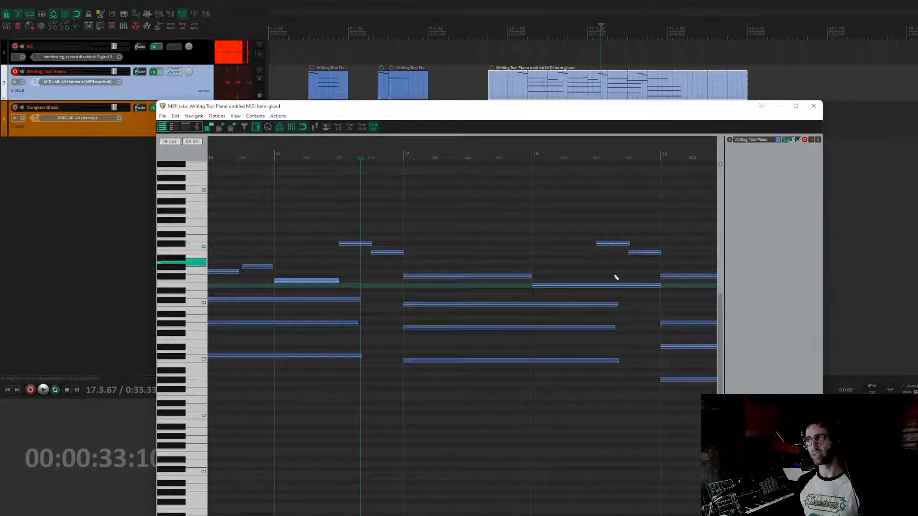
left_click_drag(660, 286, 593, 298)
scroll(481, 291, "down", 3)
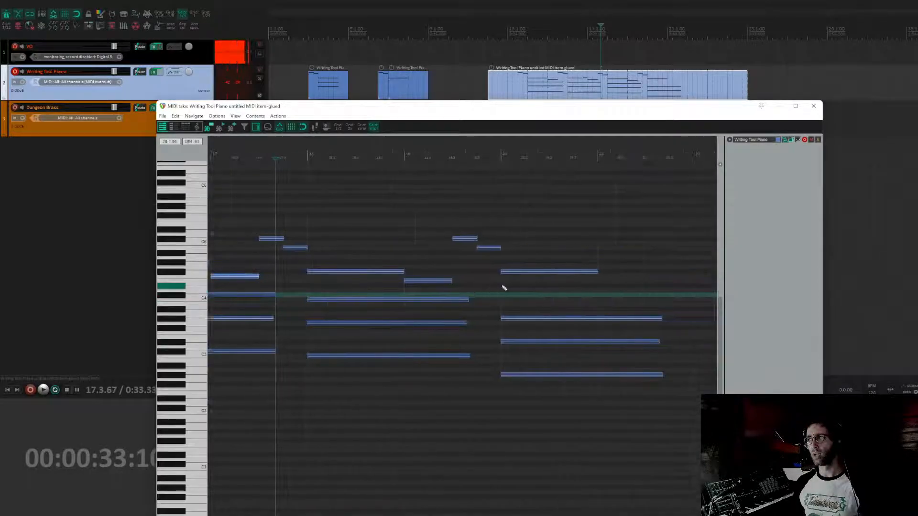
scroll(529, 285, "down", 4)
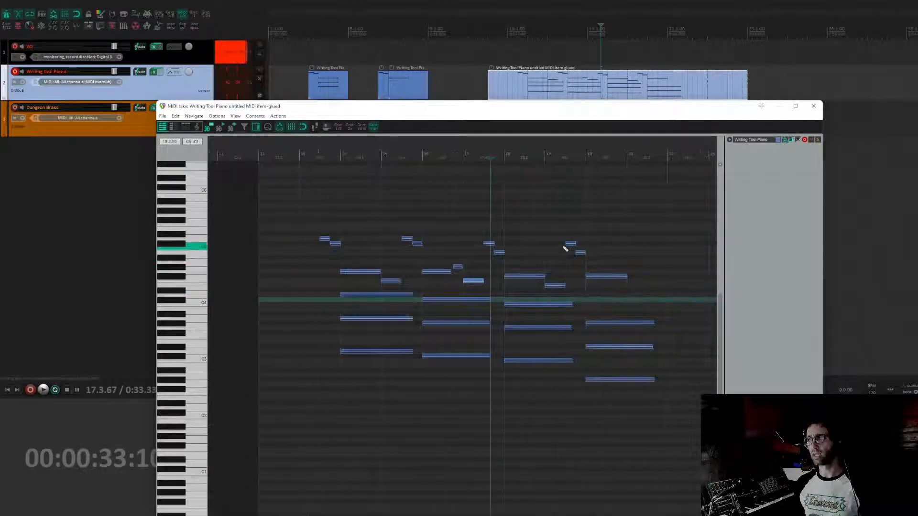
left_click_drag(559, 280, 576, 292)
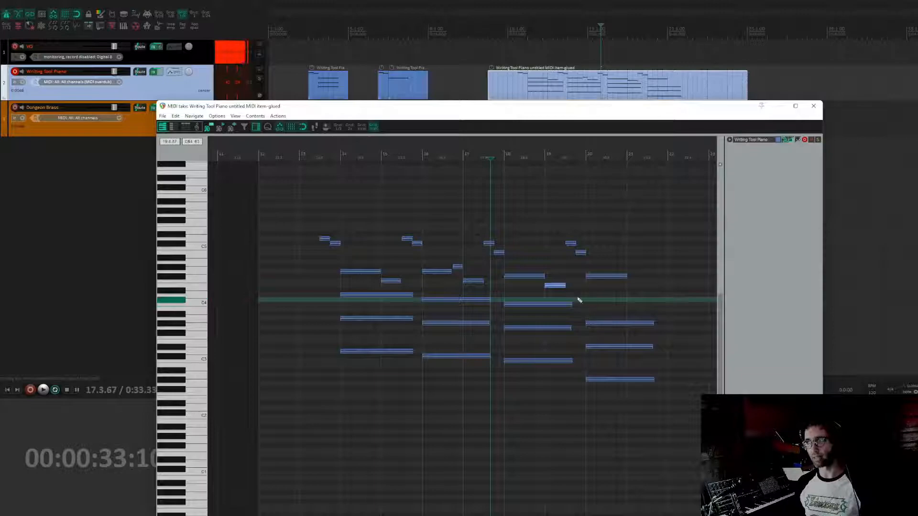
left_click_drag(579, 298, 552, 296)
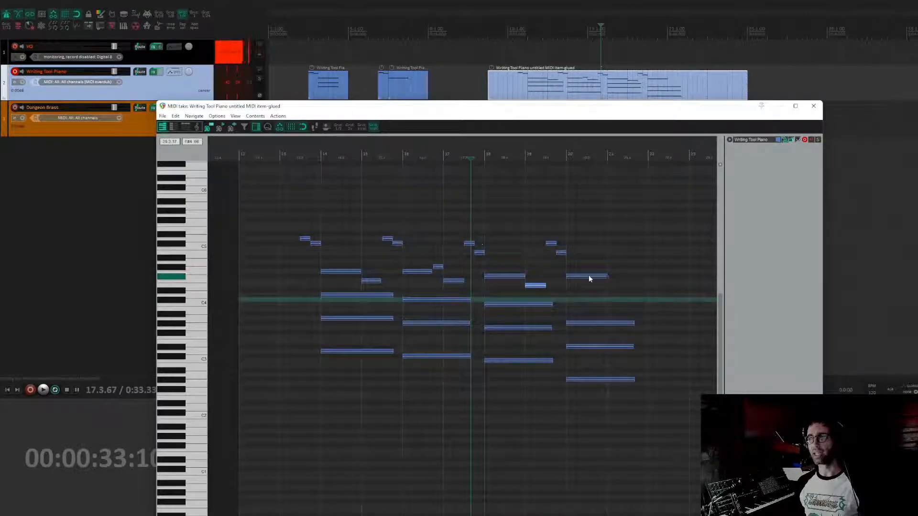
- Lengthen the held chord notes in bars 14 and 16 to two full bars, ending at bars 16 and 18
scroll(545, 273, "right", 1)
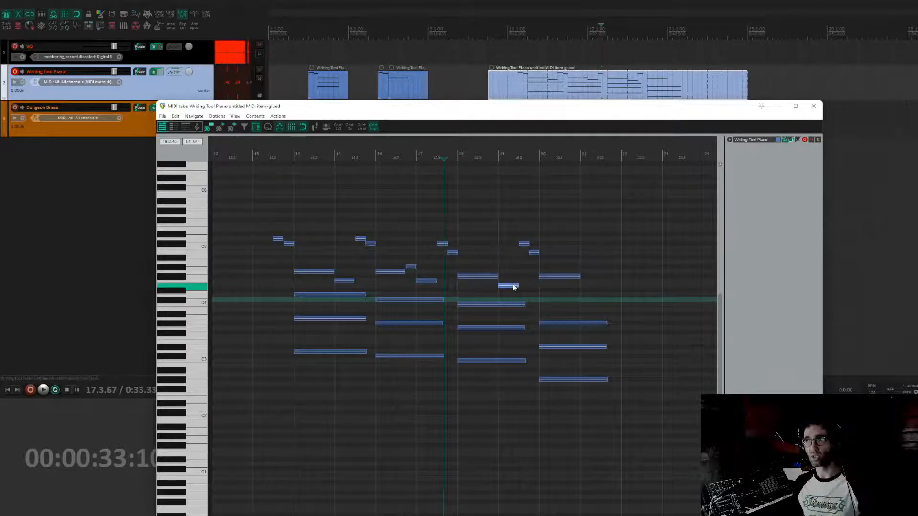
left_click(515, 308)
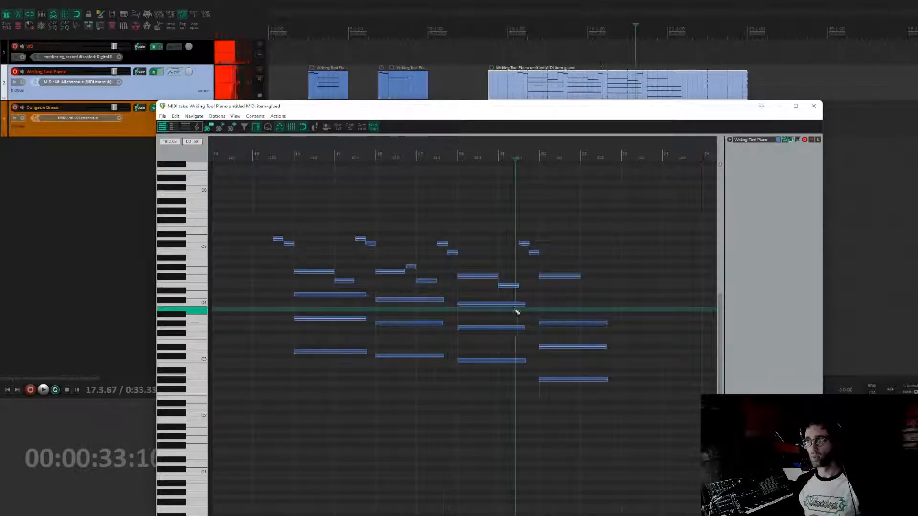
left_click(517, 355)
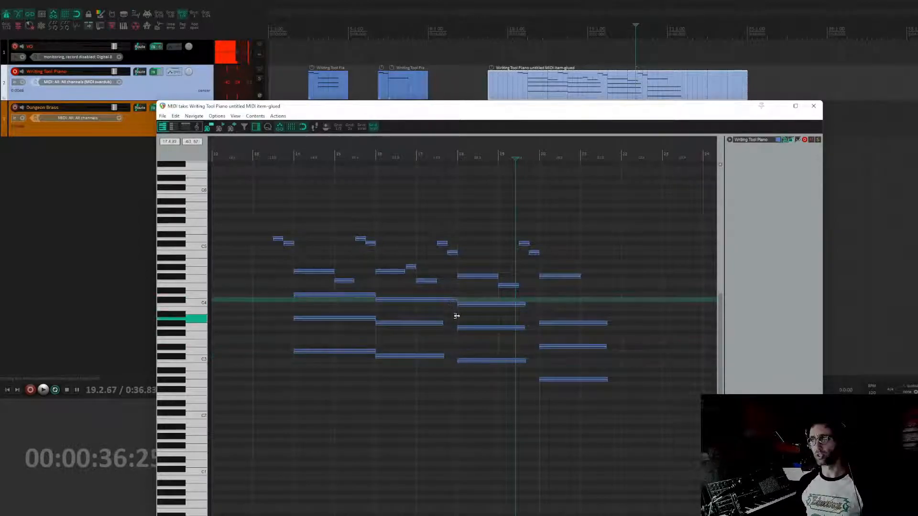
left_click_drag(442, 323, 457, 323)
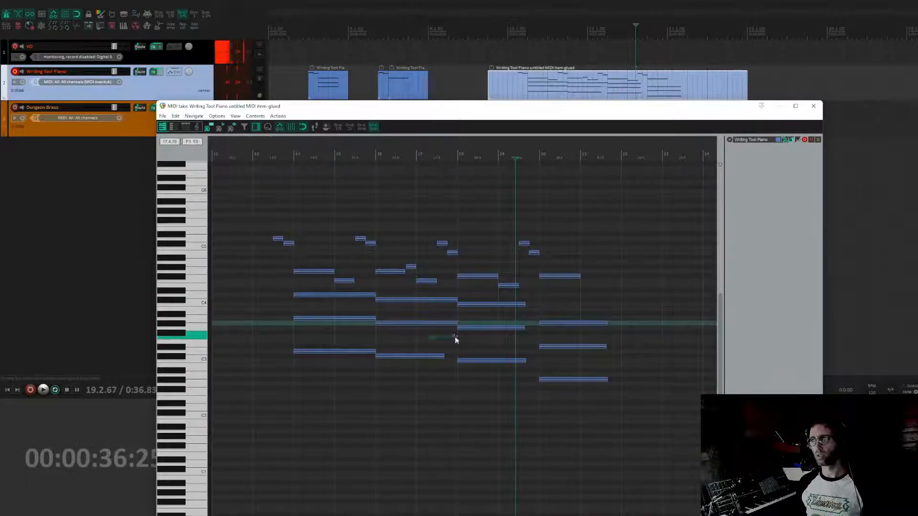
left_click_drag(444, 356, 457, 356)
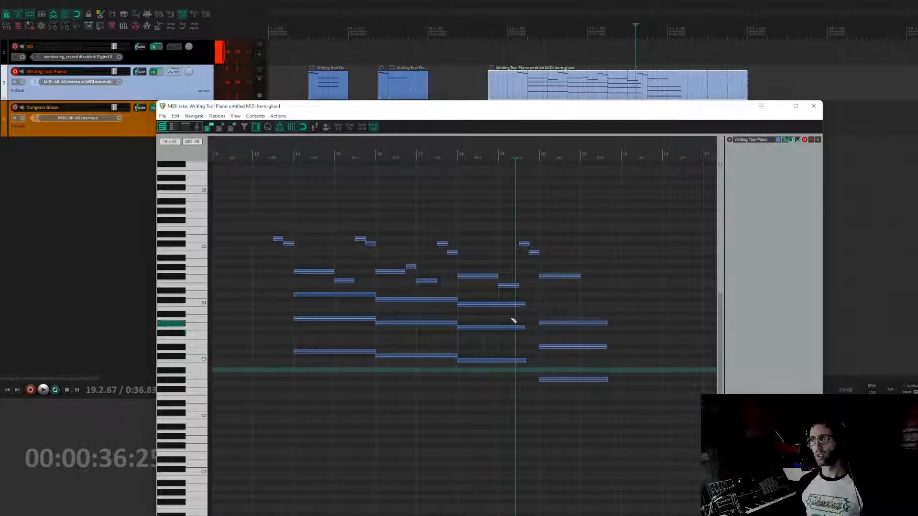
- Lengthen the bar 18 and bar 20 chord notes to end at the start of bars 20 and 22
left_click_drag(525, 304, 538, 328)
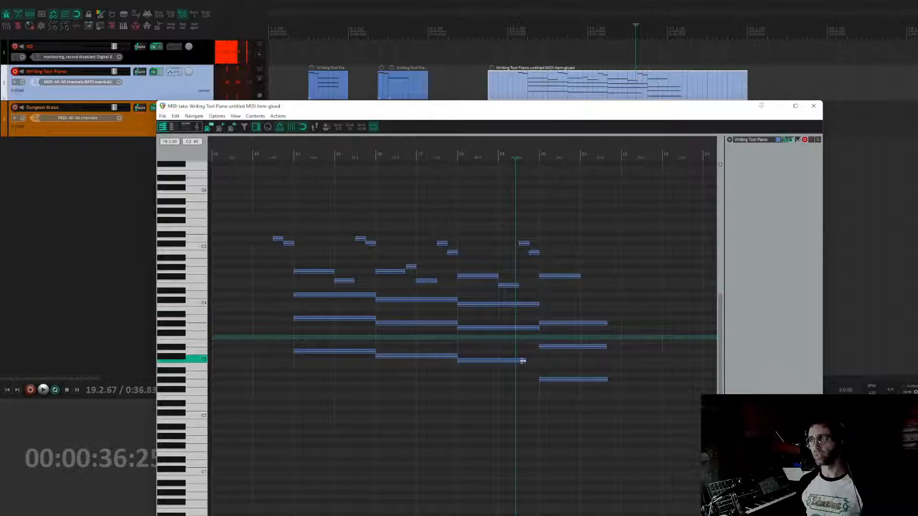
left_click_drag(525, 361, 536, 360)
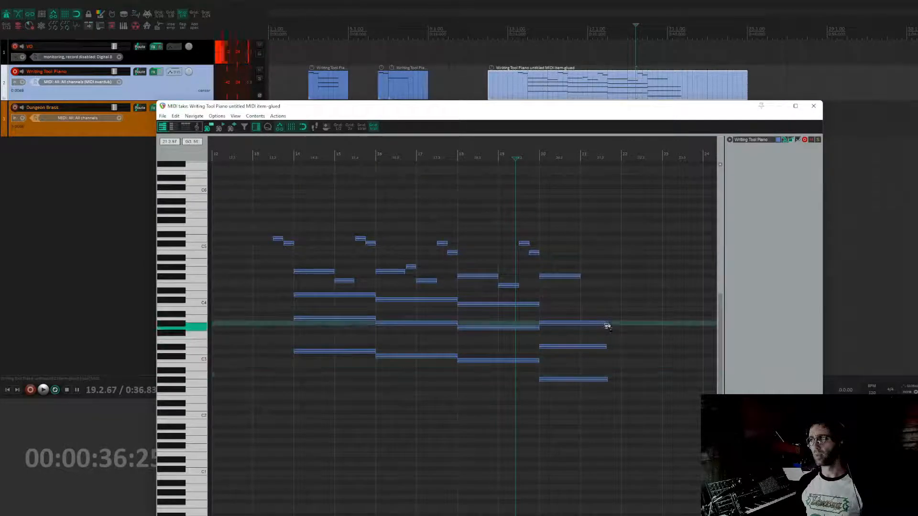
mouse_move(607, 324)
left_mouse_down()
mouse_move(620, 339)
mouse_move(610, 354)
mouse_move(624, 389)
left_mouse_up()
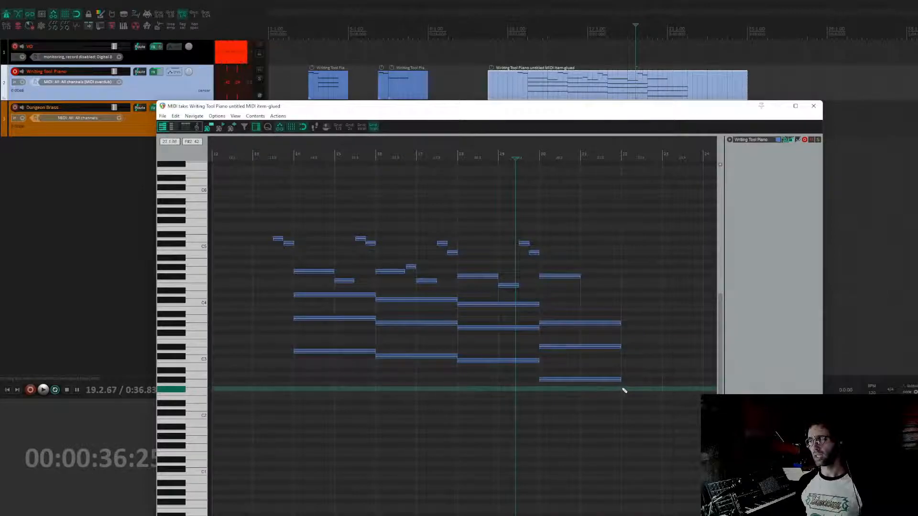
- Select all four held chords and shorten them together so each ends on beat 3 of its second bar
left_click(524, 304)
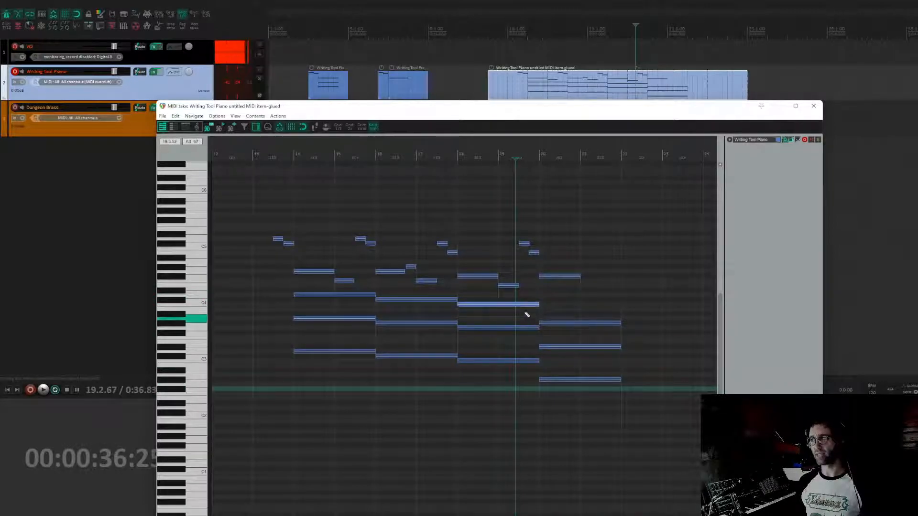
left_click(534, 328, "ctrl")
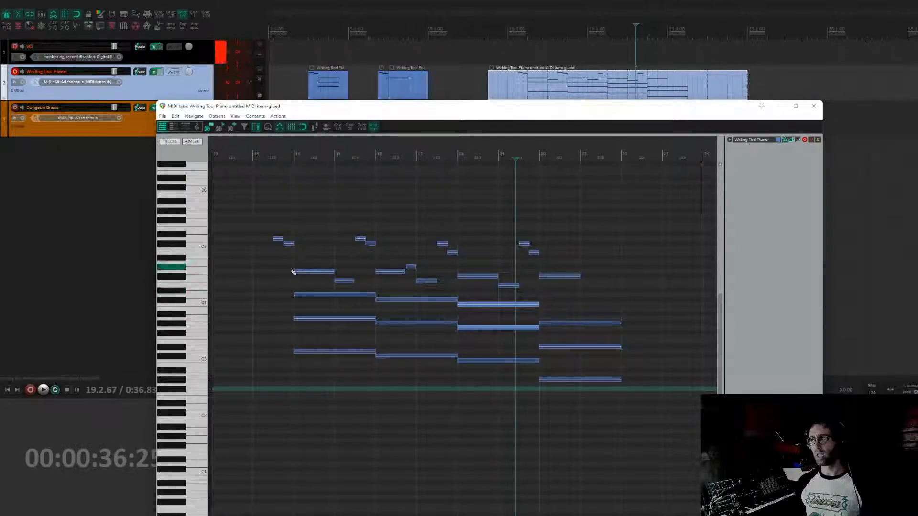
left_click(355, 156)
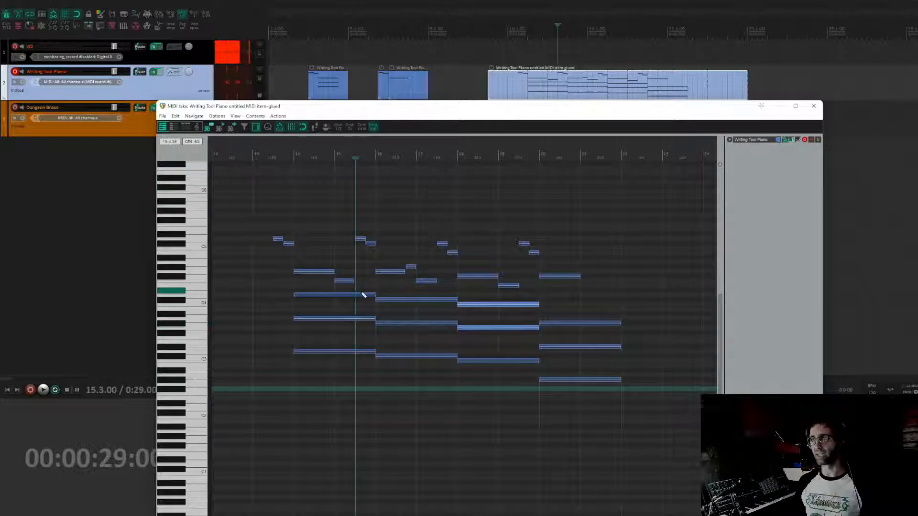
left_click_drag(361, 294, 650, 407)
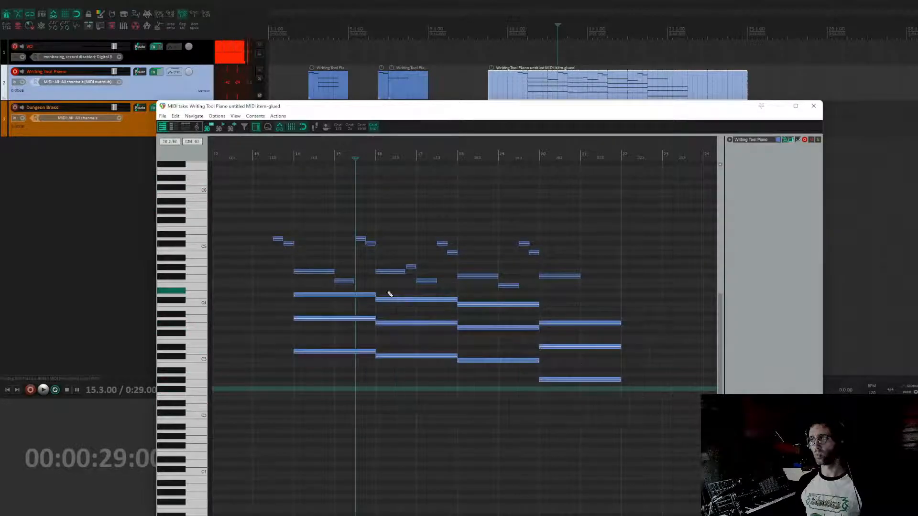
left_click_drag(372, 294, 355, 301)
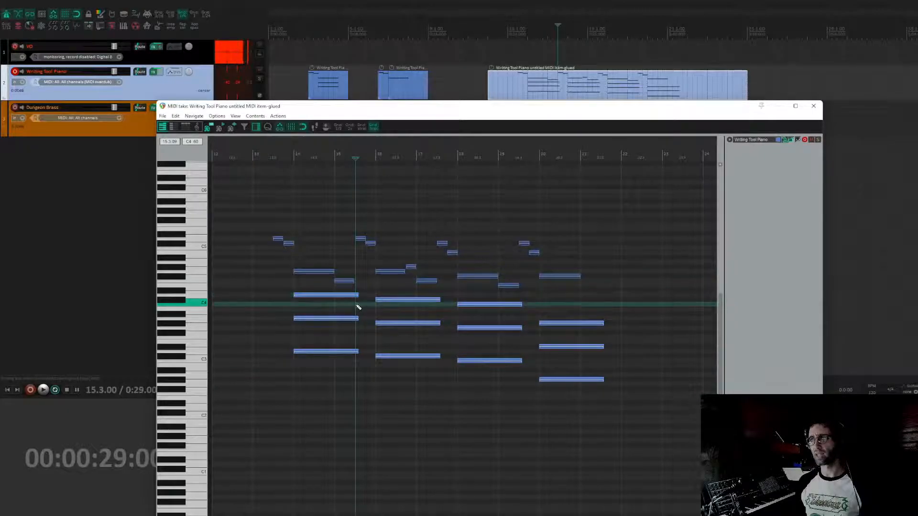
scroll(417, 307, "up", 5)
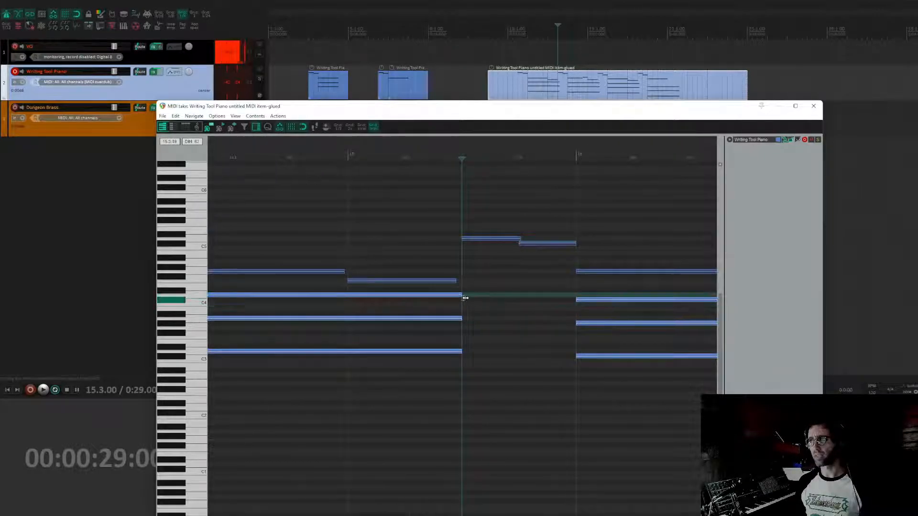
scroll(462, 299, "down", 8)
scroll(466, 313, "up", 2)
scroll(470, 326, "up", 1)
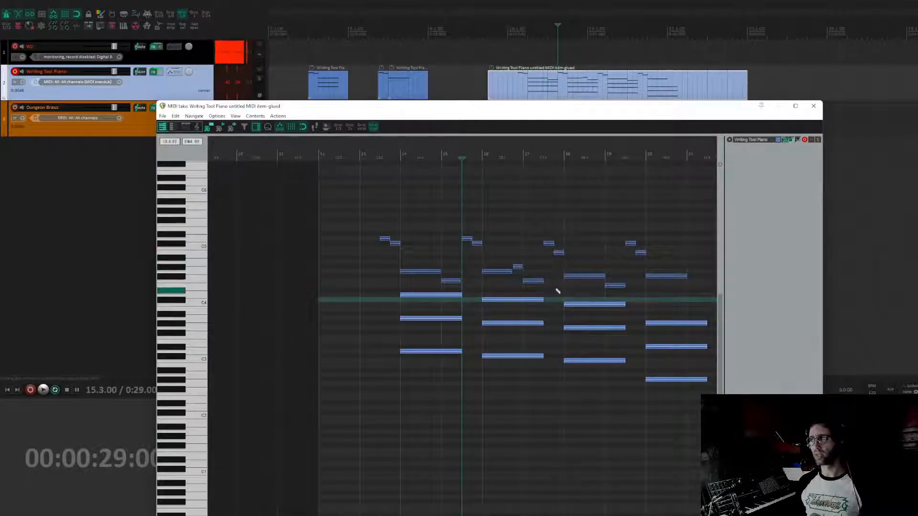
- Play back the phrase from the start of bar 13 through the bar 20 chord
scroll(478, 289, "right", 2)
left_click(285, 156)
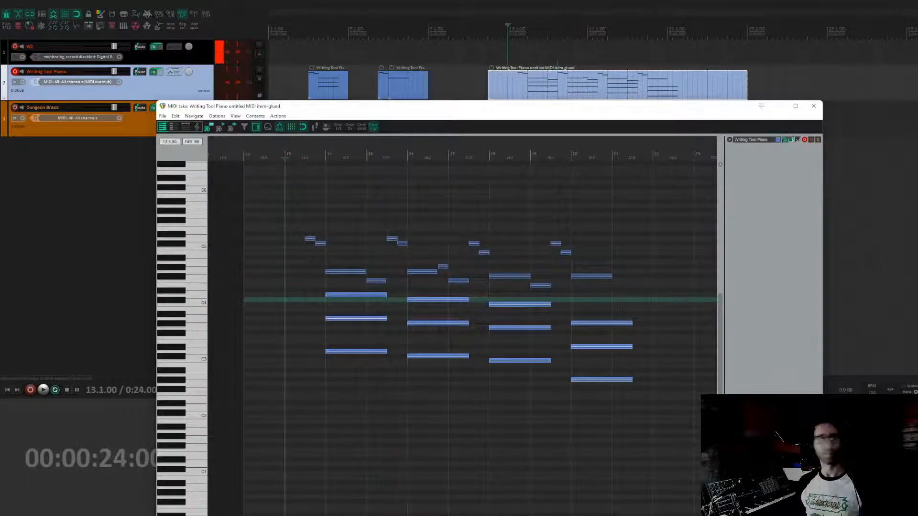
key("space")
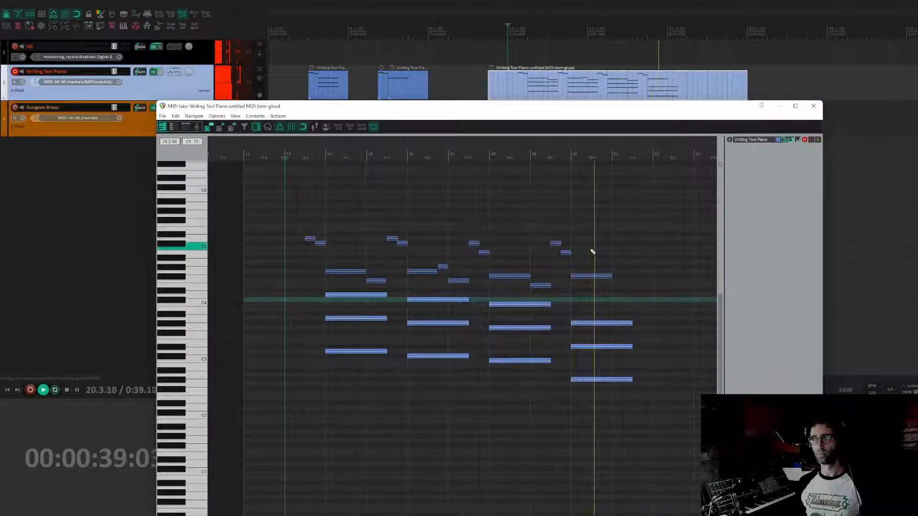
key("space")
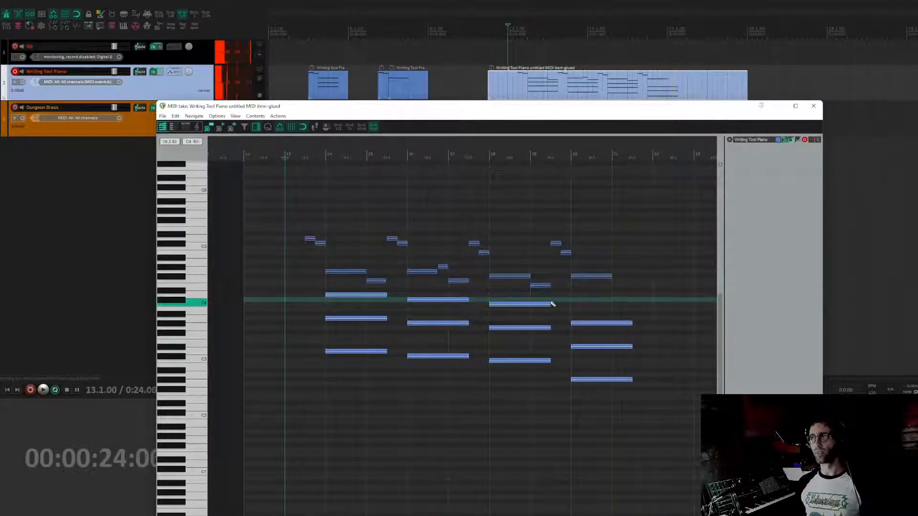
- Select the bar 18 chord with the bar 19 melody note, then deselect and play briefly from the end of bar 17
left_click_drag(547, 336, 560, 374)
left_click_drag(542, 275, 551, 379)
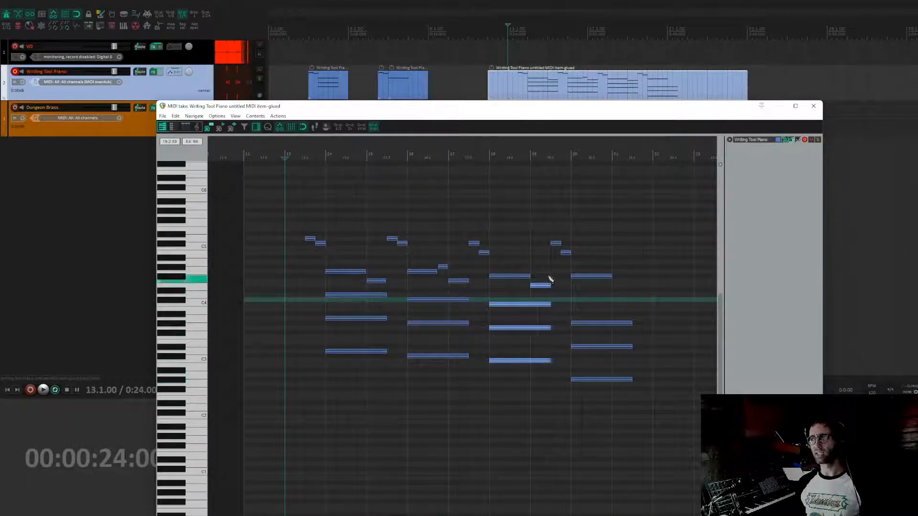
left_click(532, 250)
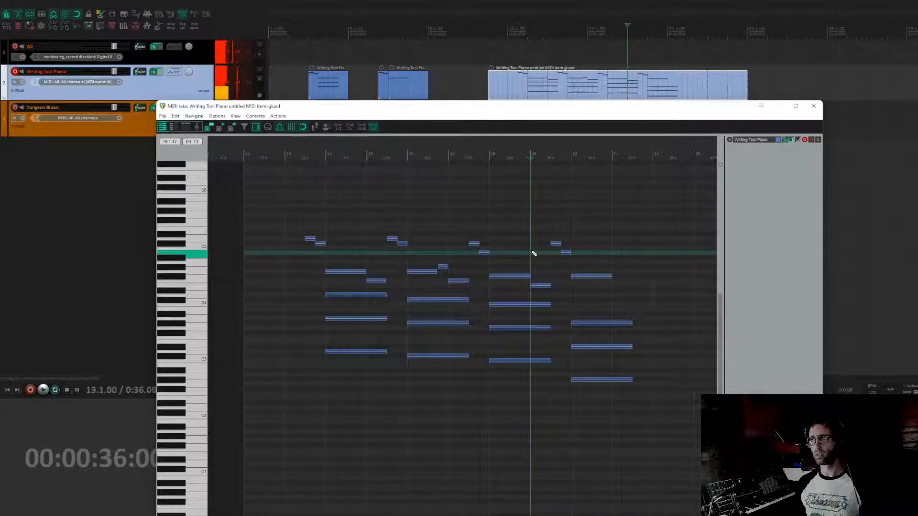
left_click(486, 155)
key("space")
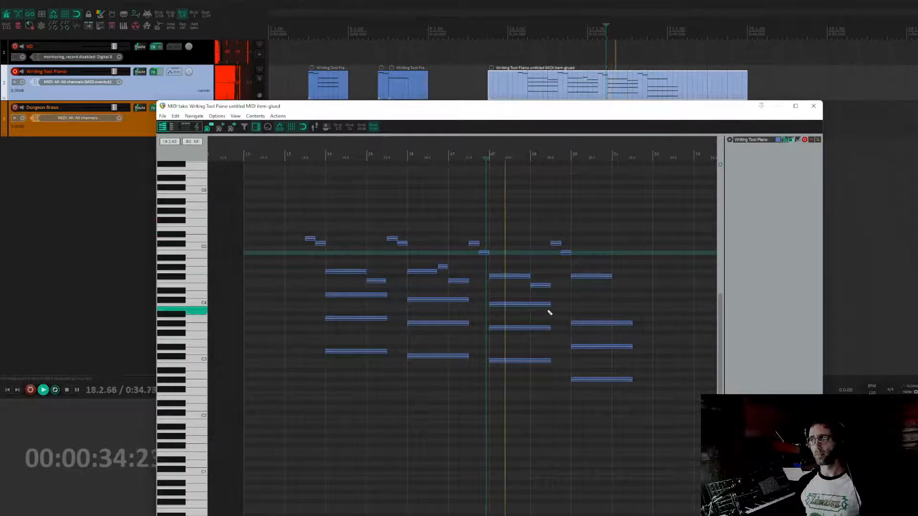
key("space")
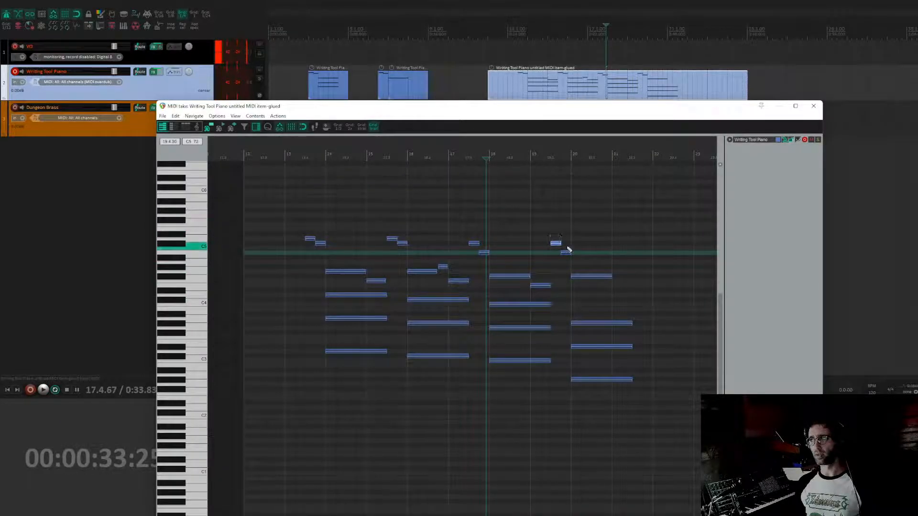
- Lower the first pickup note in bar 19 to C5 and audition the ending through the bar 20 chord
mouse_move(545, 240)
left_mouse_down()
mouse_move(567, 252)
mouse_move(554, 261)
left_mouse_up()
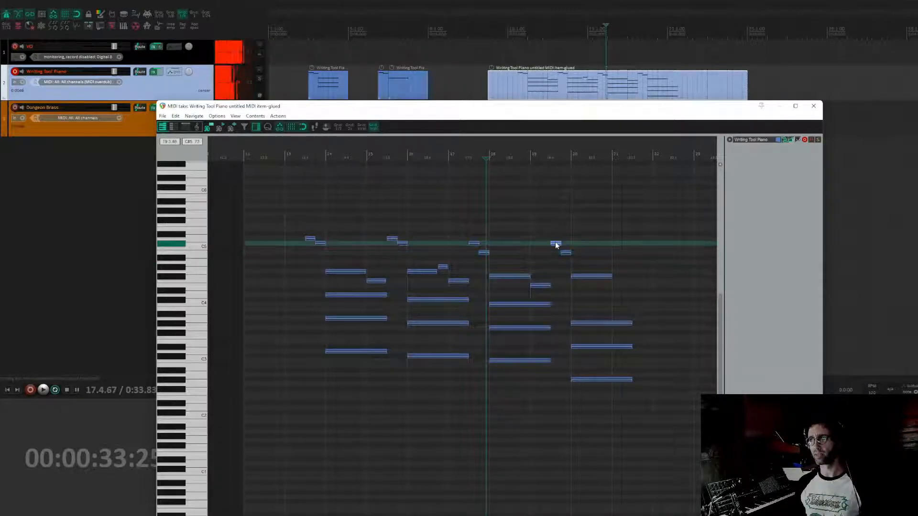
left_click_drag(556, 244, 554, 249)
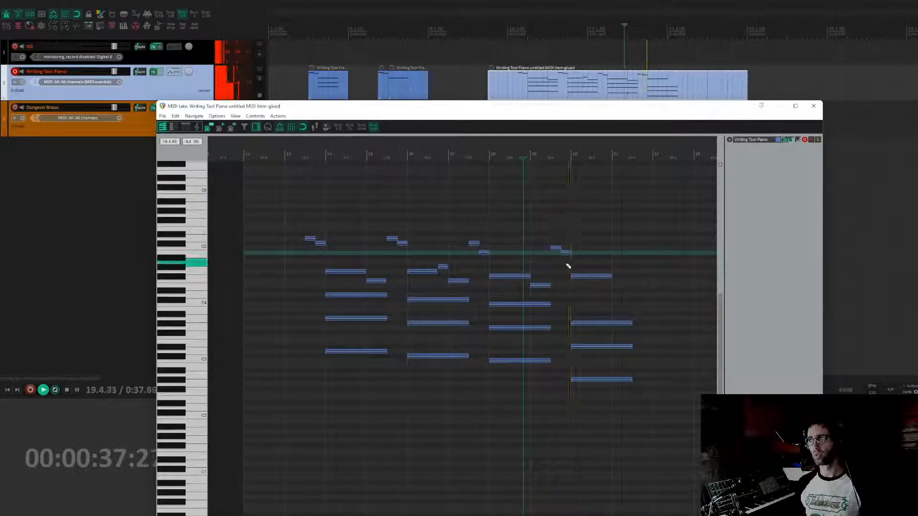
key("space")
left_click(466, 158)
key("space")
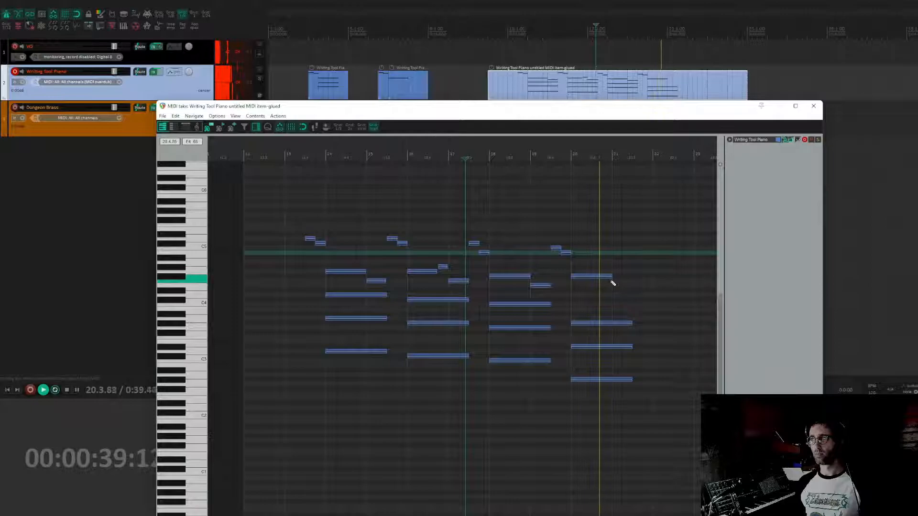
key("space")
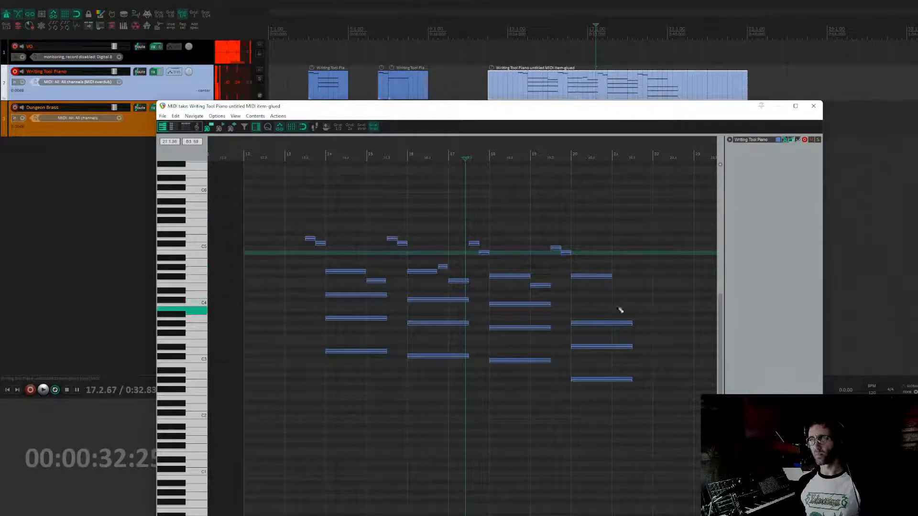
- Review the chord voicings by selecting all four chords, their middle notes and the bar 20 chord in turn
left_click_drag(589, 314, 603, 404)
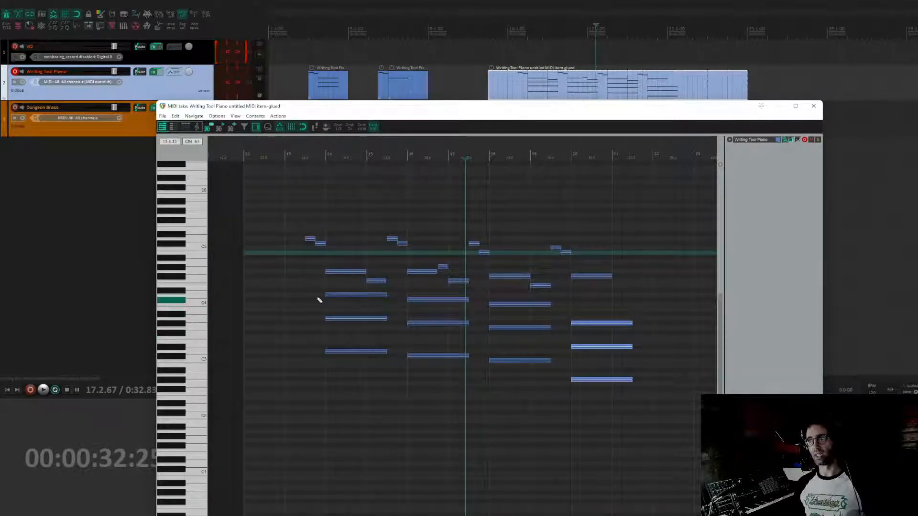
left_click_drag(317, 286, 647, 397)
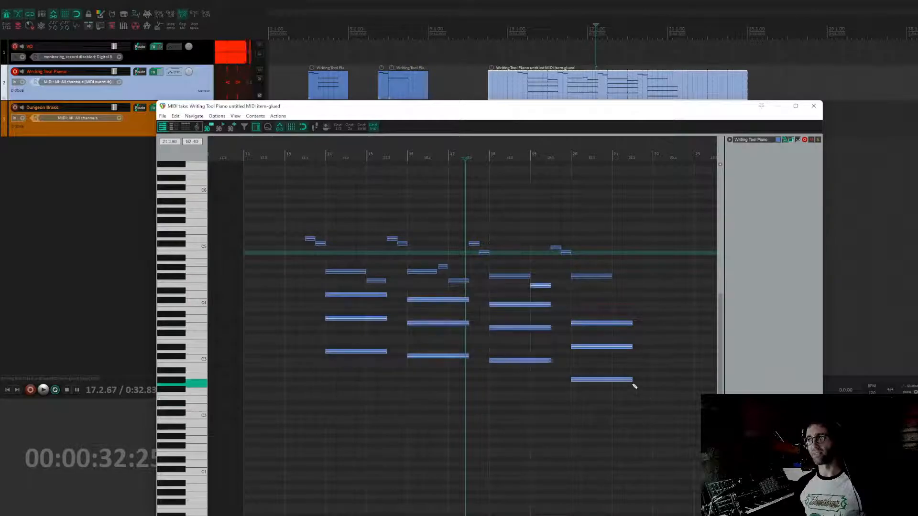
left_click_drag(634, 316, 225, 315)
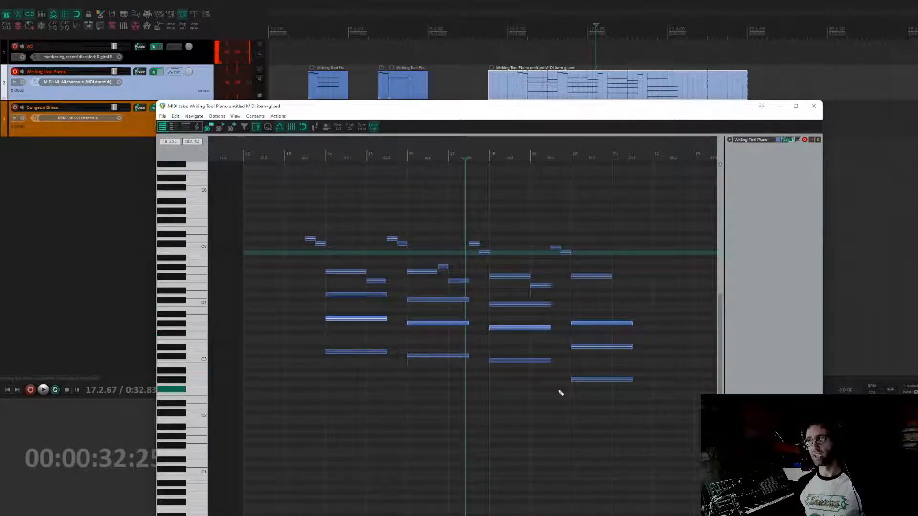
left_click_drag(305, 219, 286, 199)
left_click_drag(620, 314, 488, 420)
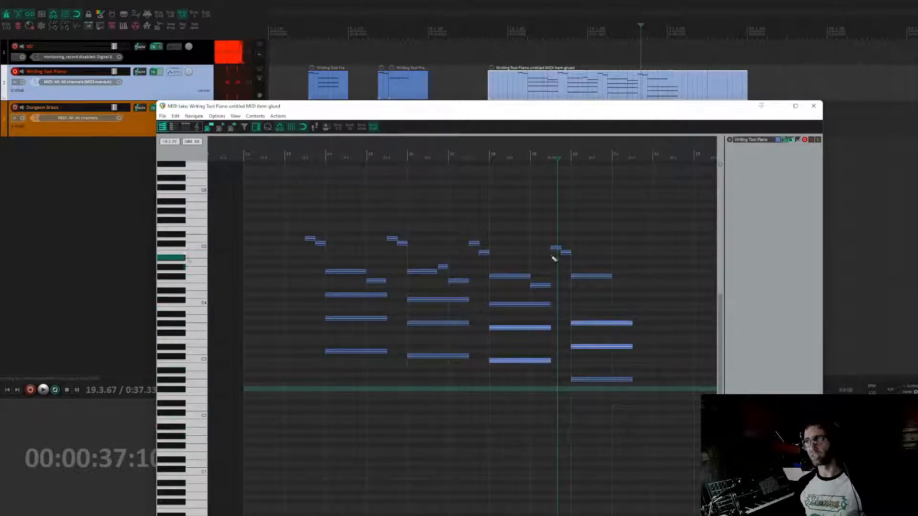
left_click_drag(596, 304, 625, 395)
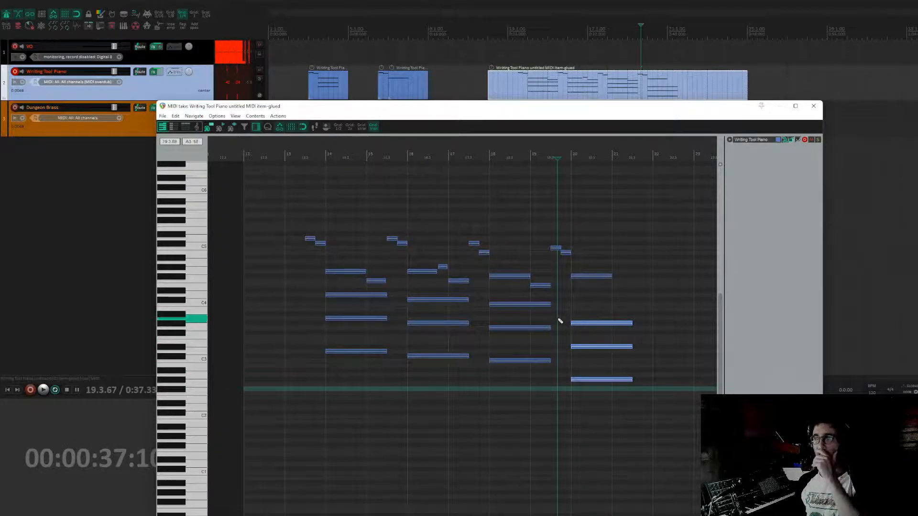
left_click_drag(576, 304, 658, 466)
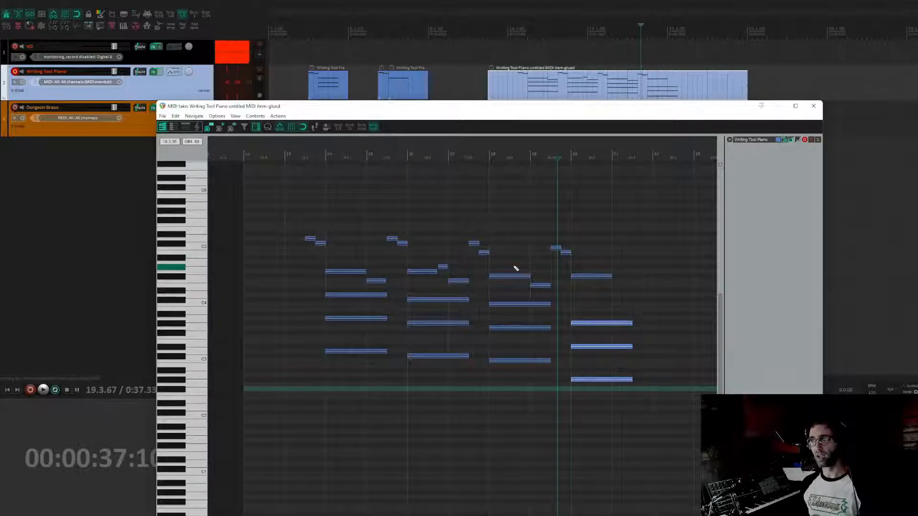
left_click_drag(557, 254, 522, 303)
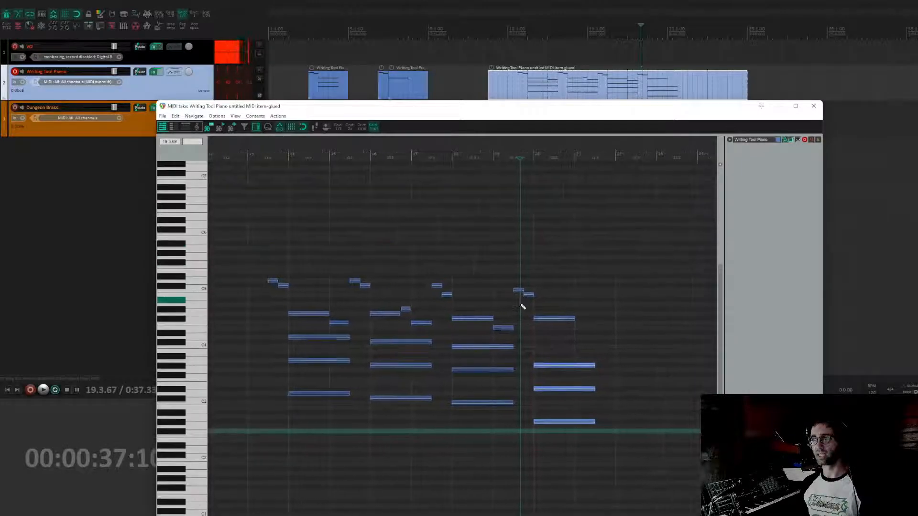
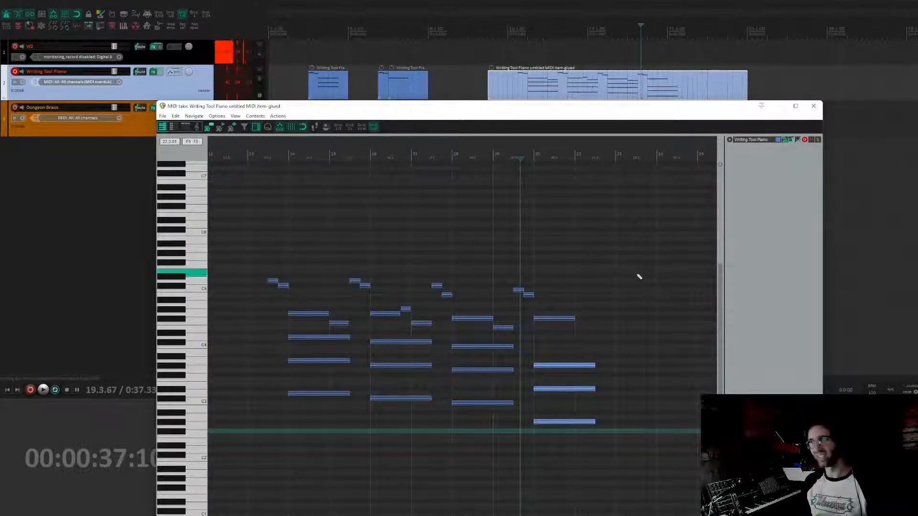
left_click_drag(555, 315, 512, 273)
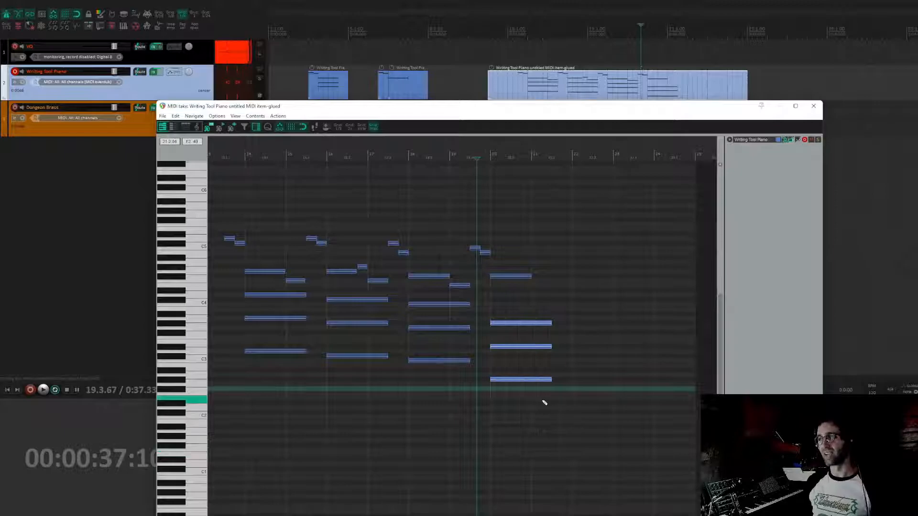
- Raise the three bar 20 chord notes by five semitones, with the upper note on C#4, and audition from bar 19
scroll(545, 402, "up", 2)
left_click_drag(526, 379, 603, 408)
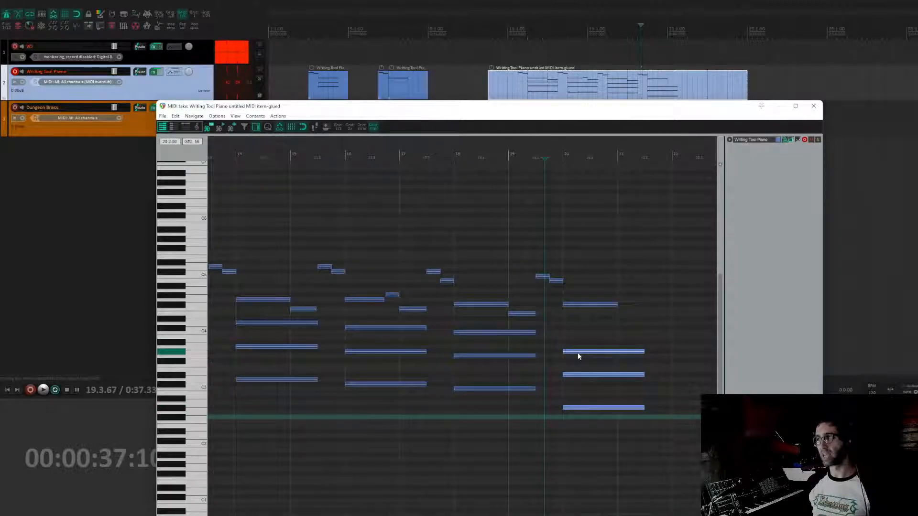
left_click_drag(578, 353, 577, 327)
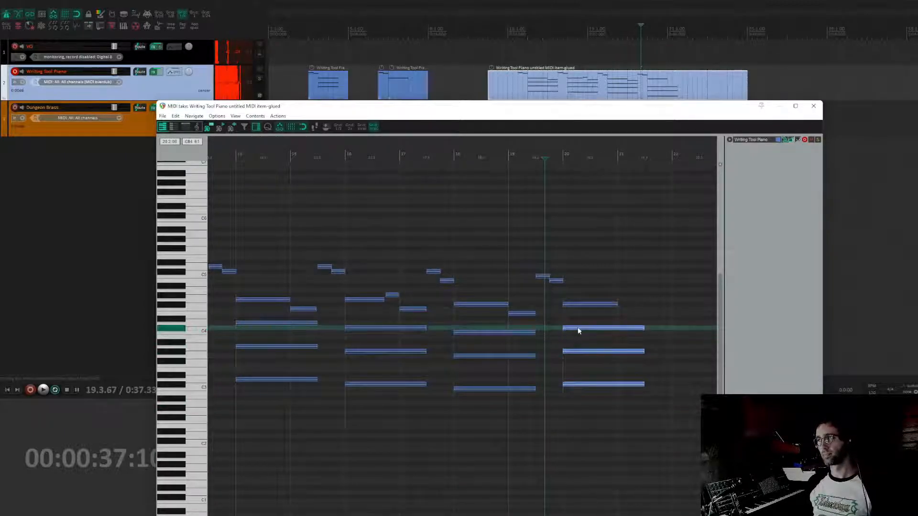
left_click(522, 313)
key("space")
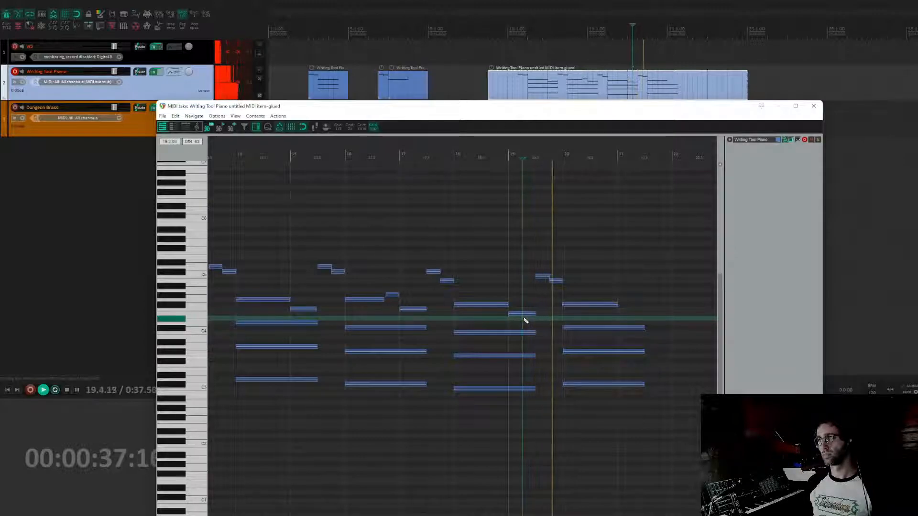
key("space")
- Lower the three bar 20 chord notes by two semitones, with the upper note on B3, and audition the ending
left_click_drag(576, 324, 588, 429)
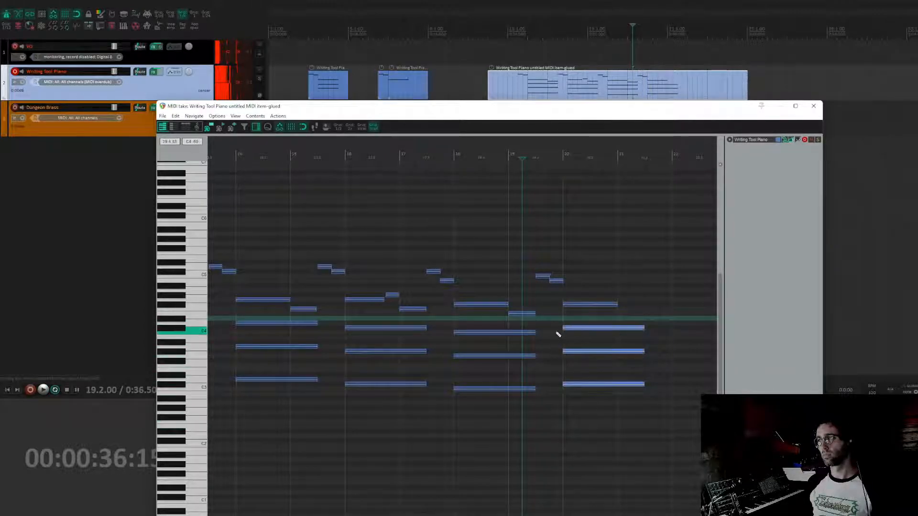
left_click_drag(577, 329, 577, 338)
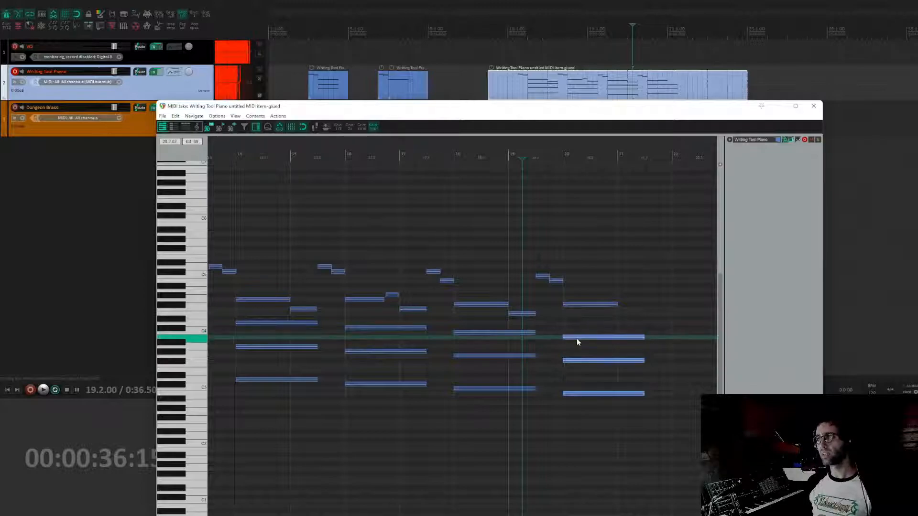
left_click(377, 331)
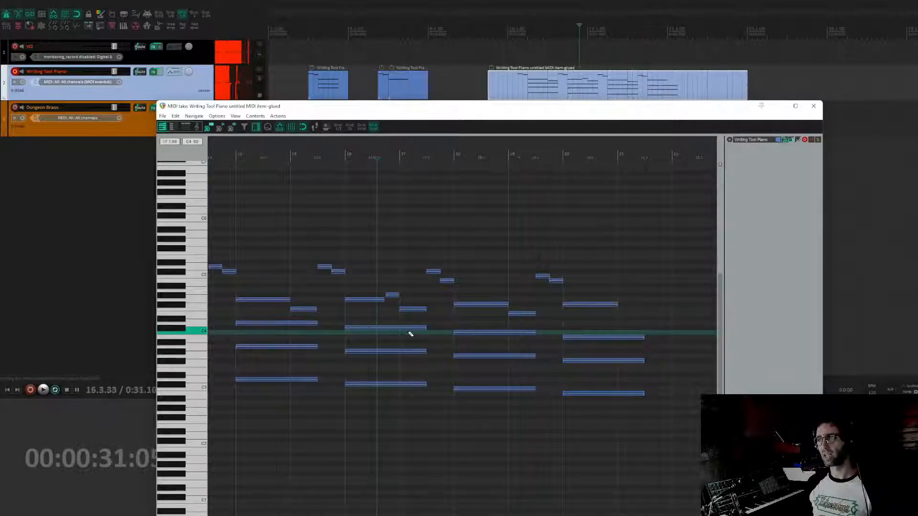
left_click(570, 337)
left_click(533, 366)
key("space")
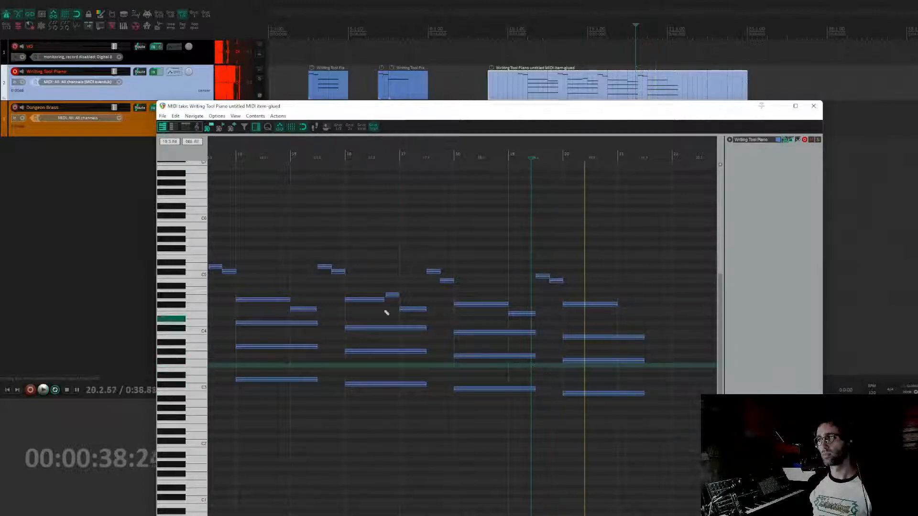
key("space")
- Play back the phrase from the bar 13 pickup notes through the end of the bar 20 chord
left_click_drag(247, 233, 344, 238)
left_click(305, 157)
left_click(302, 156)
key("space")
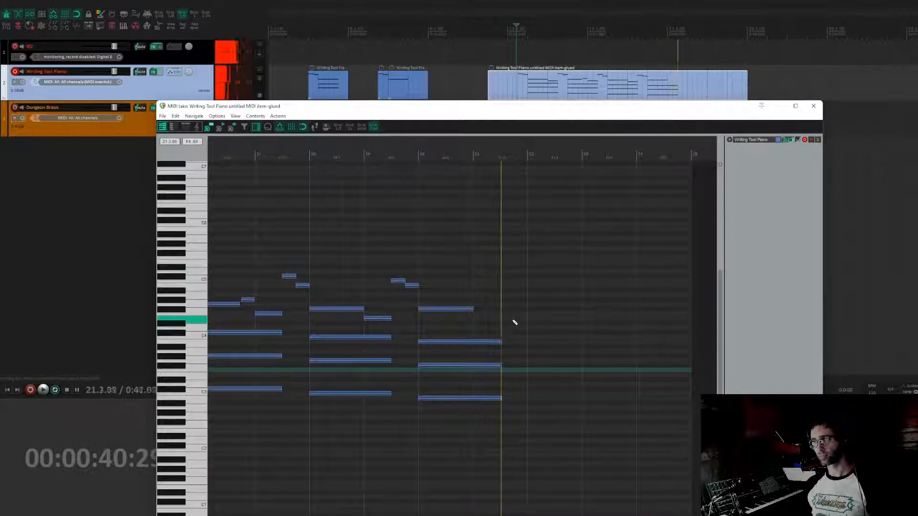
key("space")
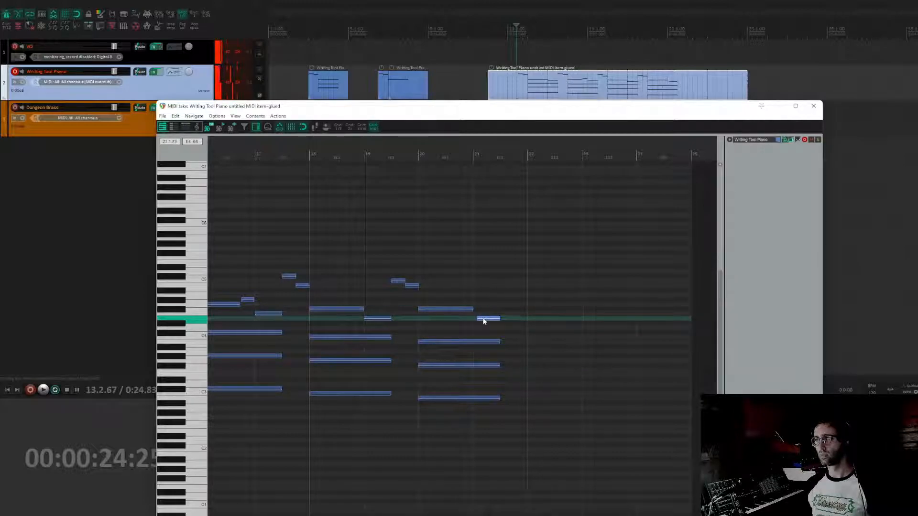
- Add two descending half-bar melody notes, E4 and D#4, in bar 21 and audition from the last pickup in bar 19
left_click_drag(478, 318, 526, 324)
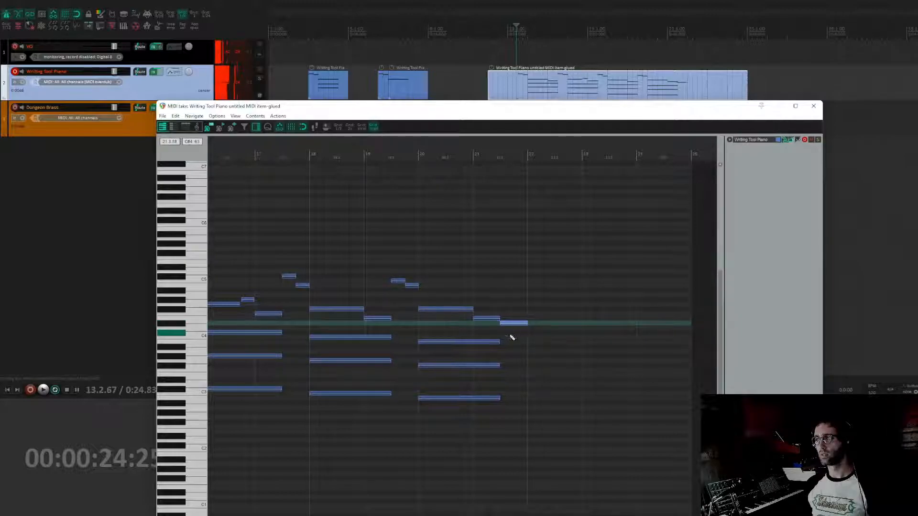
scroll(497, 330, "down", 4)
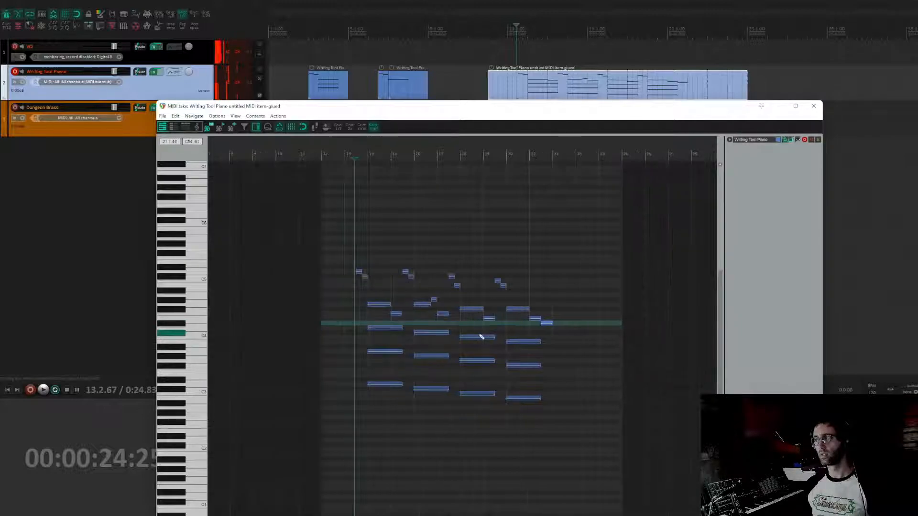
left_click(499, 268)
key("space")
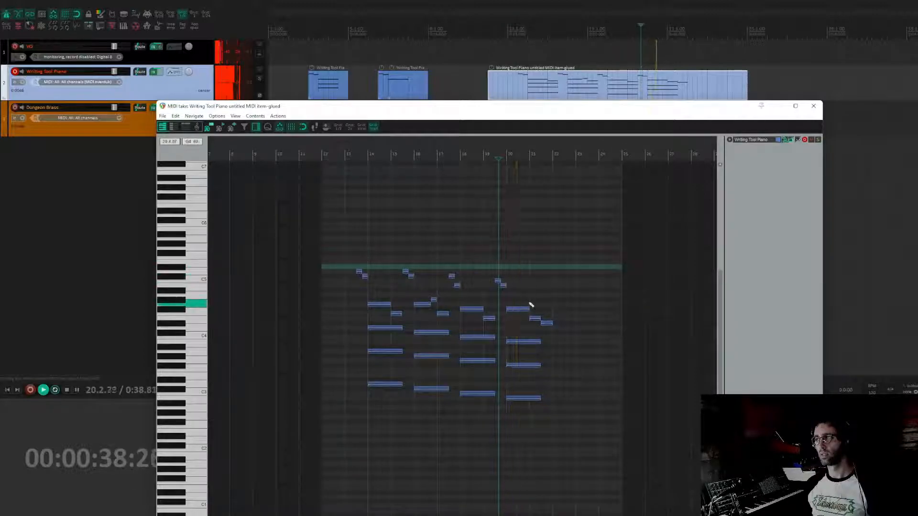
key("space")
- Move the descending E4 and D#4 notes half a bar earlier, against a half-bar first note in bar 20, and audition the ending
scroll(530, 306, "up", 4)
left_click_drag(588, 308, 728, 334)
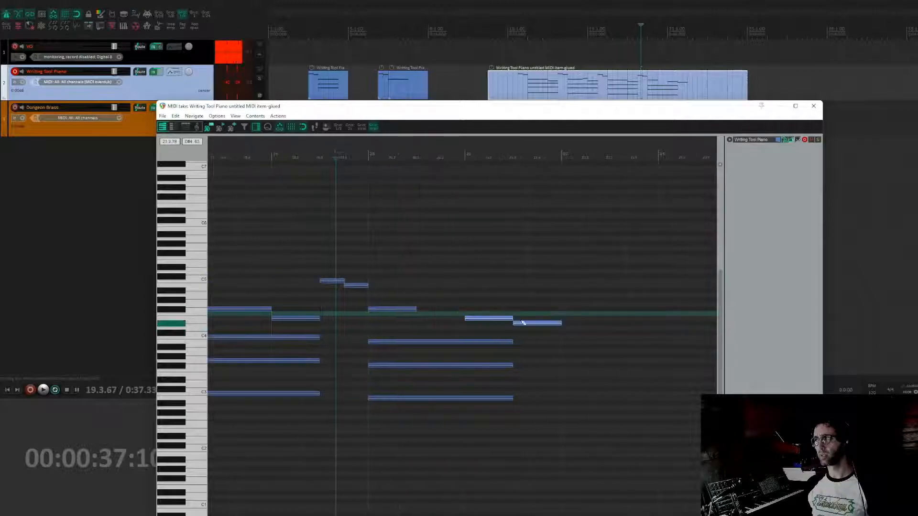
left_click_drag(496, 319, 450, 320)
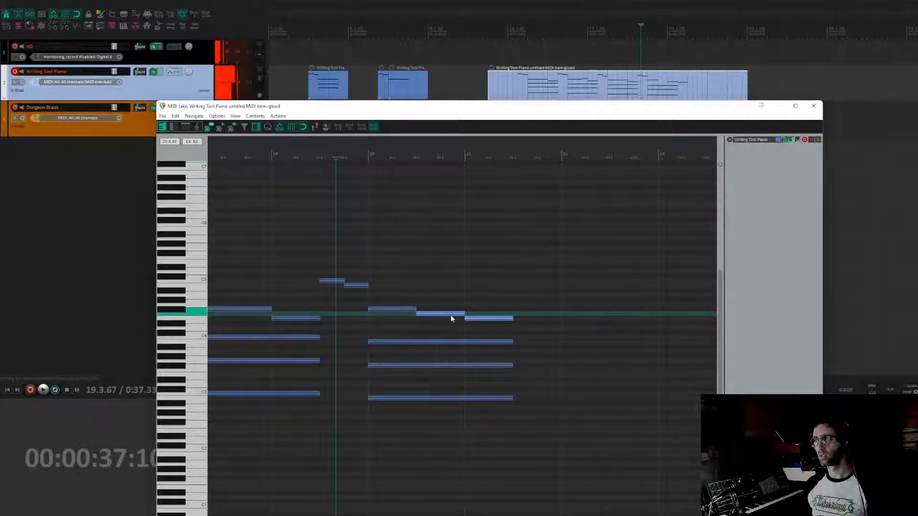
scroll(450, 319, "down", 3)
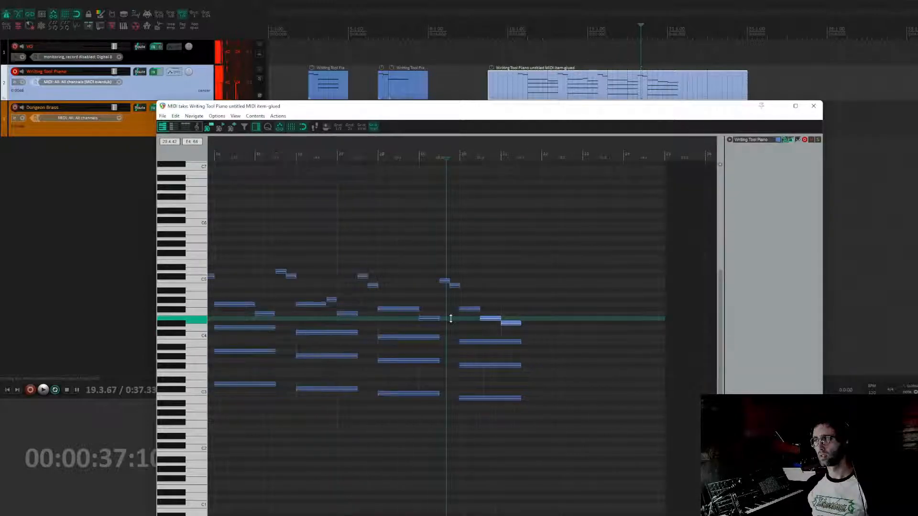
key("space")
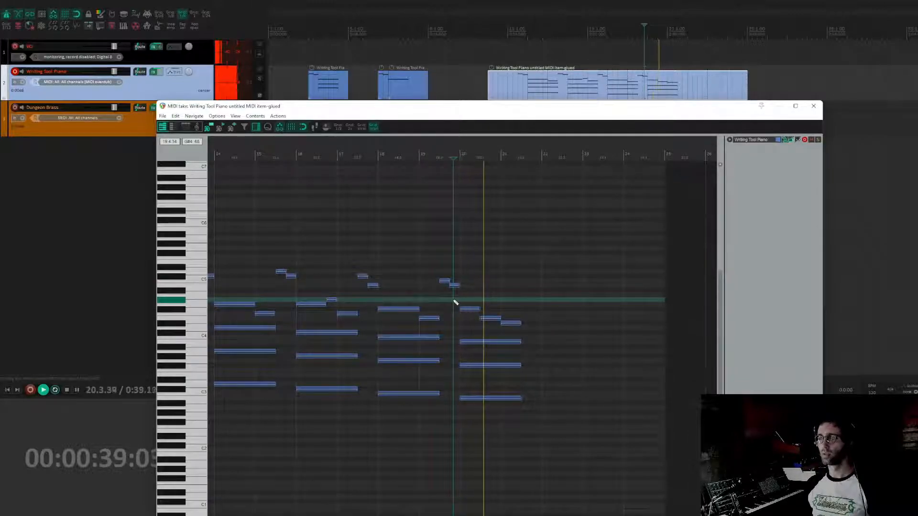
scroll(508, 322, "up", 3)
key("space")
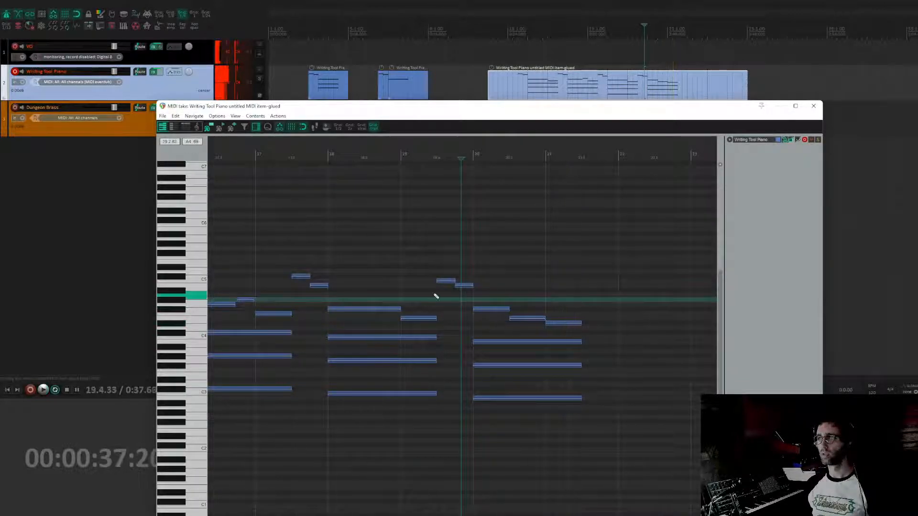
left_click(434, 295)
key("space")
scroll(577, 318, "up", 2)
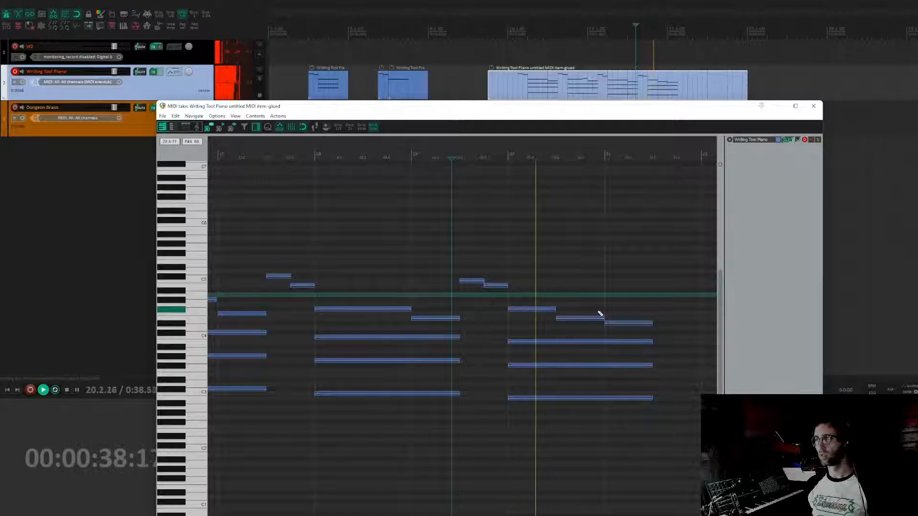
key("space")
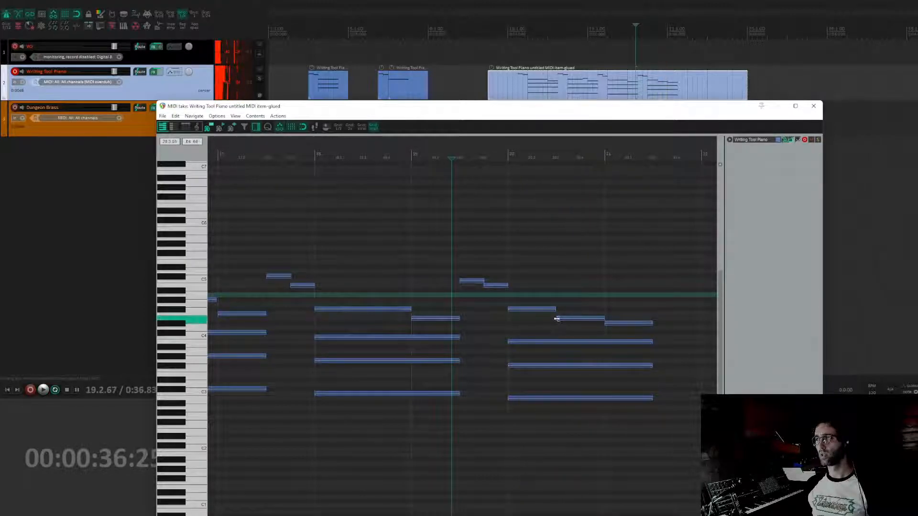
- Shift the boundary between the first two bar 20 melody notes to beat 4 and audition the revised ending
left_click_drag(557, 317, 580, 316)
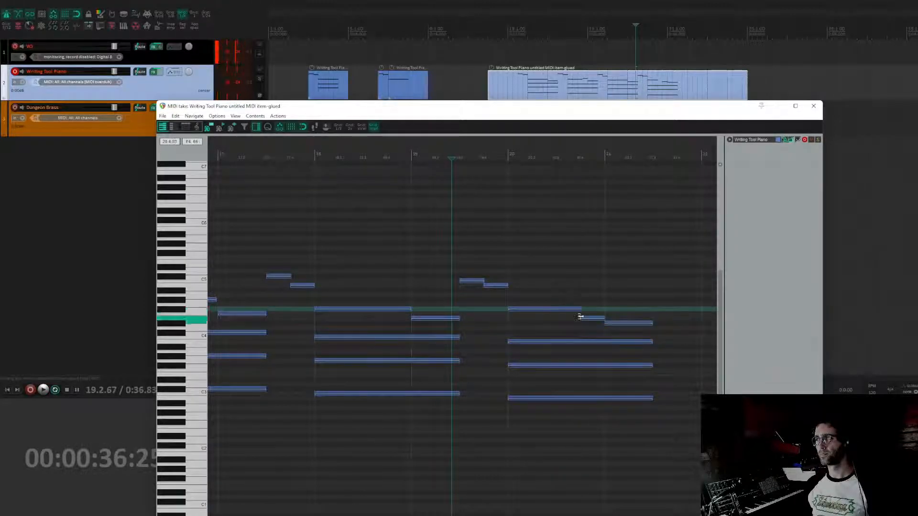
key("space")
left_click_drag(645, 288, 500, 269)
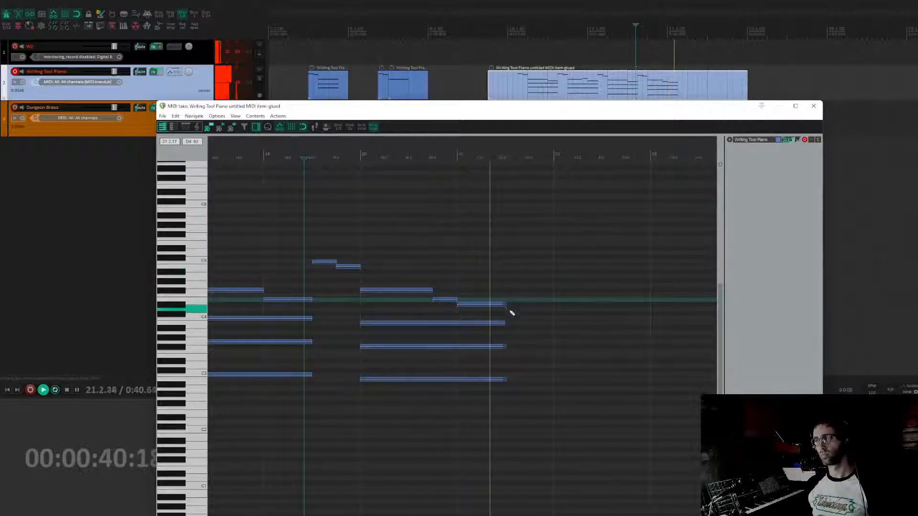
scroll(511, 312, "down", 3)
key("space")
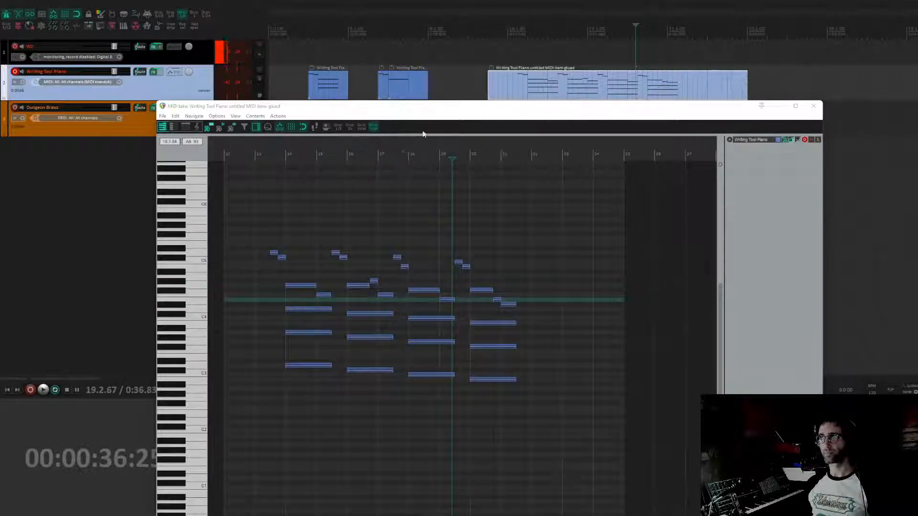
- Play back the complete phrase from the start of bar 13 through the descending melody ending in bar 21
left_click(256, 208)
key("space")
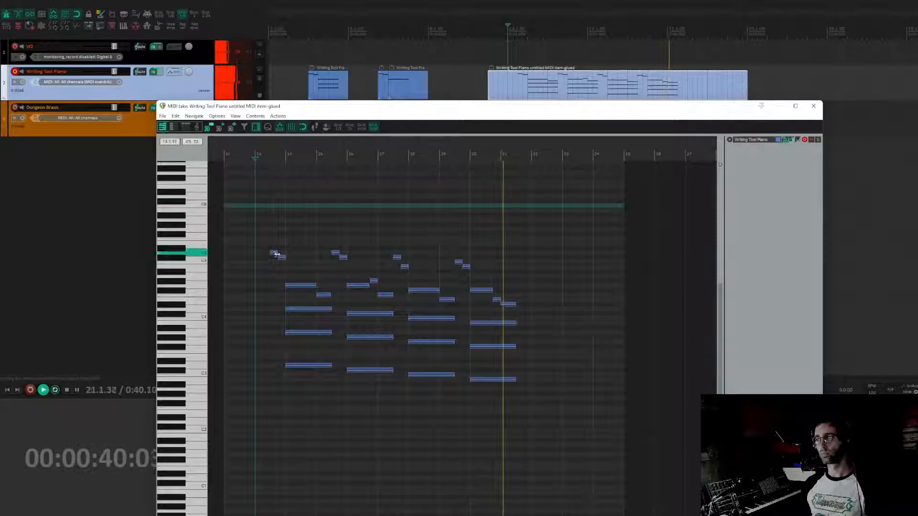
left_click_drag(500, 249, 523, 276)
key("space")
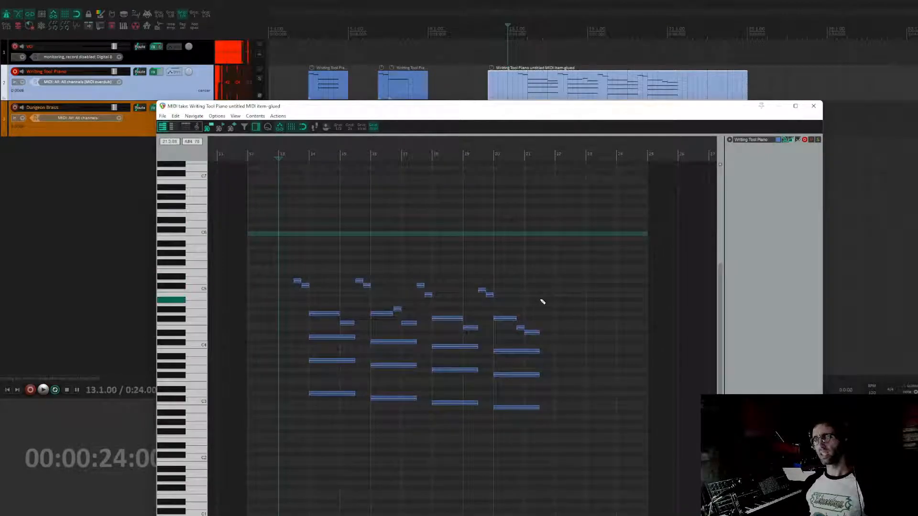
- Close the MIDI editor and enlarge the Writing Tool Piano track's height in the arrangement
left_click(813, 106)
left_click_drag(717, 147, 694, 147)
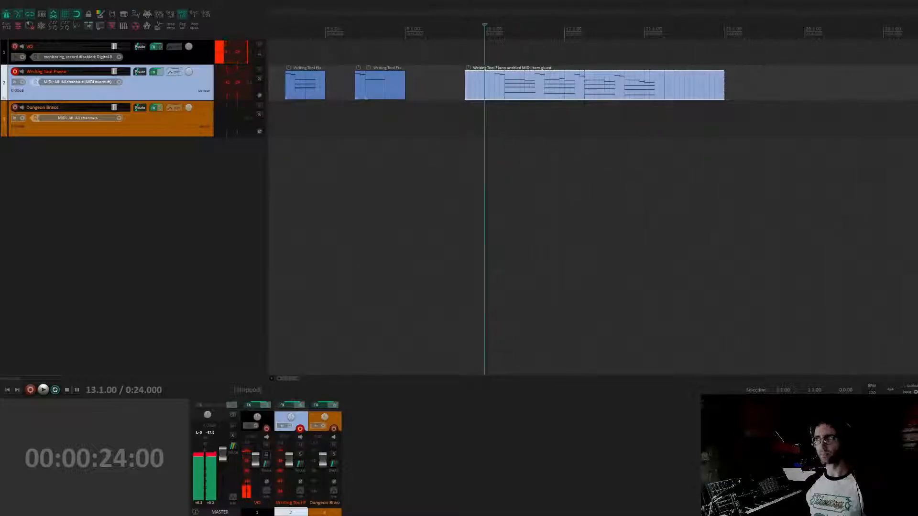
left_click_drag(587, 172, 492, 185)
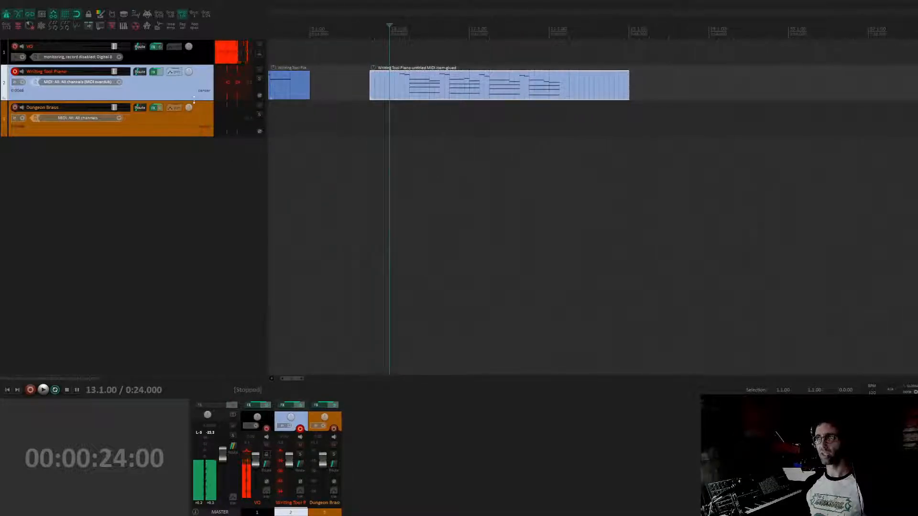
left_click_drag(194, 101, 194, 217)
left_click_drag(391, 59, 614, 130)
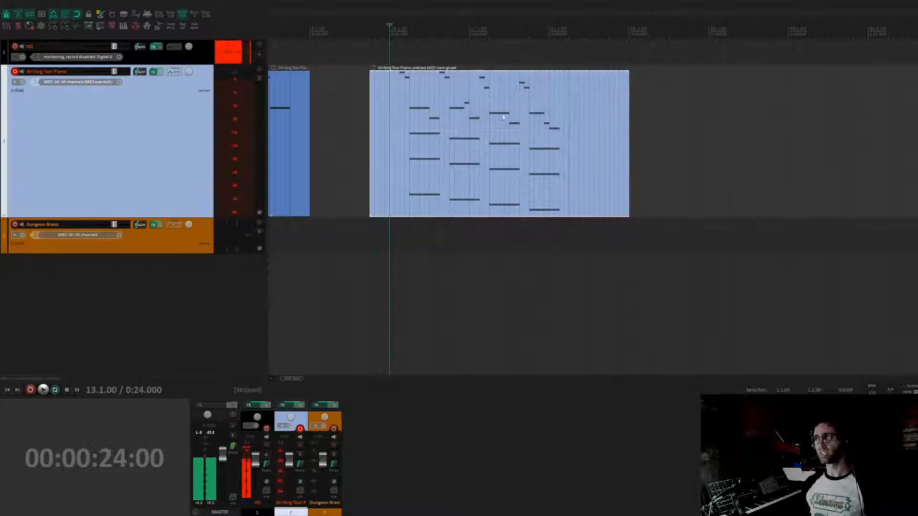
- Copy the glued piano MIDI item onto the Dungeon Brass track at the same time position
left_click(414, 141)
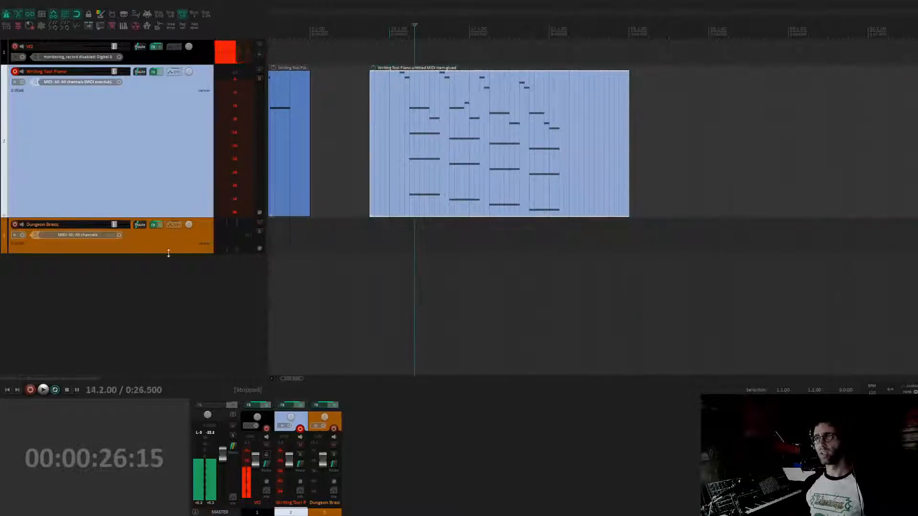
left_click(177, 230)
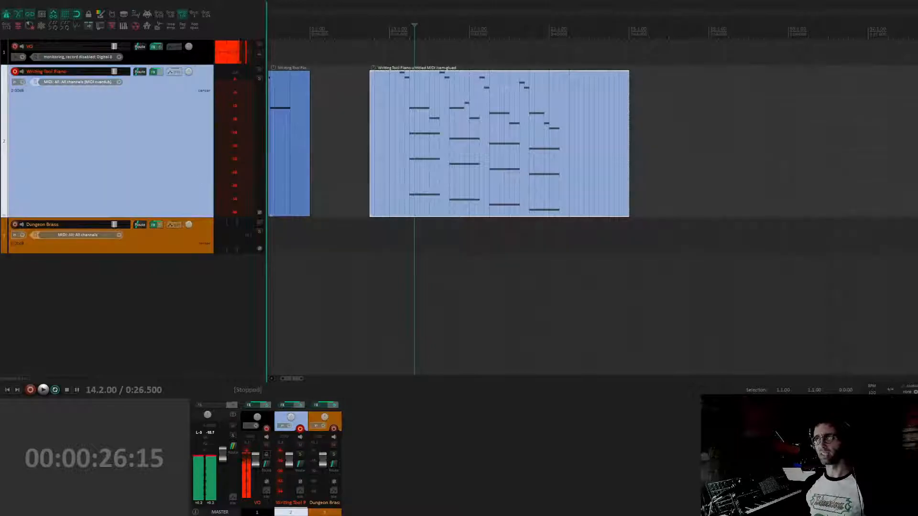
left_click_drag(429, 158, 424, 231)
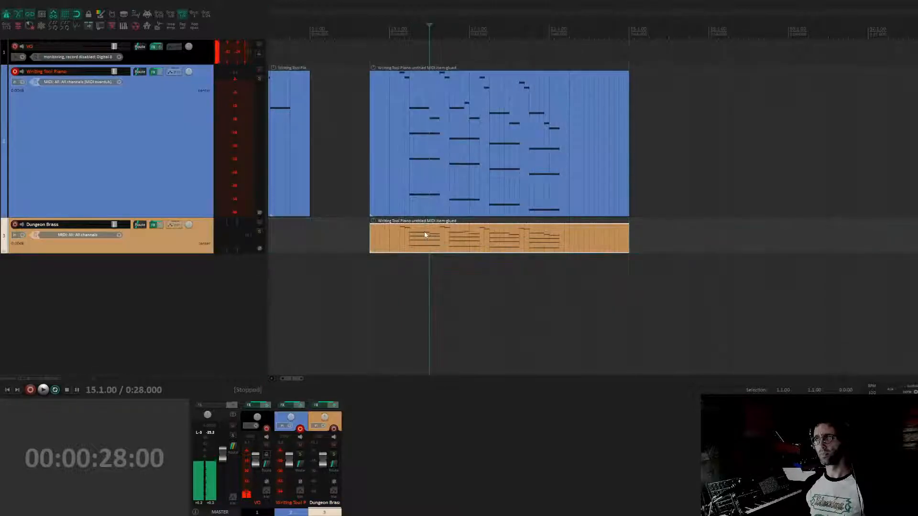
- Delete the three lower notes of all four chords from the Dungeon Brass copy, keeping only the melody, and close its editor
double_click(423, 231)
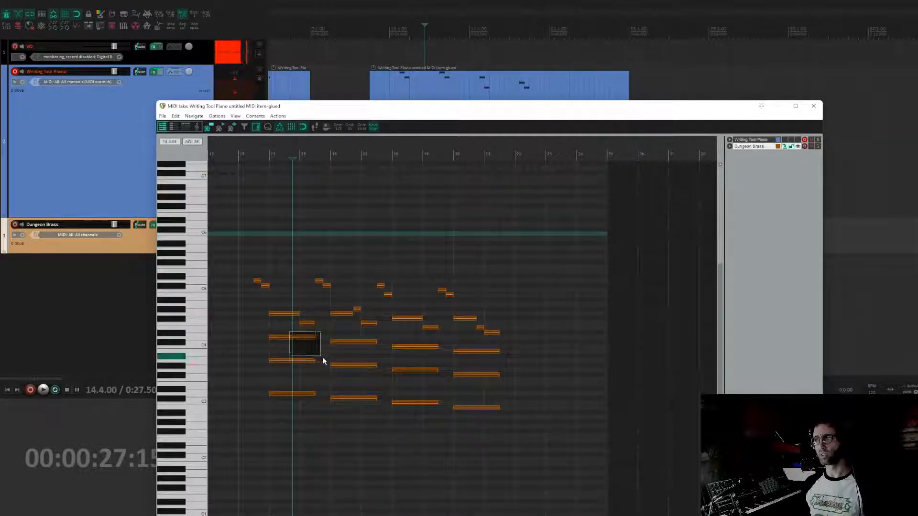
left_click_drag(322, 359, 413, 418)
key("Delete")
left_click_drag(448, 349, 475, 426)
key("Delete")
key("Escape")
- Delete all the upper melody notes from the glued Writing Tool Piano item, keeping only the chords, and close its editor
double_click(466, 84)
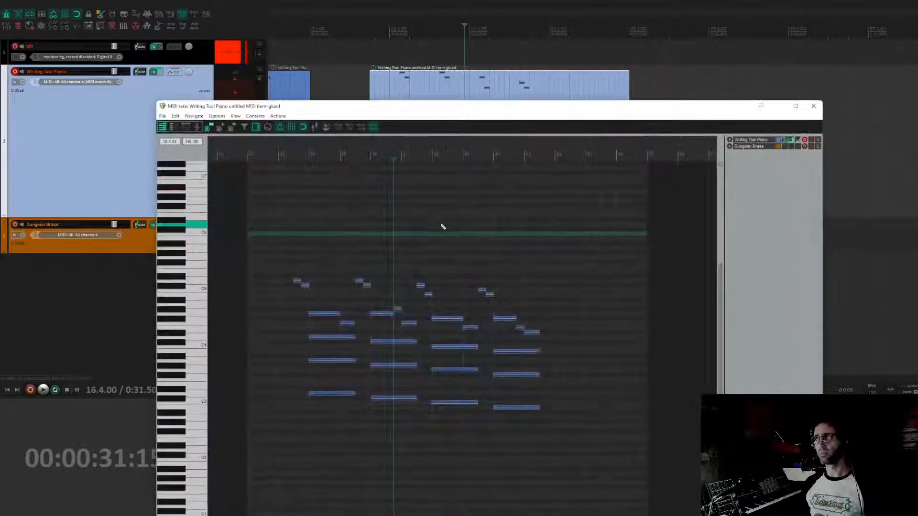
mouse_move(269, 252)
left_mouse_down()
mouse_move(498, 307)
mouse_move(551, 332)
left_mouse_up()
key("Delete")
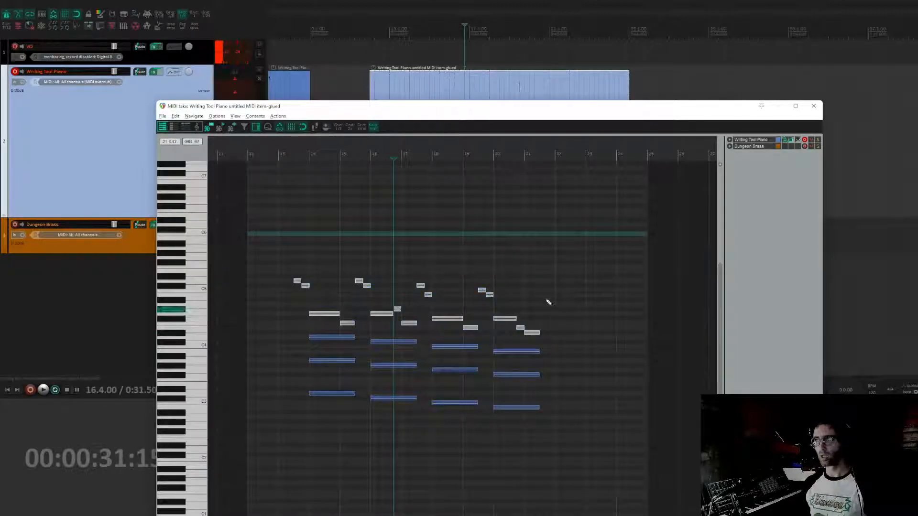
key("Escape")
- Select the Dungeon Brass item with the cursor at bar 13 beat 3 and disarm that track's recording
left_click(405, 229)
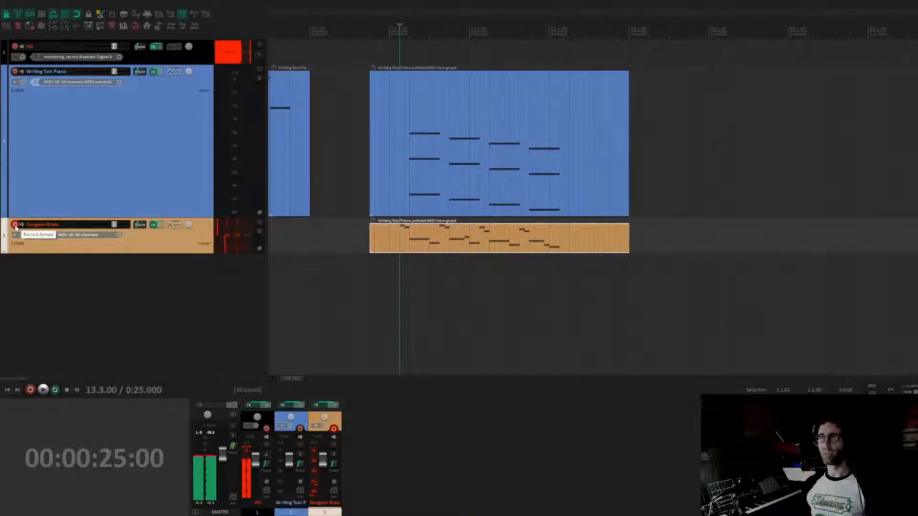
left_click(15, 225)
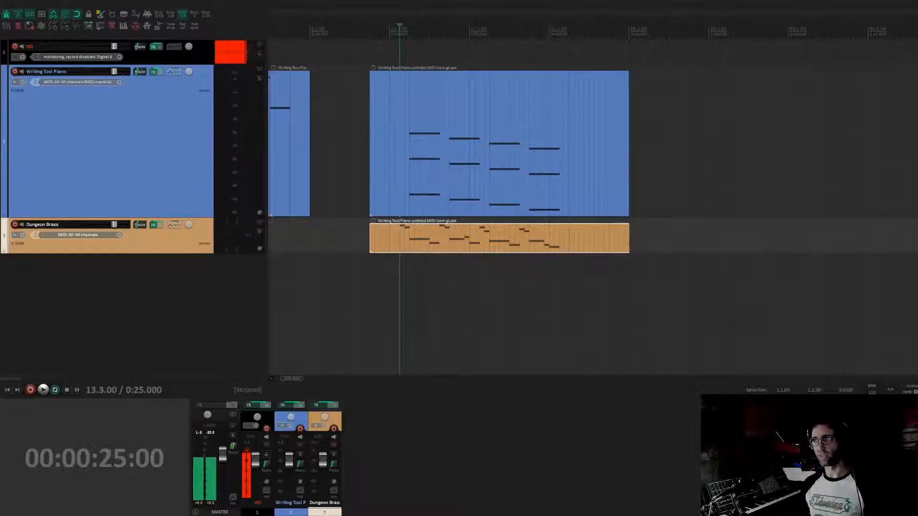
- Mute the top note of all four Writing Tool Piano chords, playing both parts from bar 13 before and after the edit
left_click(395, 301)
key("space")
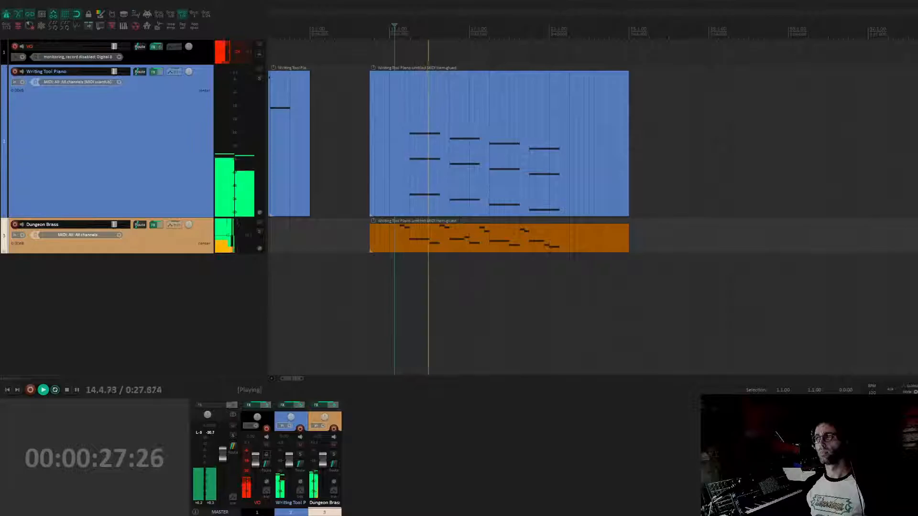
double_click(467, 184)
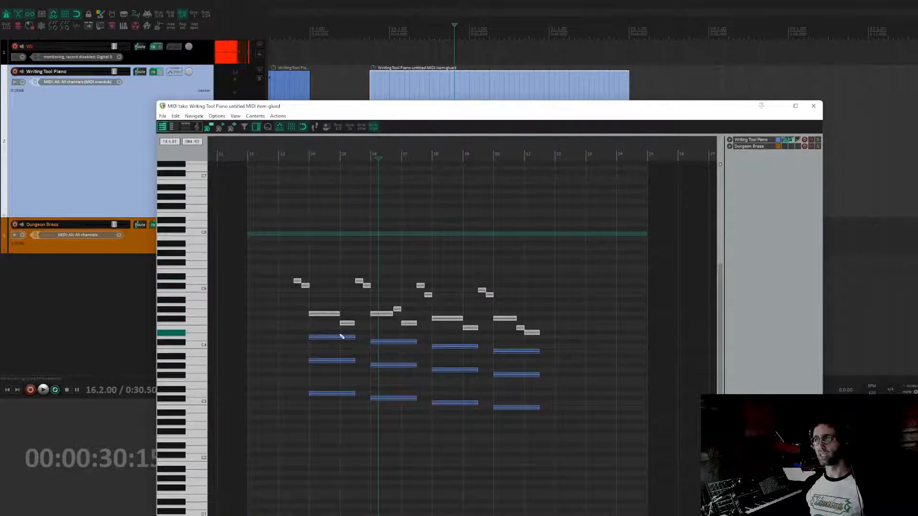
left_click_drag(340, 335, 500, 354)
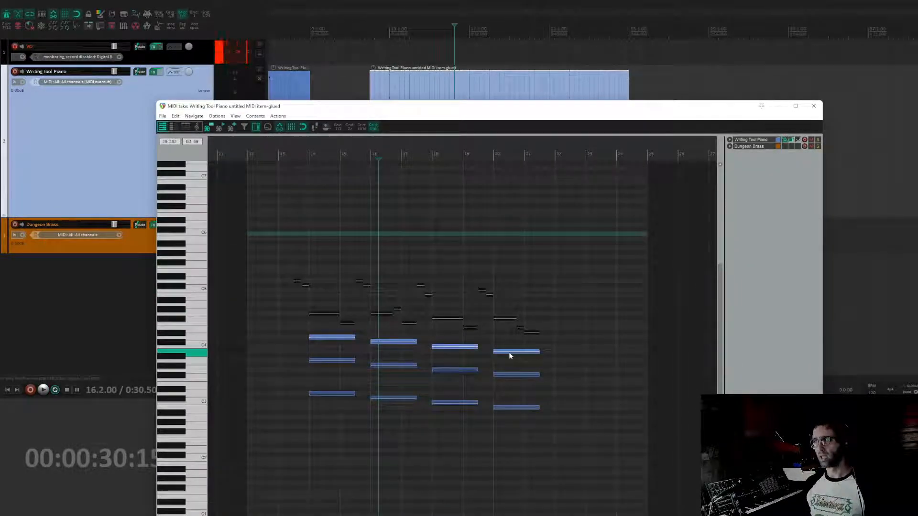
key("alt+m")
key("Escape")
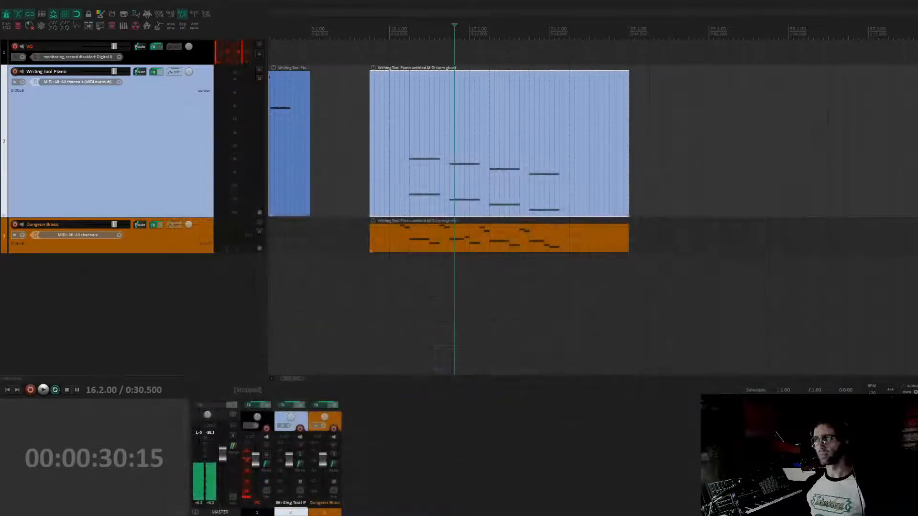
left_click(399, 297)
key("space")
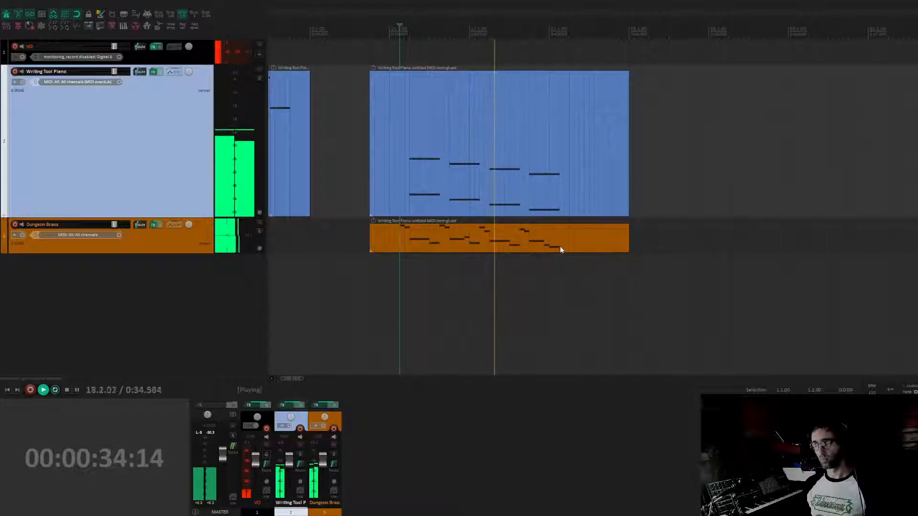
- Raise all melody notes in the Dungeon Brass item by one octave
left_click(452, 233)
double_click(453, 232)
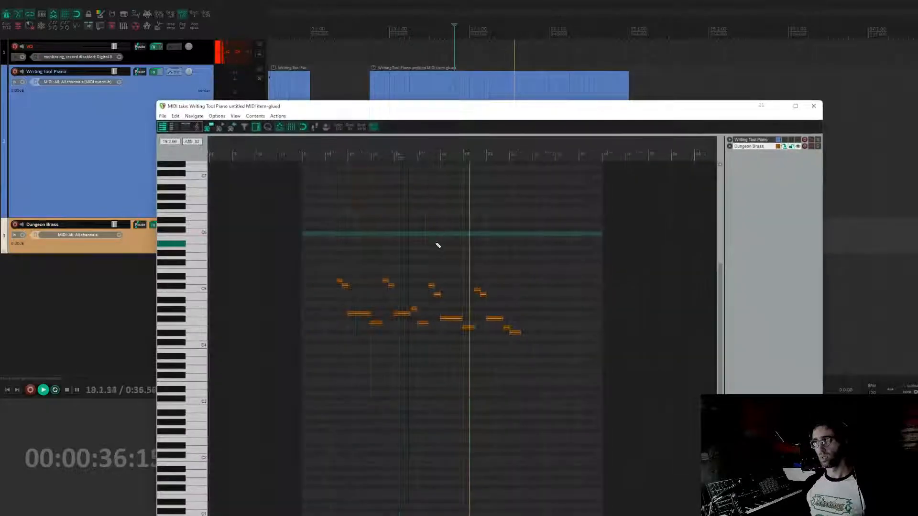
key("space")
left_click_drag(573, 212, 283, 380)
scroll(358, 304, "up", 5)
left_click_drag(304, 291, 434, 251)
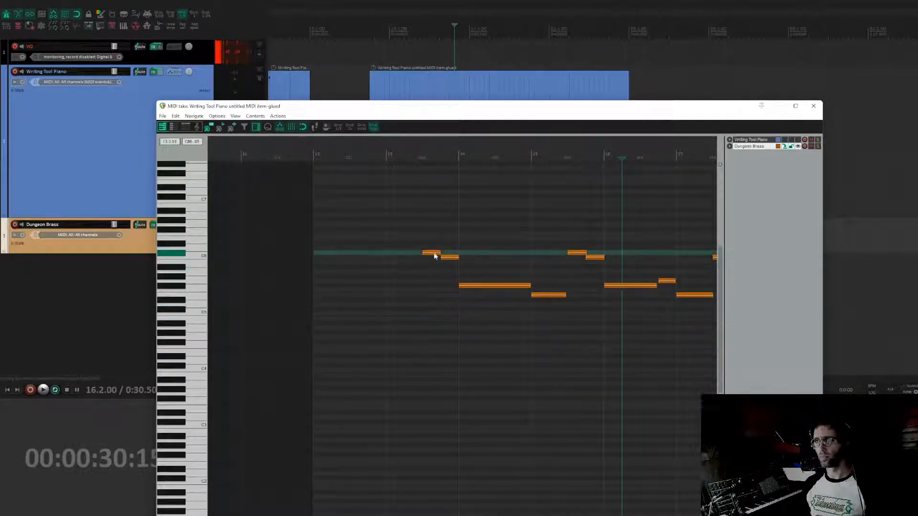
- Play the raised brass melody with the piano chords from bar 13, closing the MIDI editor and stopping playback
left_click(414, 265)
key("space")
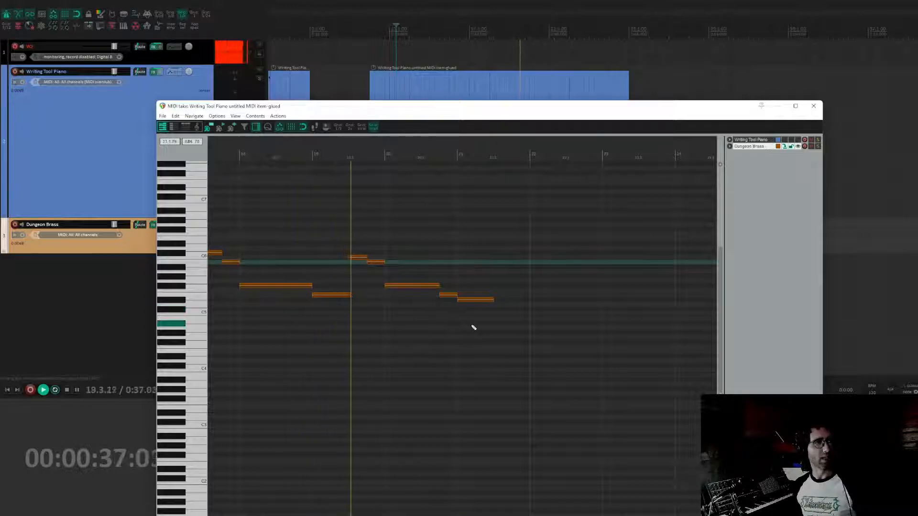
left_click_drag(577, 310, 592, 341)
key("Escape")
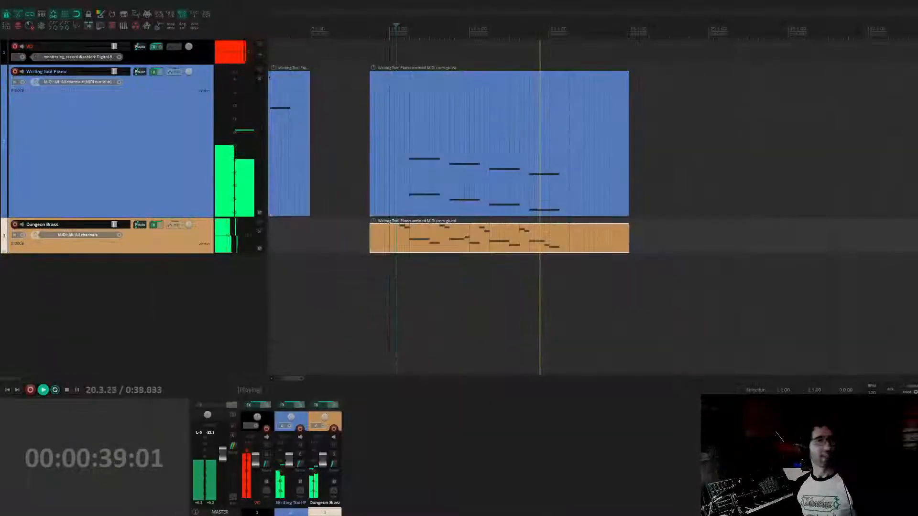
key("space")
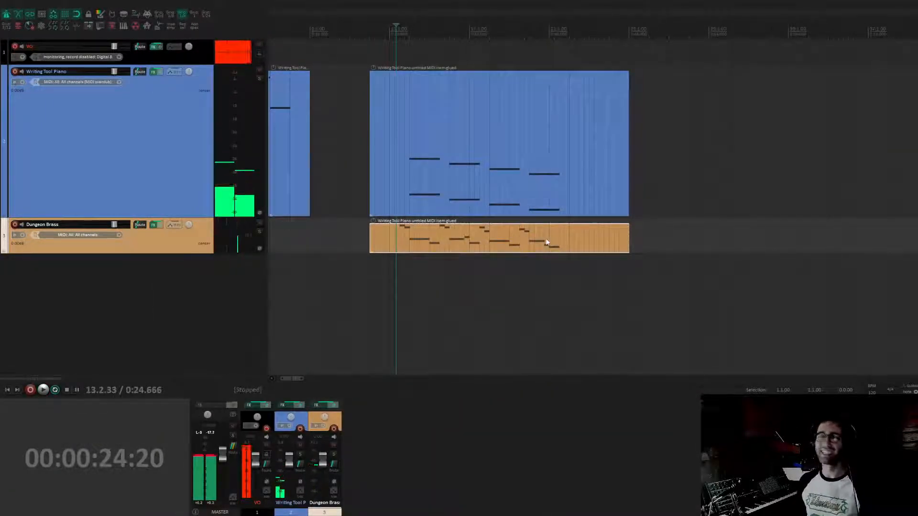
- Arm the Writing Tool Piano track for recording and open its glued item in the MIDI editor
left_click(530, 233)
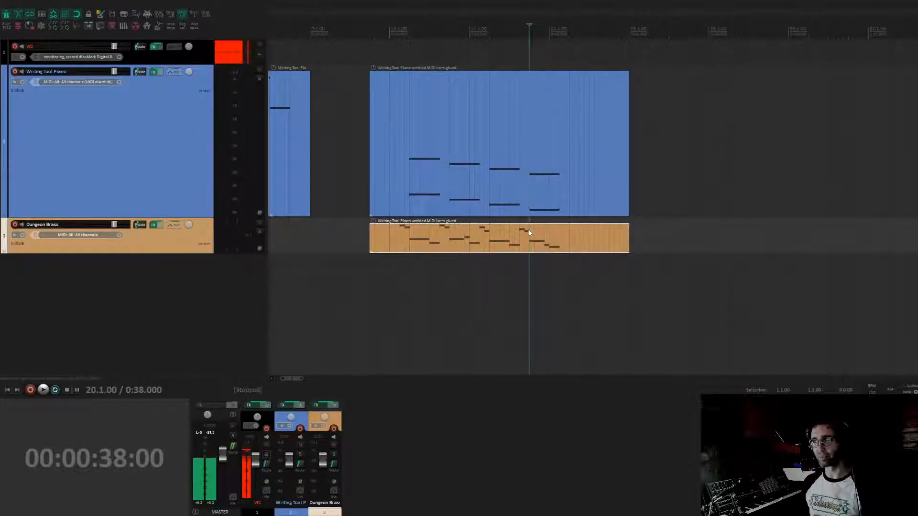
scroll(543, 288, "left", 1)
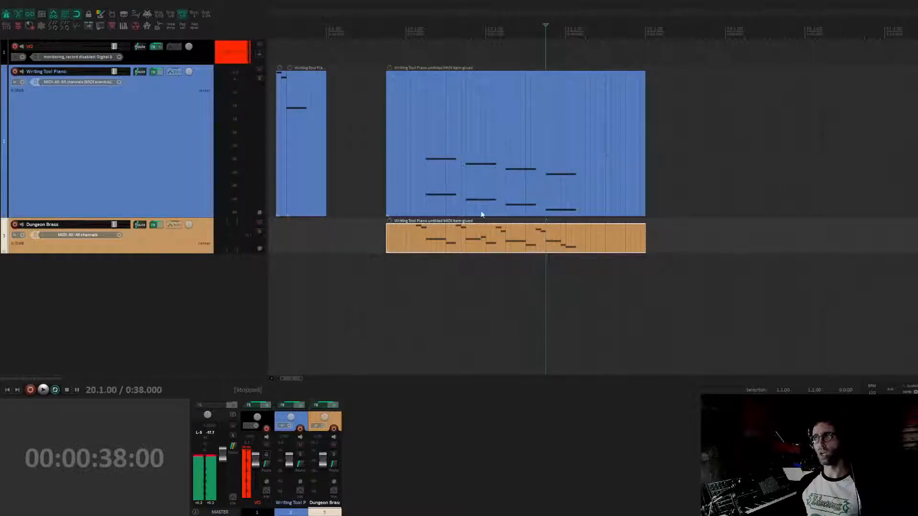
left_click(114, 139)
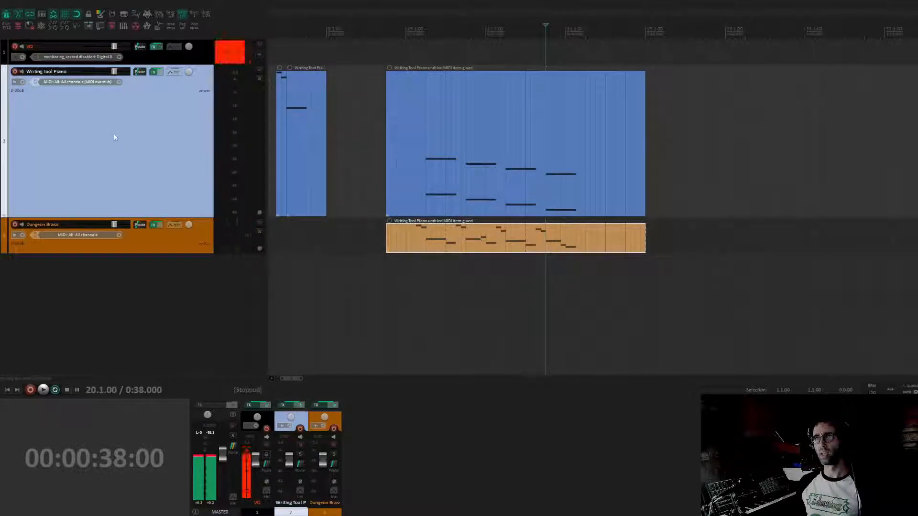
left_click(11, 72)
left_click(616, 138)
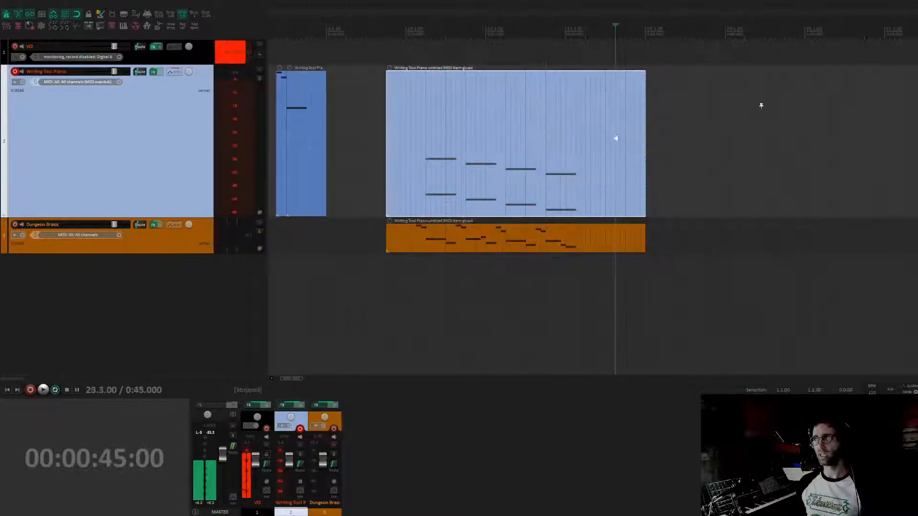
double_click(616, 138)
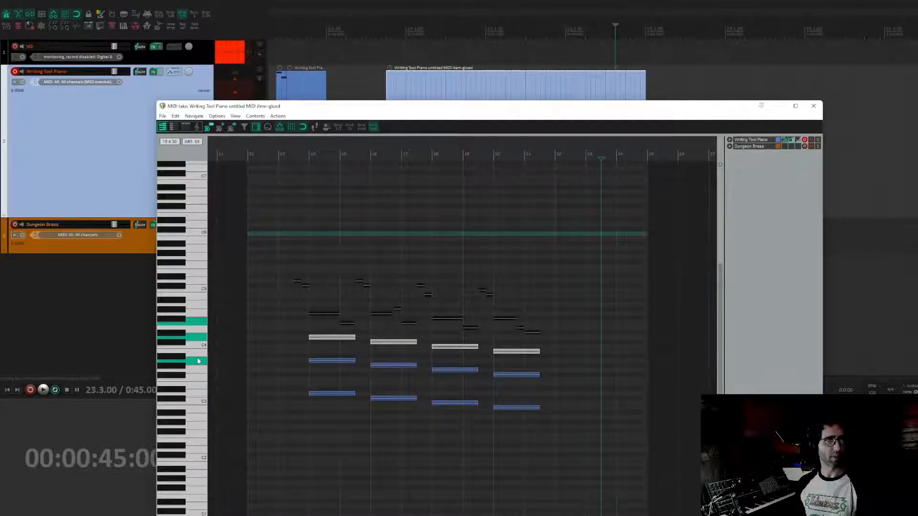
- Examine the piano item's pitch range, audition C4 repeatedly on the piano roll keyboard, and close the editor
scroll(199, 350, "up", 3)
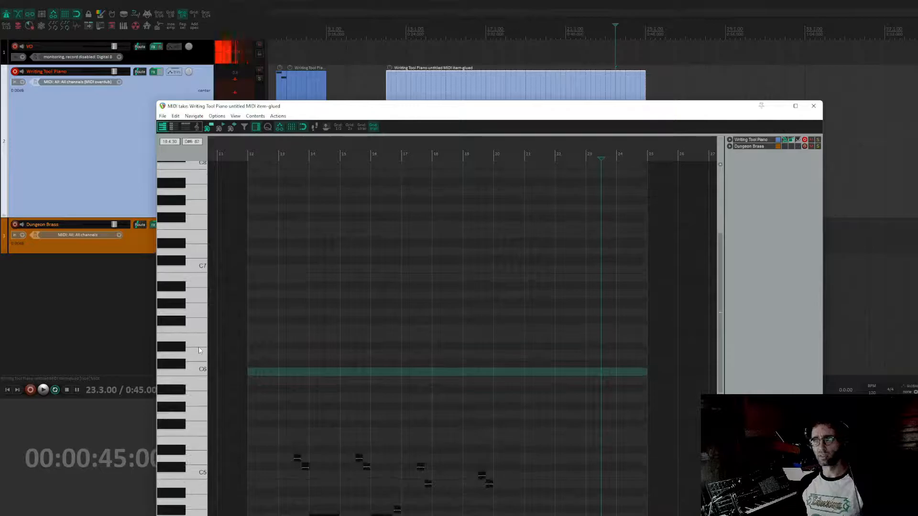
scroll(173, 333, "down", 5)
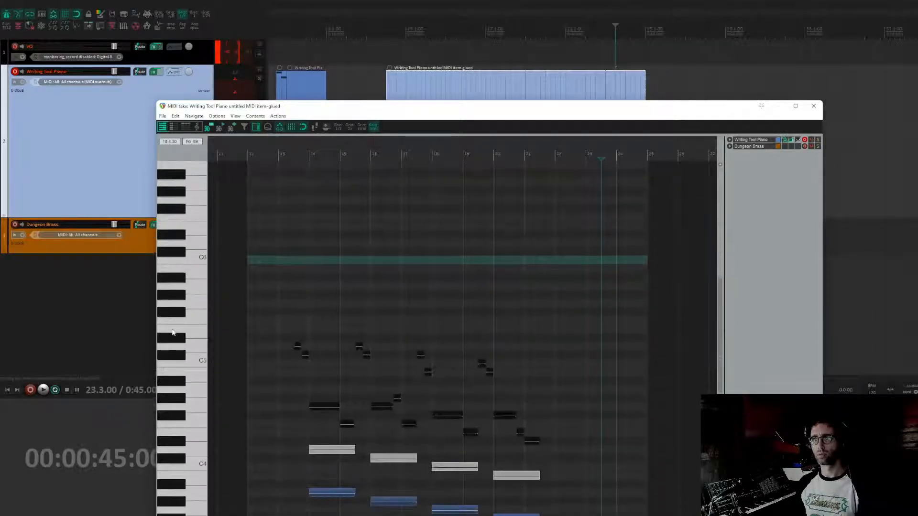
scroll(173, 332, "down", 6)
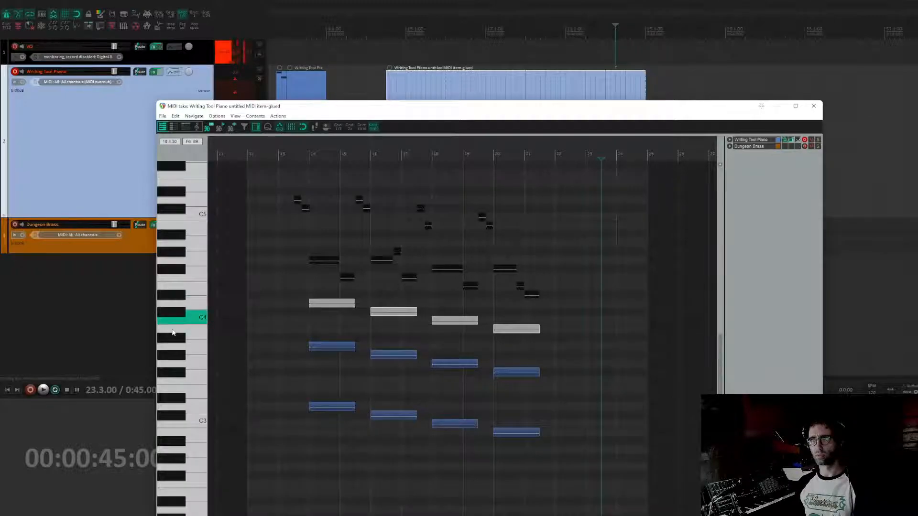
scroll(173, 333, "up", 1)
scroll(173, 332, "up", 2)
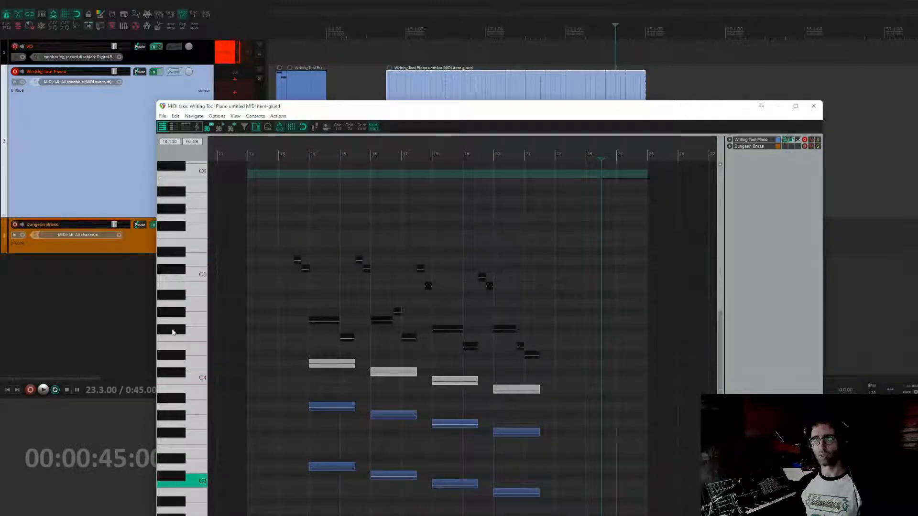
scroll(173, 333, "down", 1)
scroll(173, 333, "down", 2)
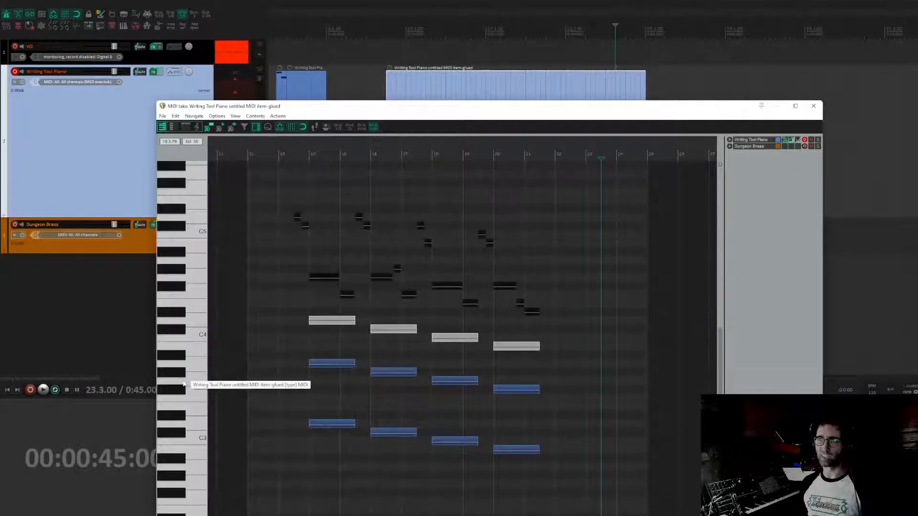
left_click(201, 337)
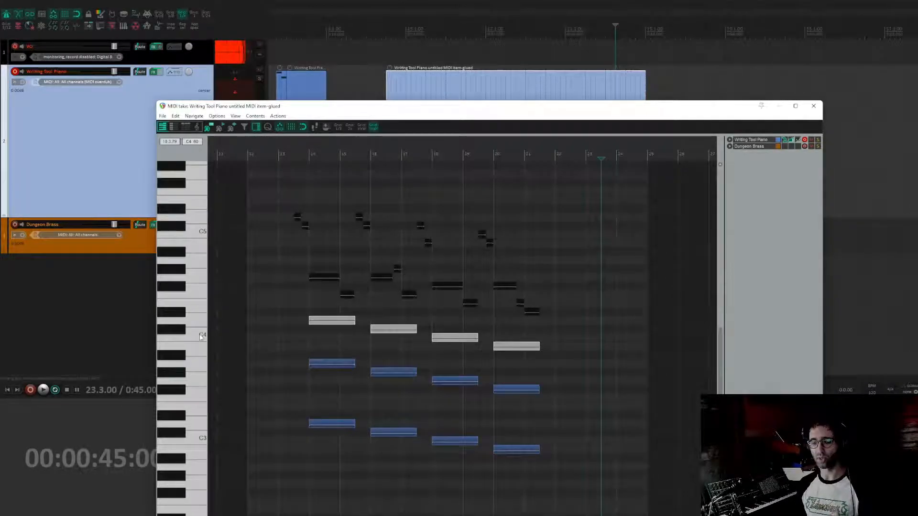
left_click(201, 337)
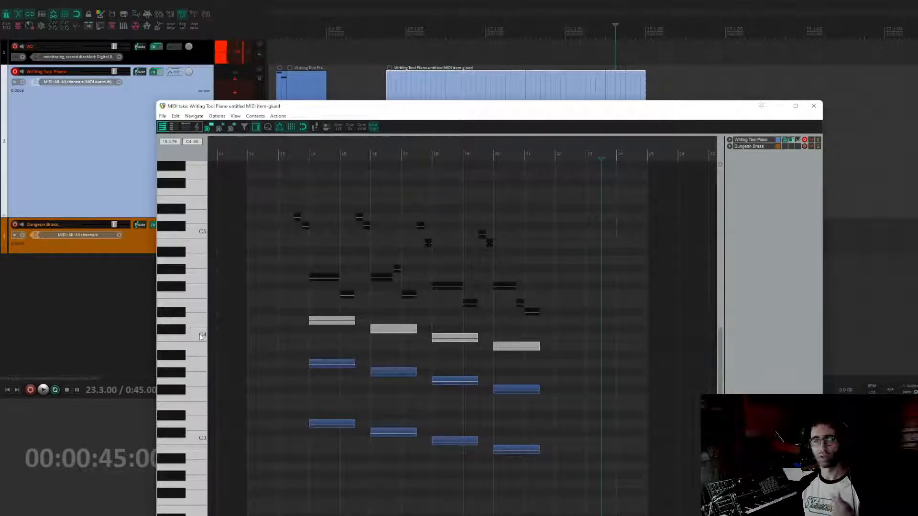
left_click(201, 337)
left_click(201, 337)
left_click(201, 337)
left_click(201, 337)
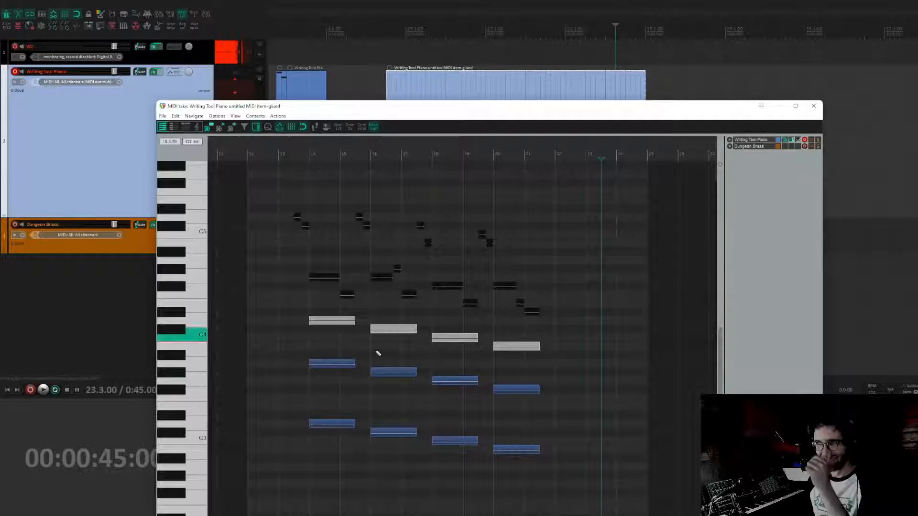
left_click_drag(576, 303, 580, 325)
key("Escape")
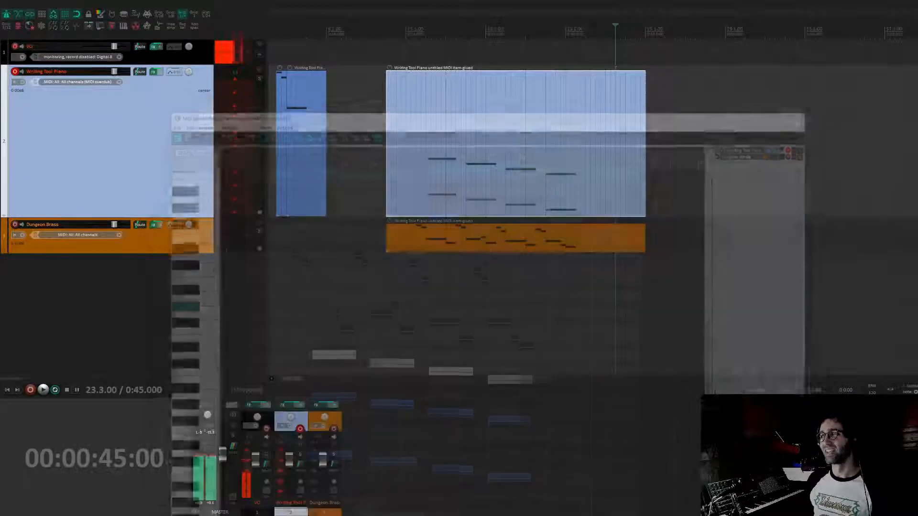
- Play back the piano chords and brass melody briefly from bar 13 beat 2
left_click(412, 174)
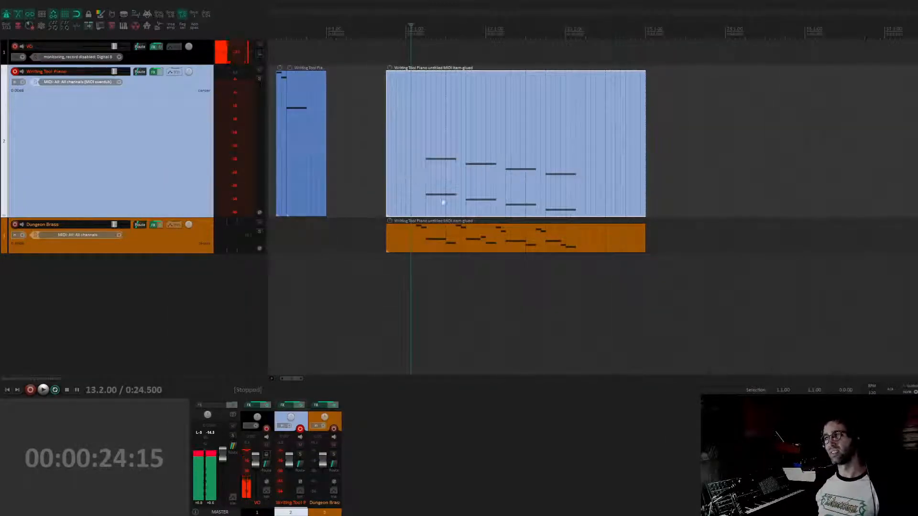
left_click_drag(474, 234, 500, 243)
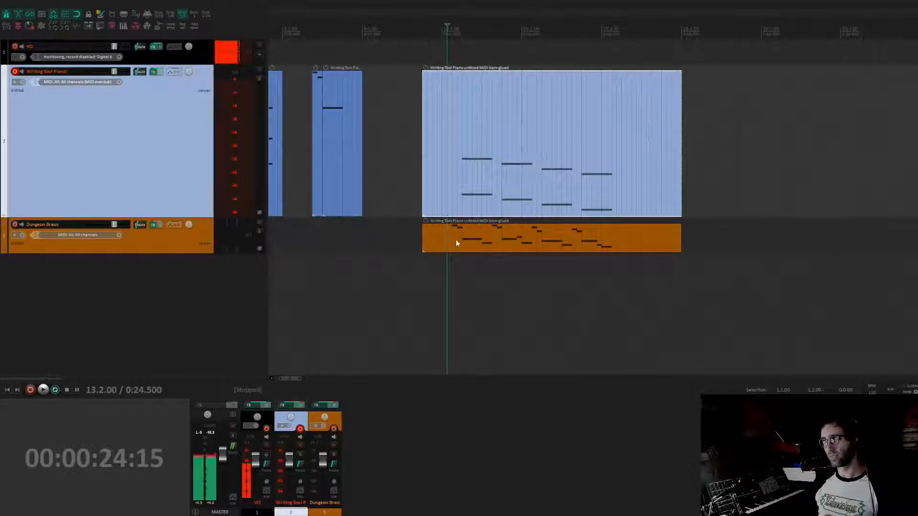
key("space")
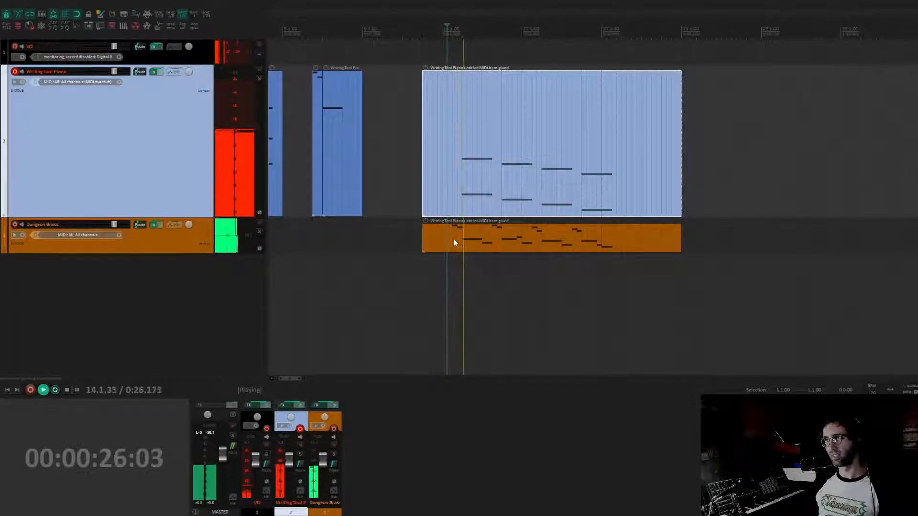
key("space")
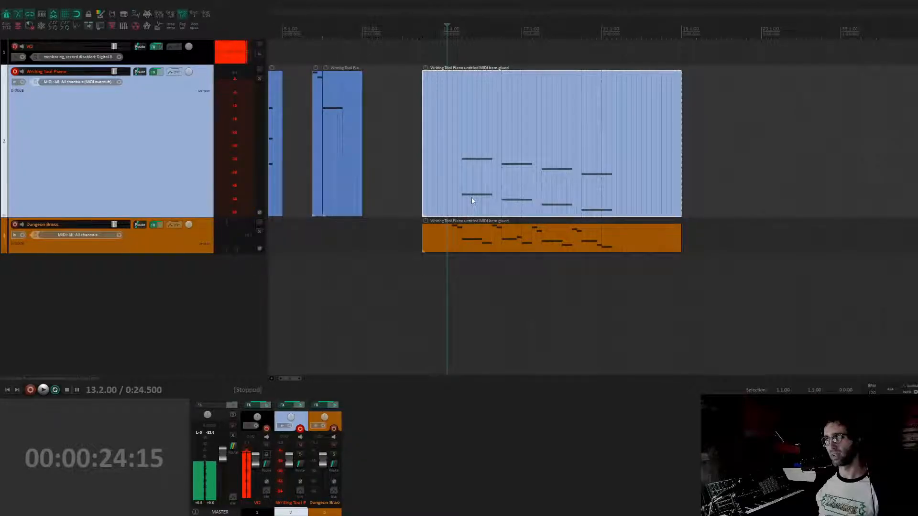
- Clear the Dungeon Brass item and unmute all melody and top chord notes in the Writing Tool Piano item
double_click(468, 211)
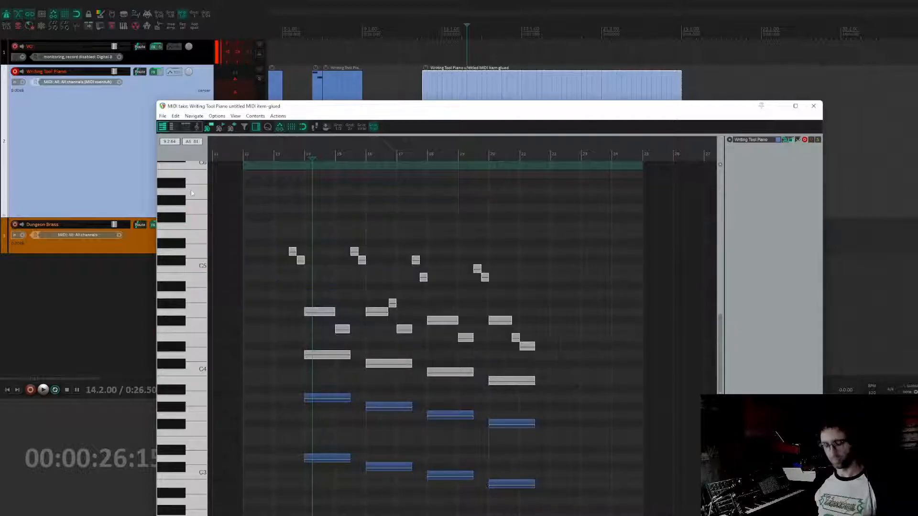
left_click(386, 176)
key("Escape")
- Copy the full Writing Tool Piano item onto the Dungeon Brass track at the same time position
left_click(444, 123)
left_click(481, 145)
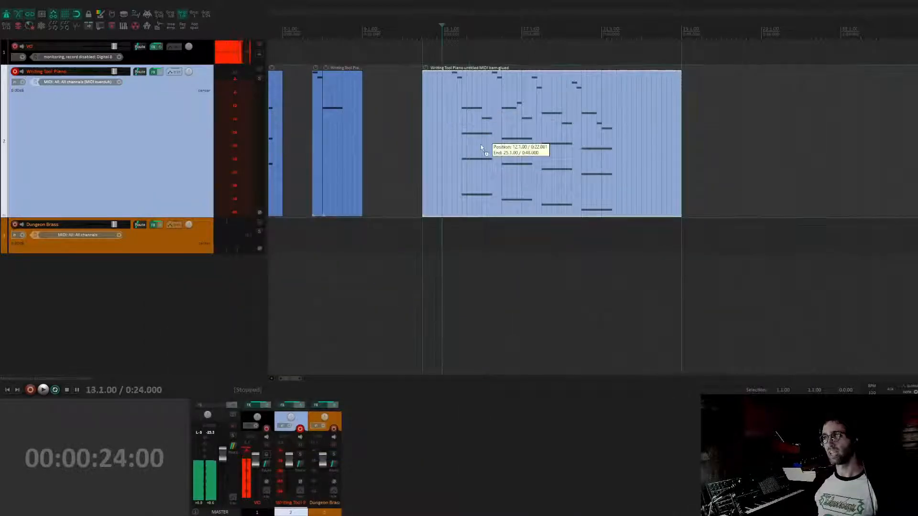
left_click_drag(481, 145, 475, 236)
- Mute the Writing Tool Piano item and play the full Dungeon Brass copy from bar 13 beat 2
left_click(495, 187)
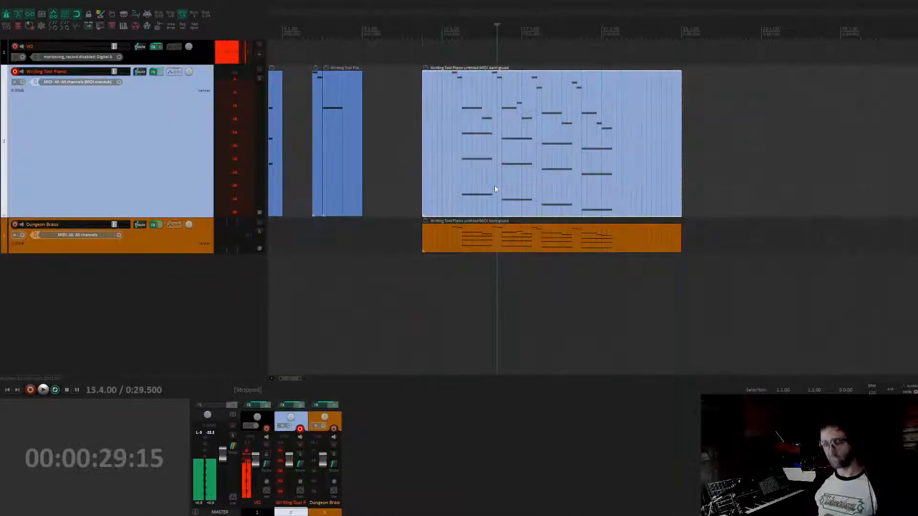
key("m")
left_click(448, 192)
key("space")
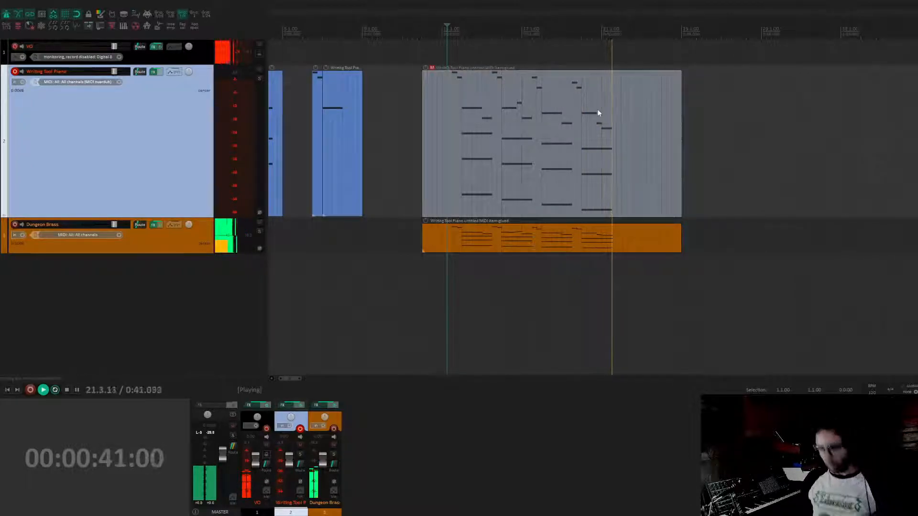
- Stop playback, open the muted Writing Tool Piano item for MIDI editing, and switch its 1/8 grid from triplet to straight
key("space")
left_click(615, 115)
double_click(609, 116)
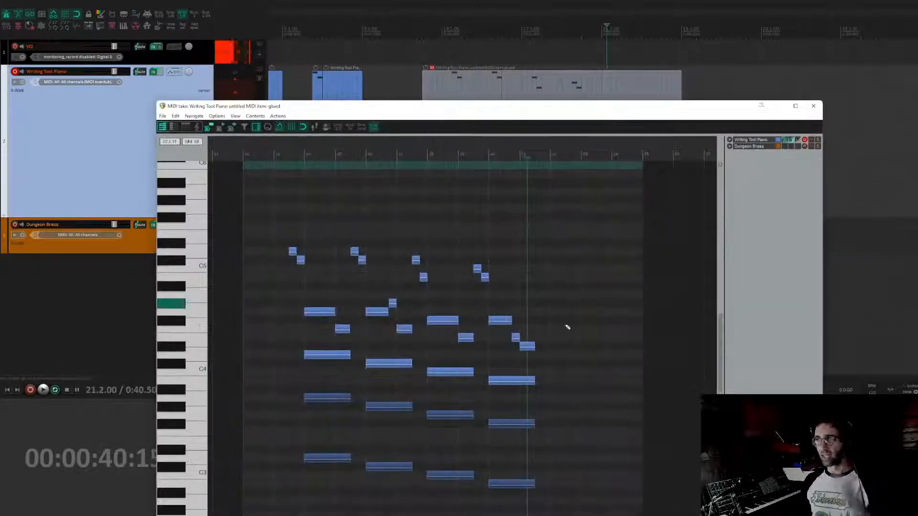
scroll(561, 268, "up", 8)
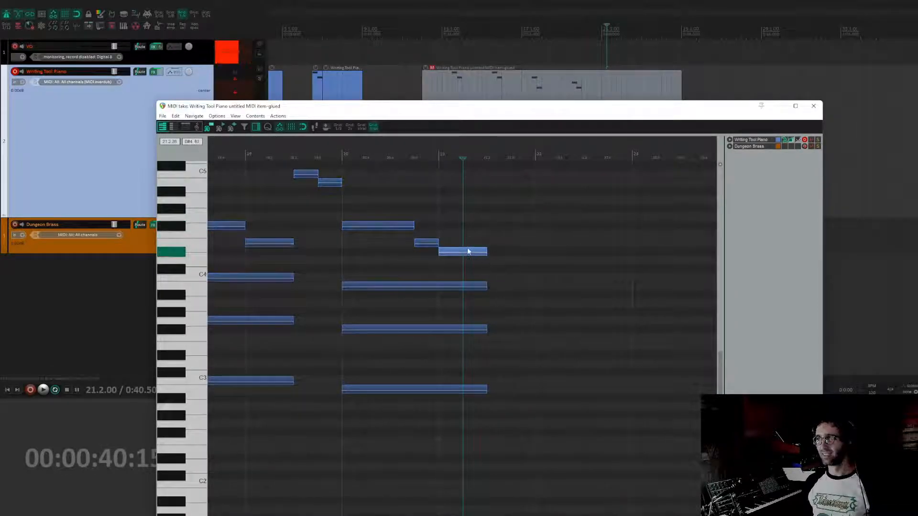
left_click(440, 269)
scroll(568, 295, "up", 2)
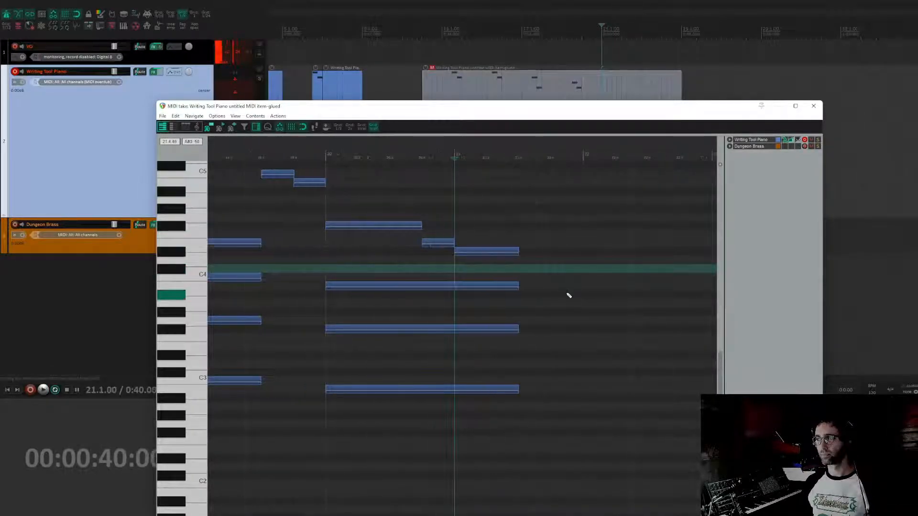
left_click_drag(403, 108, 317, 4)
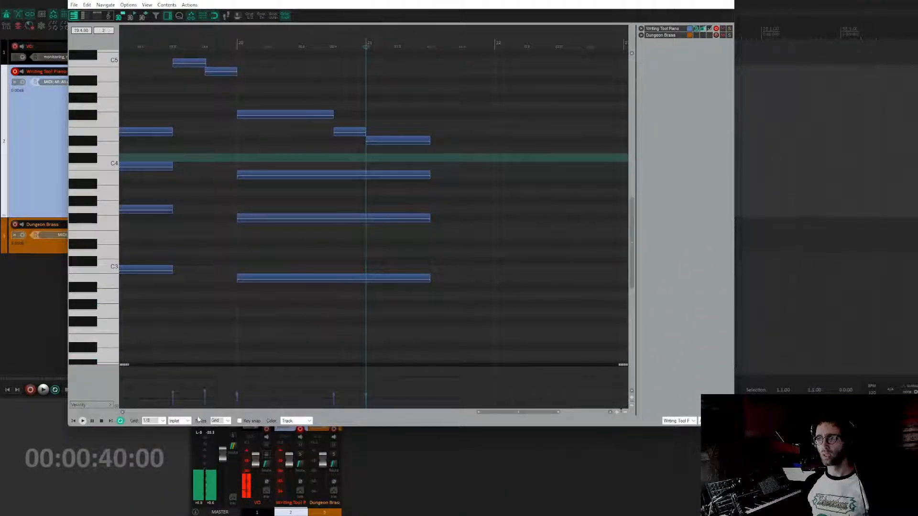
left_click(179, 421)
left_click(177, 428)
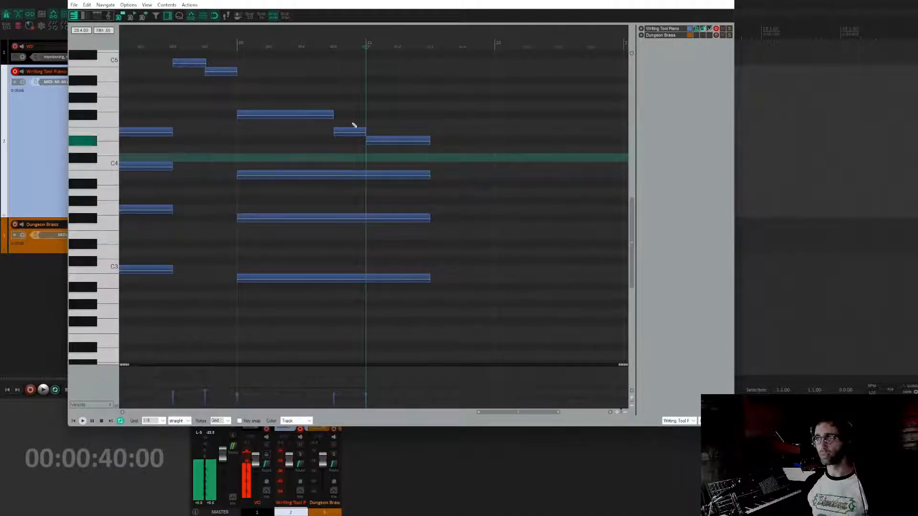
- Split the final melody note at bar 21 of the piano item into three parts and lower the middle part two semitones
left_click_drag(385, 110, 396, 161)
left_click(397, 168)
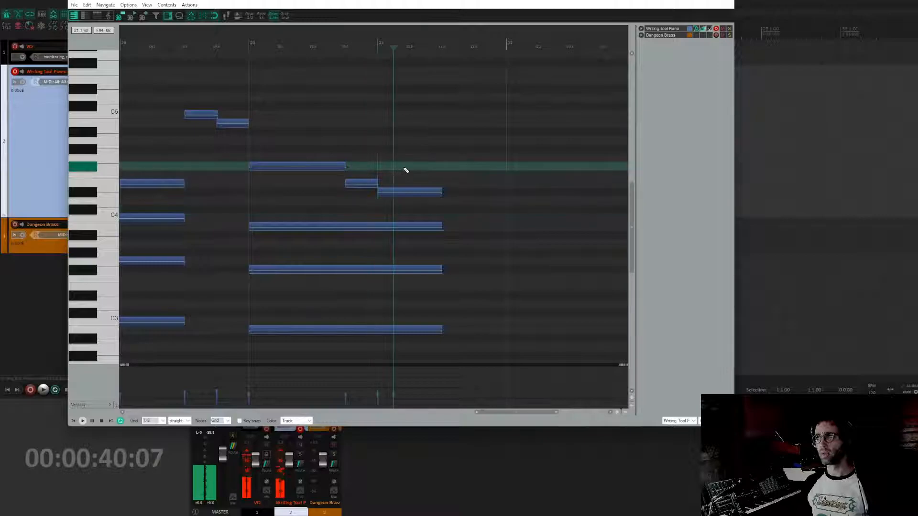
left_click(410, 174)
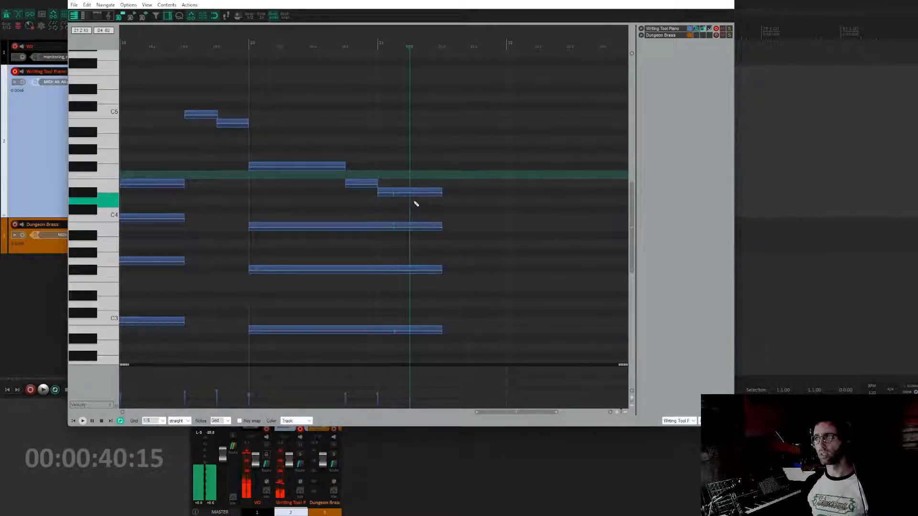
left_click(394, 192)
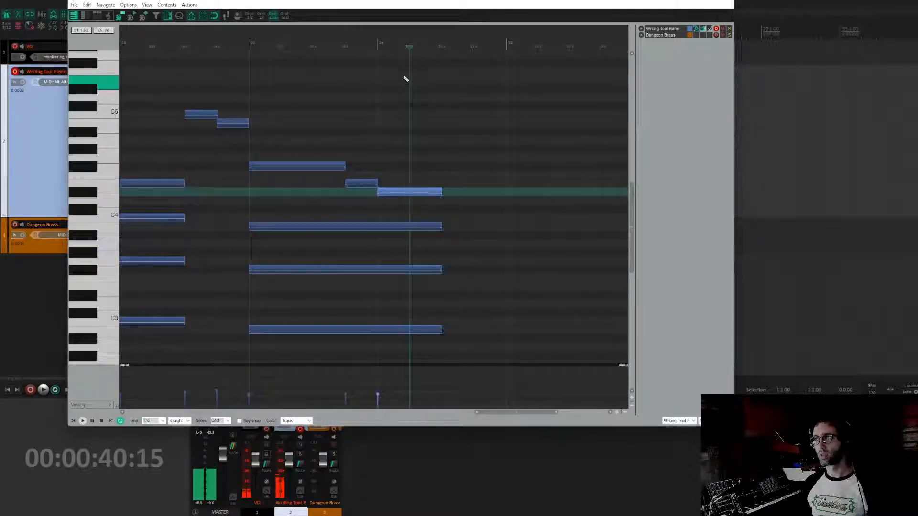
left_click(395, 143)
left_click(395, 192)
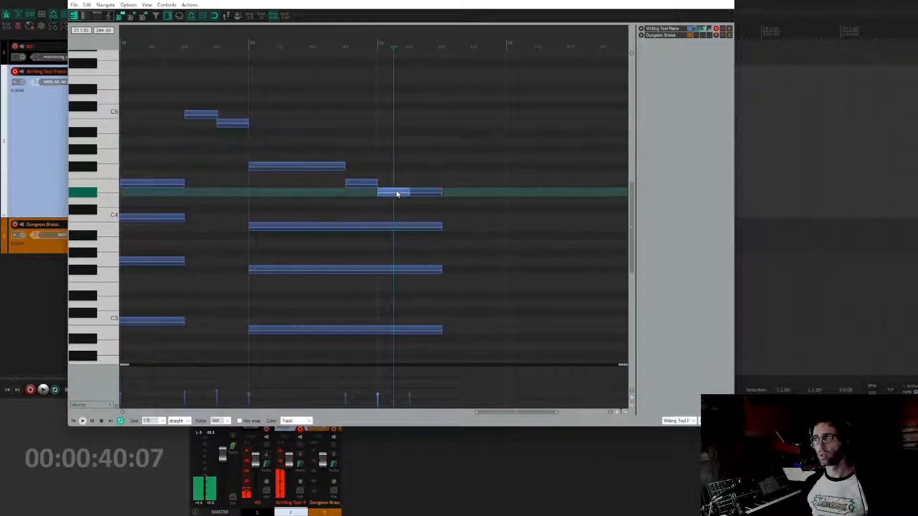
left_click_drag(401, 194, 401, 208)
left_click(326, 202)
key("Escape")
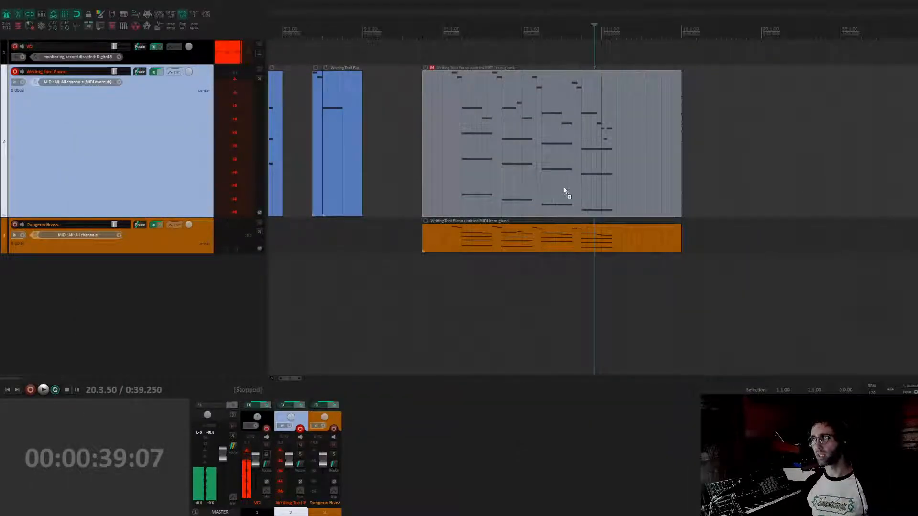
- Open the Dungeon Brass item for MIDI editing and set its 1/8 grid to straight
double_click(588, 230)
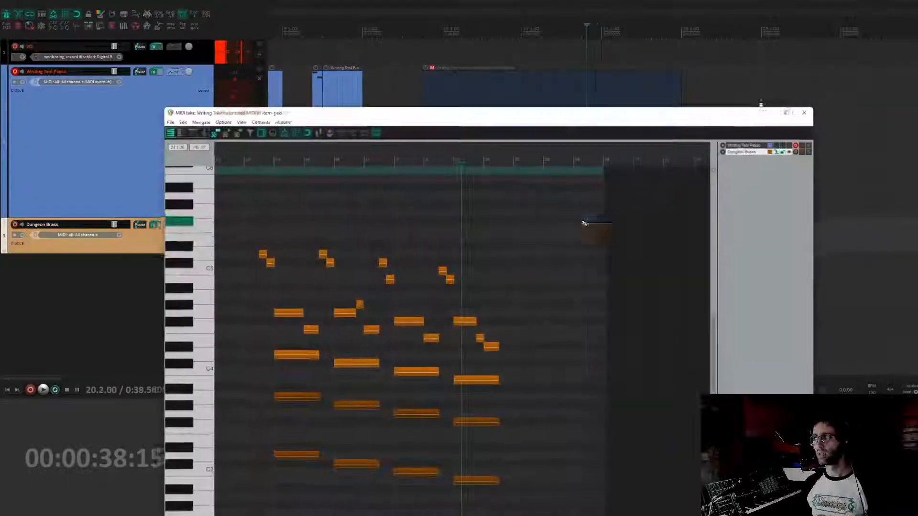
scroll(462, 246, "up", 4)
left_click_drag(515, 308, 445, 185)
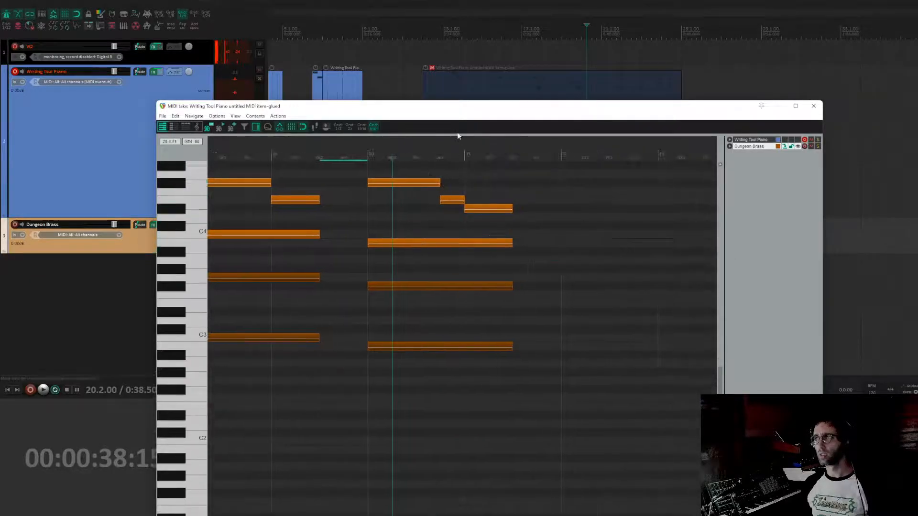
left_click_drag(454, 113, 307, 4)
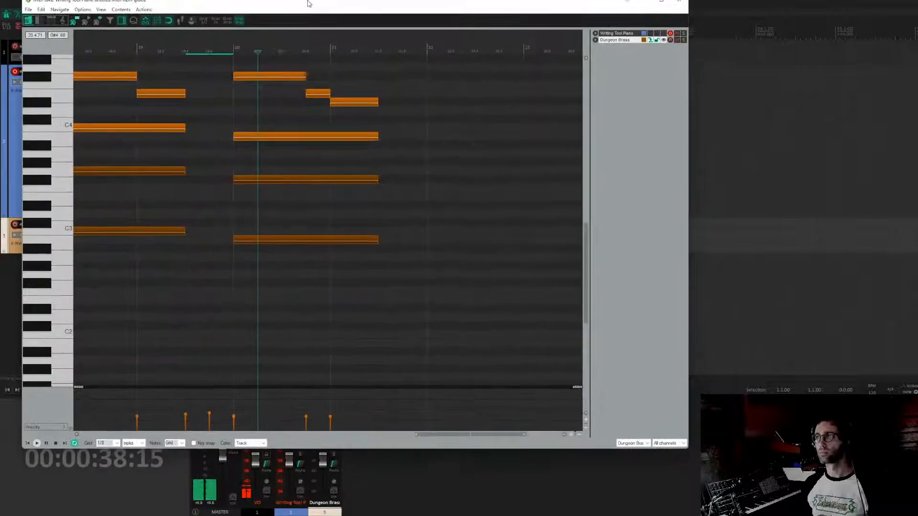
double_click(215, 1)
double_click(215, 1)
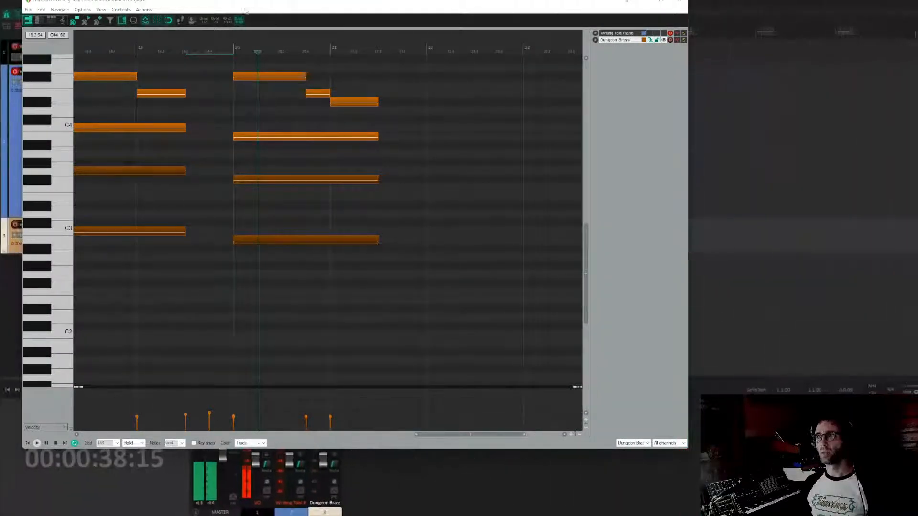
left_click_drag(242, 3, 216, 33)
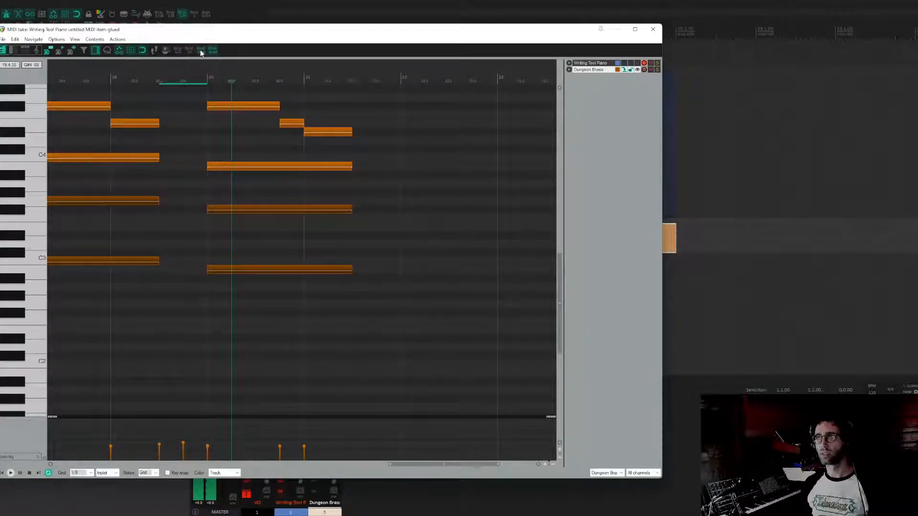
left_click(201, 51)
- Split the last brass melody note at bar 21 into three parts and lower the middle part from D#4 to C#4
left_click(316, 133)
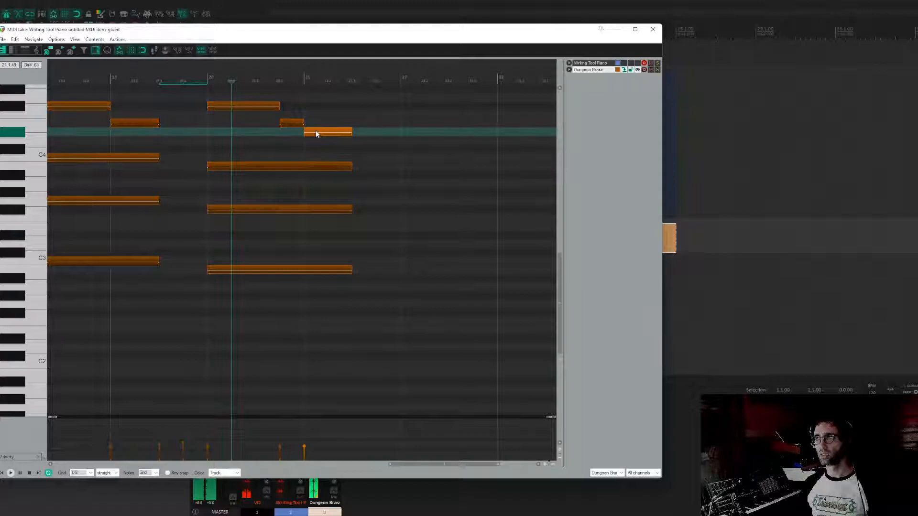
left_click(315, 83)
left_click(328, 81)
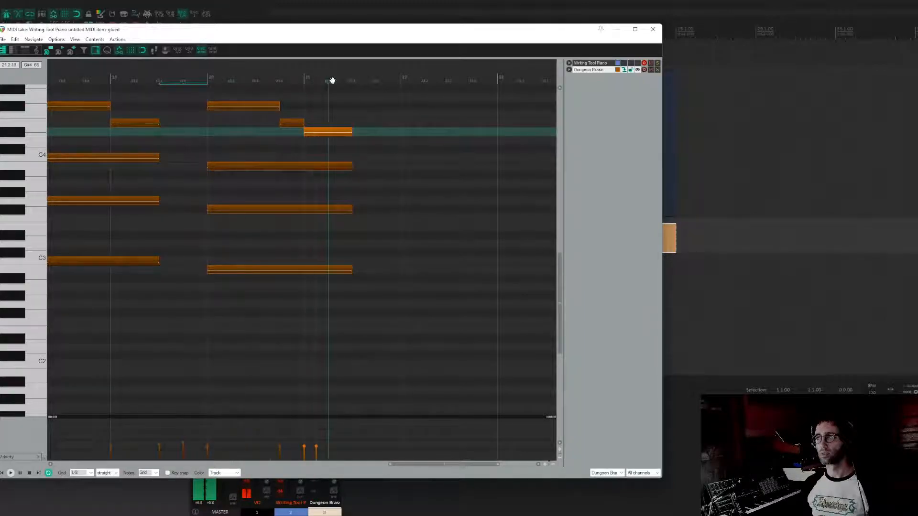
left_click_drag(321, 132, 322, 149)
- Play back the ending of the brass phrase from 20.3.50 and close the MIDI editor
left_click(269, 139)
key("space")
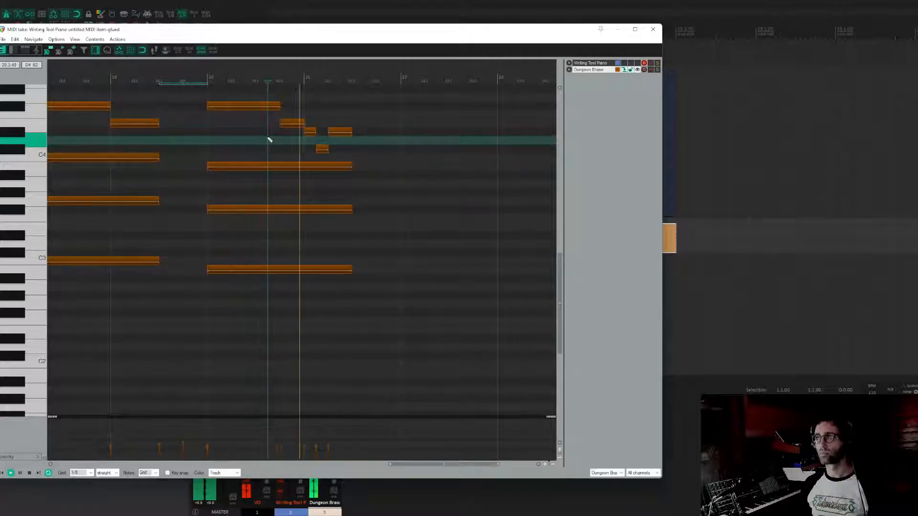
left_click(337, 131)
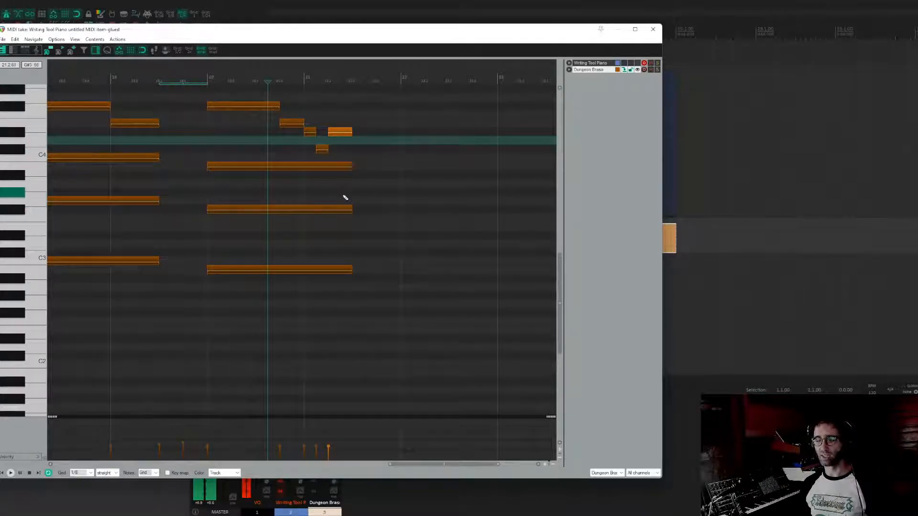
key("Escape")
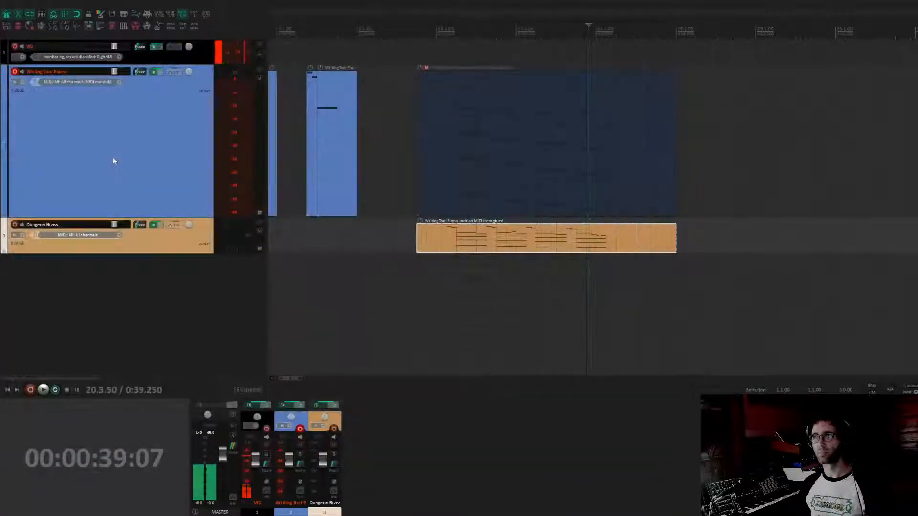
- Disarm the Writing Tool Piano track, record-arm Dungeon Brass, and play the brass item from bar 13
left_click(15, 71)
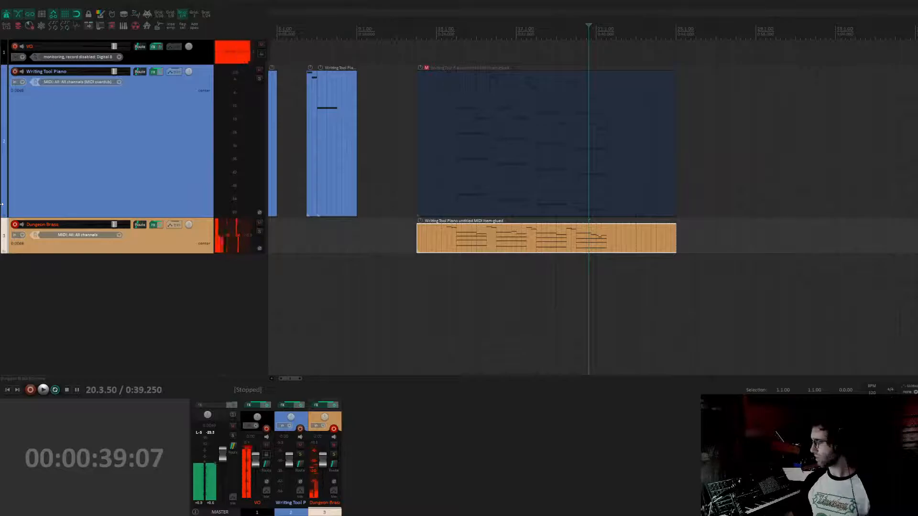
left_click(444, 233)
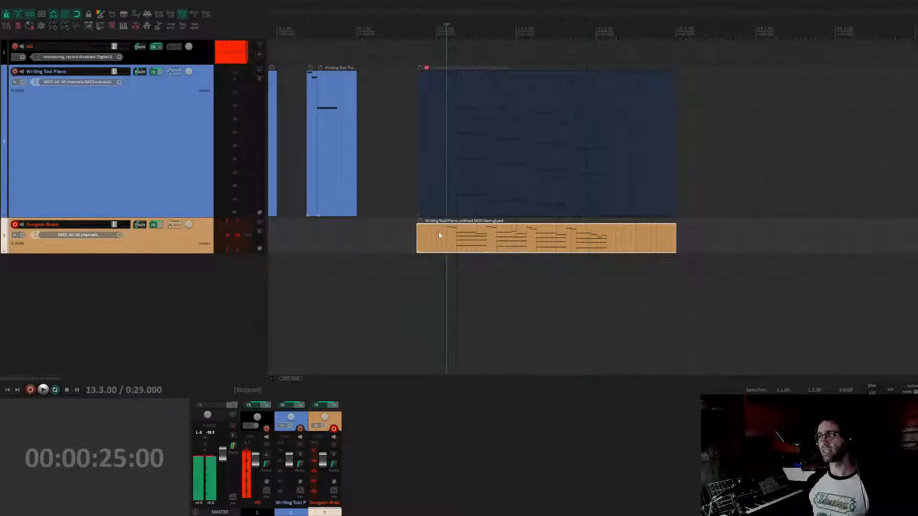
key("space")
left_click(442, 238)
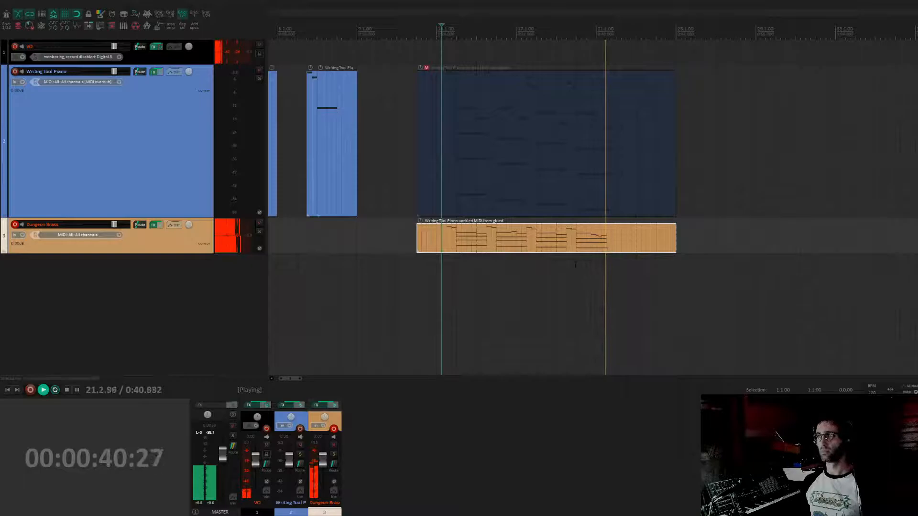
key("space")
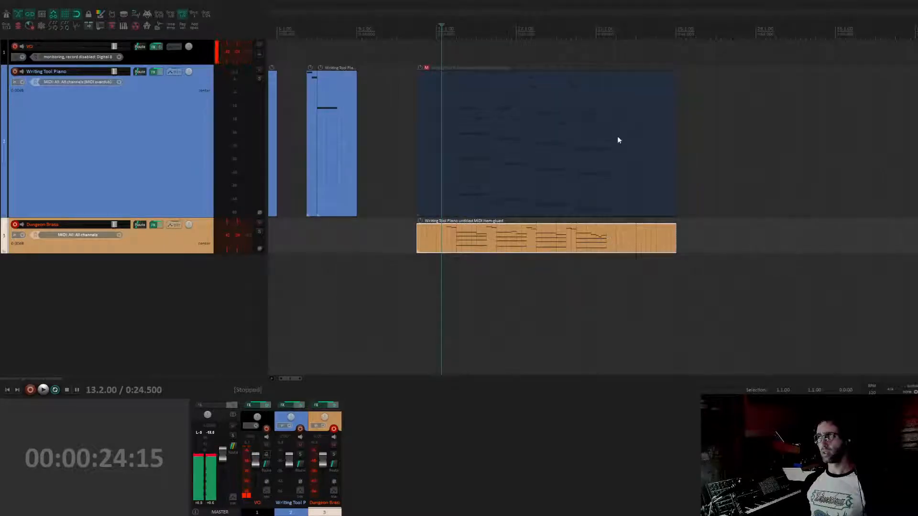
- Quantize all notes in the Dungeon Brass item to the grid by position and note end at 100% strength
left_click(444, 227)
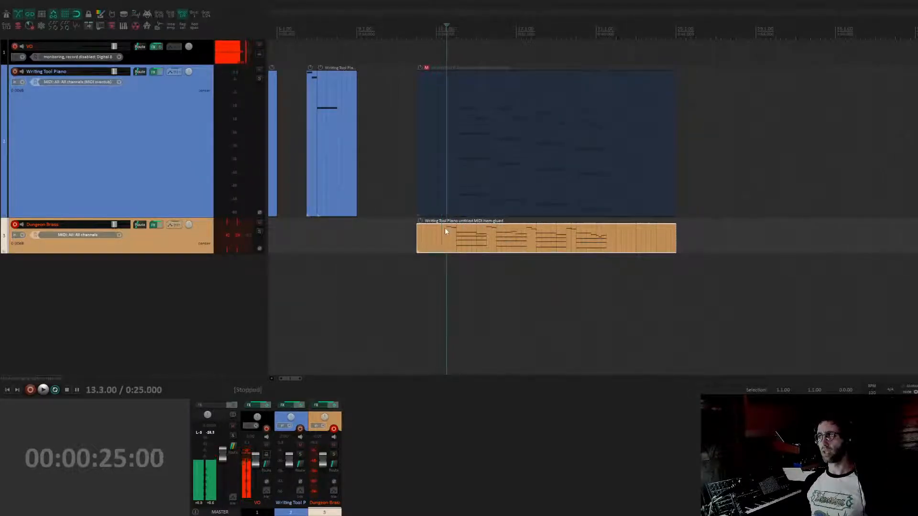
left_click(455, 236)
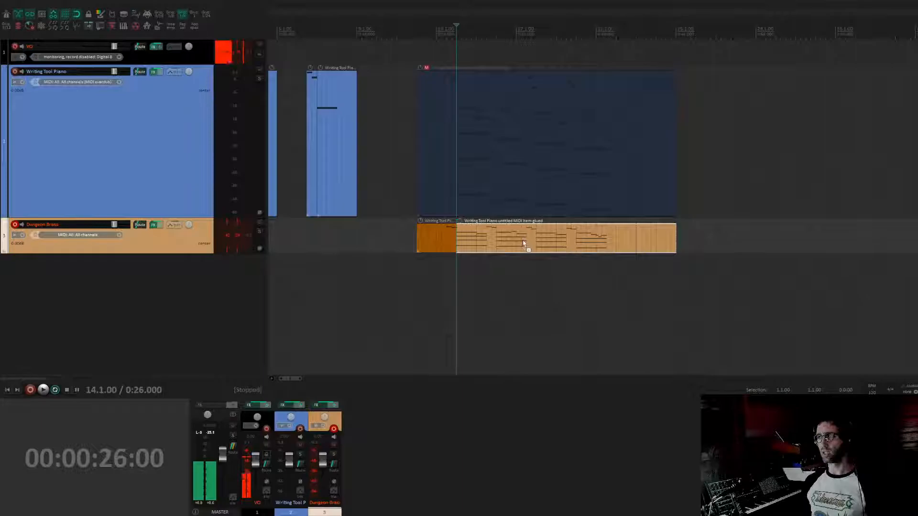
double_click(464, 246)
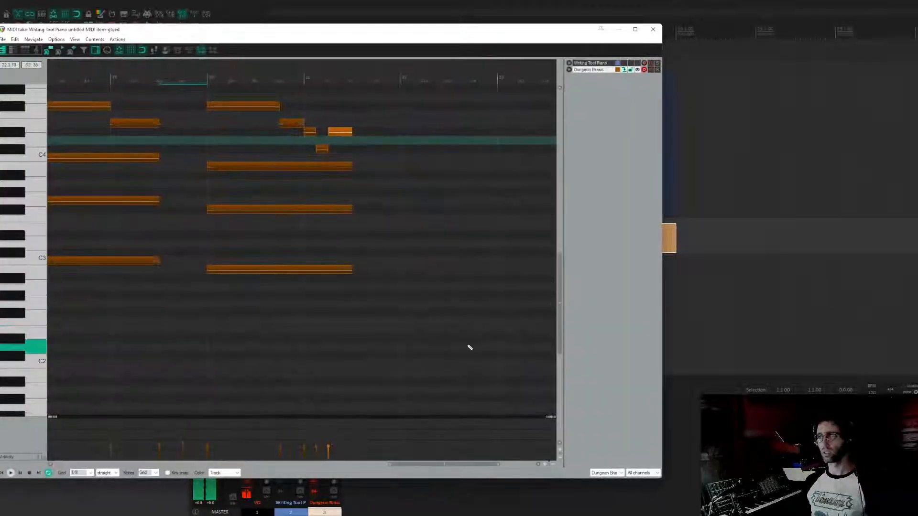
scroll(464, 347, "down", 3)
scroll(351, 201, "up", 3)
left_click_drag(419, 137, 161, 414)
key("q")
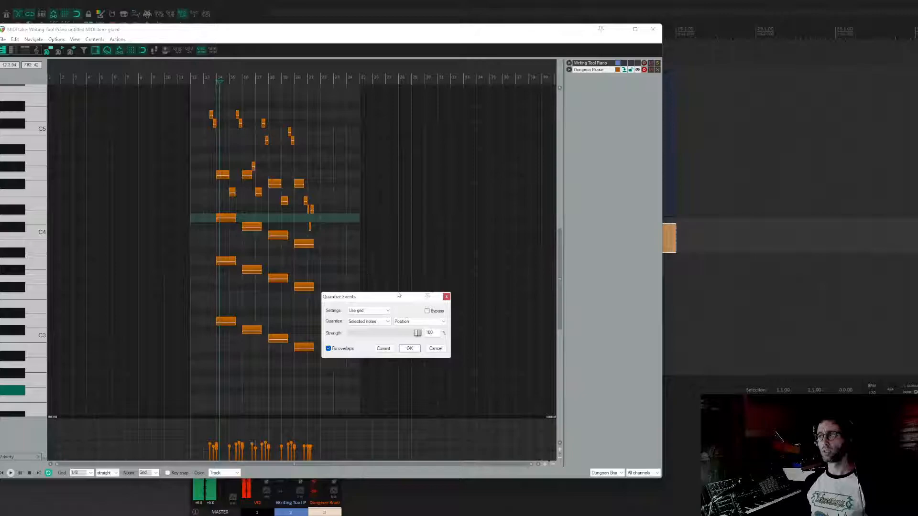
left_click(402, 322)
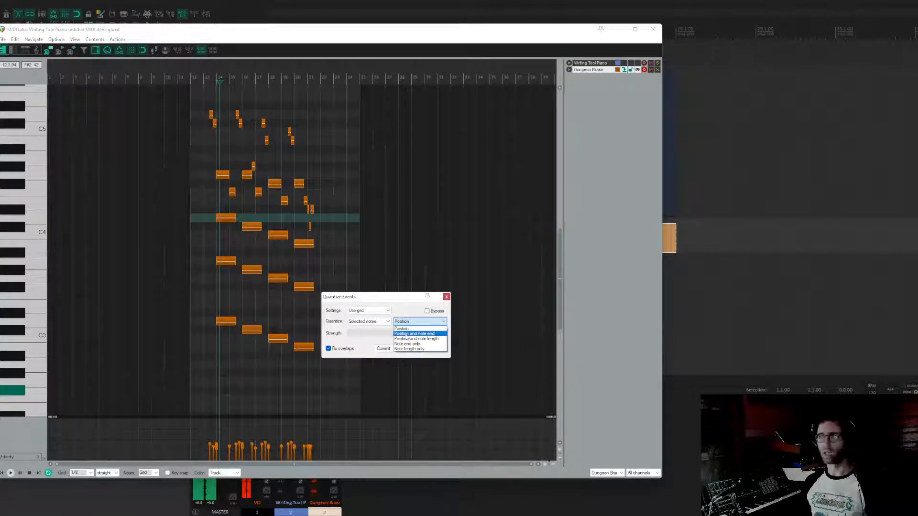
left_click(411, 334)
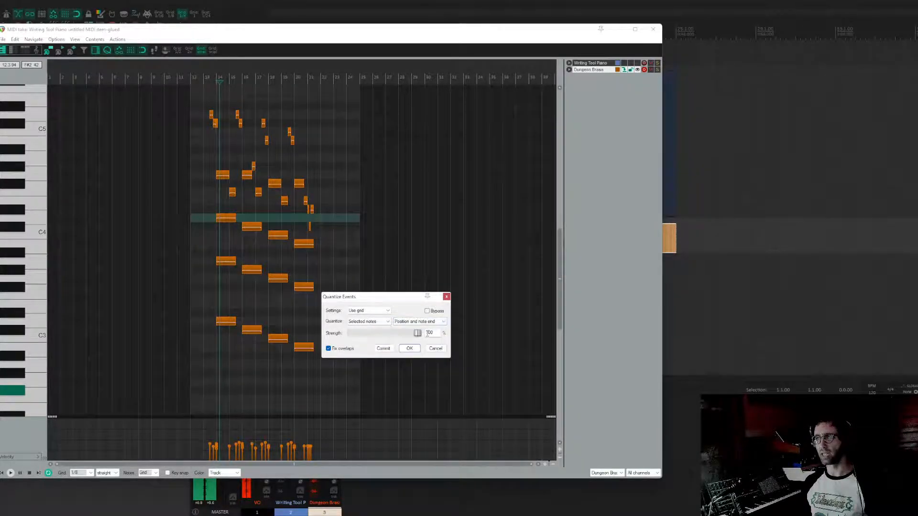
left_click(409, 349)
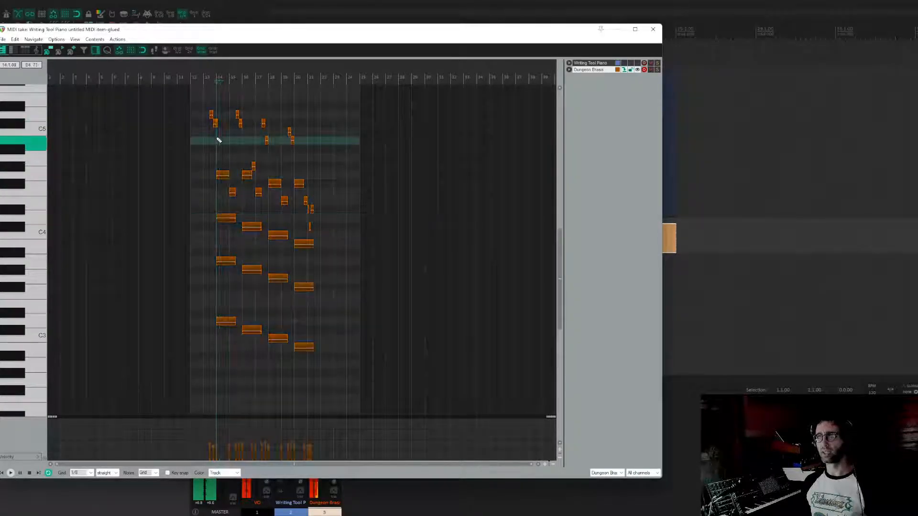
- Split the C#5 melody note that overhangs the first brass chord at 14.1.00 and delete the overhanging part
scroll(223, 148, "up", 6)
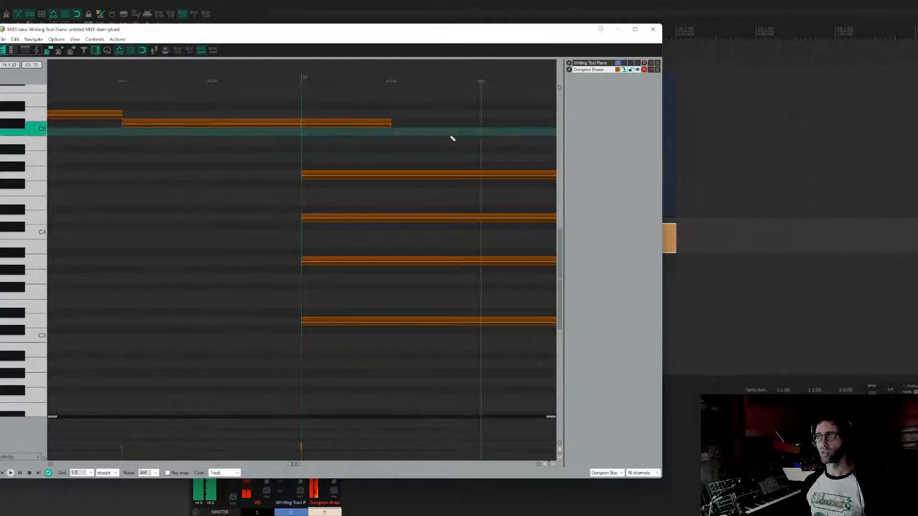
left_click(347, 124)
scroll(346, 126, "down", 5)
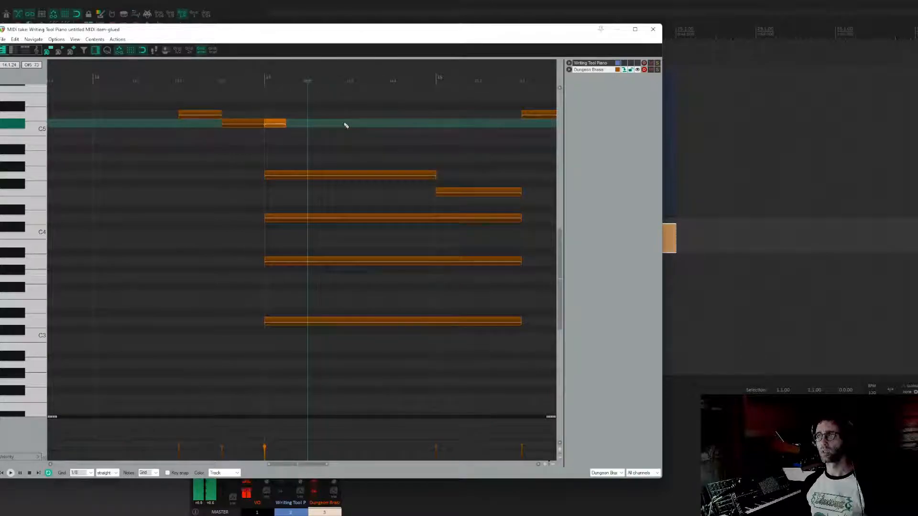
left_click(153, 158)
key("space")
key("space")
left_click(276, 126)
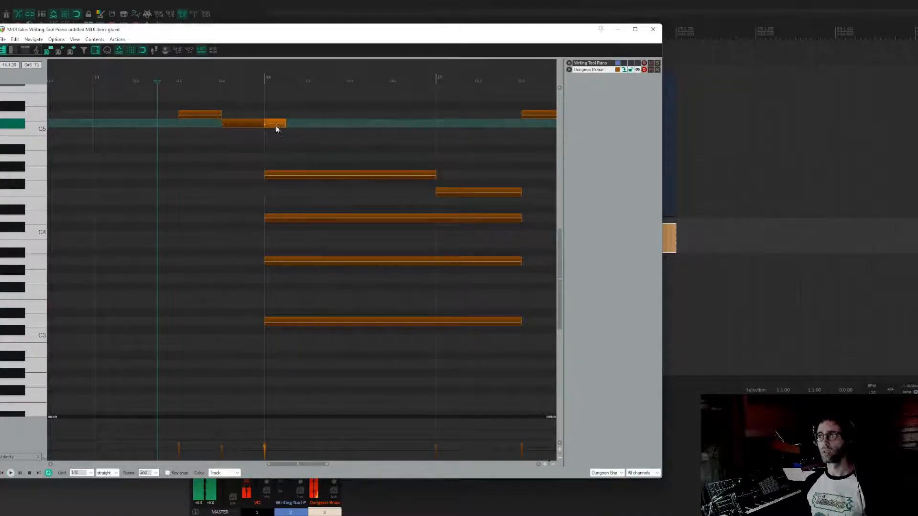
key("Delete")
left_click_drag(363, 160, 194, 231)
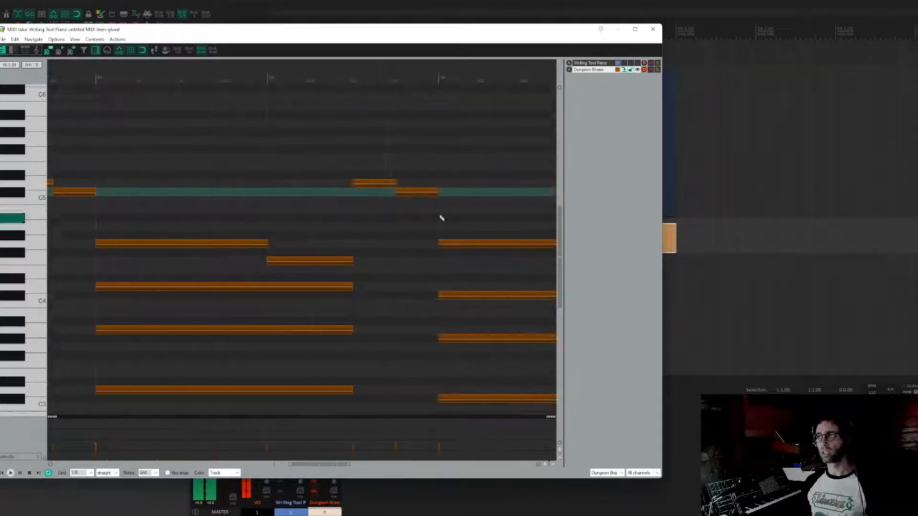
- Inspect the following brass chords and melody notes up to bar 17 and close the MIDI editor
left_click_drag(521, 188, 402, 186)
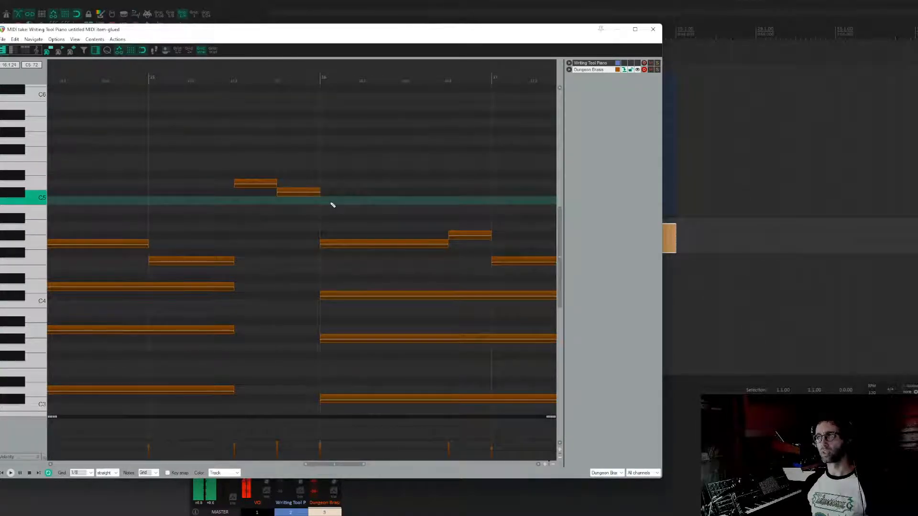
key("Escape")
left_click(455, 234)
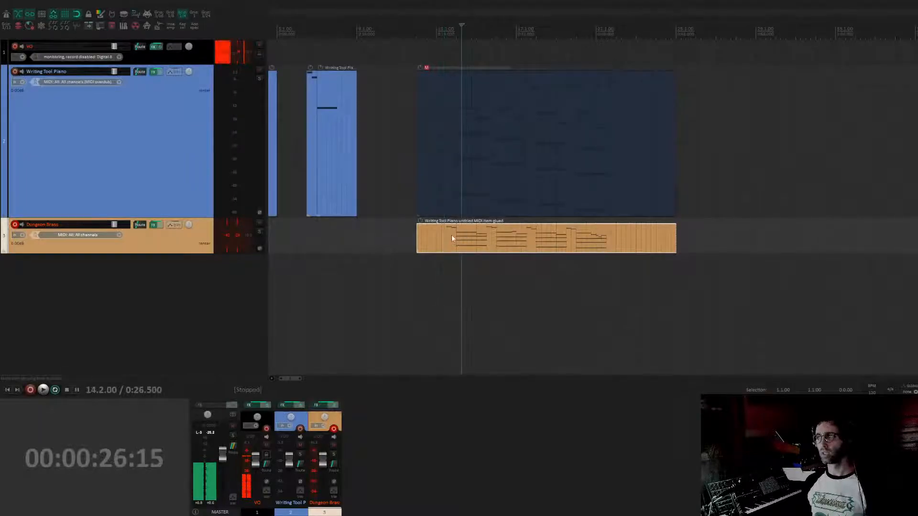
- Split the Dungeon Brass item at 13.3.00 and 21.3.00 and delete the parts before and after the phrase
left_click(443, 243)
left_click_drag(443, 243, 448, 244)
left_click(443, 243)
left_click(448, 242)
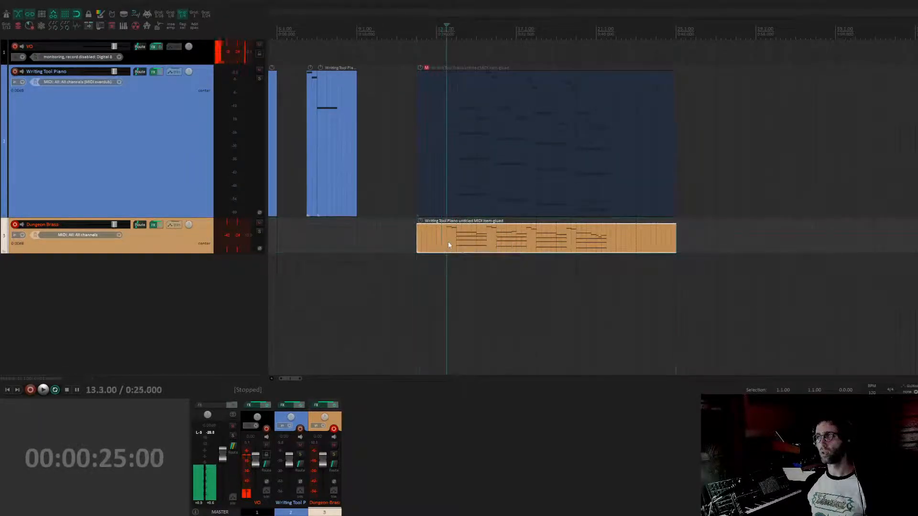
key("s")
left_click(605, 237)
key("s")
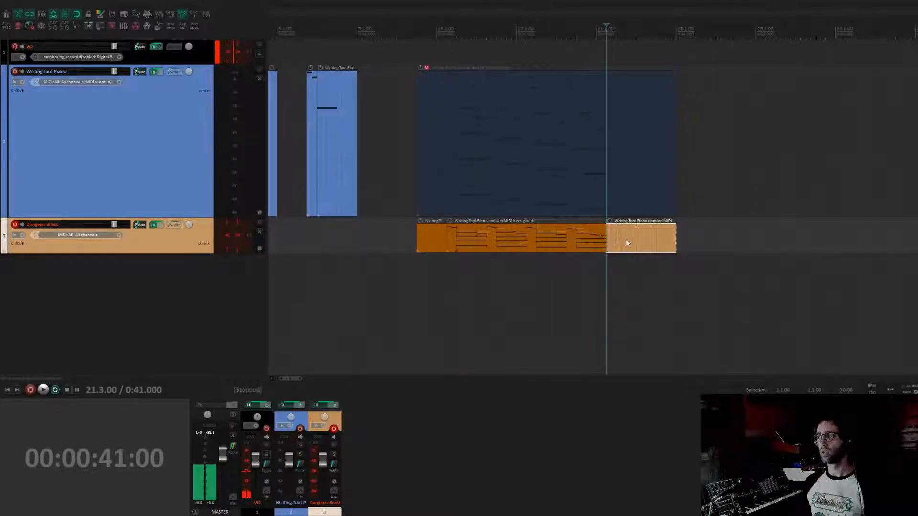
key("Delete")
left_click(430, 237)
key("Delete")
- Duplicate the trimmed brass item directly after itself, keeping only the copy's pickup by deleting everything past 22.1.00
left_click(475, 241)
key("ctrl+d")
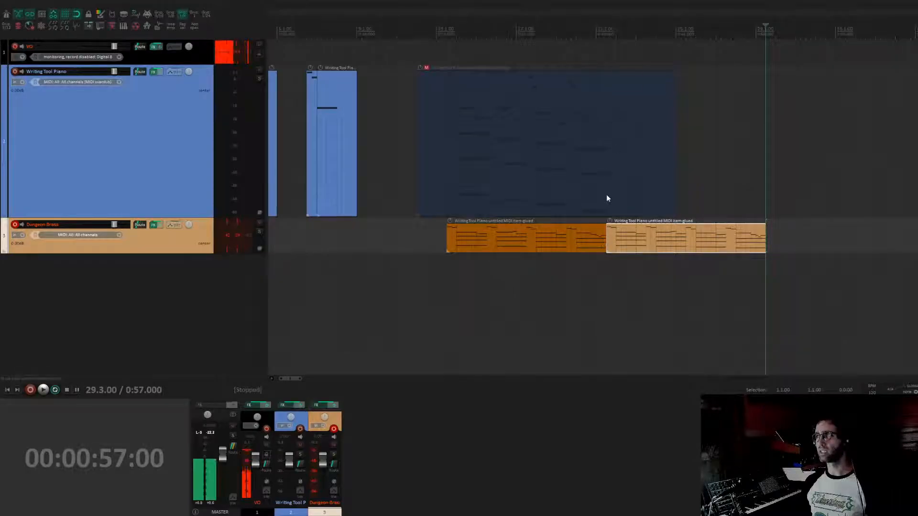
left_click_drag(615, 232, 583, 232)
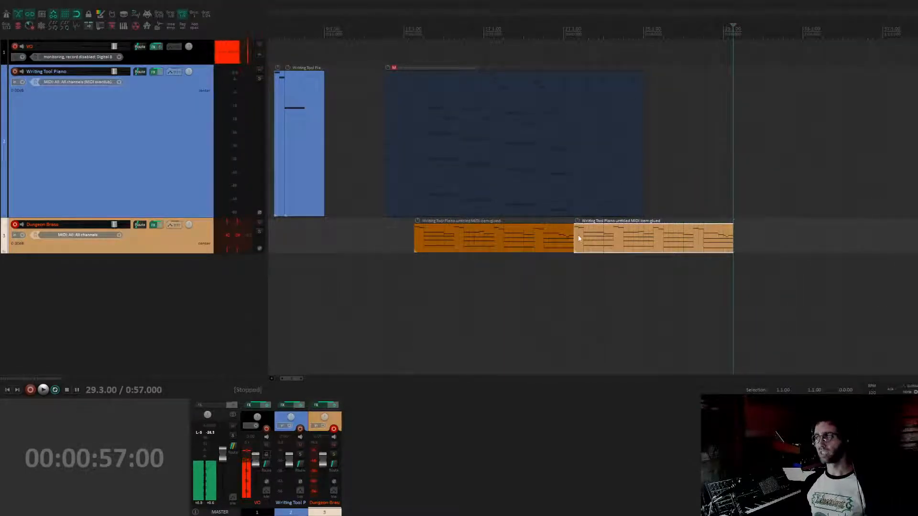
left_click(590, 234)
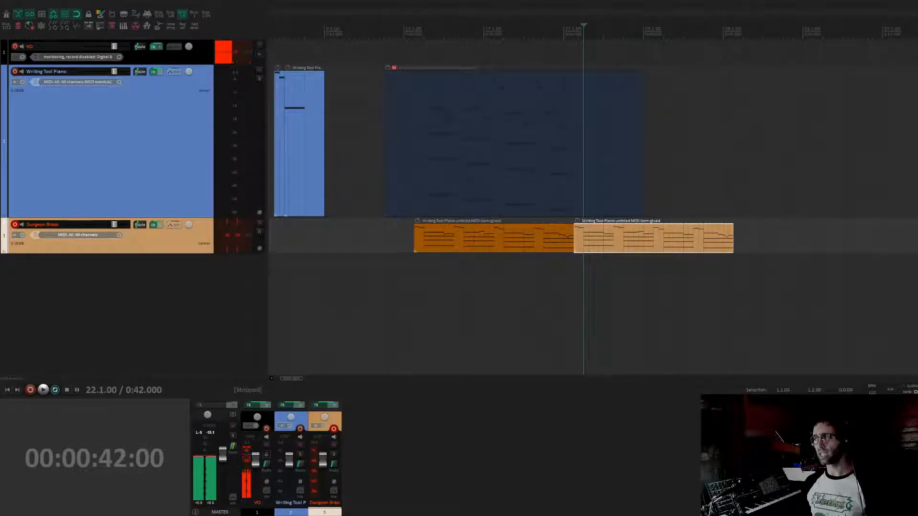
key("s")
key("Delete")
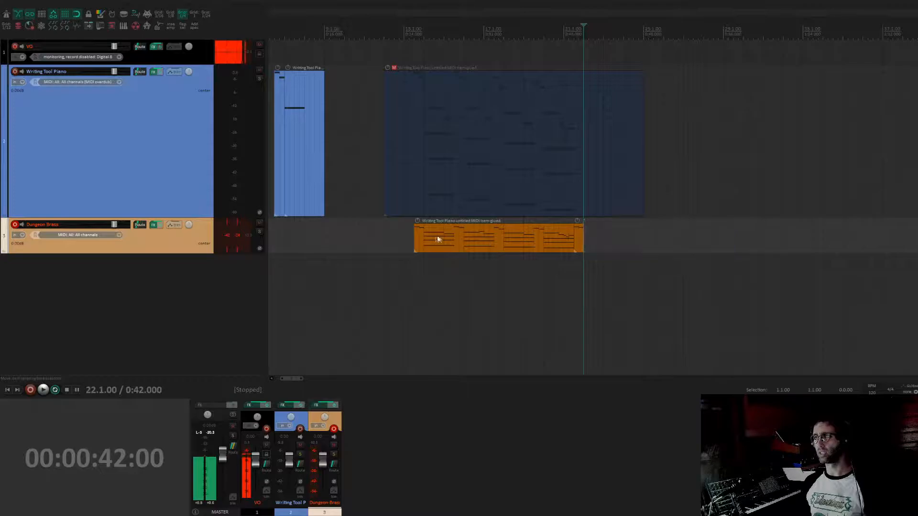
- Split the brass item at 14.1.00 and glue its longer part to the short pickup that follows it
left_click(421, 242)
left_click(423, 241)
key("s")
left_click(579, 248, "ctrl")
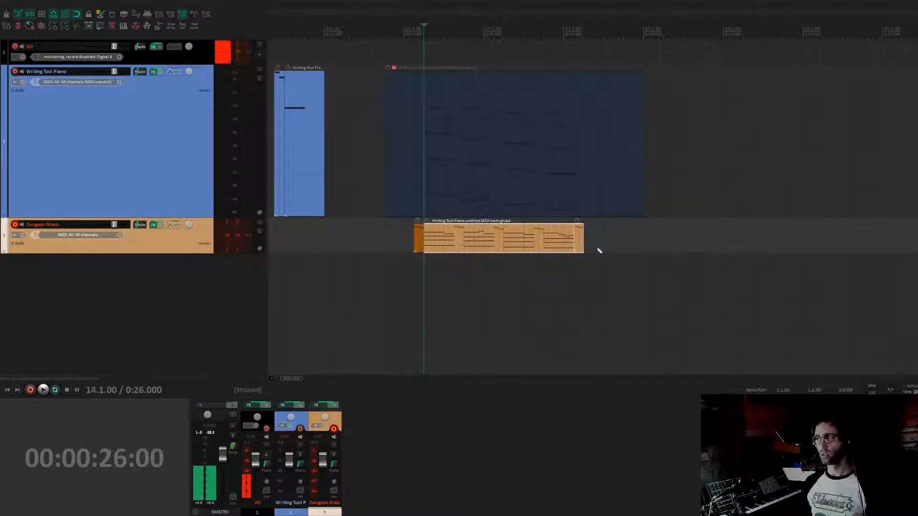
key("ctrl+shift+g")
- Duplicate the glued brass item directly after itself on the Dungeon Brass track
left_click(543, 243)
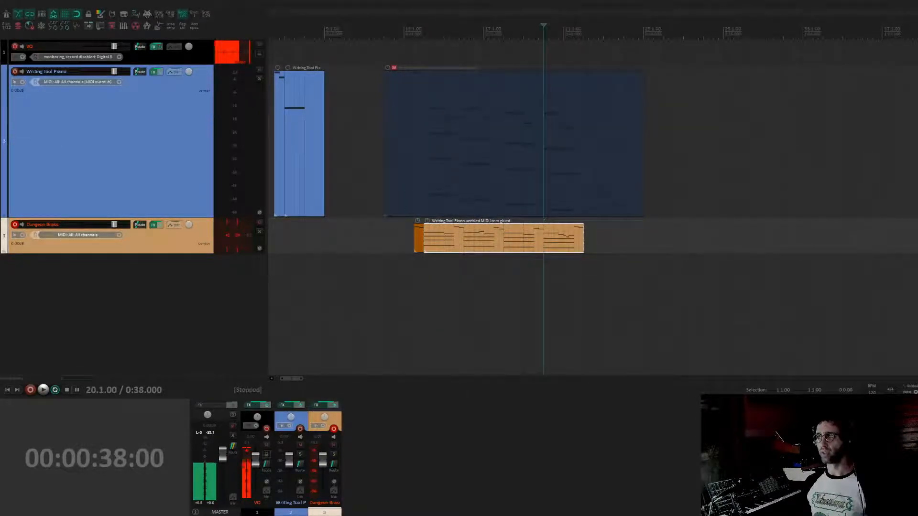
left_click(430, 237)
left_click(426, 237)
scroll(424, 236, "up", 4)
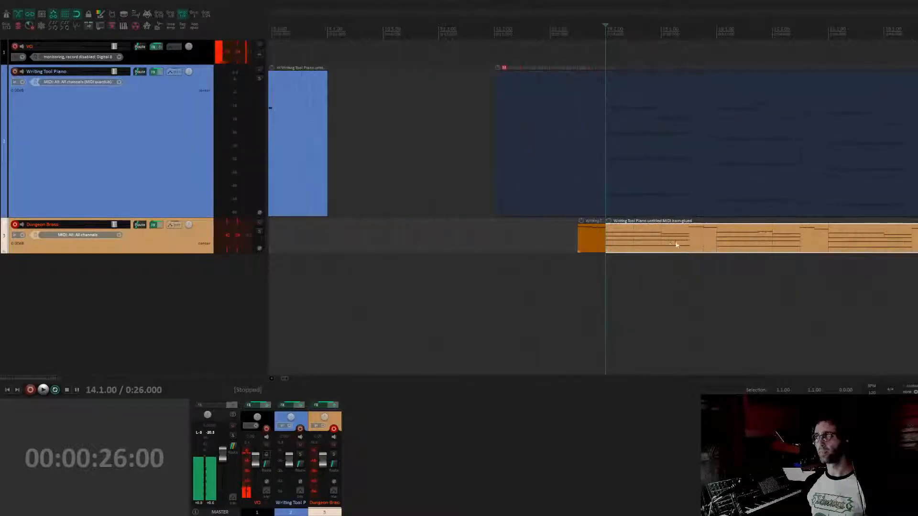
left_click(448, 245)
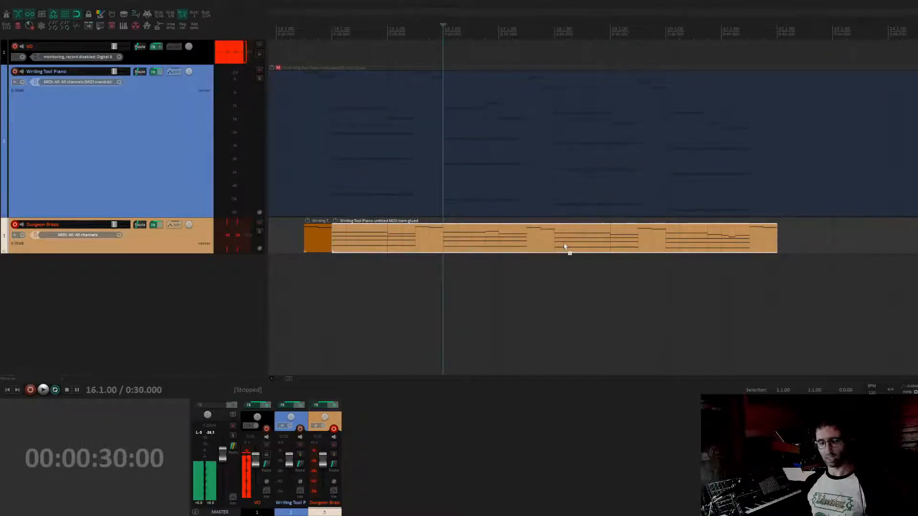
scroll(567, 250, "down", 4)
key("ctrl+d")
left_click(678, 232)
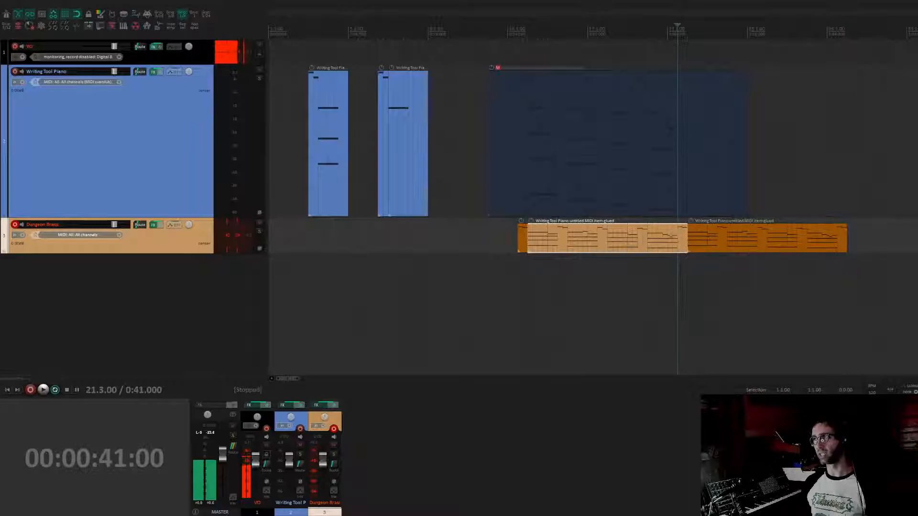
- Select both glued brass items and play the repeated phrase from 13.4.00
left_click(567, 239)
left_click(523, 241)
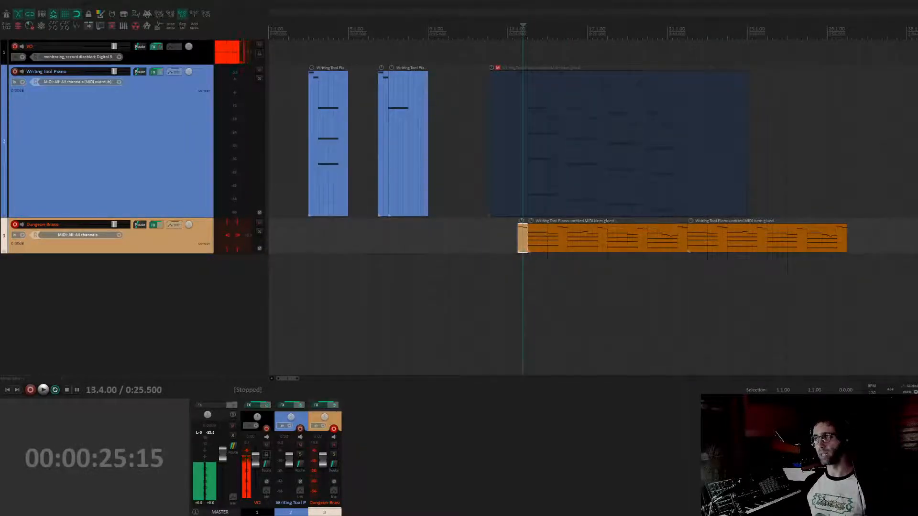
scroll(532, 218, "right", 3)
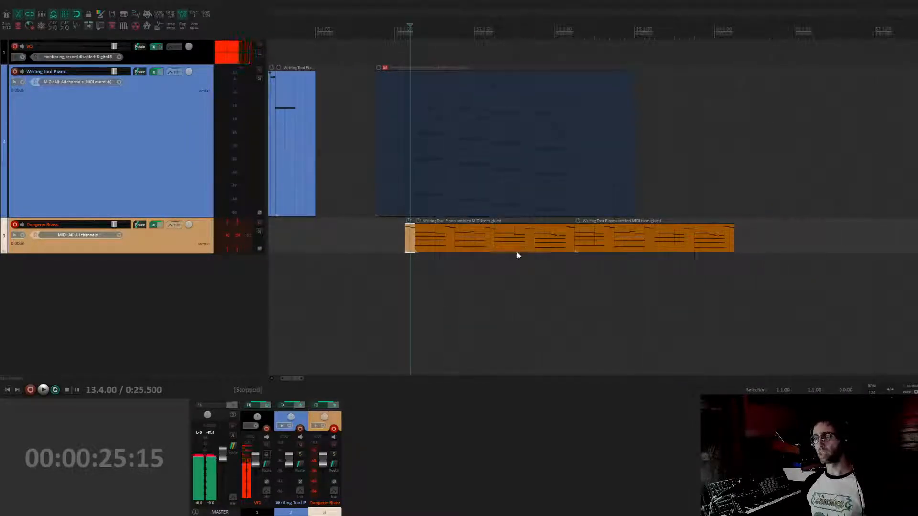
left_click_drag(530, 275, 635, 237)
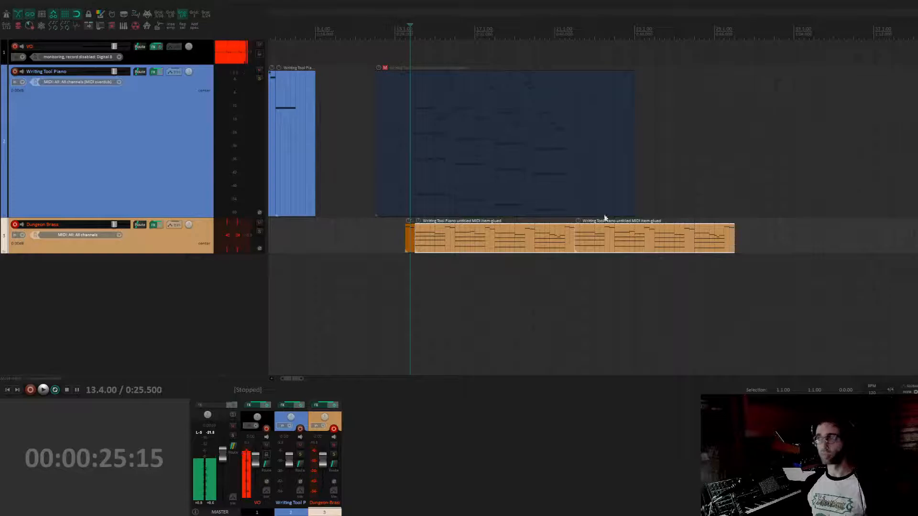
scroll(605, 218, "right", 1)
key("space")
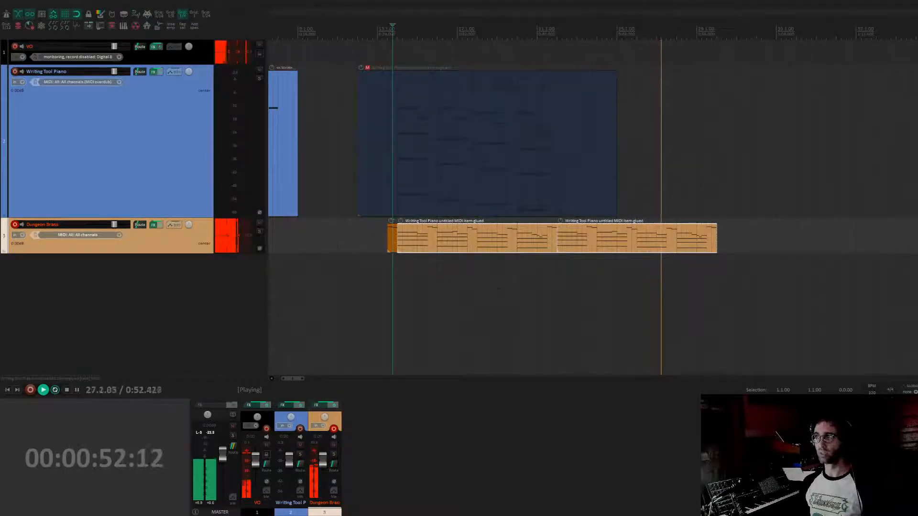
scroll(799, 181, "right", 3)
key("space")
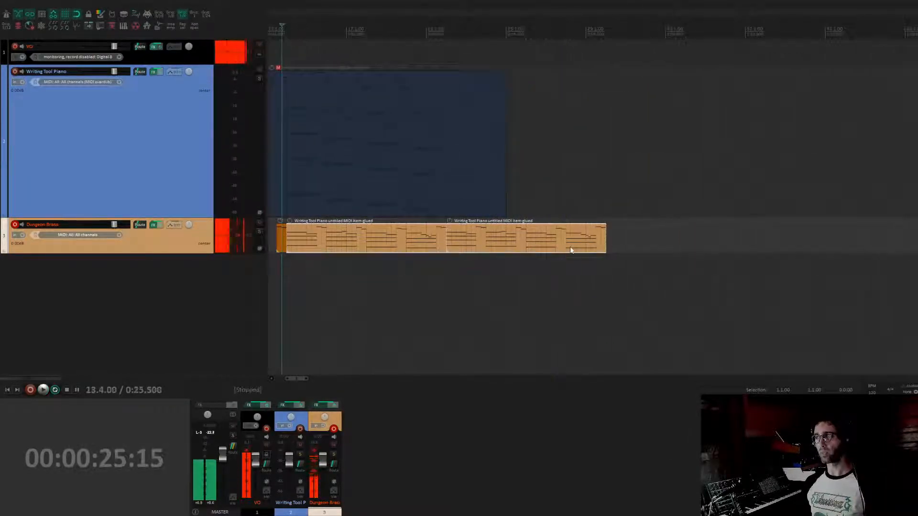
left_click(570, 251)
left_click_drag(606, 237, 754, 236)
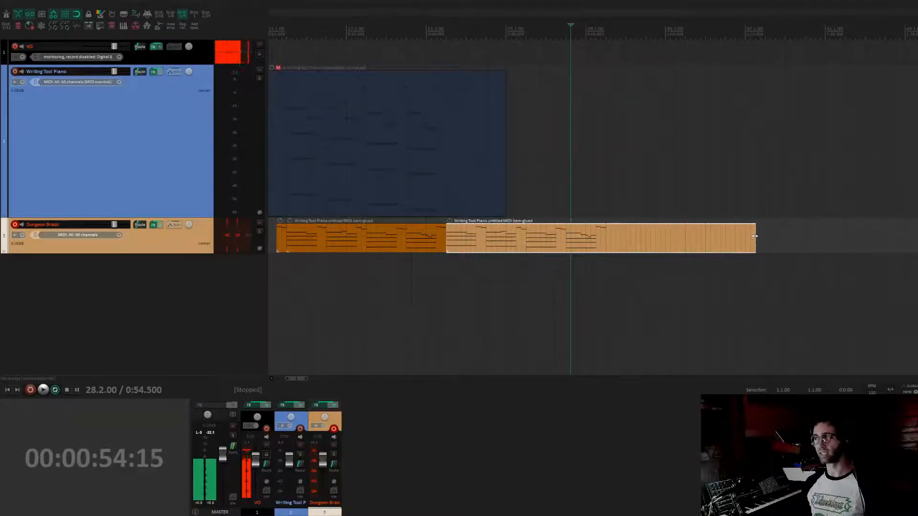
key("ctrl+z")
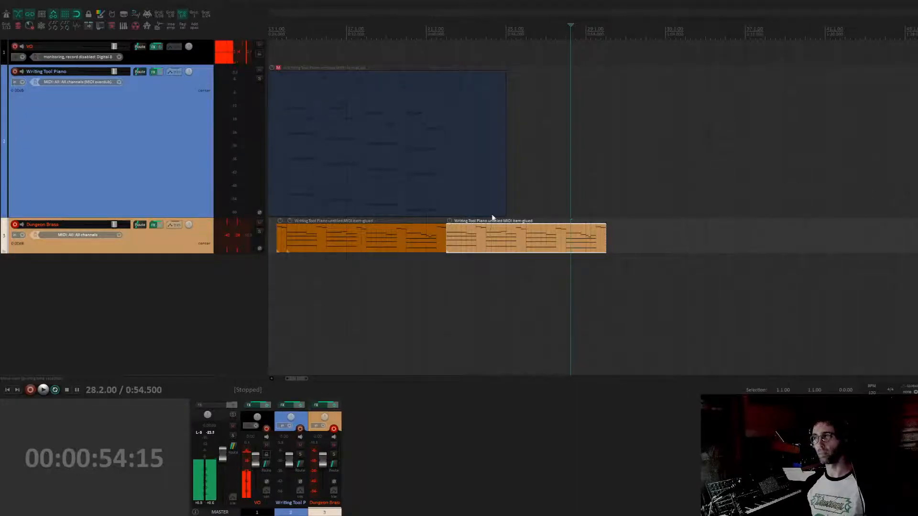
- Open the first glued brass item in the MIDI editor to look at its ending, and close the editor
left_click(428, 239)
left_click(448, 231)
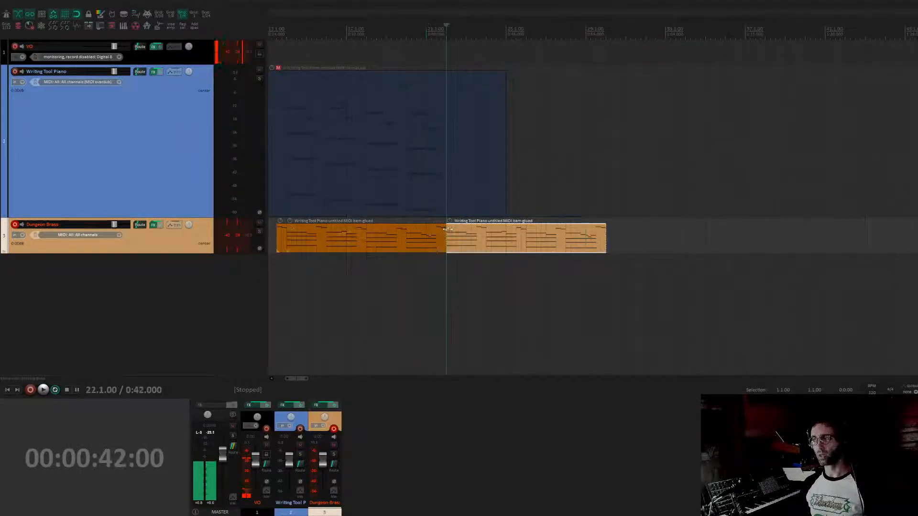
left_click(430, 239)
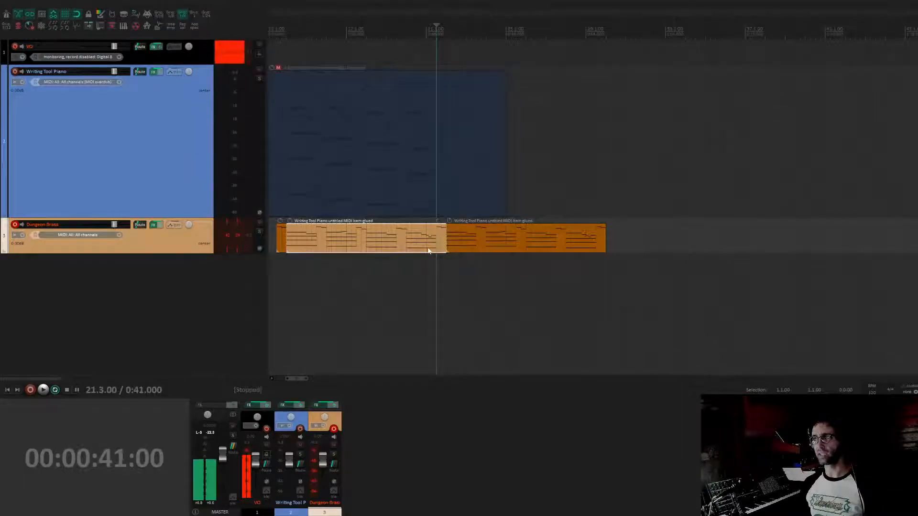
double_click(430, 231)
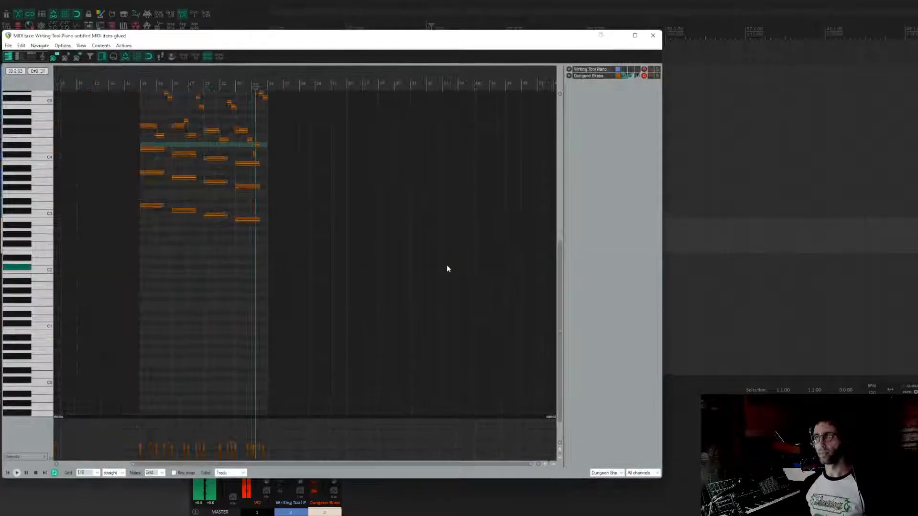
key("Escape")
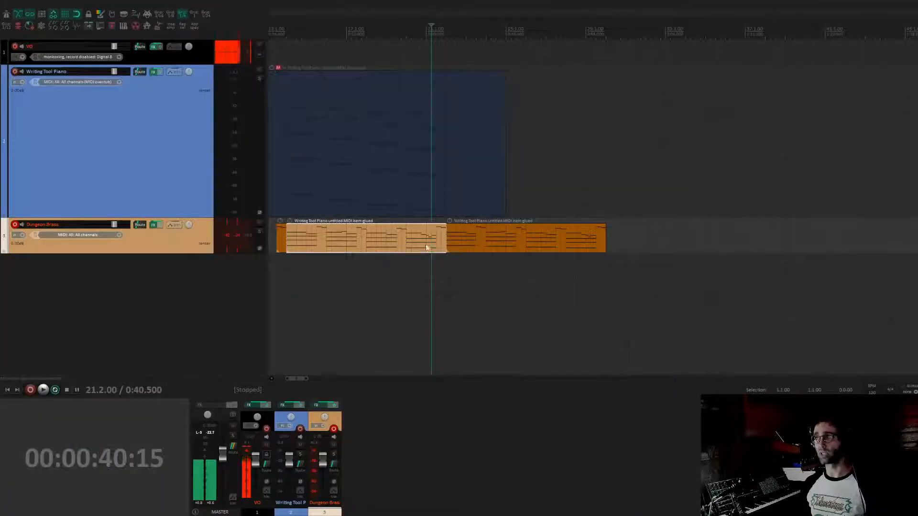
- Duplicate both glued brass items and move the copies along the Dungeon Brass track to start at bar 37
left_click(527, 233)
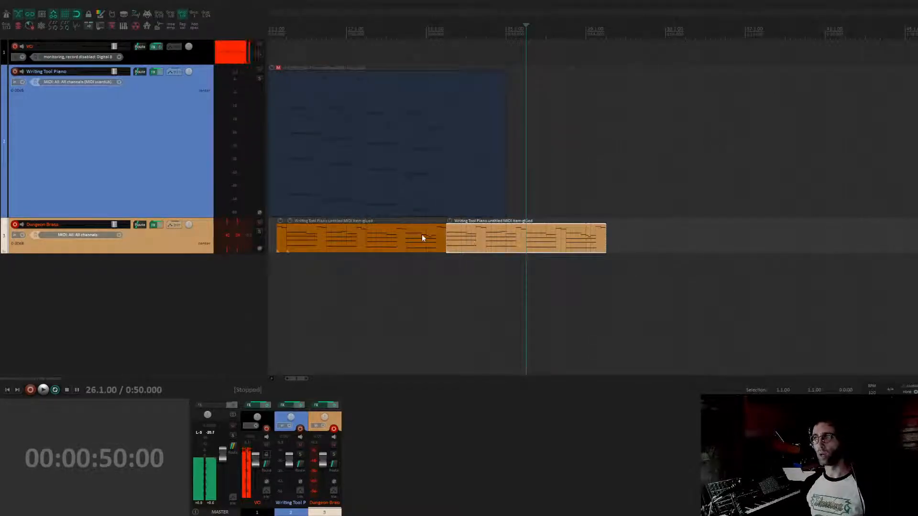
left_click(552, 237)
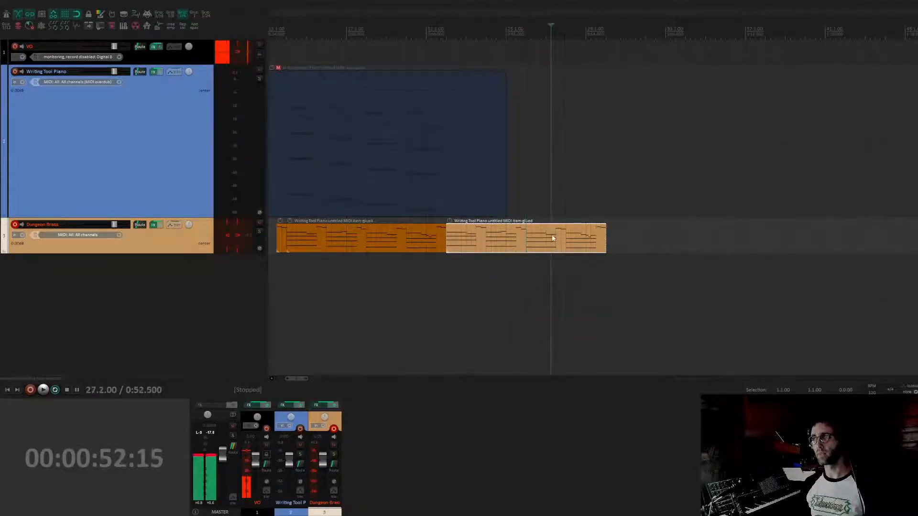
scroll(498, 243, "down", 3)
scroll(478, 242, "right", 4)
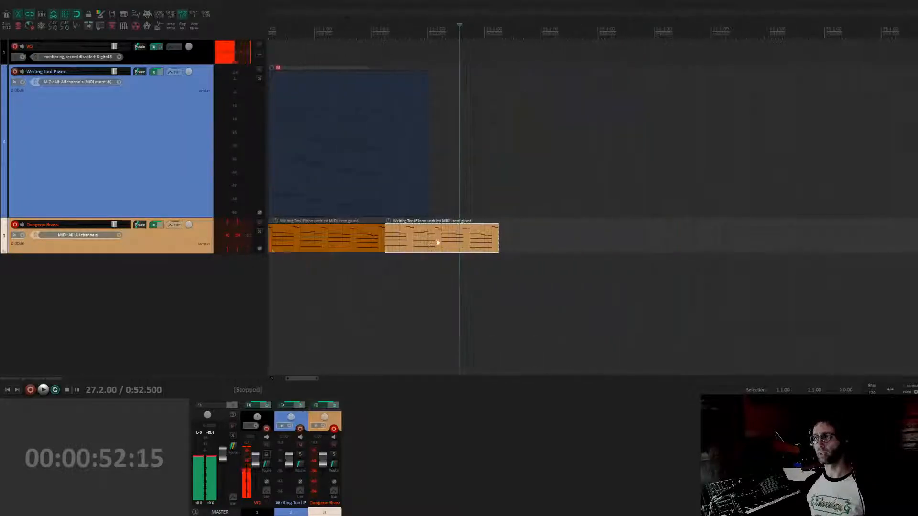
left_click(356, 240, "ctrl")
key("ctrl+d")
left_click_drag(552, 237, 651, 237)
scroll(709, 233, "left", 4)
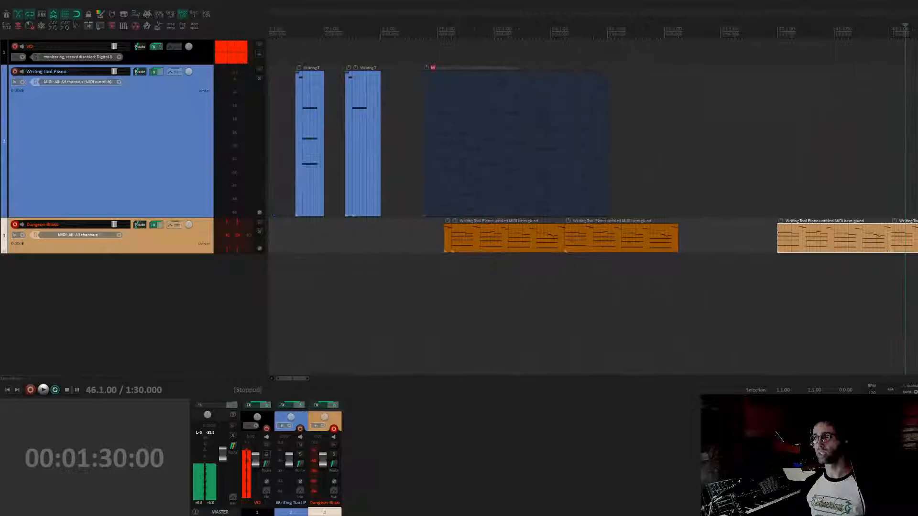
scroll(719, 209, "right", 2)
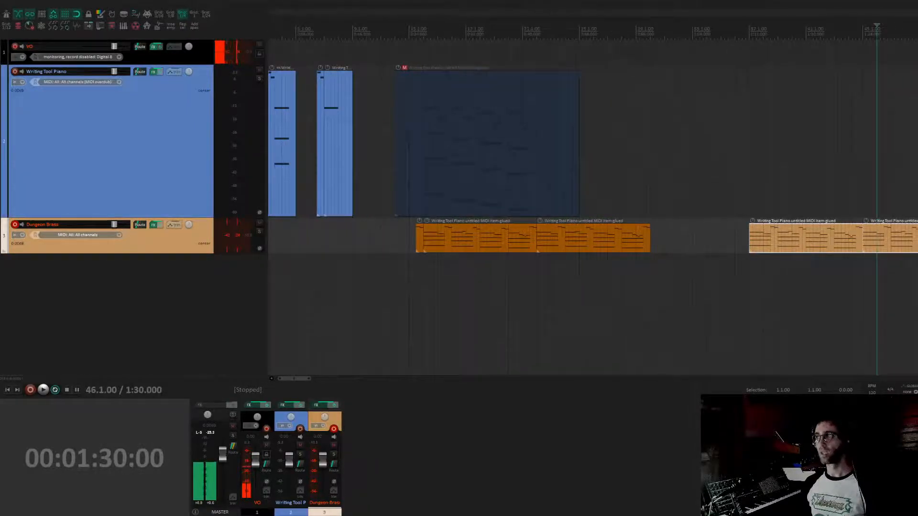
scroll(388, 187, "right", 4)
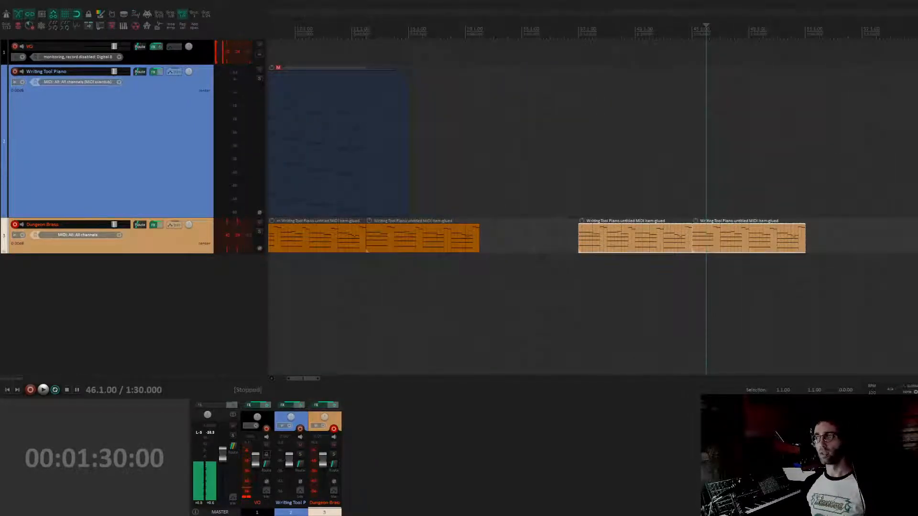
scroll(592, 148, "down", 4)
scroll(467, 148, "up", 3)
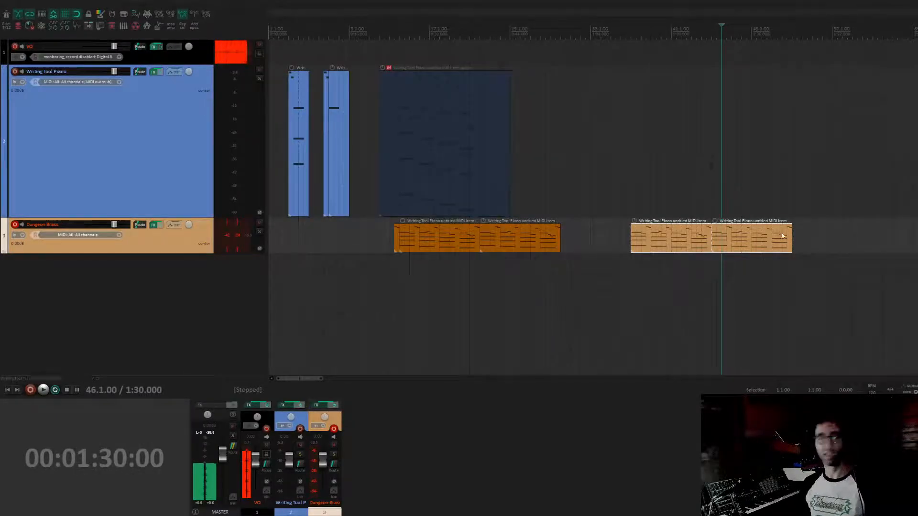
- Open the first copied brass item in the MIDI editor and play its closing bars from bar 43
left_click(707, 242)
left_click(759, 248, "shift")
double_click(701, 241)
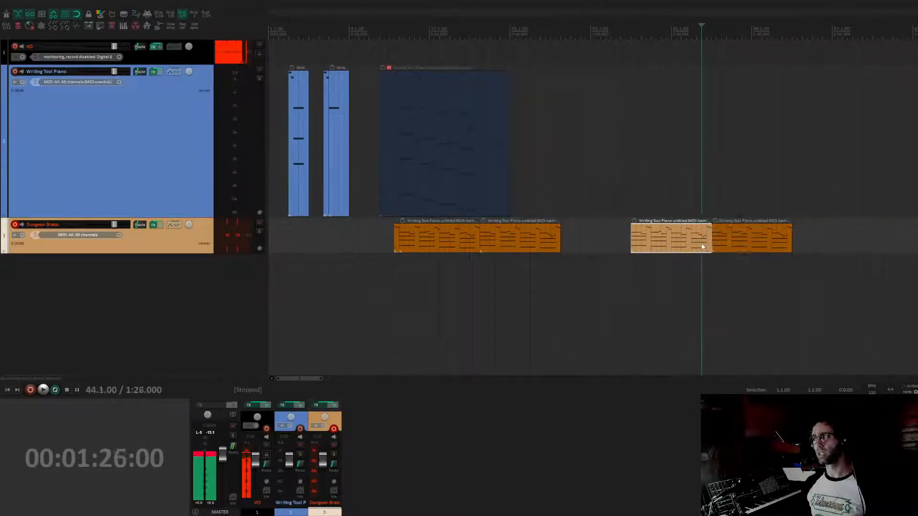
scroll(320, 251, "up", 5)
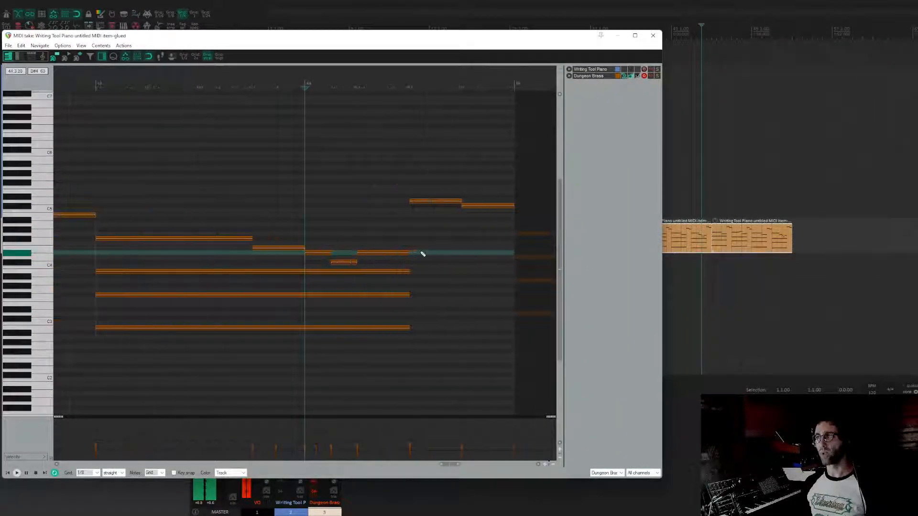
left_click_drag(452, 126, 514, 216)
left_click_drag(516, 216, 455, 205)
left_click_drag(298, 198, 311, 194)
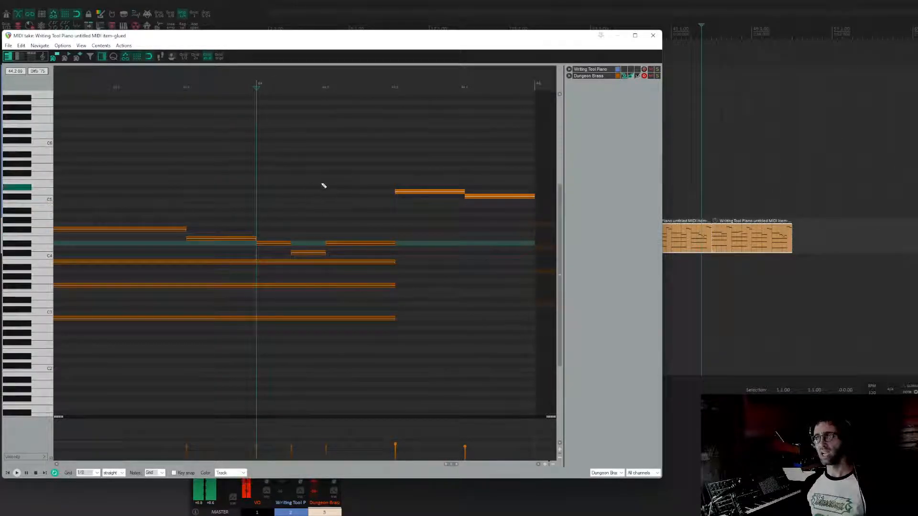
scroll(317, 181, "left", 3)
left_click(283, 95)
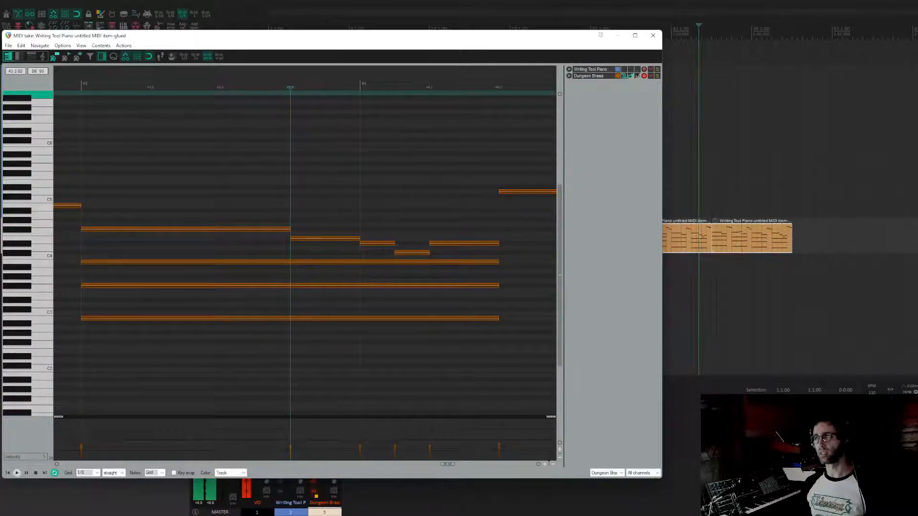
left_click(260, 76)
key("space")
key("space")
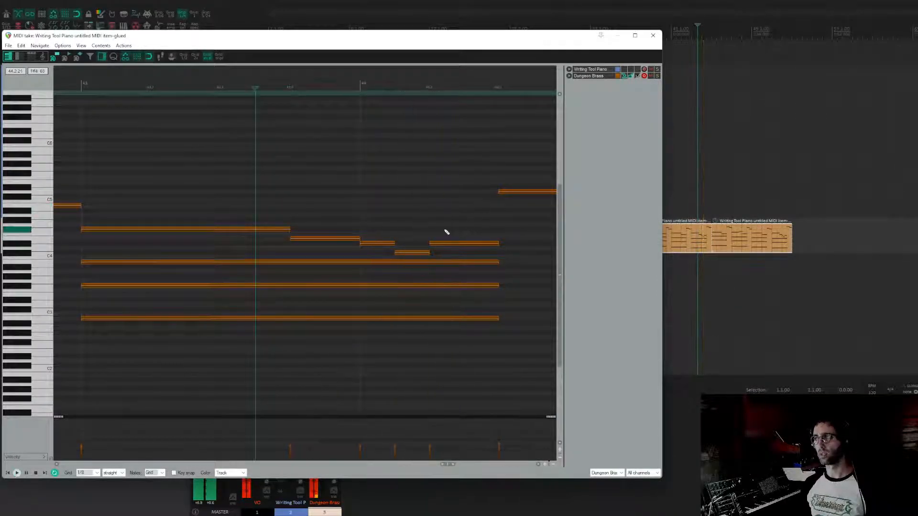
- Shorten the D#4 at 44.2, continue it with rising E4, F#4 and G#4 notes, and delete the high note above them at 44.3
left_click_drag(448, 231, 375, 209)
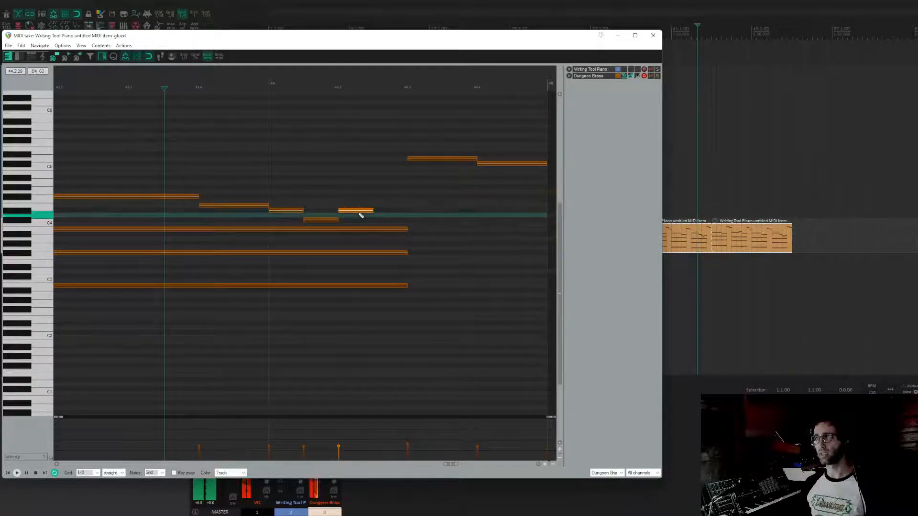
left_click(359, 214)
left_click(353, 207)
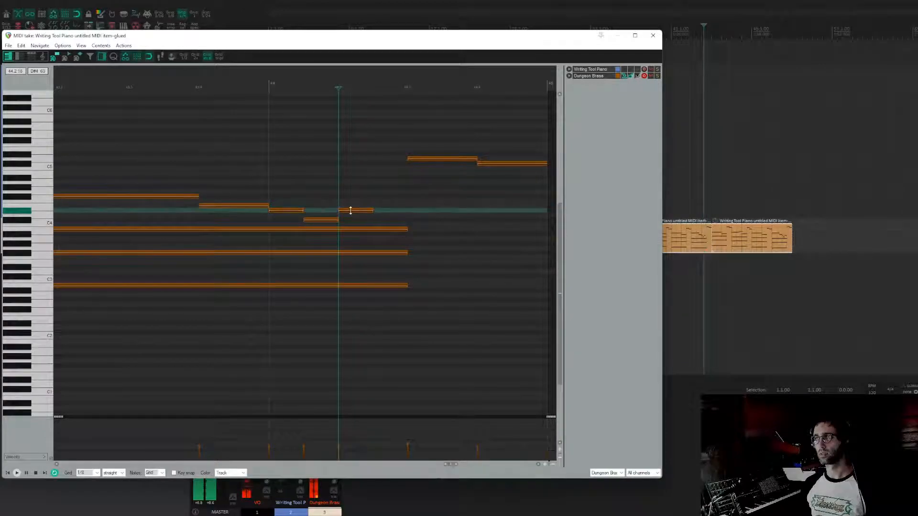
left_click(388, 208)
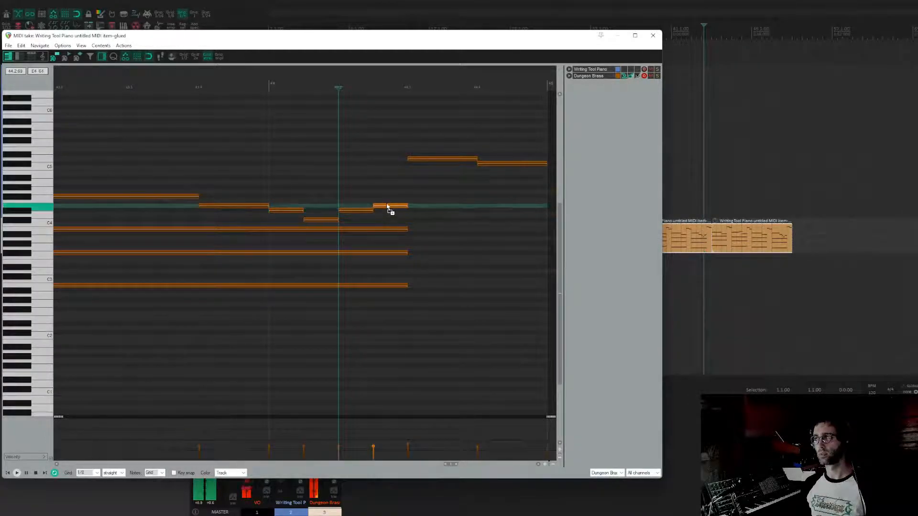
left_click(422, 197)
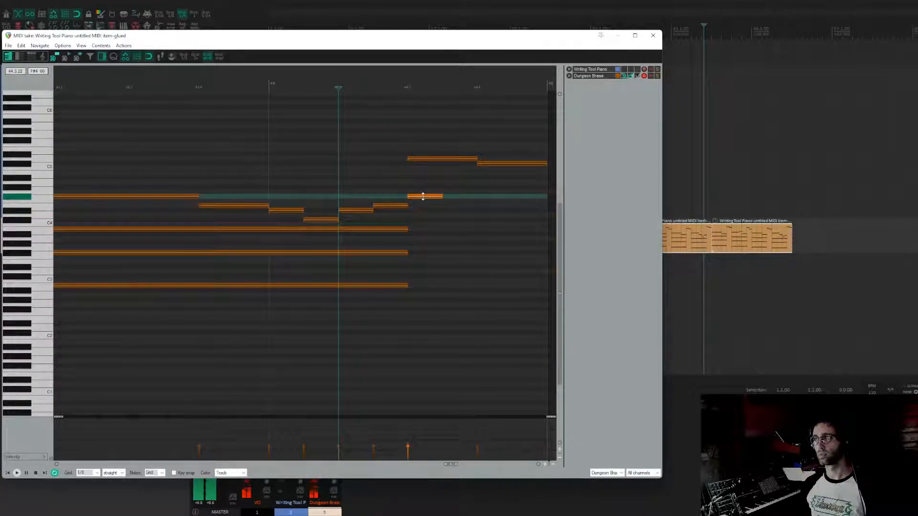
left_click(475, 188)
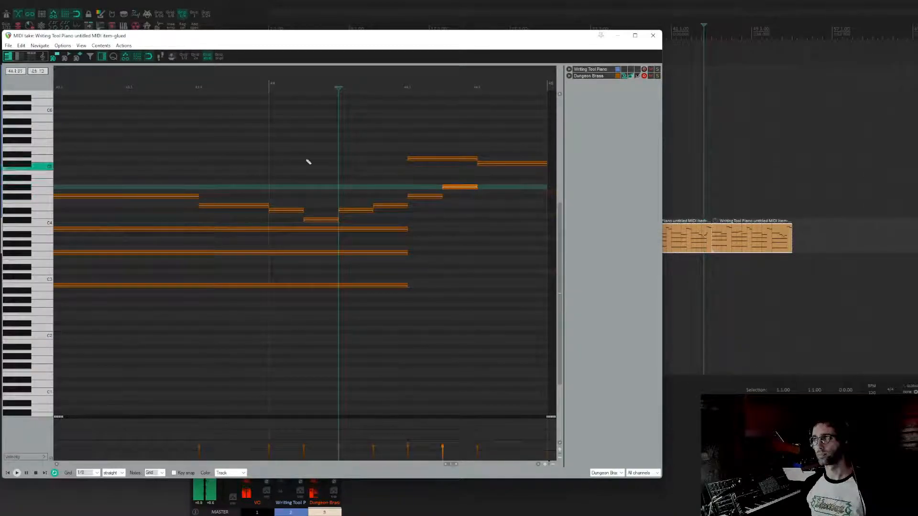
left_click(206, 153)
double_click(441, 158)
- Play the reworked ending from 43.4, and again from just before the two high notes leading into bar 43
key("space")
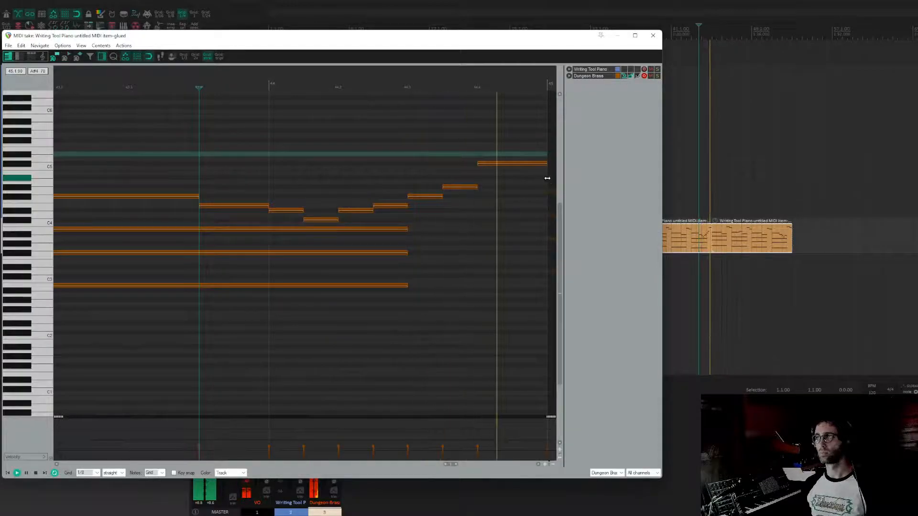
key("space")
scroll(500, 188, "down", 3)
left_click_drag(222, 192, 261, 210)
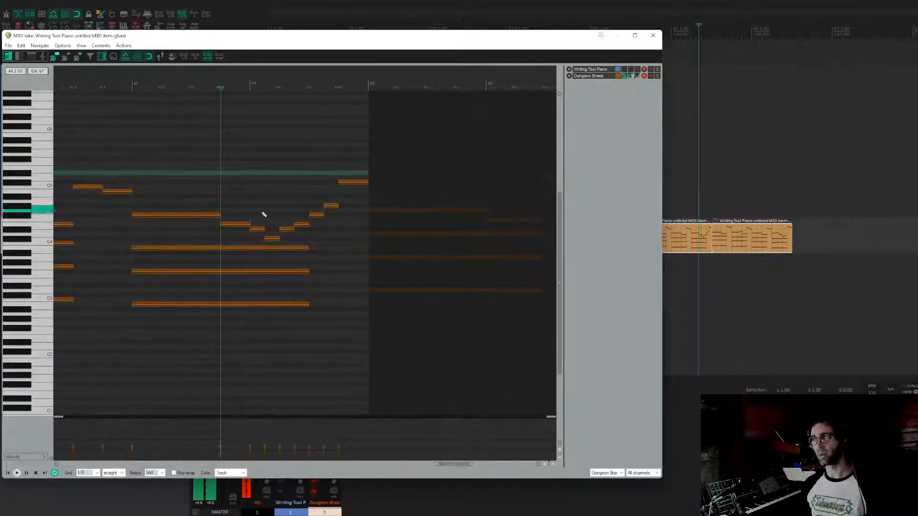
left_click(73, 78)
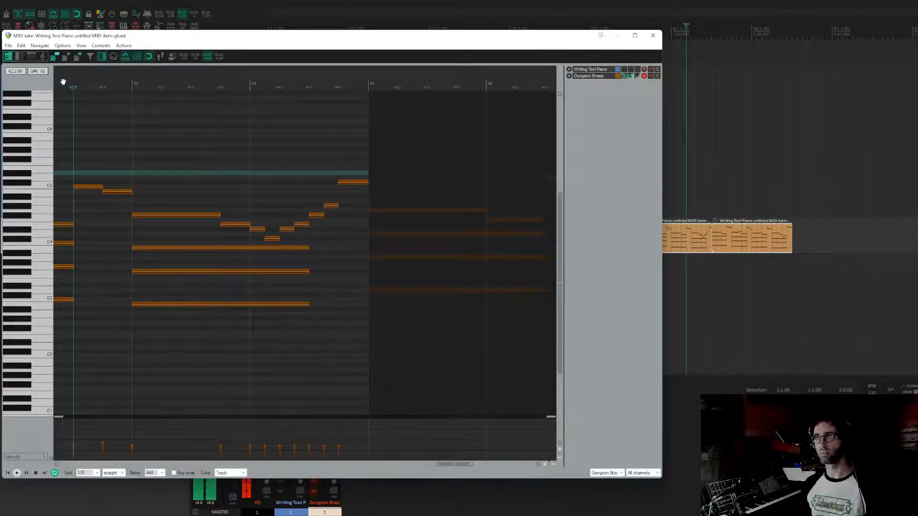
left_click(63, 81)
key("space")
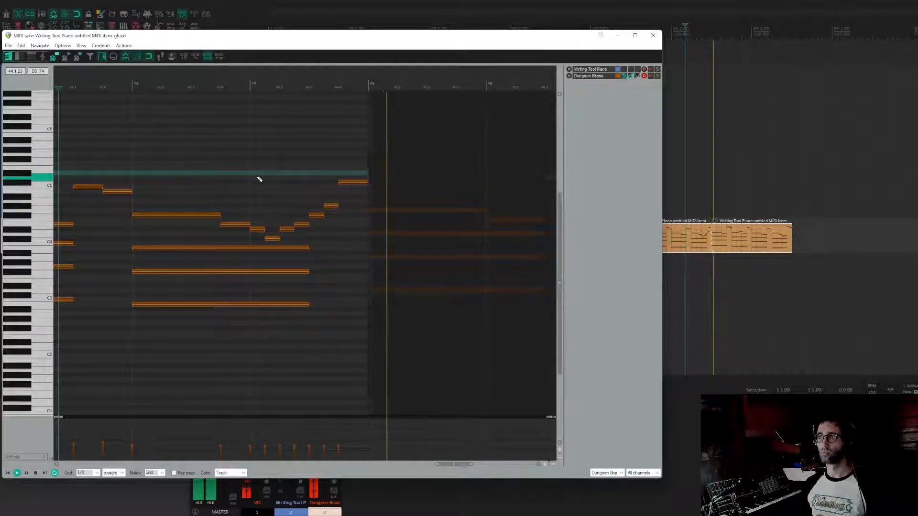
key("space")
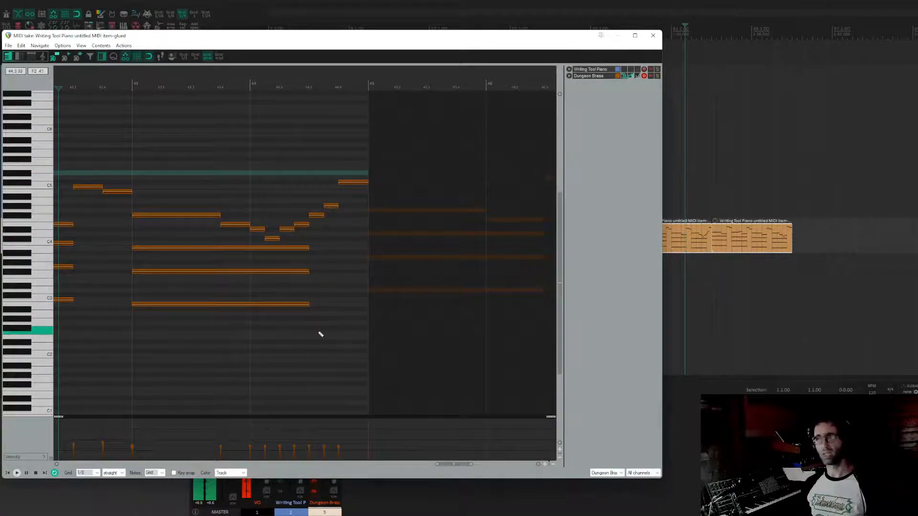
- Extend the rising run with A4 and B4 notes across 44.4 and remove the long high note above them
left_click(342, 215)
scroll(343, 215, "up", 6)
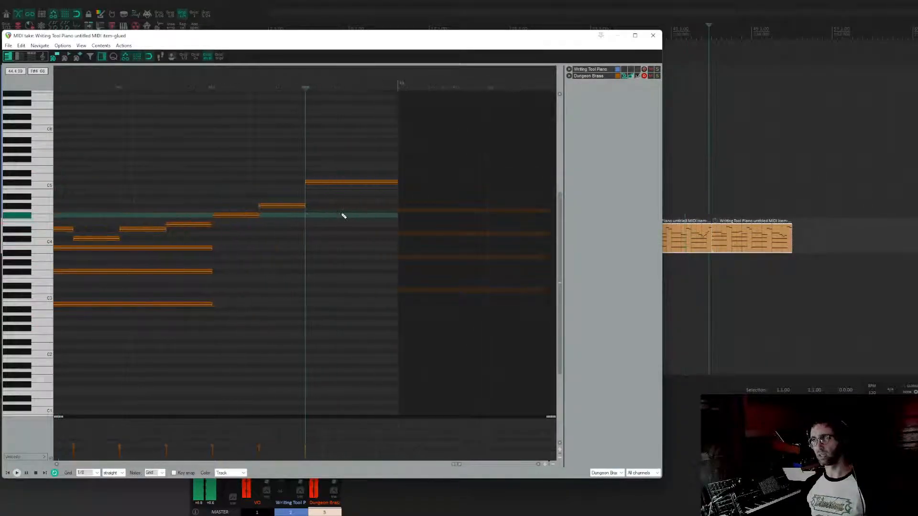
left_click_drag(293, 171, 363, 202)
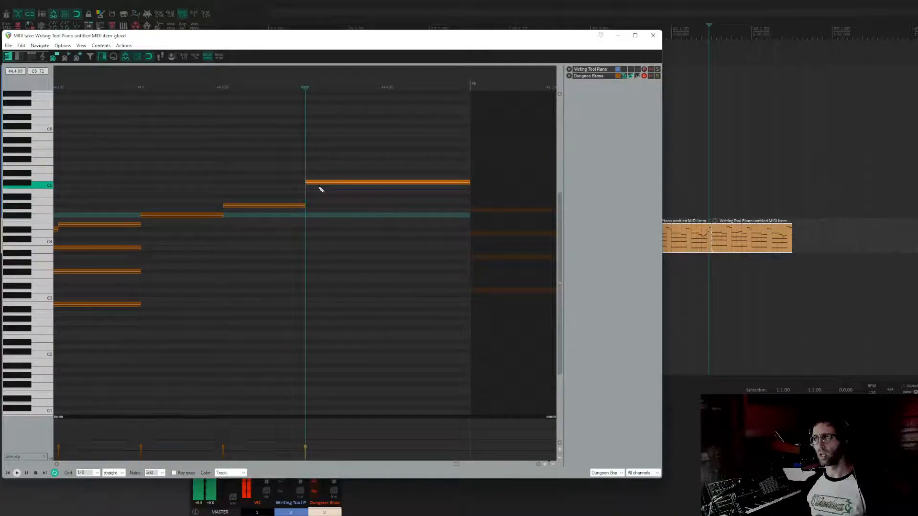
left_click(300, 206)
left_click_drag(300, 207, 422, 197)
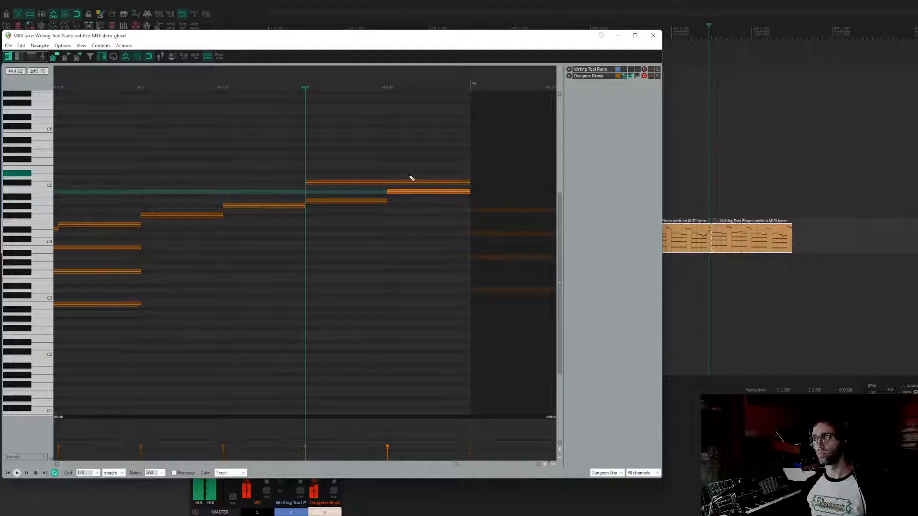
- Play the extended run from 43.4.50 and close the MIDI editor
scroll(426, 188, "down", 4)
left_click(201, 87)
key("space")
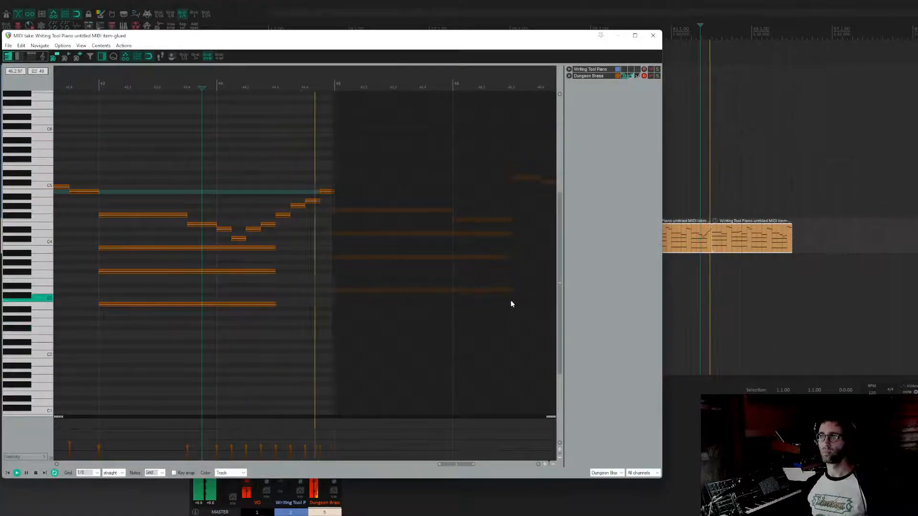
key("space")
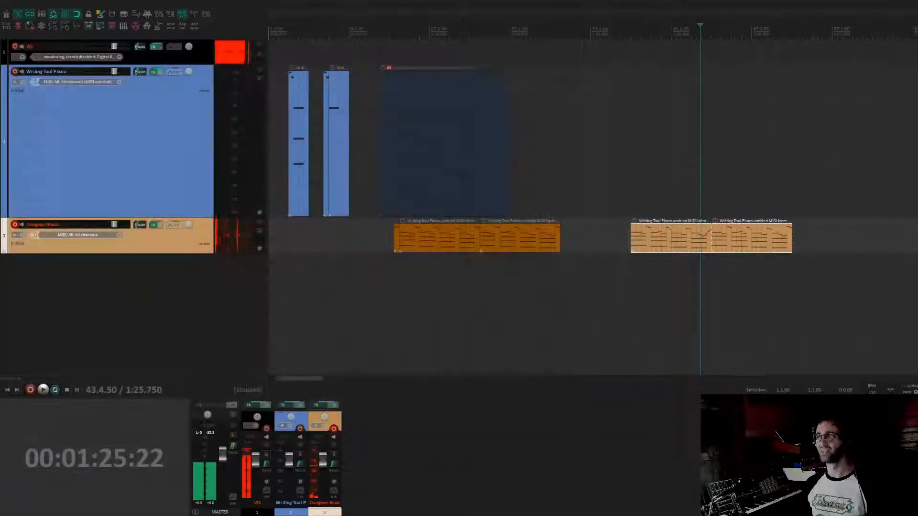
- Play the copied brass items from 40.3.00 to hear the new run leading into the second copy
left_click(671, 296)
left_click(667, 297)
key("space")
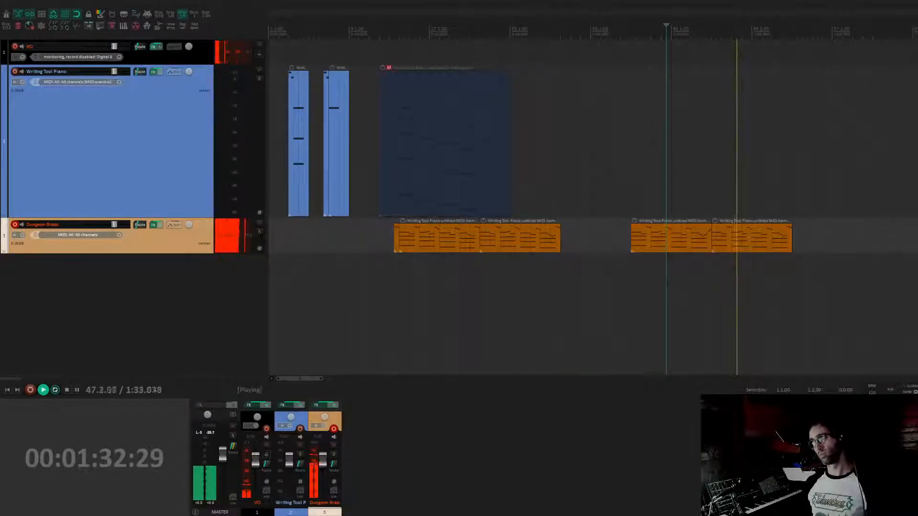
key("space")
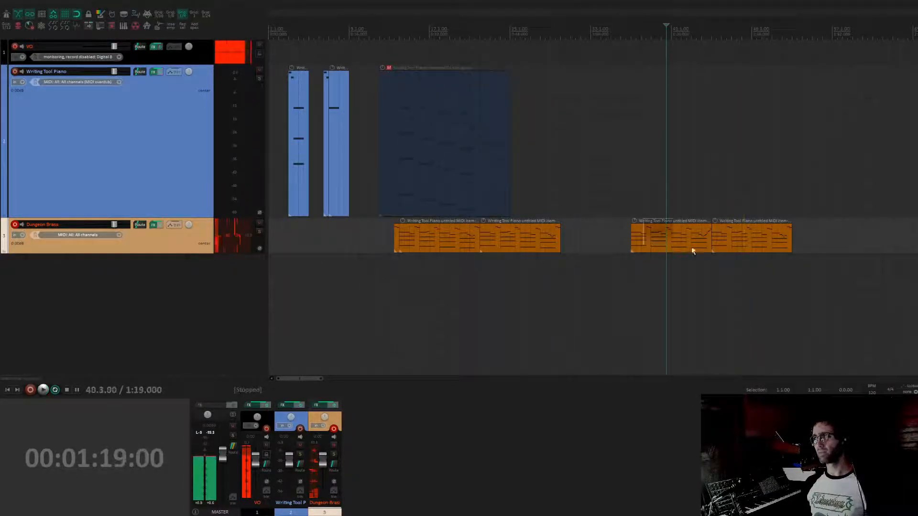
left_click(674, 232)
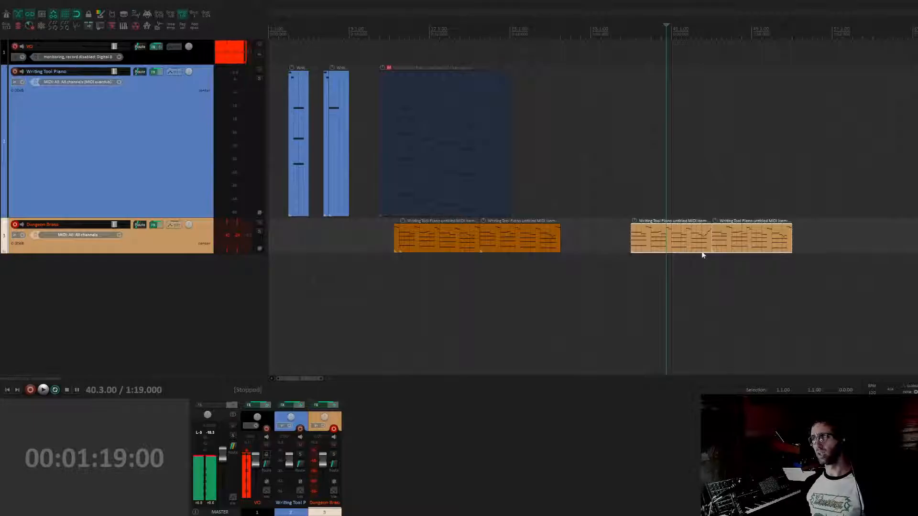
left_click(484, 234)
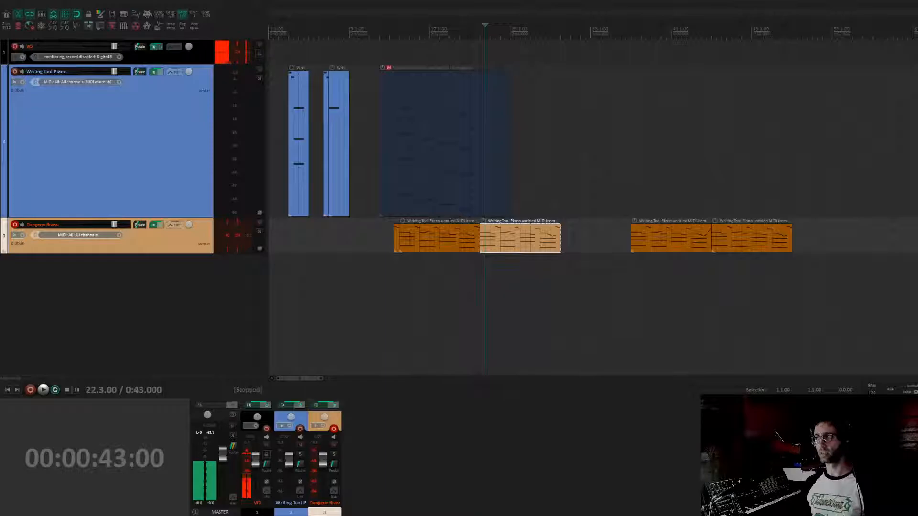
left_click(418, 229)
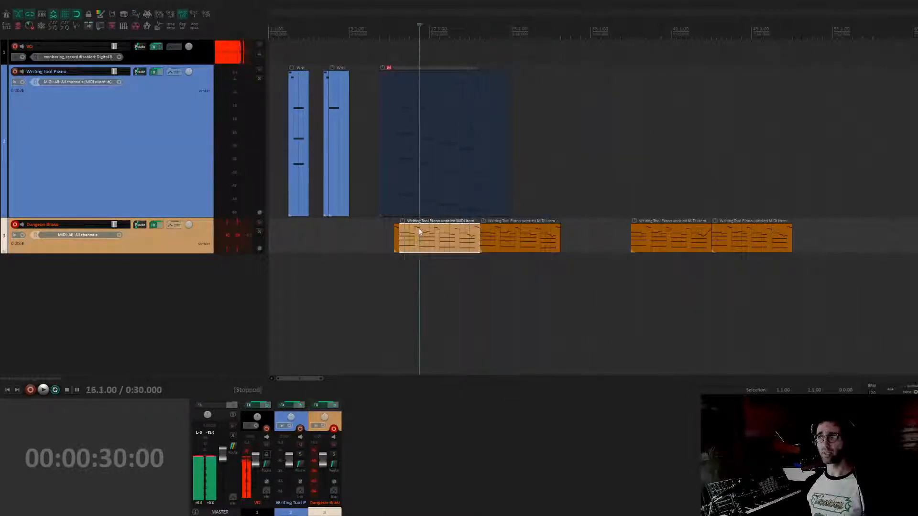
left_click(401, 240)
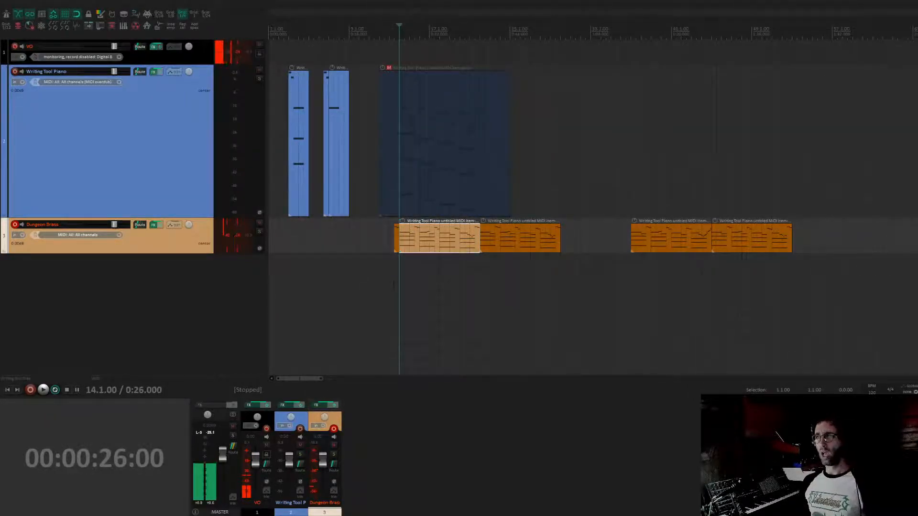
- Open the first original brass item in the MIDI editor, examine its high two-note answers, and close the editor
double_click(427, 241)
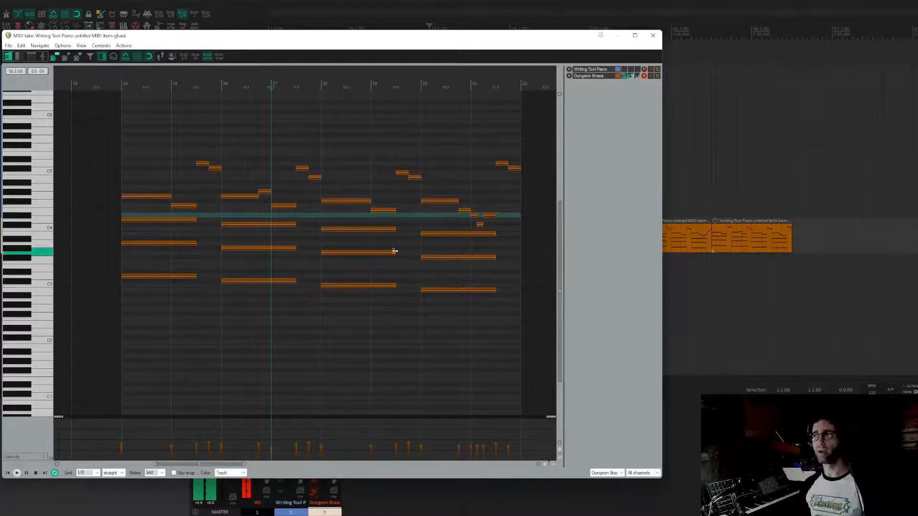
scroll(420, 217, "up", 2)
scroll(416, 222, "down", 3)
left_click_drag(205, 147, 415, 179)
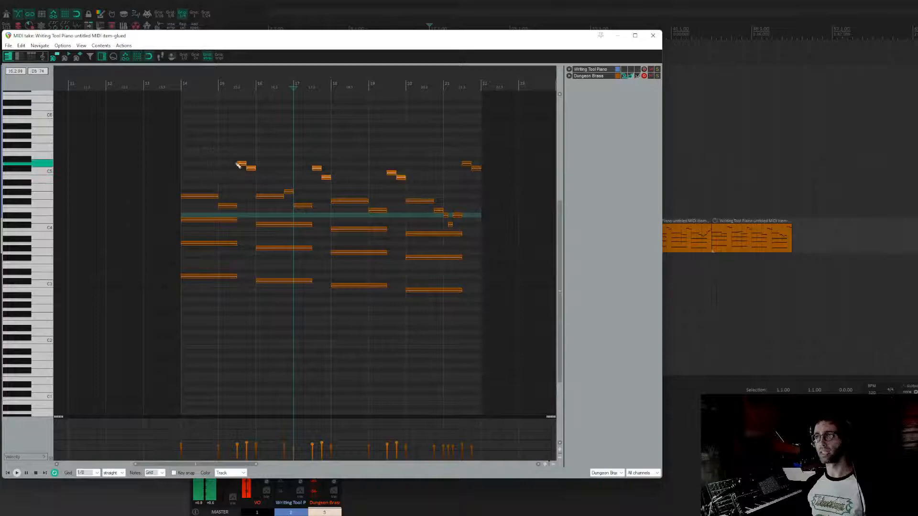
left_click_drag(236, 157, 352, 177)
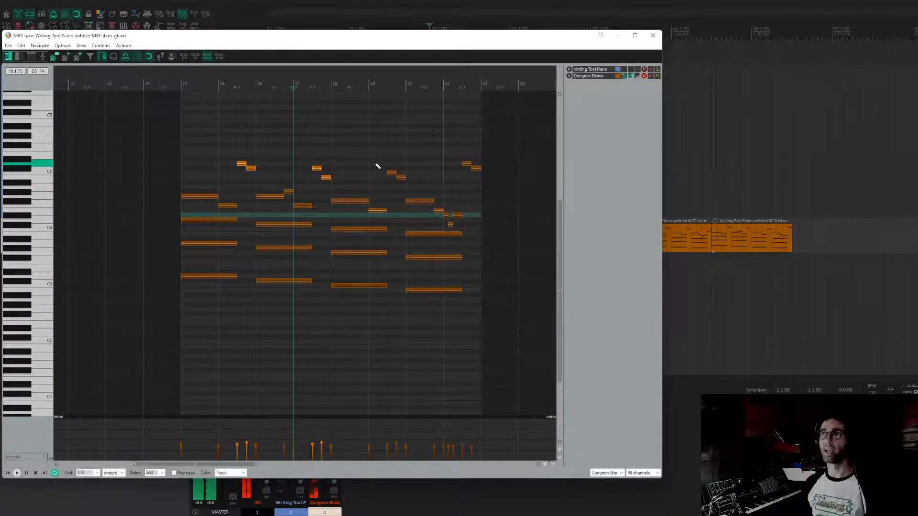
key("Escape")
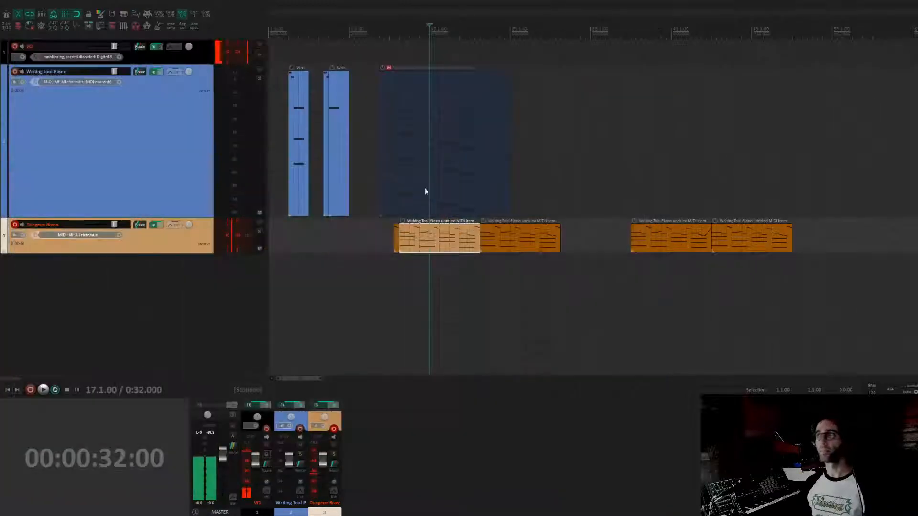
- Reopen the first original brass item at its ending and lower the high note at 21.3 to G4
double_click(470, 236)
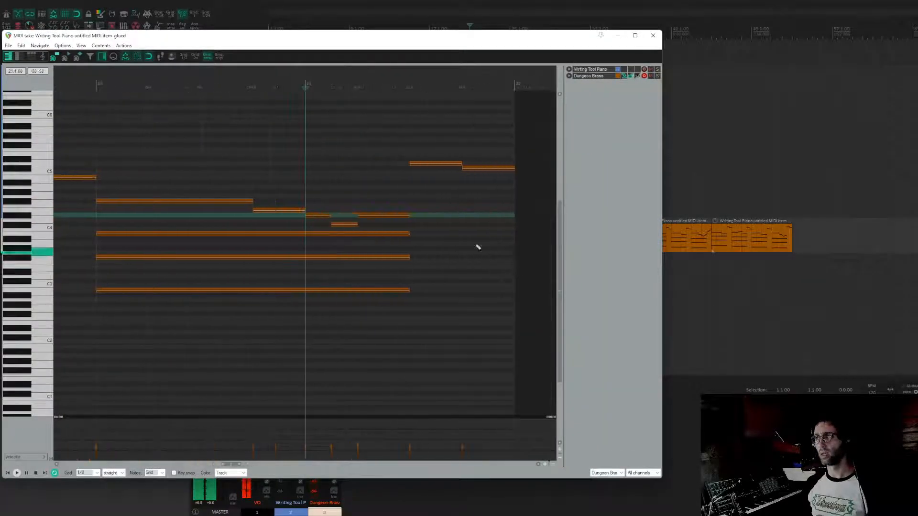
left_click(421, 165)
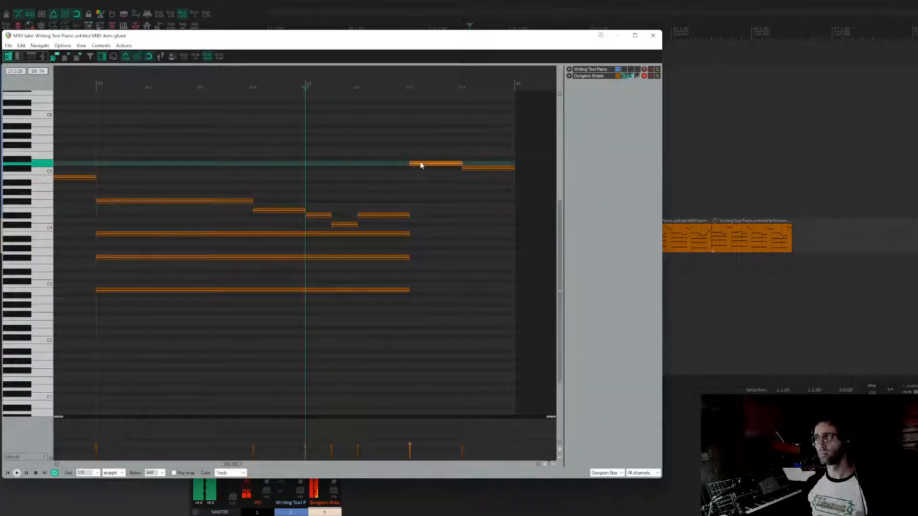
left_click_drag(421, 167, 427, 201)
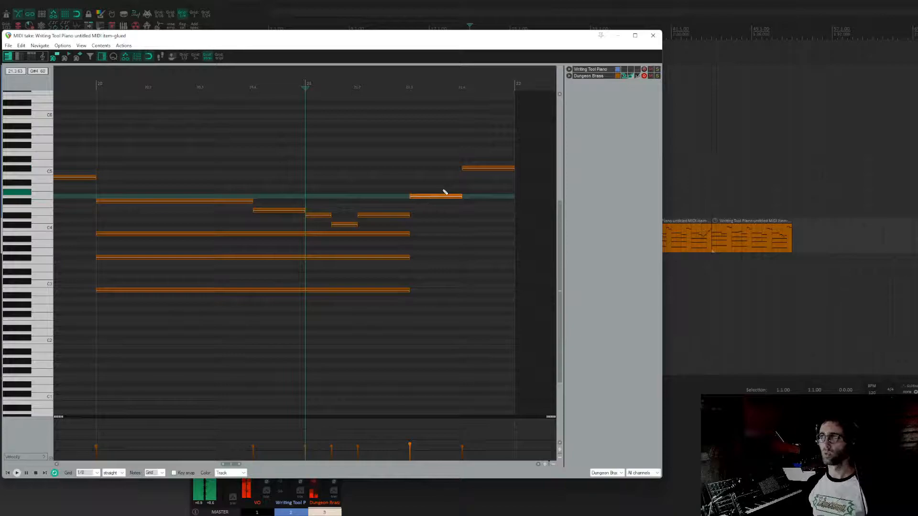
- Shorten the D#4 at 21.2, add an F4 directly after it, and lower the item's last note to G#4
mouse_move(411, 216)
left_mouse_down()
mouse_move(383, 215)
mouse_move(394, 208)
left_mouse_up()
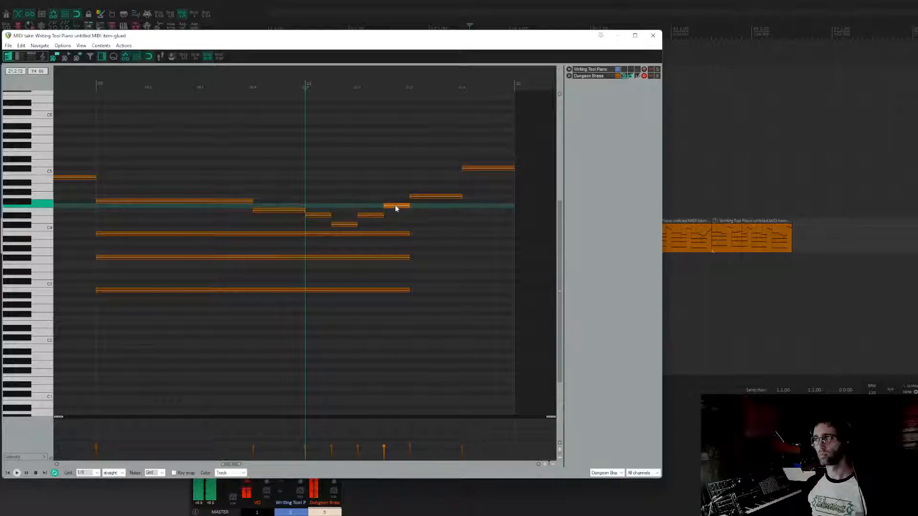
left_click(433, 196)
left_click_drag(480, 167, 485, 193)
scroll(484, 193, "down", 2)
scroll(485, 191, "down", 1)
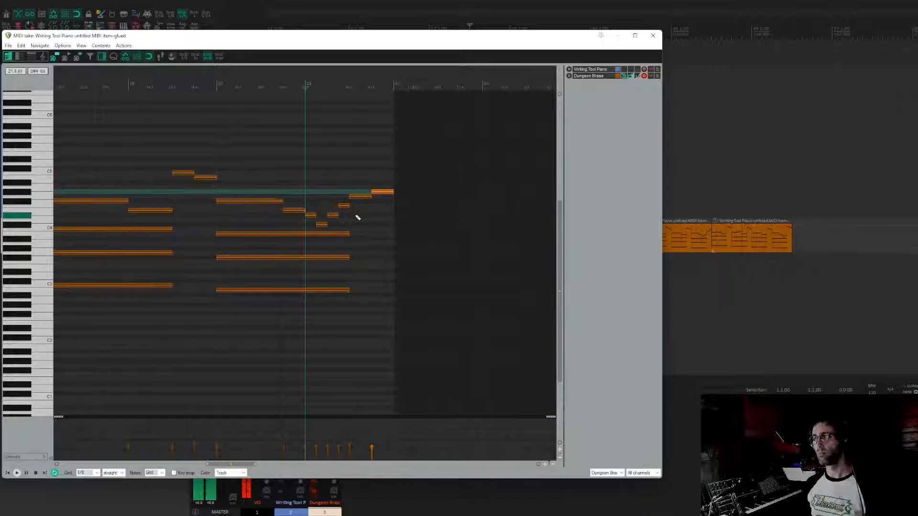
- Close the MIDI editor and delete the second original brass item from the Dungeon Brass track
key("Escape")
left_click(486, 243)
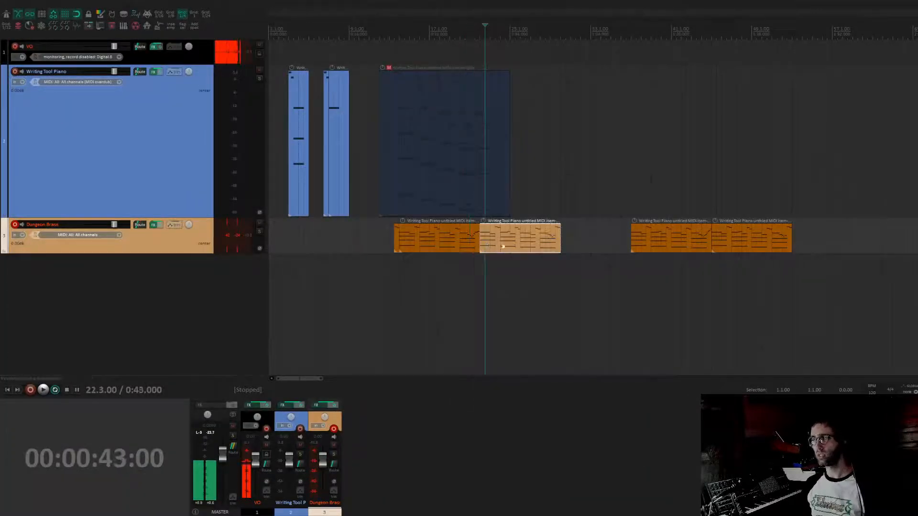
key("Delete")
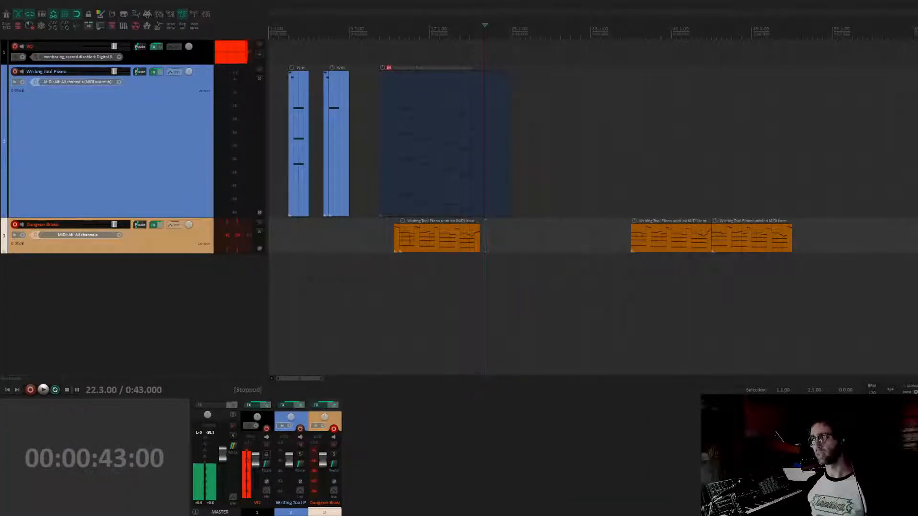
- Extend the end of the first original brass item to about bar 31, making empty room after its phrase
scroll(457, 248, "up", 3)
left_click(560, 235)
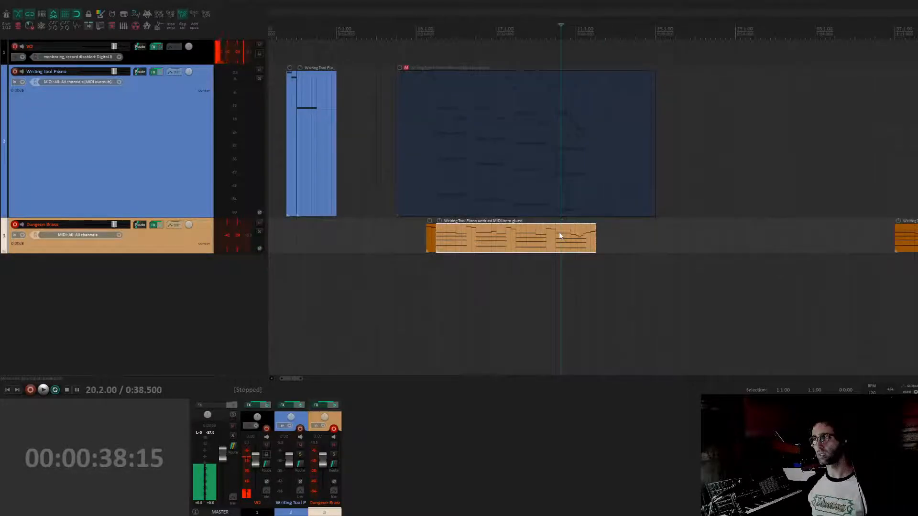
left_click(593, 240)
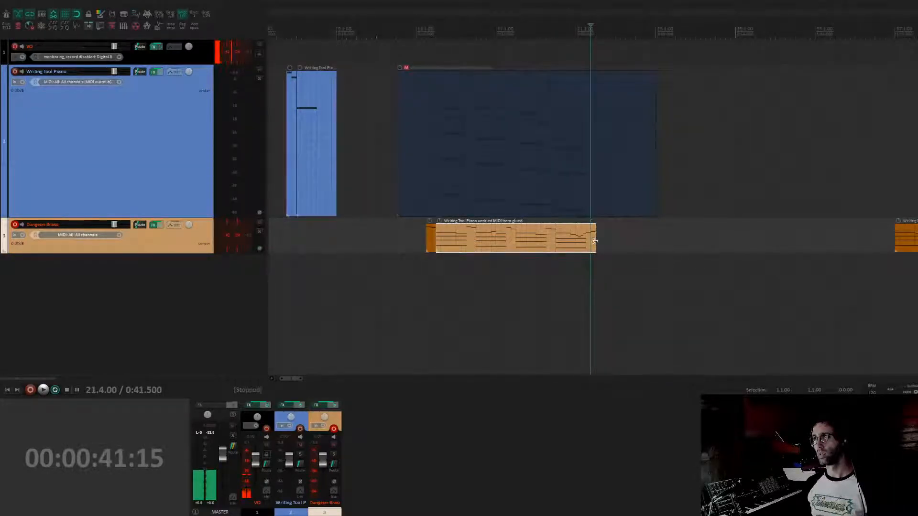
scroll(595, 241, "up", 2)
scroll(595, 241, "up", 2)
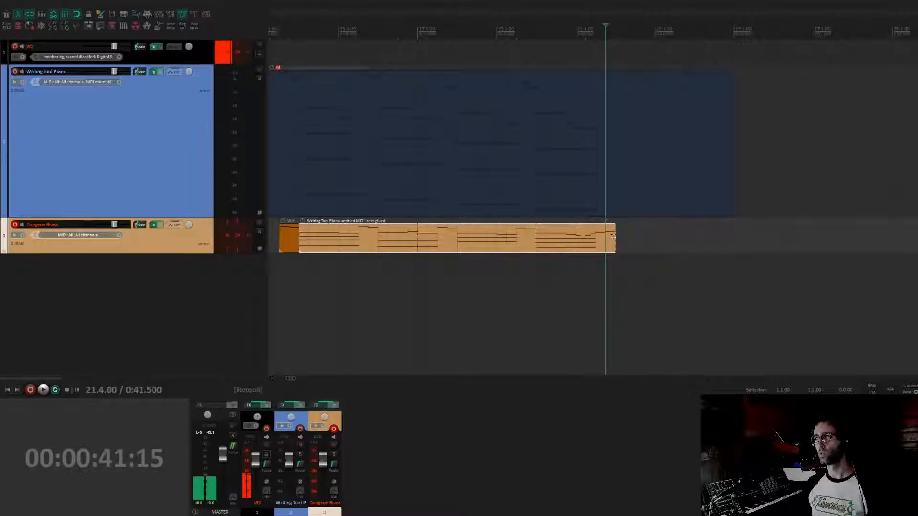
left_click(473, 237)
scroll(664, 241, "down", 2)
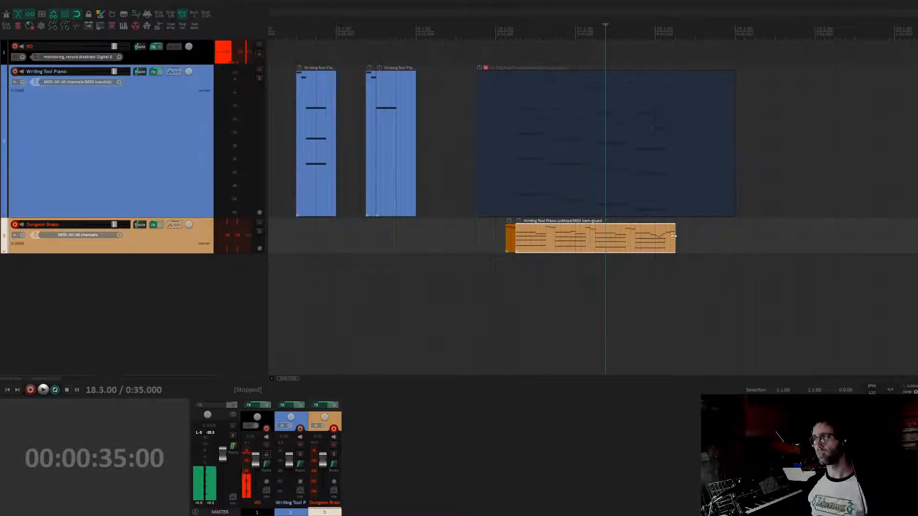
left_click_drag(674, 236, 864, 236)
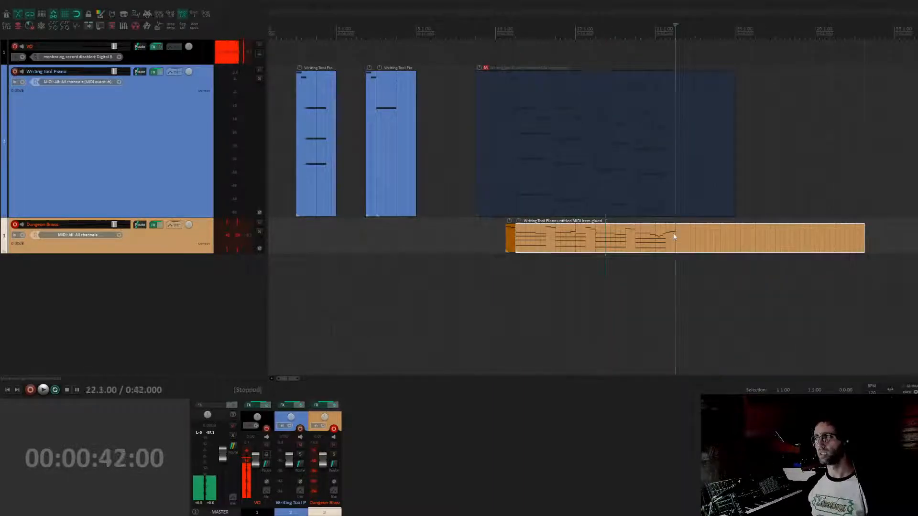
- Open the extended brass item in the MIDI editor and play its closing run from 19.3
double_click(674, 236)
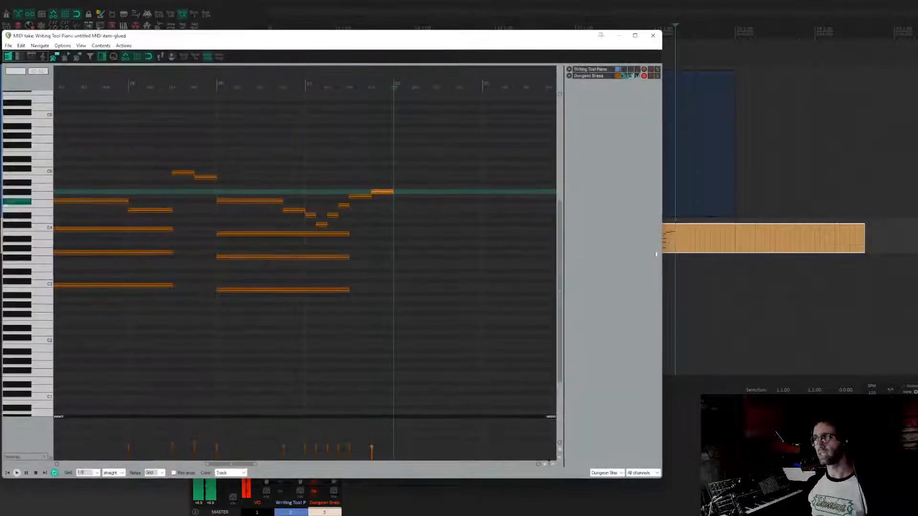
left_click(184, 127)
key("space")
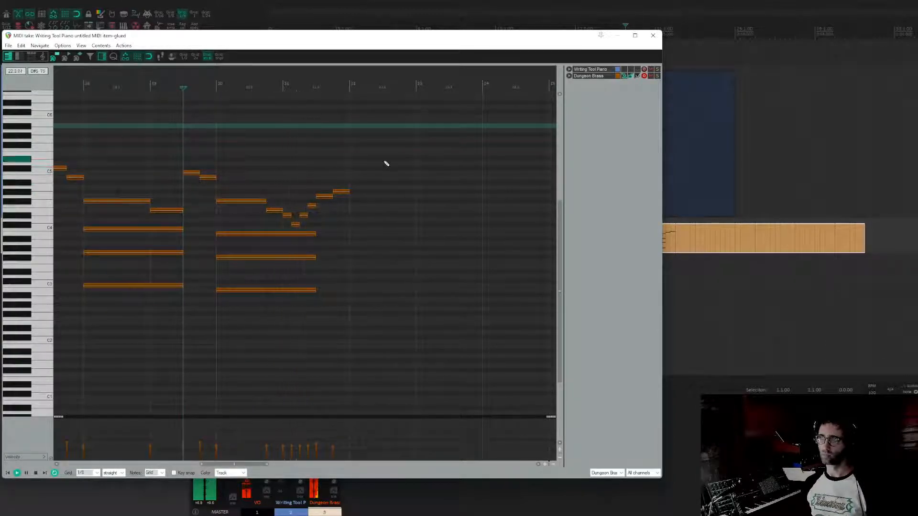
key("space")
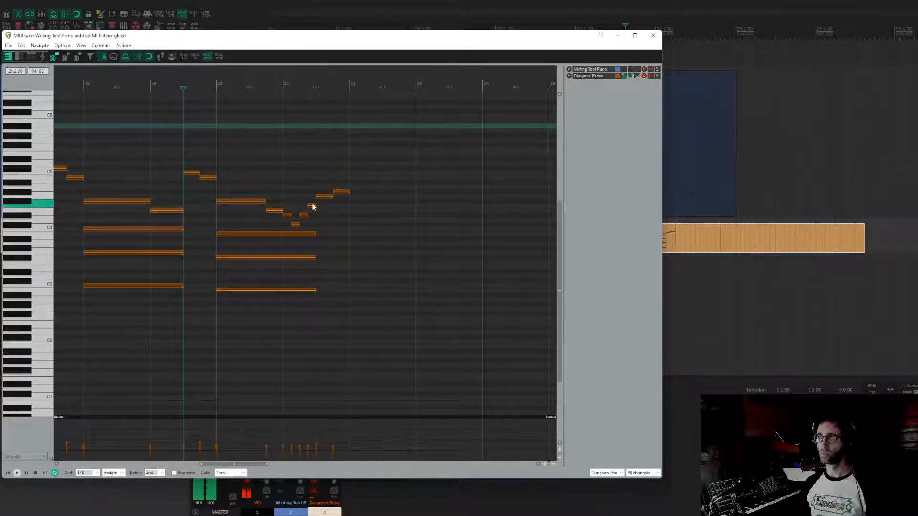
- Try raising the short F4 just before 21.3 to F#4 and play the run from 19.3
left_click_drag(311, 205, 311, 200)
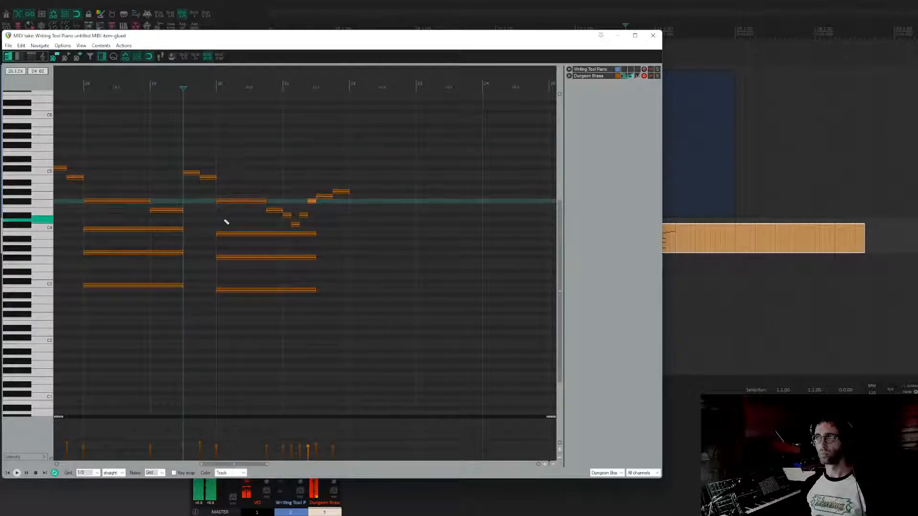
key("space")
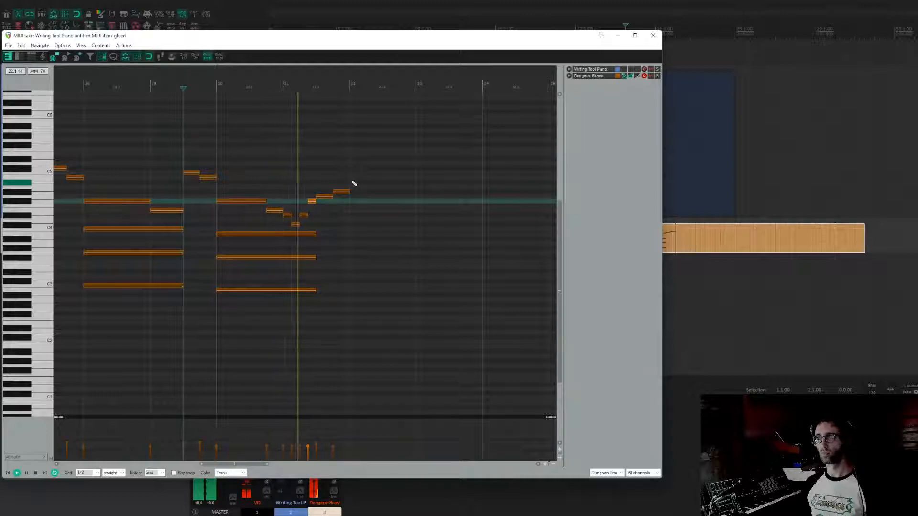
key("space")
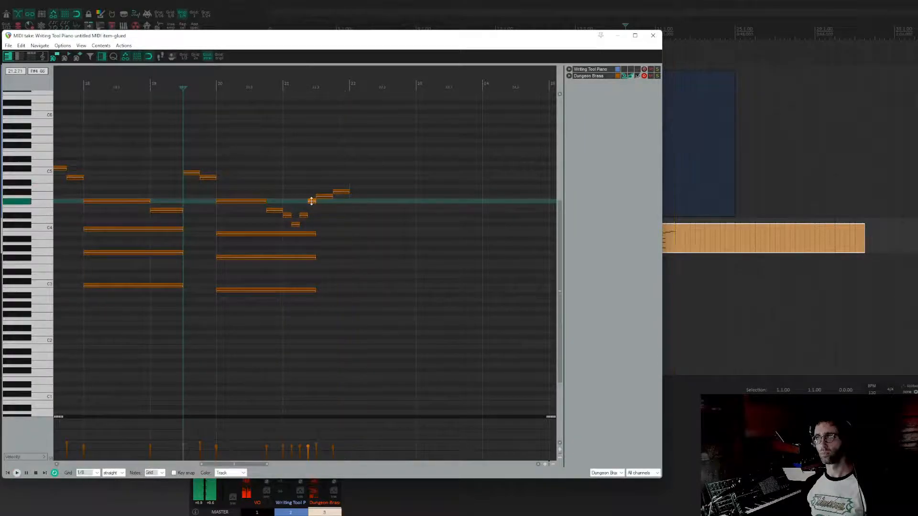
- Lower the short note just before 21.3 to E4 and play the closing run again
left_click_drag(311, 201, 315, 215)
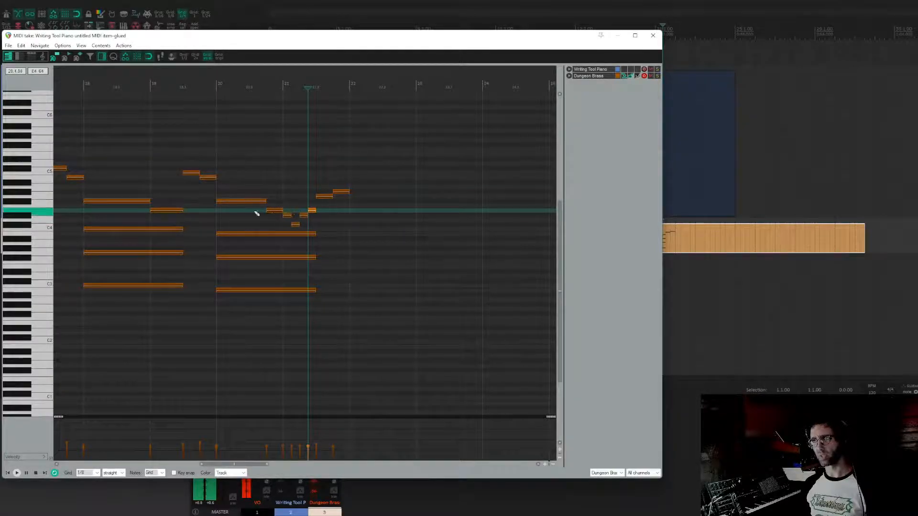
left_click(197, 215)
key("space")
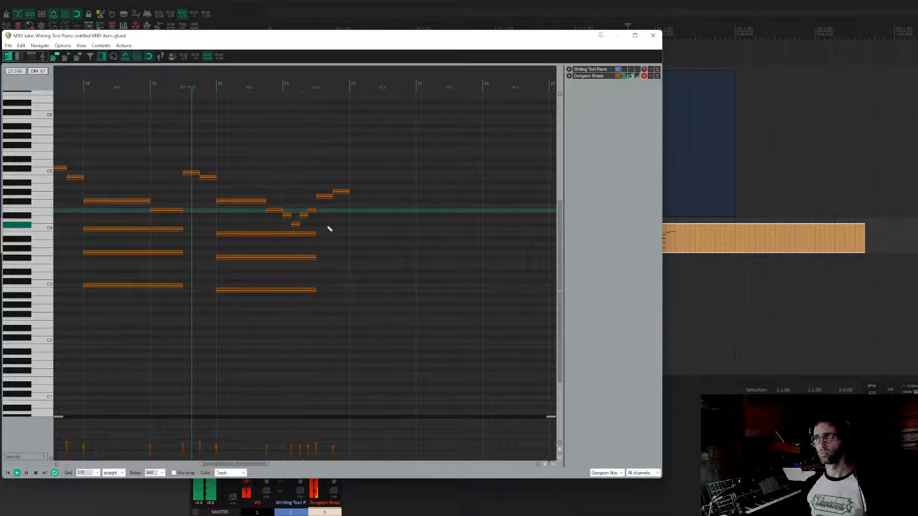
key("space")
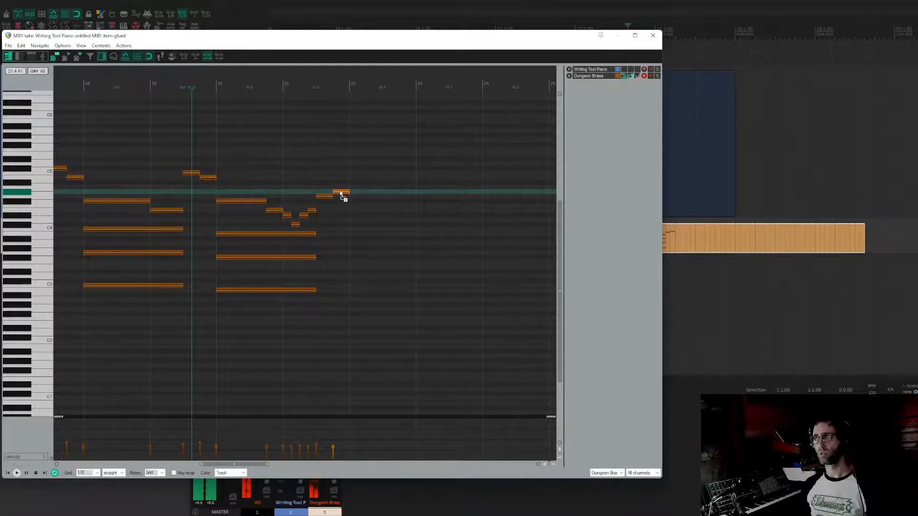
- Add a D5 at 22.1 directly after the rising run and lengthen it to a full bar
left_click_drag(361, 178, 361, 169)
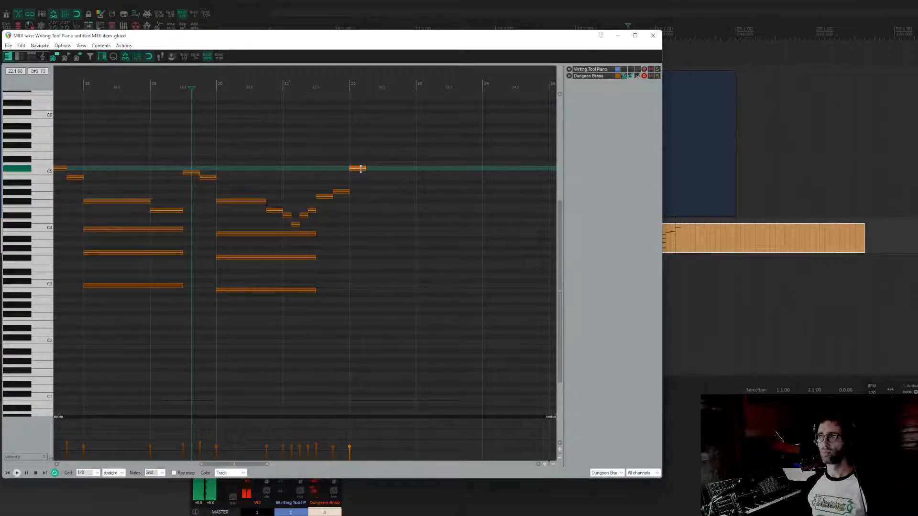
left_click_drag(361, 168, 362, 166)
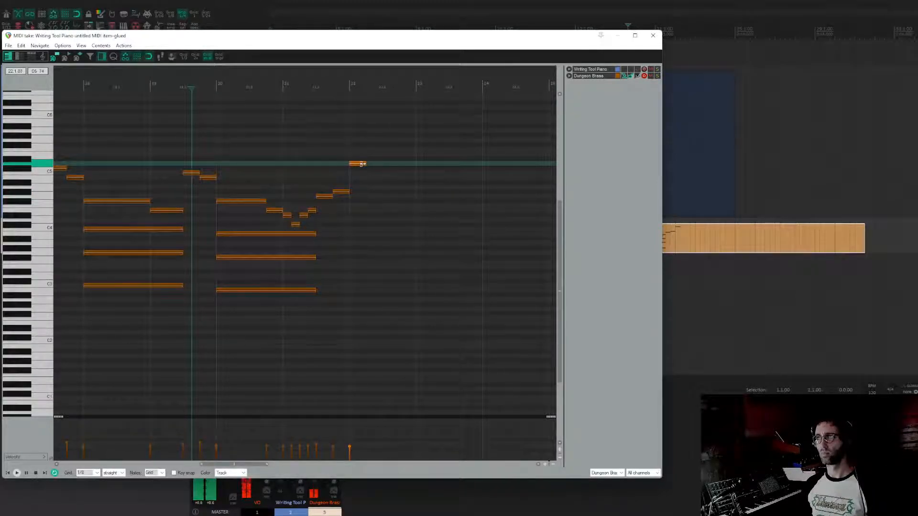
scroll(411, 167, "down", 5)
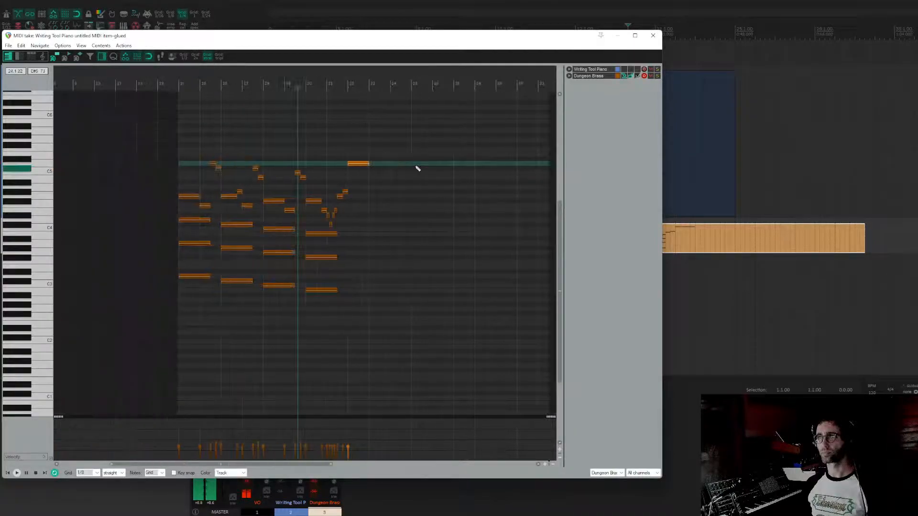
scroll(412, 177, "up", 3)
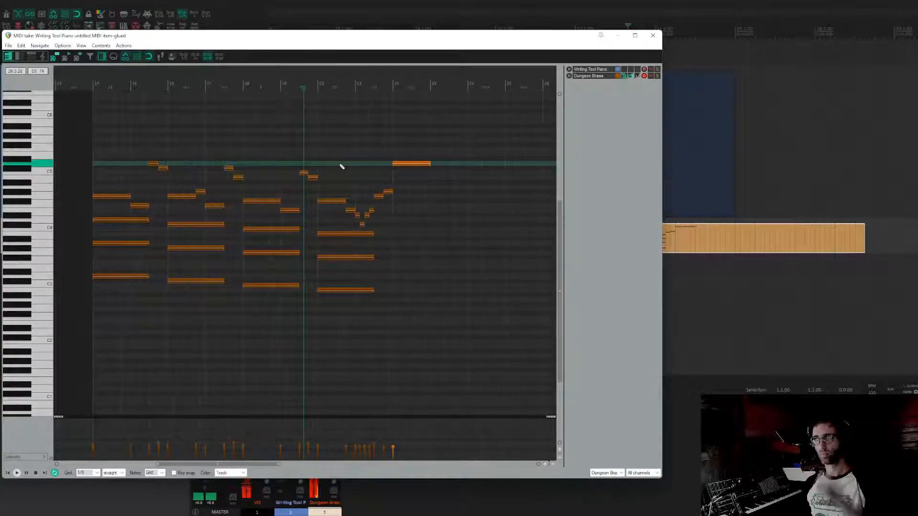
- Play back the Dungeon Brass part in the MIDI editor from around 19.3, and deselect its track
key("space")
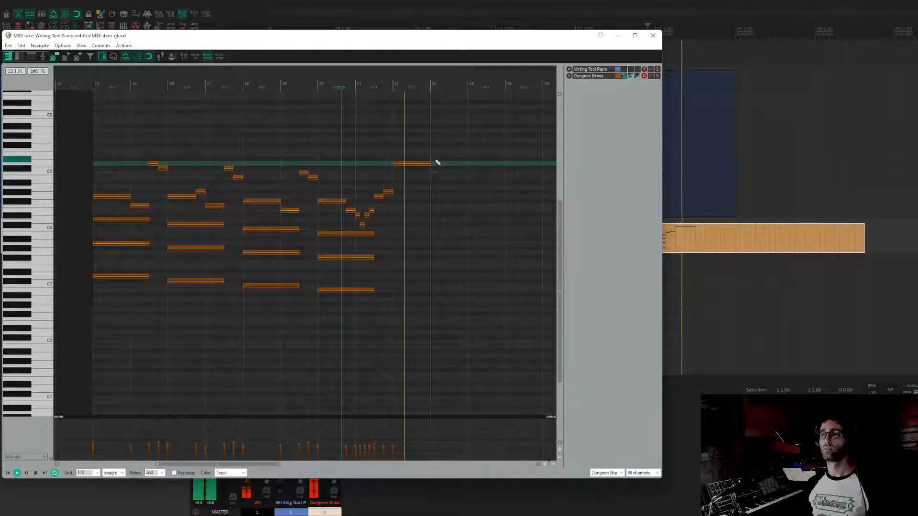
key("space")
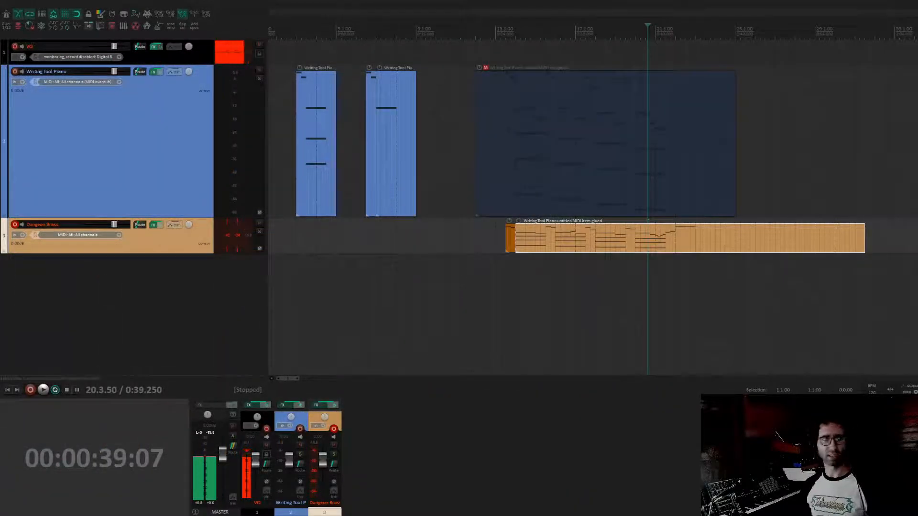
left_click(99, 335)
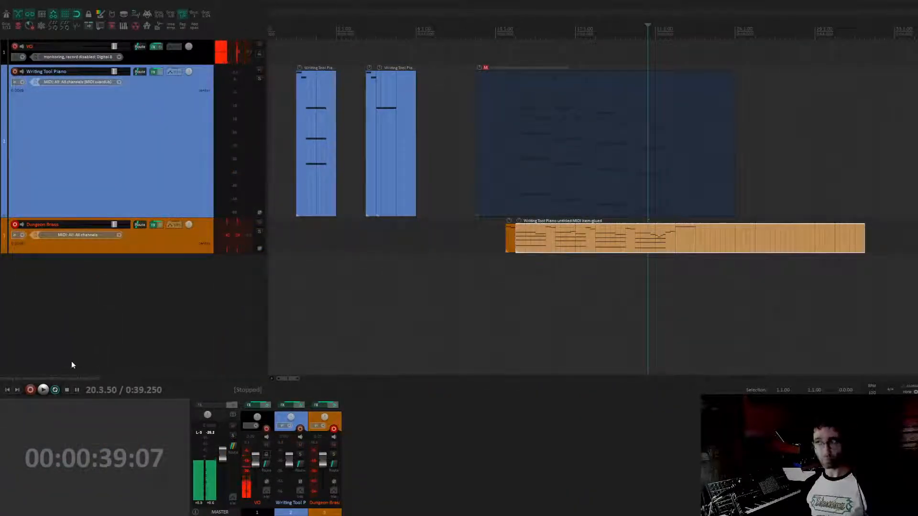
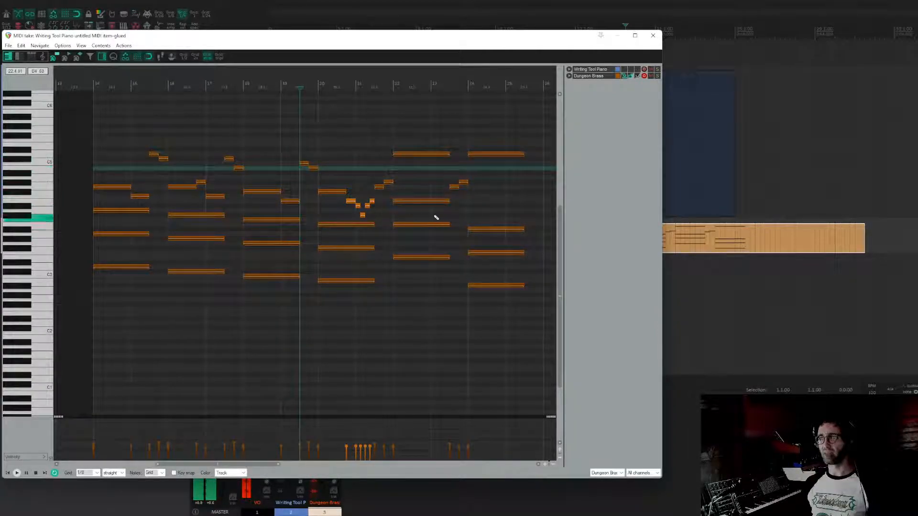
- Select the two rising notes at the end of bar 21, review the earlier phrases, and play the brass part from bar 14
left_click_drag(379, 196, 403, 174)
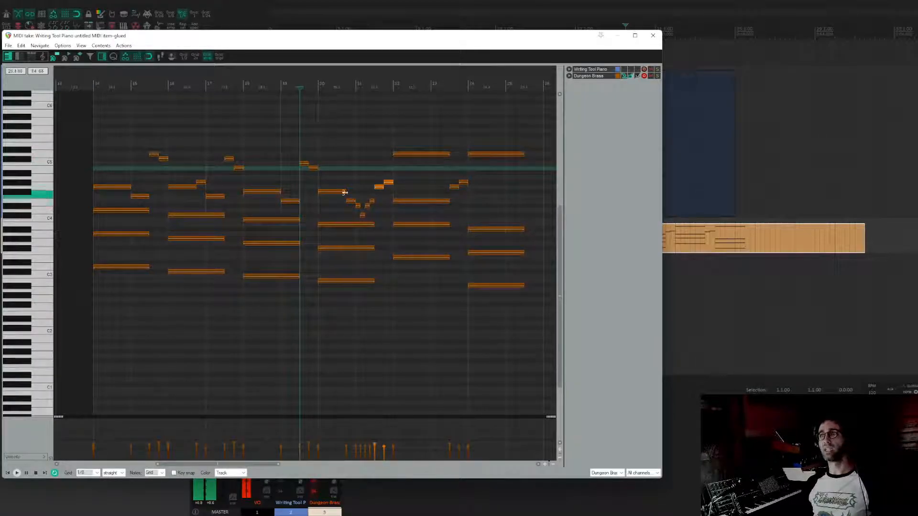
left_click_drag(202, 180, 383, 189)
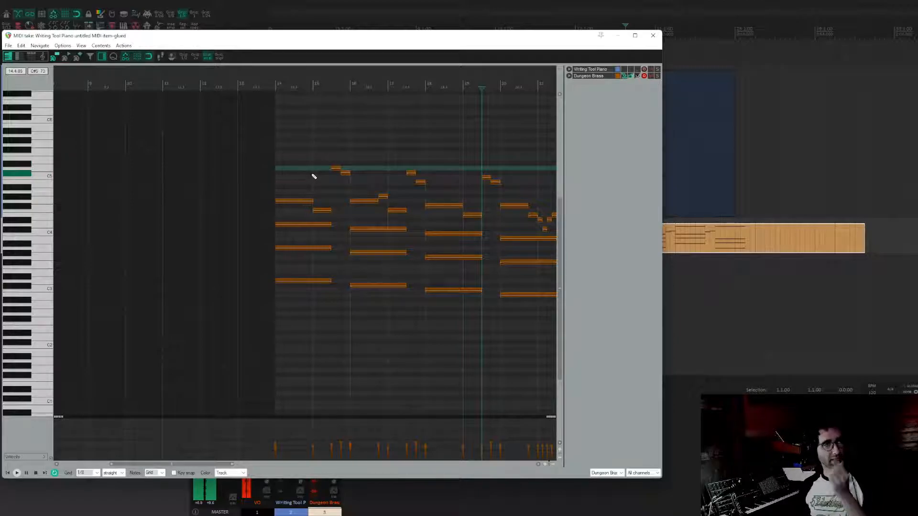
left_click_drag(417, 201, 154, 206)
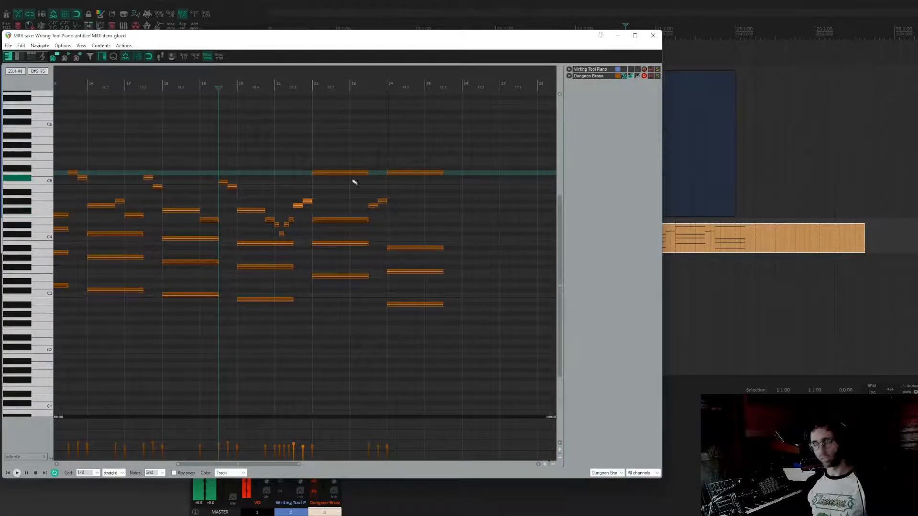
left_click_drag(210, 79, 301, 185)
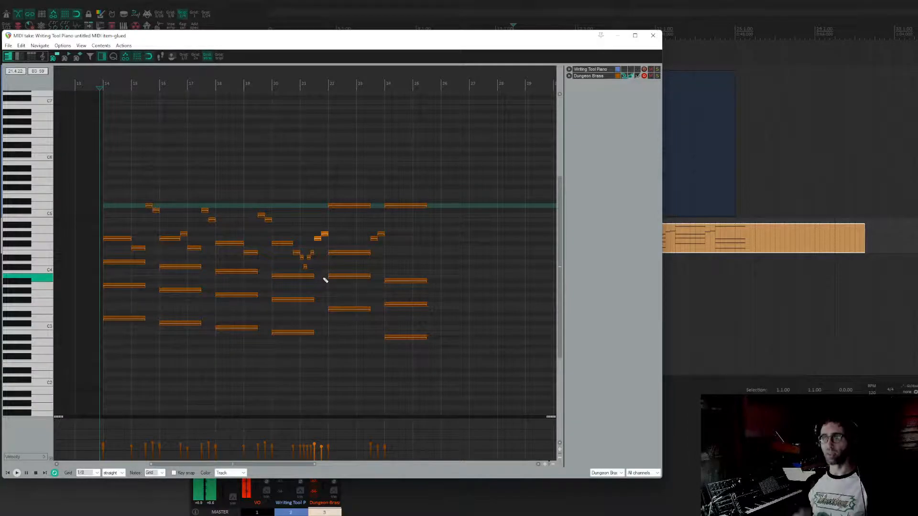
key("space")
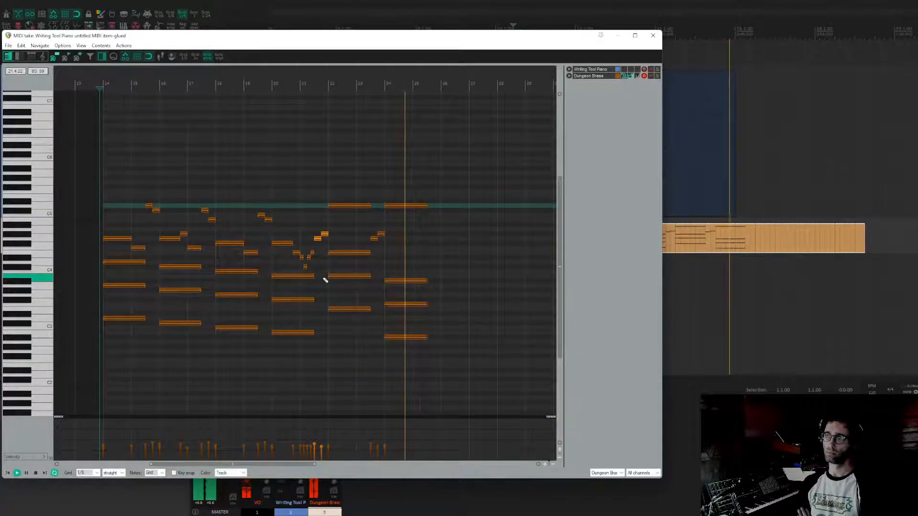
key("space")
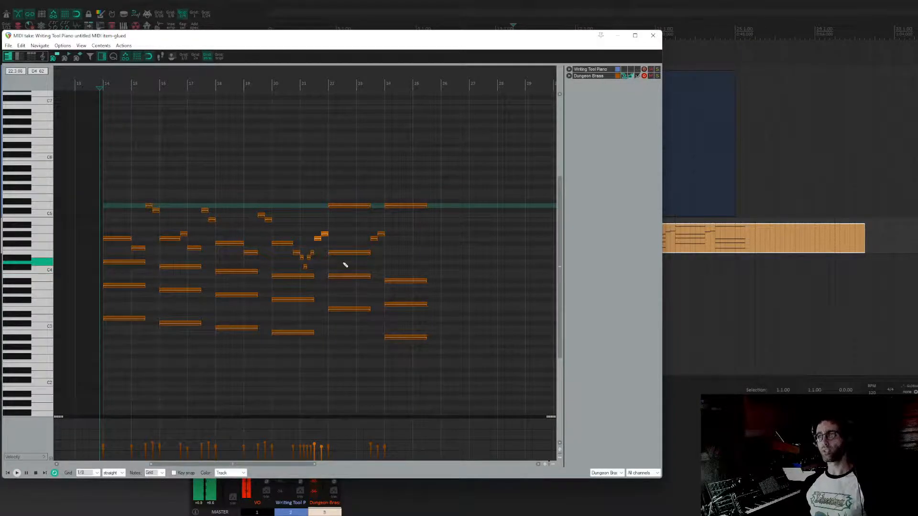
- Set a time selection from 21.3.00 to 25.3.00 and play it back starting from 21.2.00
left_click(316, 232)
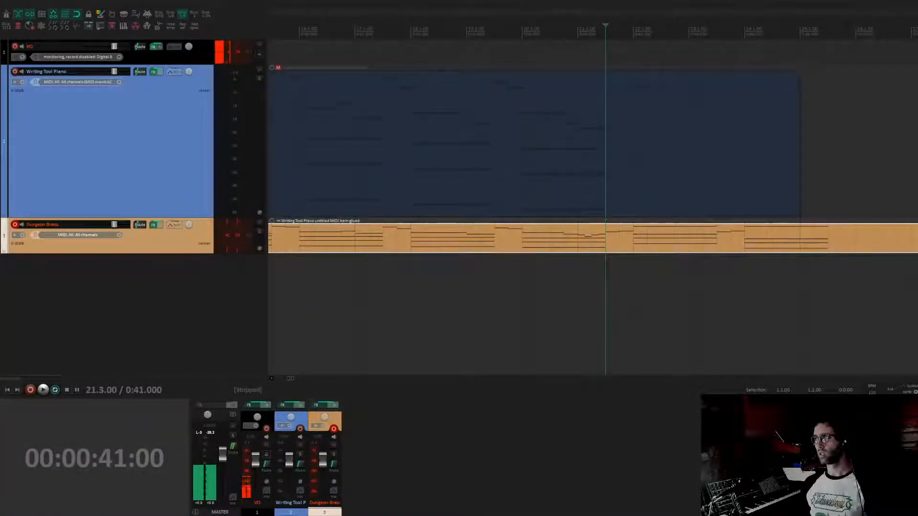
left_click_drag(605, 262, 834, 262)
key("space")
left_click(592, 288)
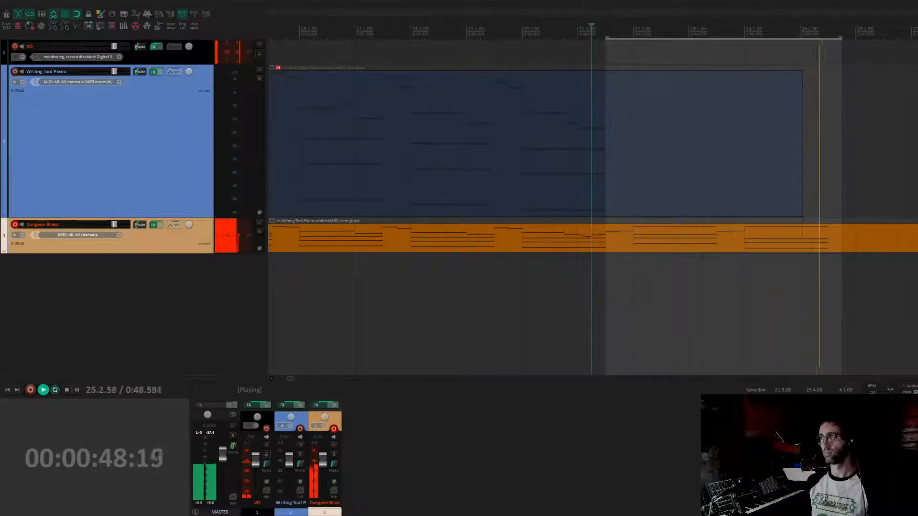
key("space")
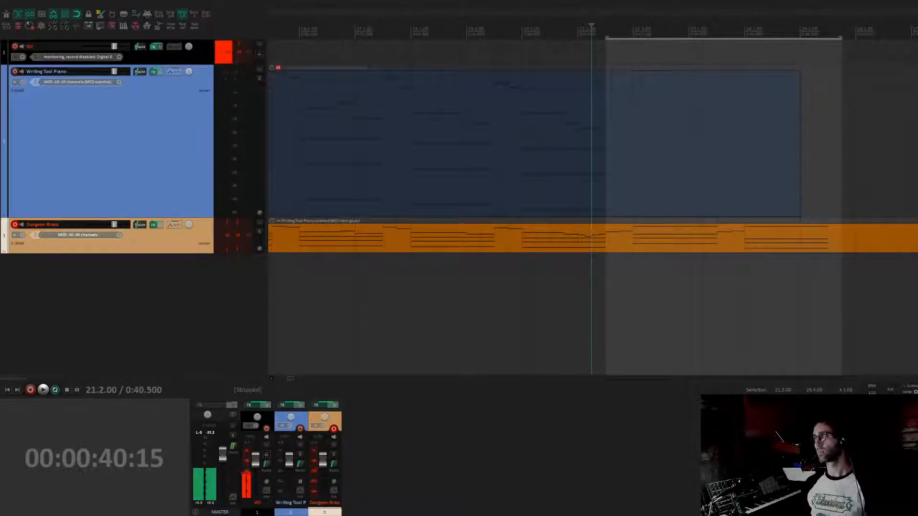
left_click_drag(841, 37, 827, 38)
key("space")
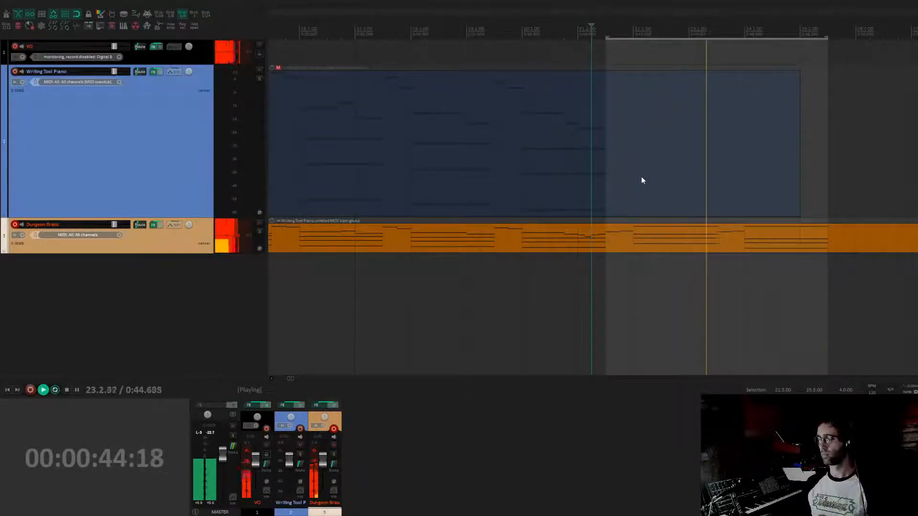
key("space")
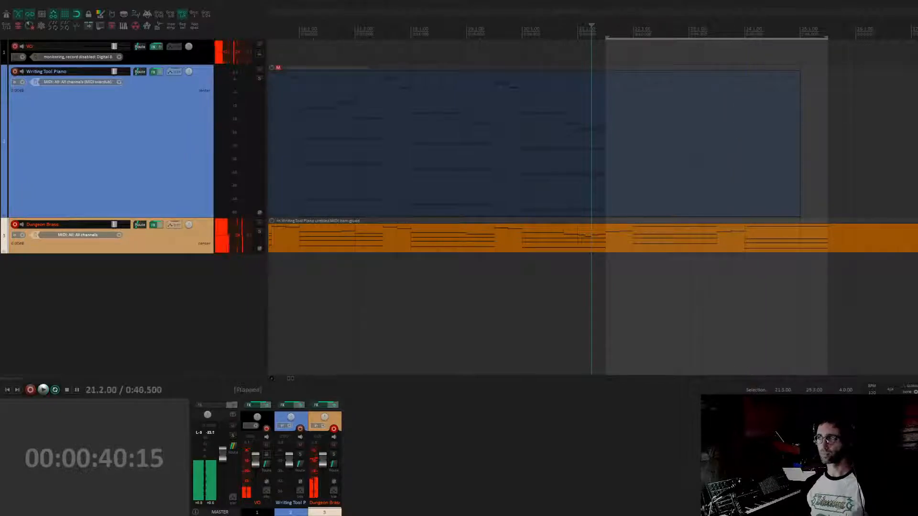
- Open the Dungeon Brass item in the MIDI editor, enlarge the selected bars, and audition the passage
scroll(494, 244, "right", 4)
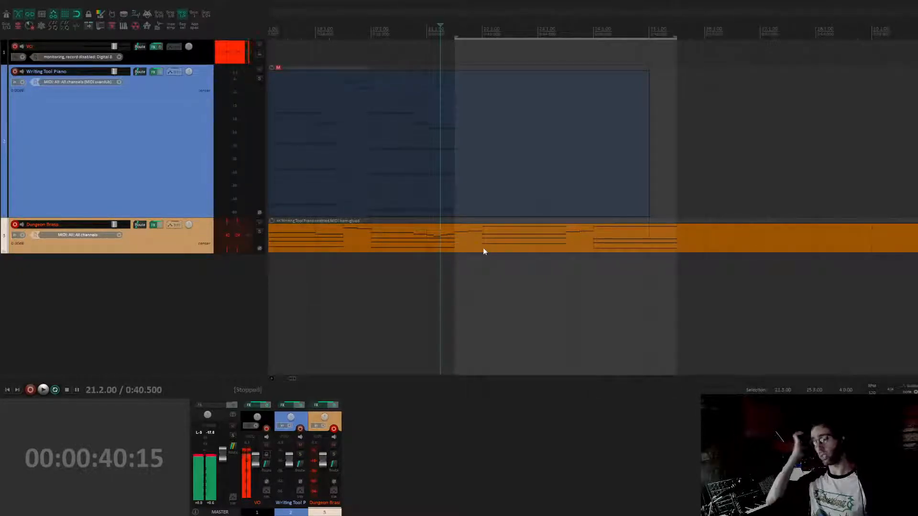
left_click_drag(483, 247, 482, 244)
double_click(482, 243)
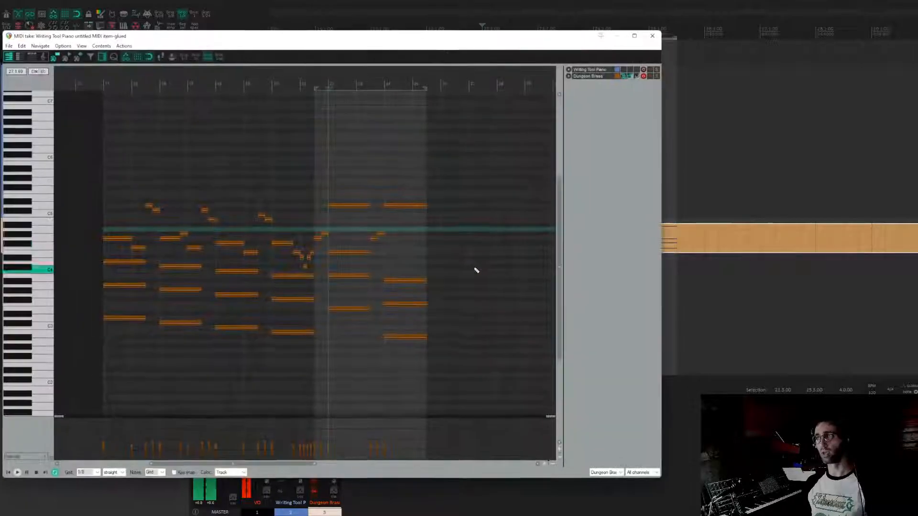
scroll(379, 274, "up", 2)
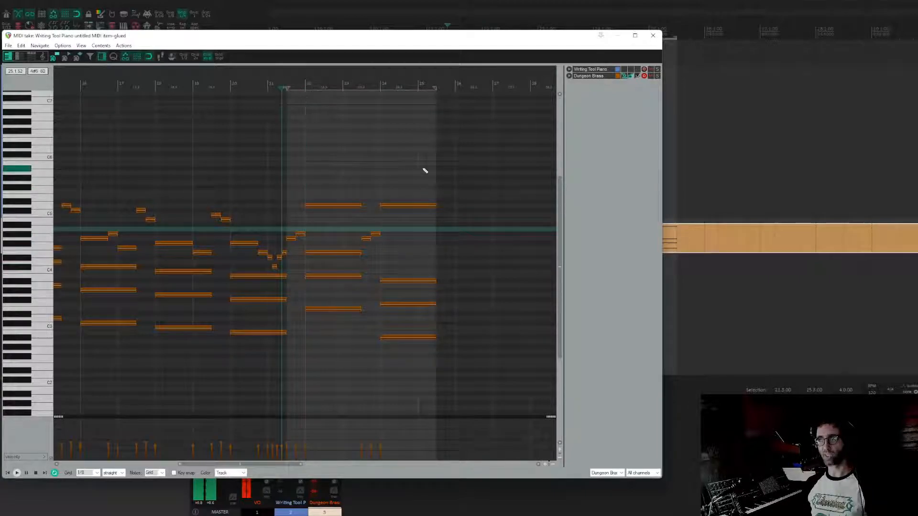
key("space")
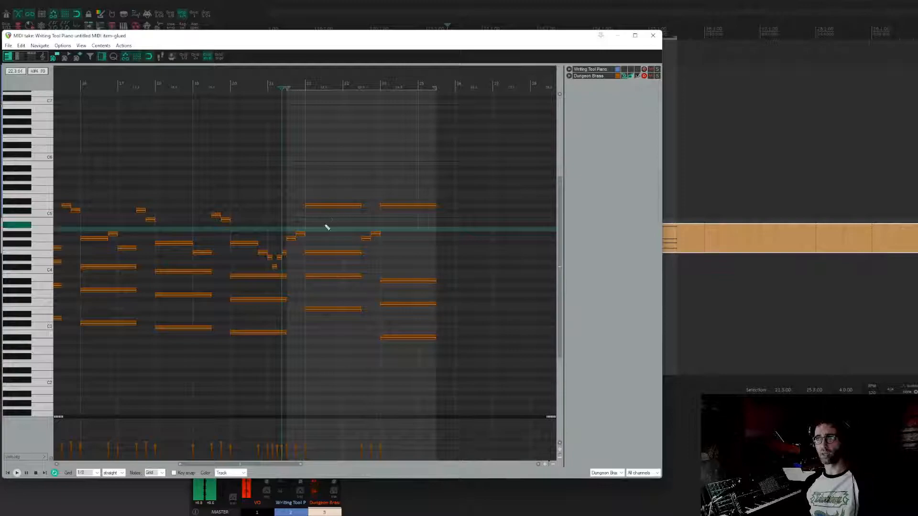
- Try a sustained note in bar 22 at the pitch of the preceding melody note, undo it, and close the MIDI editor
left_click(301, 235)
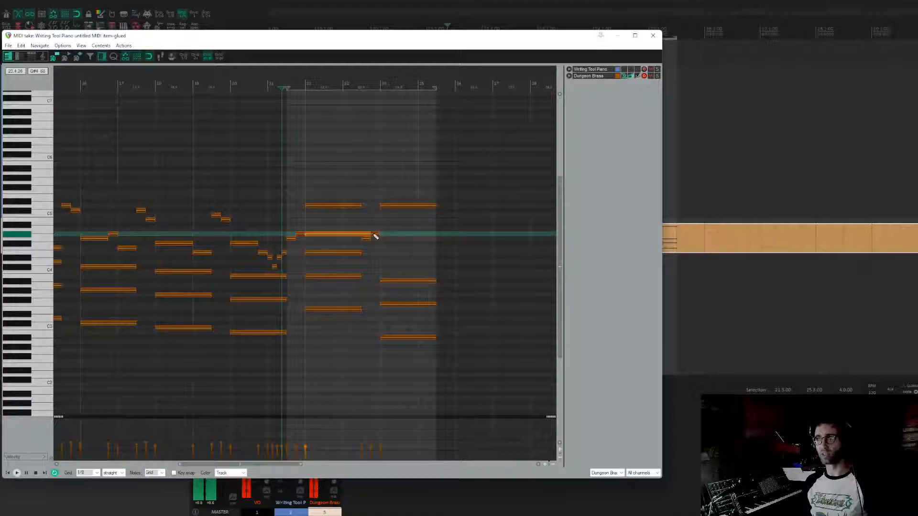
left_click(327, 242)
key("ctrl+z")
key("ctrl+z")
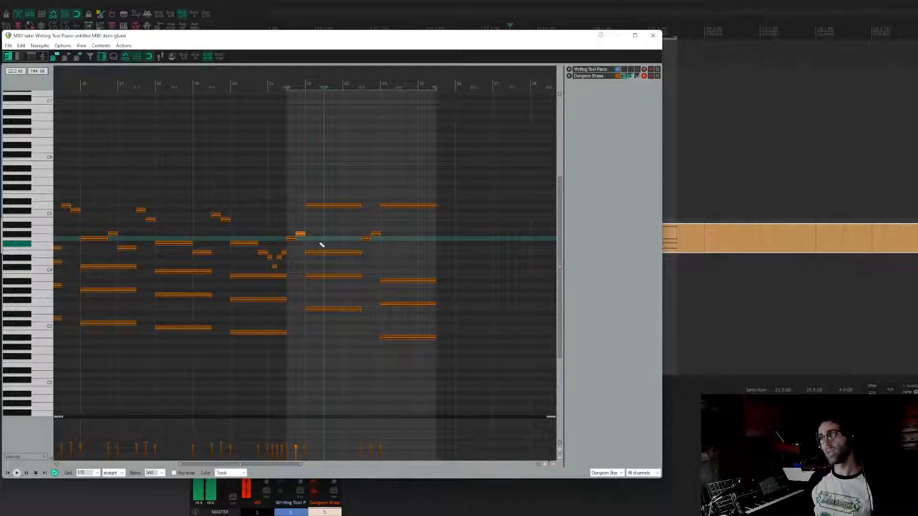
key("Escape")
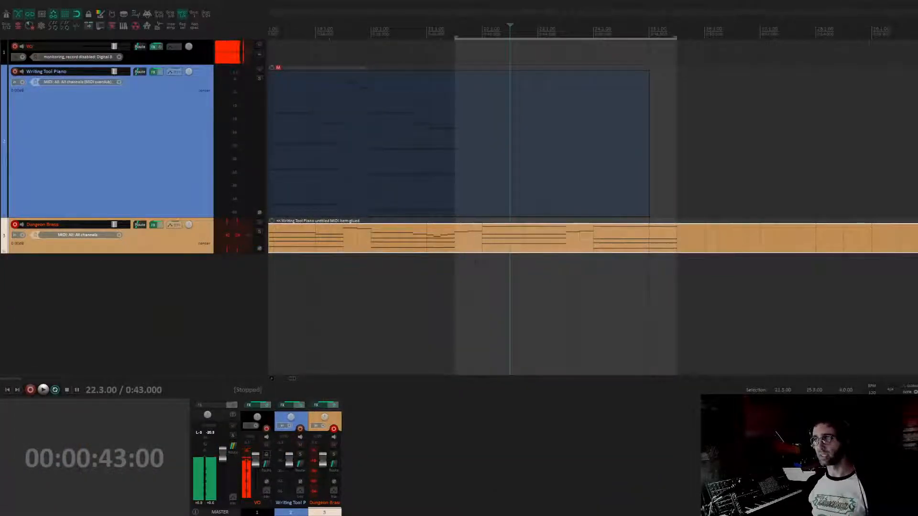
- Play back the selected Dungeon Brass passage in the arrangement from 21.2.00
left_click(440, 287)
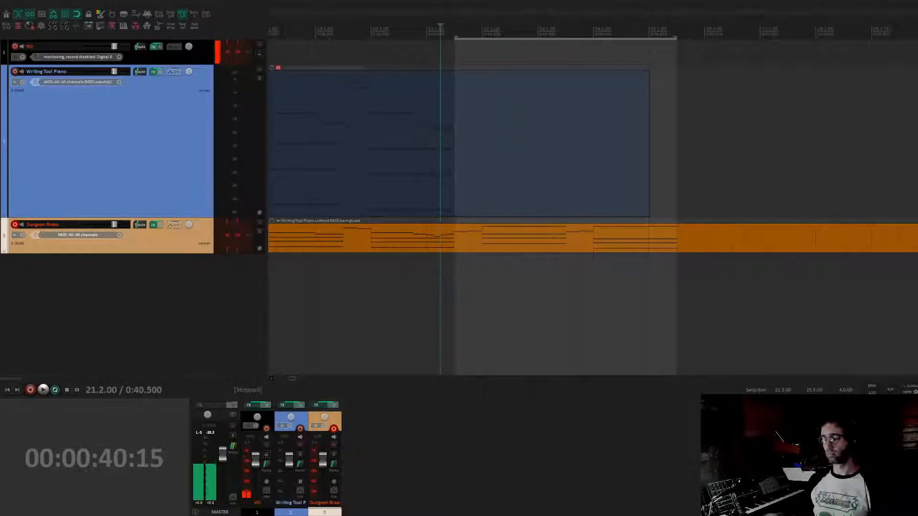
key("space")
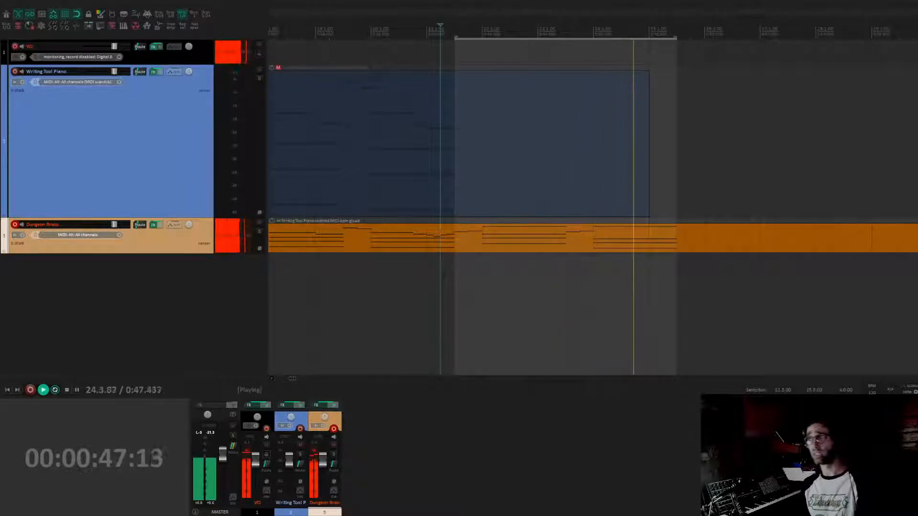
key("space")
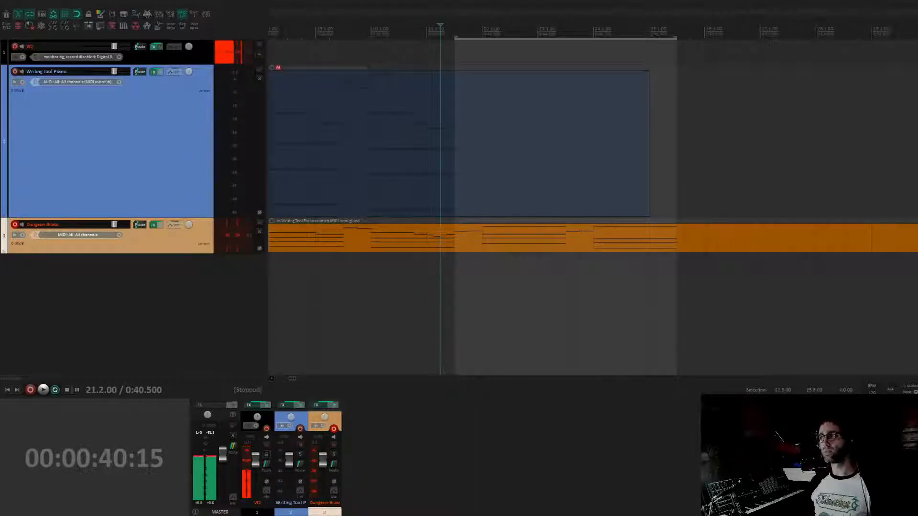
- Examine the brass notes of bars 22 to 25 in the MIDI editor, and play the passage in the arrangement from 21.1.00
double_click(575, 236)
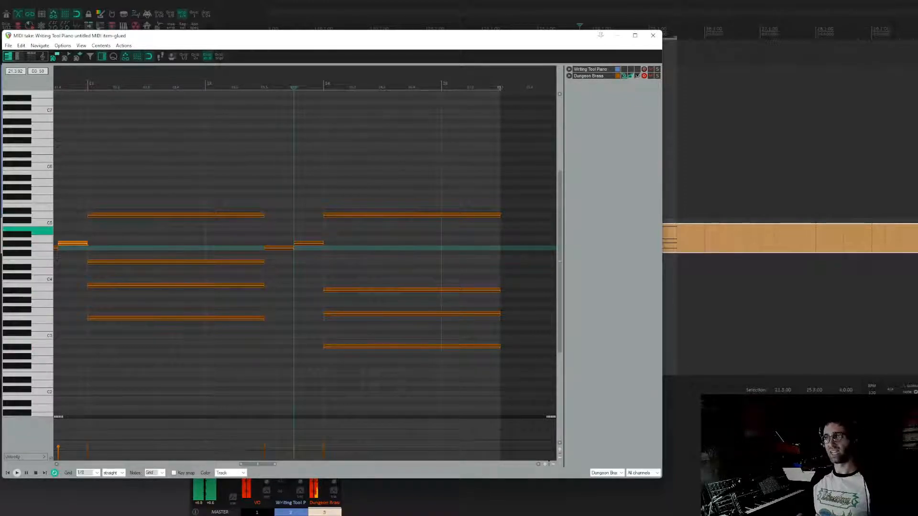
key("Escape")
left_click(428, 259)
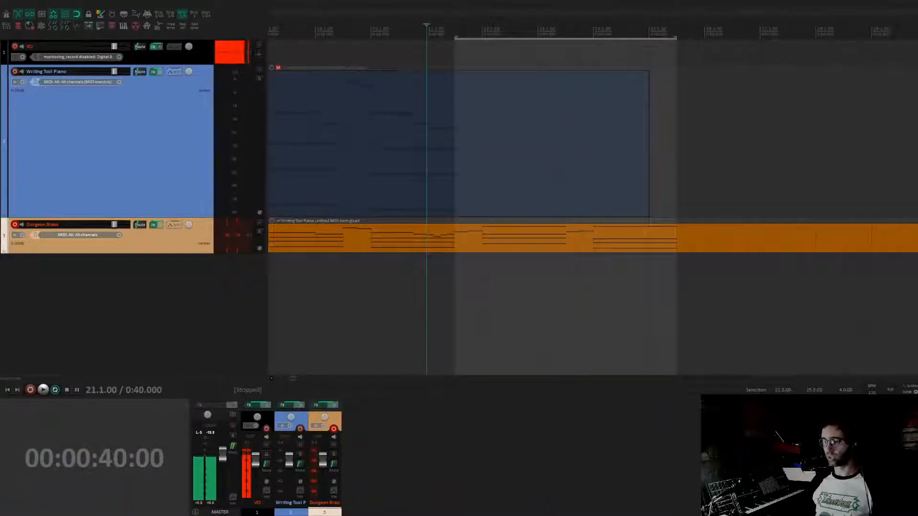
key("space")
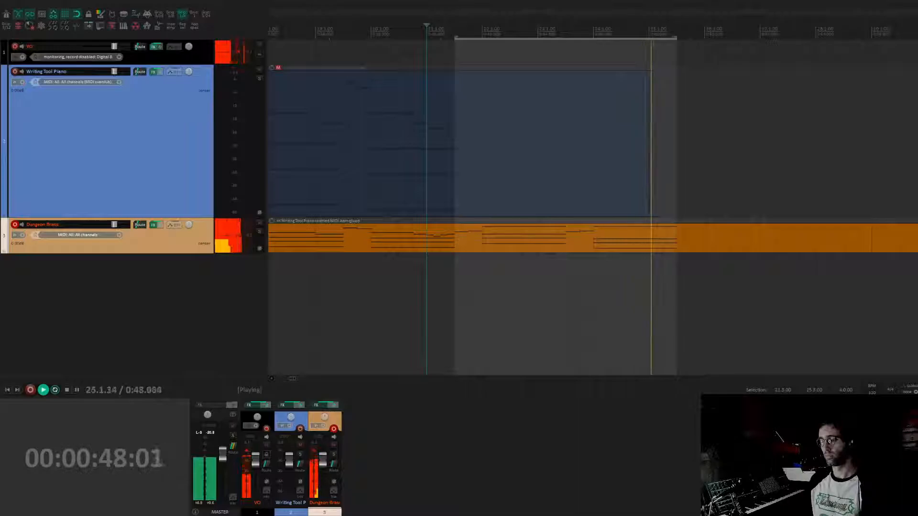
key("space")
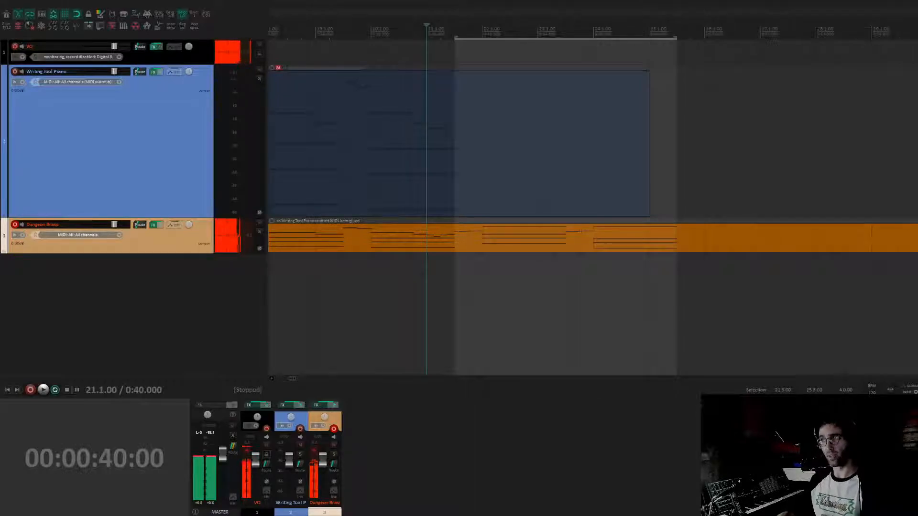
key("space")
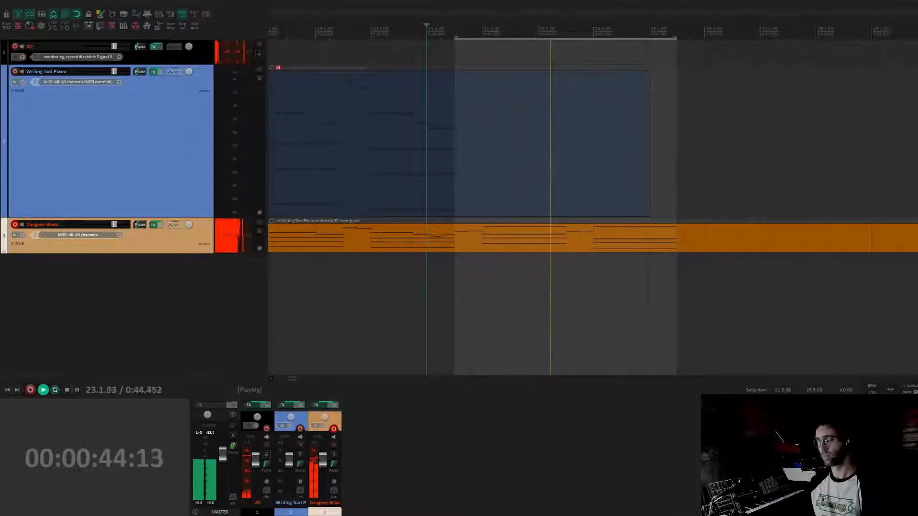
key("space")
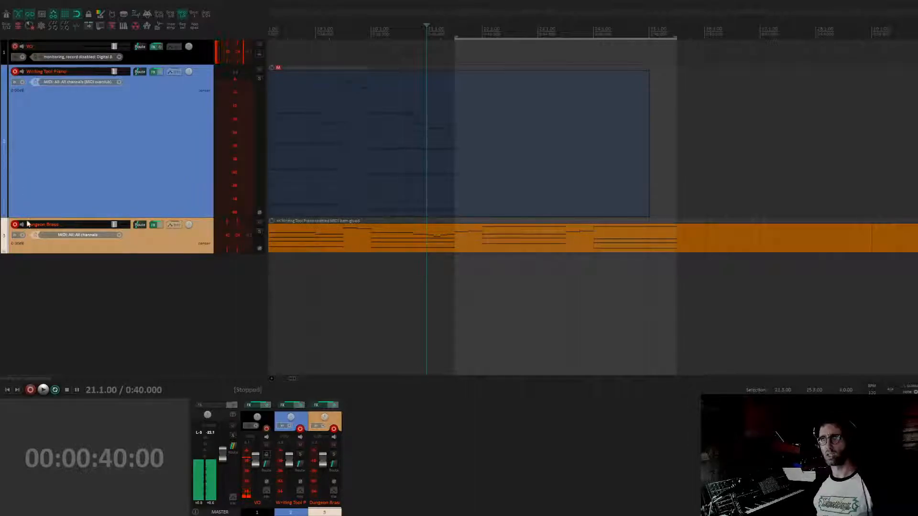
- Mute the long Writing Tool Piano item and trim its end back to 21.3.00
left_click(490, 148)
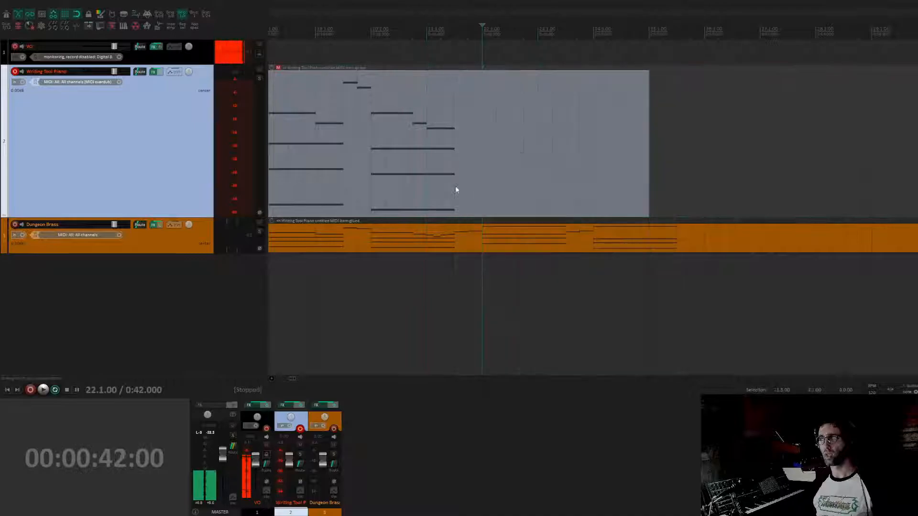
scroll(463, 173, "down", 3)
left_click(336, 74)
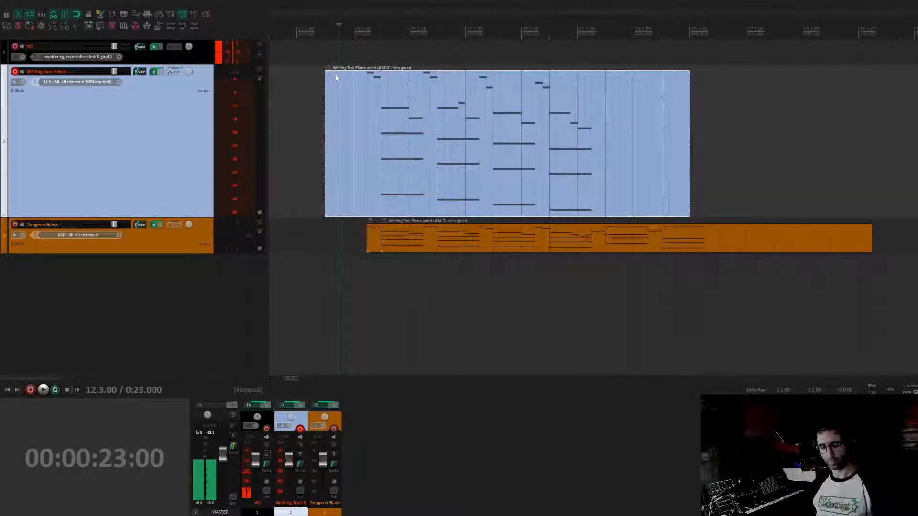
key("alt+m")
left_click_drag(687, 118, 592, 139)
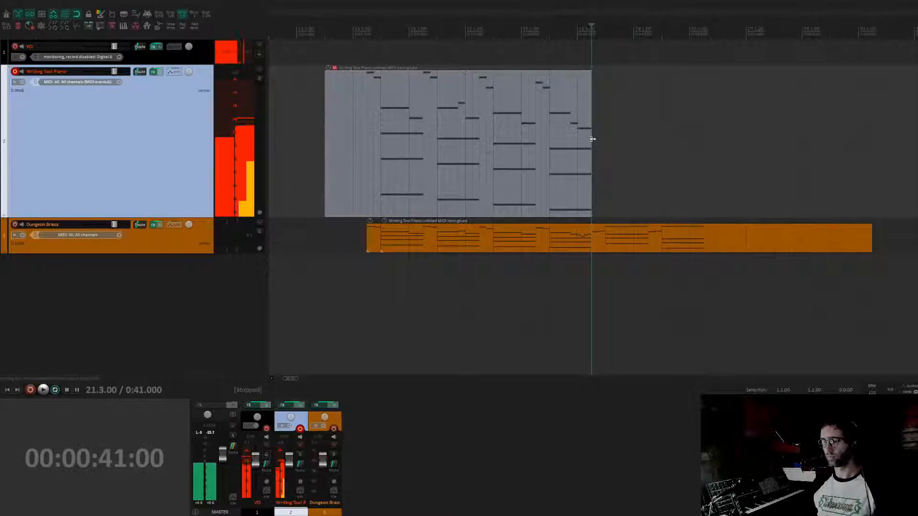
- Record a new melody idea on the Writing Tool Piano track from 21.3.00
key("ctrl+r")
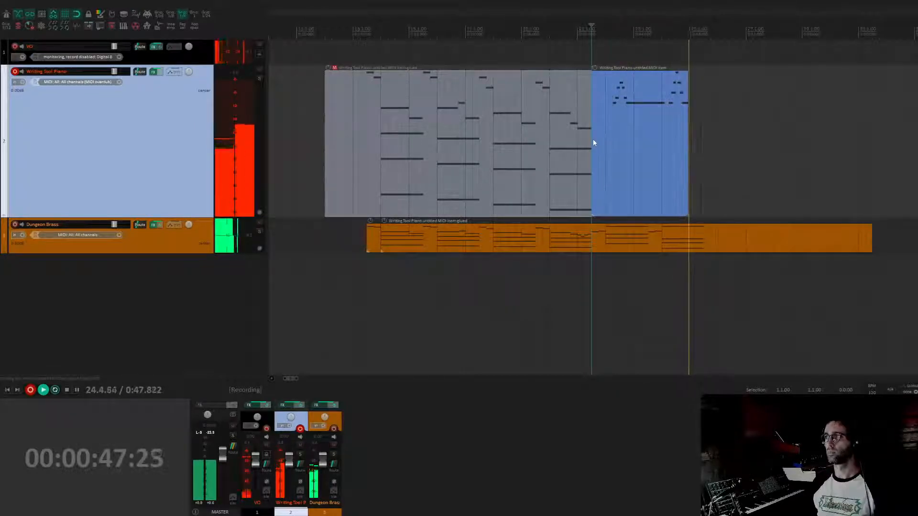
key("space")
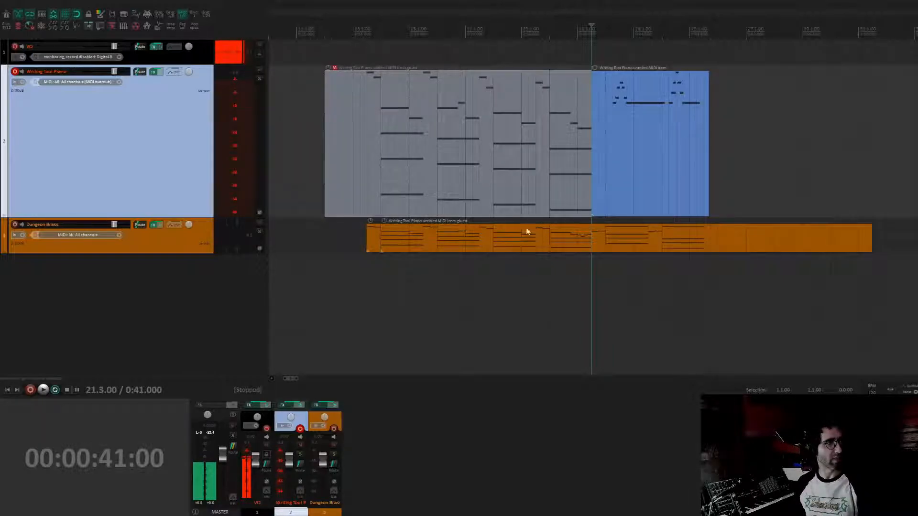
- Play back the earlier piano sketch from 6.2.00 in the arrangement
scroll(643, 104, "down", 2)
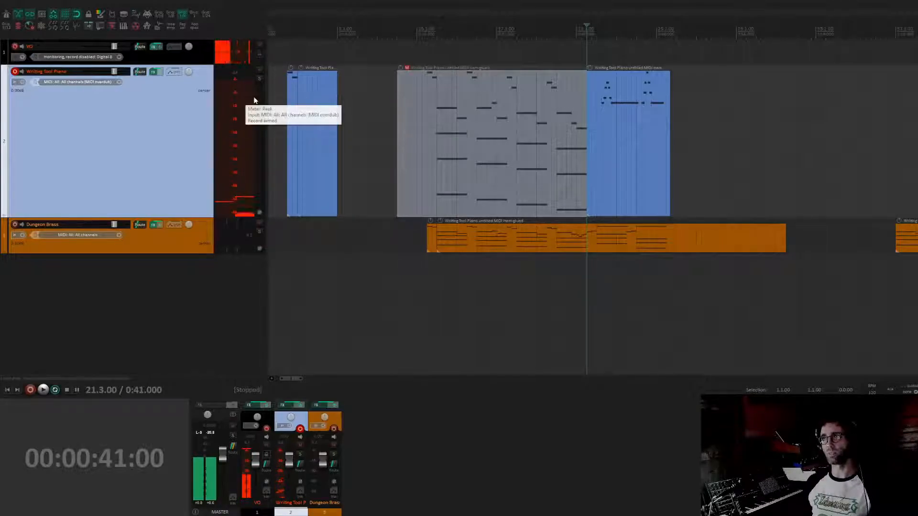
scroll(750, 135, "left", 2)
left_click(373, 105)
key("space")
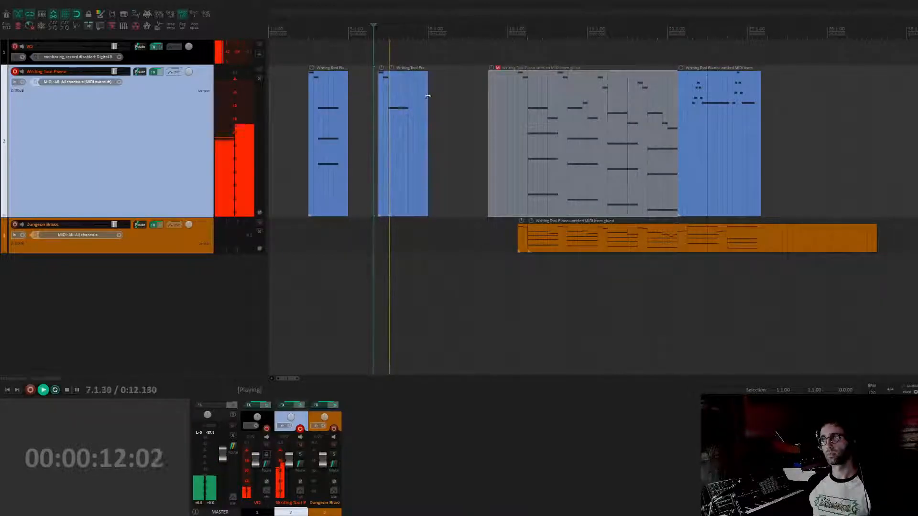
key("space")
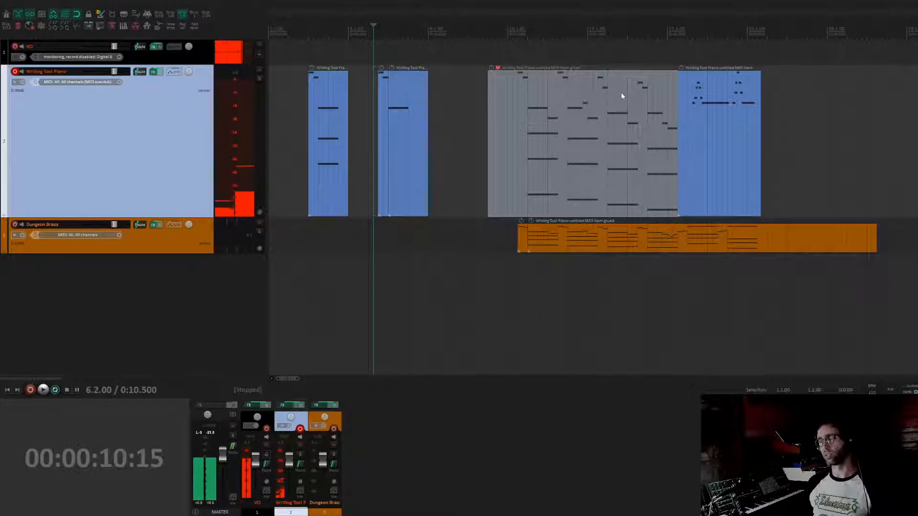
- Play the Dungeon Brass passage from 13.2.00 through the newly recorded piano item
scroll(621, 93, "right", 3)
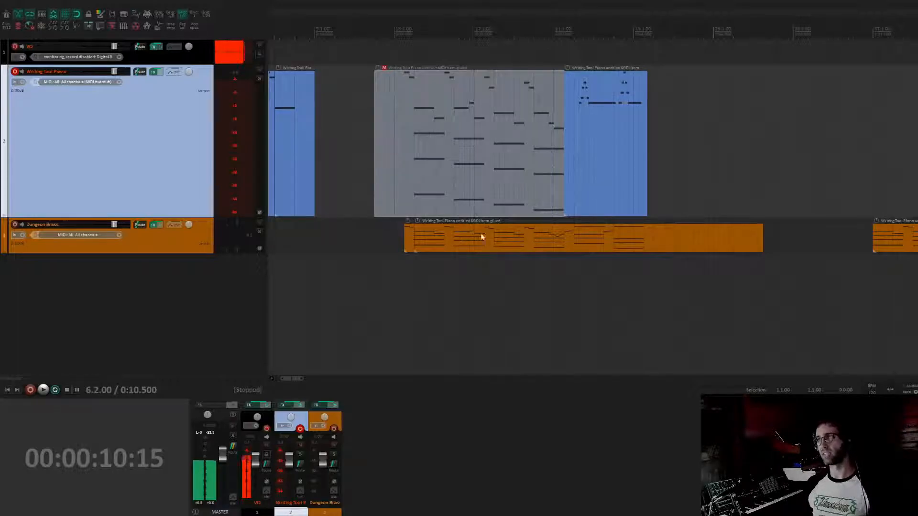
scroll(554, 212, "right", 1)
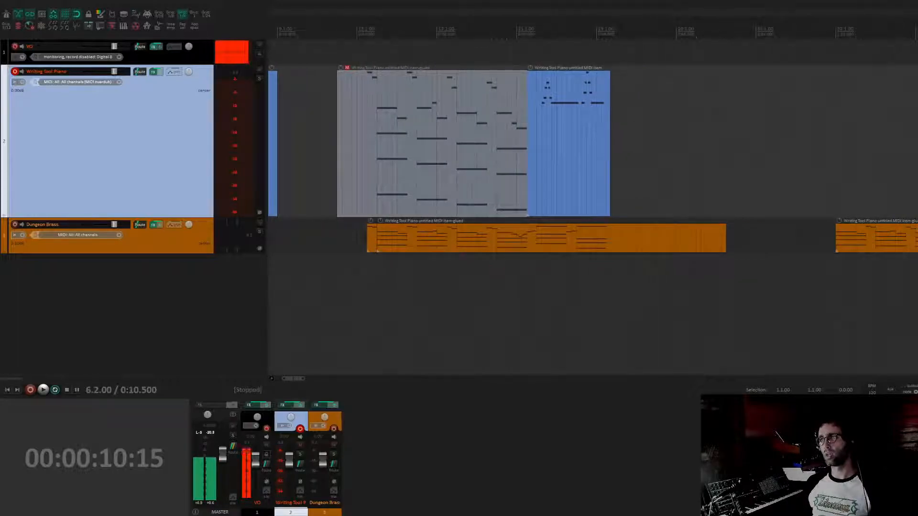
left_click(364, 237)
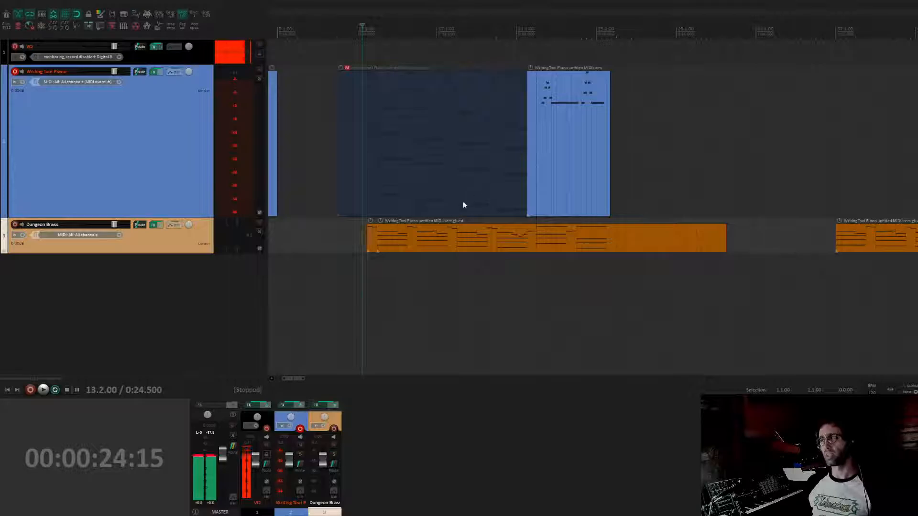
left_click(614, 249)
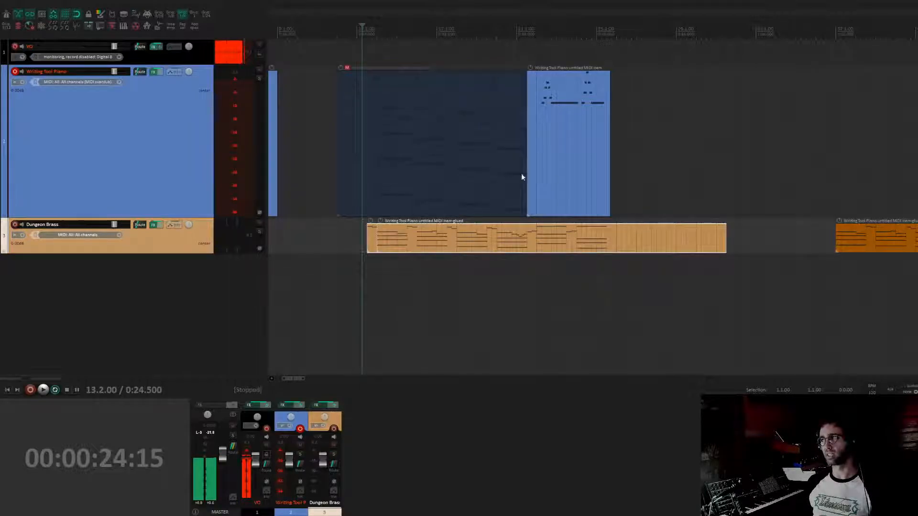
scroll(555, 179, "left", 4)
scroll(613, 166, "right", 3)
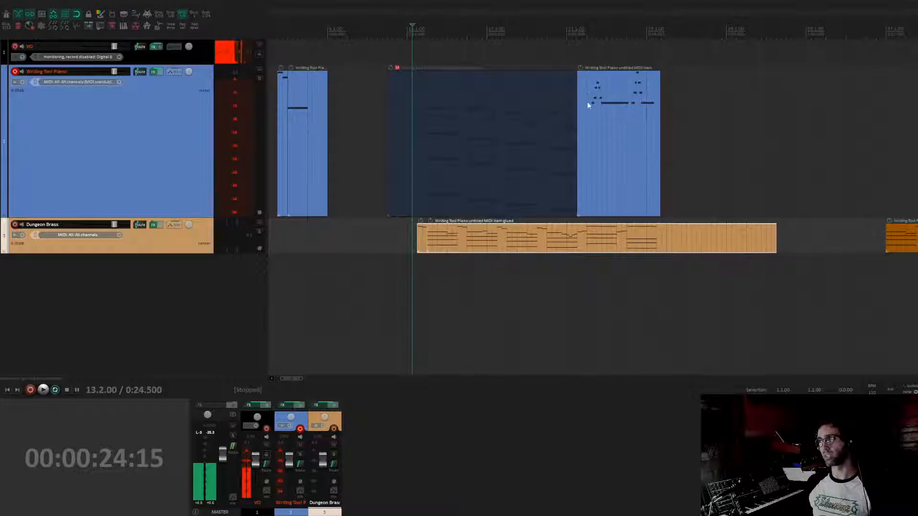
left_click(634, 86)
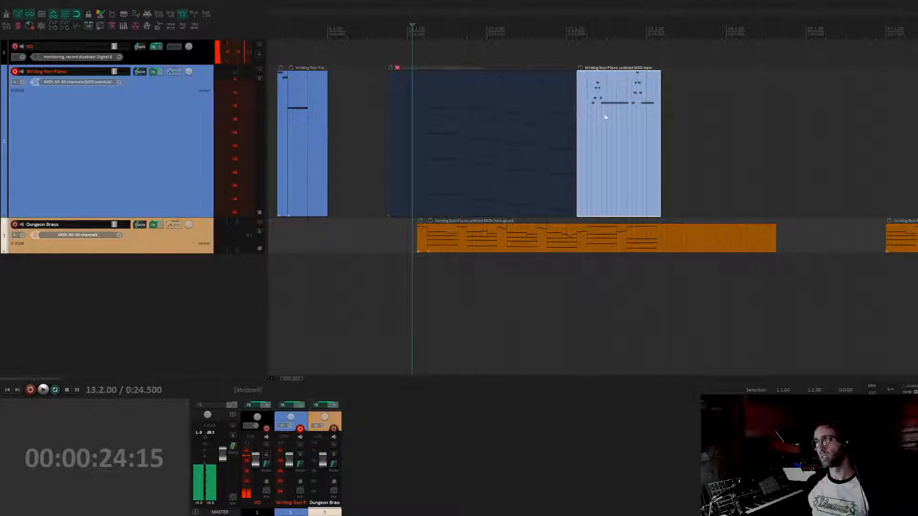
key("space")
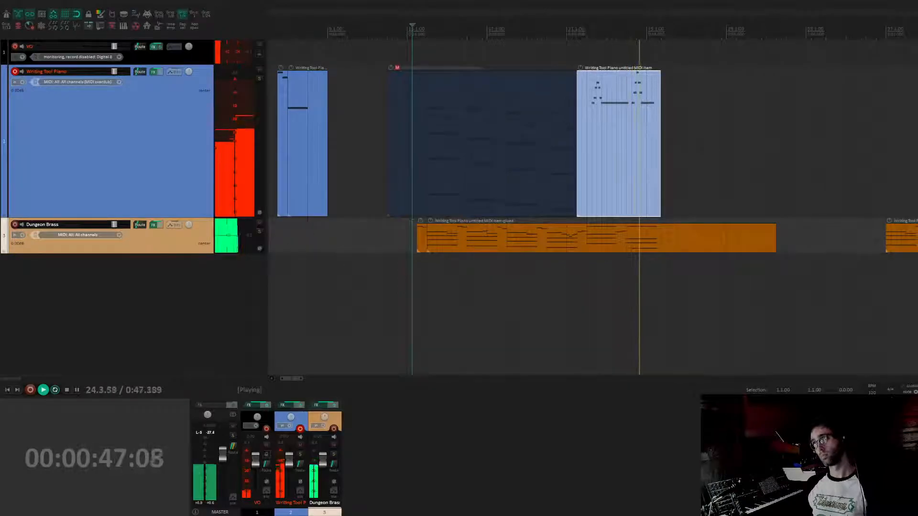
key("space")
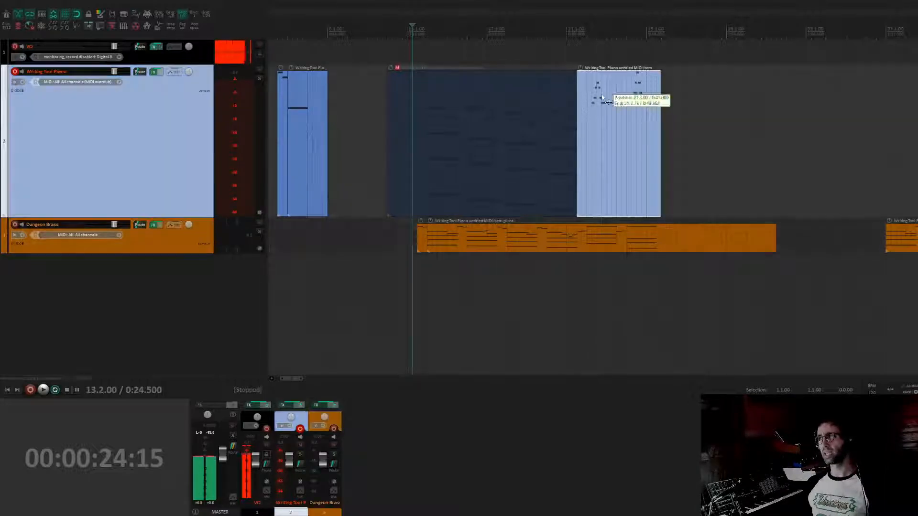
- Quantize the positions and ends of the newly recorded piano notes to the grid at 100% strength
double_click(601, 94)
scroll(423, 319, "down", 7)
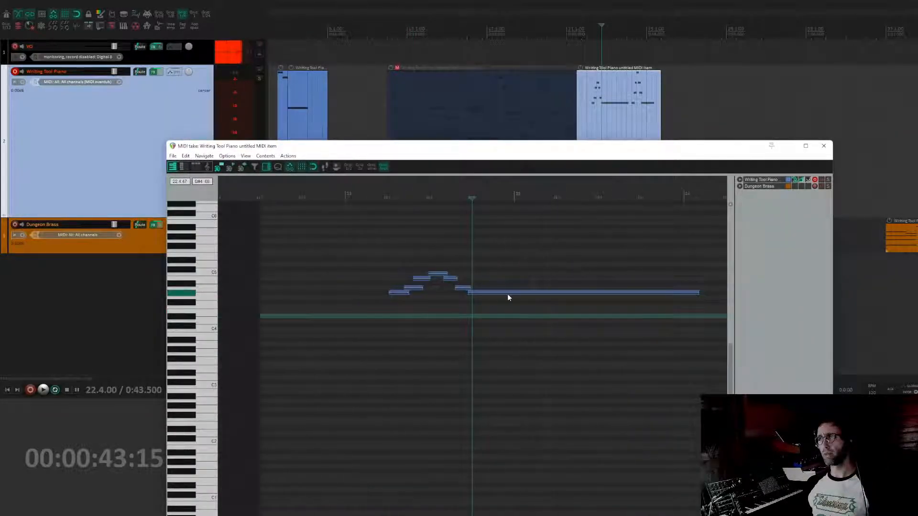
key("q")
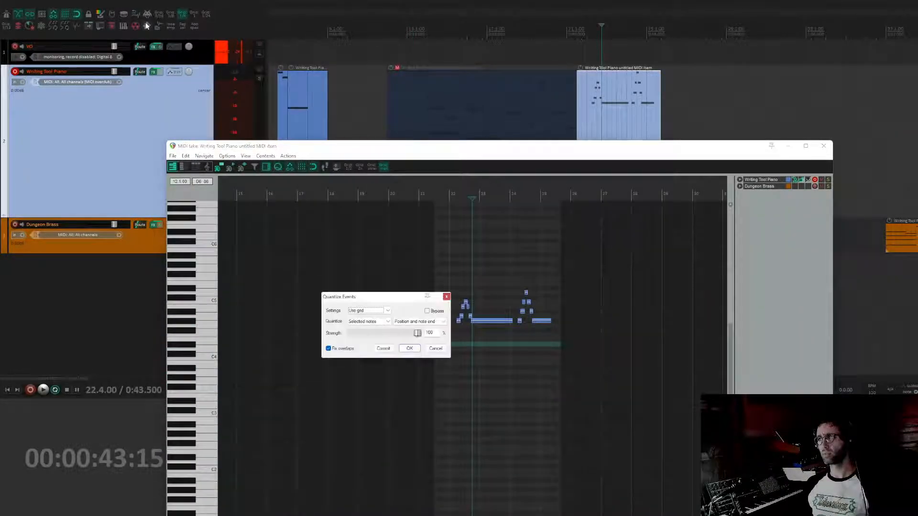
key("Return")
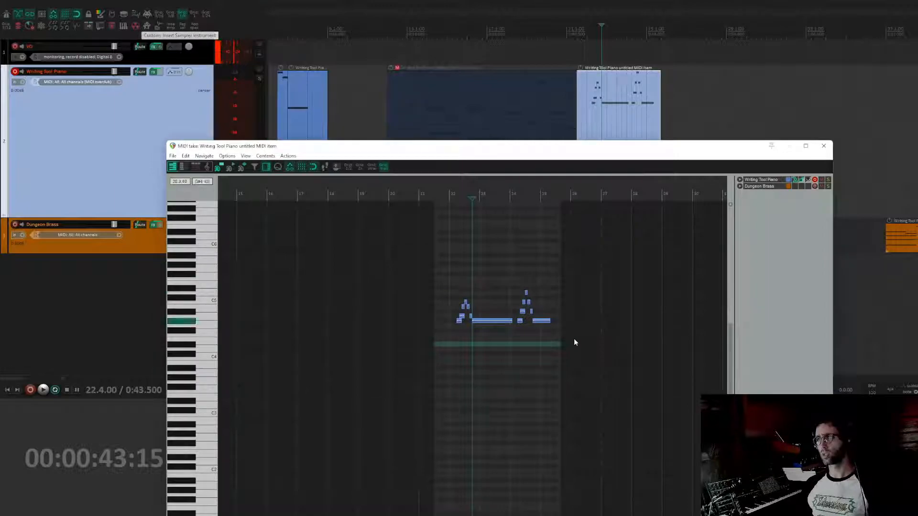
- Shorten the first two notes of the bar 22 run so they no longer overlap, and play the run
scroll(573, 346, "up", 8)
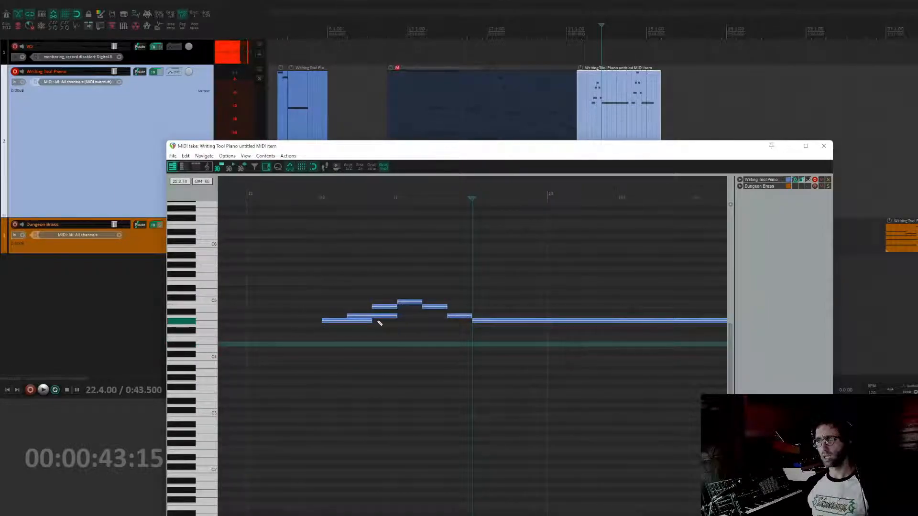
left_click(346, 320)
mouse_move(371, 320)
left_mouse_down()
mouse_move(348, 321)
mouse_move(393, 317)
mouse_move(373, 316)
left_mouse_up()
left_click(307, 342)
key("space")
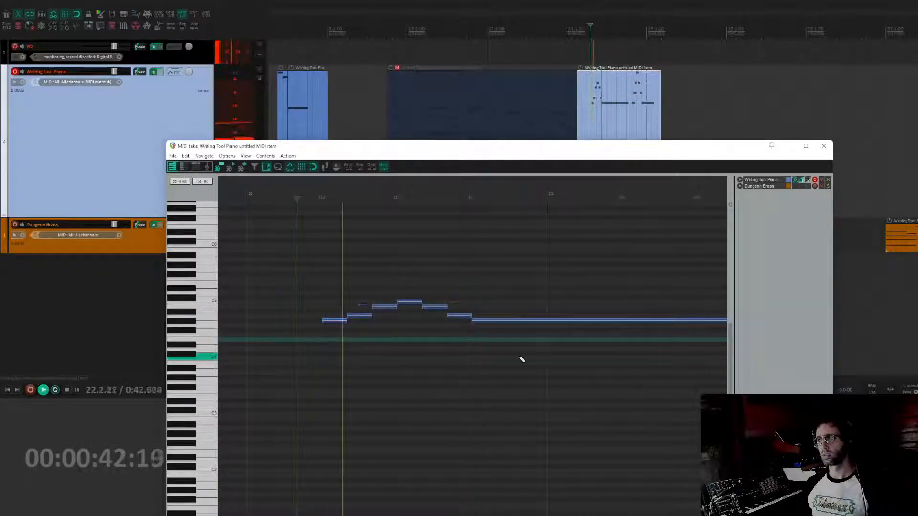
key("space")
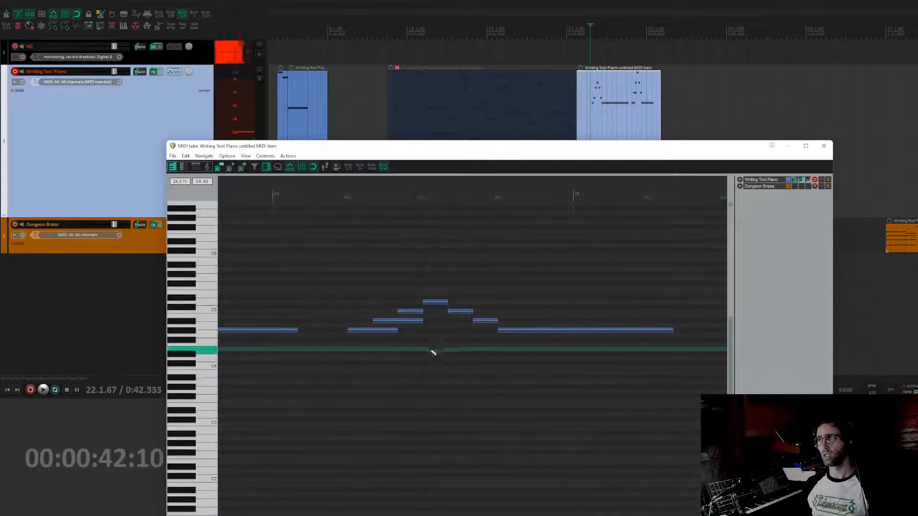
- Shorten the overlapping opening notes of the second melodic run, and play the melody from 22.1.00
left_click_drag(396, 330, 375, 334)
scroll(398, 347, "down", 3)
left_click_drag(472, 336, 515, 340)
left_click(316, 321)
key("space")
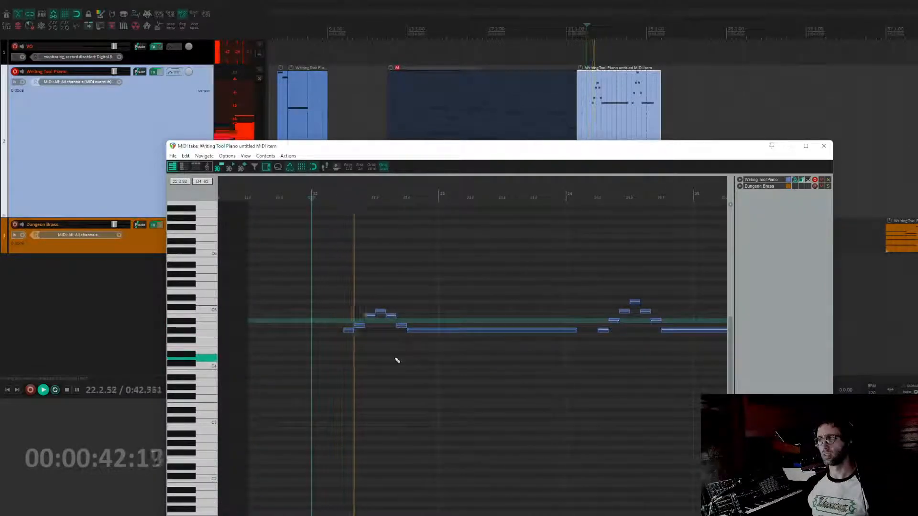
key("space")
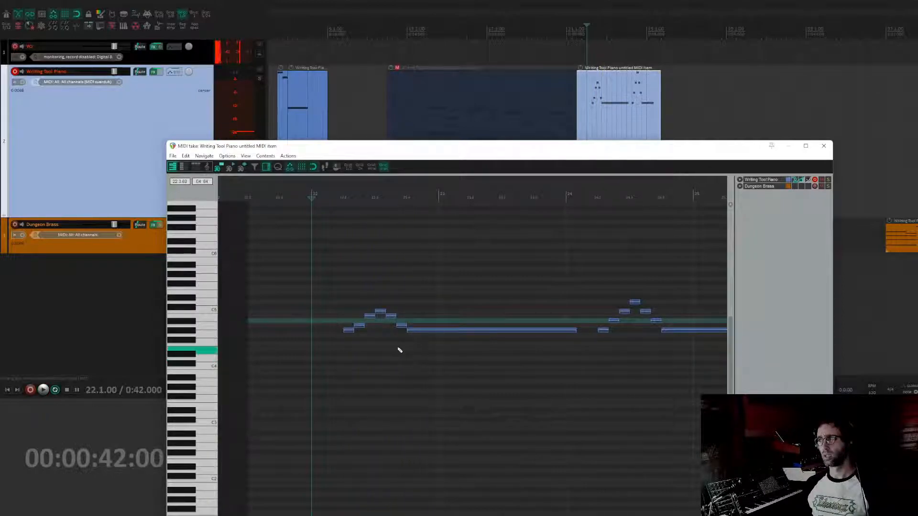
- Try cutting the first sustained note at 22.4.33, continuing with short notes that dip and return in pitch, and play from 22.1.33
scroll(398, 353, "up", 3)
left_click_drag(469, 341, 318, 344)
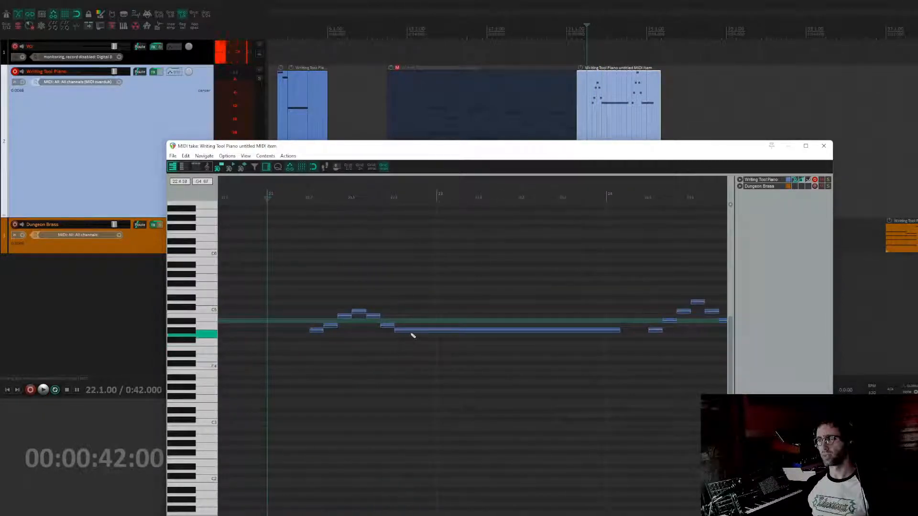
key("space")
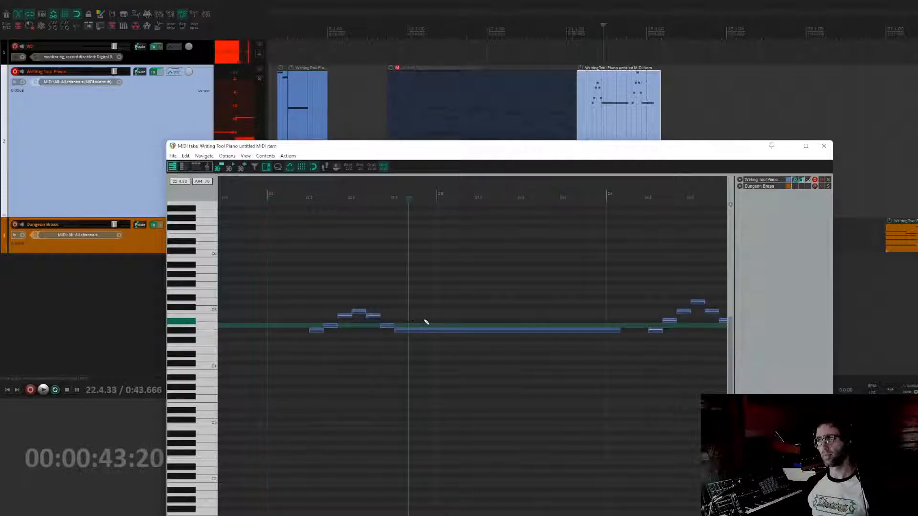
key("s")
key("Delete")
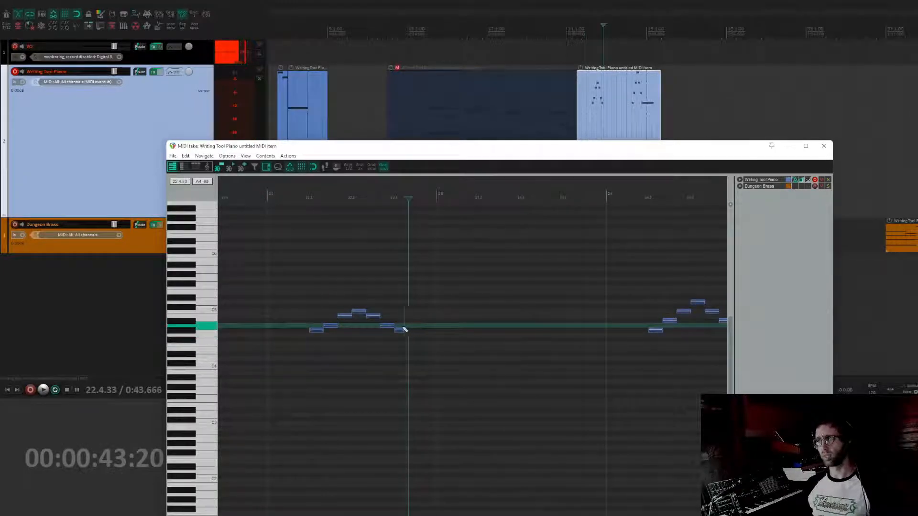
left_click_drag(402, 330, 426, 328)
left_click(287, 345)
key("space")
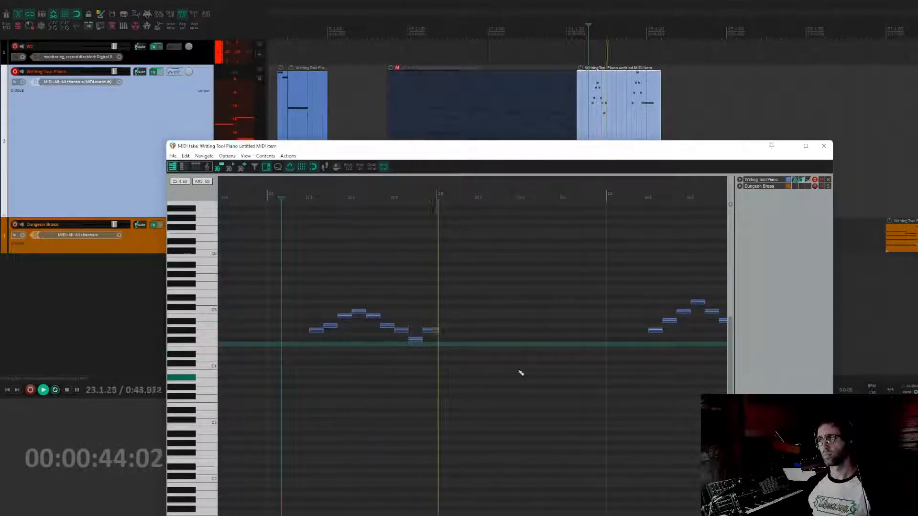
key("space")
- Try adding a higher short note at the start of bar 23, play it, and undo the short-note variation back to the sustained note
left_click(429, 330)
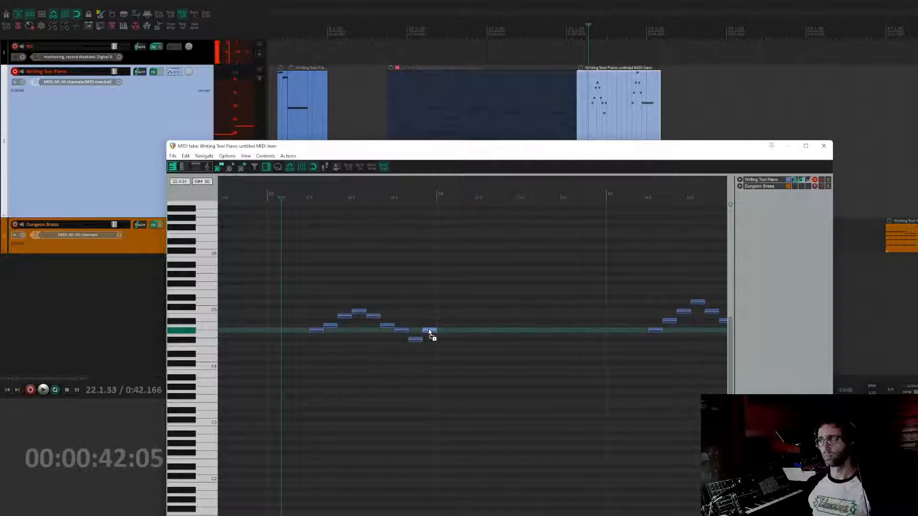
left_click_drag(445, 330, 444, 326)
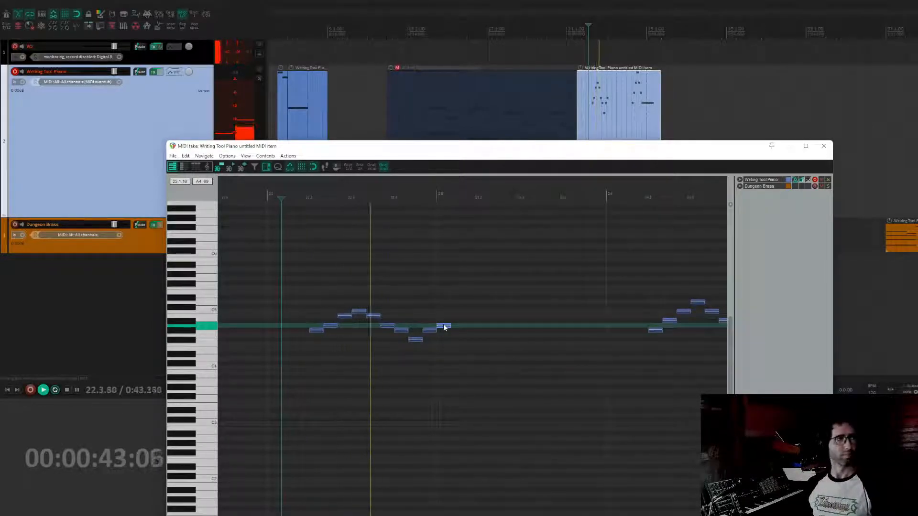
key("space")
key("ctrl+z")
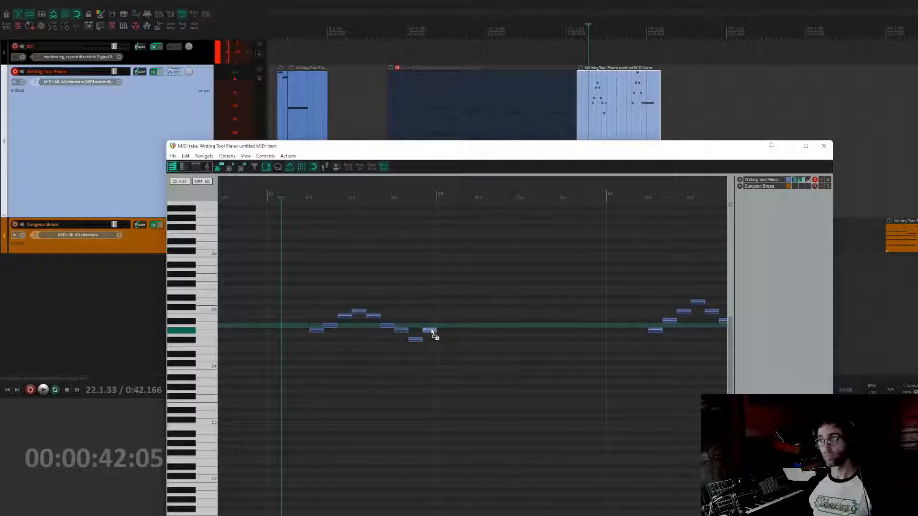
key("ctrl+z")
key("ctrl+z")
- Shorten the first sustained note to end at 23.3, play the melody from 22.1.33, and close the MIDI editor
key("space")
left_click_drag(506, 339, 490, 339)
key("space")
left_click_drag(360, 341, 292, 340)
key("space")
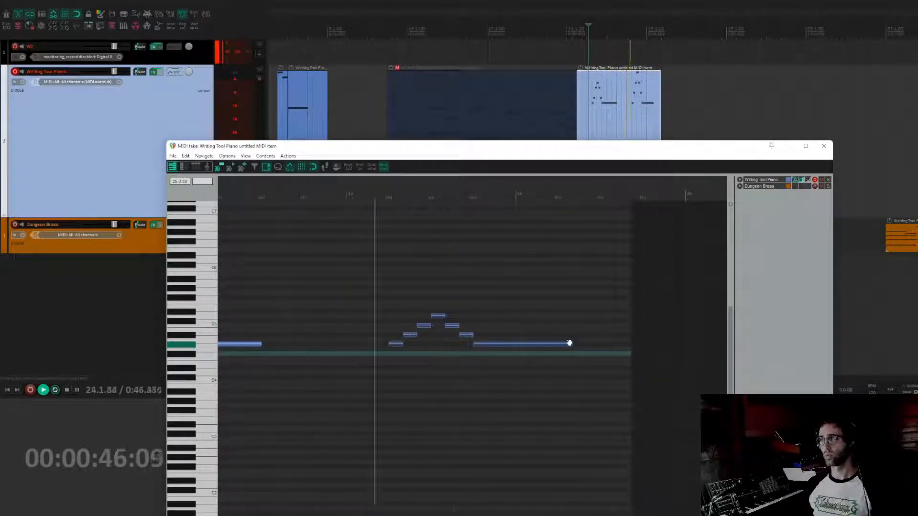
key("space")
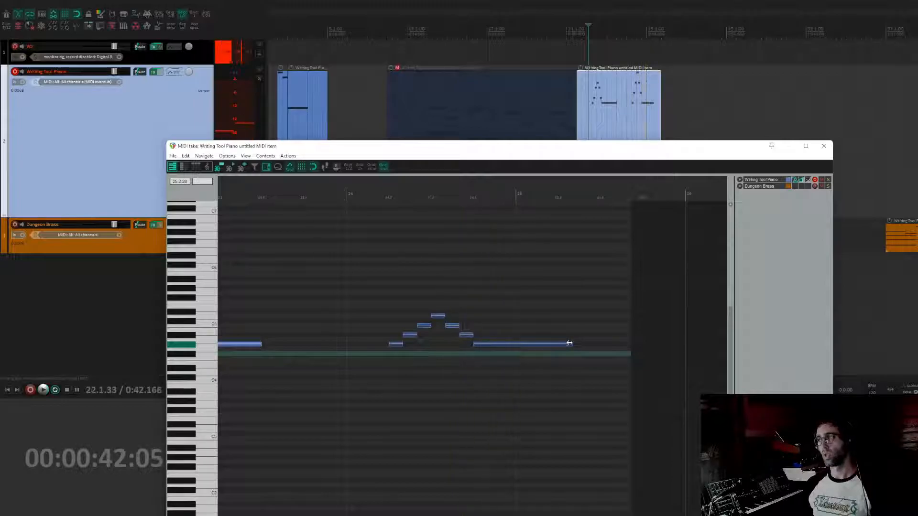
key("Escape")
- Extend the end of the new Writing Tool Piano item to bar 26
left_click(639, 133)
scroll(648, 143, "up", 3)
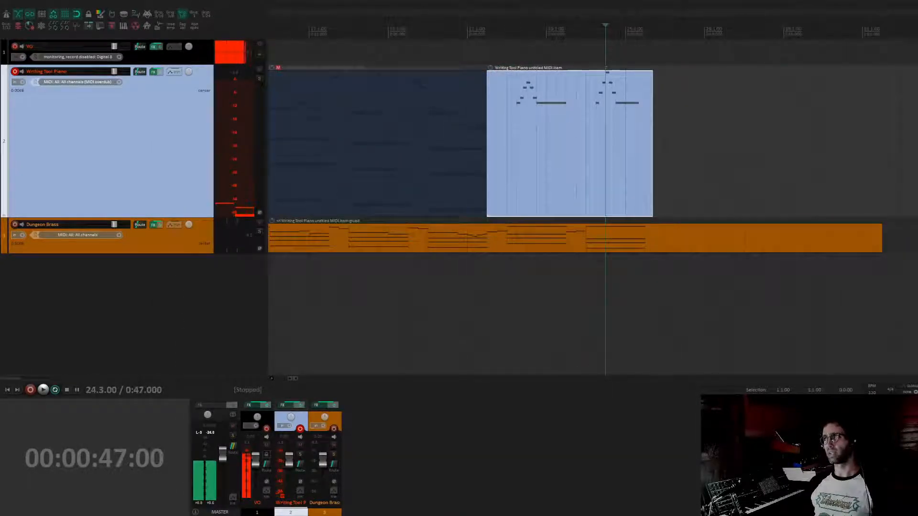
left_click_drag(652, 122, 662, 122)
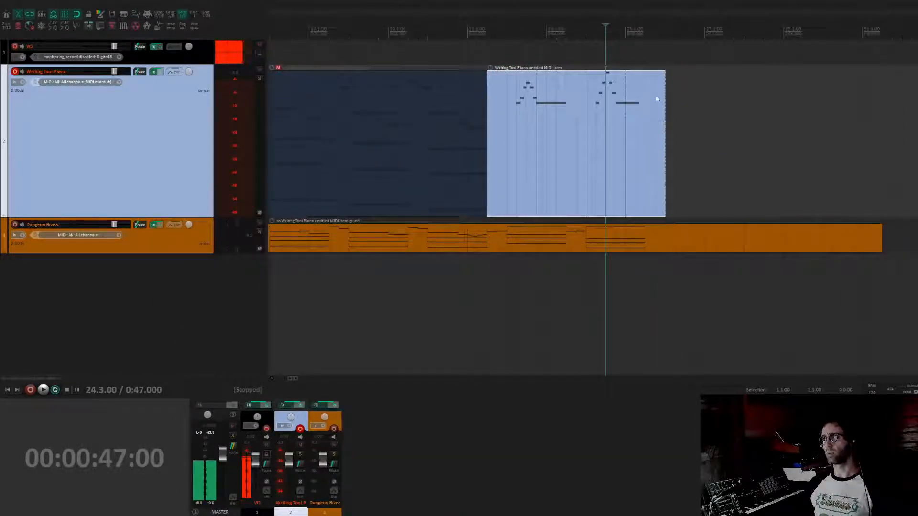
- Lengthen the last sustained piano note to 25.3 in the MIDI editor, and close the editor
double_click(639, 102)
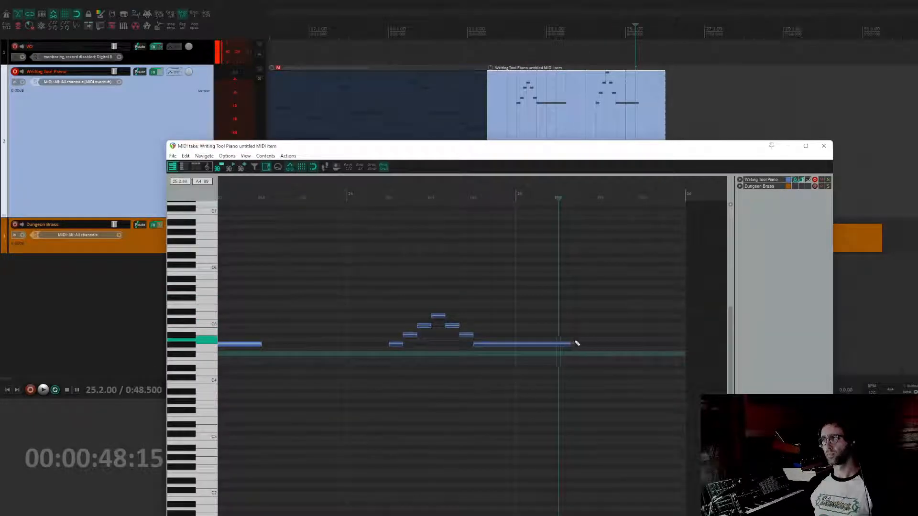
left_click_drag(571, 343, 599, 348)
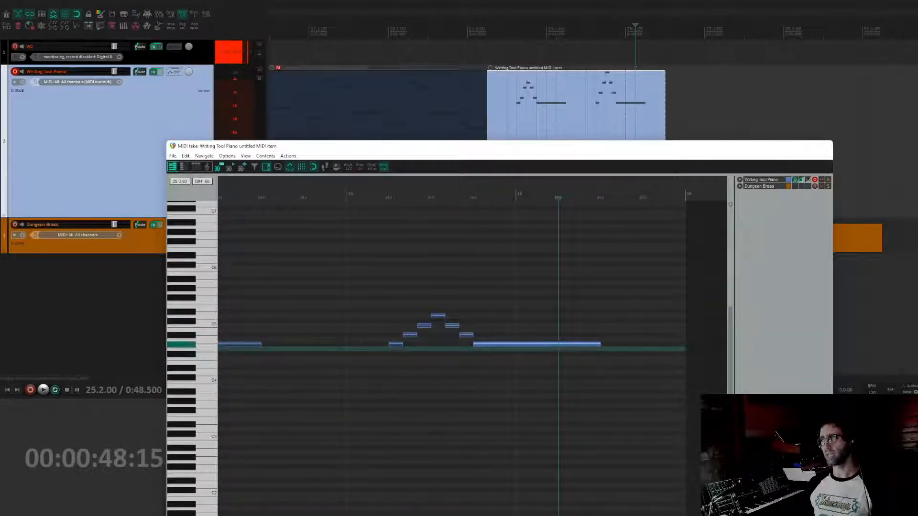
key("Escape")
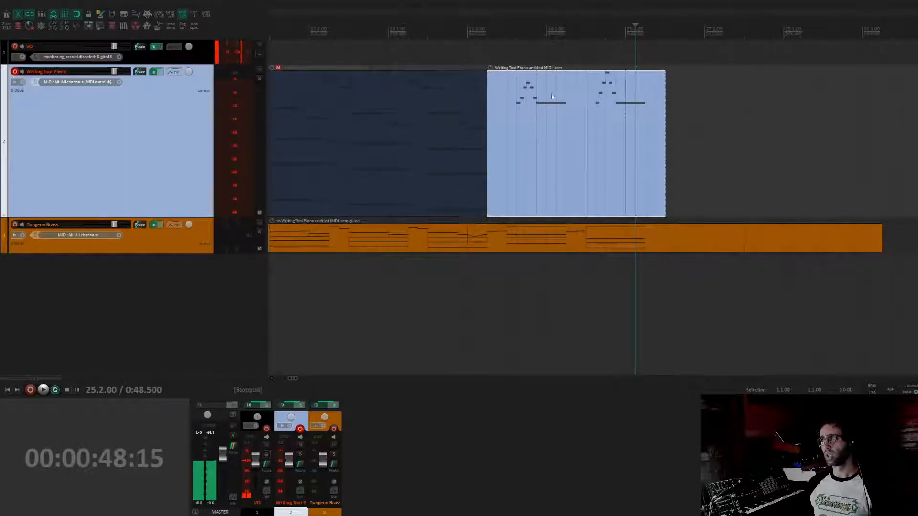
- Play the brass together with the new piano melody from 21.3 to hear where the brass needs movement
left_click(549, 37)
left_click_drag(548, 37, 551, 38)
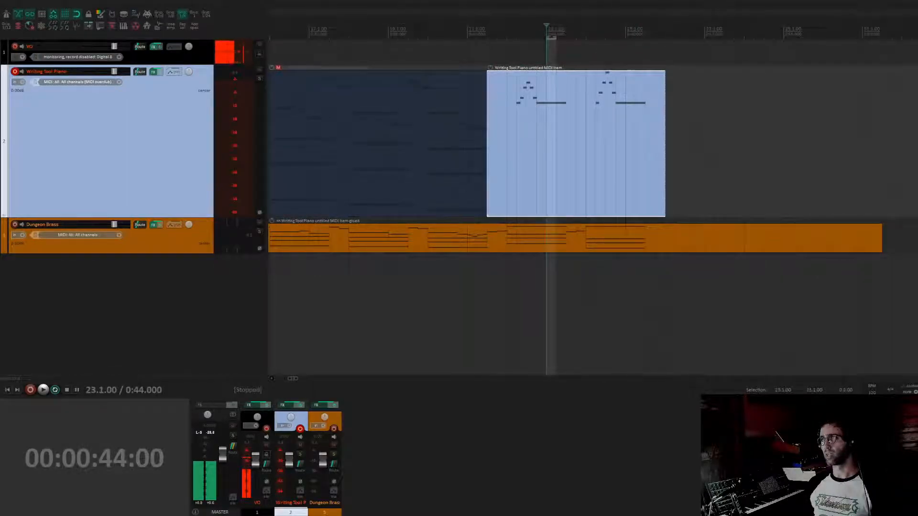
double_click(549, 243)
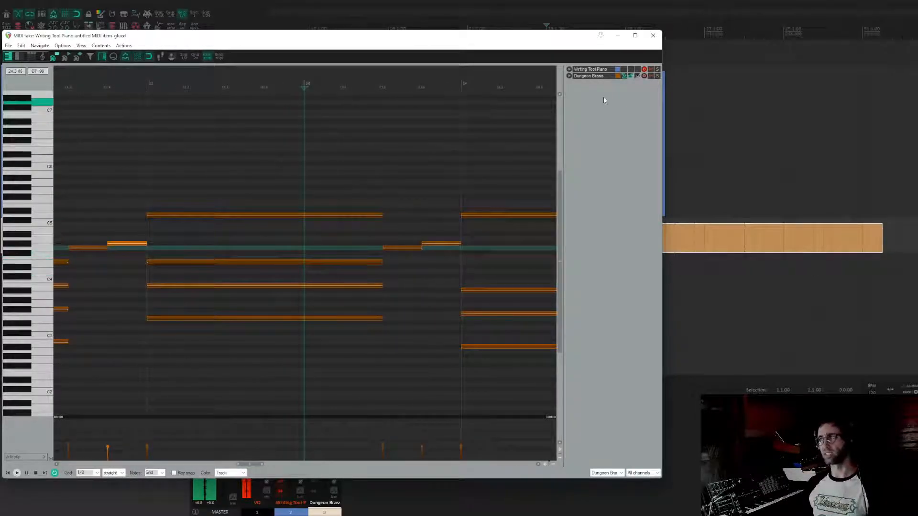
key("Escape")
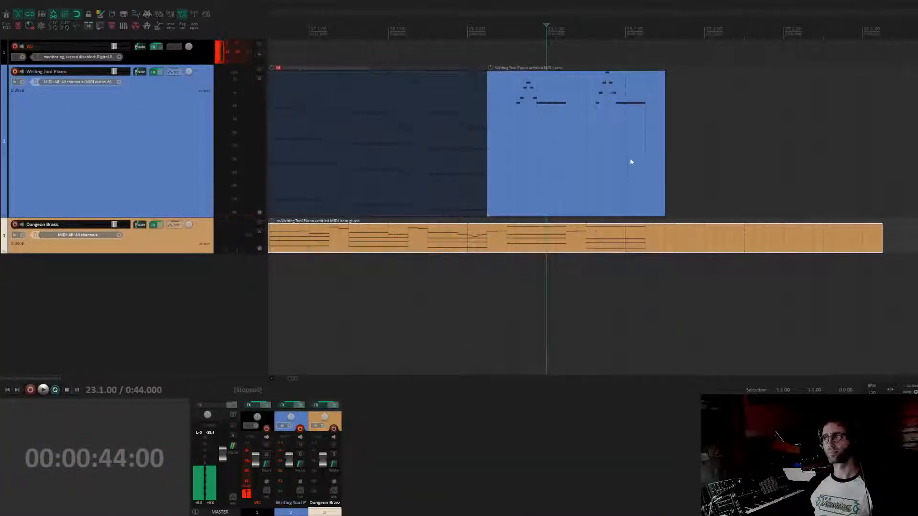
left_click(489, 247)
key("space")
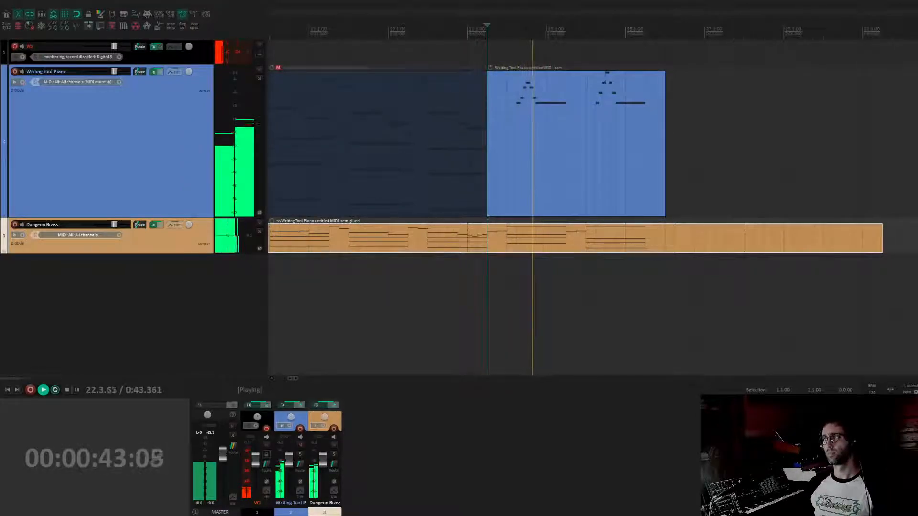
key("space")
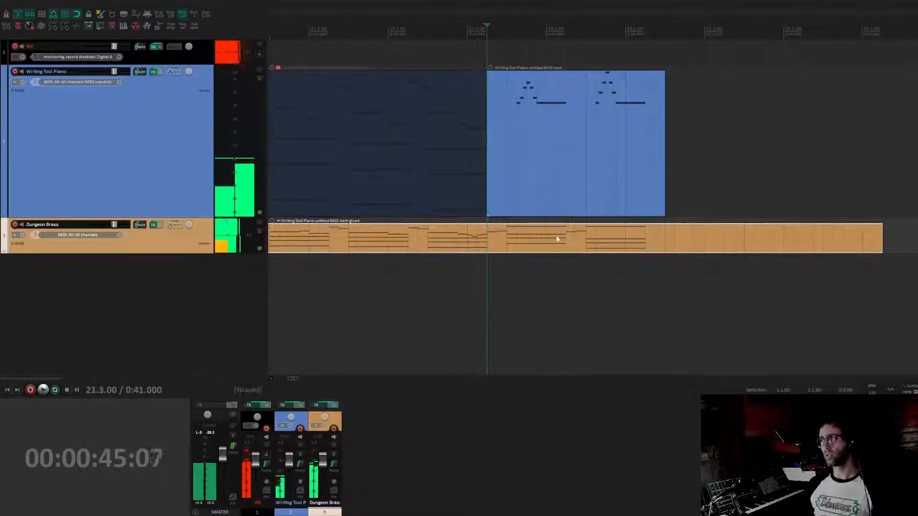
- Break the end of the bar 22 brass chord's top note into two quarter notes, A4 at 23.1 and G#4 at 23.2, and play from bar 22
double_click(558, 240)
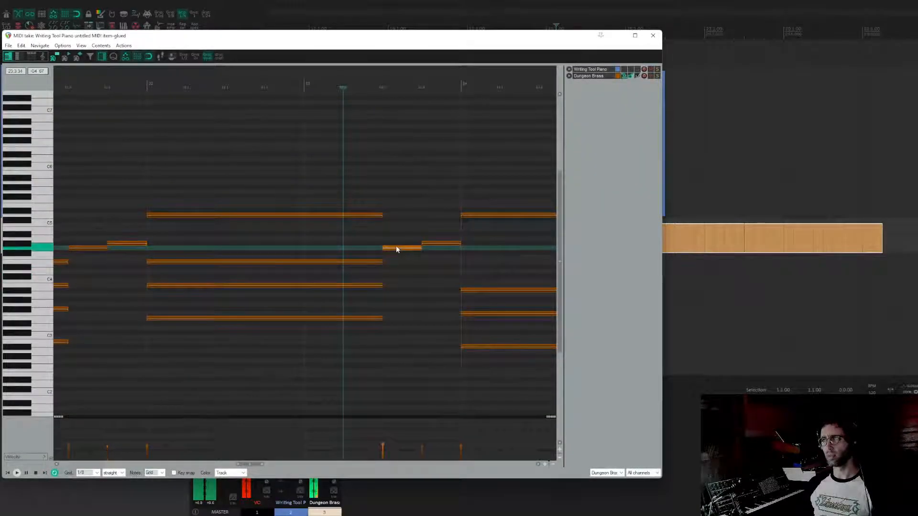
mouse_move(406, 239)
left_mouse_down()
mouse_move(438, 236)
mouse_move(466, 210)
mouse_move(377, 210)
left_mouse_up()
mouse_move(382, 243)
left_mouse_down()
mouse_move(409, 228)
mouse_move(413, 205)
mouse_move(410, 245)
mouse_move(405, 234)
mouse_move(437, 244)
mouse_move(441, 218)
left_mouse_up()
left_click(223, 225)
key("space")
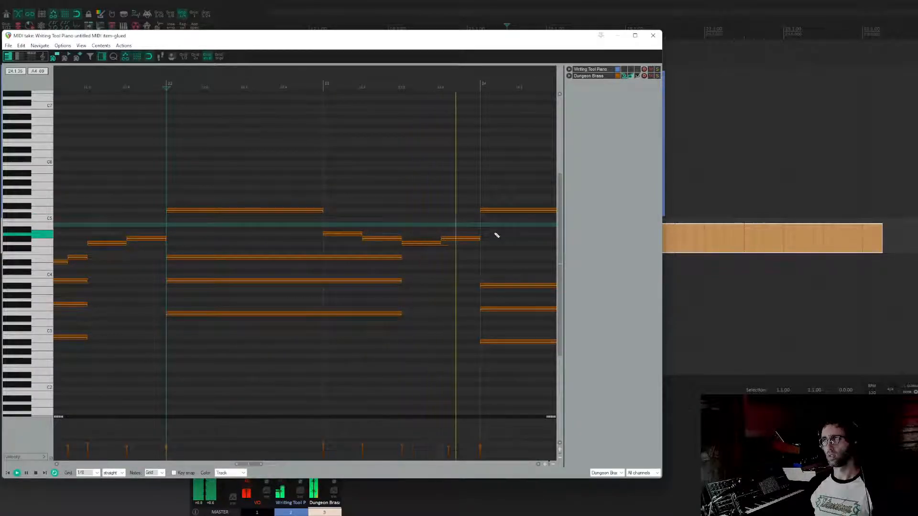
key("space")
- Try D5 at 23.1 and C5 at 23.2 in the brass top voice, and play the phrase
left_click_drag(347, 236, 349, 211)
left_click_drag(381, 238, 381, 214)
key("space")
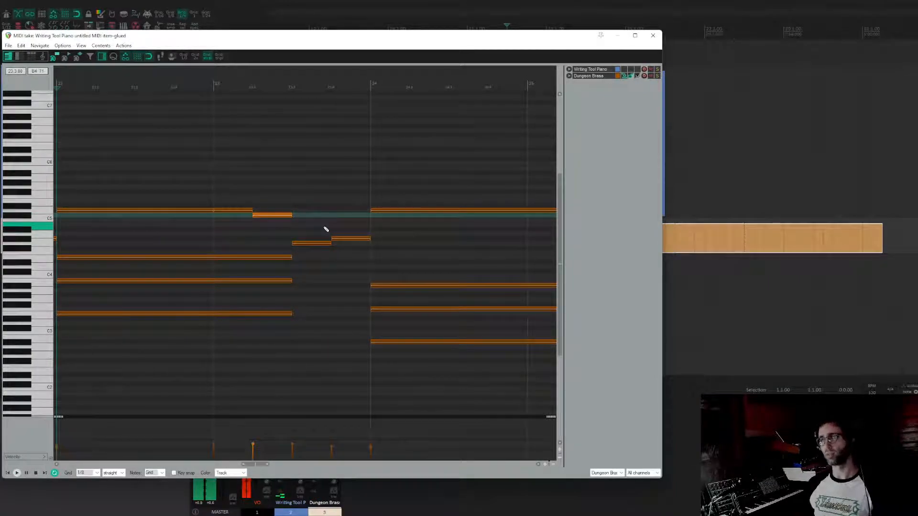
mouse_move(269, 217)
left_mouse_down()
mouse_move(273, 211)
mouse_move(275, 242)
mouse_move(277, 220)
left_mouse_up()
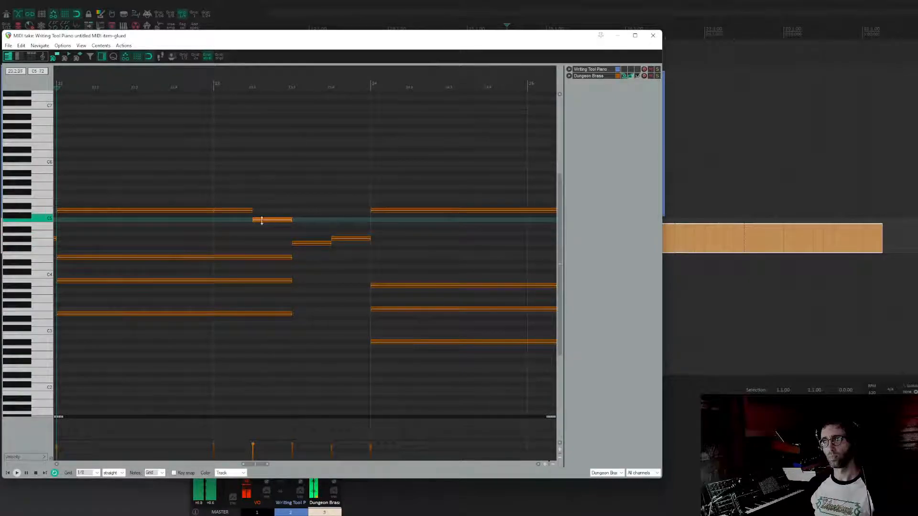
key("space")
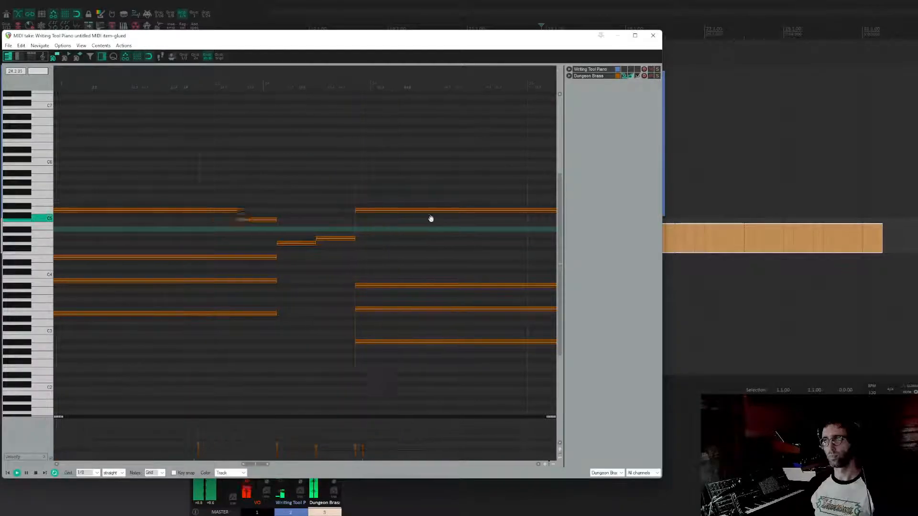
key("space")
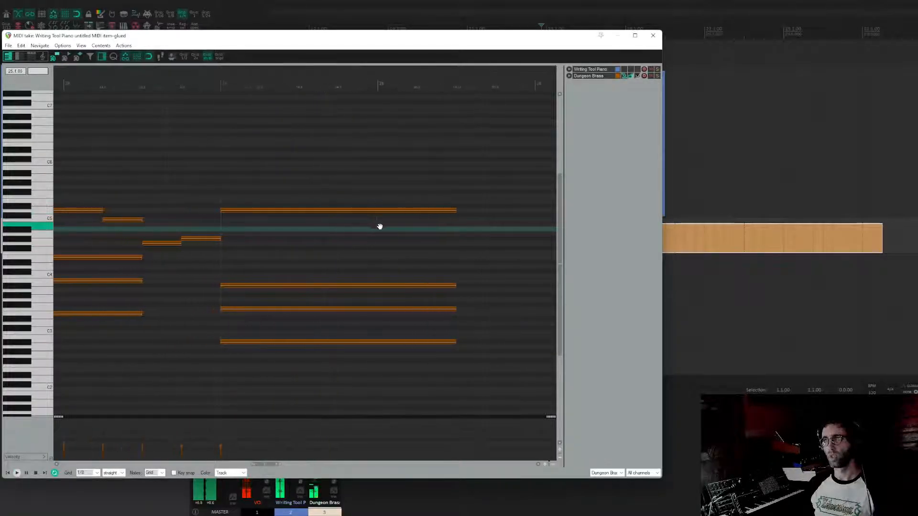
- Split the bar 24 brass chord's top note at 25.1 and 25.2, lower the final short note to A#4, and play the phrase
key("space")
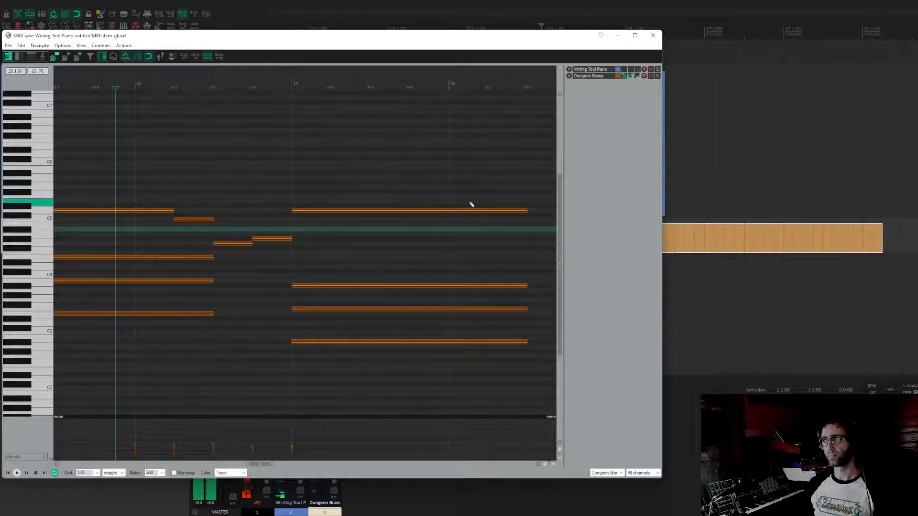
mouse_move(503, 208)
left_mouse_down()
mouse_move(419, 214)
mouse_move(422, 206)
mouse_move(484, 217)
left_mouse_up()
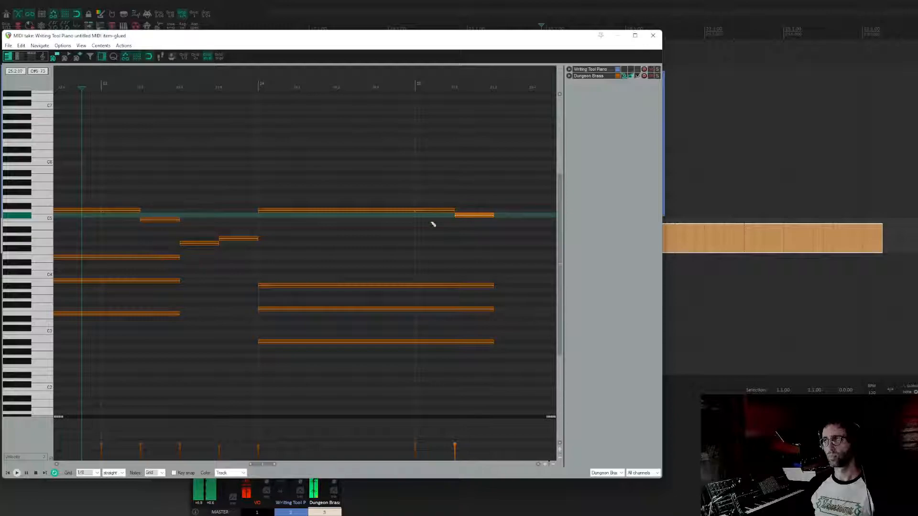
left_click(401, 225)
key("space")
key("space")
left_click_drag(457, 215, 434, 214)
key("space")
key("space")
- Raise the brass top-voice note at 23.1 to E5, lower the one at 23.2 to B4, and play the phrase
key("s")
key("space")
scroll(221, 229, "left", 3)
key("space")
left_click(211, 220)
left_click_drag(169, 210, 204, 225)
left_click(116, 236)
key("space")
key("space")
key("space")
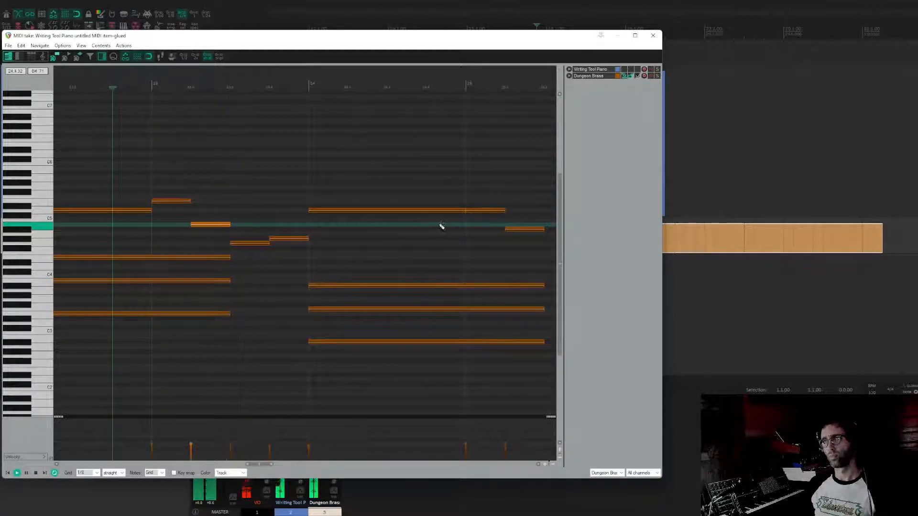
- Raise the brass top-voice notes to F5 at 25.1 and D5 at 25.2, and close the MIDI editor
scroll(441, 227, "right", 4)
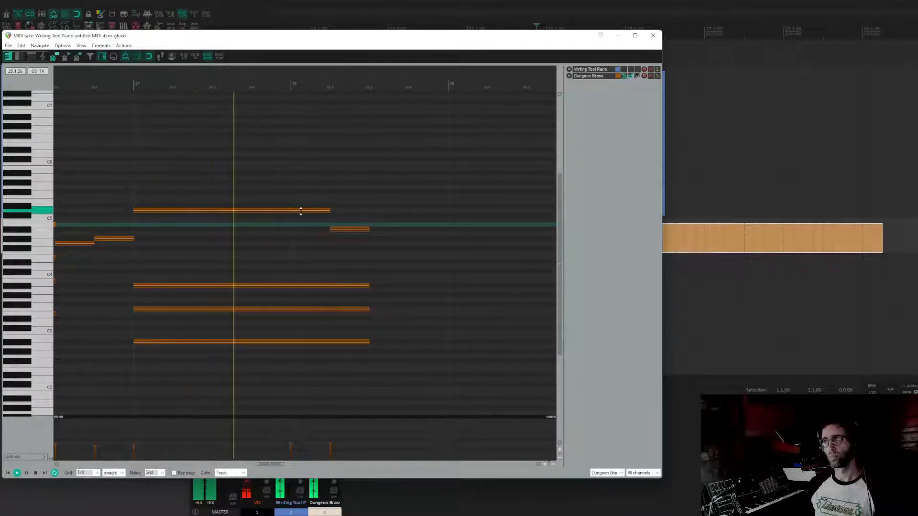
left_click_drag(304, 212, 303, 197)
left_click_drag(345, 228, 345, 214)
scroll(344, 214, "down", 2)
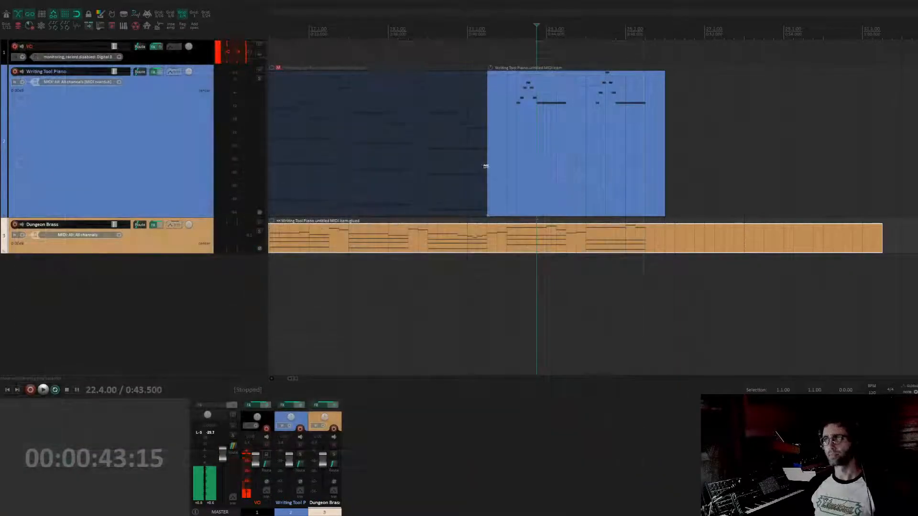
- Set the time selection from 21.3 to 25.3 and play the brass and piano from 21.2
scroll(498, 189, "right", 1)
left_click_drag(458, 261, 615, 261)
left_click(446, 31)
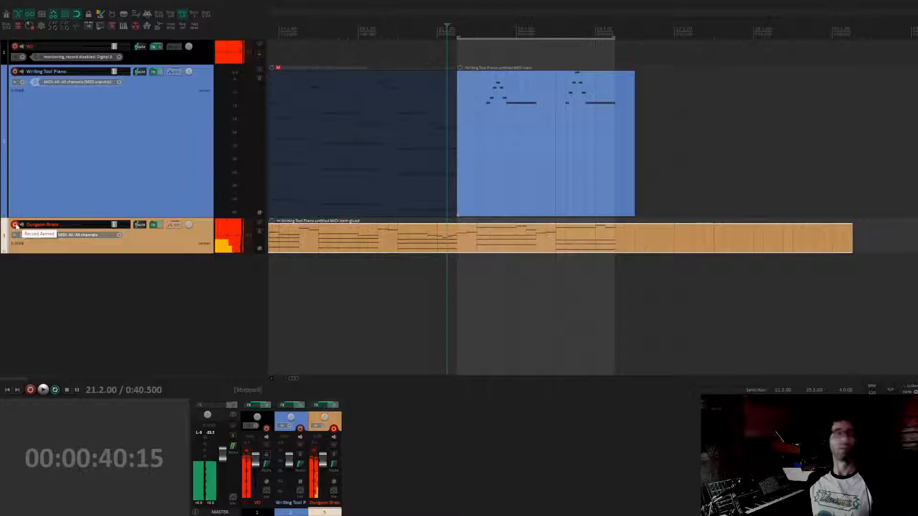
key("space")
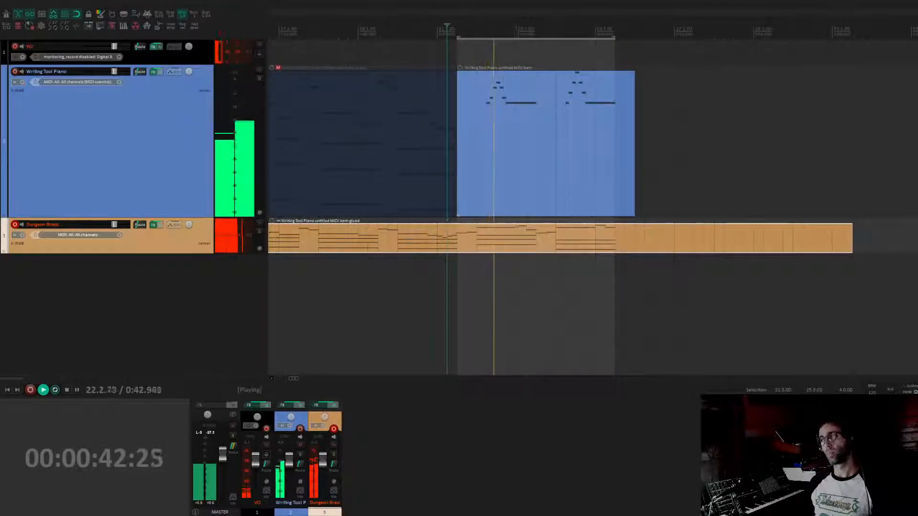
key("space")
- Move the piano melody item from the Writing Tool Piano track to the Dungeon Monkey Piano track and disarm that track's recording
scroll(478, 154, "left", 2)
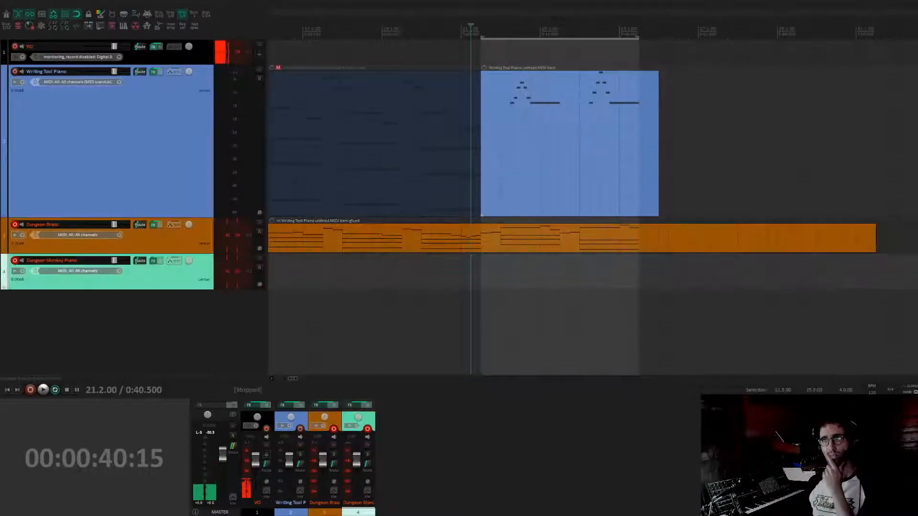
left_click(107, 310)
left_click_drag(515, 142, 513, 290)
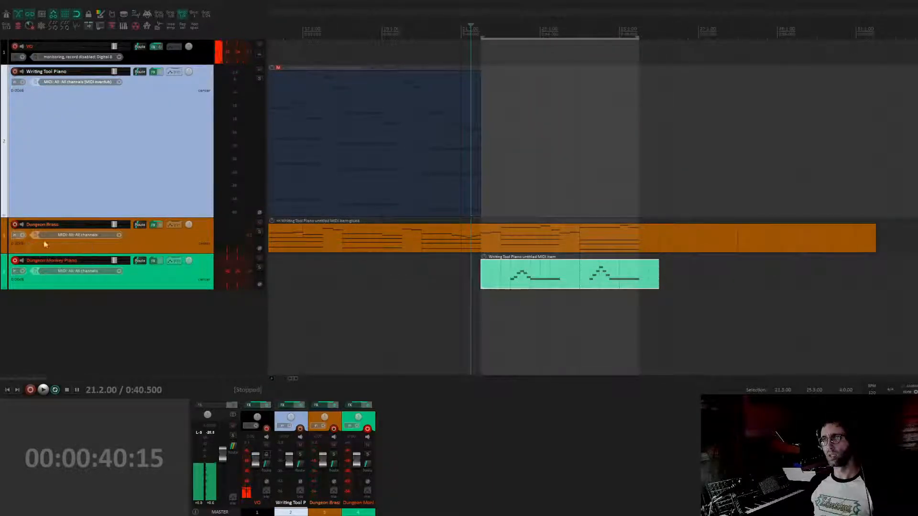
left_click(18, 263)
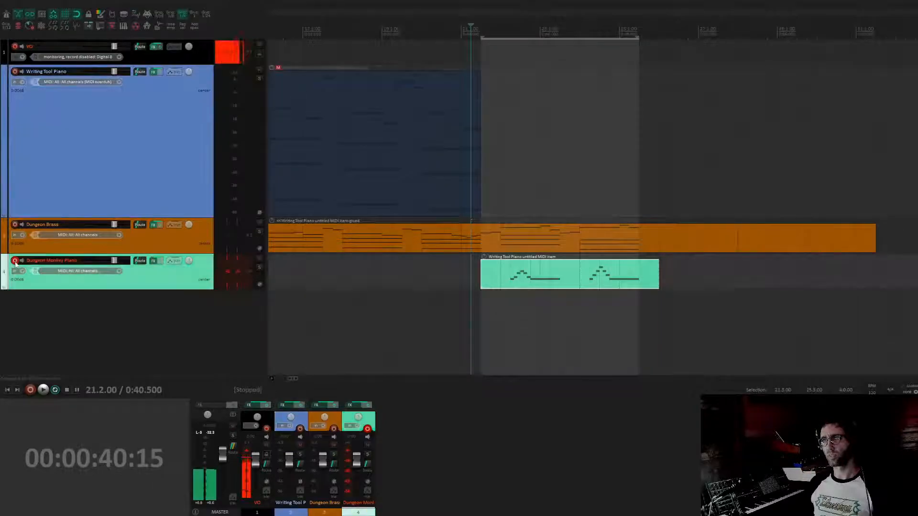
- Lower the Dungeon Monkey Piano track's volume during playback, and clear the time selection
key("space")
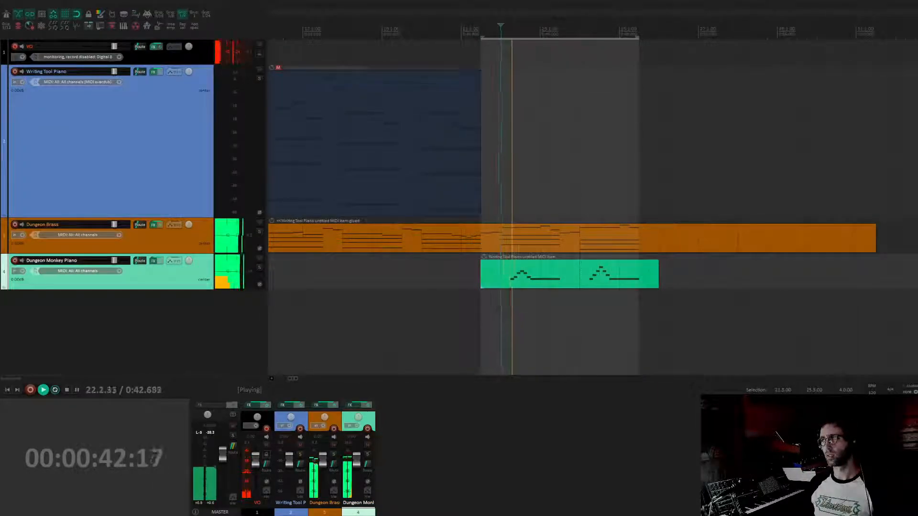
left_click_drag(114, 260, 109, 263)
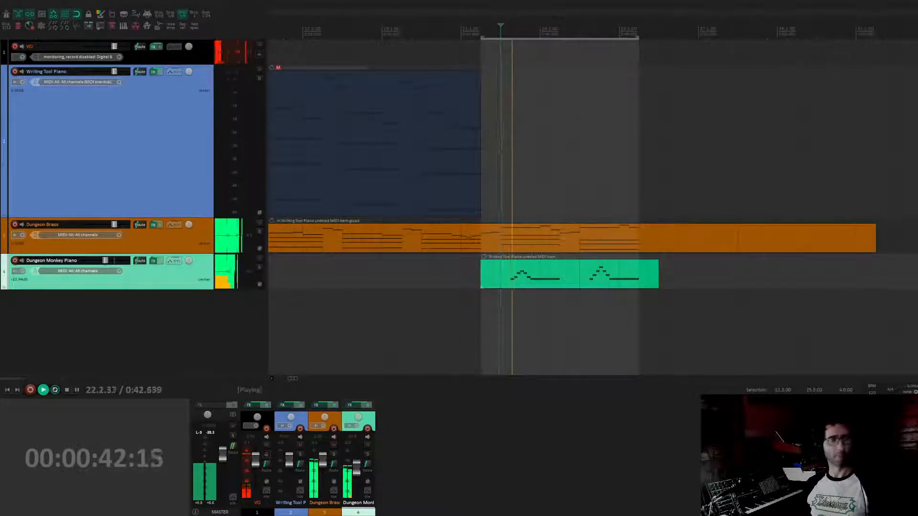
left_click_drag(547, 229, 670, 213)
key("Escape")
key("space")
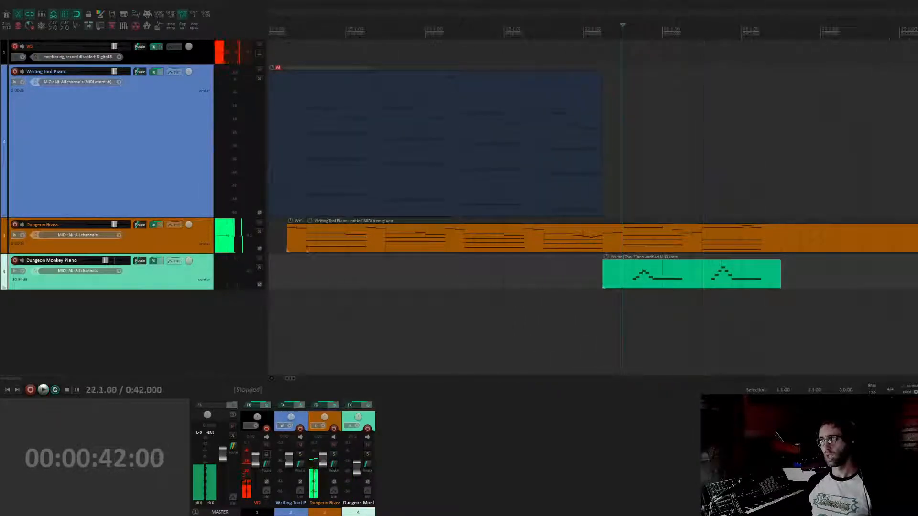
- Split the brass and piano items at 25.3 and delete the leftover parts after it
left_click(651, 235)
key("s")
key("Delete")
left_click_drag(510, 229, 681, 291)
left_click(642, 230)
key("s")
key("Delete")
- Split the brass item at 21.3 and duplicate its new section together with the piano item to fill 25.3 to 29.3
left_click_drag(528, 308, 504, 232)
left_click(490, 240)
key("s")
left_click(508, 275, "ctrl")
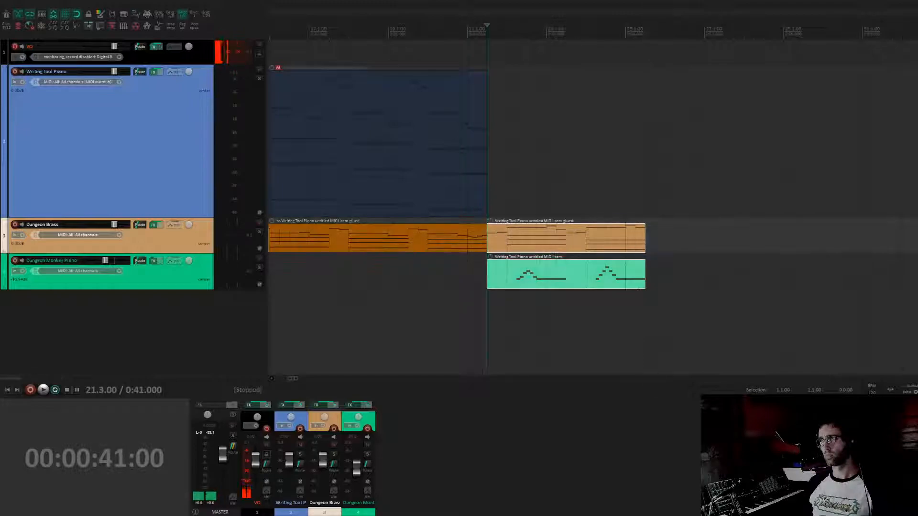
key("ctrl+d")
- Set the time selection from 14.1 to 29.3 and play the arrangement from bar 13 through the duplicated section
scroll(793, 267, "left", 2)
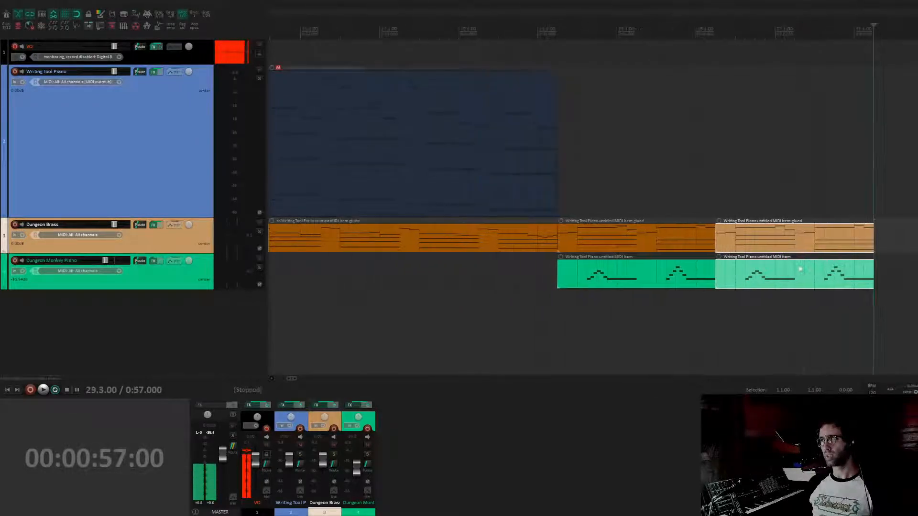
scroll(764, 266, "down", 5)
scroll(764, 267, "up", 2)
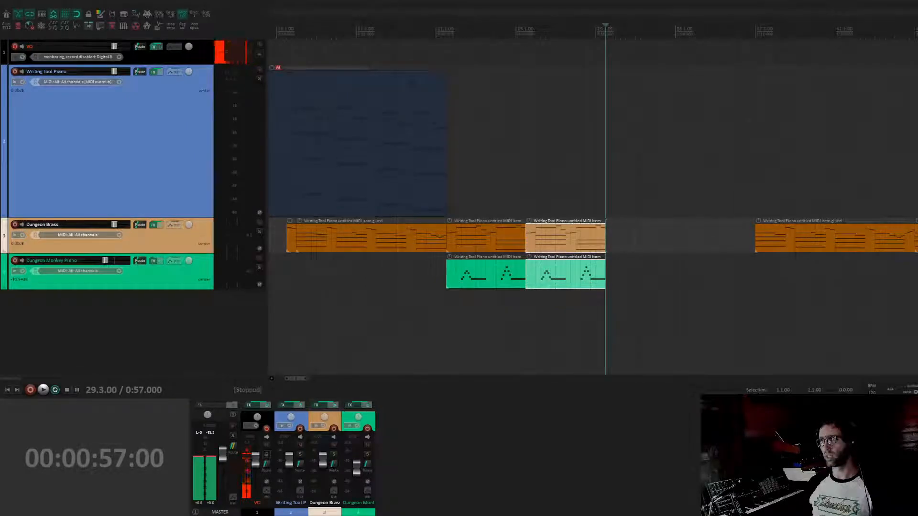
left_click_drag(296, 270, 605, 270)
key("space")
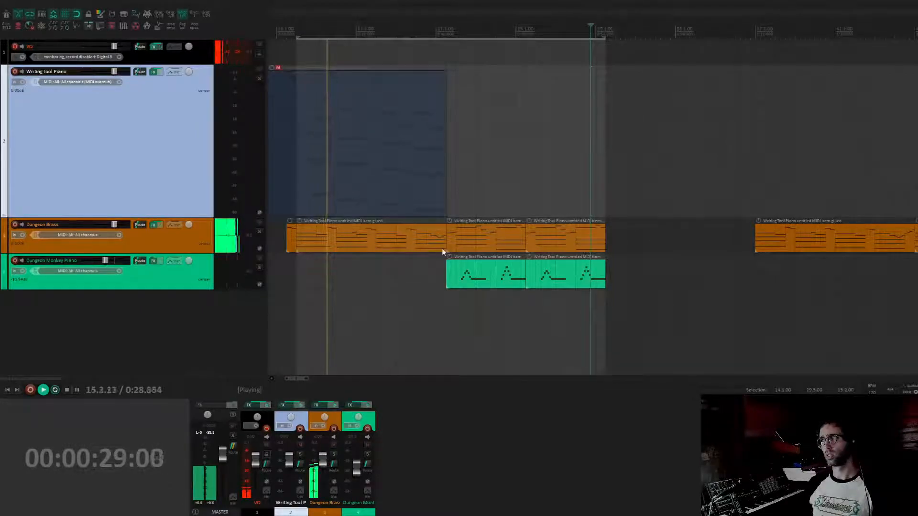
key("space")
left_click(281, 273)
key("space")
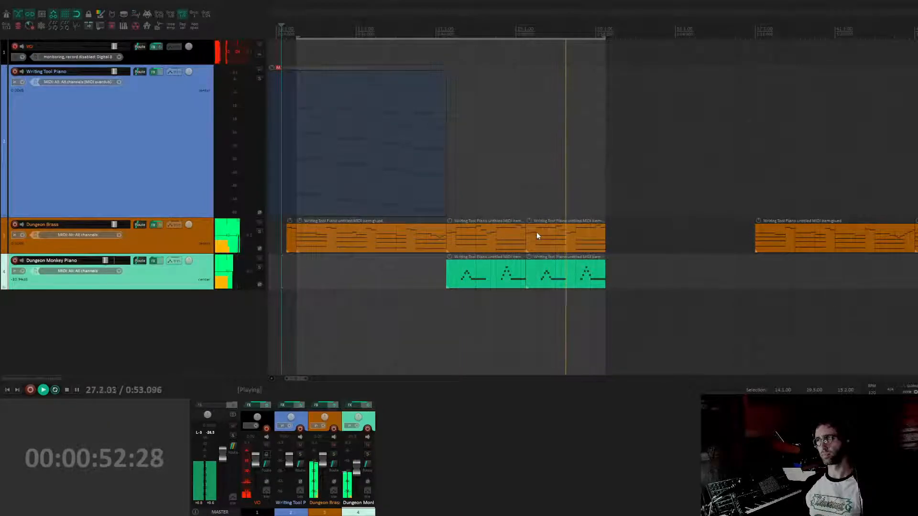
left_click(593, 235)
key("space")
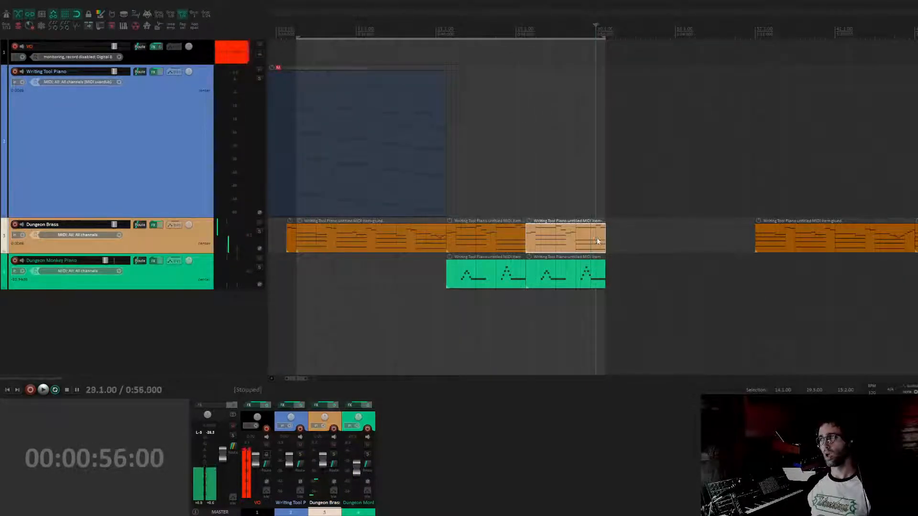
- Extend the duplicated brass and piano items and the time selection to 30.1
mouse_move(612, 271)
left_mouse_down()
mouse_move(601, 240)
mouse_move(606, 275)
mouse_move(614, 276)
left_mouse_up()
left_click_drag(605, 37, 615, 38)
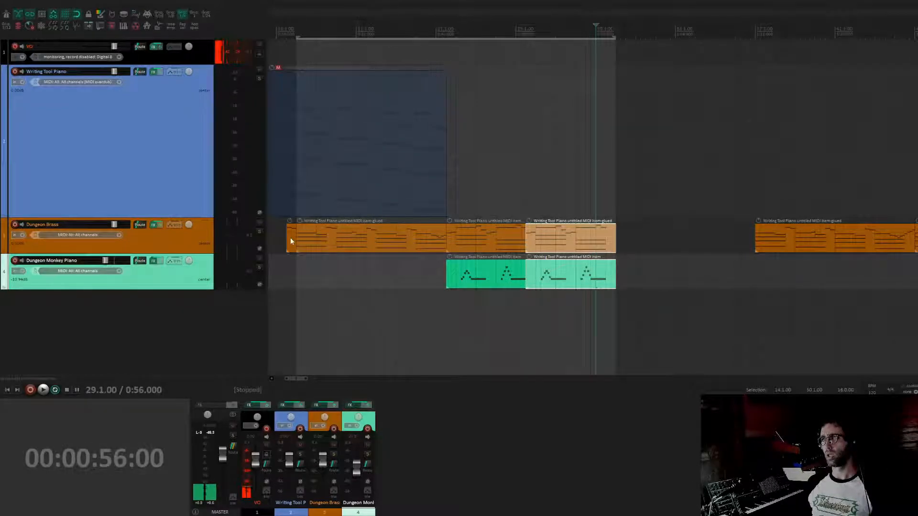
- Edit the closing top-voice notes of the duplicated brass section around 29.3, close the MIDI editor, and play the loop transition from 28.3
double_click(607, 228)
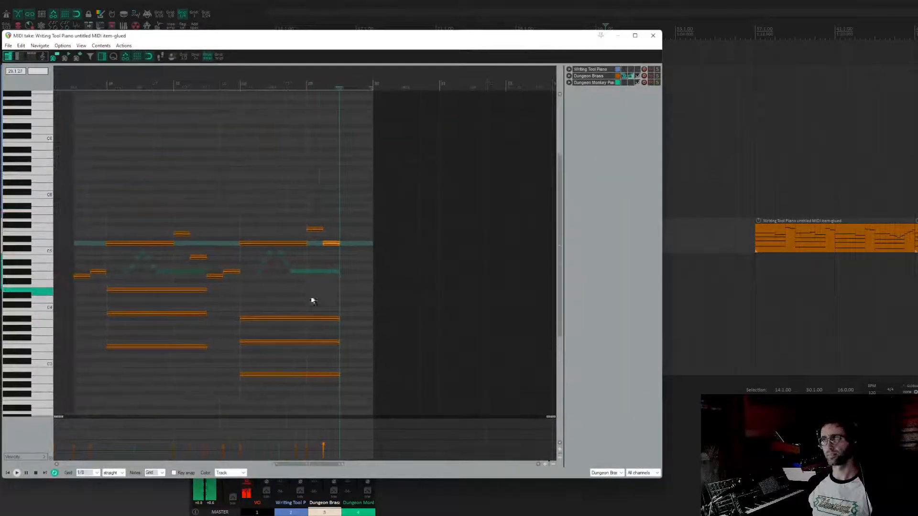
left_click(334, 244)
left_click(349, 244)
left_click(365, 248)
key("Escape")
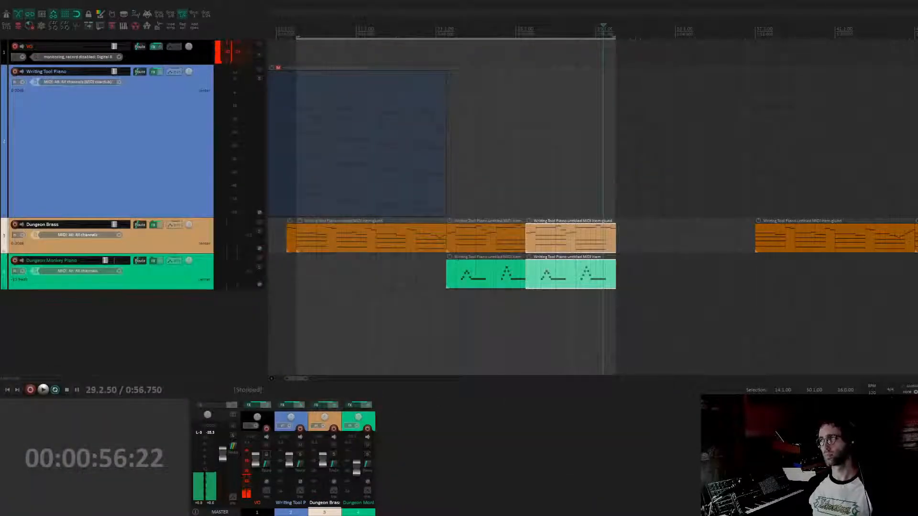
key("space")
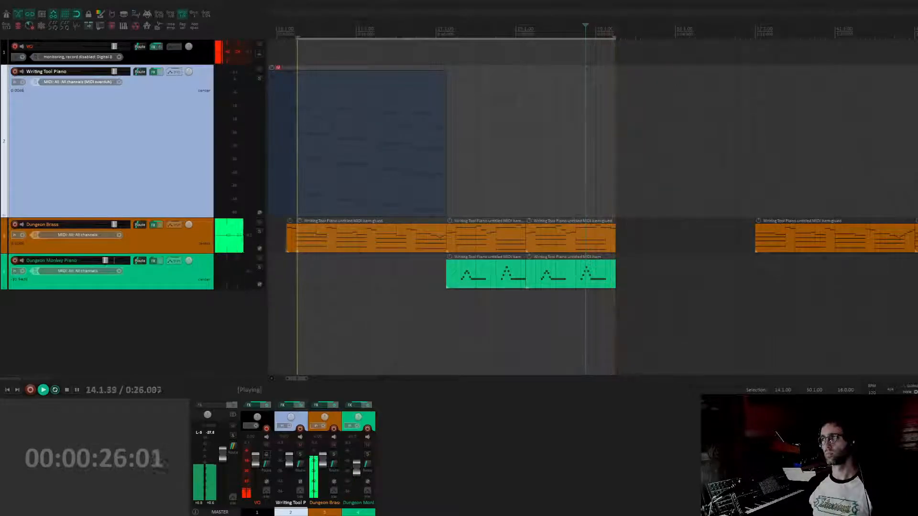
key("space")
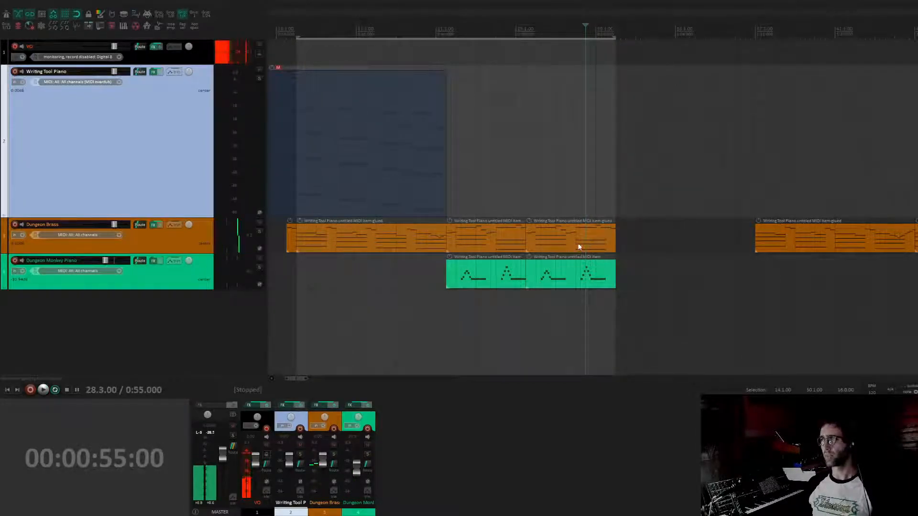
- Arm the Dungeon Brass track for recording and move the two spare brass items beyond the arrangement farther along the timeline
left_click(605, 233)
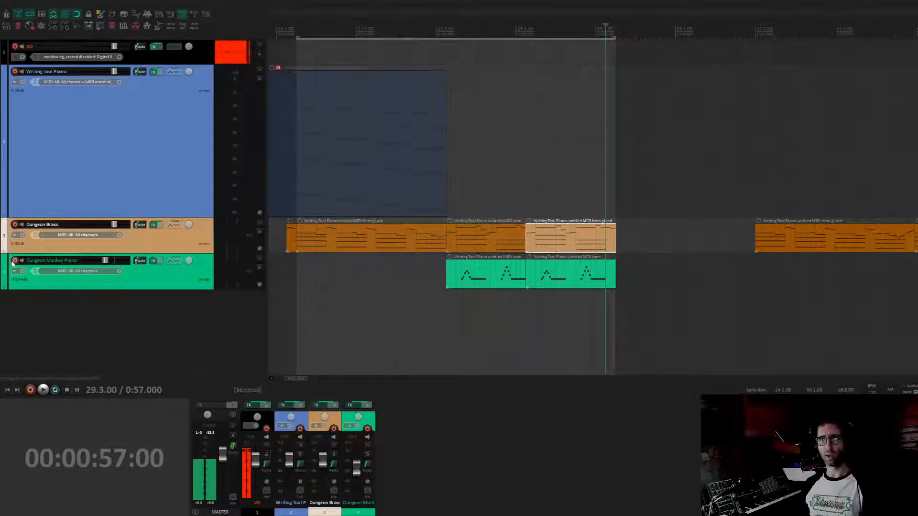
left_click(14, 225)
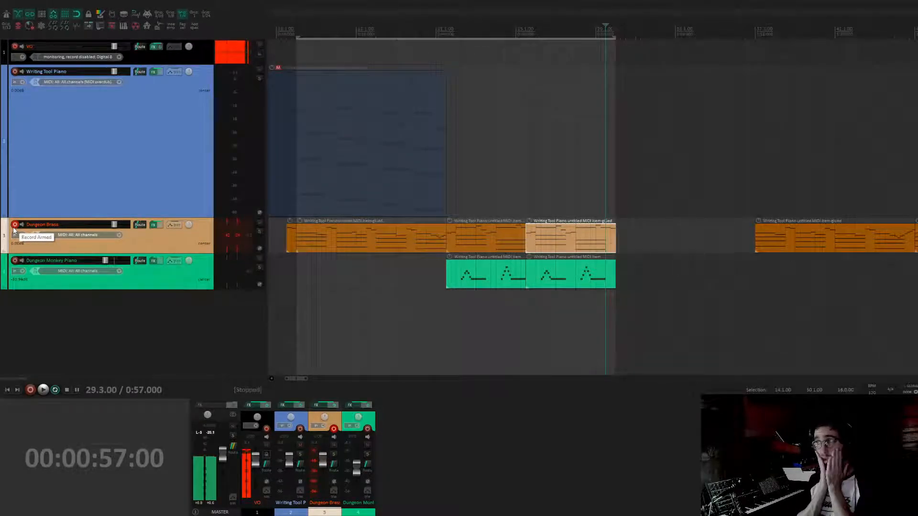
scroll(592, 206, "down", 4)
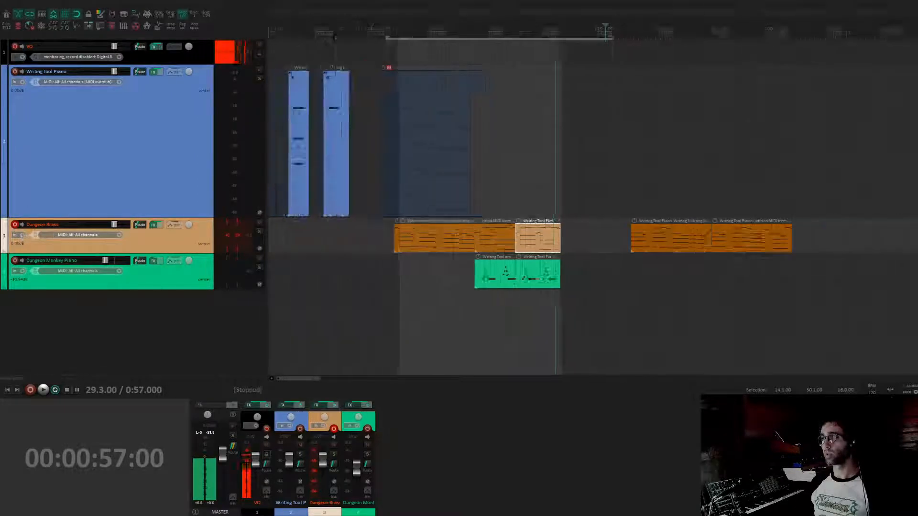
left_click_drag(616, 211, 765, 244)
scroll(592, 236, "down", 3)
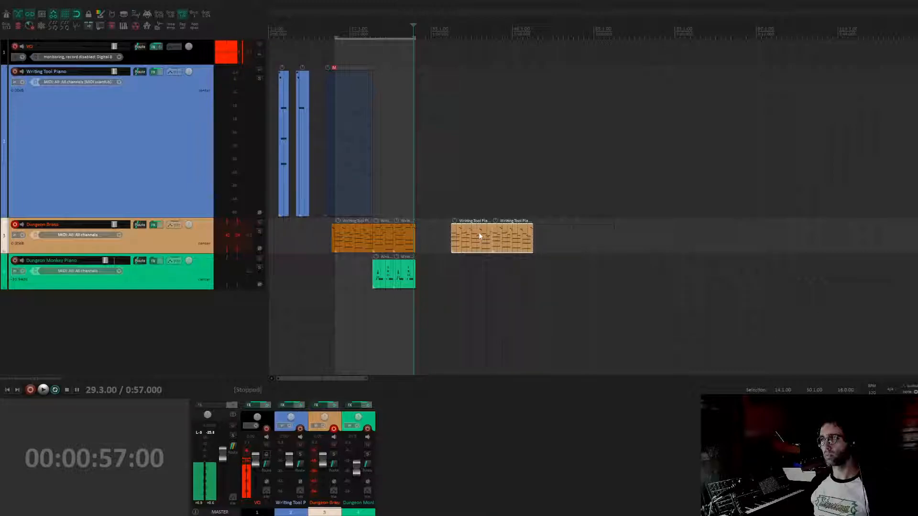
left_click_drag(479, 235, 709, 237)
scroll(347, 236, "up", 4)
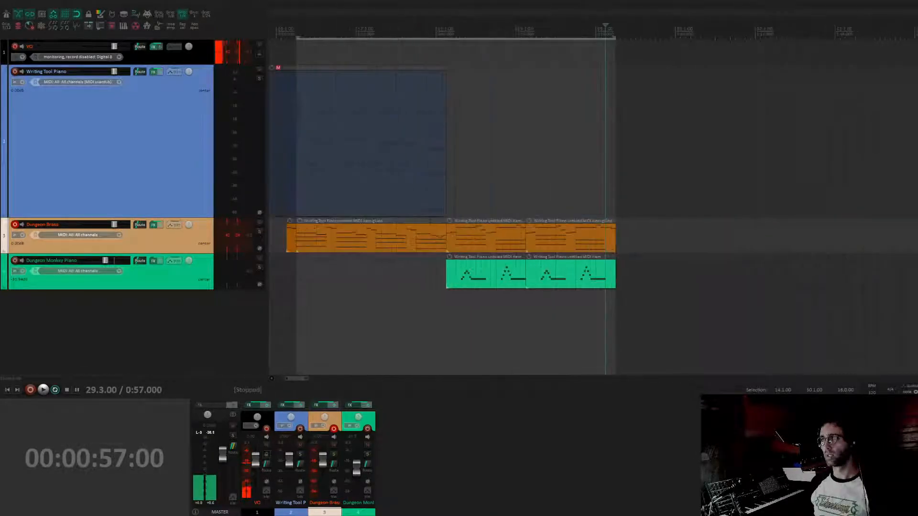
- Clear the time selection, glue the two brass items spanning 21.3 to 30.1 into one, and open it in the MIDI editor
double_click(550, 238)
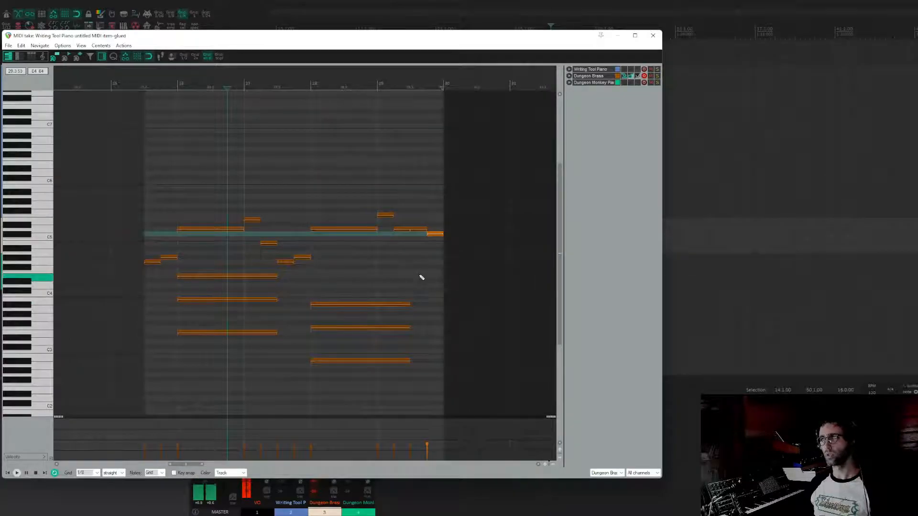
key("Escape")
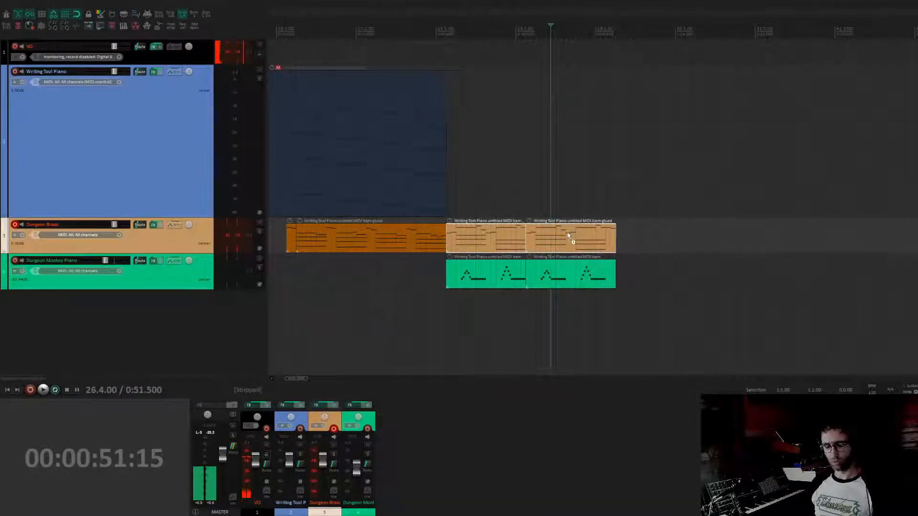
double_click(558, 236)
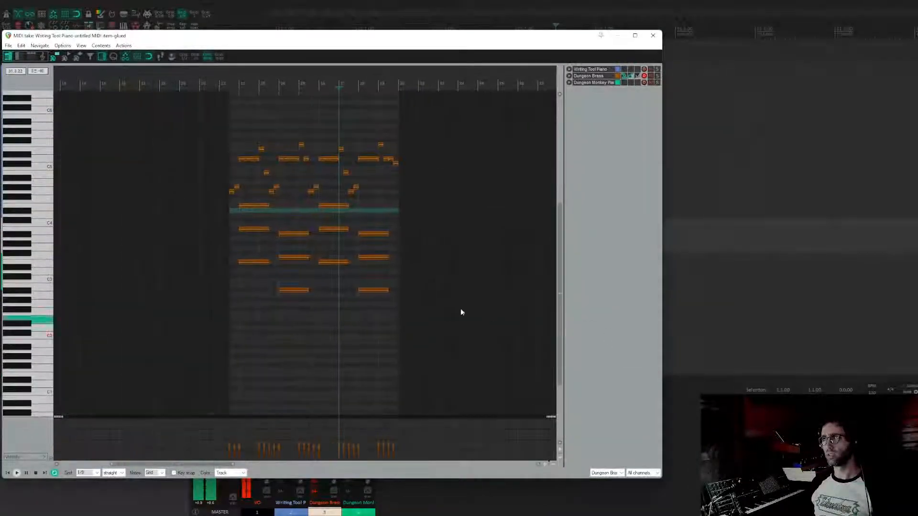
- Lower the sustained three-note brass chord at bar 26 below its neighbouring chords, play the passage from bar 25, and close the MIDI editor
scroll(488, 318, "up", 5)
left_click_drag(315, 313, 400, 350)
left_click_drag(360, 237, 412, 334)
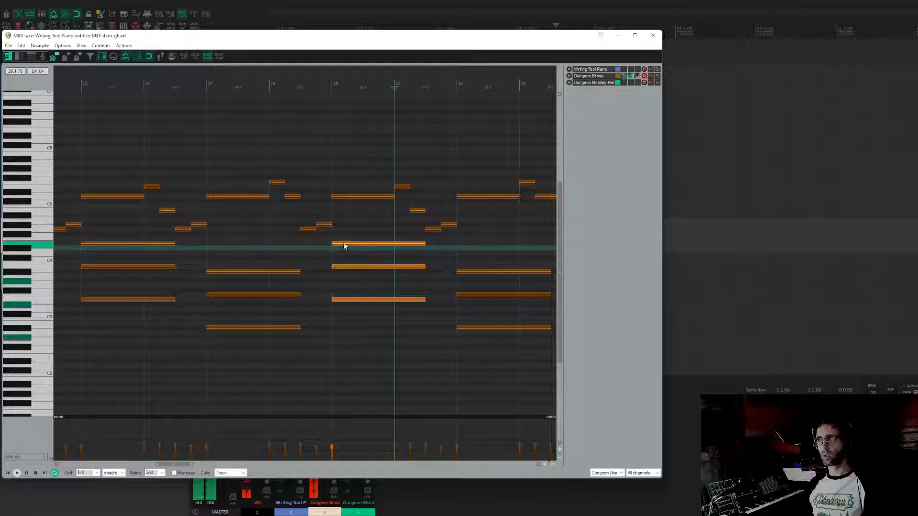
left_click_drag(342, 244, 349, 283)
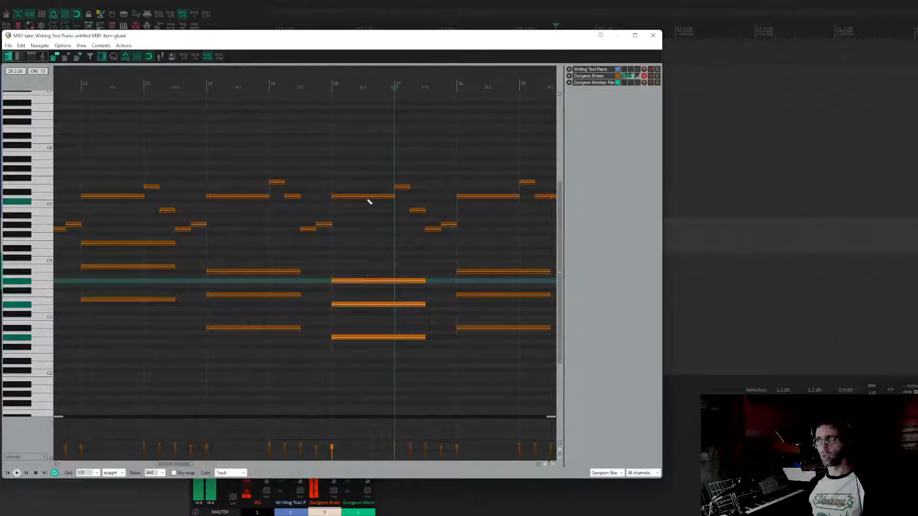
left_click(324, 196)
left_click(292, 247)
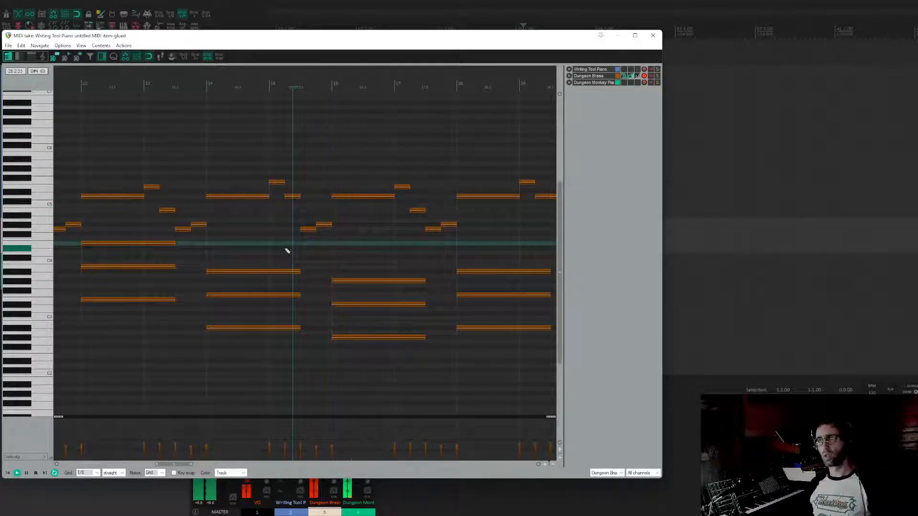
key("space")
key("Escape")
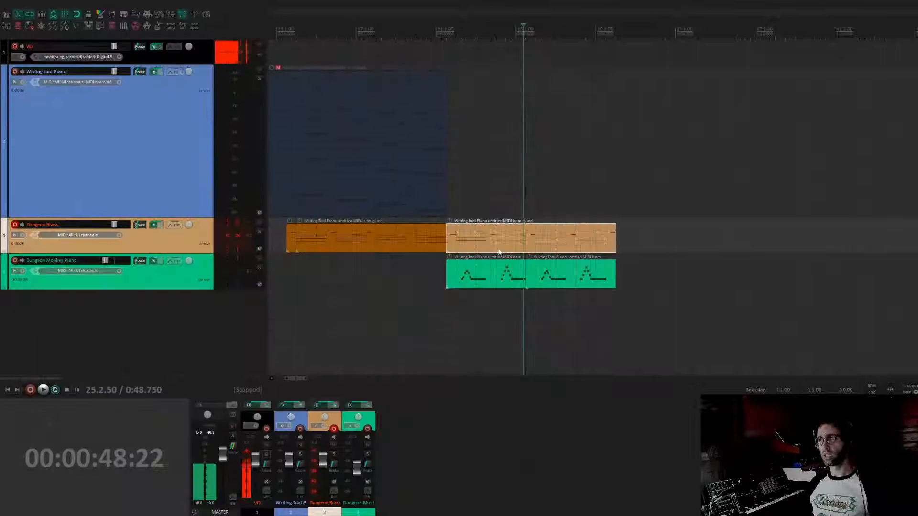
- Mute the second Dungeon Monkey Piano item and play the glued brass item from its MIDI editor
left_click(541, 278)
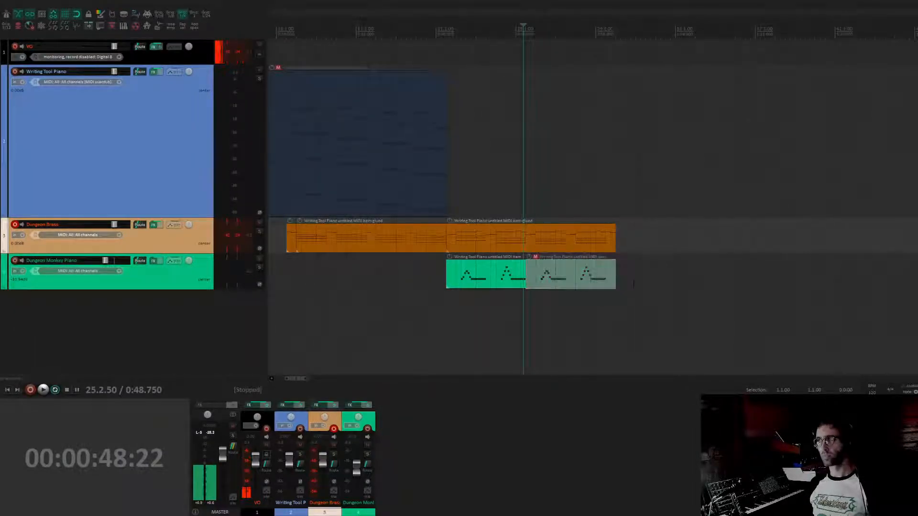
double_click(512, 238)
scroll(437, 269, "up", 2)
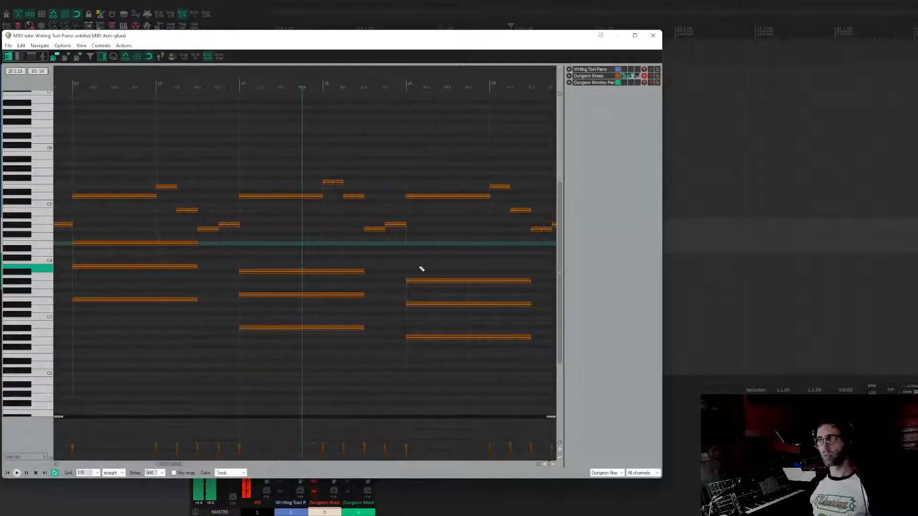
key("space")
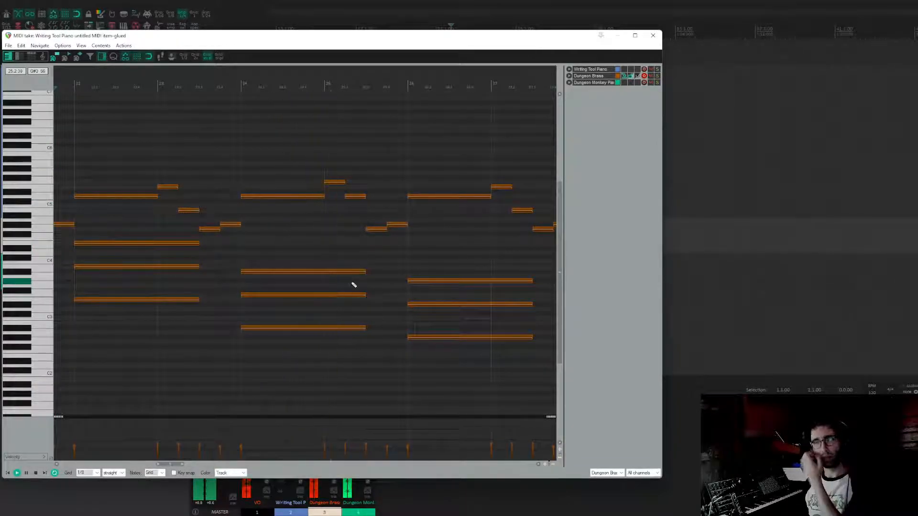
- Listen to the changed brass chord against the top voice, replaying the passage from just before bar 24
scroll(386, 288, "down", 2)
left_click_drag(423, 249, 240, 269)
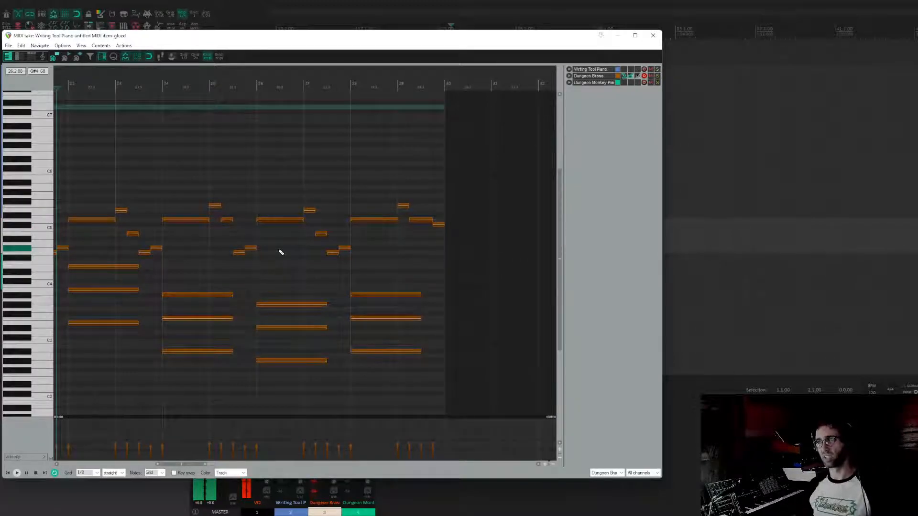
left_click_drag(244, 309, 345, 243)
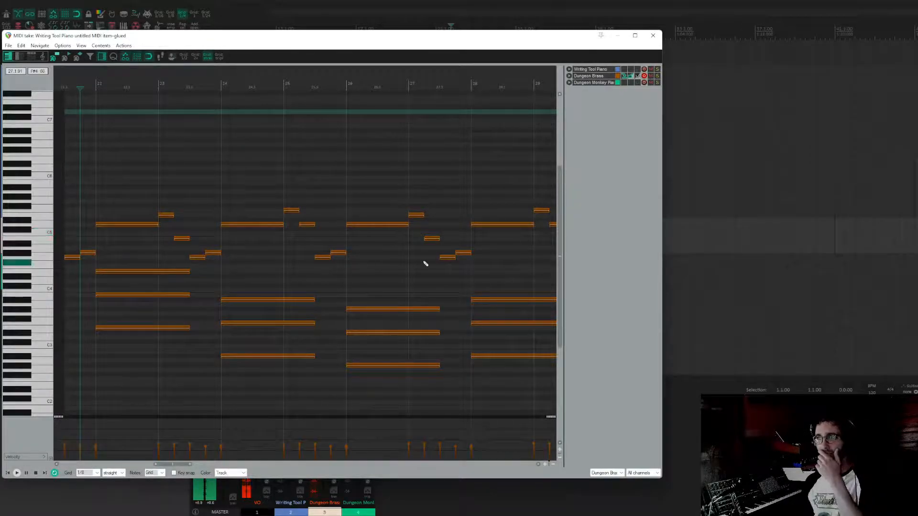
left_click_drag(413, 256, 329, 237)
key("space")
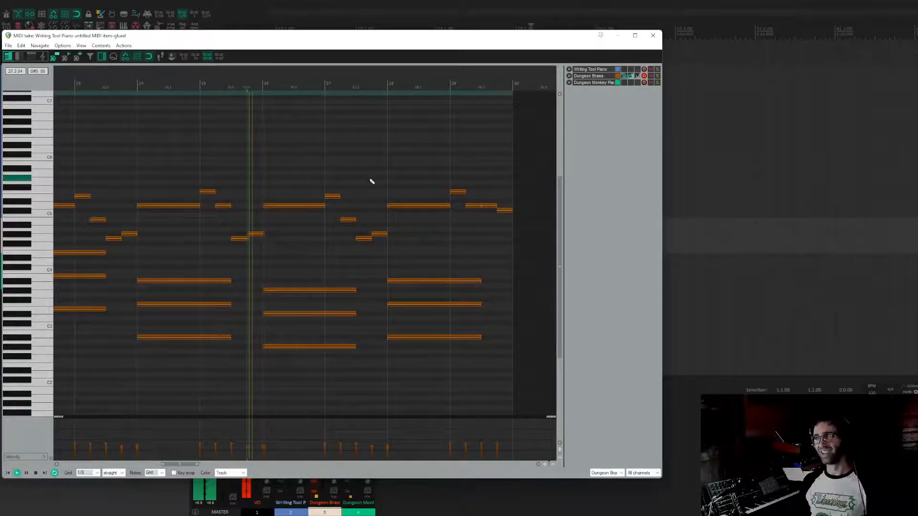
left_click(130, 87)
key("space")
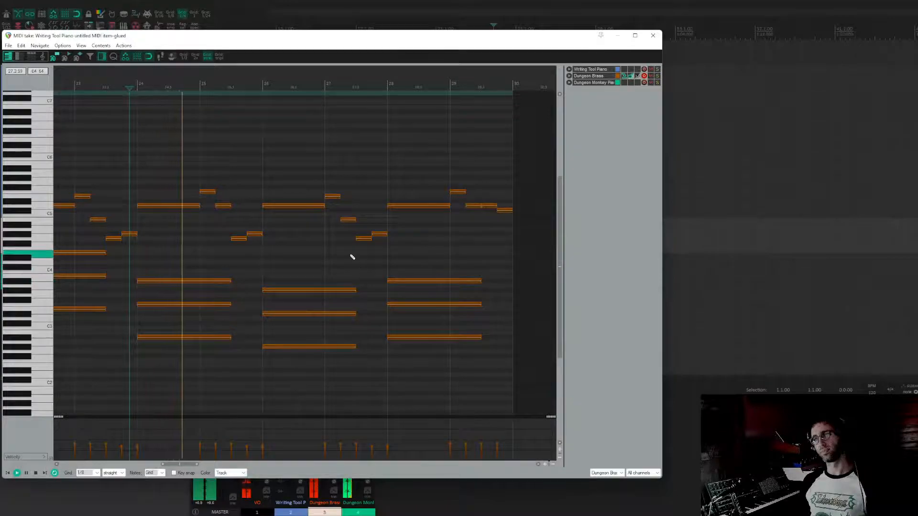
left_click_drag(348, 255, 375, 270)
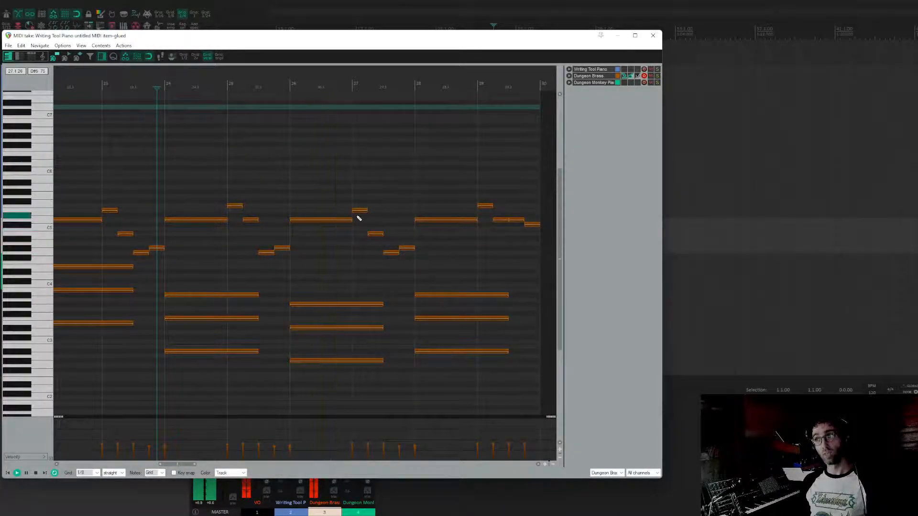
- Lower the first two and raise the last two short top-voice notes of bar 27, playing the passage from 25.3 to check them
left_click(338, 220)
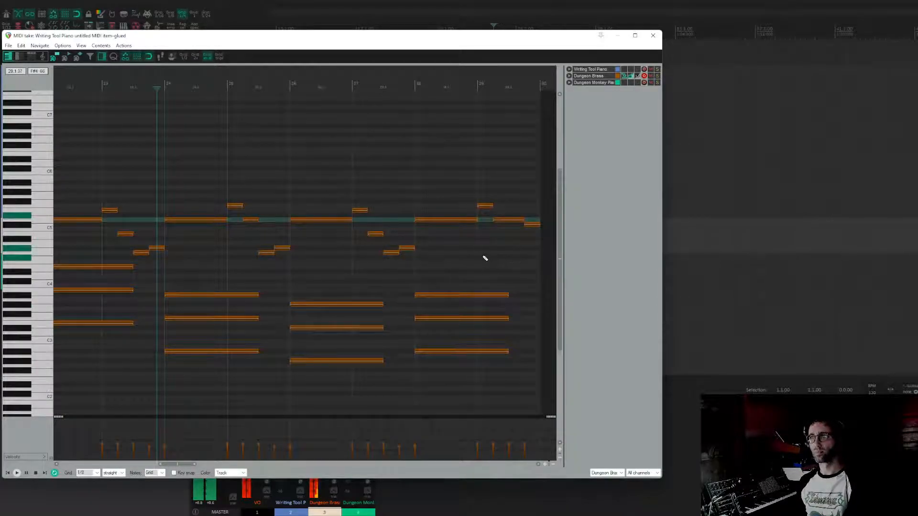
left_click_drag(361, 210, 376, 239)
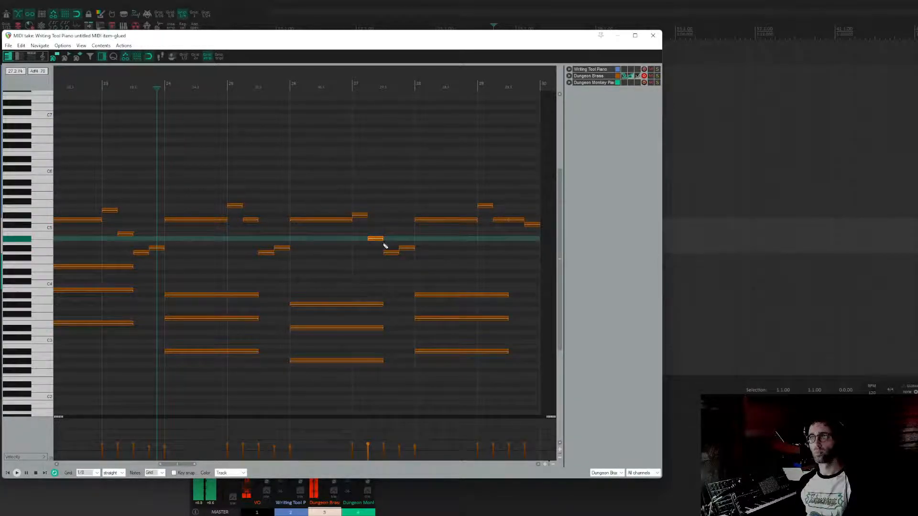
left_click_drag(391, 253, 406, 239)
left_click(263, 188)
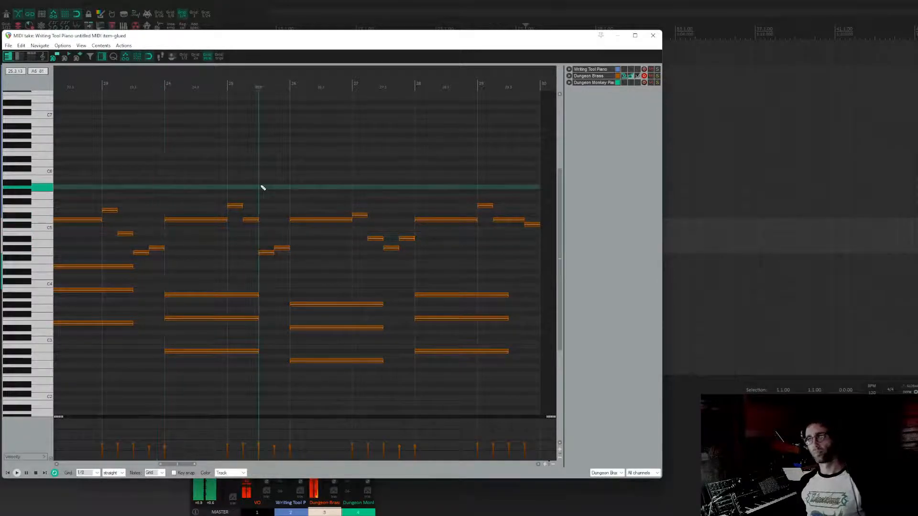
key("space")
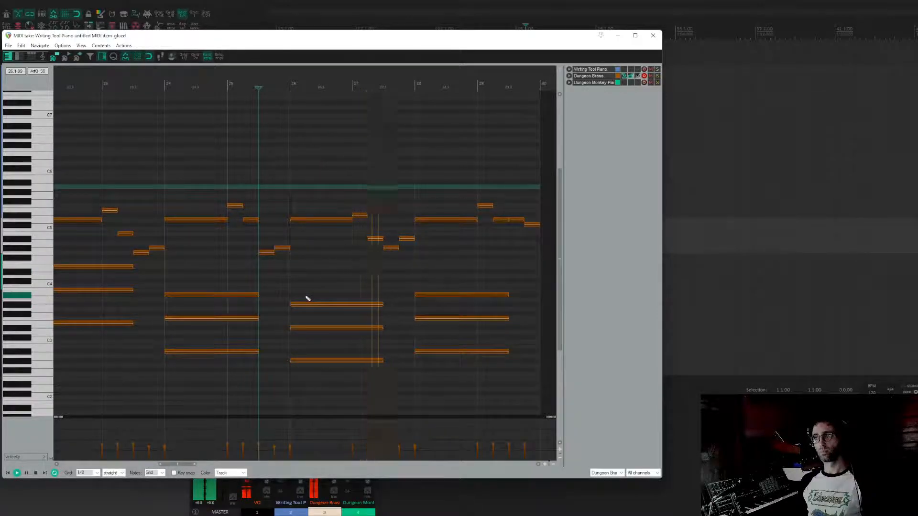
key("space")
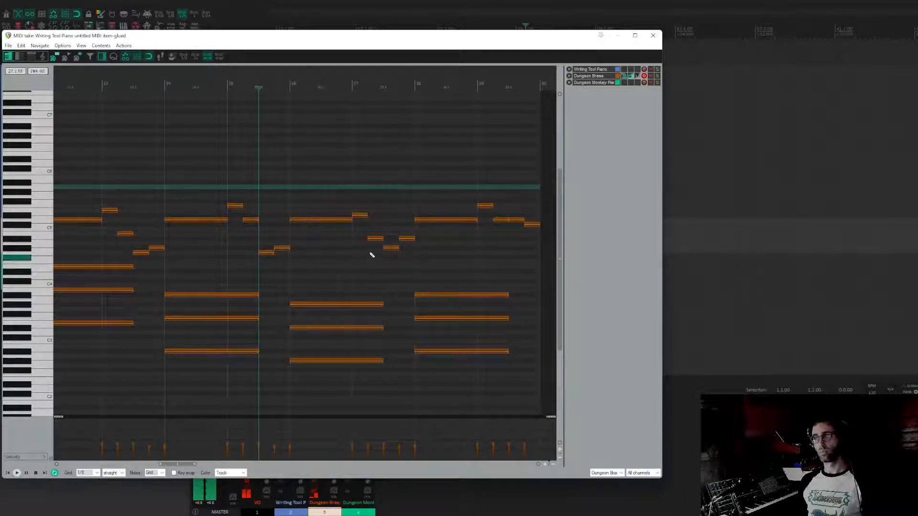
left_click_drag(410, 239, 413, 234)
key("space")
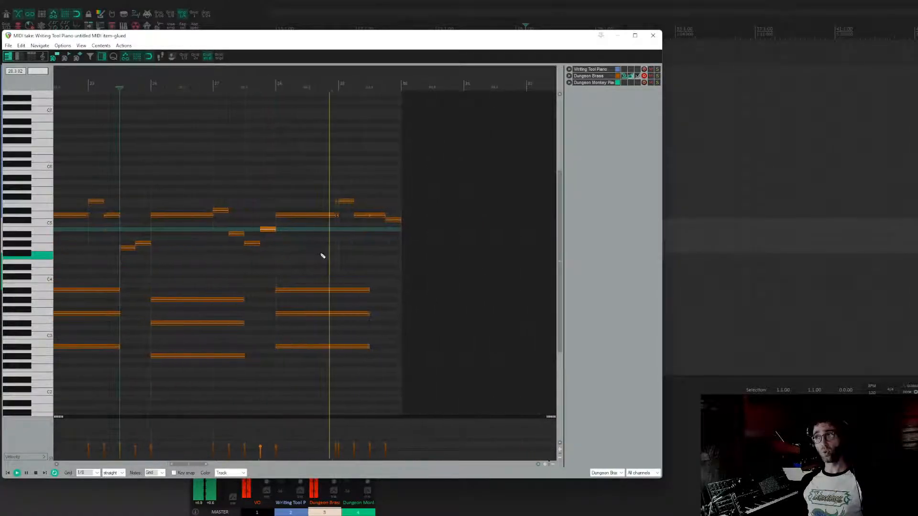
- Raise the brass top-voice note at 29.2 by a semitone, play the ending from around bar 29, and close the MIDI editor
left_click(376, 215)
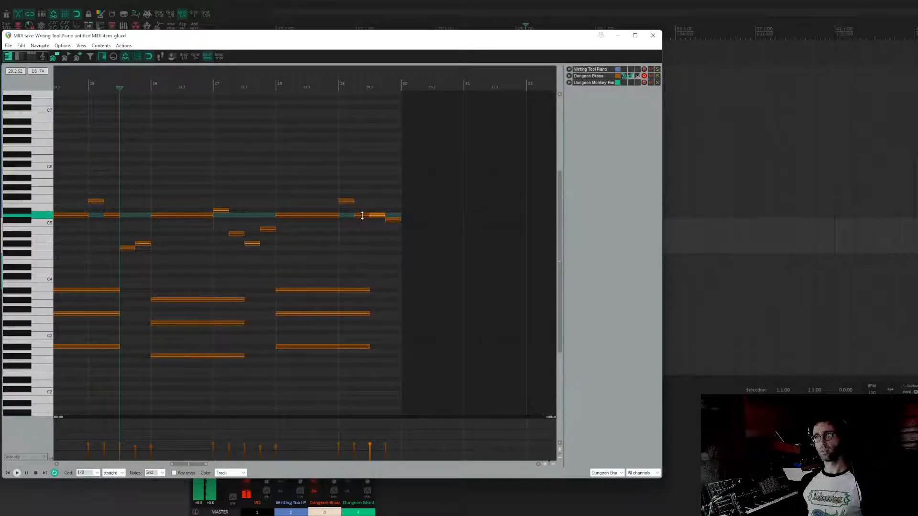
left_click_drag(362, 217, 364, 212)
key("space")
left_click(331, 211)
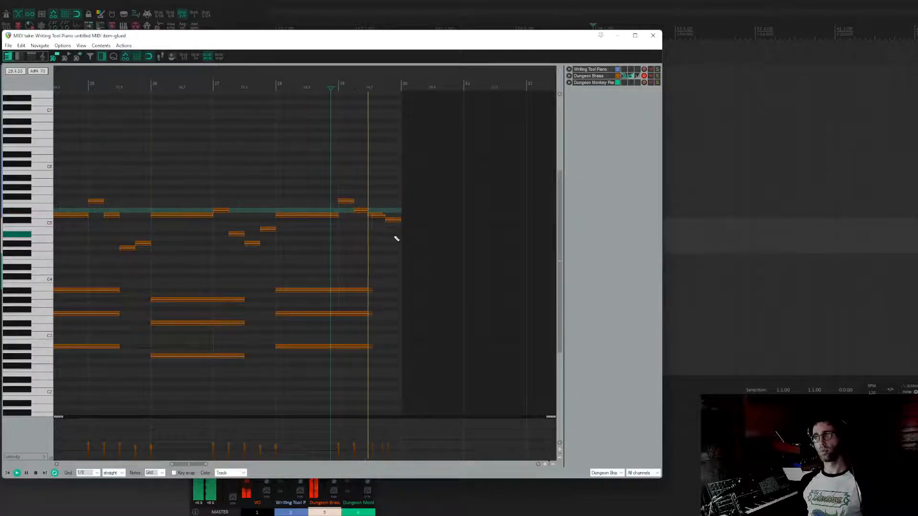
key("space")
key("Escape")
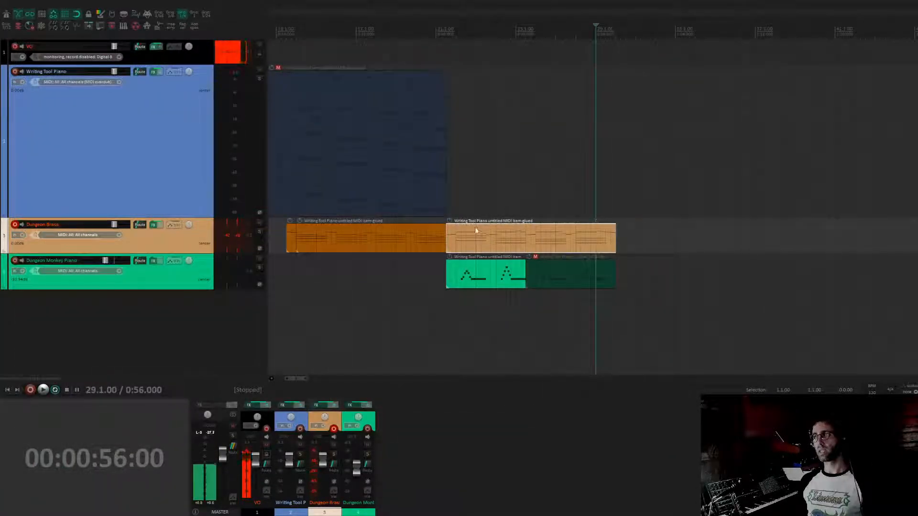
- Set the time selection from 14.1 to 30.1, play the loop, and unmute the second Dungeon Monkey Piano item
left_click_drag(296, 255, 616, 258)
key("space")
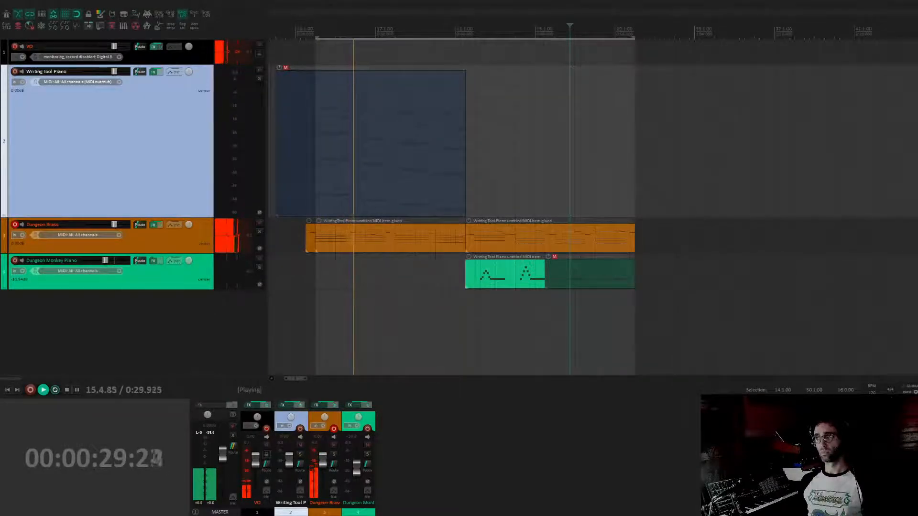
left_click(565, 274)
key("space")
key("u")
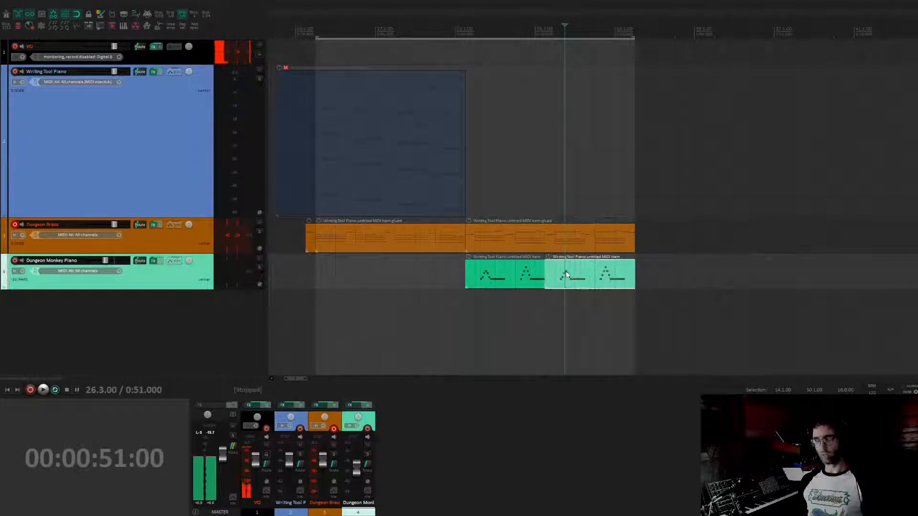
scroll(574, 280, "left", 2)
double_click(601, 274)
scroll(357, 291, "up", 2)
scroll(354, 291, "down", 2)
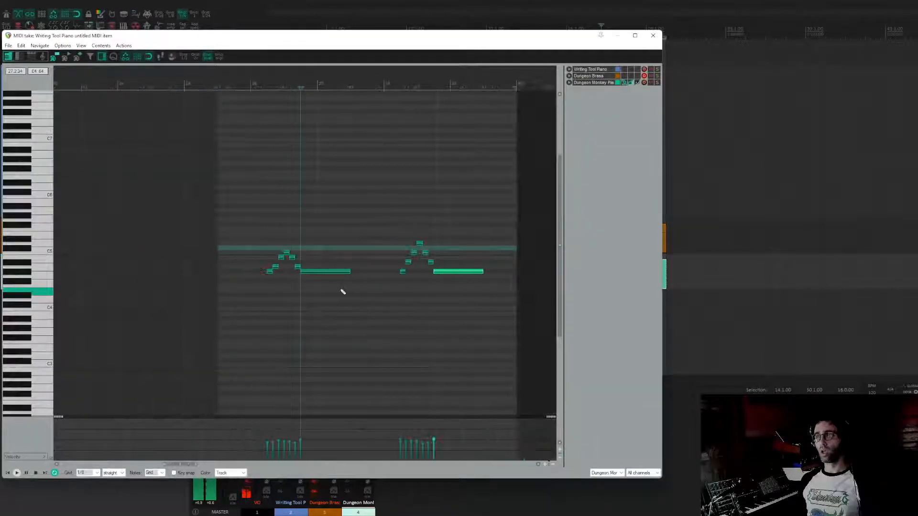
key("Escape")
scroll(593, 277, "up", 3)
left_click(590, 282)
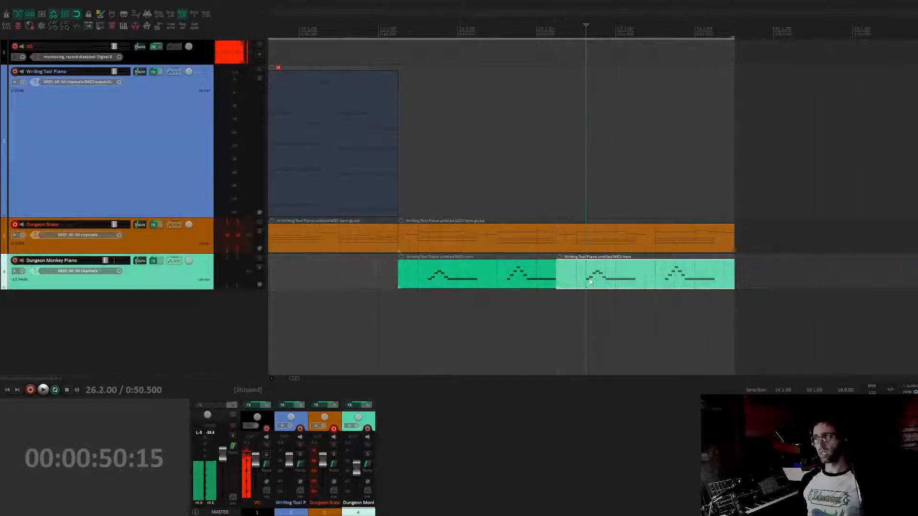
left_click(590, 241)
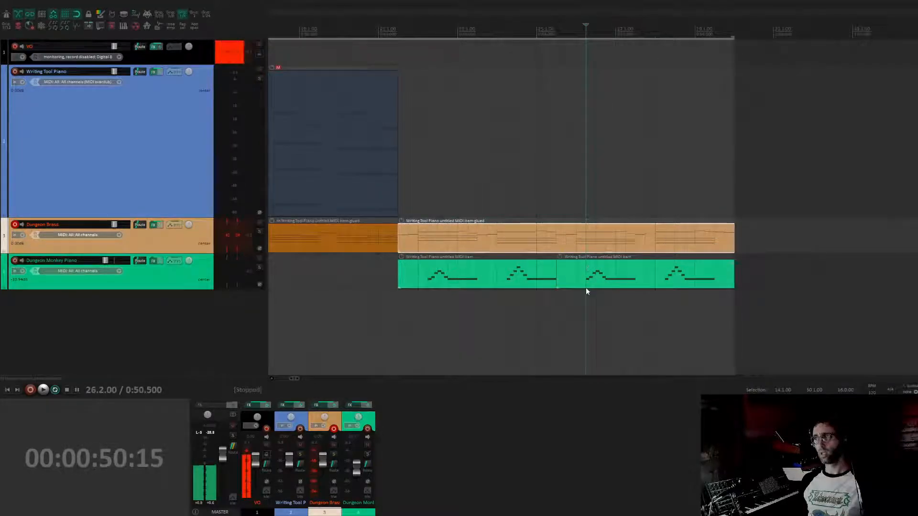
- Raise the second to sixth notes of the piano run at 26.2 to A#4, D#5, G#5, A#5 and D#6, and the long note to B5
double_click(587, 284)
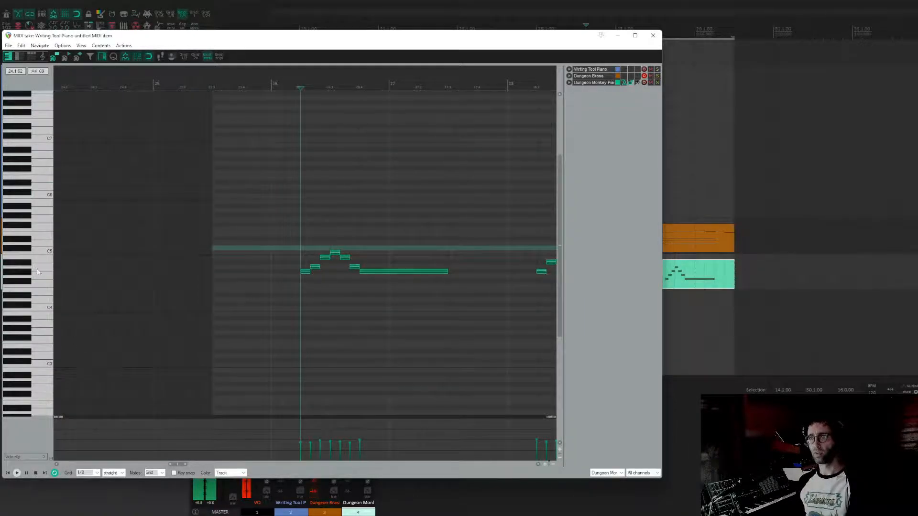
left_click(306, 272)
left_click_drag(315, 267, 313, 264)
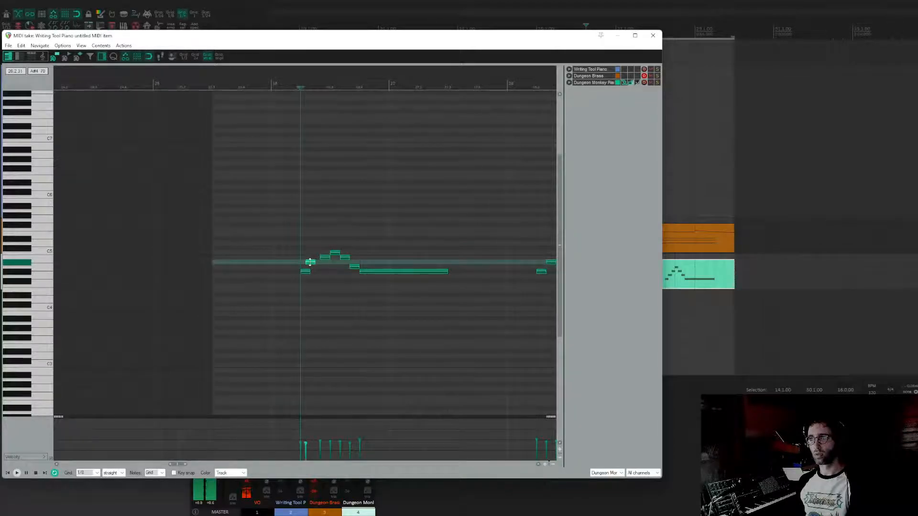
scroll(308, 266, "up", 3)
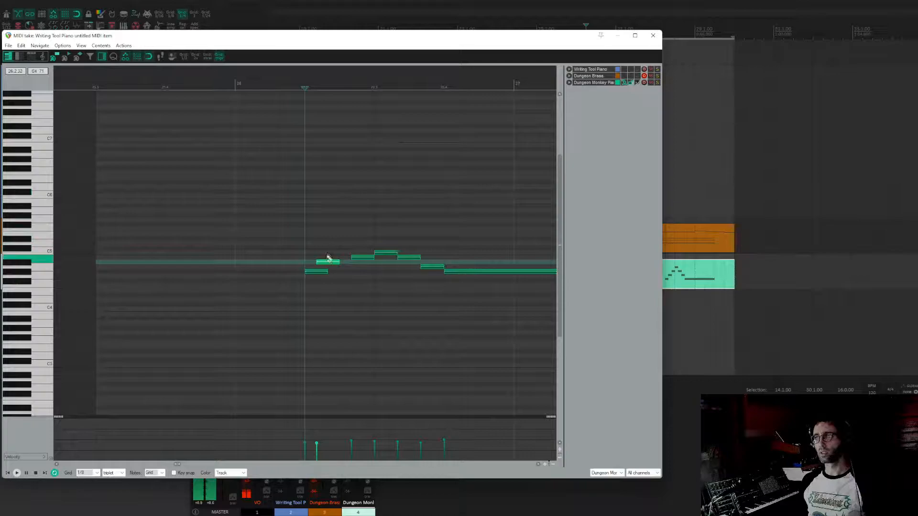
left_click_drag(360, 257, 362, 243)
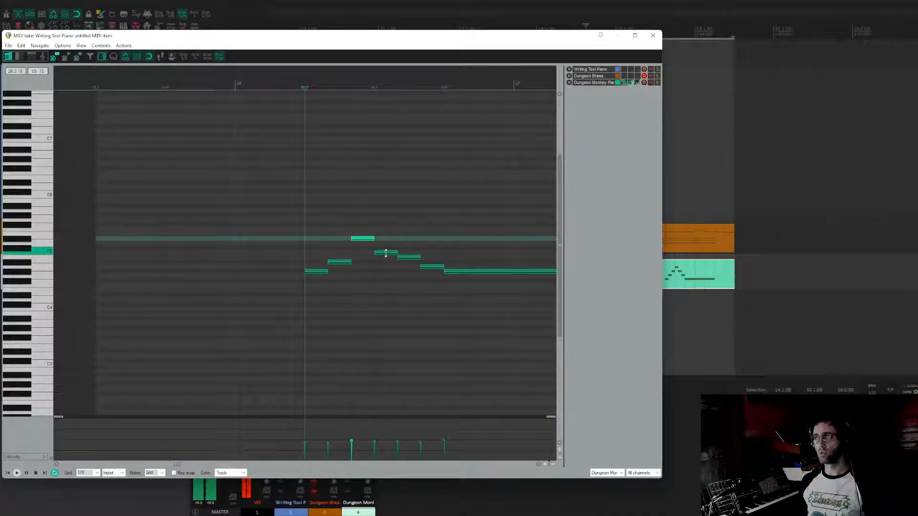
left_click_drag(388, 255, 389, 218)
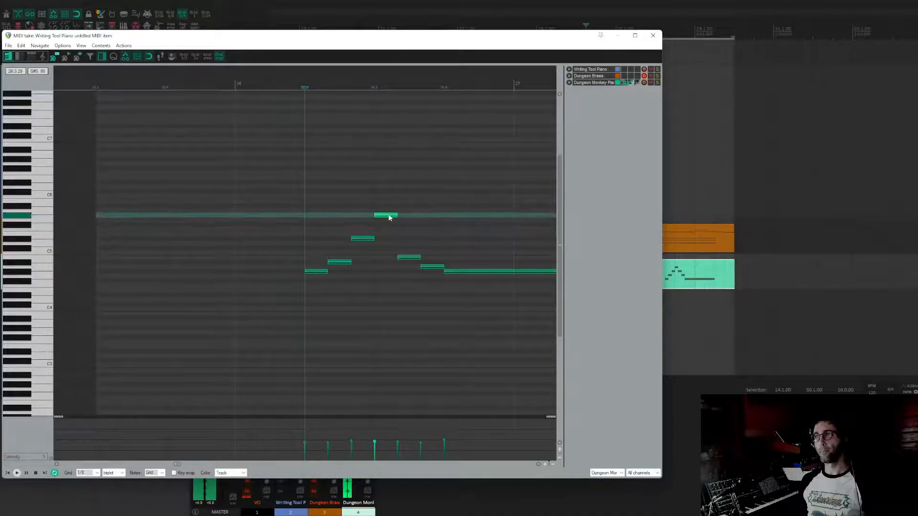
left_click_drag(409, 258, 408, 206)
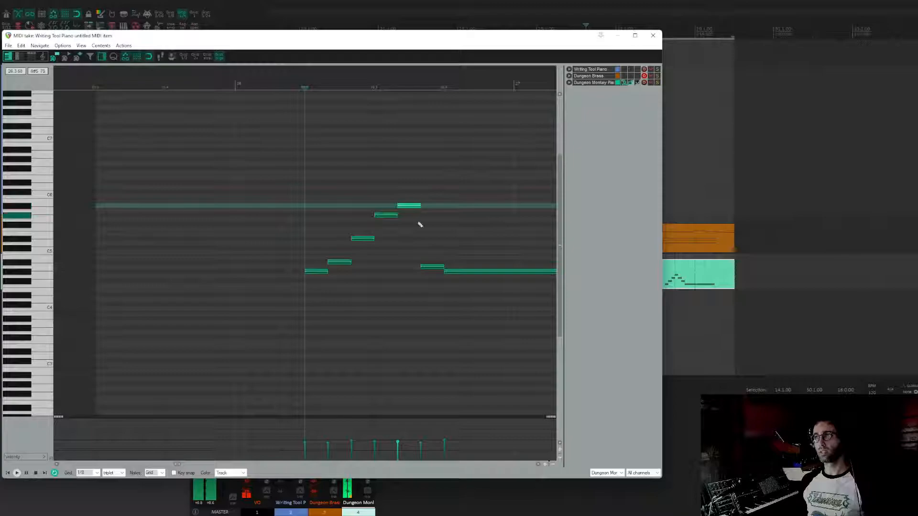
left_click_drag(427, 268, 432, 184)
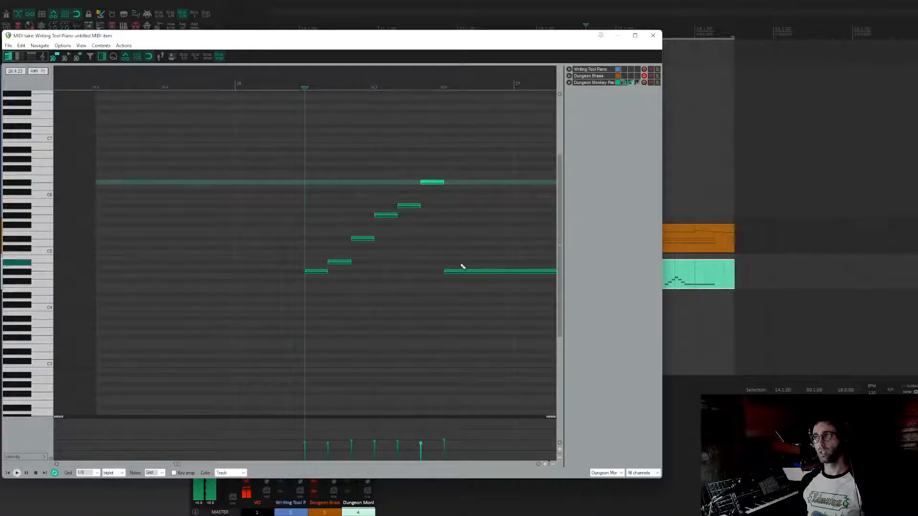
left_click_drag(461, 273, 463, 202)
- Listen to the climbing piano run from just before bar 26, in the MIDI editor and again in the arrangement
left_click(213, 216)
key("space")
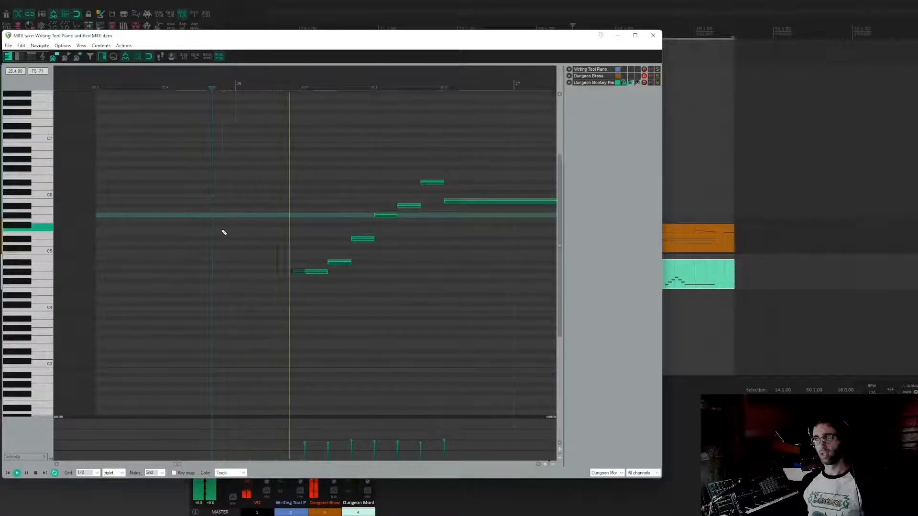
key("space")
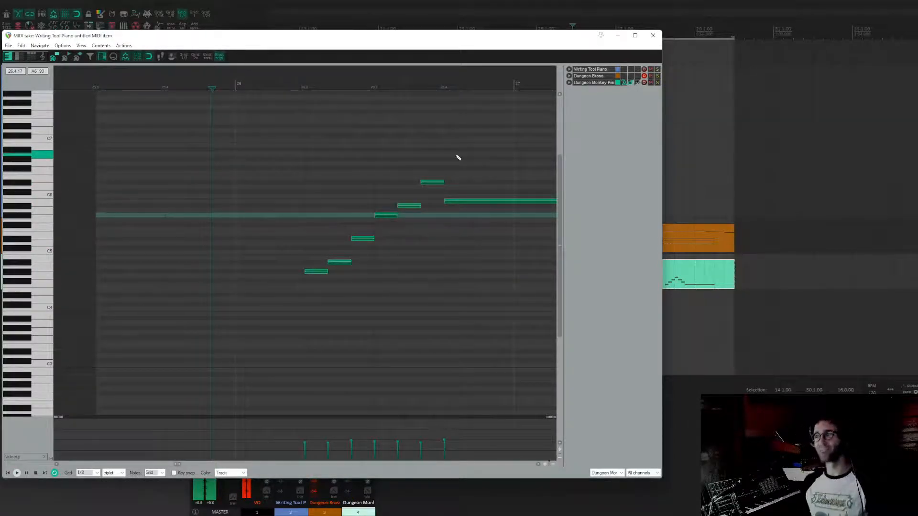
left_click_drag(496, 157, 391, 199)
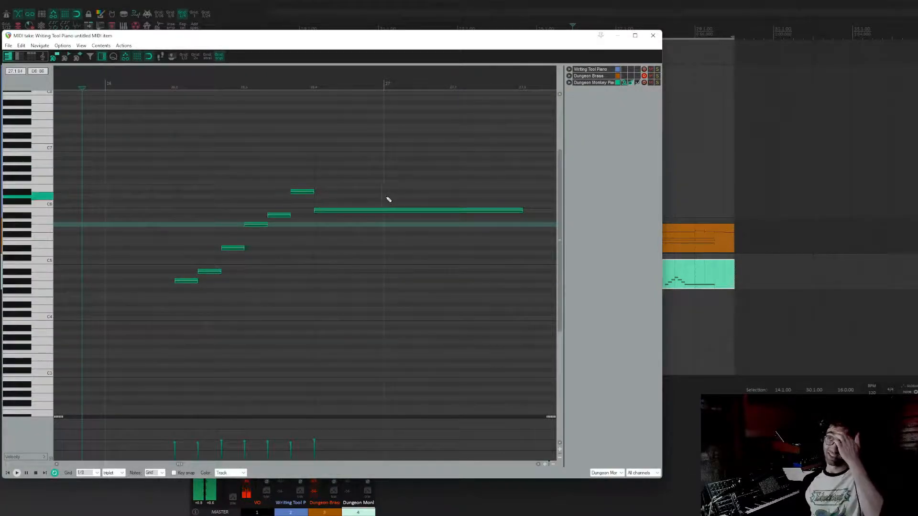
key("Escape")
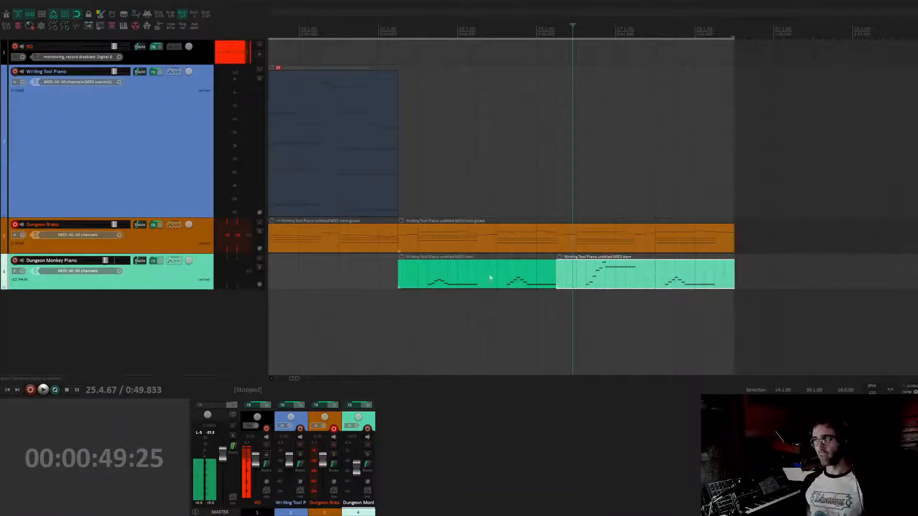
left_click_drag(676, 299, 650, 298)
key("space")
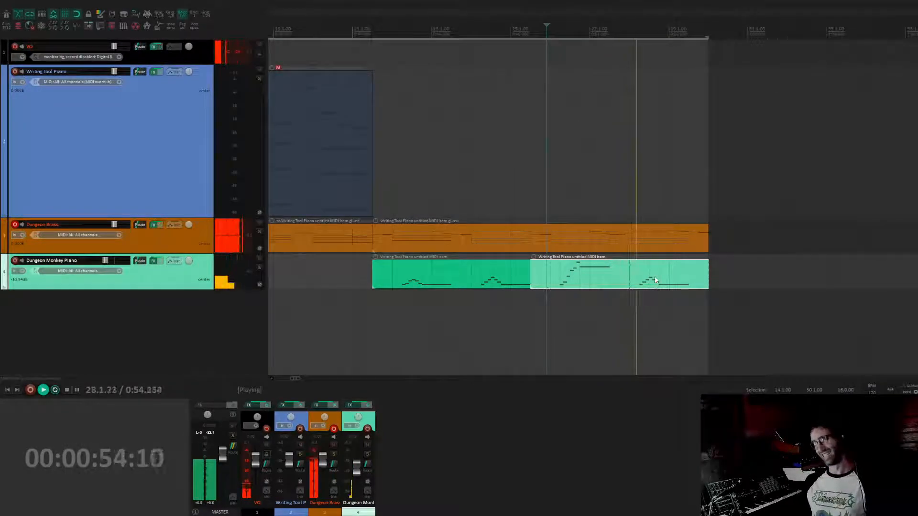
key("space")
- Reshape the piano run at 28.2 into an ascending line ending on a raised long note, and close the MIDI editor
double_click(636, 280)
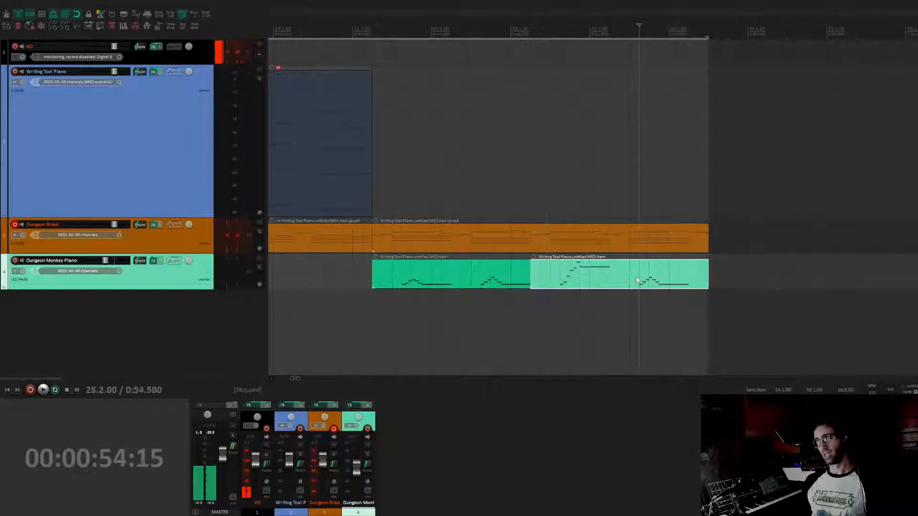
left_click(190, 282)
left_click(207, 276)
scroll(304, 259, "right", 6)
left_click(405, 289)
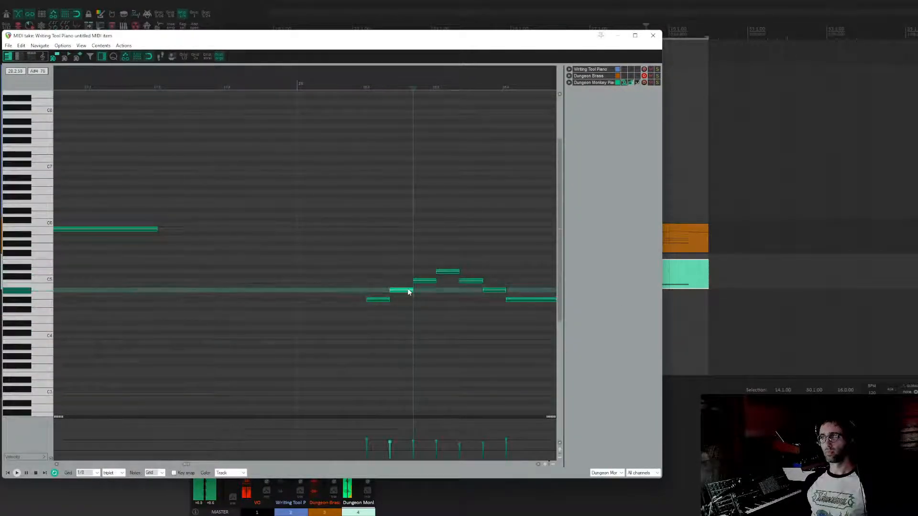
left_click_drag(469, 280, 494, 234)
left_click(492, 290)
left_click_drag(526, 300, 532, 215)
key("Escape")
- Play the arrangement from 21.1 through the loop to hear both piano runs against the brass
scroll(508, 247, "down", 2)
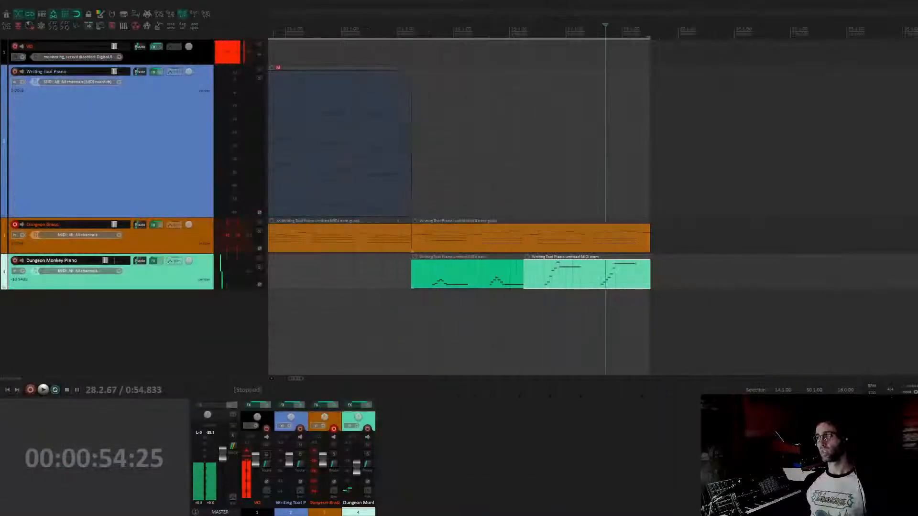
left_click(397, 311)
key("space")
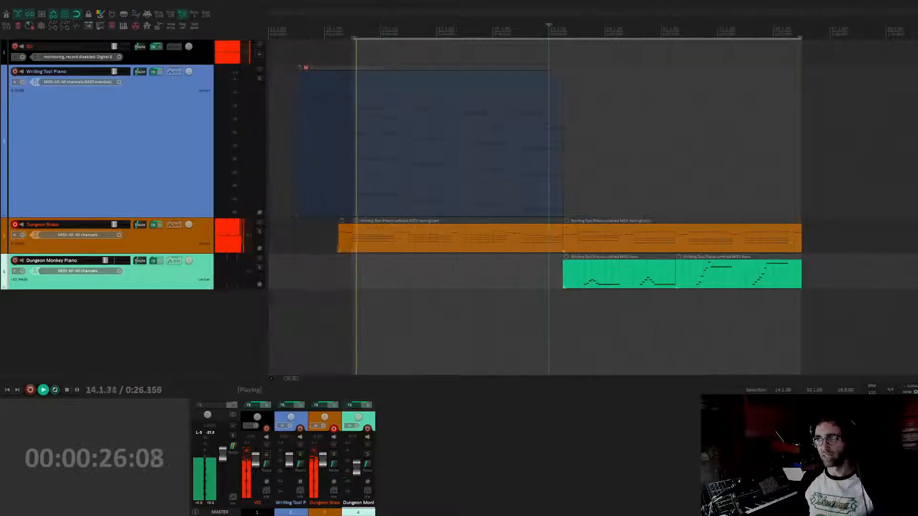
key("space")
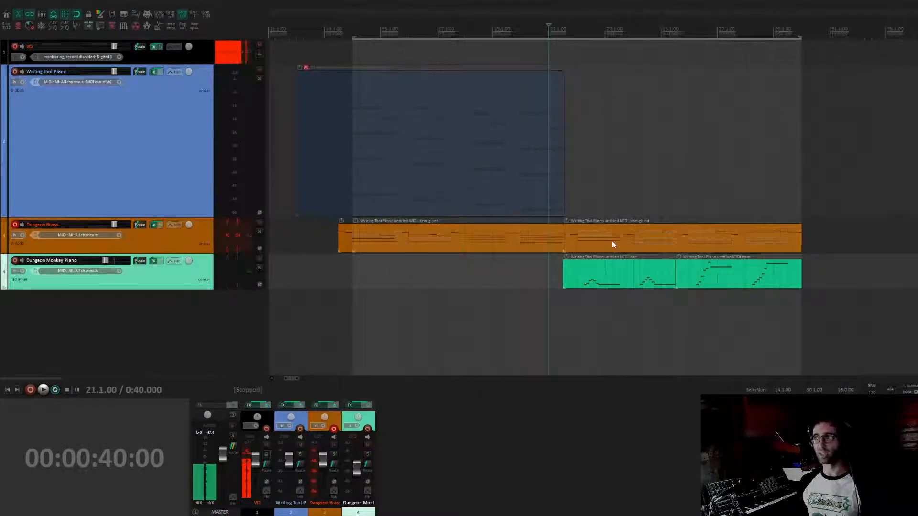
- Replay the ascending piano part from 26.2 in short passes
left_click(659, 284)
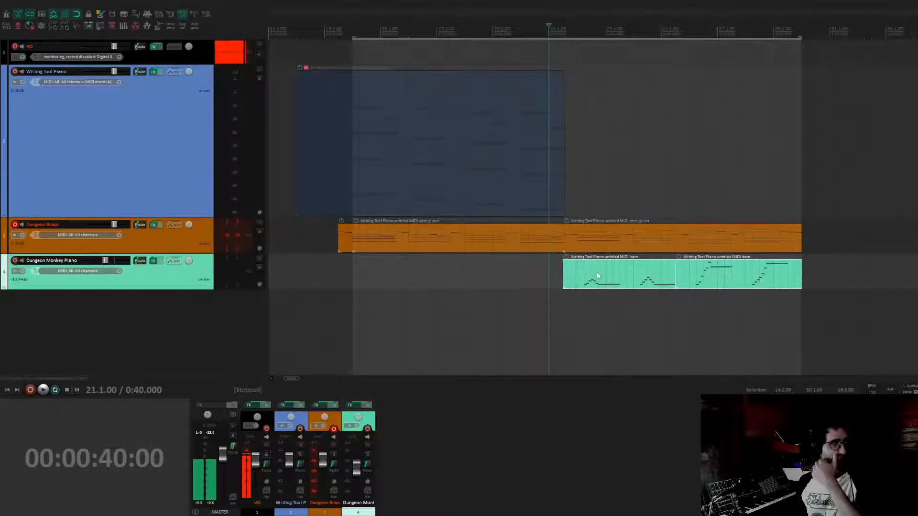
left_click(699, 287)
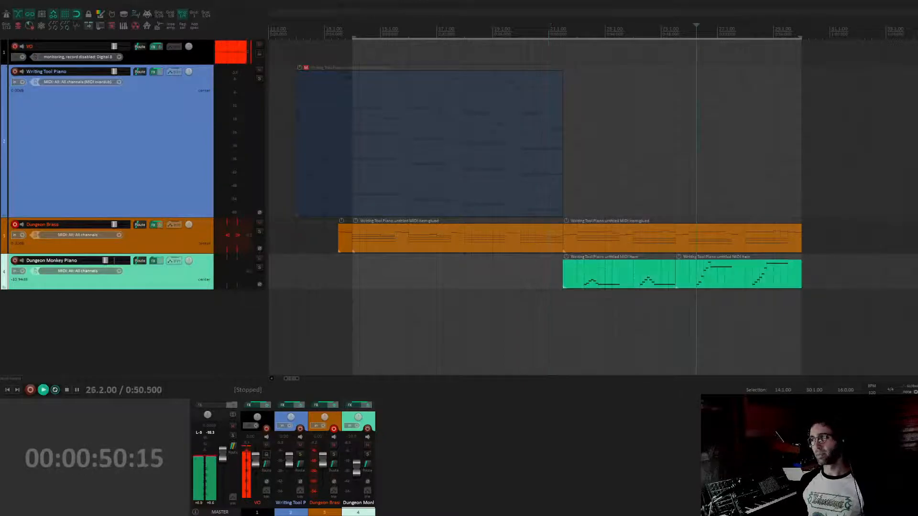
key("space")
key("space")
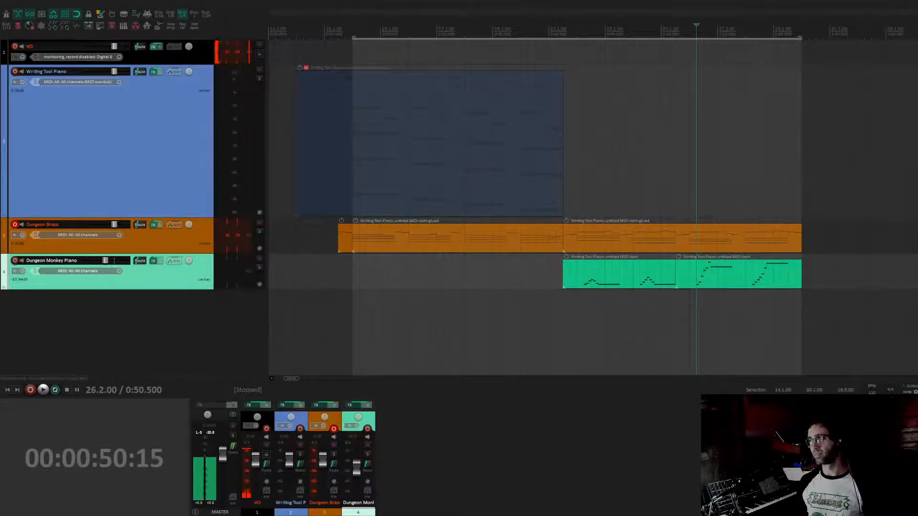
key("space")
key("space")
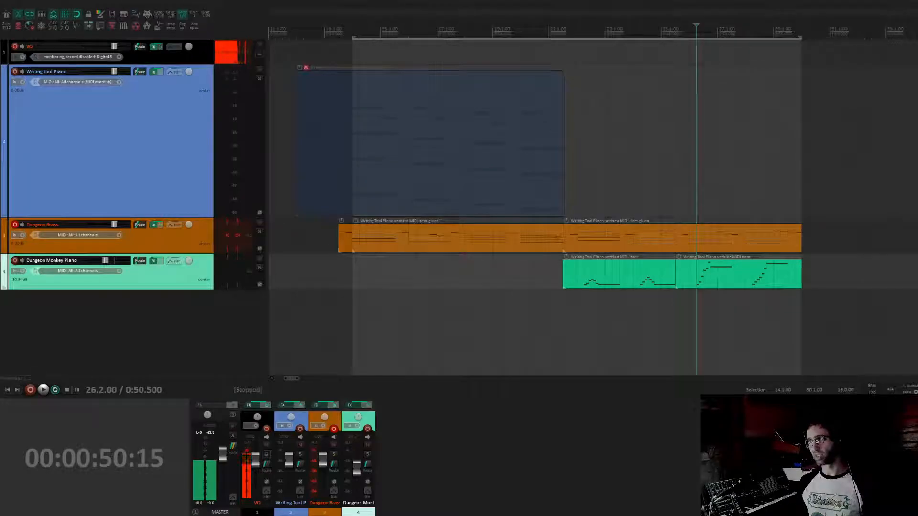
- Copy the second Dungeon Monkey Piano item into the empty space after the end of the arrangement
left_click(716, 280)
scroll(716, 280, "down", 3)
left_click_drag(629, 283, 680, 307)
left_click(677, 308)
key("space")
key("space")
scroll(700, 306, "up", 5)
scroll(700, 306, "up", 3)
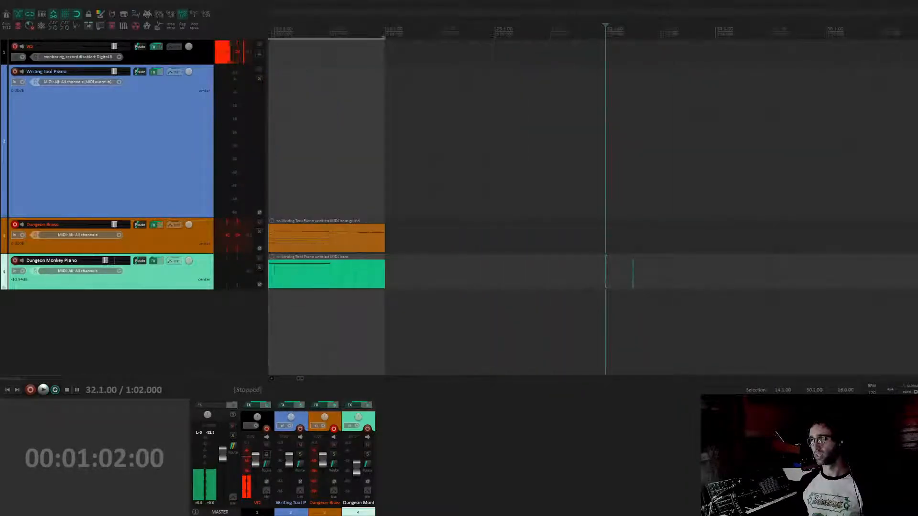
- Undo the last change to the copied piano item and split off its empty lead-in so it starts at 33.1
key("ctrl+z")
scroll(711, 281, "down", 6)
left_click(628, 280)
left_click(634, 279)
key("s")
left_click(627, 279)
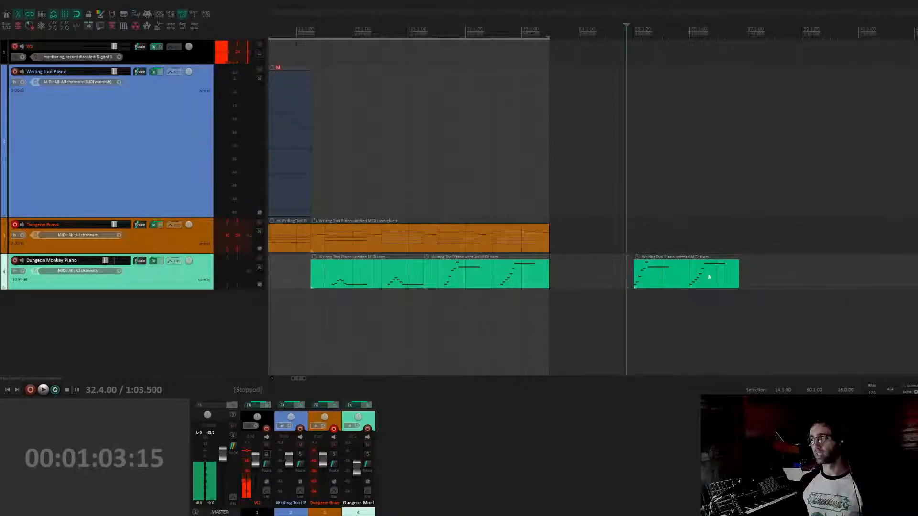
- Time-compress the copied piano item at 33.1 into a very short burst of notes
left_click_drag(733, 276, 638, 282)
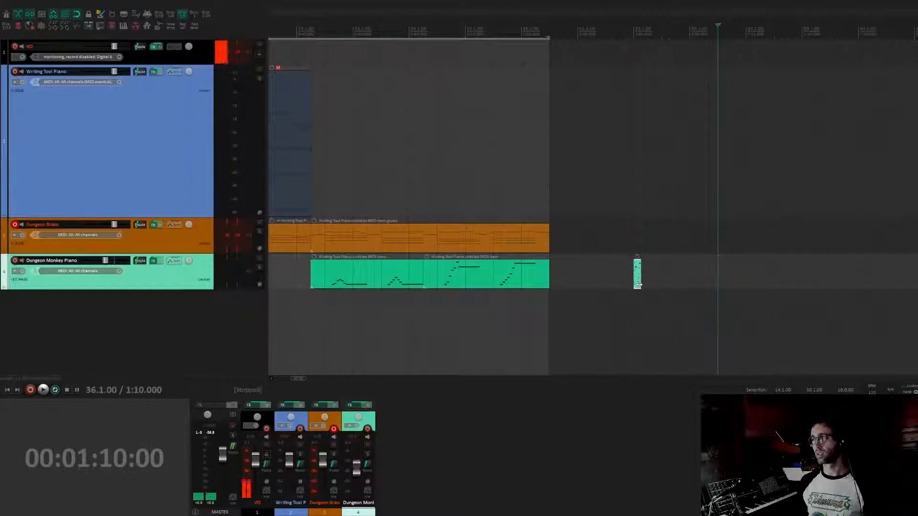
scroll(638, 282, "up", 6)
key("Delete")
scroll(638, 282, "down", 2)
left_click(596, 285)
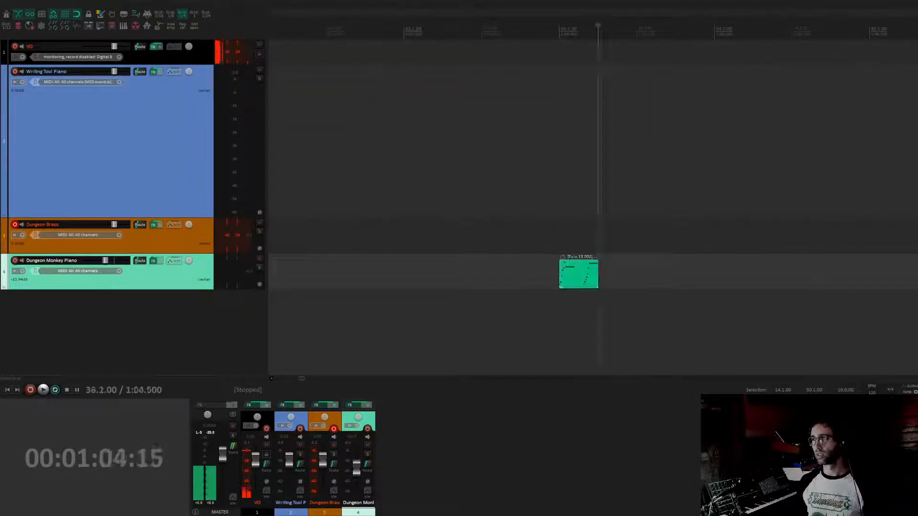
scroll(597, 285, "up", 4)
left_click_drag(603, 281, 519, 283)
- Play the compressed piano item, starting from 31.1 and again from 32.4
scroll(519, 283, "down", 7)
left_click(519, 283)
key("space")
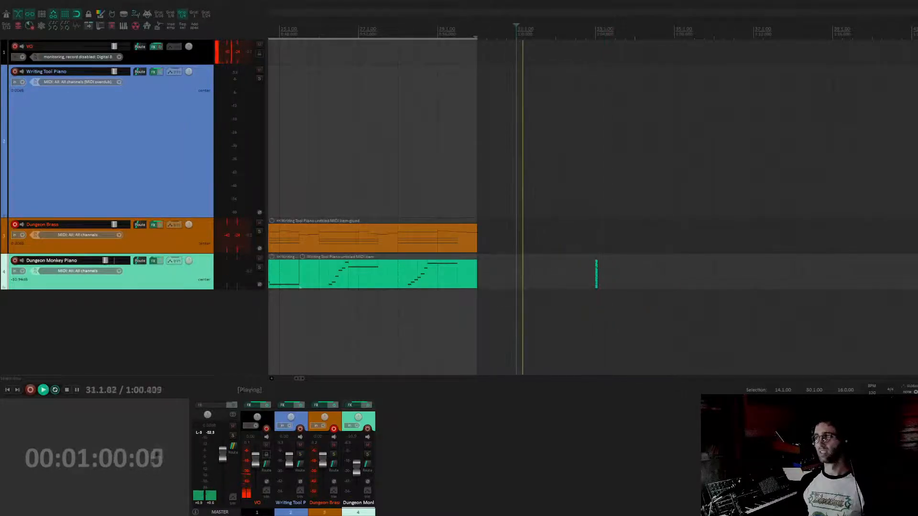
left_click(588, 287)
left_click(588, 285)
left_click(588, 285)
key("space")
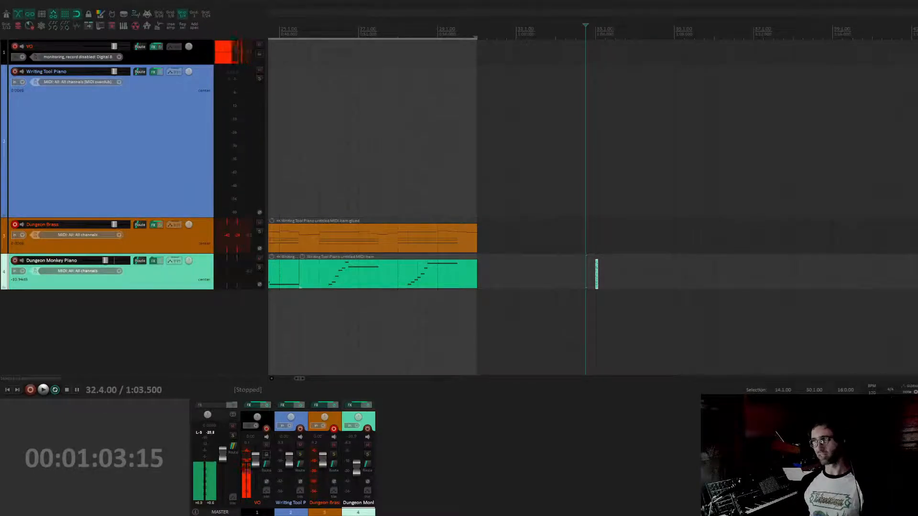
- Delete the compressed piano copy at 33.1 and return to the section with the original piano items
scroll(653, 299, "left", 5)
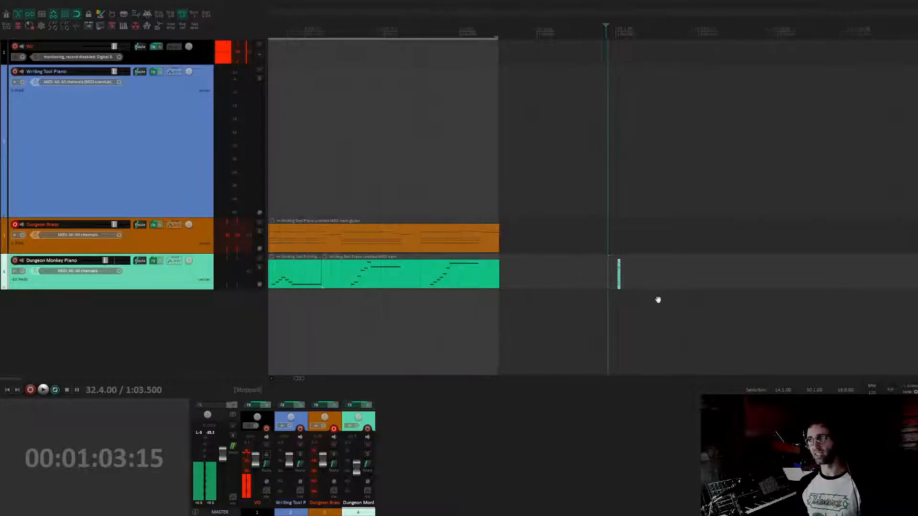
left_click(457, 284)
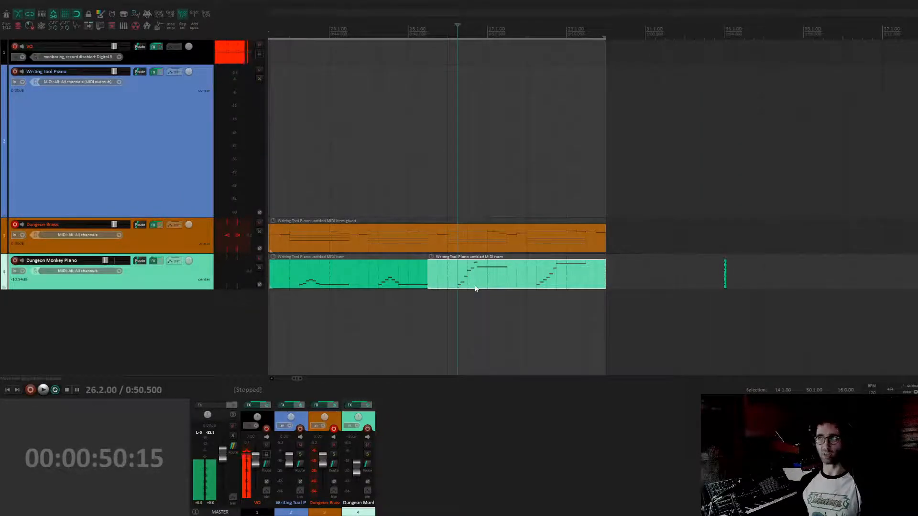
left_click(725, 277)
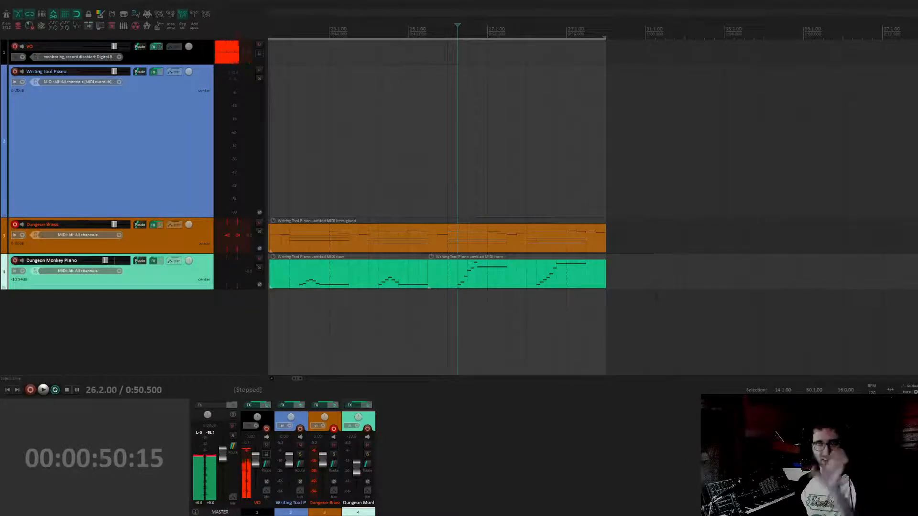
left_click_drag(597, 268, 739, 241)
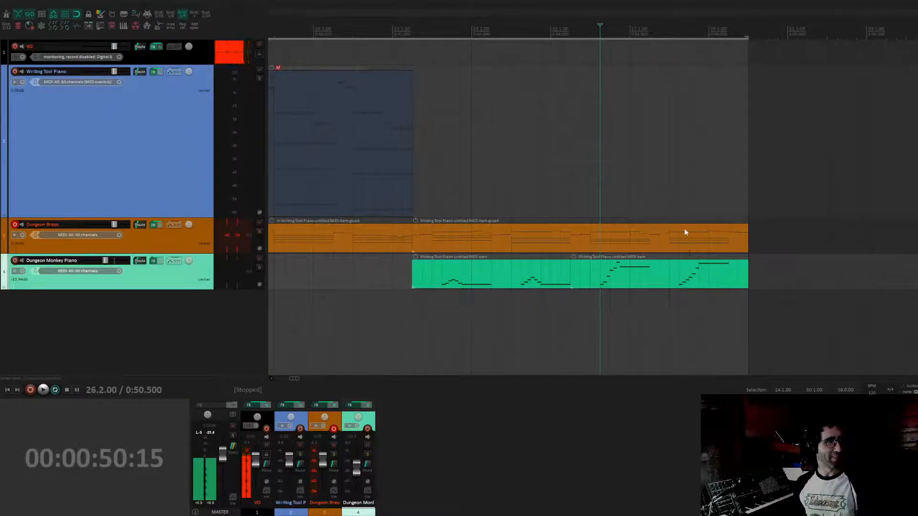
scroll(620, 266, "down", 5)
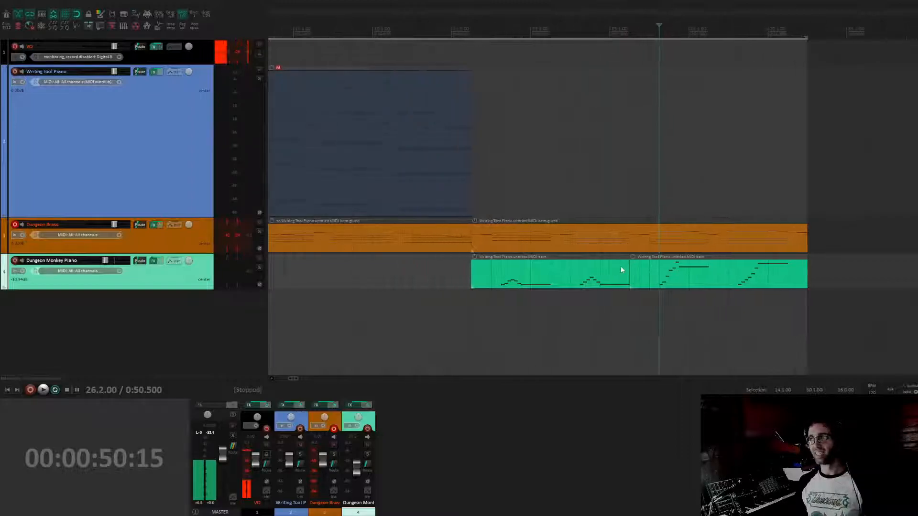
- Play the brass and piano arrangement from 13.1 through to the end of the ascending piano runs
left_click(389, 316)
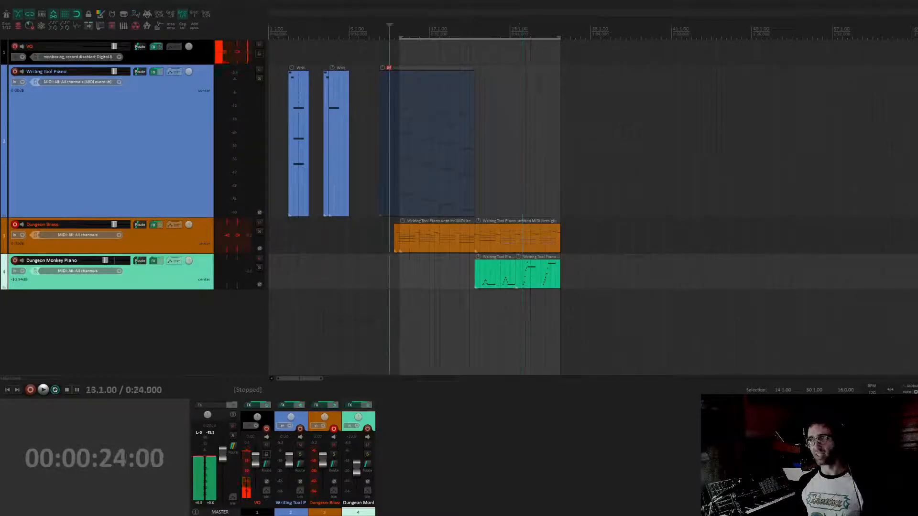
key("space")
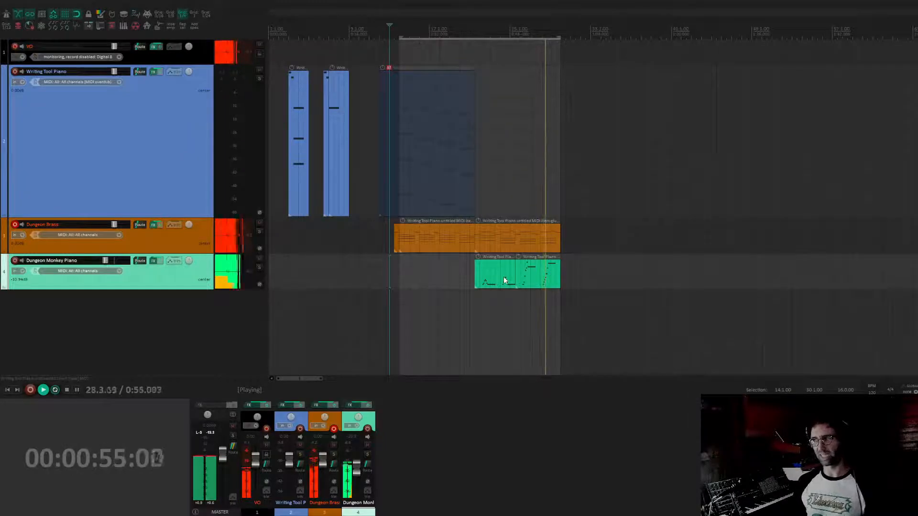
scroll(506, 281, "right", 1)
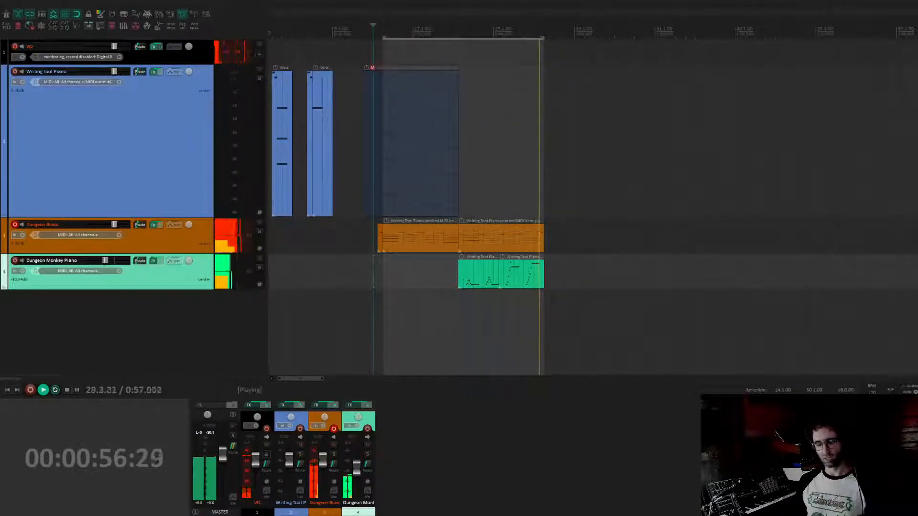
key("space")
scroll(593, 200, "right", 1)
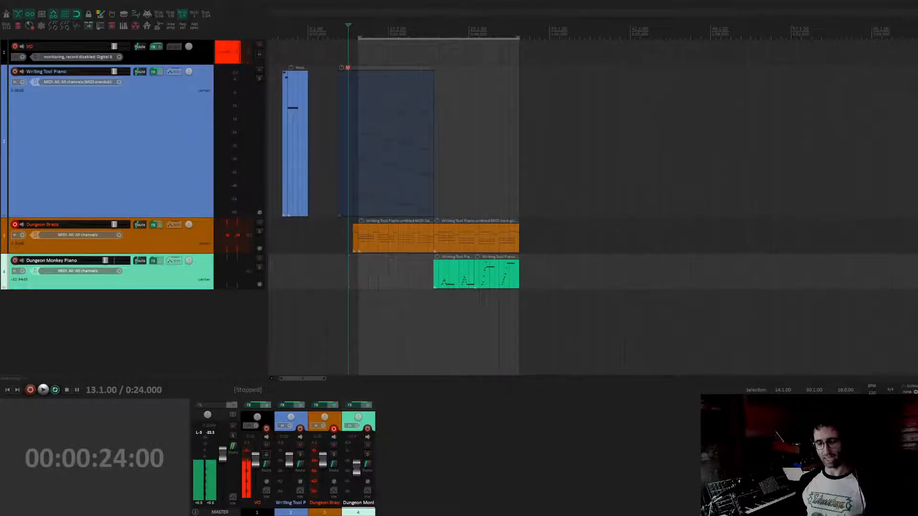
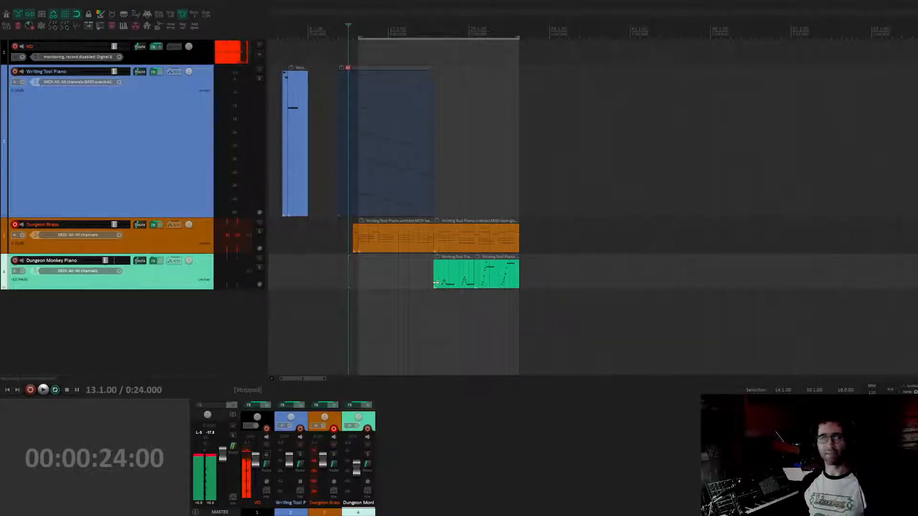
- Duplicate the brass items from 14.1 to 30.1 together with the piano items below them, placing the copies from 30.1 to 46.1
scroll(444, 281, "right", 1)
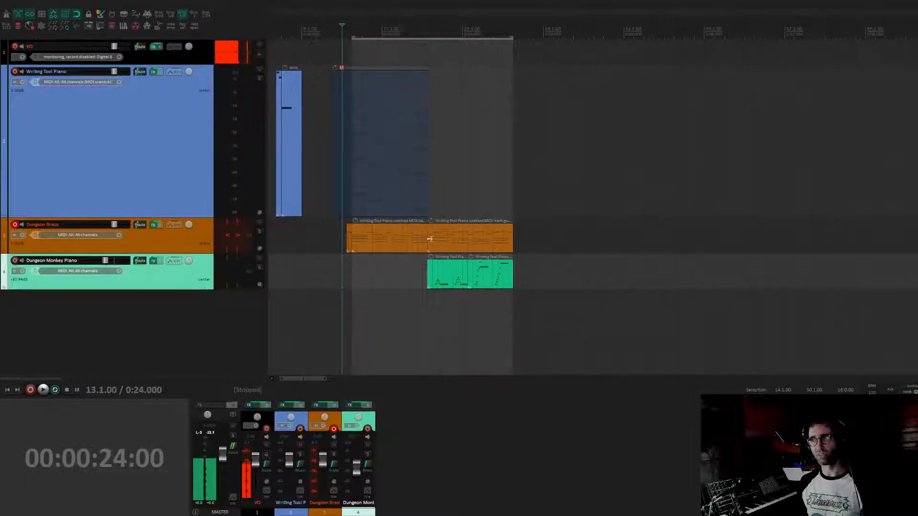
left_click_drag(367, 235, 481, 286)
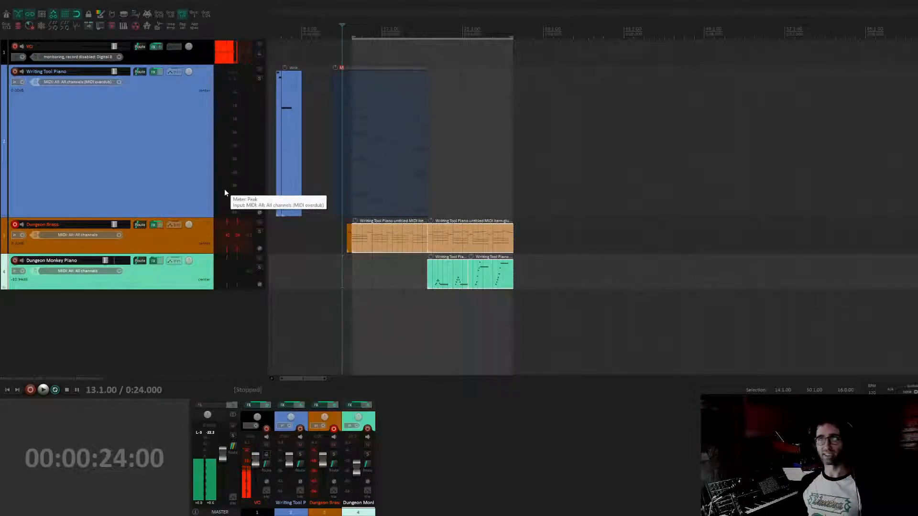
scroll(368, 241, "right", 2)
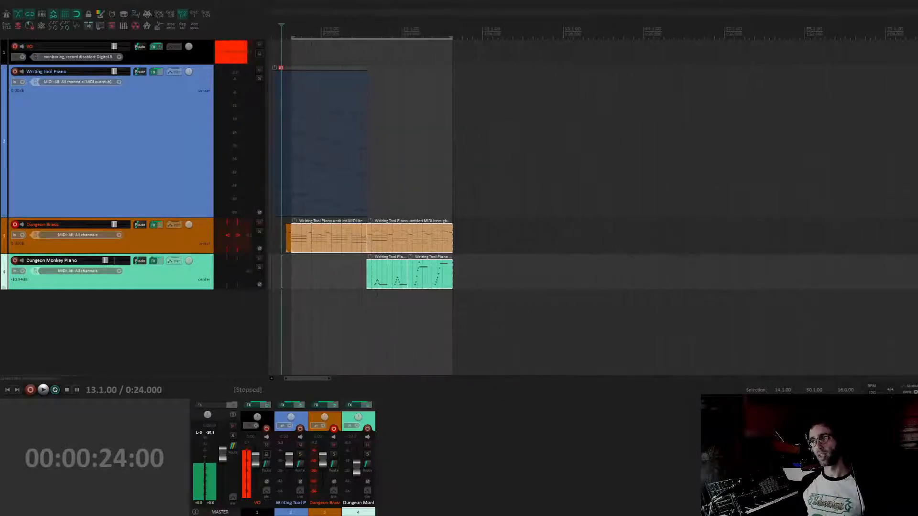
scroll(368, 238, "left", 4)
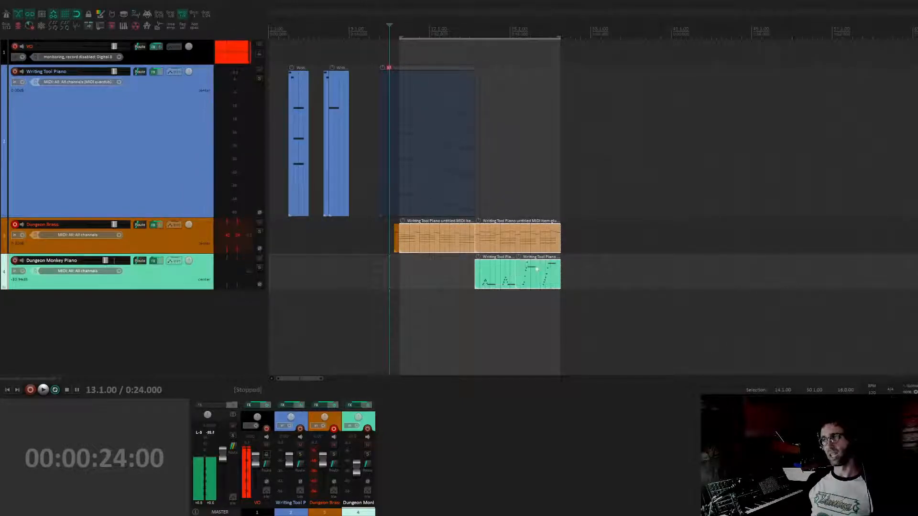
key("ctrl+d")
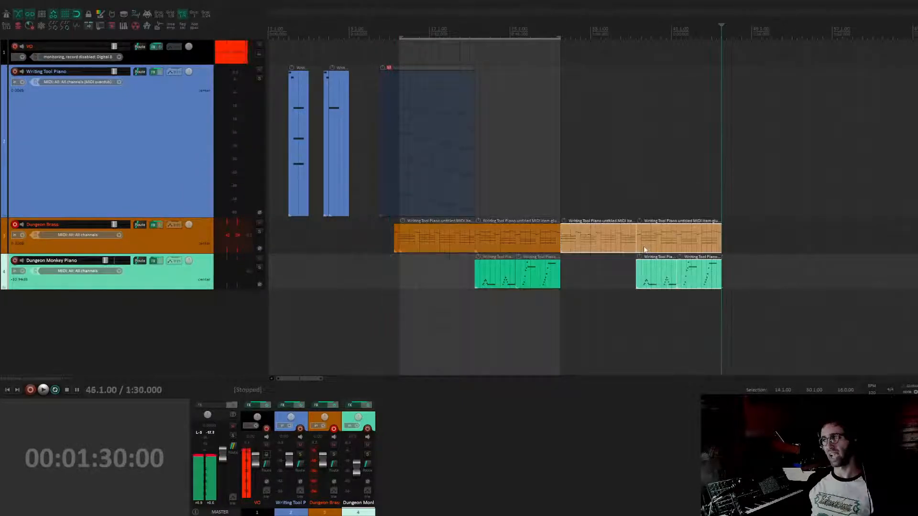
- Clear the time selection and play the original piano phrases from 24.1
left_click(521, 279)
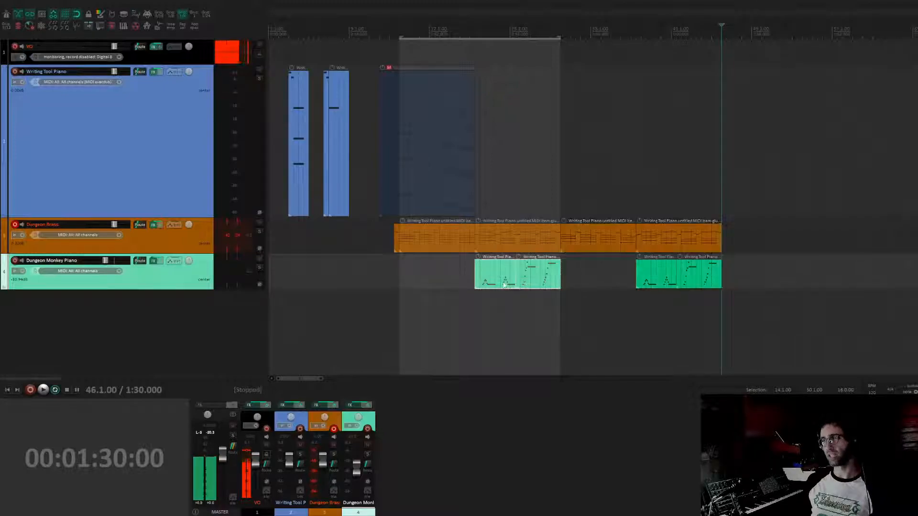
key("Escape")
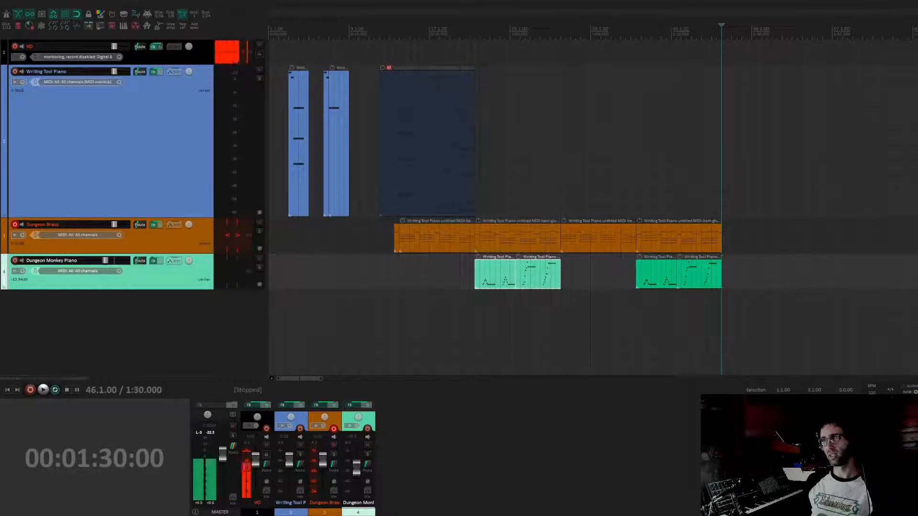
scroll(455, 248, "right", 3)
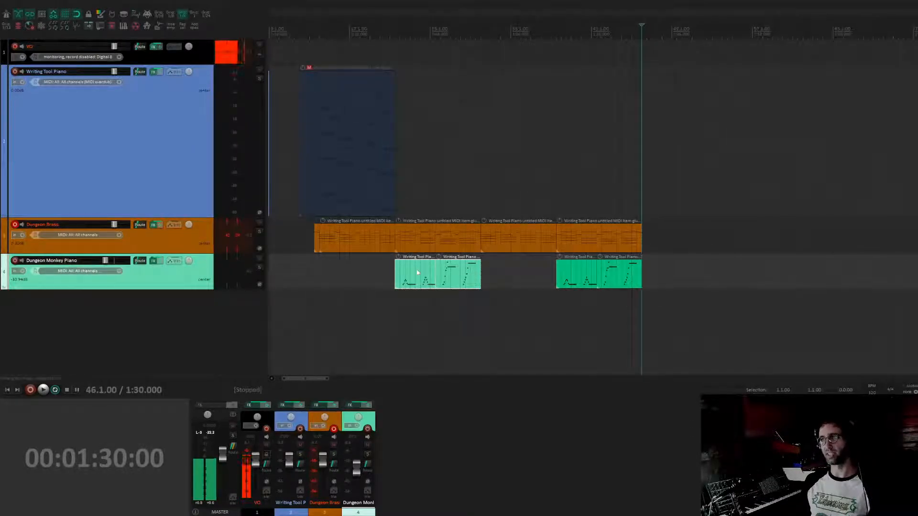
left_click(420, 286)
key("space")
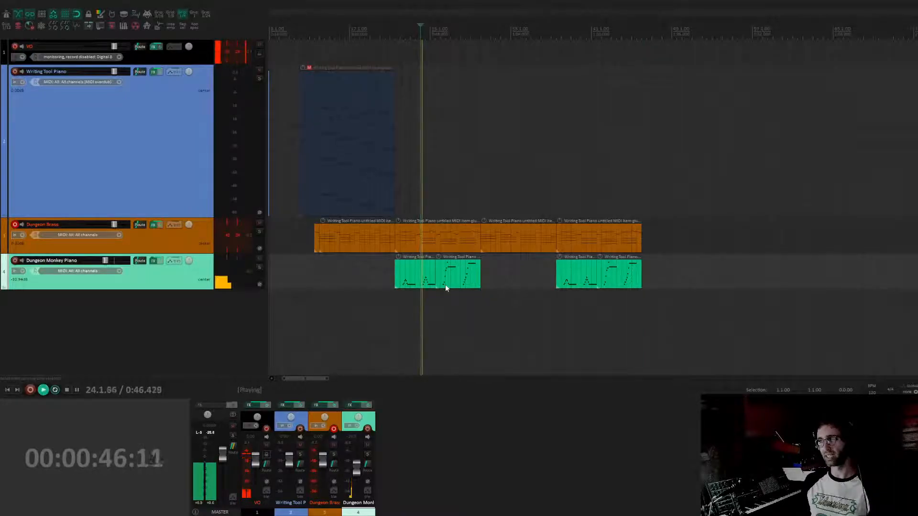
key("space")
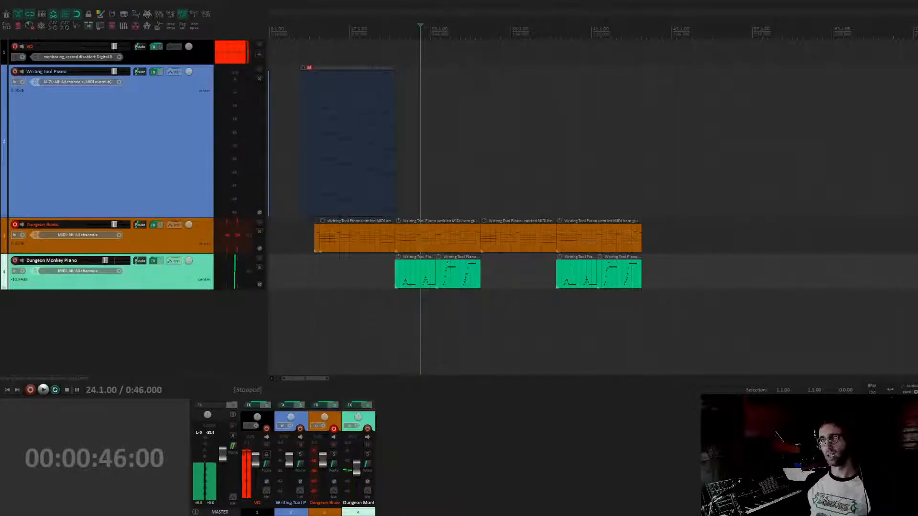
- Disarm recording on the Dungeon Brass track and play the brass briefly from 30.1
left_click(161, 239)
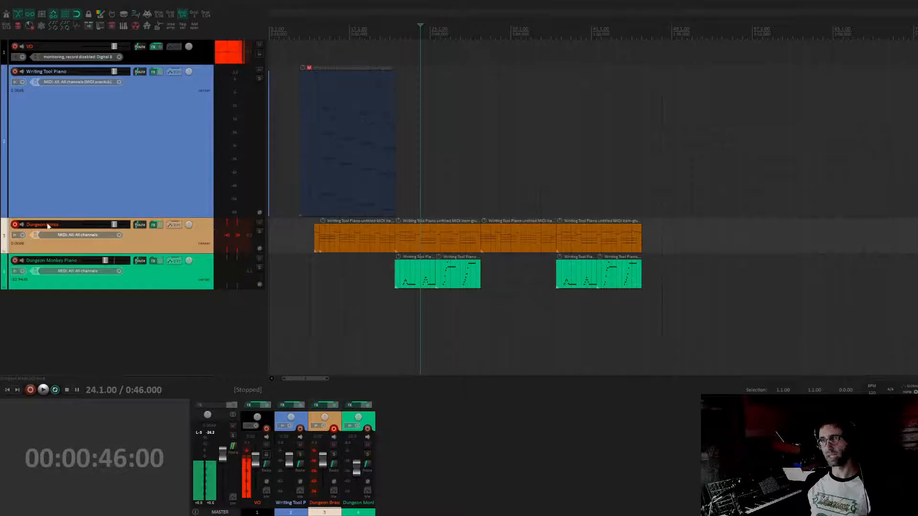
left_click(15, 225)
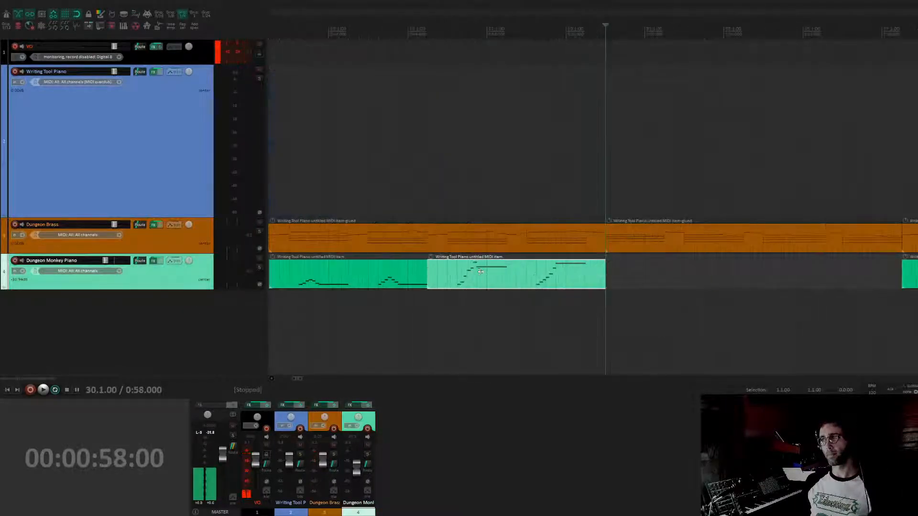
scroll(480, 271, "down", 5)
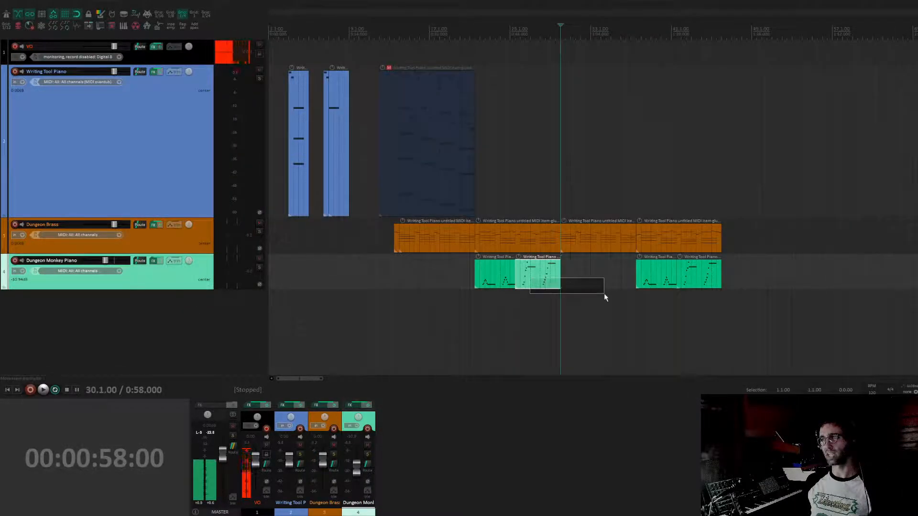
key("space")
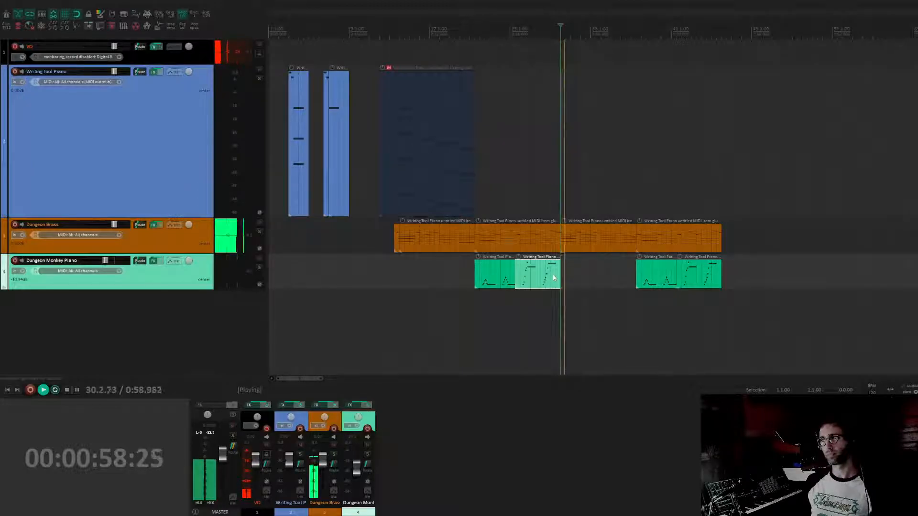
key("space")
- Add closing notes at the end of the ascending piano item just before 30.1, checking them by playback
double_click(553, 278)
scroll(317, 296, "up", 1)
left_click_drag(413, 271, 156, 303)
left_click(351, 227)
key("space")
left_click_drag(453, 211, 249, 232)
key("space")
mouse_move(410, 280)
left_mouse_down()
mouse_move(458, 270)
mouse_move(529, 274)
left_mouse_up()
left_click(411, 289)
key("space")
left_click_drag(457, 280, 272, 273)
key("space")
left_click_drag(365, 273, 382, 275)
key("Escape")
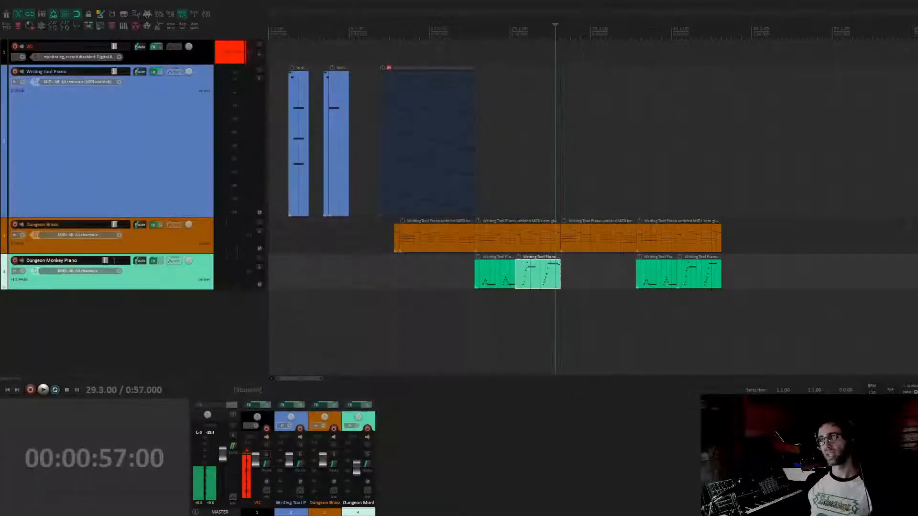
- Copy the top melody notes of the brass item at 30.1 onto the Dungeon Monkey Piano track at 30.1 and play from 28.3
double_click(566, 238)
scroll(347, 283, "down", 3)
left_click_drag(186, 146, 483, 257)
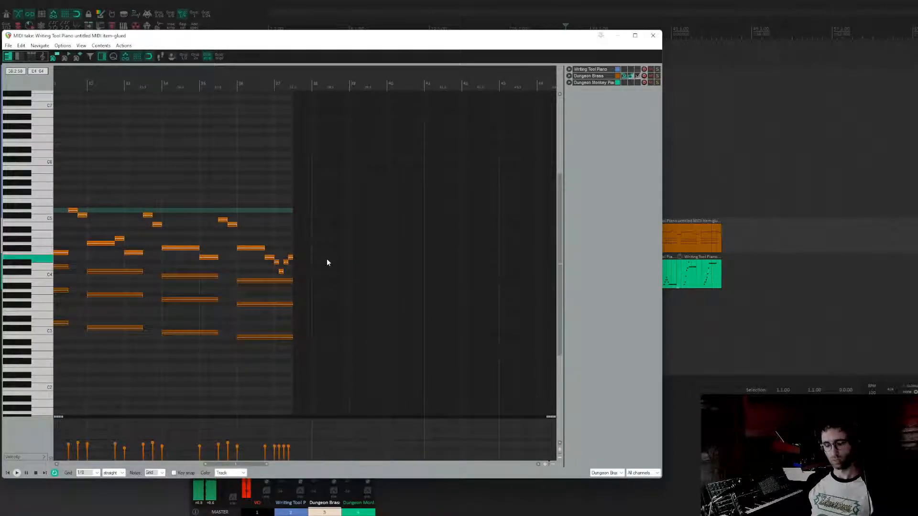
key("Escape")
left_click(557, 235)
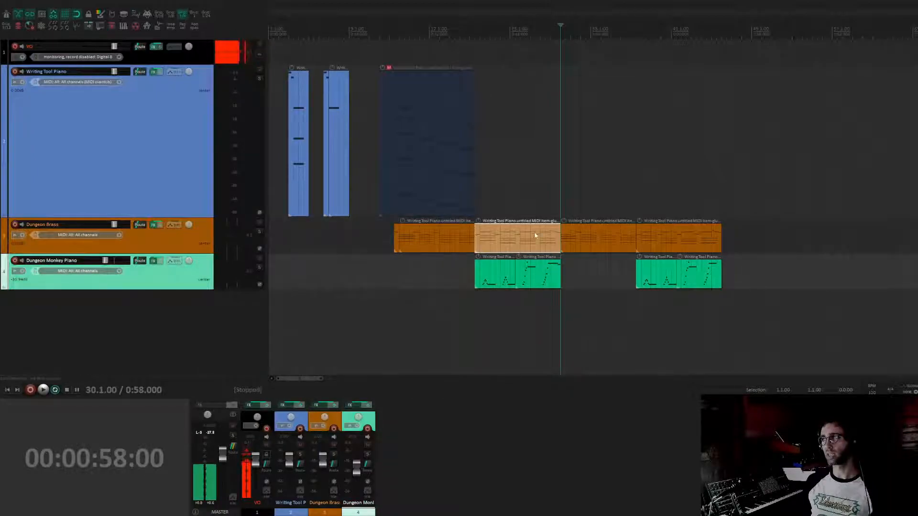
left_click(560, 277)
left_click(562, 279)
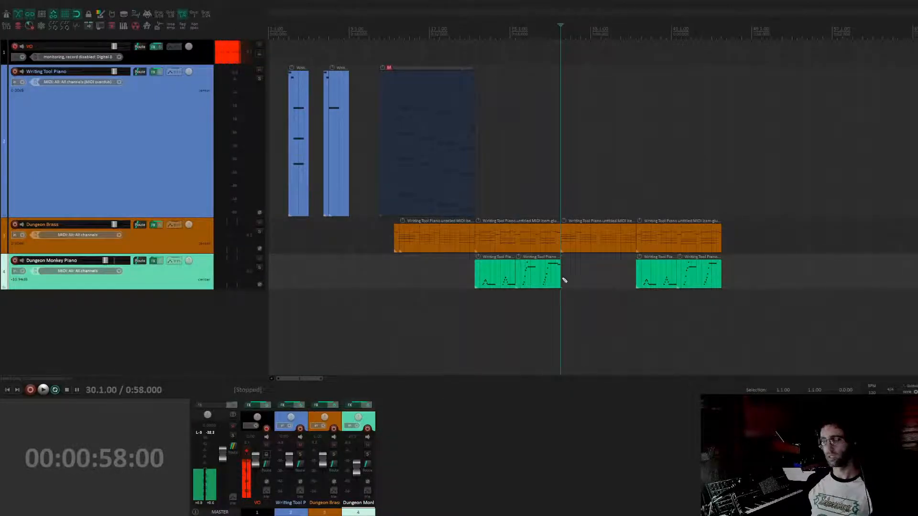
key("ctrl+v")
left_click(546, 304)
key("space")
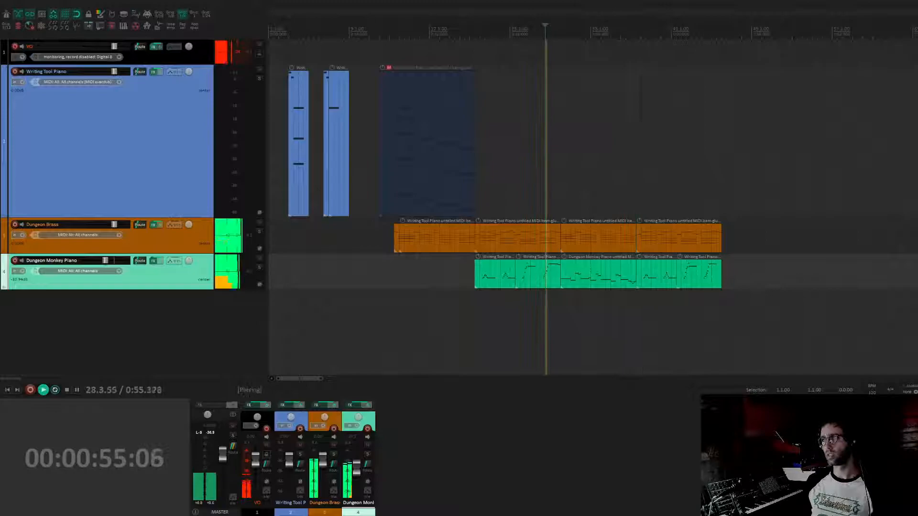
- Move the melody notes in the pasted piano item at 30.1 up by about an octave
double_click(585, 282)
scroll(467, 318, "up", 5)
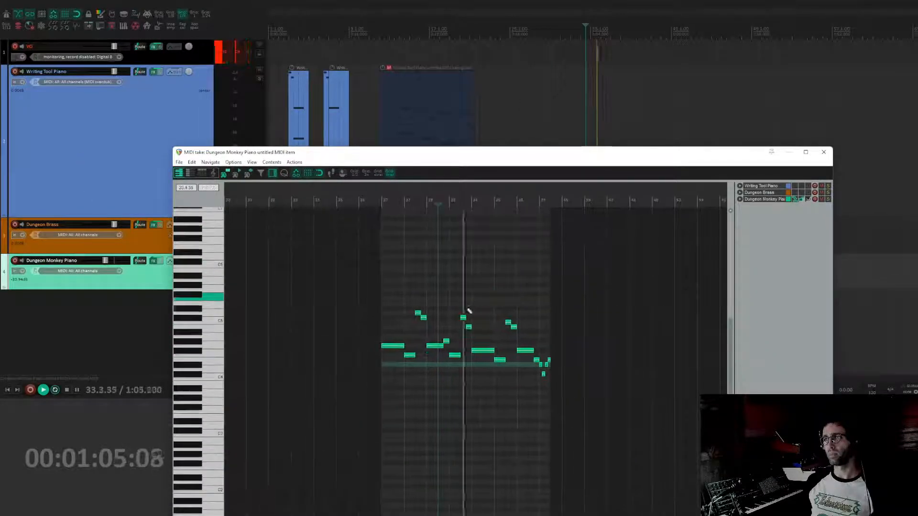
key("space")
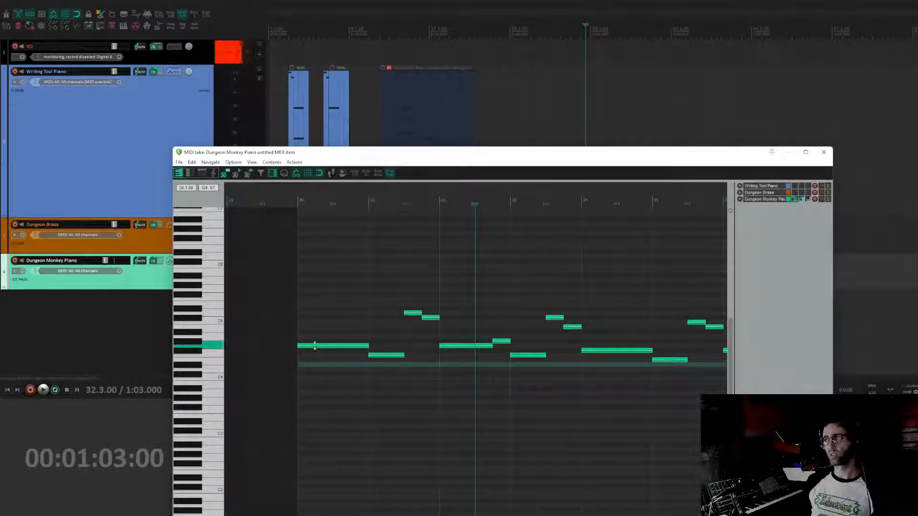
left_click_drag(314, 346, 313, 294)
key("Escape")
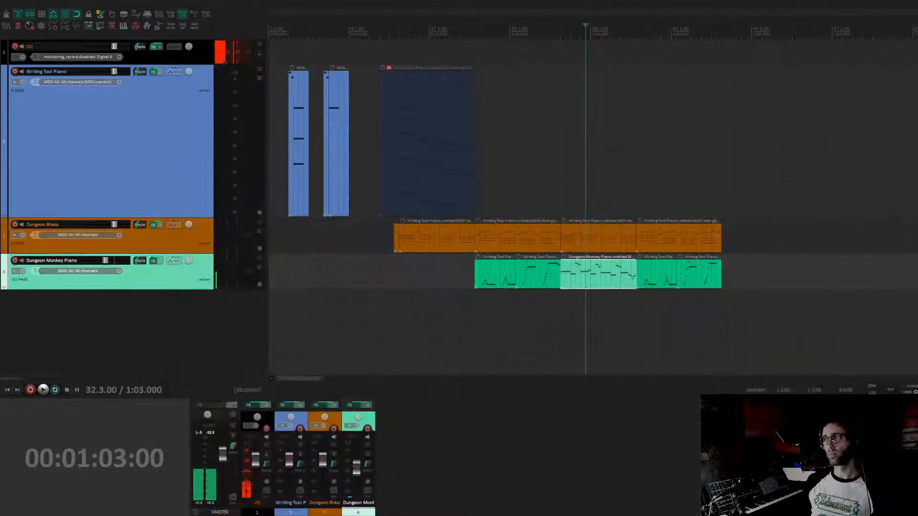
- Play the raised piano melody with the brass from 29.3 into the copied piano phrases
left_click(554, 318)
key("space")
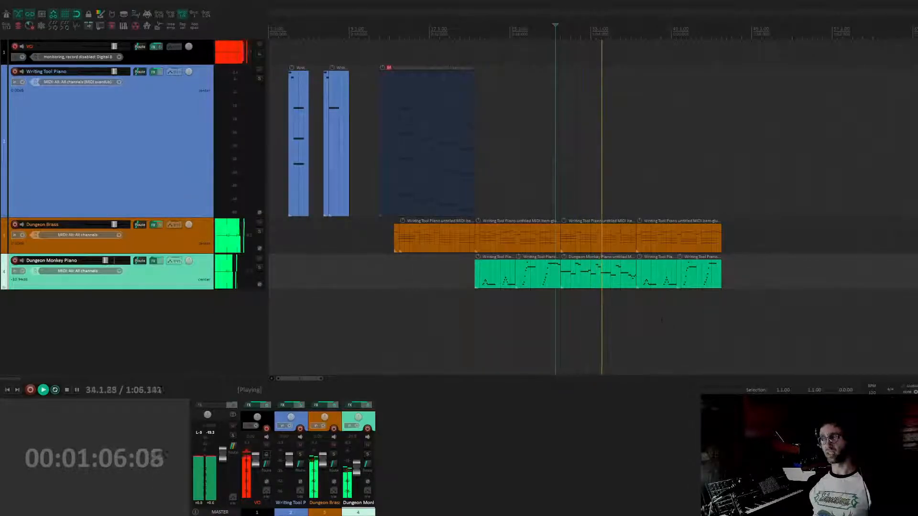
left_click(642, 283)
scroll(642, 283, "up", 3)
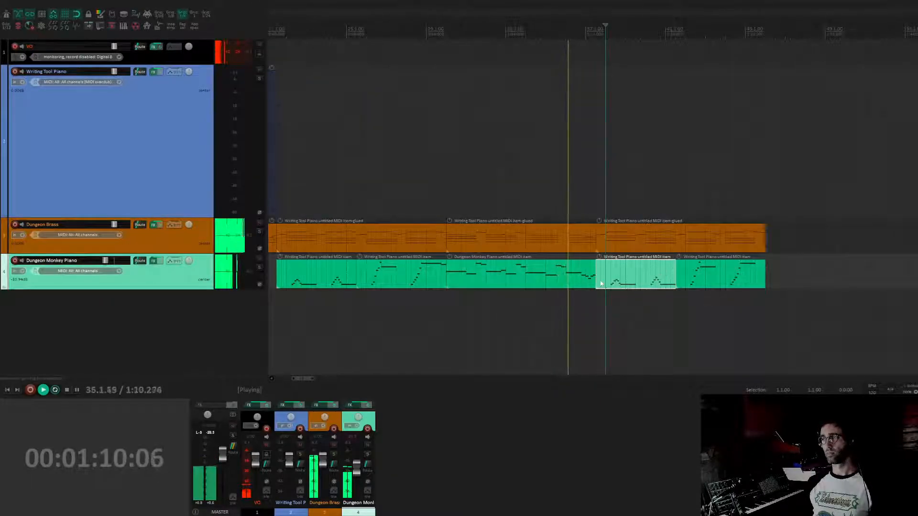
scroll(603, 274, "up", 3)
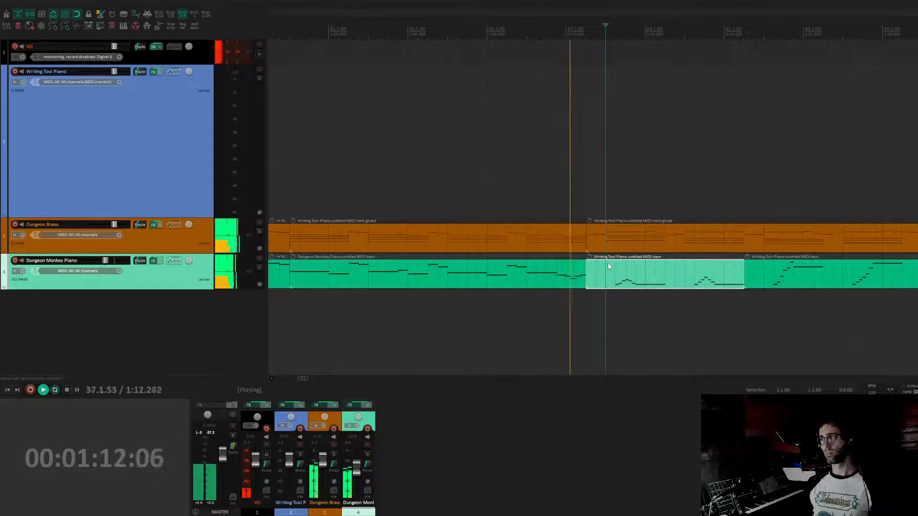
- Draw three lead-in notes at 37.3, 37.4 and 38.1 before the first copied piano phrase, checking them by playback
double_click(591, 275)
key("space")
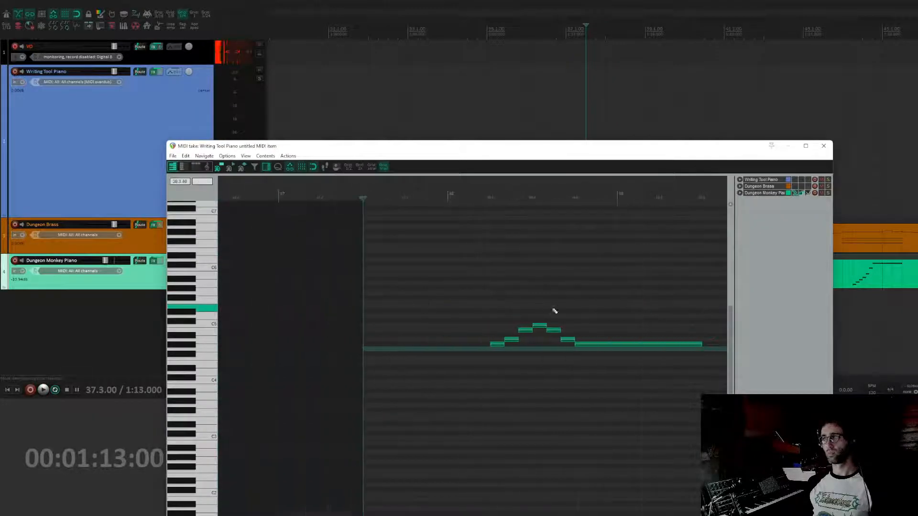
left_click_drag(377, 321, 396, 322)
key("ctrl+z")
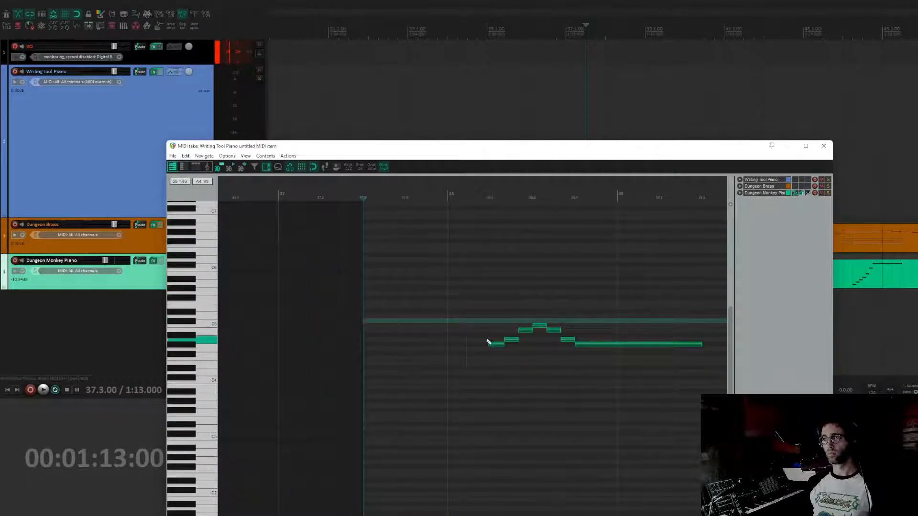
left_click(349, 361)
key("space")
key("space")
mouse_move(366, 318)
left_mouse_down()
mouse_move(389, 323)
mouse_move(404, 352)
mouse_move(420, 350)
mouse_move(405, 350)
left_mouse_up()
left_click(416, 343)
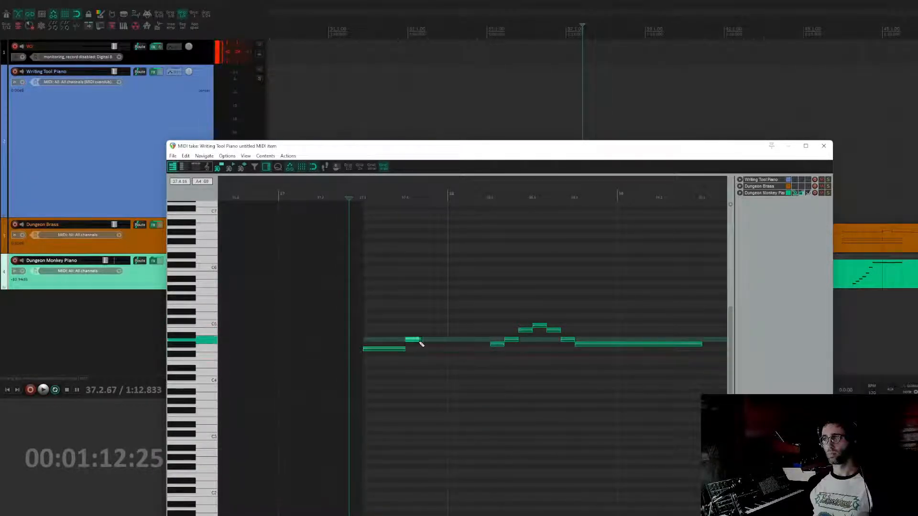
key("space")
key("space")
left_click_drag(454, 316, 486, 318)
key("space")
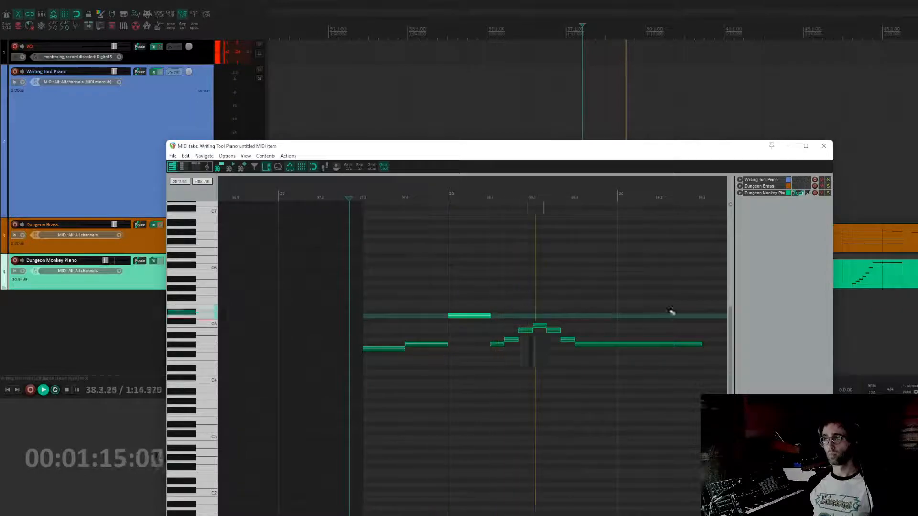
- Repeat the three lead-in notes at 39.3, 39.4 and 40.1 before the second piano phrase and play from just before them
left_click_drag(676, 314, 502, 331)
mouse_move(568, 334)
left_mouse_down()
mouse_move(677, 306)
mouse_move(536, 315)
mouse_move(566, 345)
mouse_move(616, 318)
left_mouse_up()
key("space")
left_click(502, 348)
left_click(485, 307)
key("space")
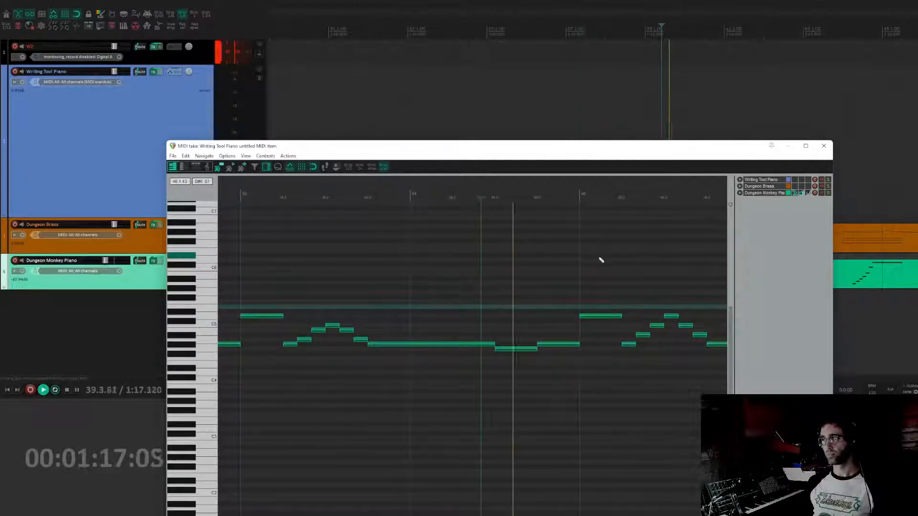
- Listen through the second piano phrase with its lead-in notes to the end of the item, and close its MIDI editor
left_click_drag(634, 259, 442, 250)
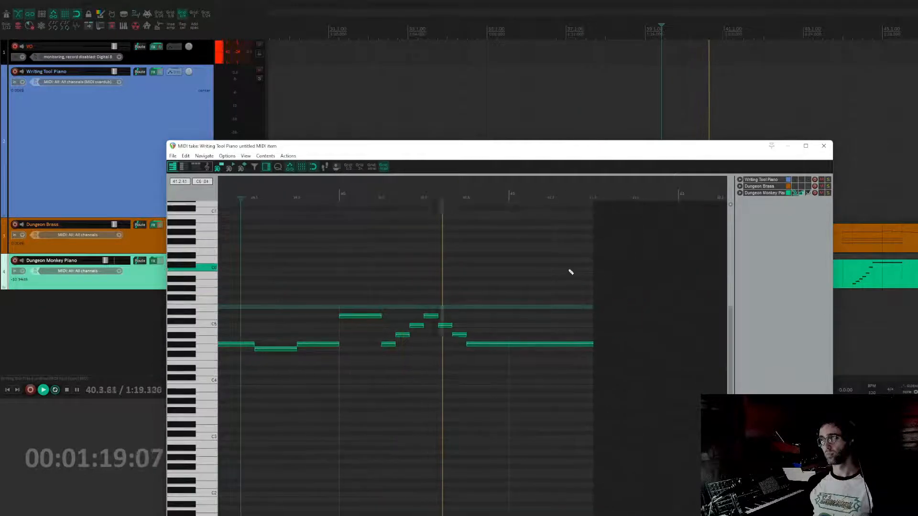
key("Escape")
key("space")
- Draw three lead-in notes at 41.3, 41.4 and 42.1 in the last piano item and check them by playback
double_click(660, 287)
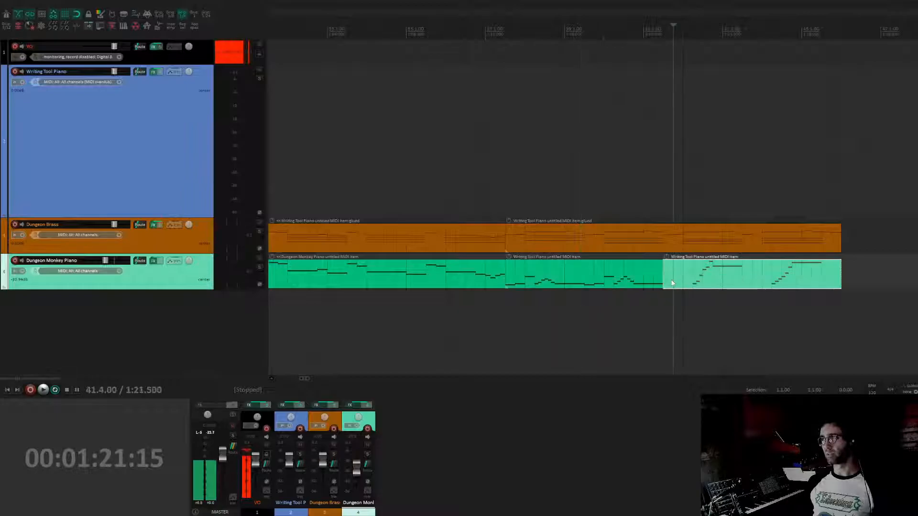
mouse_move(94, 310)
left_mouse_down()
mouse_move(86, 304)
mouse_move(145, 312)
mouse_move(223, 304)
mouse_move(276, 279)
left_mouse_up()
key("space")
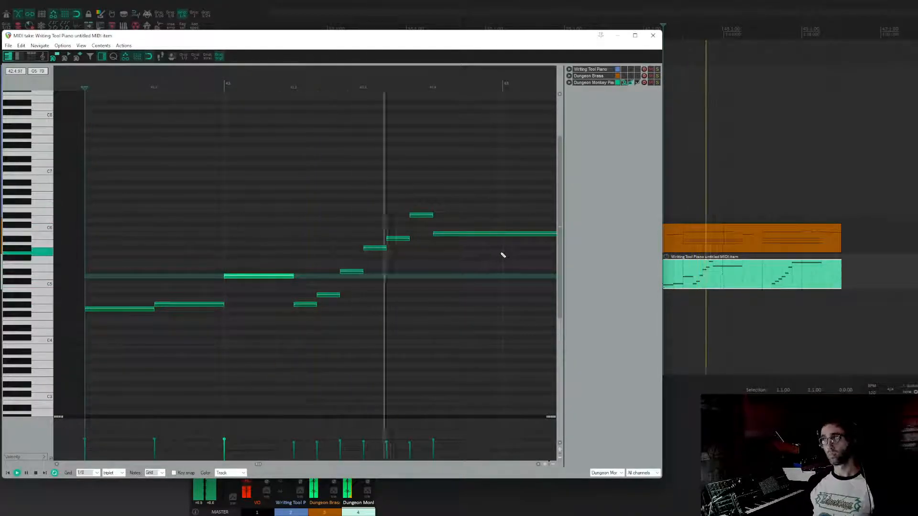
key("space")
- Draw three ascending lead-in notes at 43.3, 43.4 and 44.1 before the second piano run and check them by playback
left_click_drag(213, 332, 318, 328)
left_click(153, 327)
key("space")
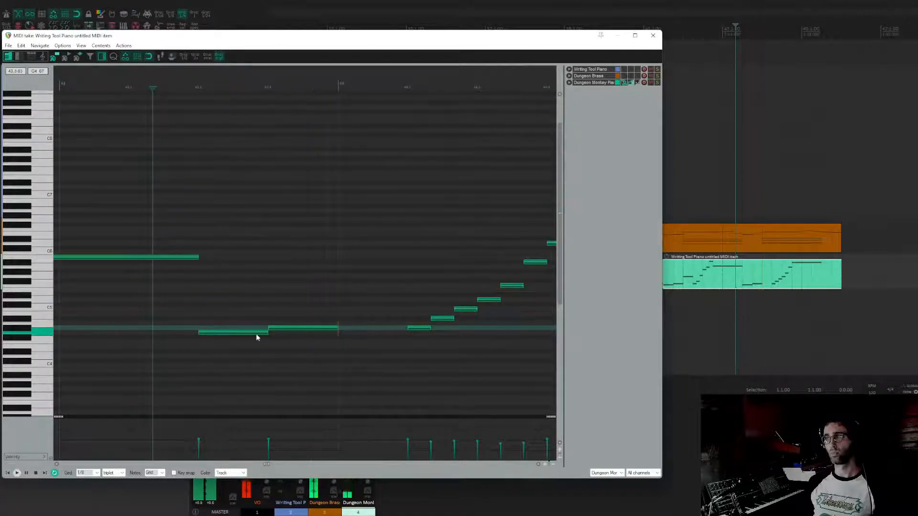
left_click_drag(257, 333, 285, 316)
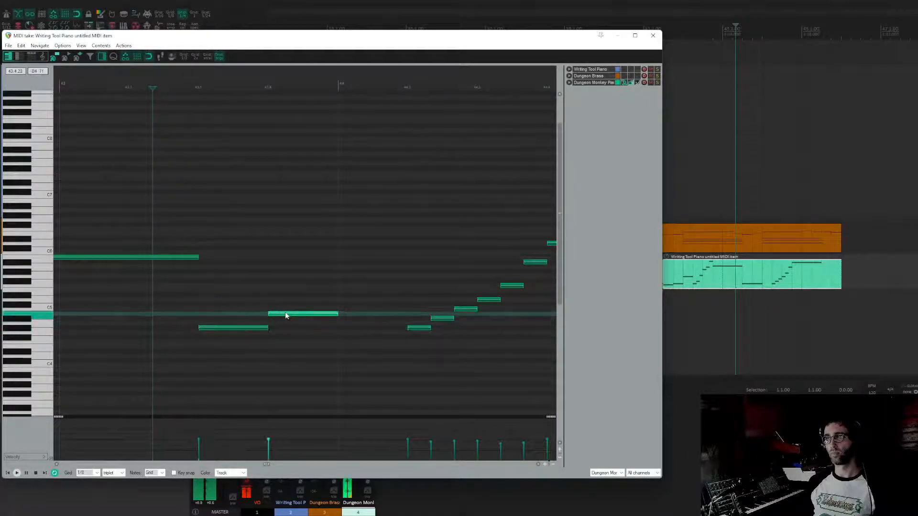
left_click_drag(339, 300, 400, 302)
key("space")
left_click_drag(501, 206, 359, 198)
left_click_drag(445, 209, 219, 213)
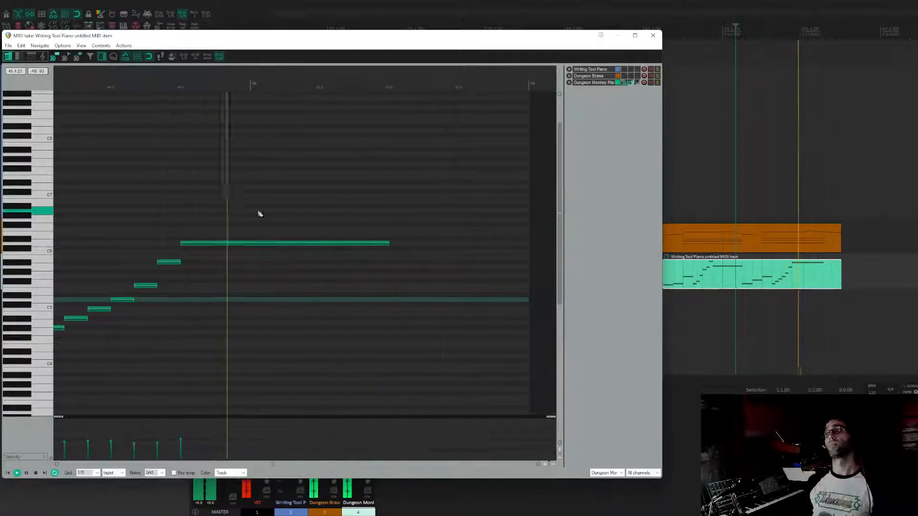
key("space")
key("Escape")
- Review the notes of the last piano item and compare it with the earlier items on the Dungeon Monkey Piano track
left_click_drag(425, 246, 527, 247)
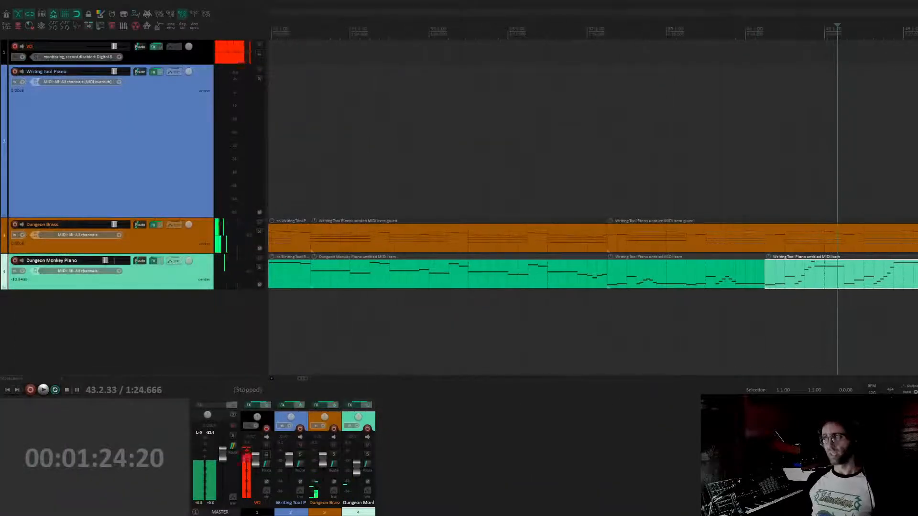
scroll(572, 237, "right", 5)
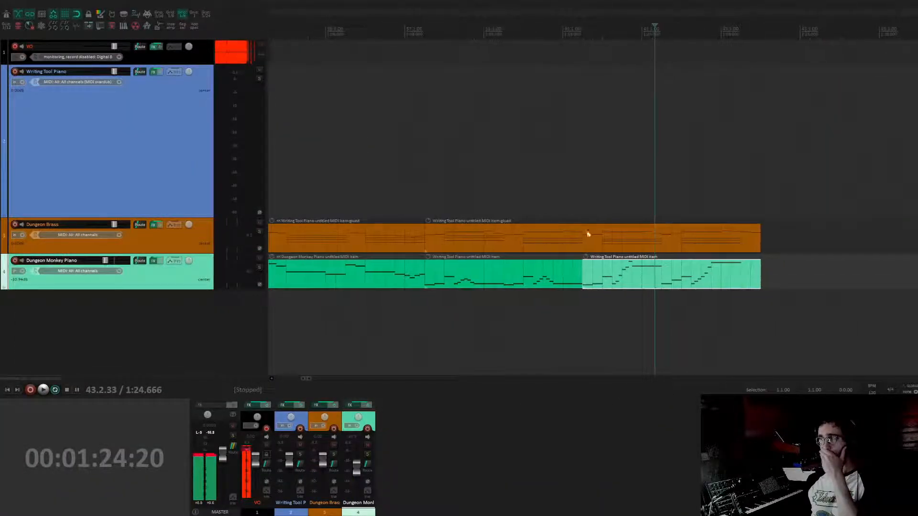
left_click_drag(622, 273, 761, 273)
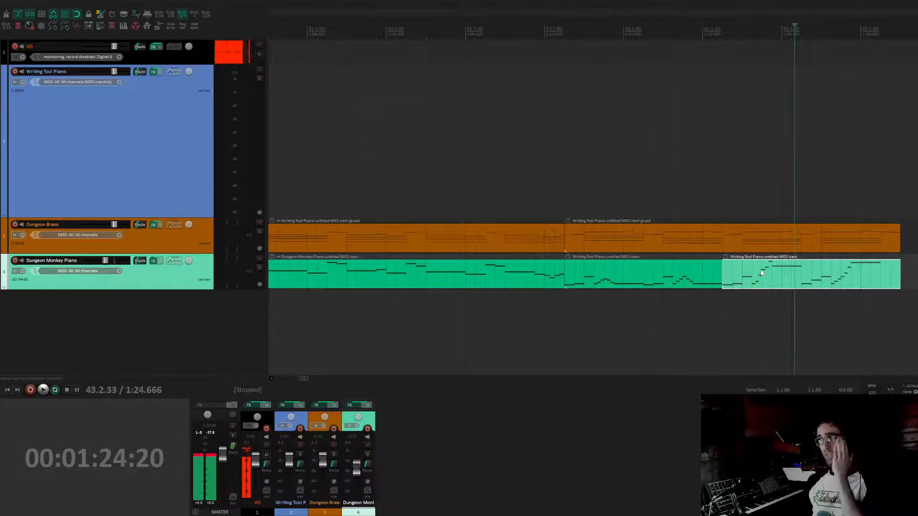
double_click(761, 273)
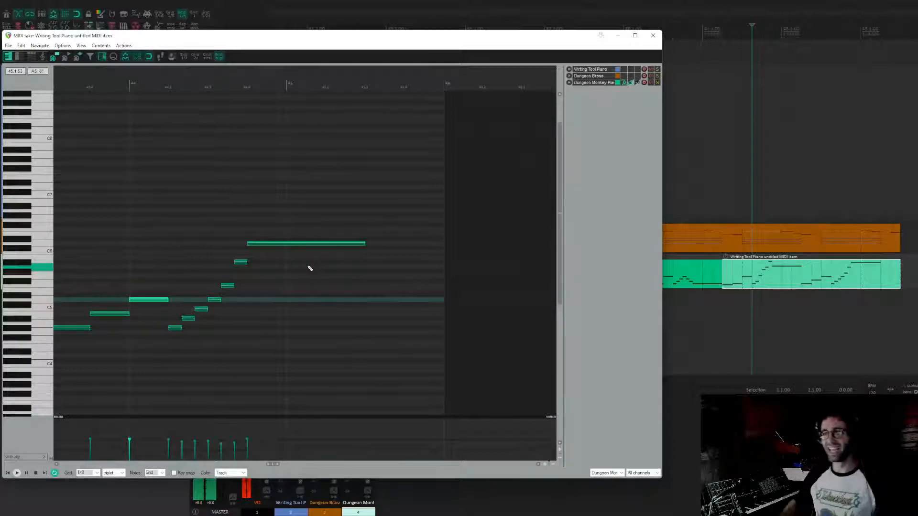
left_click_drag(271, 287, 499, 244)
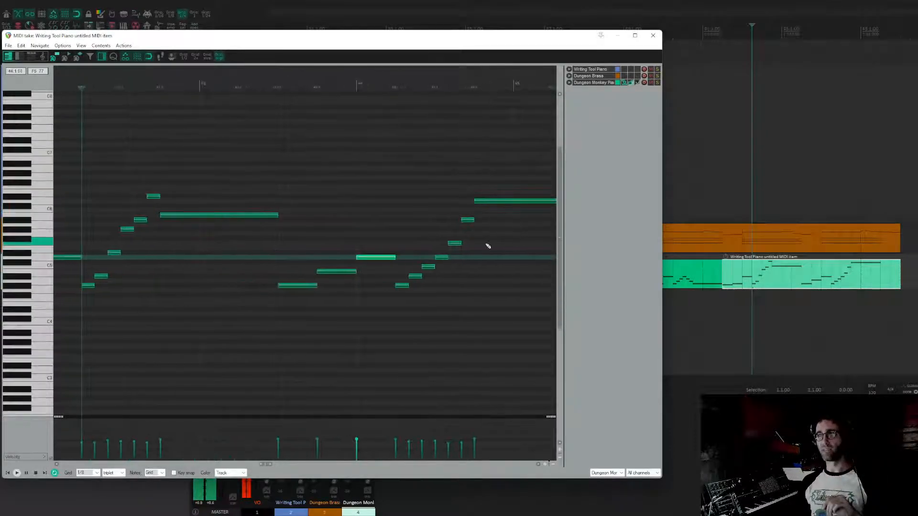
left_click_drag(230, 258, 334, 269)
key("Escape")
left_click_drag(556, 265, 503, 234)
left_click_drag(643, 266, 742, 266)
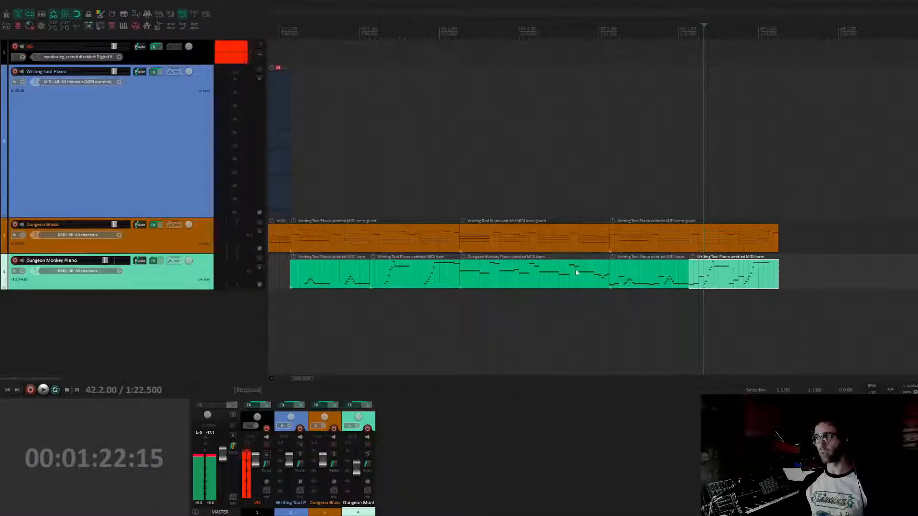
left_click_drag(331, 275, 488, 300)
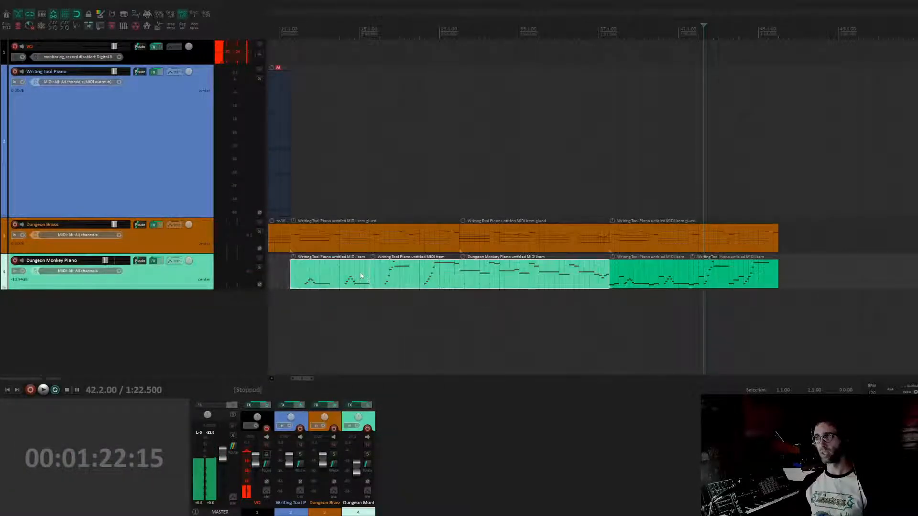
left_click_drag(388, 277, 469, 304)
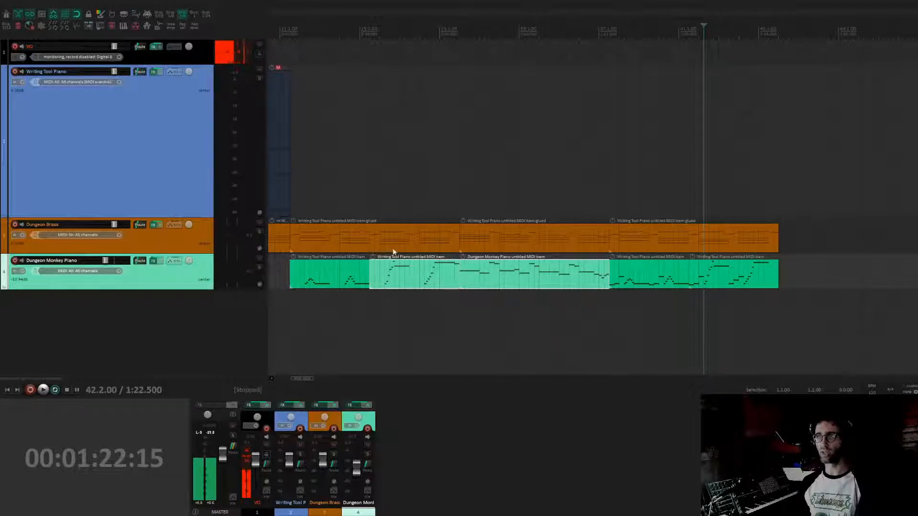
left_click(720, 281)
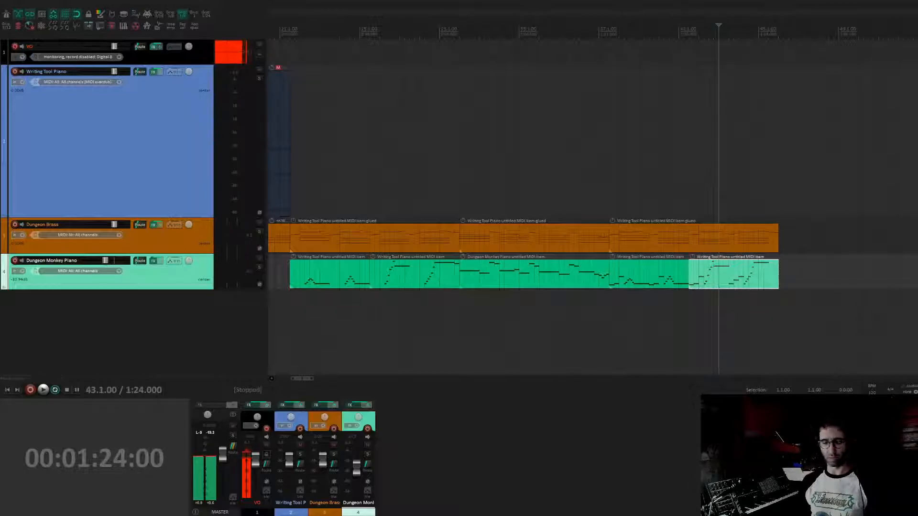
- Set the grid to 1/16 and halve the length of the six rising run notes starting at 42.2
double_click(701, 286)
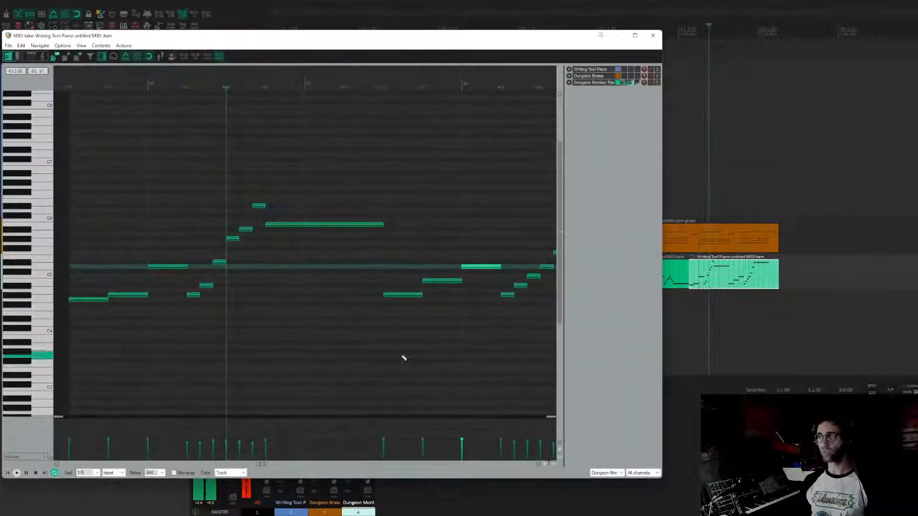
left_click_drag(246, 189, 347, 353)
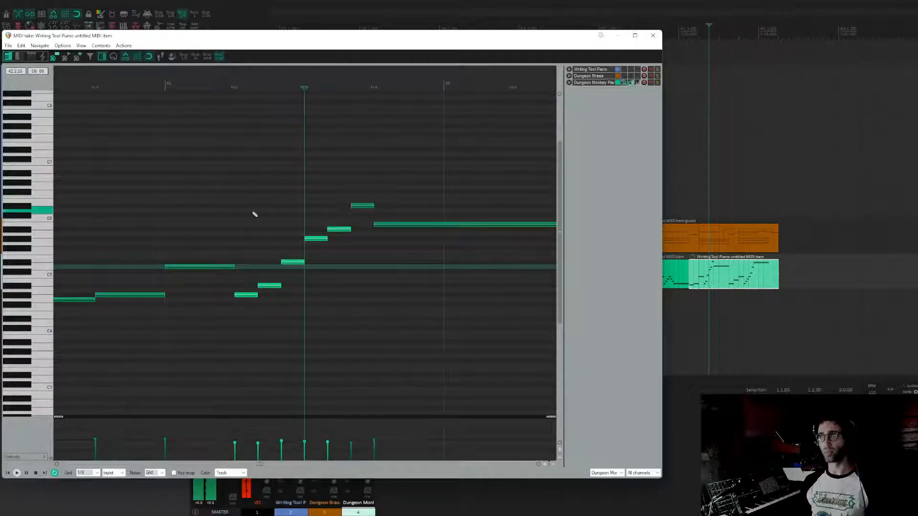
left_click(195, 56)
left_click_drag(248, 304, 372, 165)
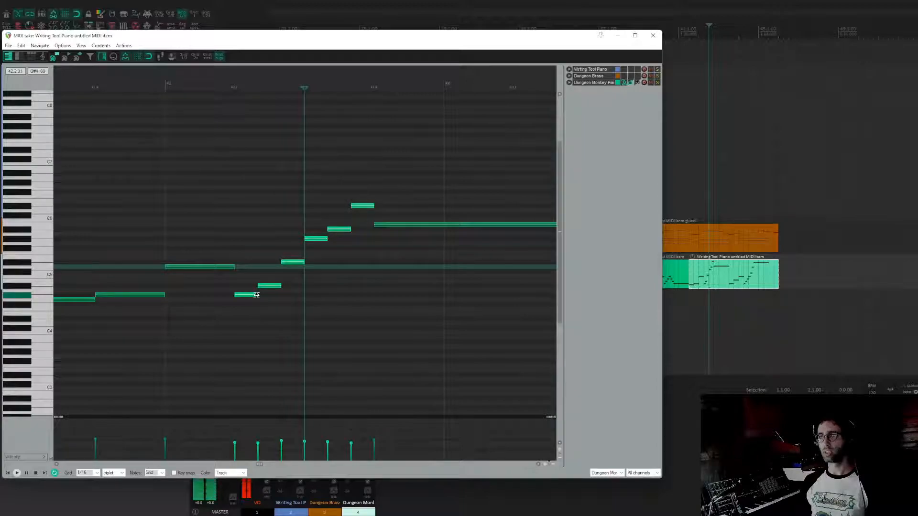
left_click_drag(254, 295, 245, 297)
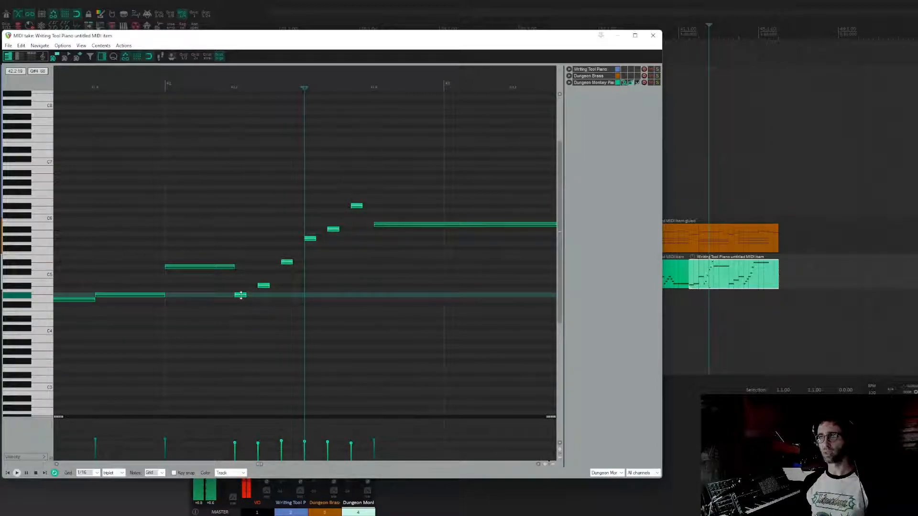
- Copy the shortened run at 42.2 an octave higher into the gaps between its notes and play the result
left_click_drag(239, 296, 252, 240, "ctrl")
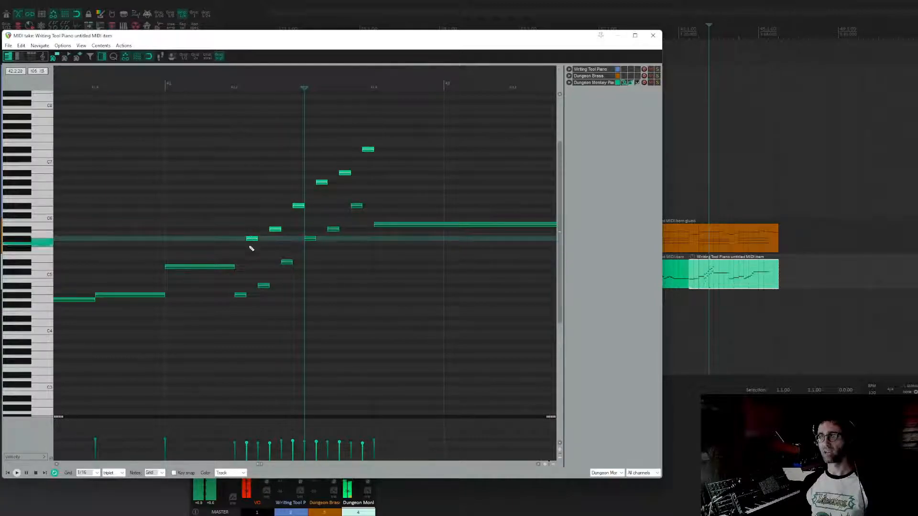
scroll(248, 251, "down", 2)
left_click(198, 79)
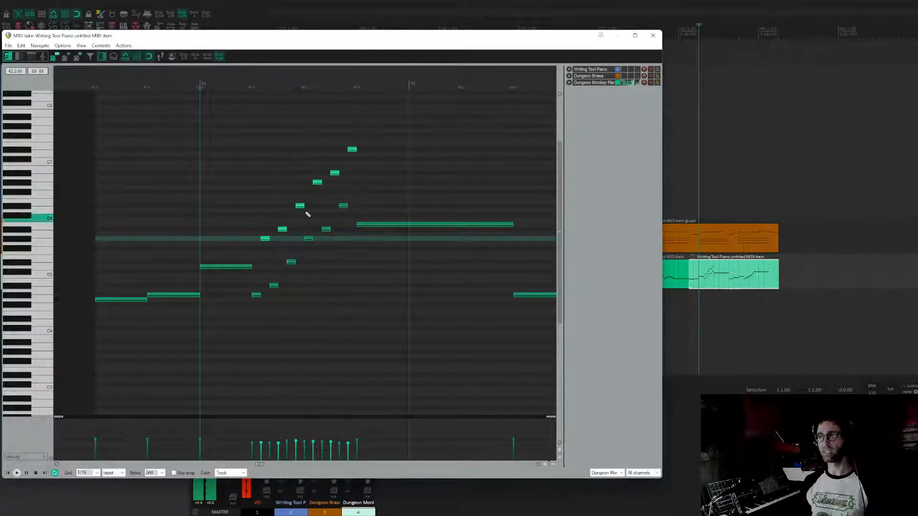
key("space")
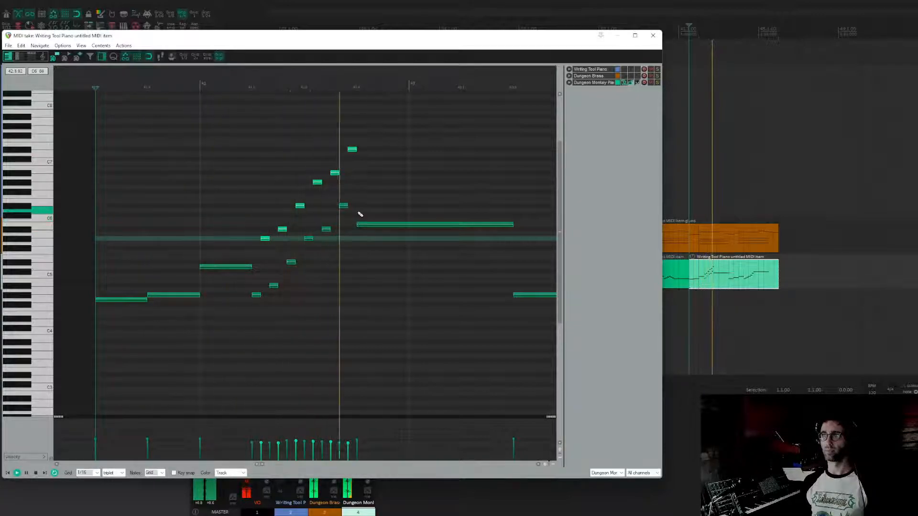
left_click_drag(418, 216, 283, 257)
scroll(421, 225, "down", 1)
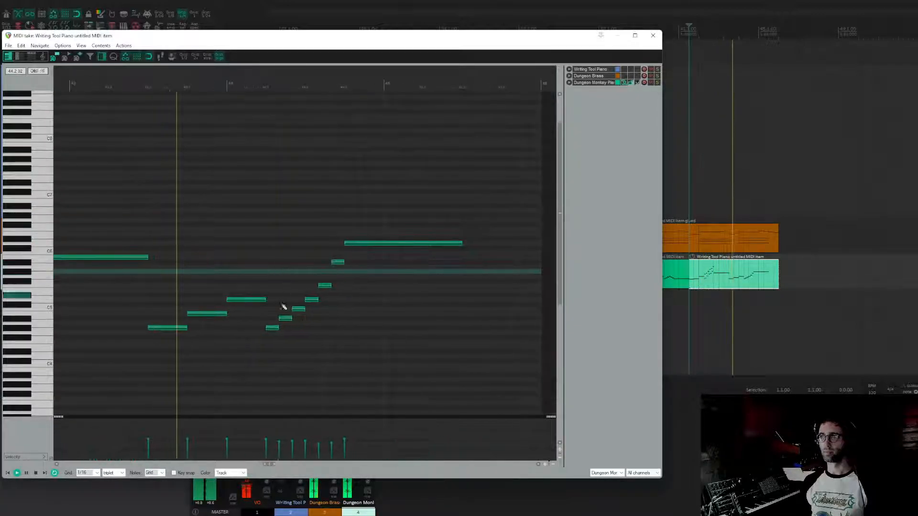
- Halve the six run notes starting at 44.2 and layer staggered copies one and two octaves above them
key("space")
left_click(278, 339)
scroll(277, 339, "up", 3)
scroll(301, 318, "down", 1)
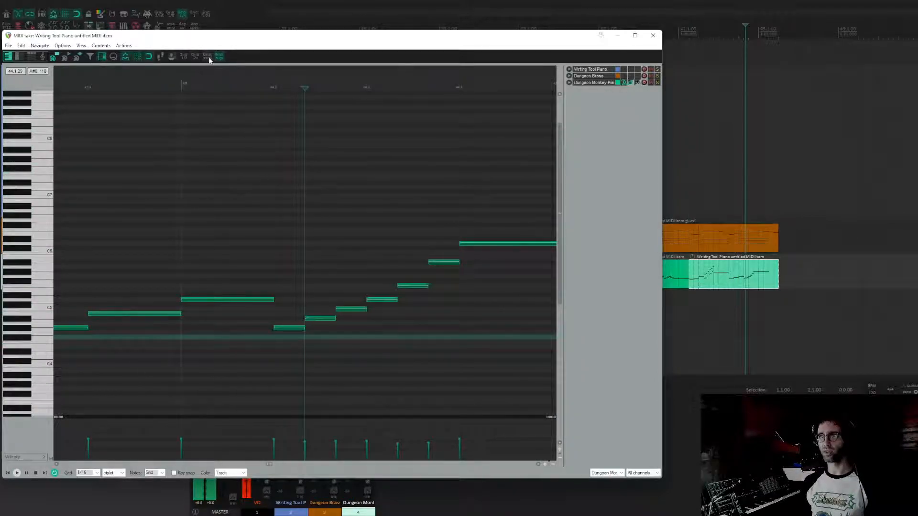
left_click(195, 57)
left_click_drag(288, 334, 440, 188)
left_click_drag(302, 329, 306, 216)
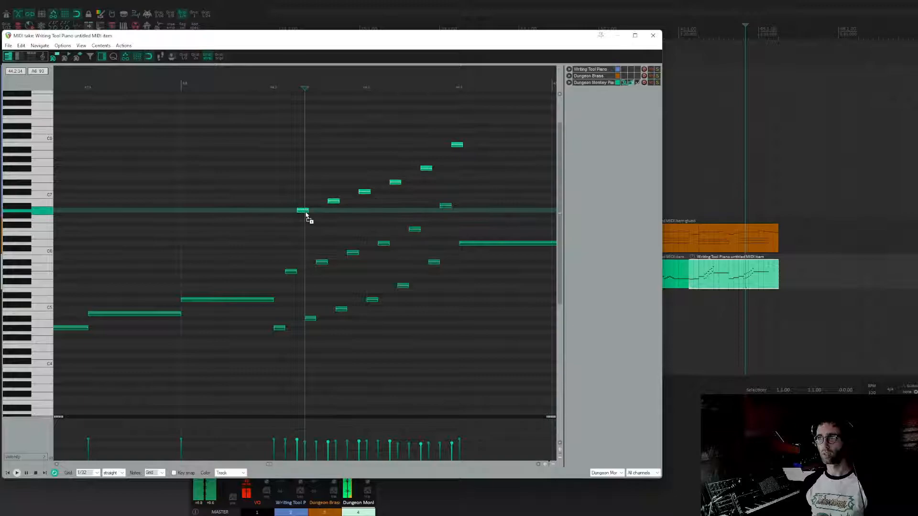
scroll(306, 216, "down", 3)
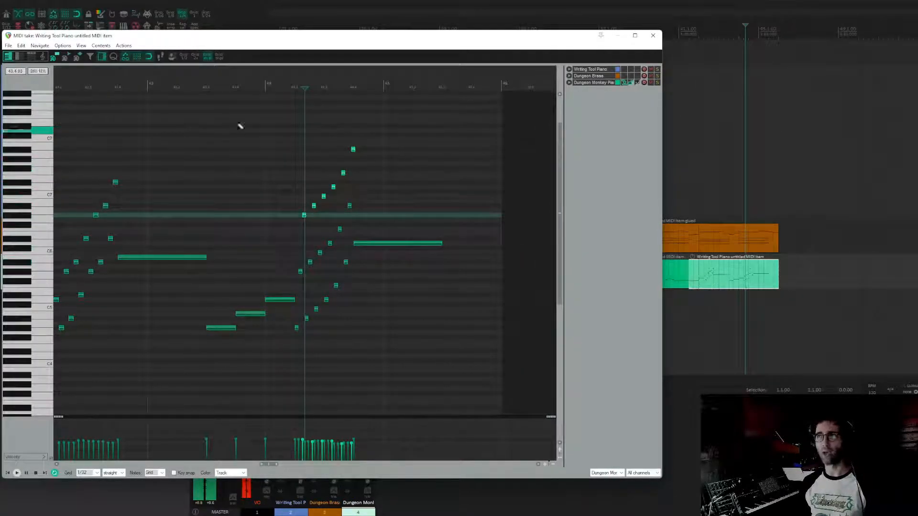
- Play from the start of the last brass item and follow both layered piano runs in the MIDI editor
key("space")
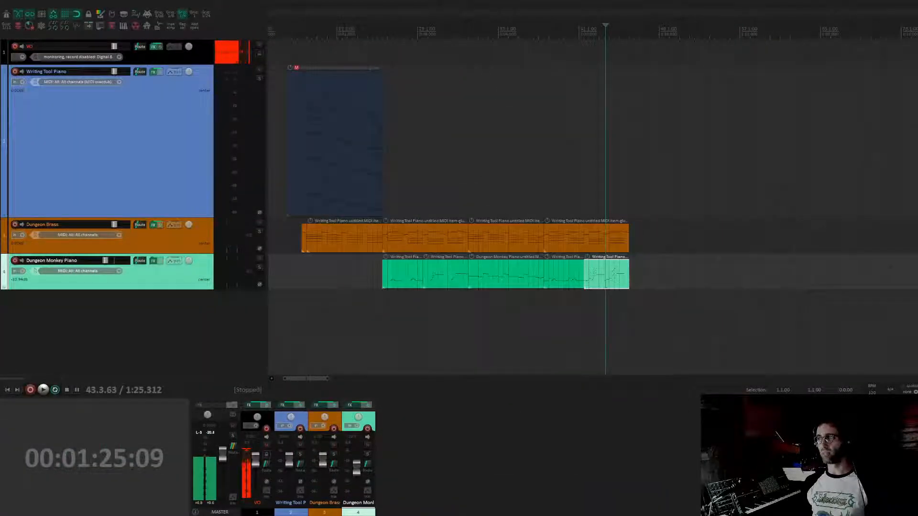
left_click(544, 325)
key("space")
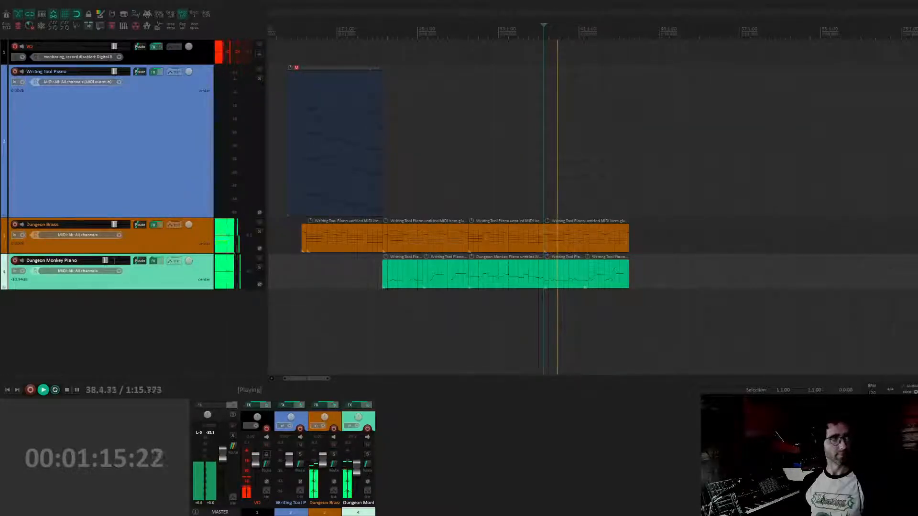
double_click(590, 274)
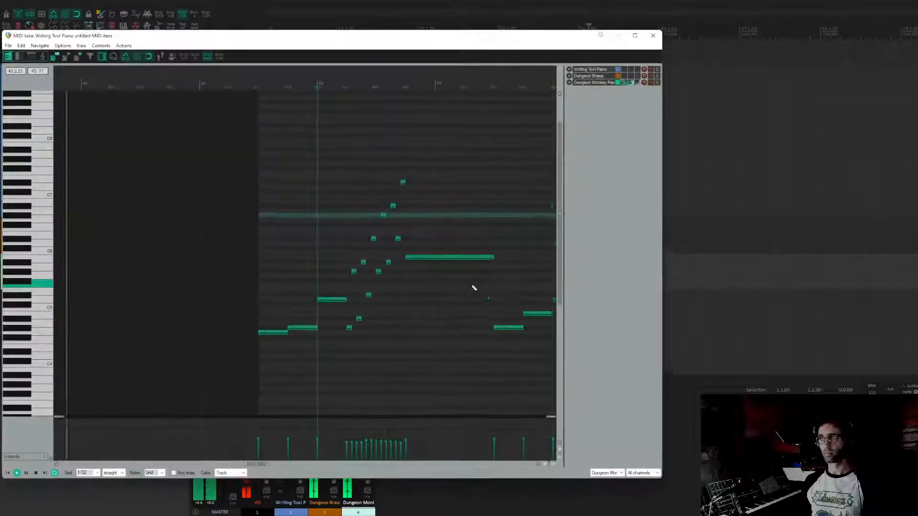
scroll(473, 287, "down", 3)
scroll(473, 287, "up", 1)
left_click_drag(466, 293, 381, 312)
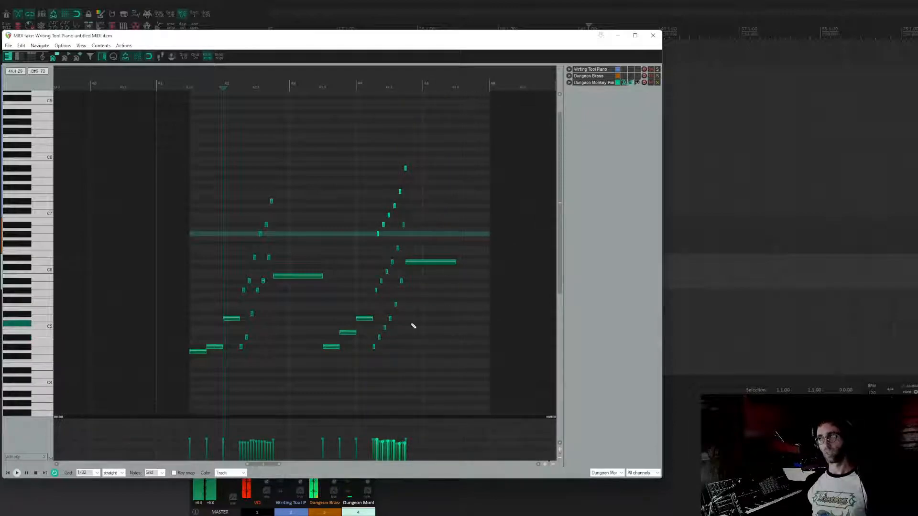
- Undo the octave copies of the run at 44.2 and set the grid to 1/64
scroll(411, 335, "up", 4)
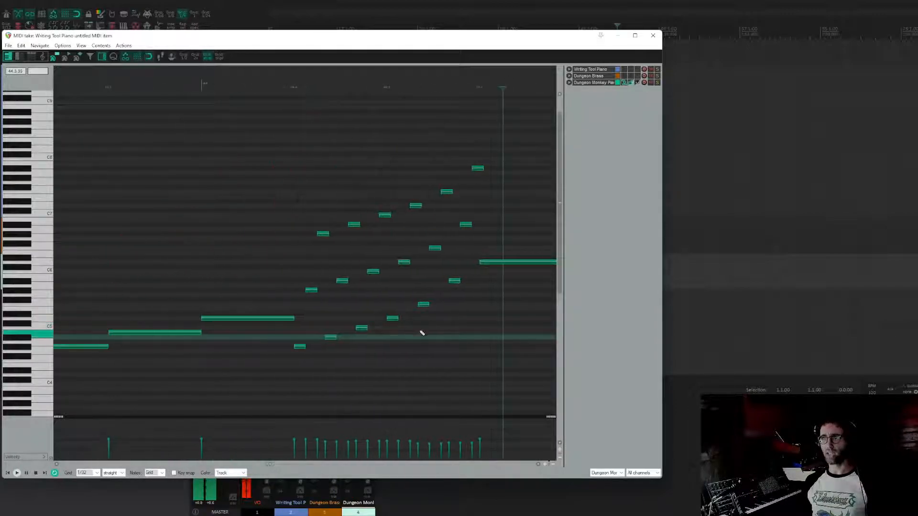
key("ctrl+z")
key("ctrl+z")
key("ctrl+z")
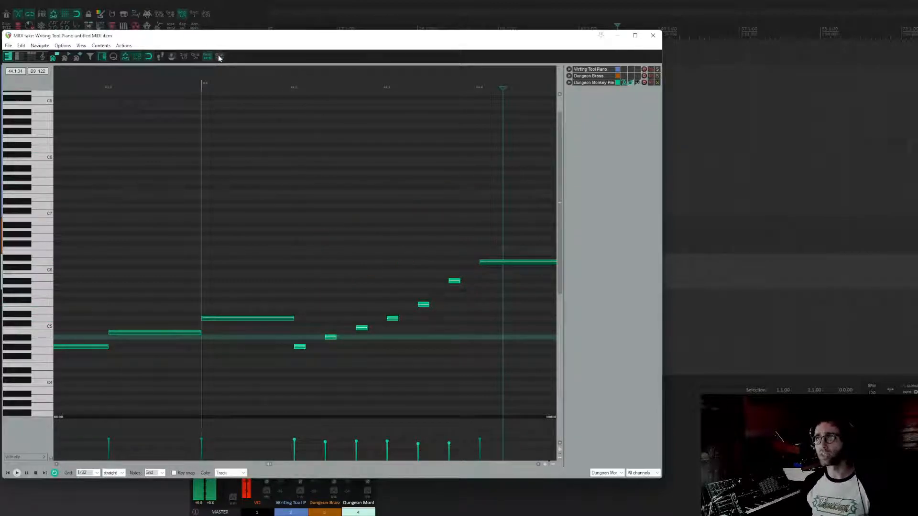
left_click(194, 58)
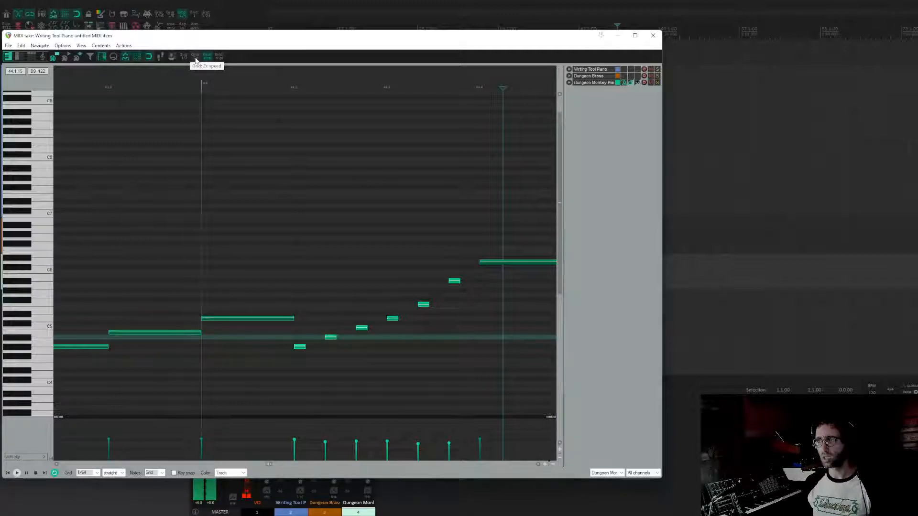
- Step through the edit history to restore only the one-octave-higher copies of the run at 44.2, and close the MIDI editor
key("ctrl+z")
key("ctrl+z")
key("ctrl+shift+z")
key("ctrl+shift+z")
key("ctrl+shift+z")
key("ctrl+shift+z")
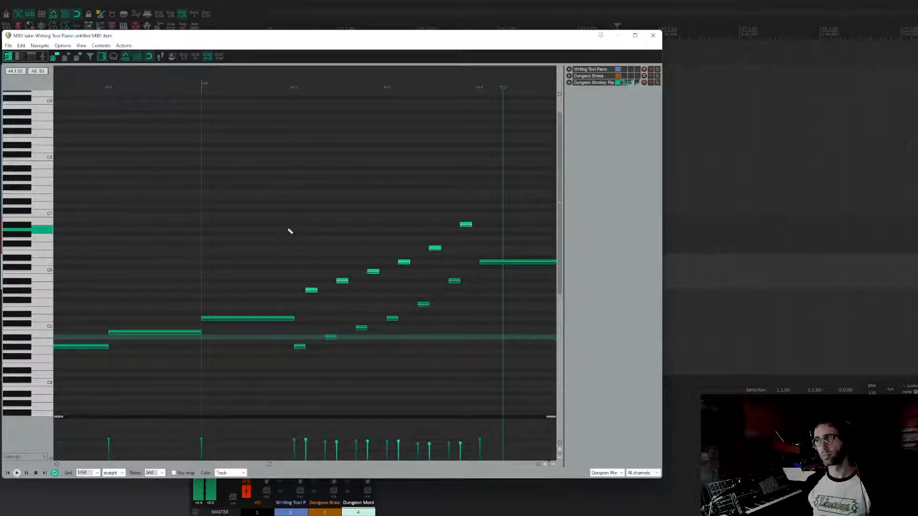
key("Escape")
scroll(411, 282, "right", 8)
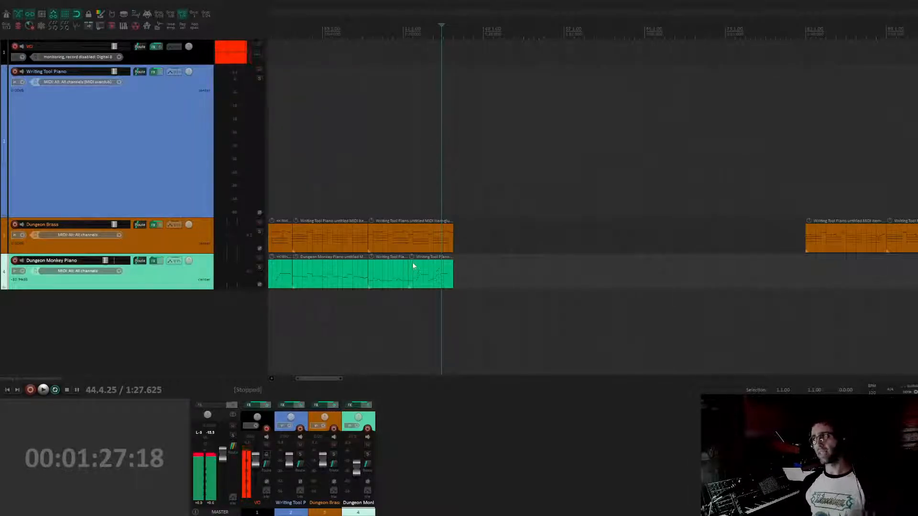
- Place the edit cursor at 47.1, arm Dungeon Brass to try out a new part, and disarm it
scroll(504, 287, "left", 7)
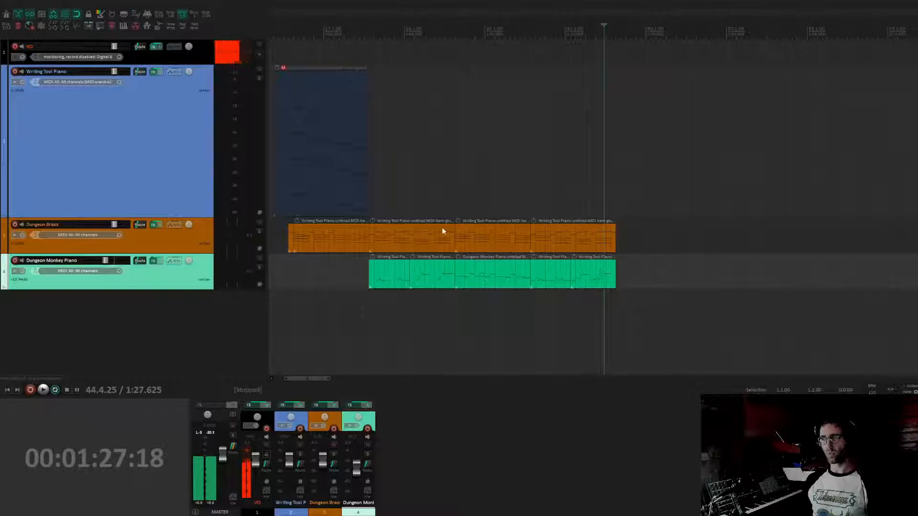
scroll(449, 241, "left", 3)
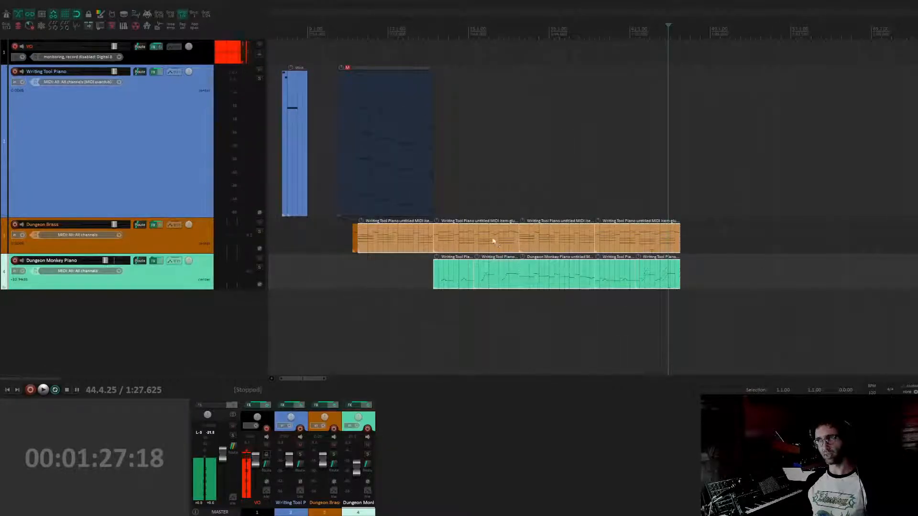
scroll(598, 239, "left", 2)
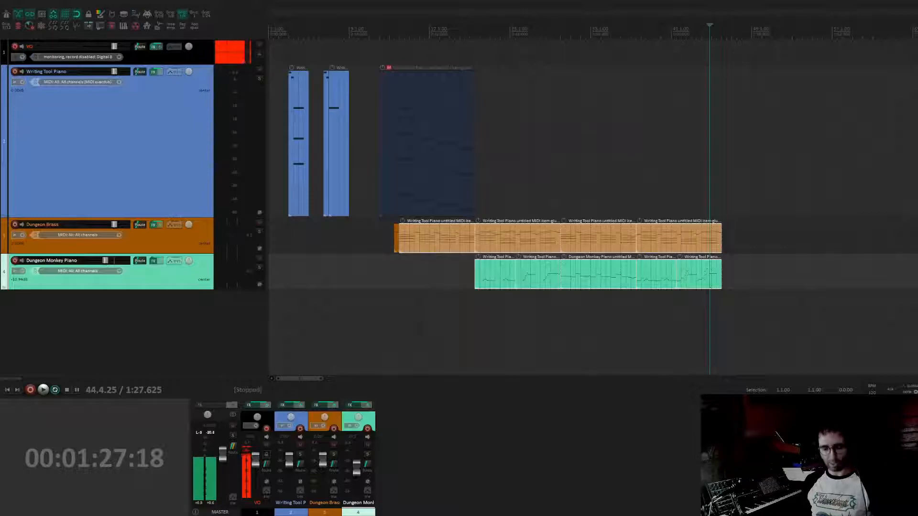
left_click(732, 238)
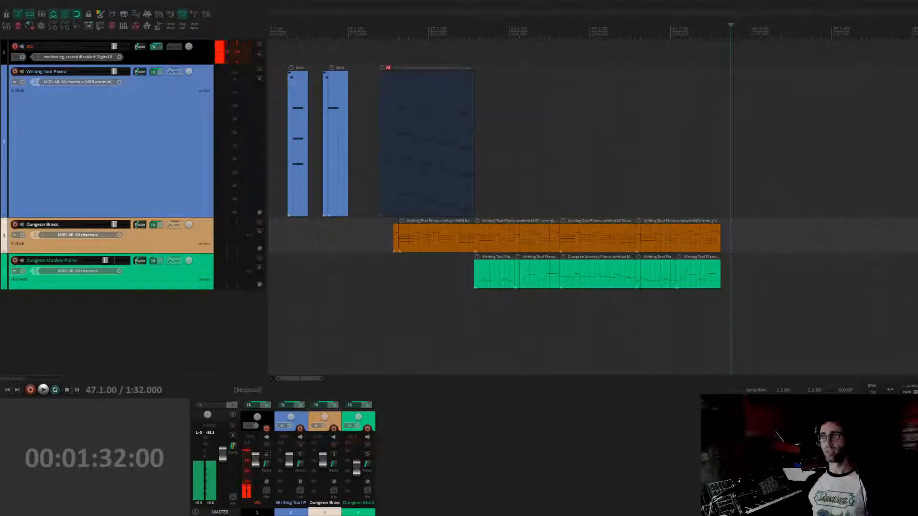
left_click(15, 224)
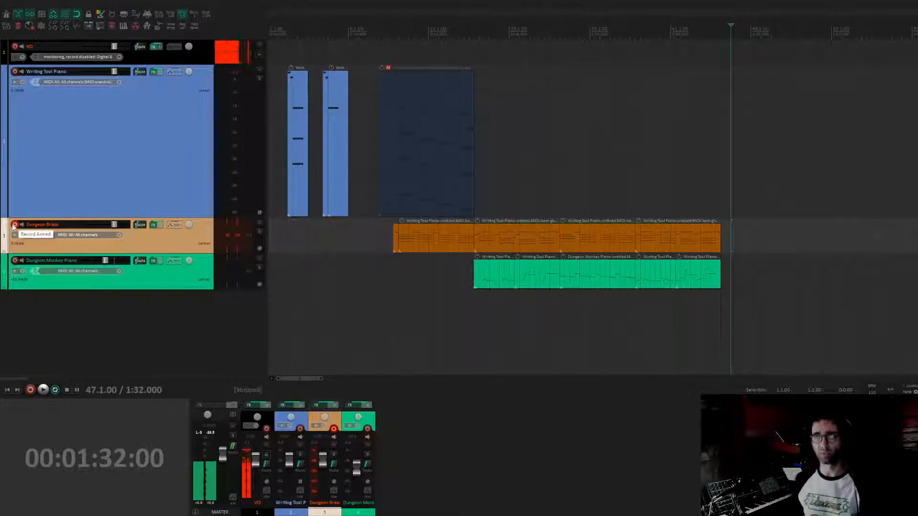
left_click(15, 225)
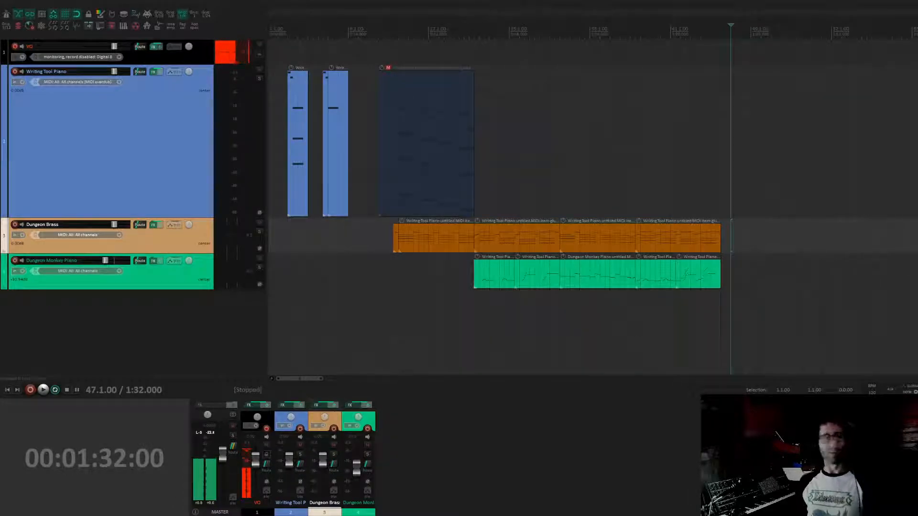
- Arm the Dungeon Brass track and record a new MIDI take from 49.1 to about 55.4
scroll(647, 201, "right", 5)
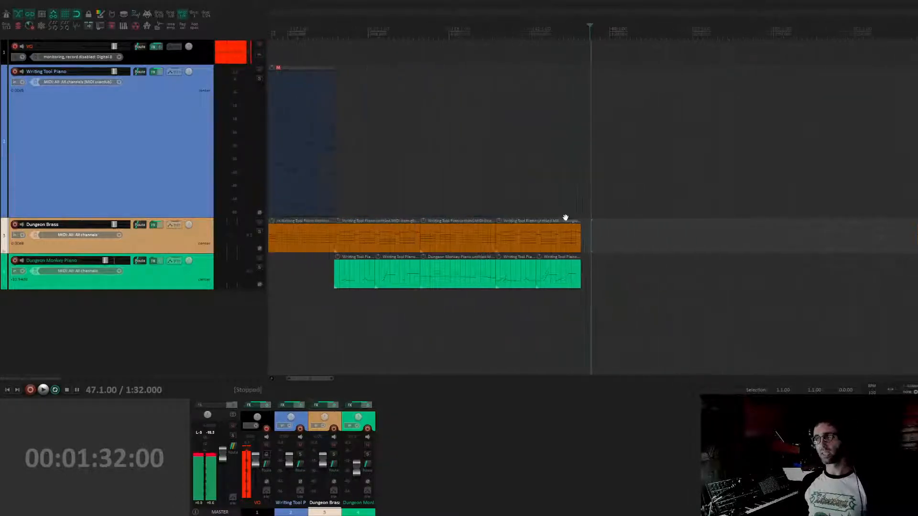
left_click_drag(315, 247, 754, 330)
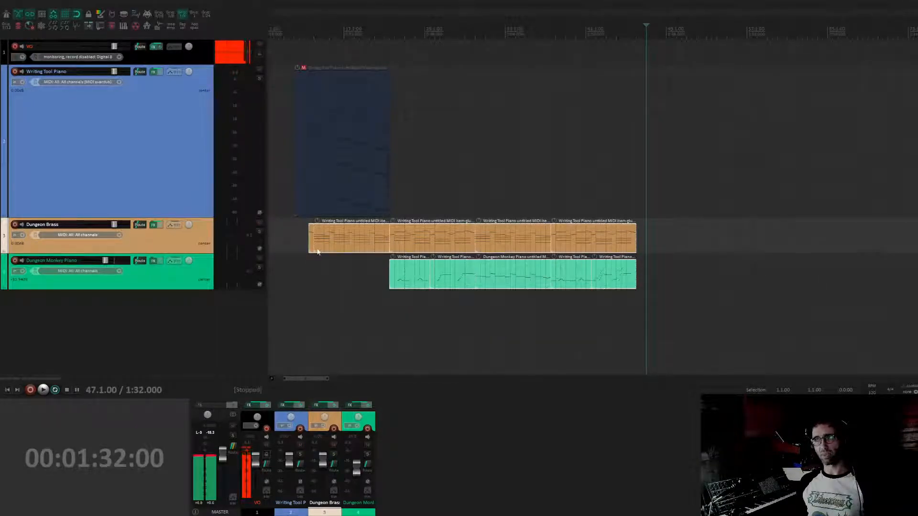
left_click(600, 243)
scroll(603, 242, "right", 1)
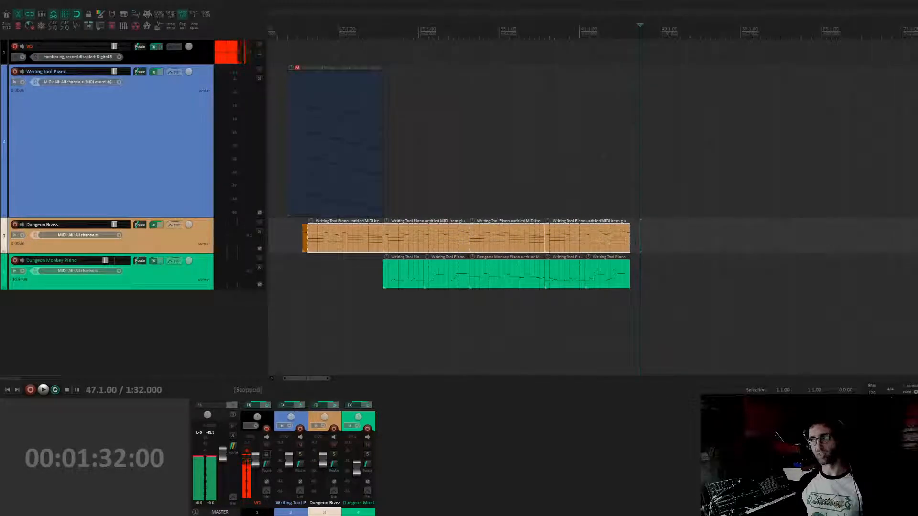
left_click(661, 237)
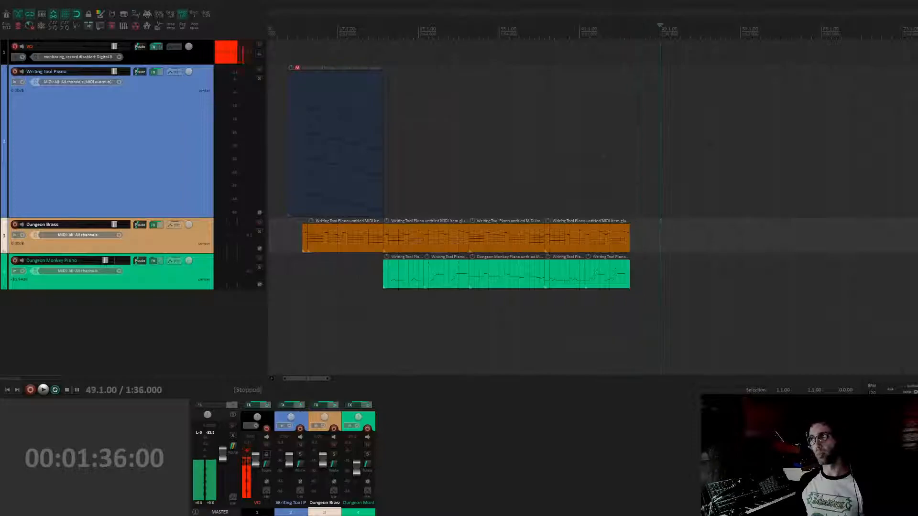
scroll(529, 242, "right", 4)
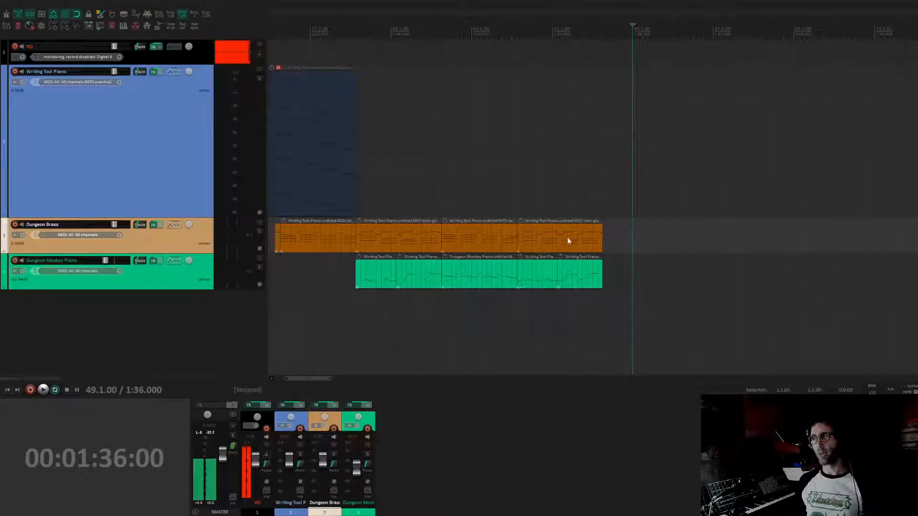
left_click(15, 225)
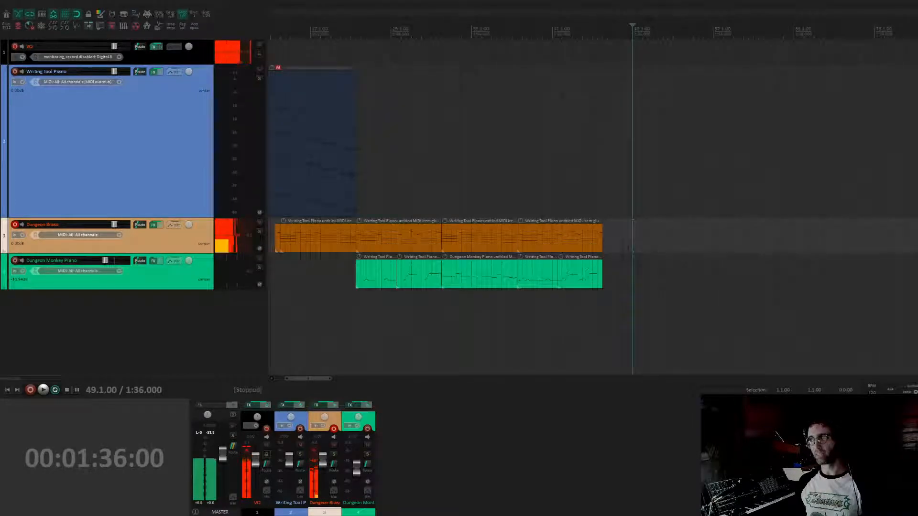
key("ctrl+r")
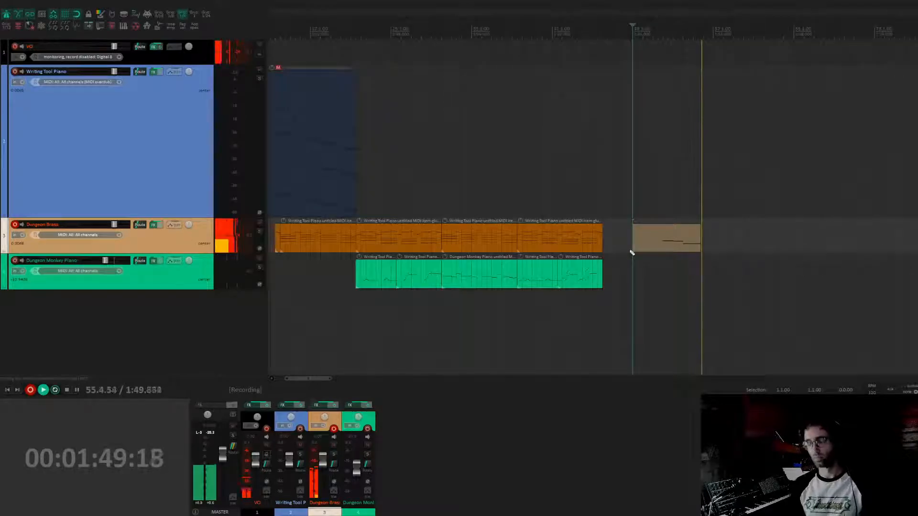
key("space")
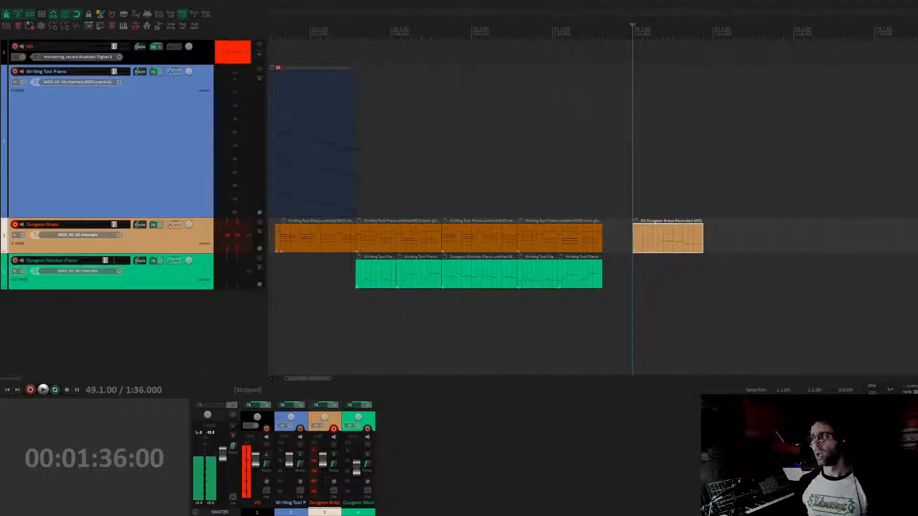
- Lengthen the last two notes of the recorded brass take to fill their bars, and close the MIDI editor
double_click(670, 230)
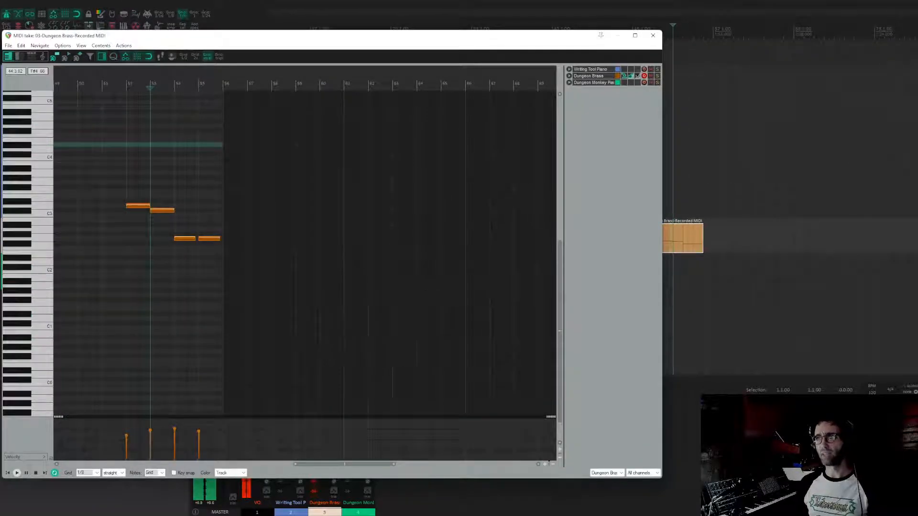
scroll(323, 249, "up", 5)
left_click(443, 239)
left_click_drag(449, 244, 527, 243)
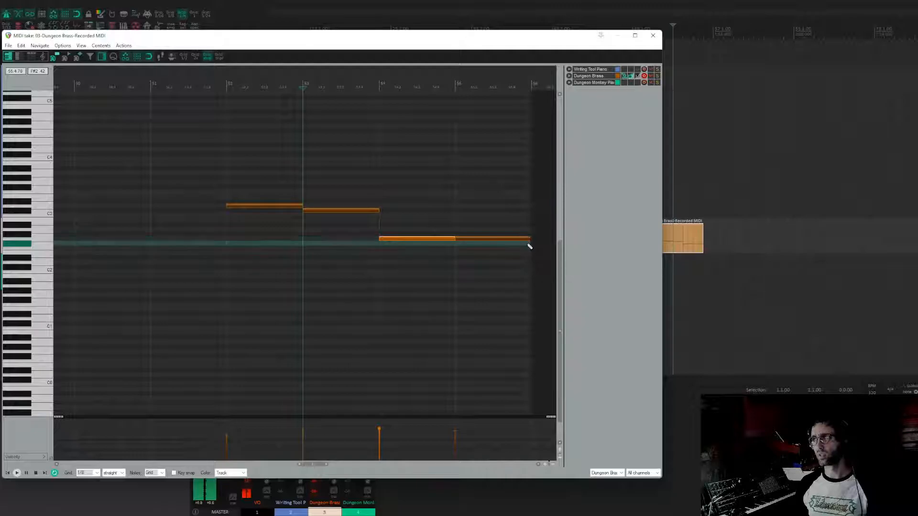
key("Escape")
- Split the recorded brass item at 52.1 and delete the empty part before the split
left_click(692, 247)
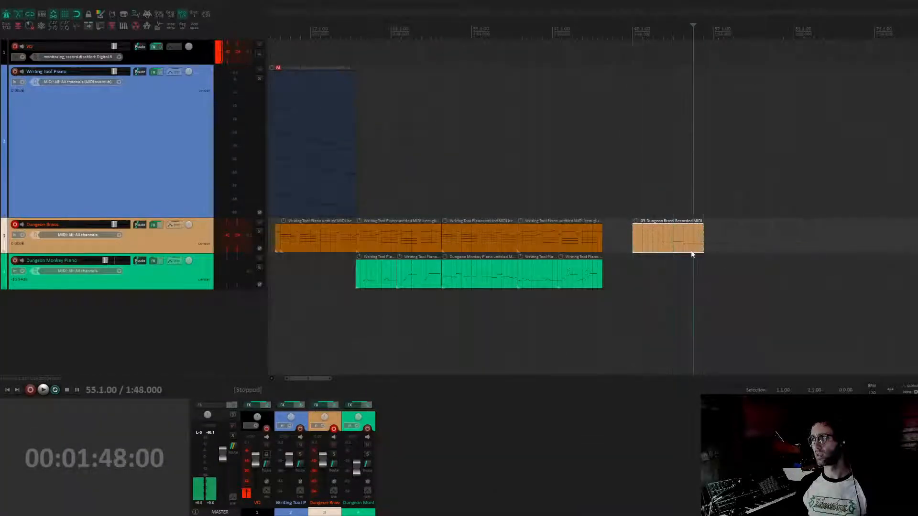
scroll(692, 247, "up", 3)
left_click(515, 241)
left_click(519, 243)
key("s")
left_click(498, 241)
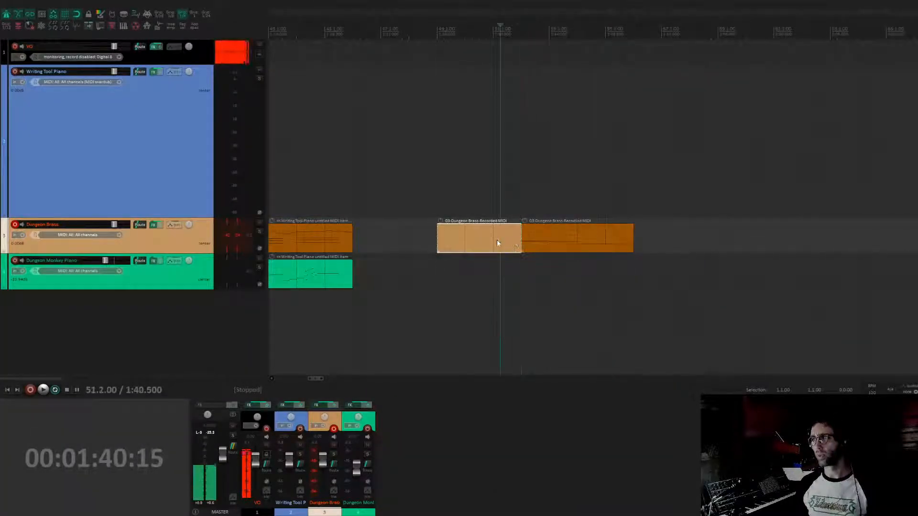
key("Delete")
left_click(575, 238)
scroll(497, 239, "right", 3)
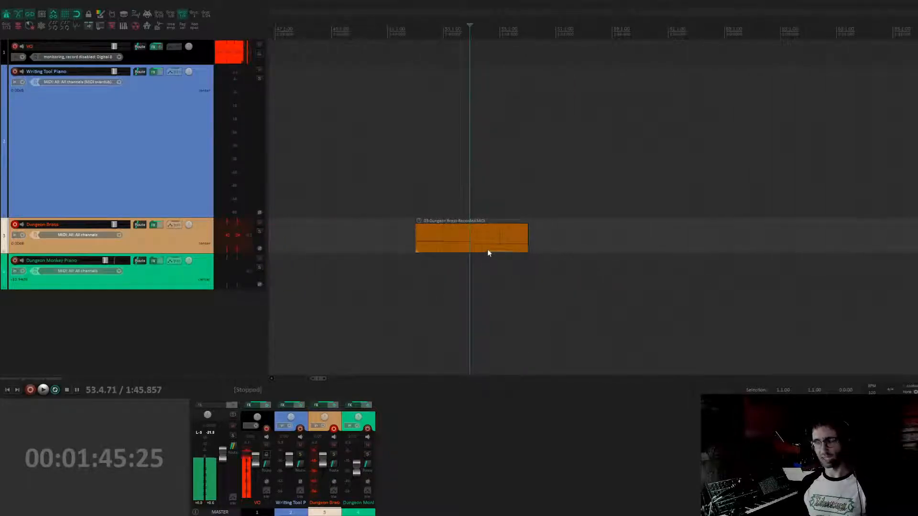
- Disarm Dungeon Brass and duplicate the four-bar brass item three times in a row, up to 68.1
scroll(492, 250, "right", 2)
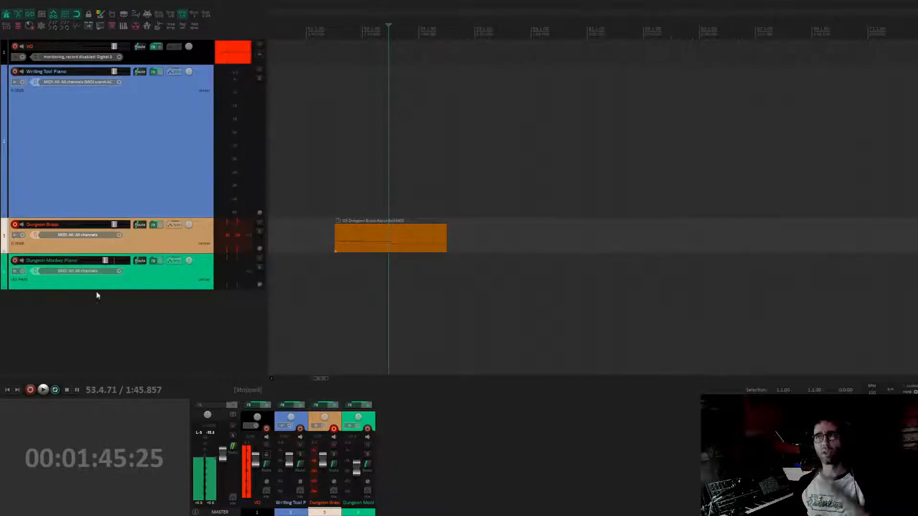
left_click(98, 315)
scroll(430, 204, "left", 3)
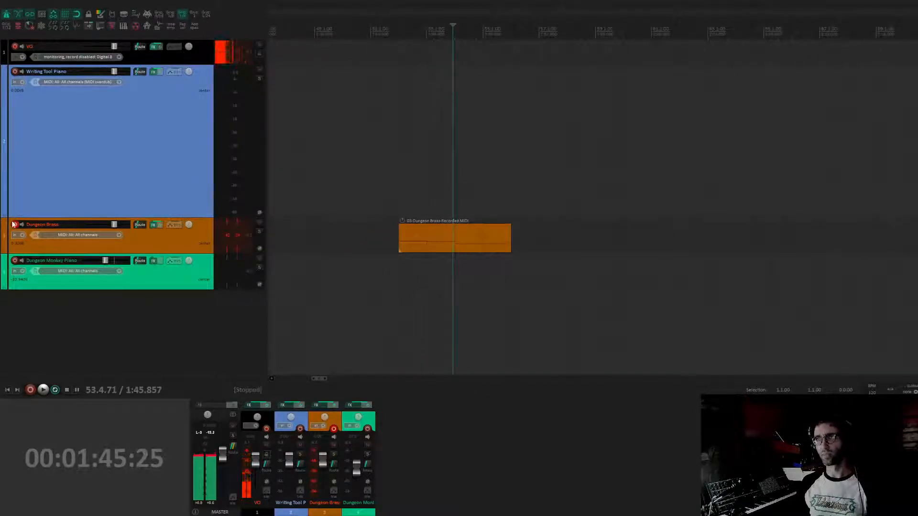
left_click(432, 247)
key("ctrl+d")
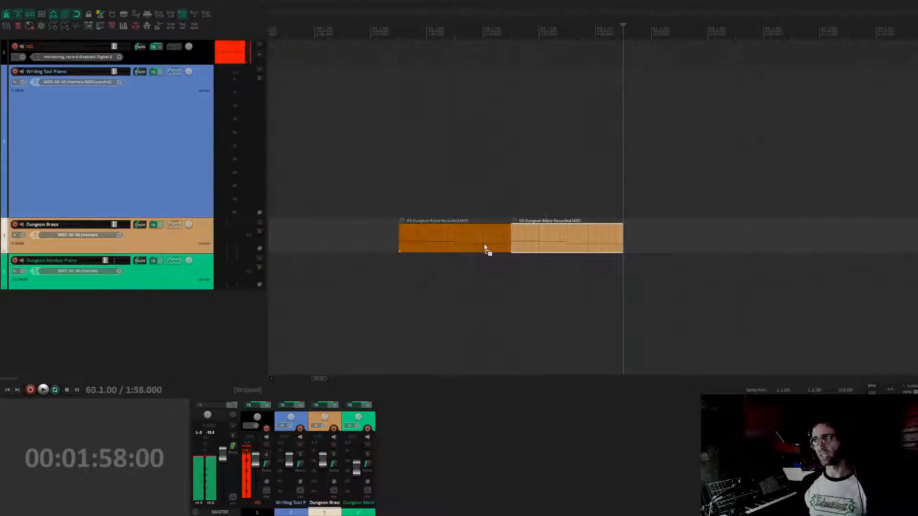
key("ctrl+d")
key("ctrl+d")
- Add a new track below Dungeon Monkey Piano and insert the sforzando VST3i instrument on it
left_click(104, 322)
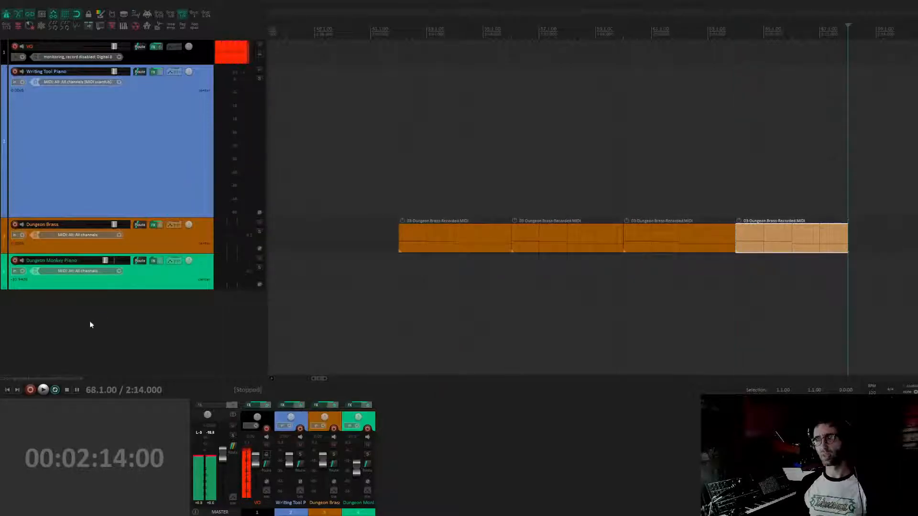
double_click(95, 320)
left_click(154, 297)
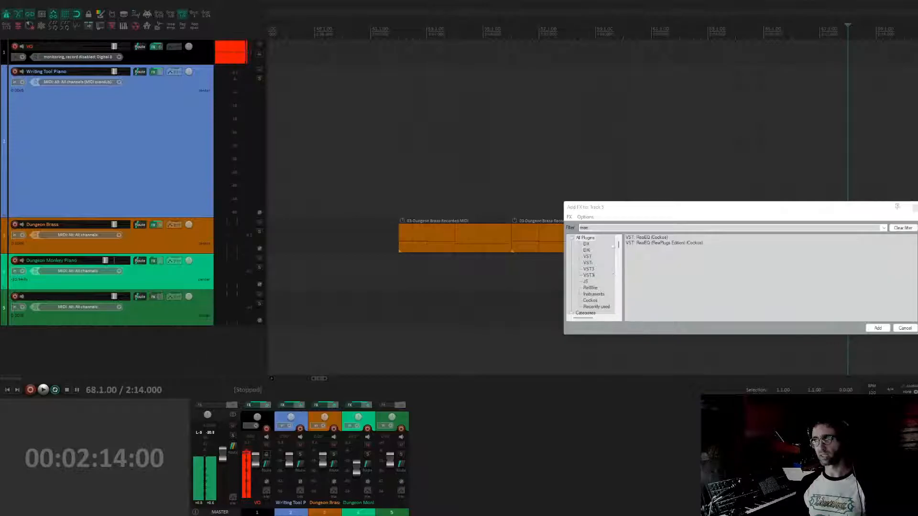
left_click(611, 228)
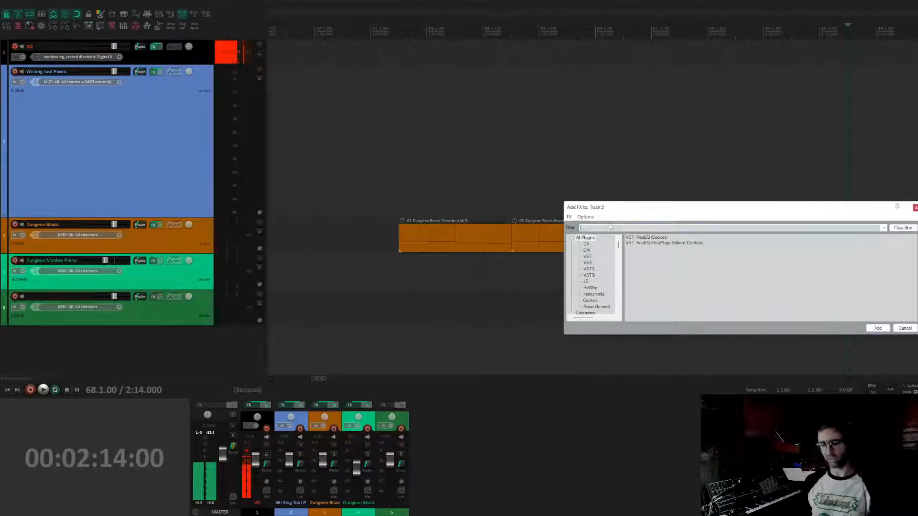
type("sf")
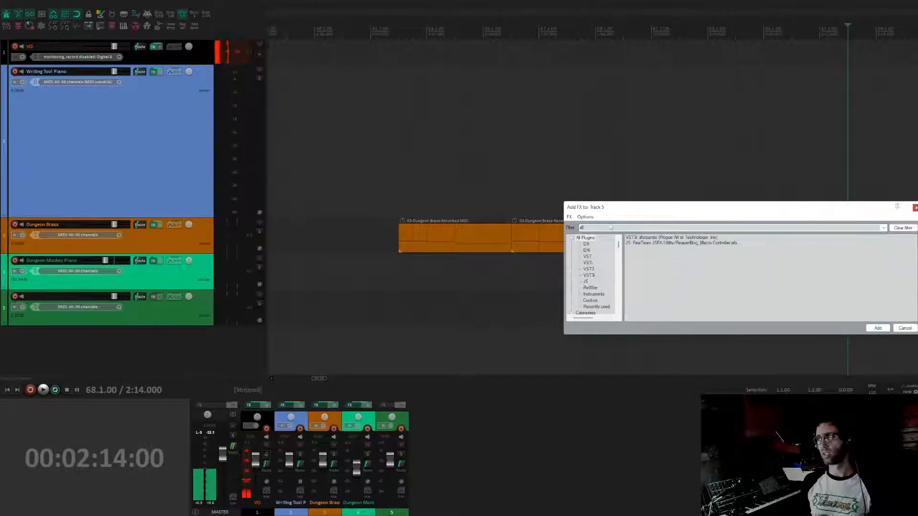
left_click(676, 237)
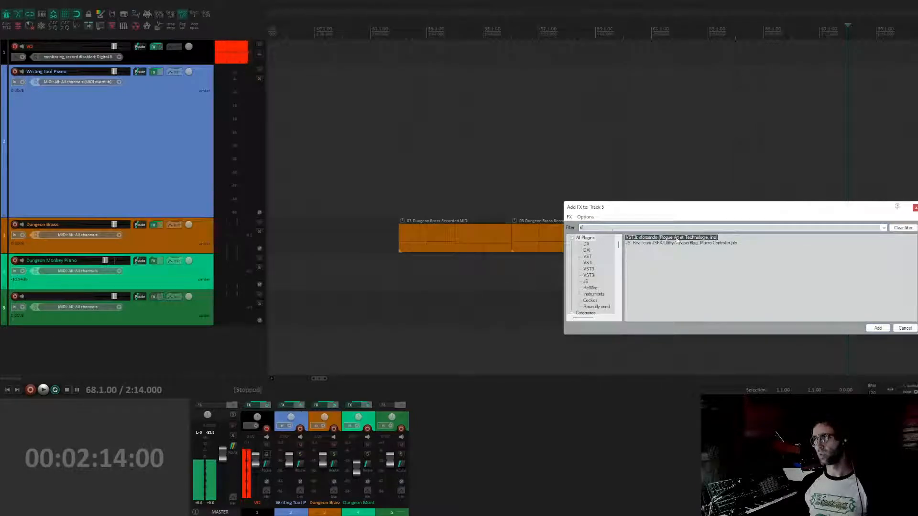
key("Return")
left_click_drag(0, 5, 540, 8)
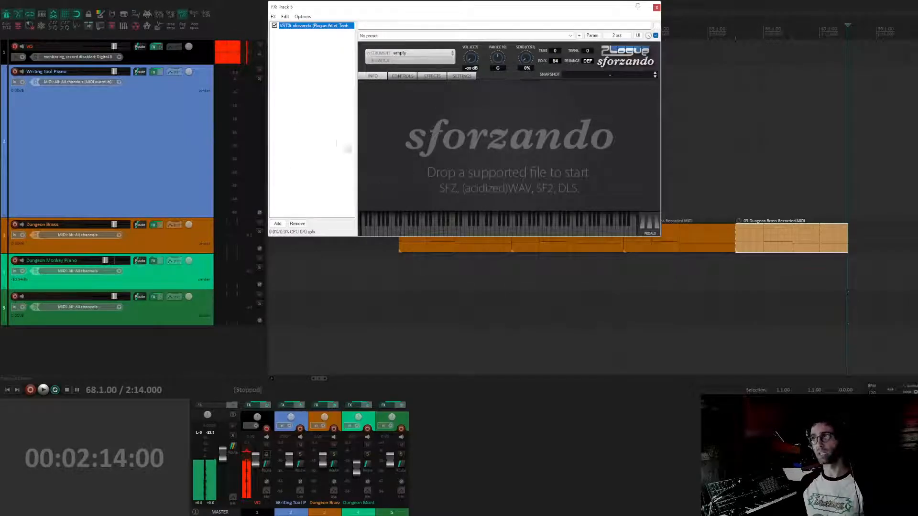
left_click(336, 143)
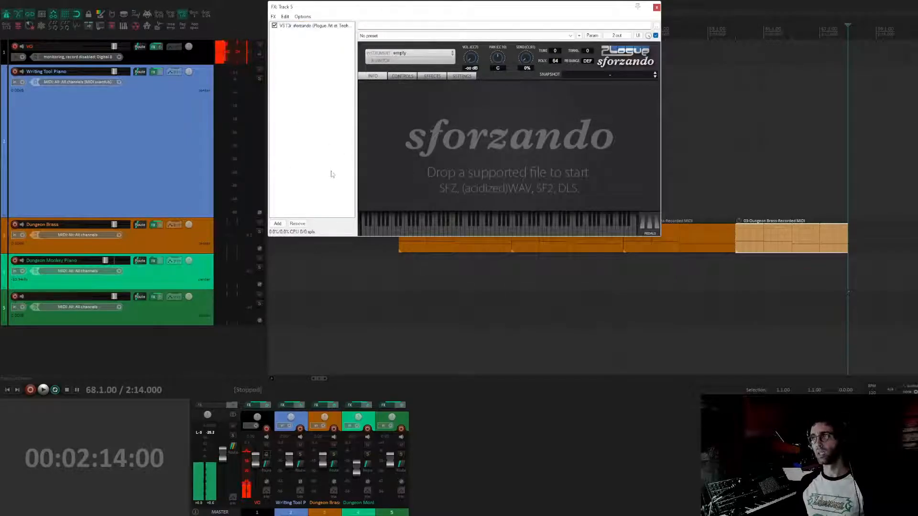
- Load 029_Overdriven_Guitar from bank 000 of the converted Super_Nintendo_Unofficial_update_sf2 into sforzando and arm the new track
left_click(450, 53)
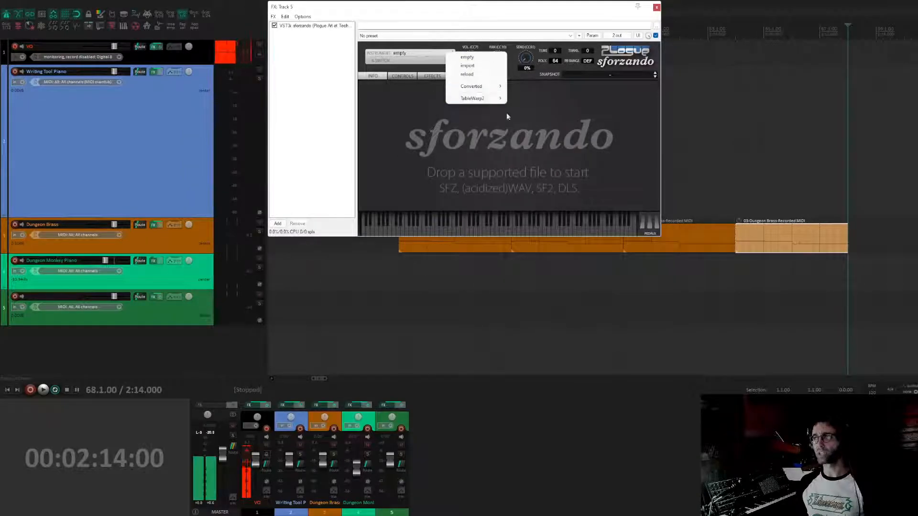
mouse_move(484, 100)
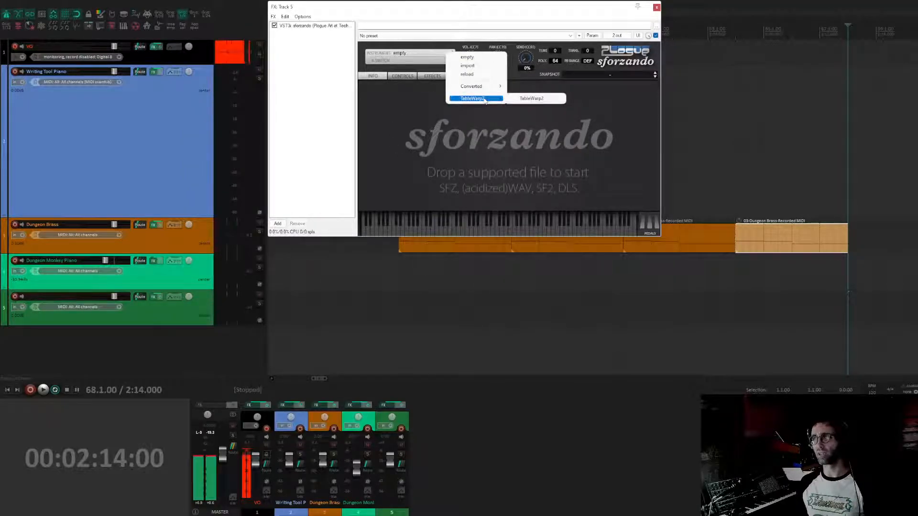
mouse_move(524, 87)
mouse_move(575, 89)
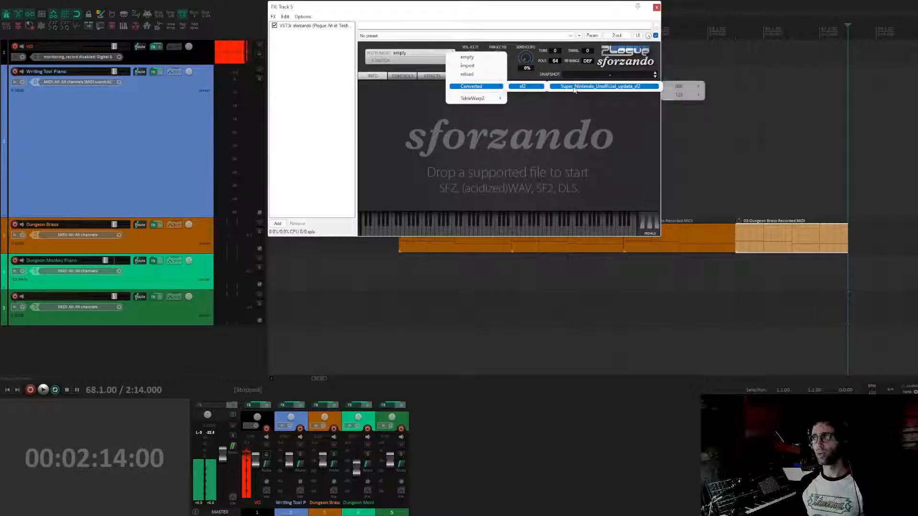
mouse_move(676, 90)
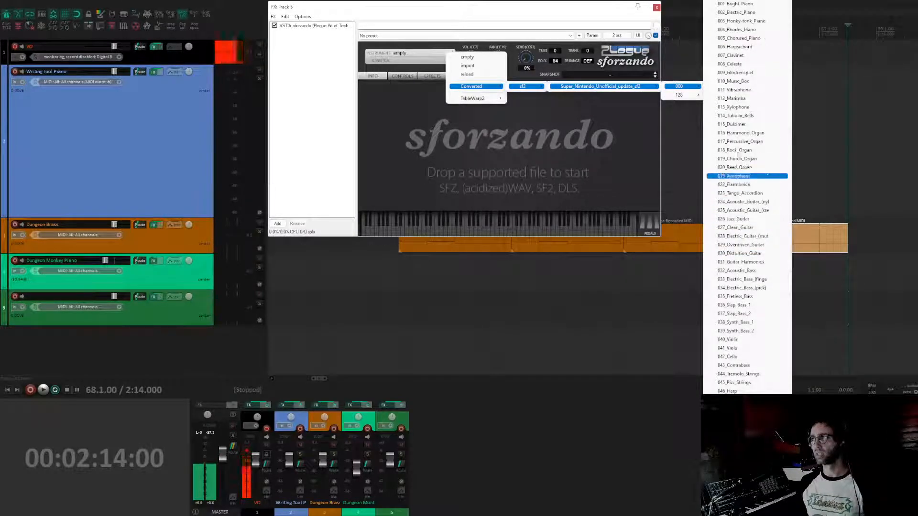
left_click(760, 244)
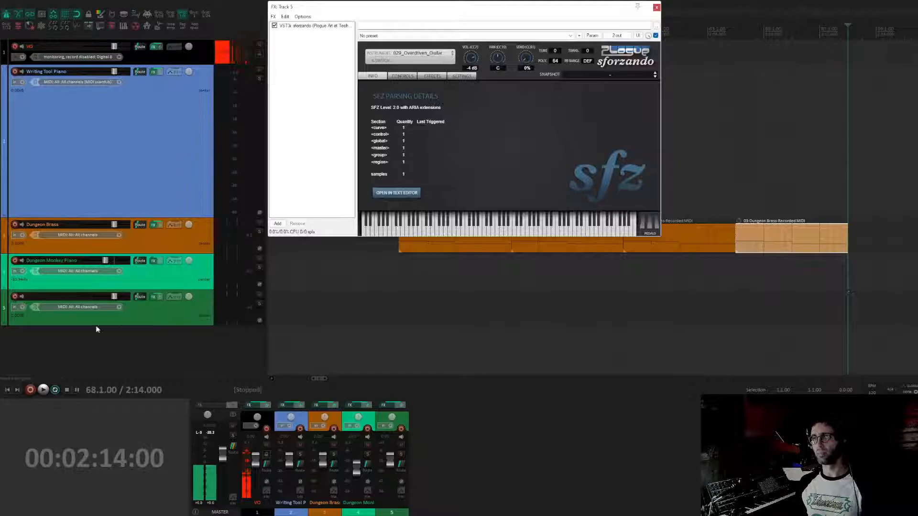
left_click(15, 296)
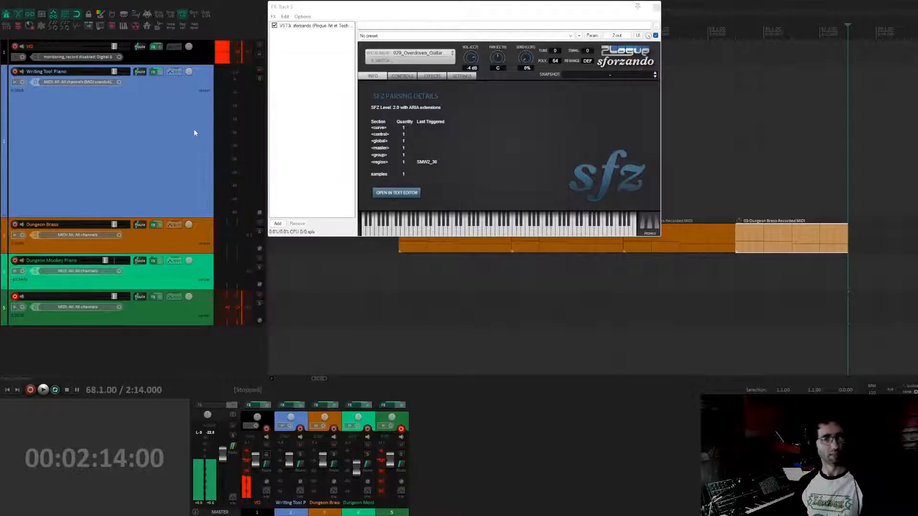
- Load 011_Vibraphone from bank 000 of the converted Super_Nintendo_Unofficial_update_sf2 into sforzando on track 5 and close the effects window
left_click(444, 53)
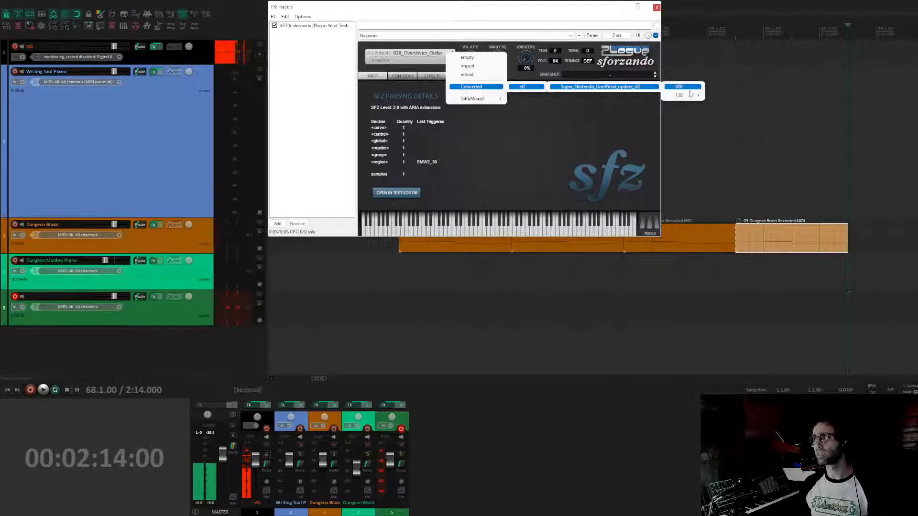
left_click(731, 88)
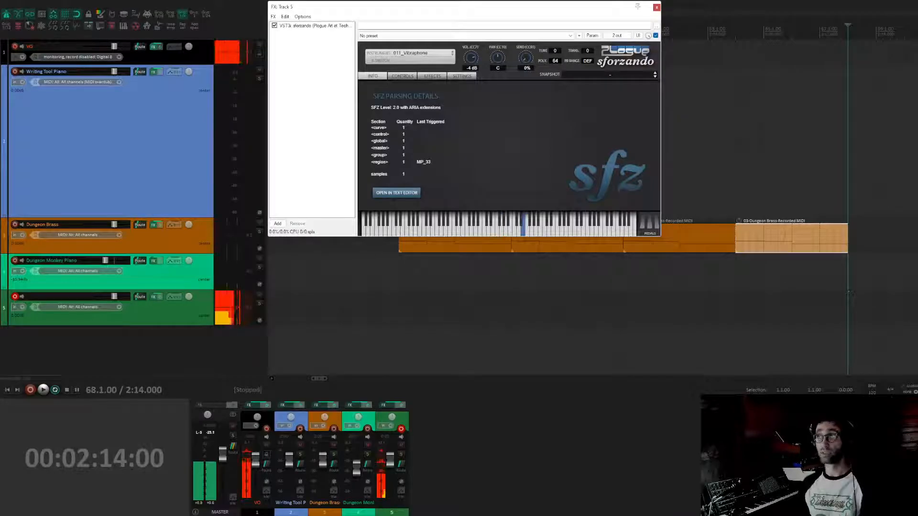
key("Escape")
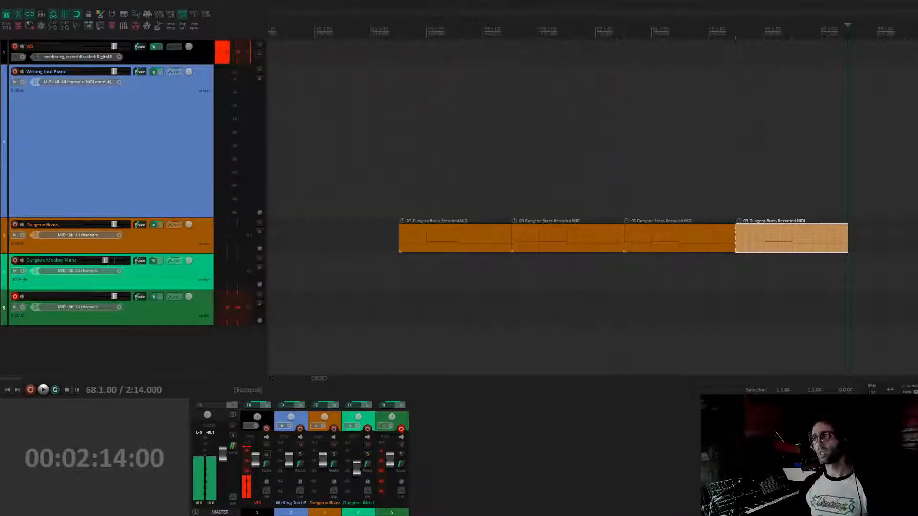
- Inspect the notes of the first Dungeon Brass item at 52.1 in the MIDI editor, auditioning them one by one
left_click(399, 271)
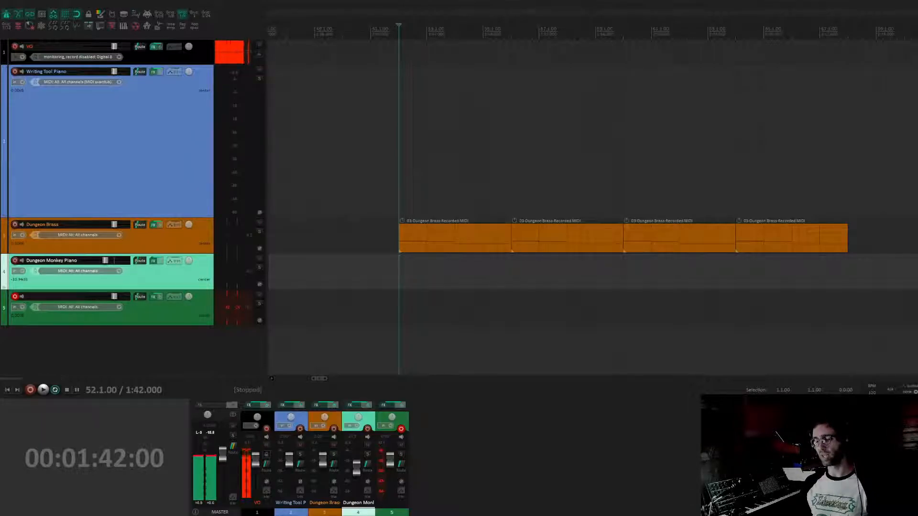
left_click_drag(451, 273, 452, 275)
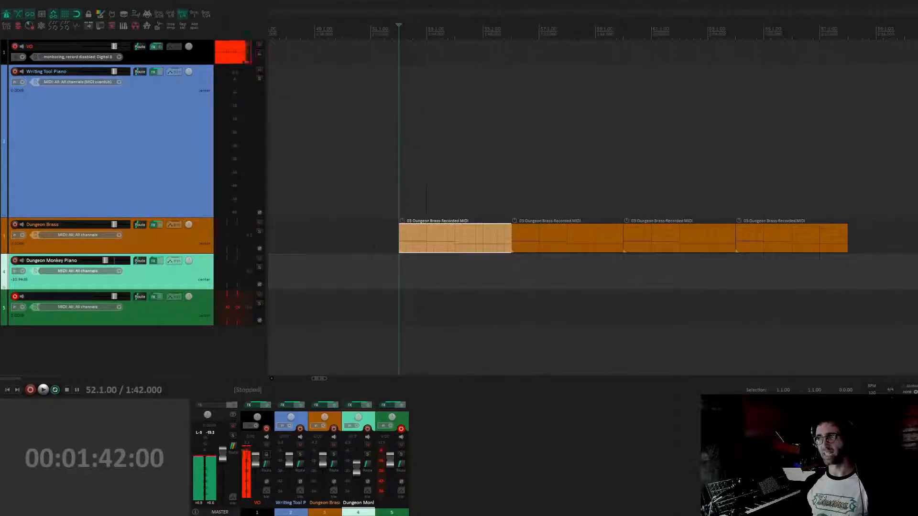
double_click(404, 244)
left_click_drag(202, 285, 328, 318)
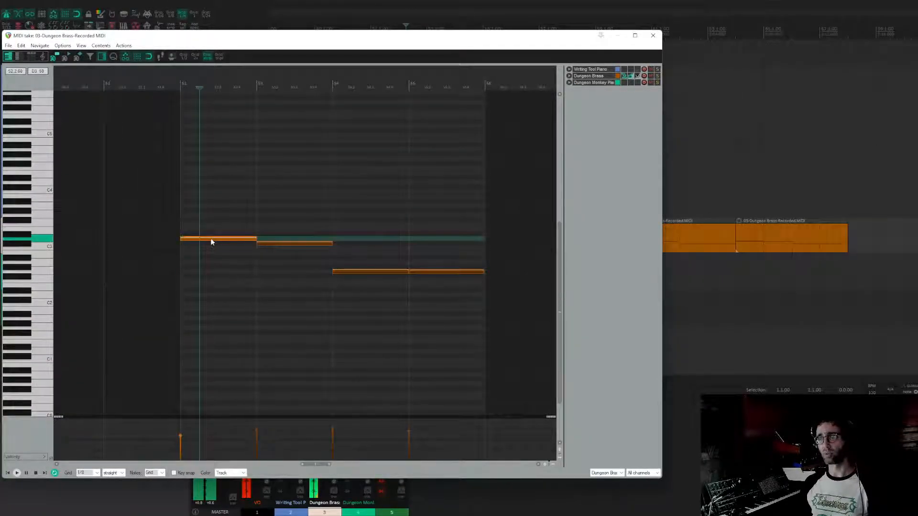
left_click(287, 244)
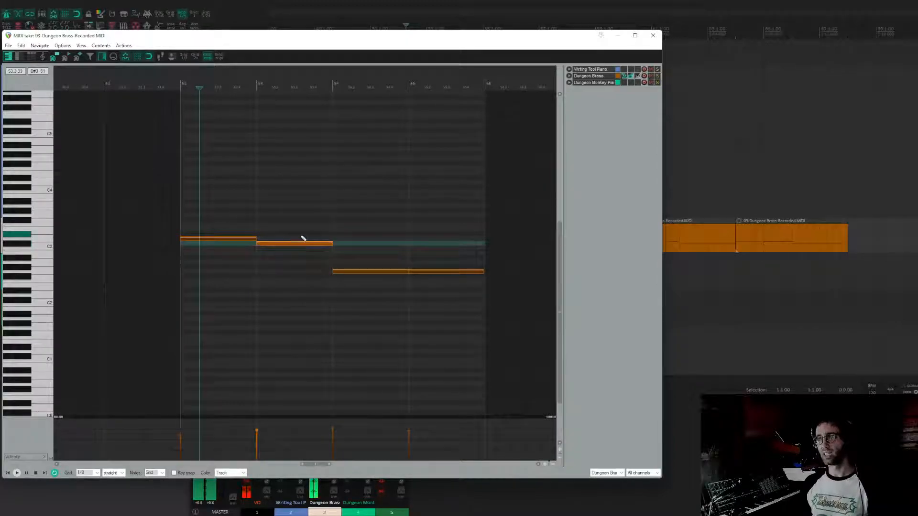
left_click(348, 271)
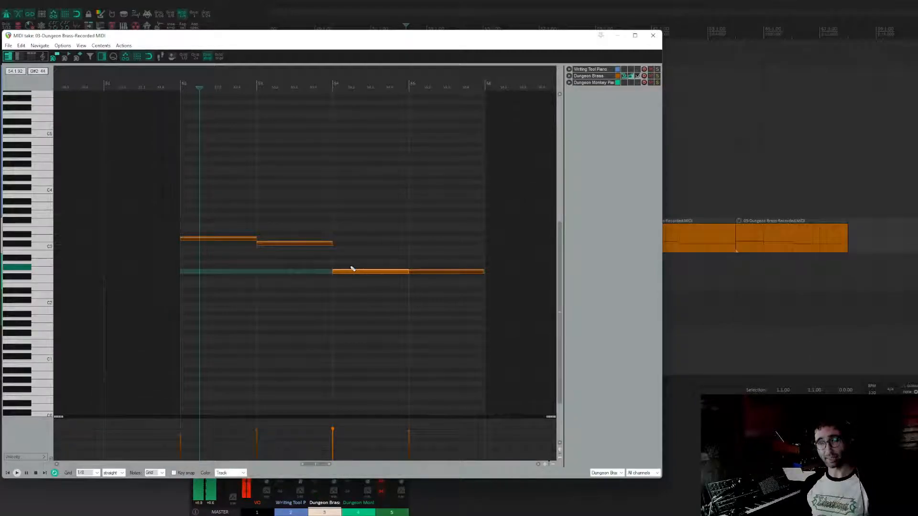
left_click_drag(215, 213, 450, 320)
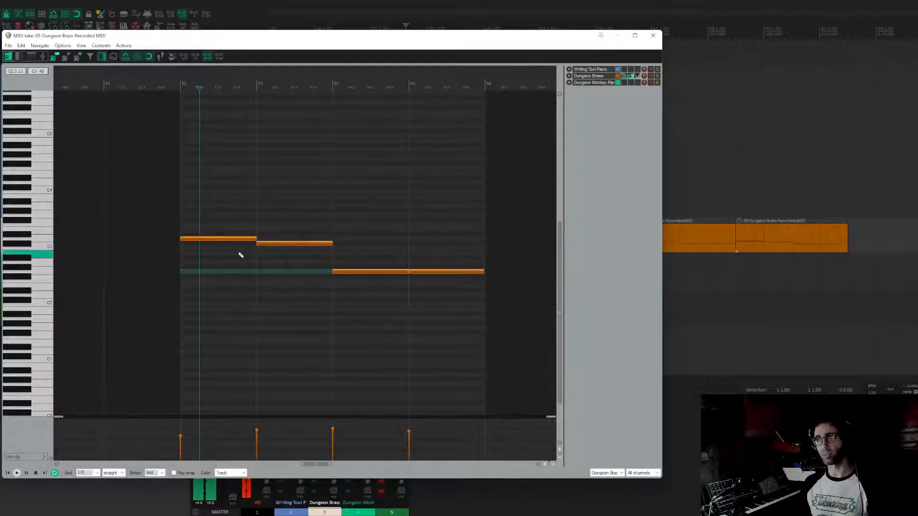
key("Escape")
- Select the time range from 52.1 to 56.1 and play the brass twice from 52.1 while trying vibraphone chords on track 5
left_click_drag(399, 271, 511, 270)
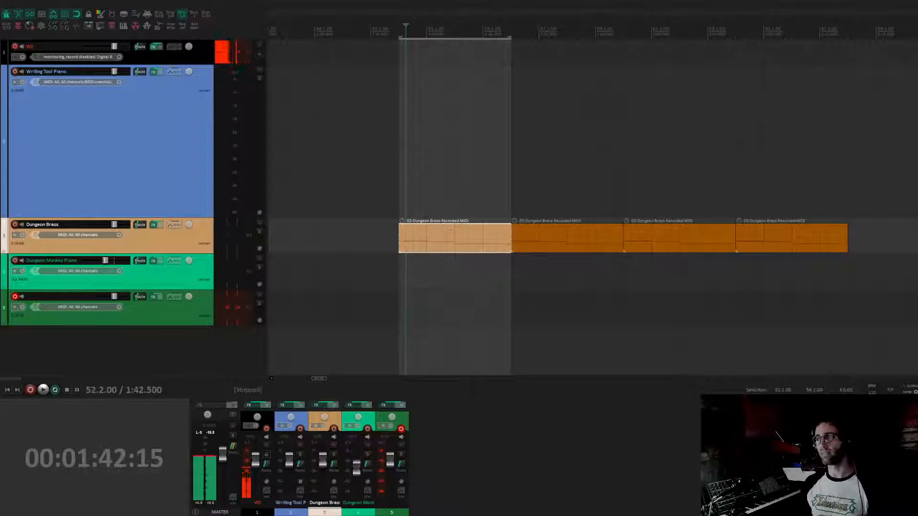
left_click(398, 271)
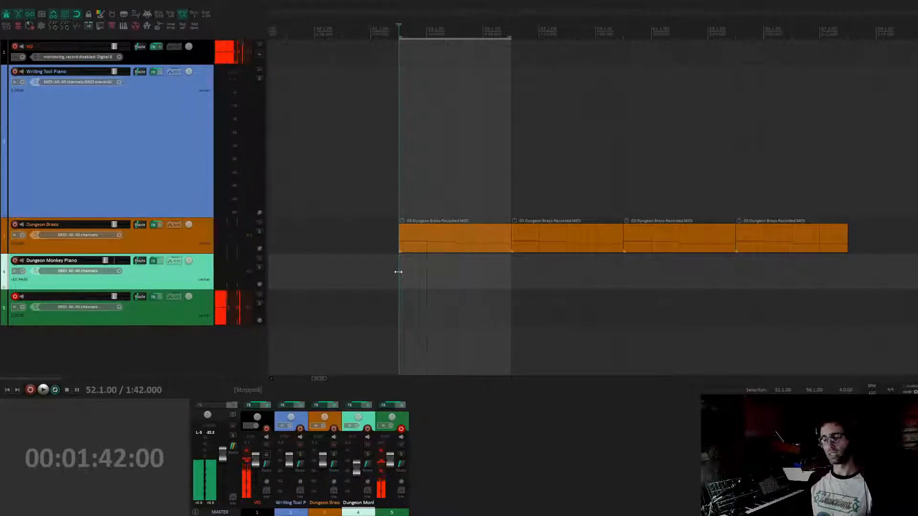
key("space")
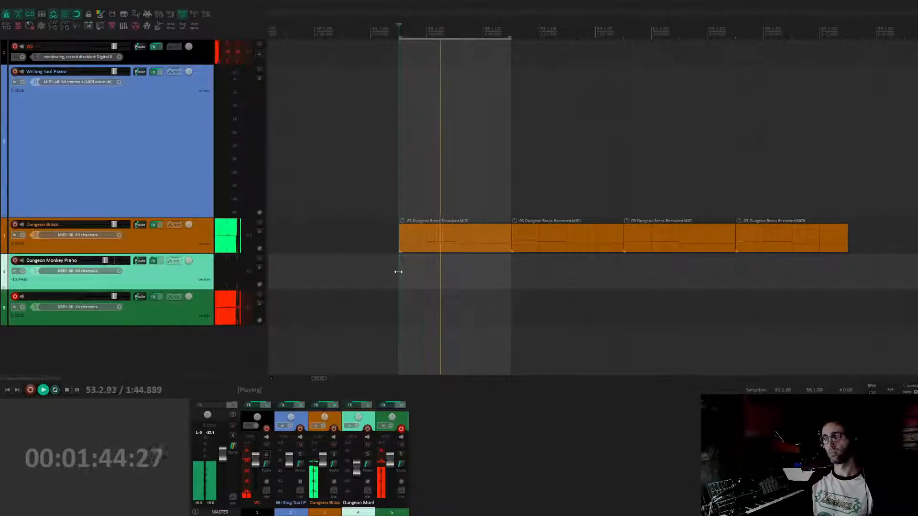
key("space")
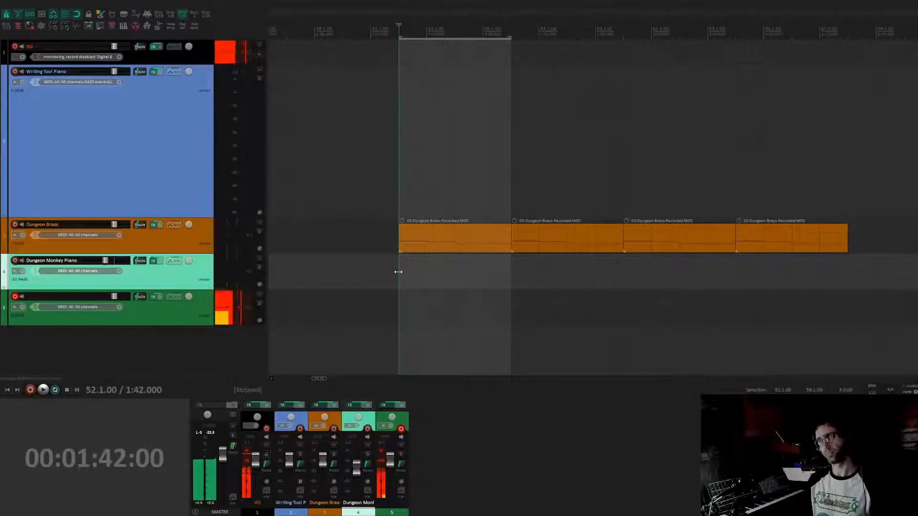
key("space")
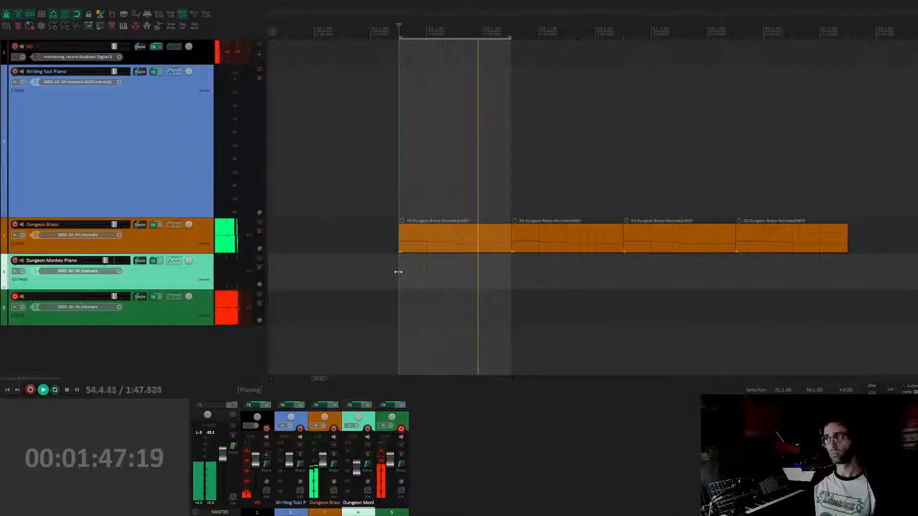
key("space")
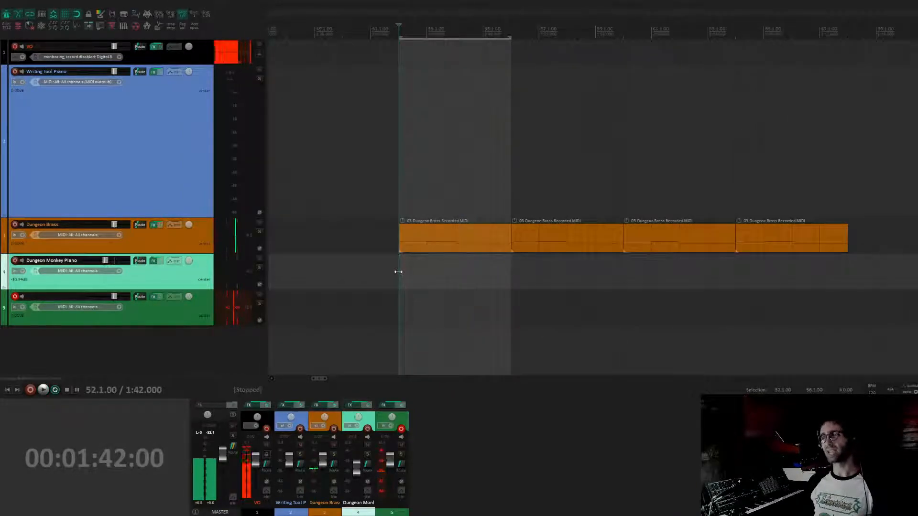
- Reopen the first Dungeon Brass item in the MIDI editor to check its note pitches, and close it again
left_click(480, 239)
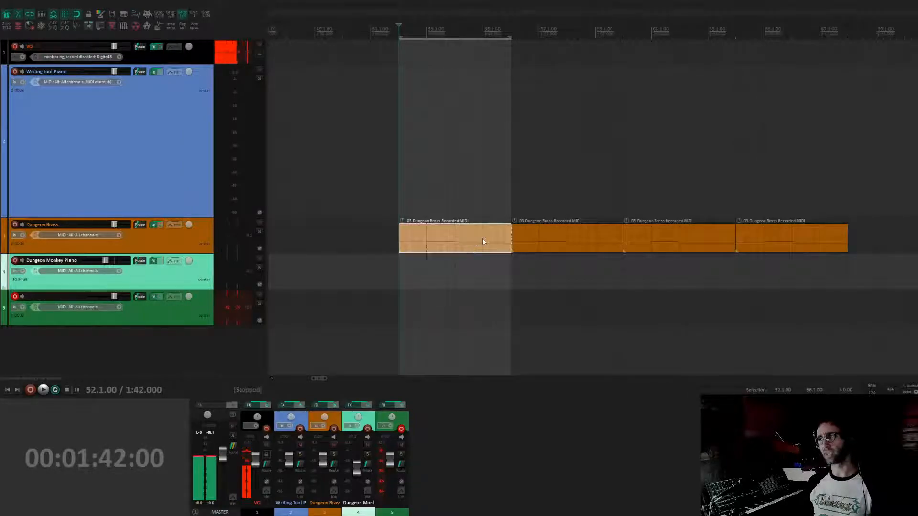
double_click(483, 238)
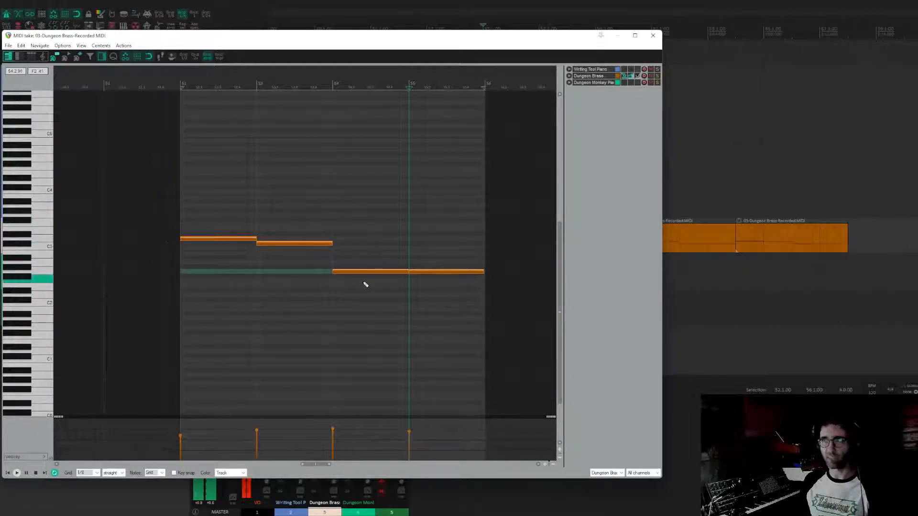
left_click_drag(362, 182, 385, 198)
key("Escape")
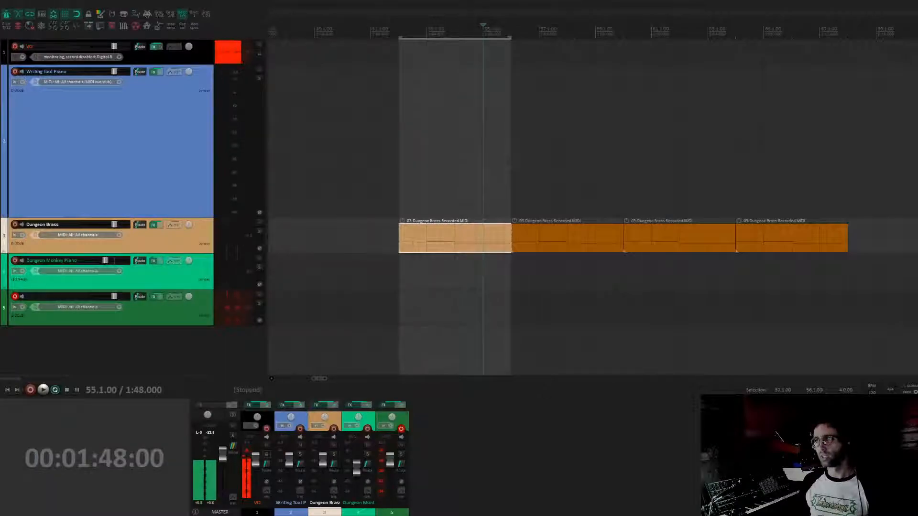
- Rehearse the vibraphone part against playback from 51.3 and clear the time selection
left_click(385, 257)
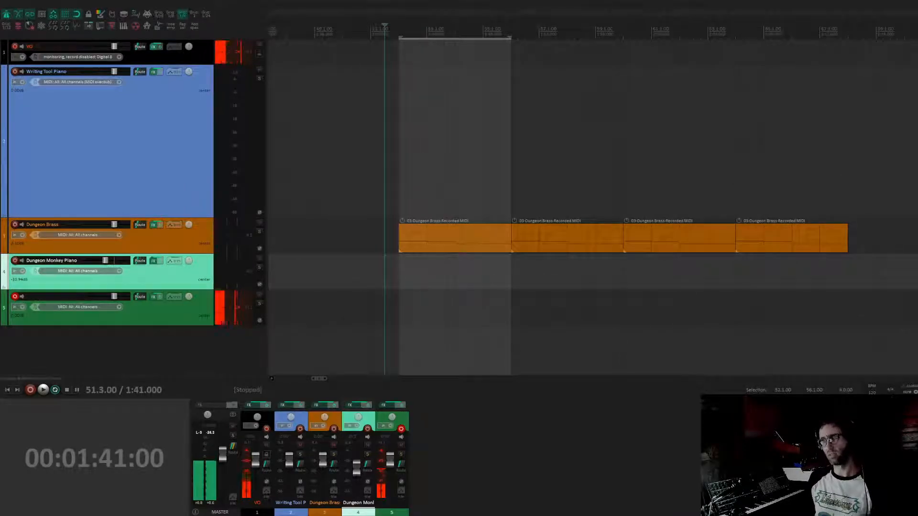
key("space")
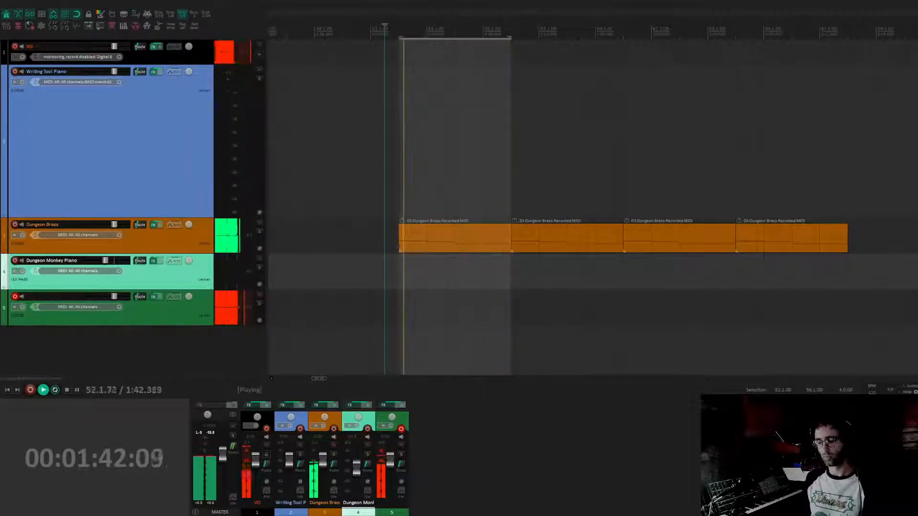
key("space")
key("Escape")
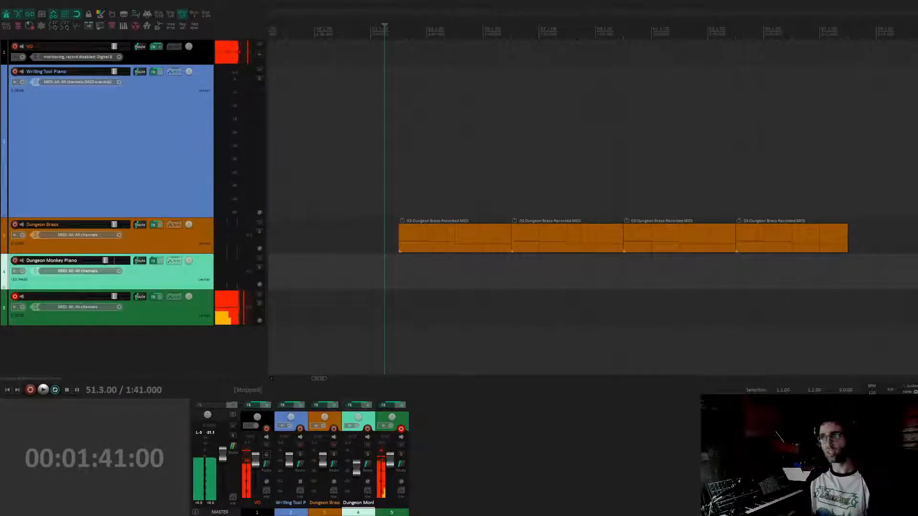
- Record a vibraphone chord in each bar on track 5, starting at 51.1 and covering the first four-bar brass item
key("Left")
key("Left")
key("ctrl+r")
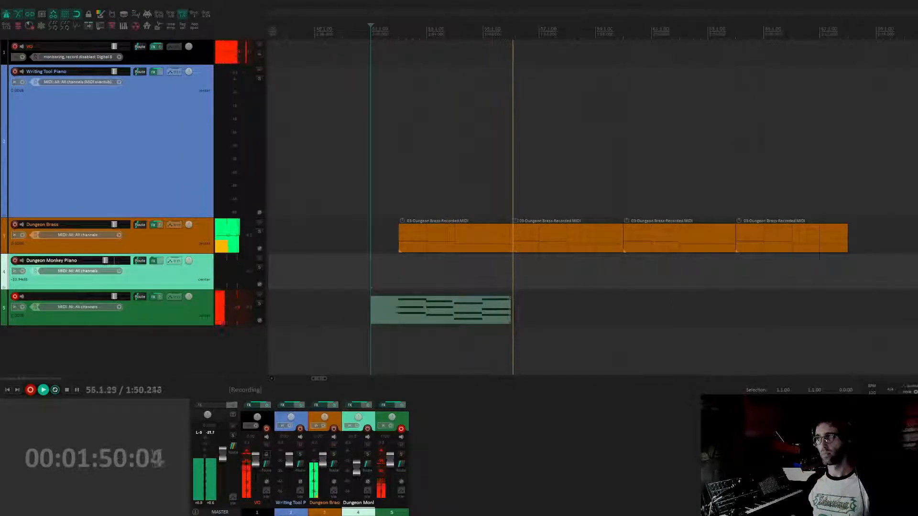
key("space")
- Open the recorded vibraphone item's notes, set the grid to 1/8, and quantize note positions and ends at 100% strength
double_click(437, 323)
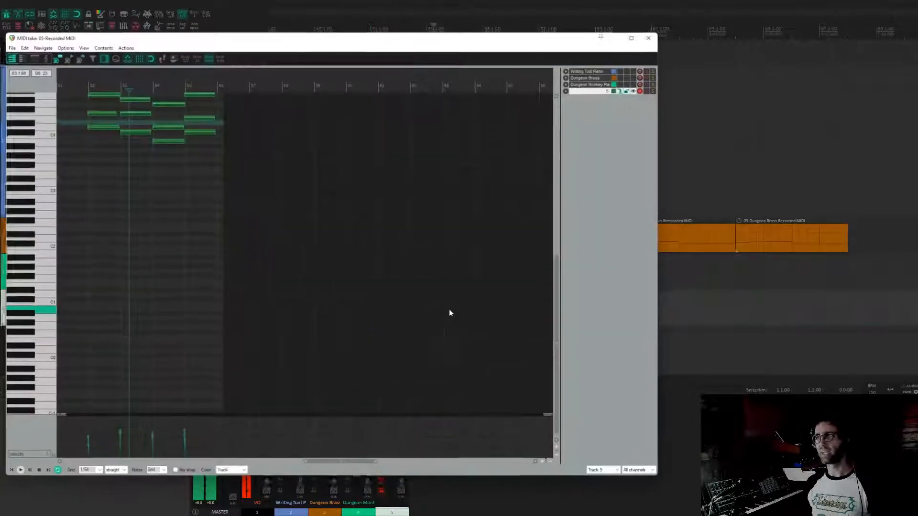
key("q")
key("Return")
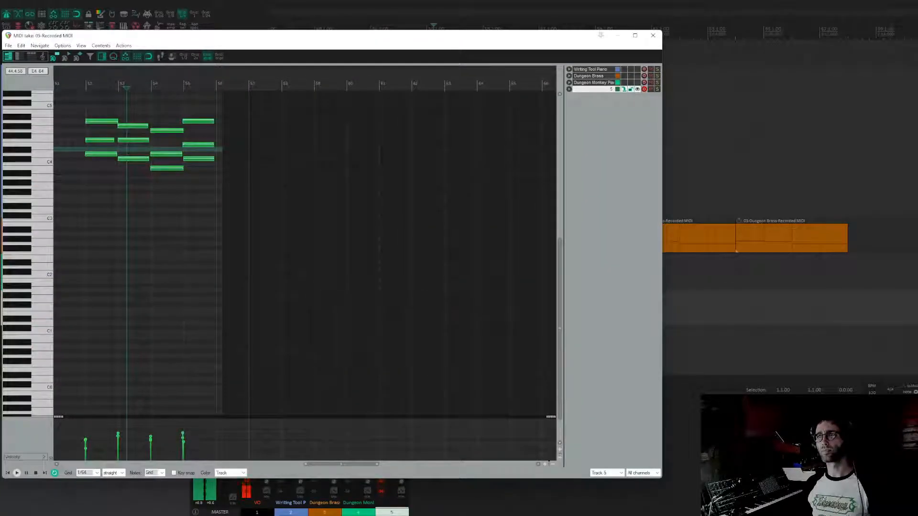
scroll(253, 205, "up", 5)
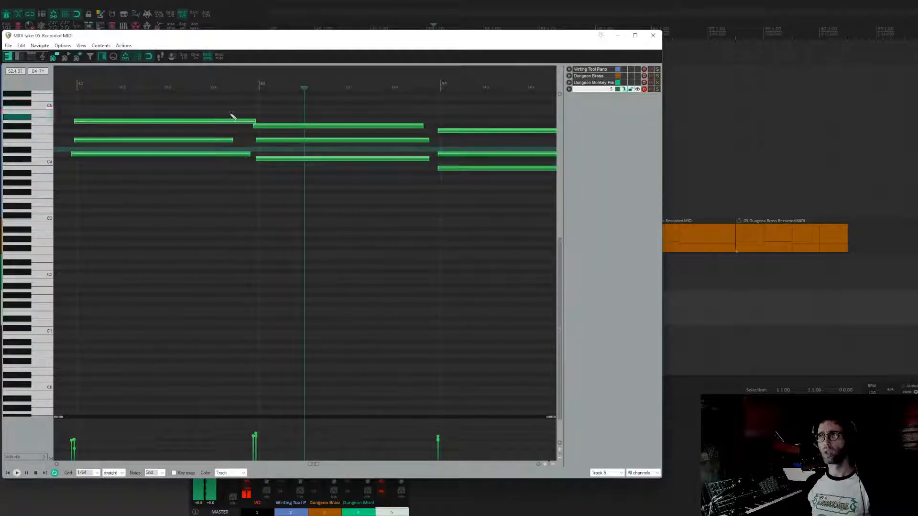
left_click_drag(207, 110, 343, 205)
scroll(430, 244, "right", 3)
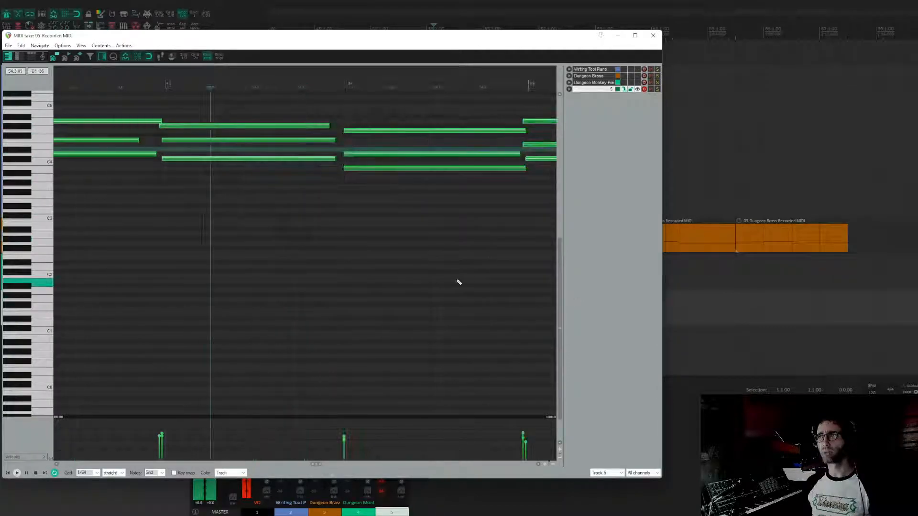
key("q")
left_click(439, 351)
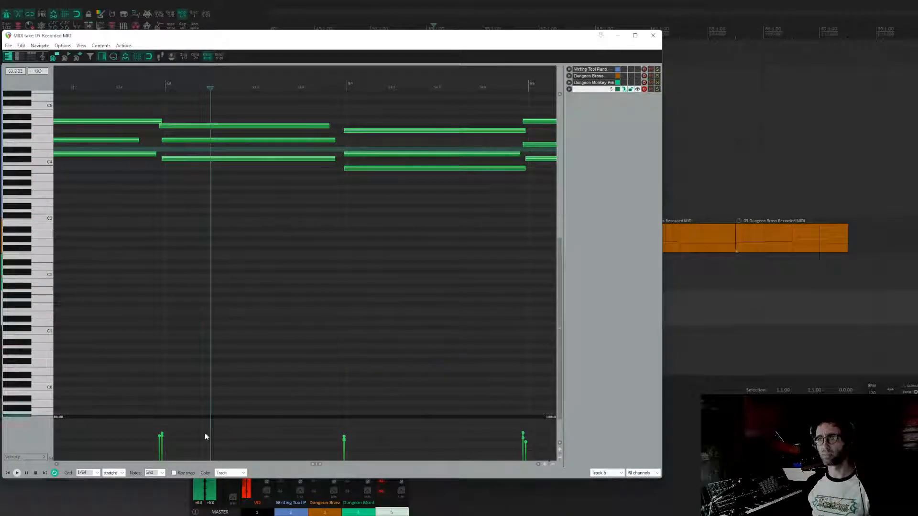
left_click(96, 473)
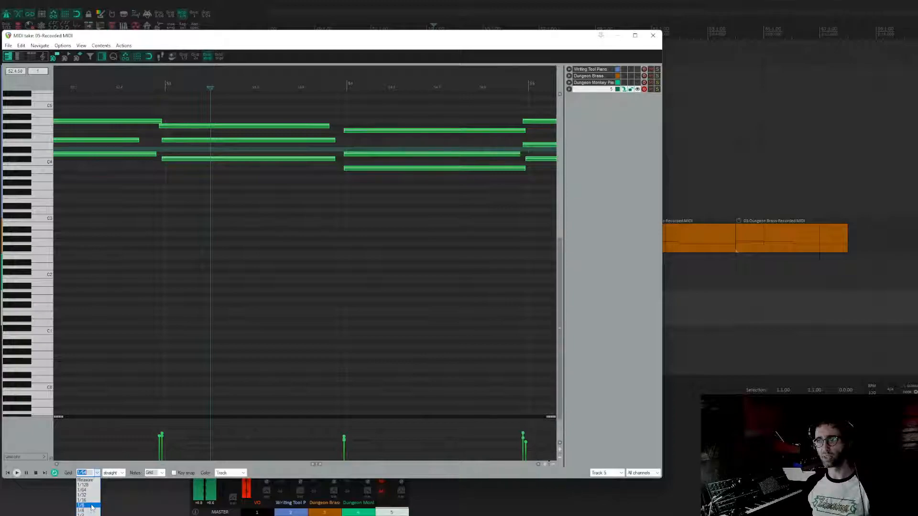
left_click(93, 506)
key("q")
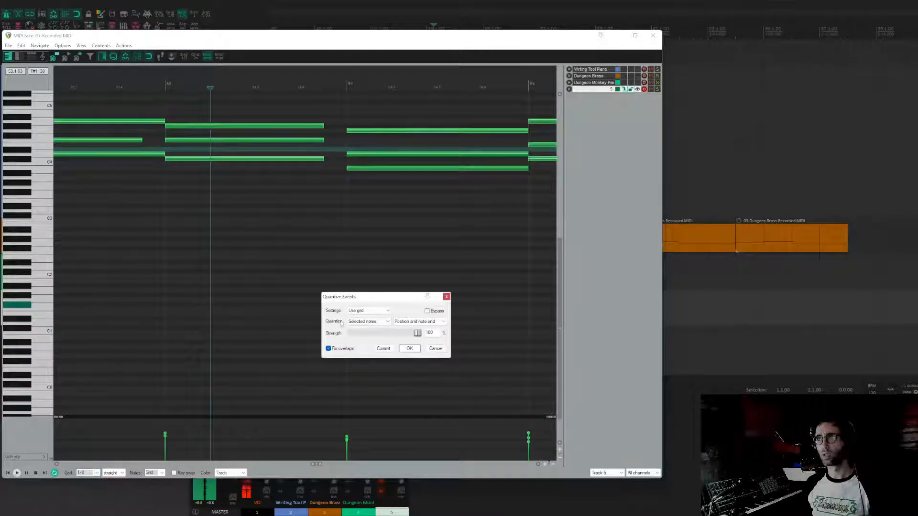
left_click(410, 351)
- Lengthen the short vibraphone notes to the next bar line so each chord fills its bar, and close the MIDI editor
left_click_drag(300, 272, 462, 311)
left_click(300, 178)
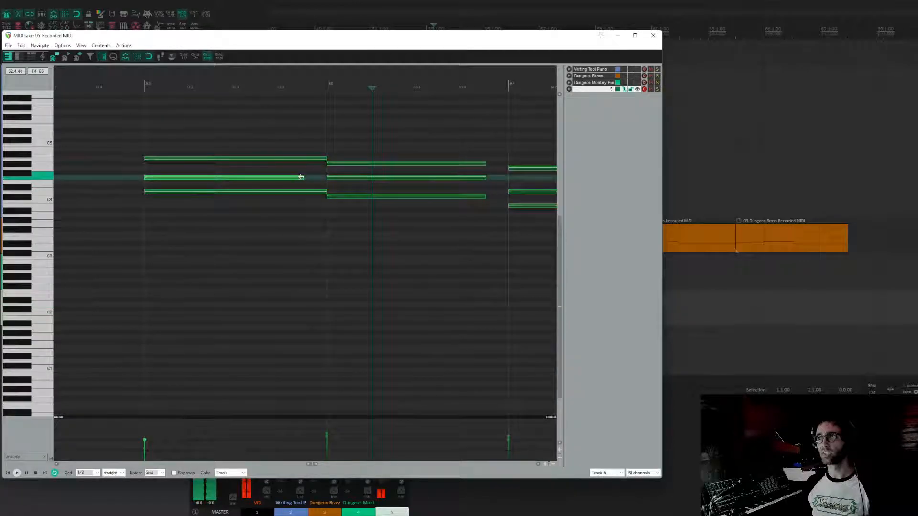
left_click_drag(489, 179, 339, 185)
left_click_drag(323, 151, 348, 204)
left_click_drag(410, 194, 183, 223)
left_click_drag(428, 178, 489, 219)
scroll(435, 224, "down", 3)
left_click_drag(371, 227, 407, 246)
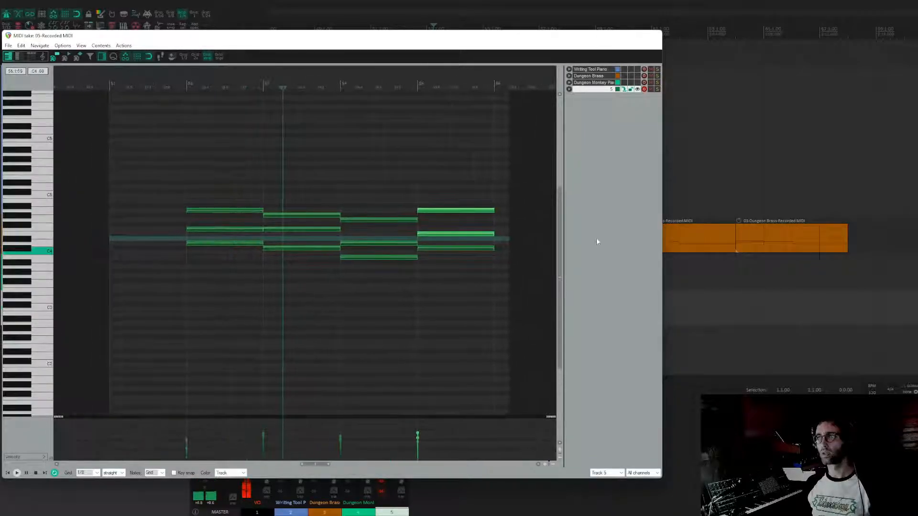
key("Escape")
- Trim the vibraphone item to 52.1–56.1 by splitting at both positions and deleting the tail and the empty first bar
left_click(511, 309)
key("s")
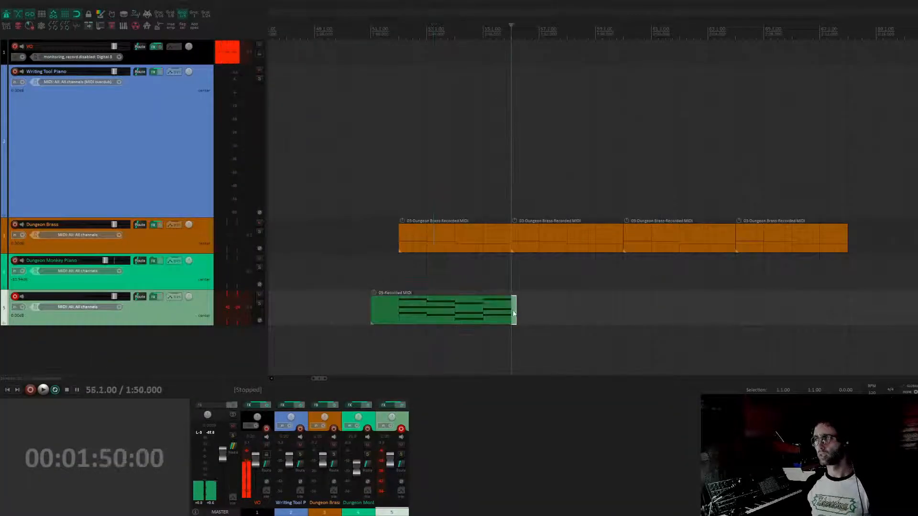
key("Delete")
left_click(399, 307)
key("s")
key("Delete")
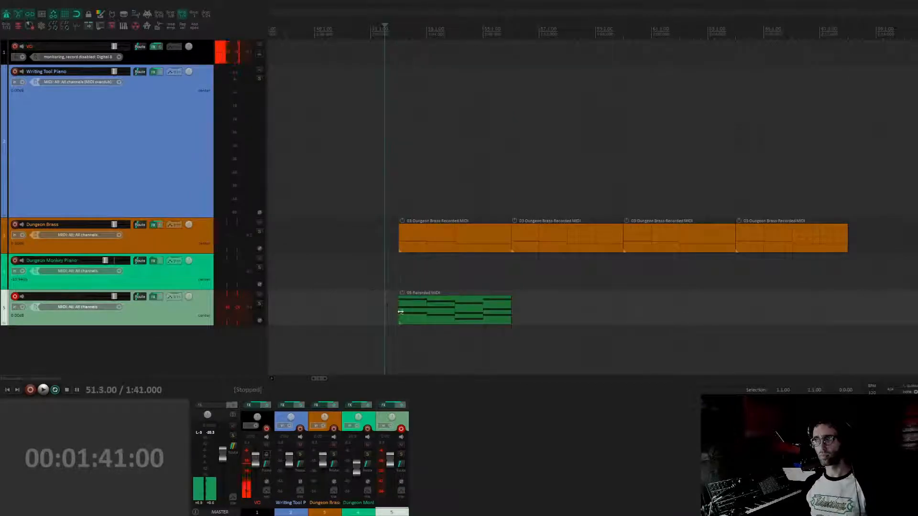
- Play the trimmed vibraphone item together with the brass from just before 52.1
left_click(404, 314)
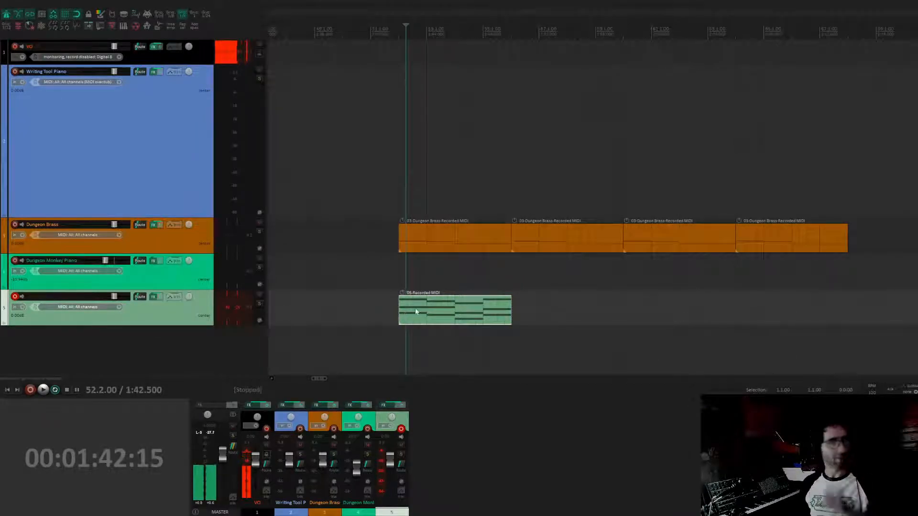
scroll(422, 314, "up", 3)
left_click_drag(424, 314, 317, 314)
left_click(441, 313)
key("space")
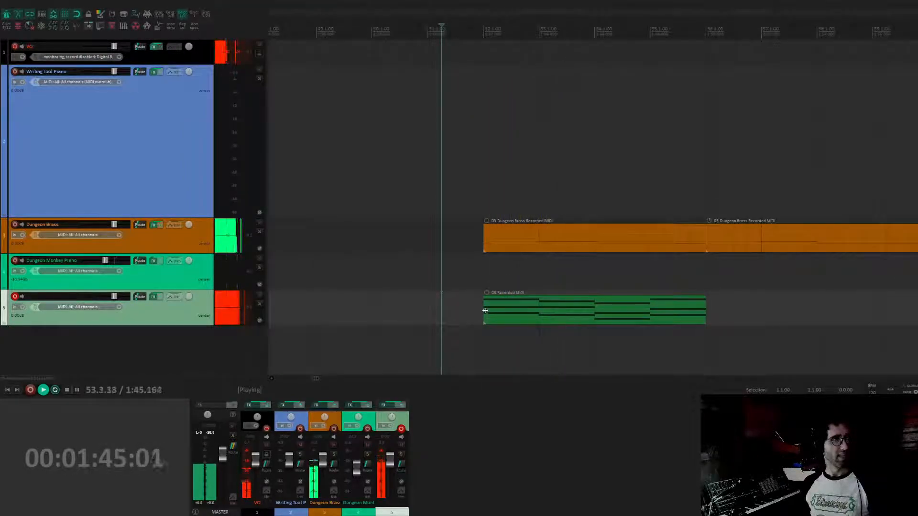
- Stop playback, play the earlier brass and piano section briefly from 38.4, and return to the brass section at 52.1
key("space")
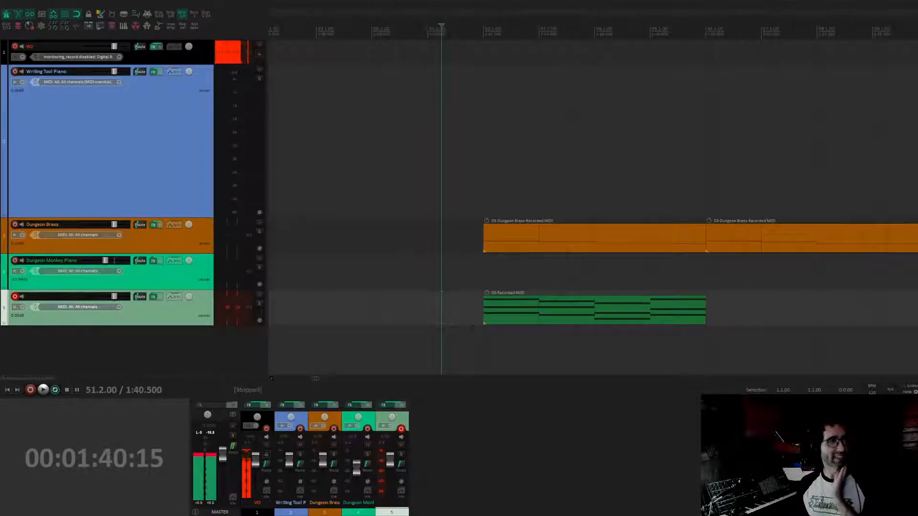
scroll(521, 153, "left", 4)
scroll(521, 153, "down", 3)
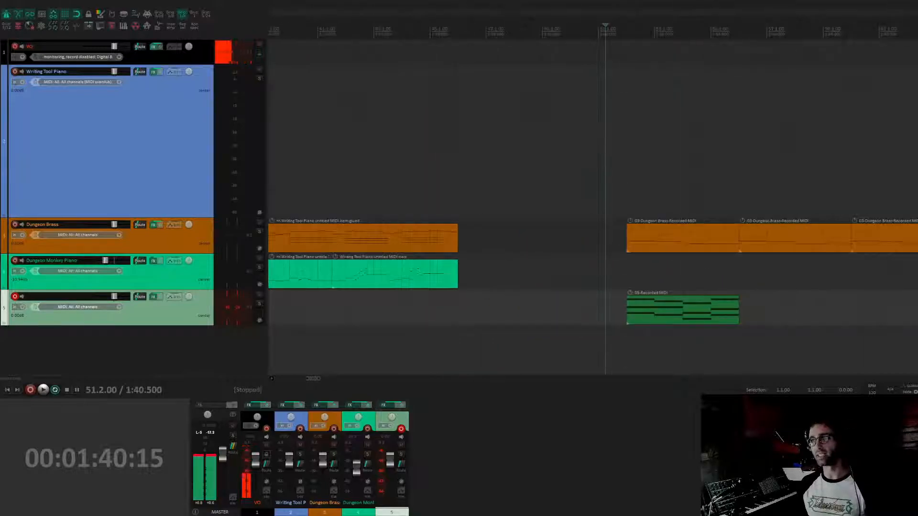
scroll(521, 153, "left", 3)
left_click(511, 153)
key("space")
key("space")
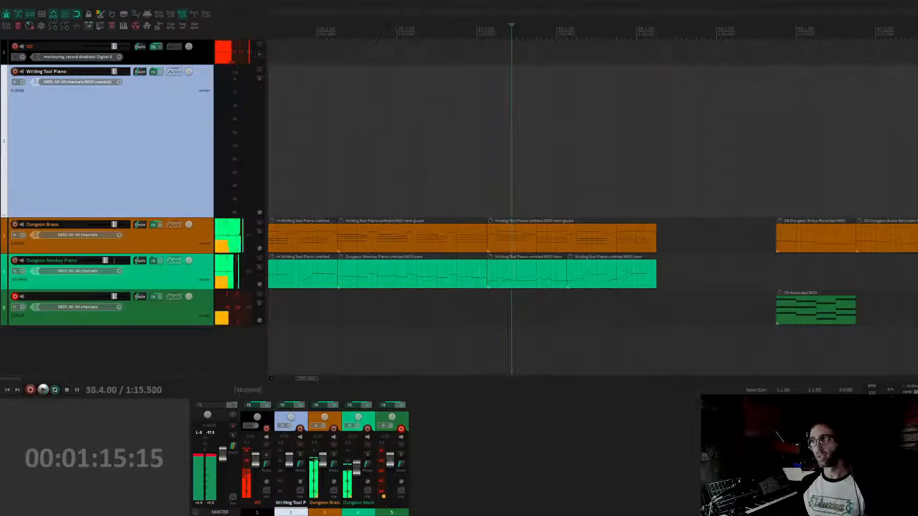
left_click(503, 232)
scroll(601, 224, "right", 3)
scroll(600, 223, "right", 1)
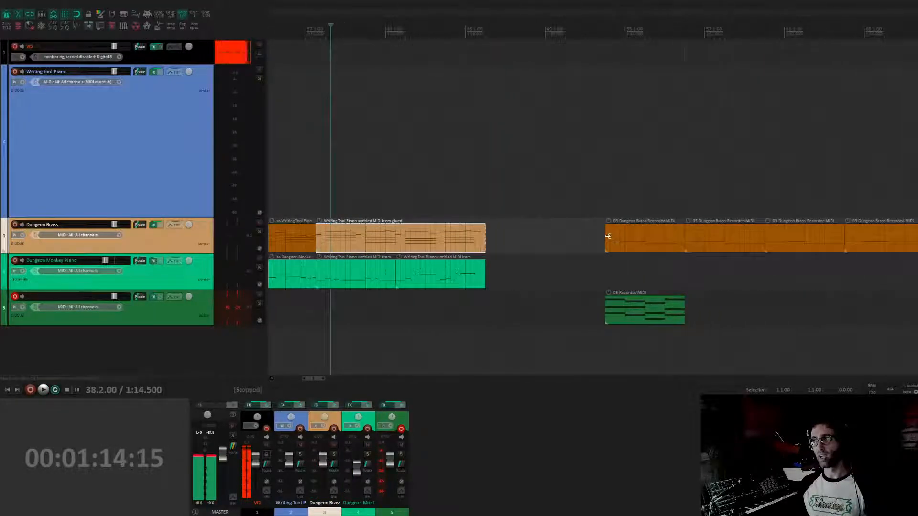
left_click(607, 236)
scroll(522, 234, "right", 4)
scroll(424, 239, "right", 2)
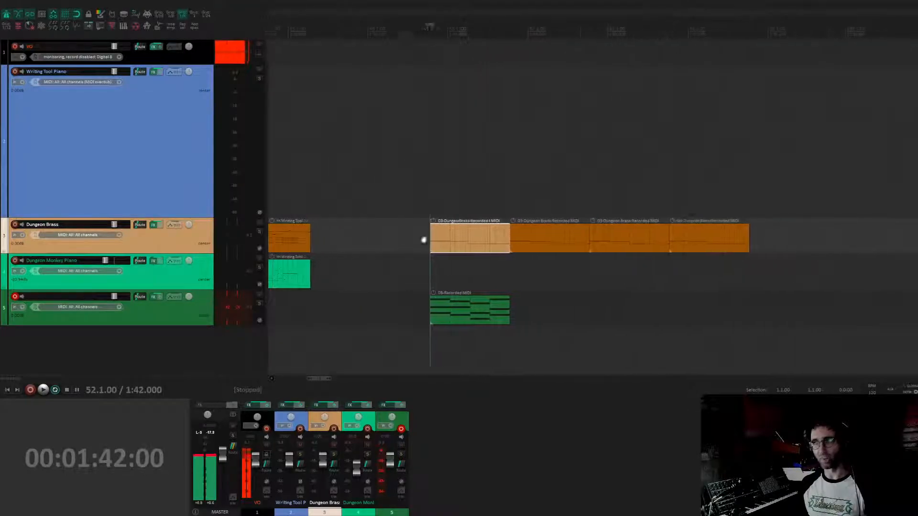
- Duplicate the vibraphone track and delete the copied chord item from the duplicate
left_click(472, 314)
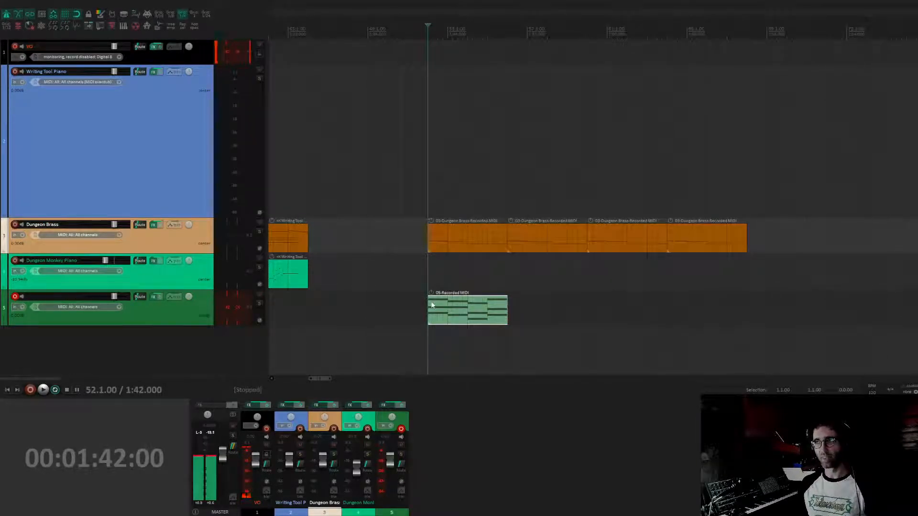
left_click(166, 317)
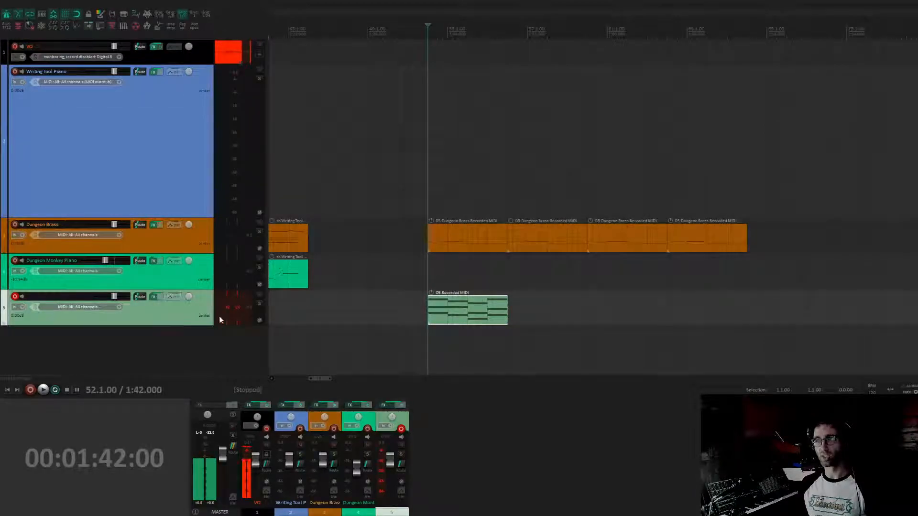
right_click(168, 315)
left_click(201, 120)
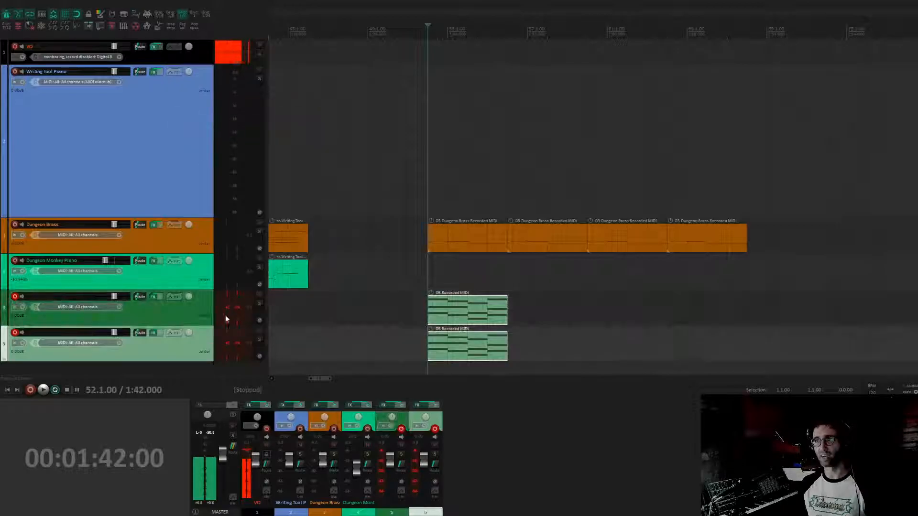
left_click(454, 347)
key("Delete")
- Switch the duplicate track's sforzando instrument to 058_Tuba from the Super Nintendo soundfont and close the FX window
left_click(154, 333)
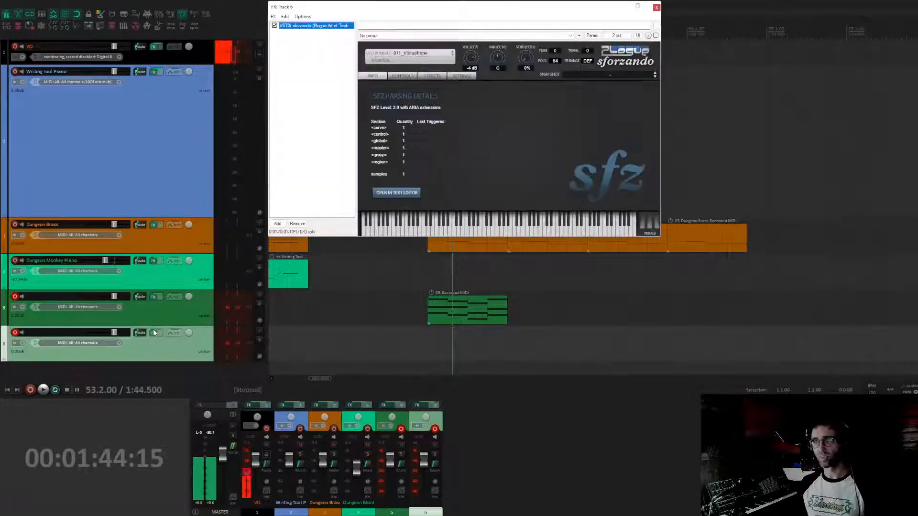
left_click(443, 58)
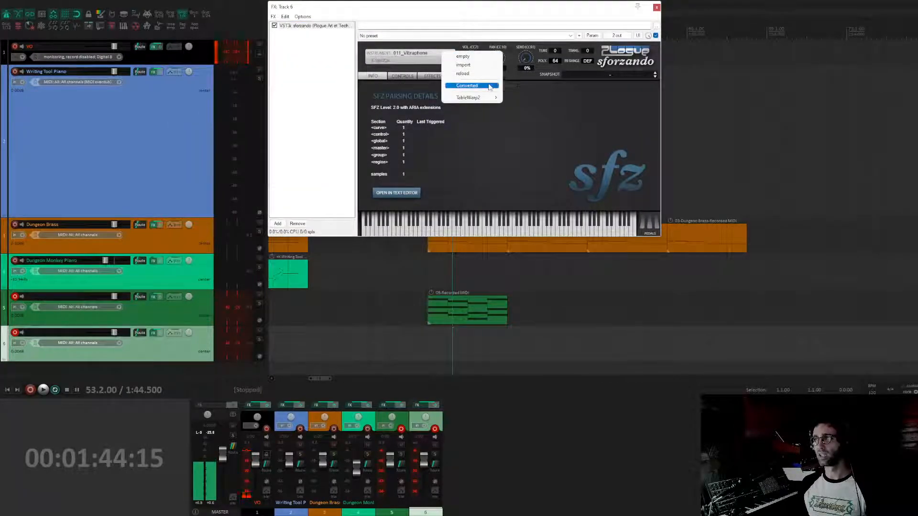
mouse_move(520, 86)
mouse_move(674, 85)
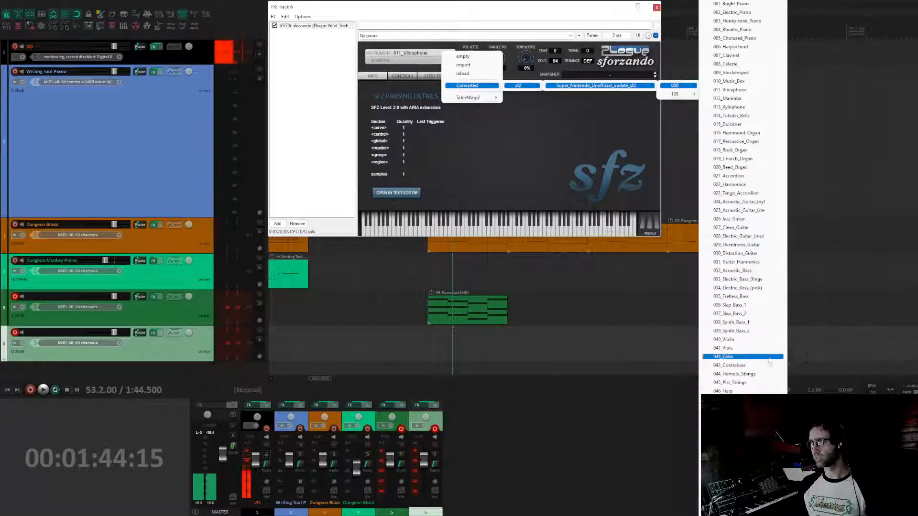
left_click(732, 493)
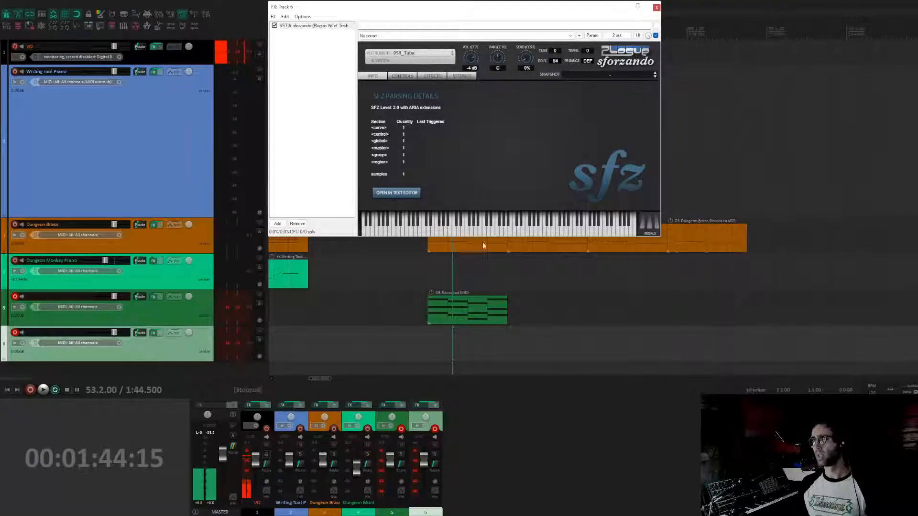
key("Escape")
- Copy the last Dungeon Brass item onto the tuba track at 68.1 and play it briefly
left_click_drag(524, 246, 517, 235)
left_click_drag(690, 228, 769, 332)
left_click(740, 333)
key("space")
key("space")
- Open the tuba item's notes, lower them all so the first note is D3, and close the MIDI editor
double_click(747, 331)
left_click_drag(385, 310, 54, 103)
left_click_drag(55, 192, 279, 252)
left_click(300, 287)
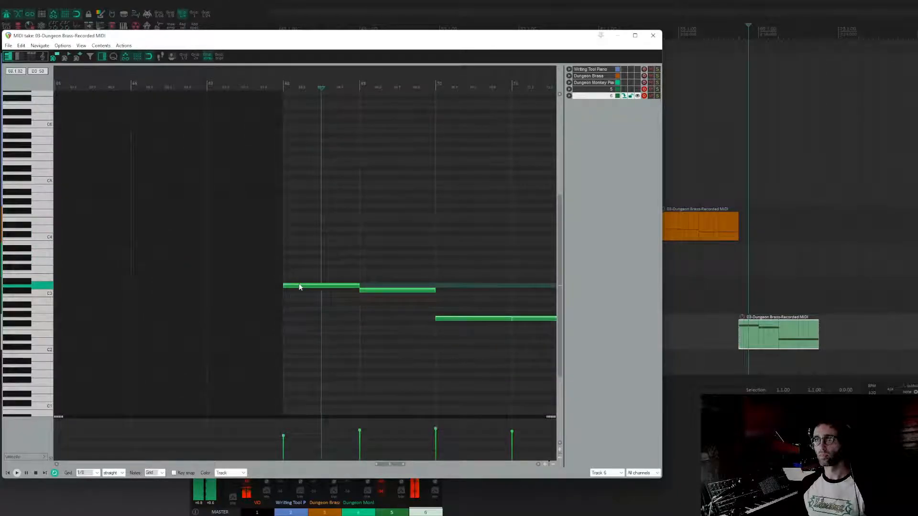
key("Escape")
- Play the lowered tuba item at 68.1, and compare it with the brass playing from 64.1
left_click(740, 298)
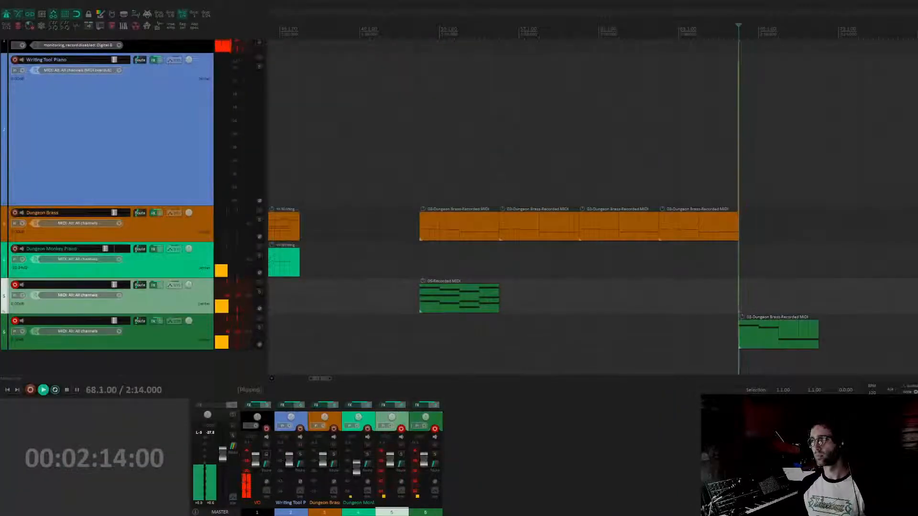
left_click(729, 332)
key("space")
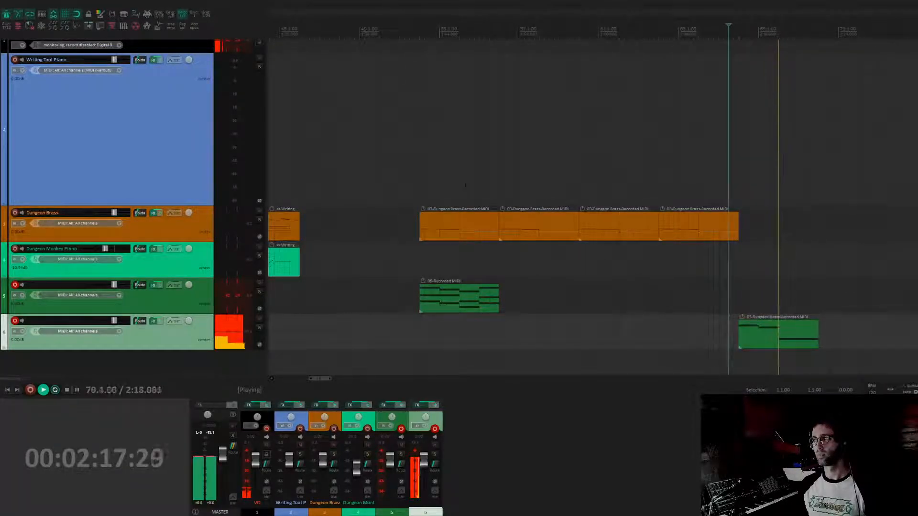
key("space")
left_click(660, 167)
key("space")
key("space")
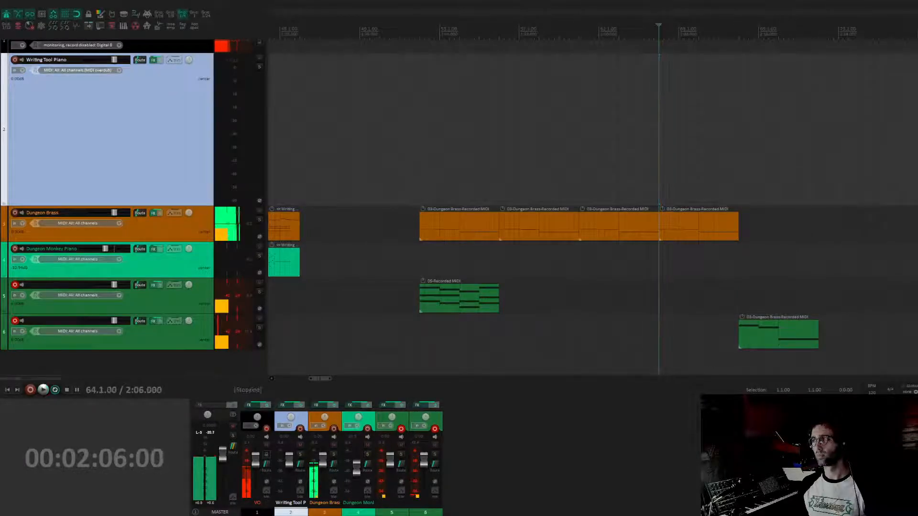
- Lower the tuba track's volume slightly and disarm recording on the vibraphone and tuba tracks
left_click(796, 345)
left_click(138, 344)
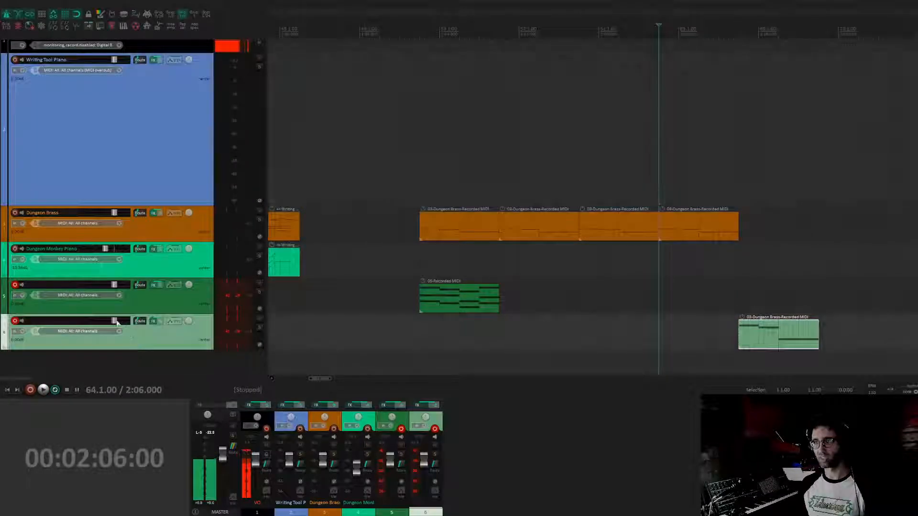
left_click(15, 285)
- Play from the end of the brass section into the tuba item at 68.1
key("space")
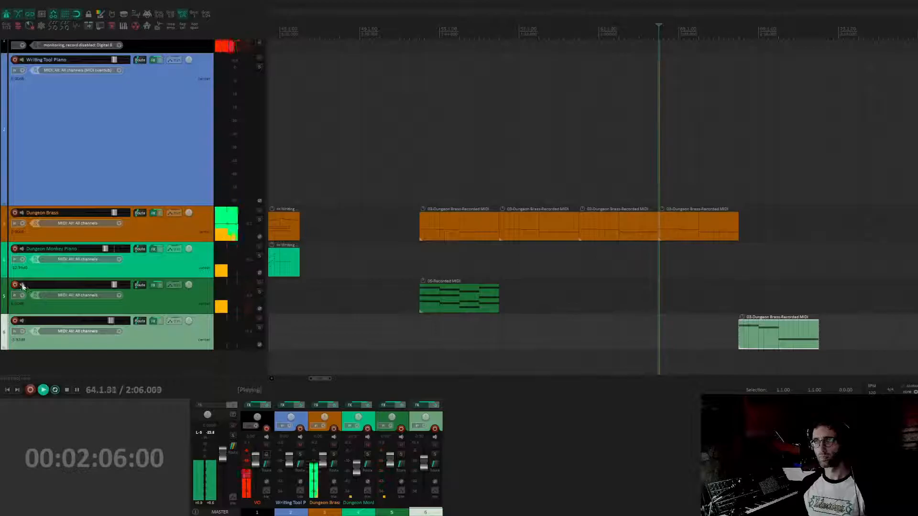
key("space")
left_click(718, 260)
key("space")
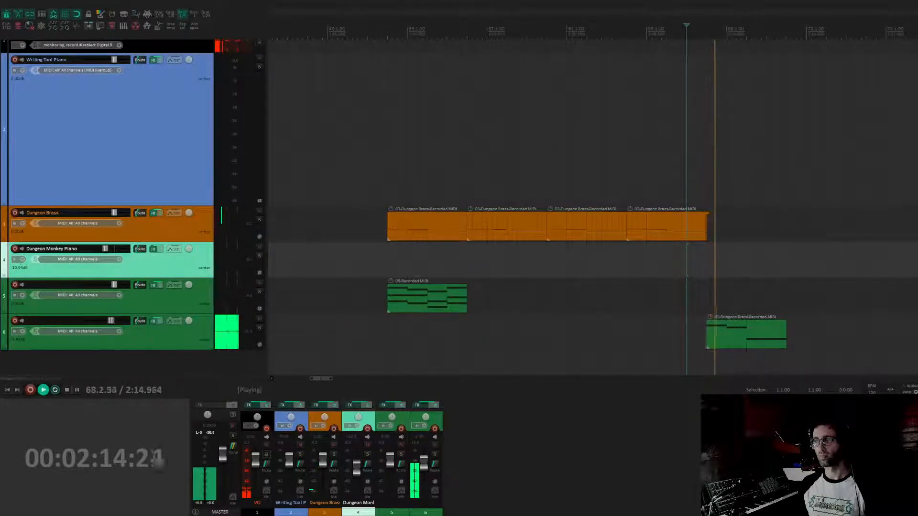
- Lower all the tuba item's notes by another octave so the first is D2, and listen to the result
double_click(716, 335)
left_click_drag(269, 223, 766, 381)
left_click_drag(204, 270, 293, 335)
left_click(706, 296)
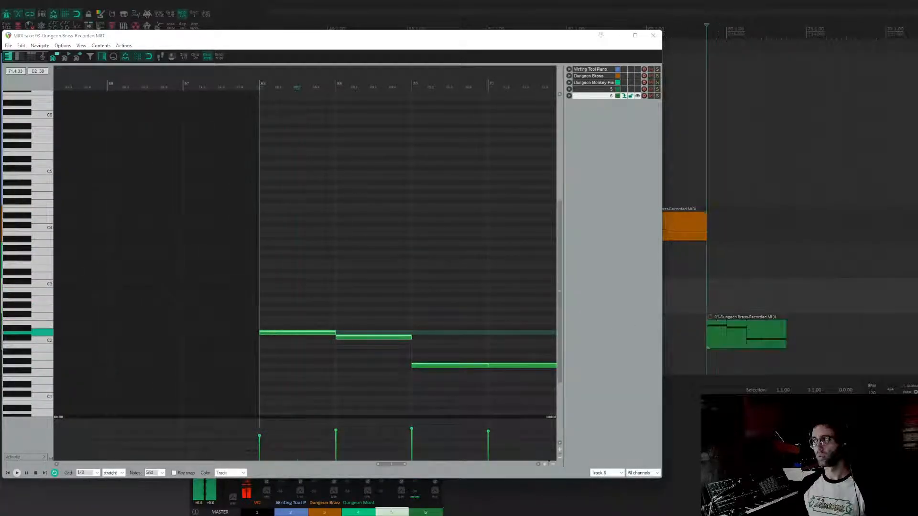
key("space")
left_click(701, 296)
key("Escape")
key("space")
- Move the tuba item to 52.1 under the brass and duplicate it three times to reach 68.1
left_click_drag(858, 335, 539, 335)
key("ctrl+d")
key("ctrl+d")
key("ctrl+d")
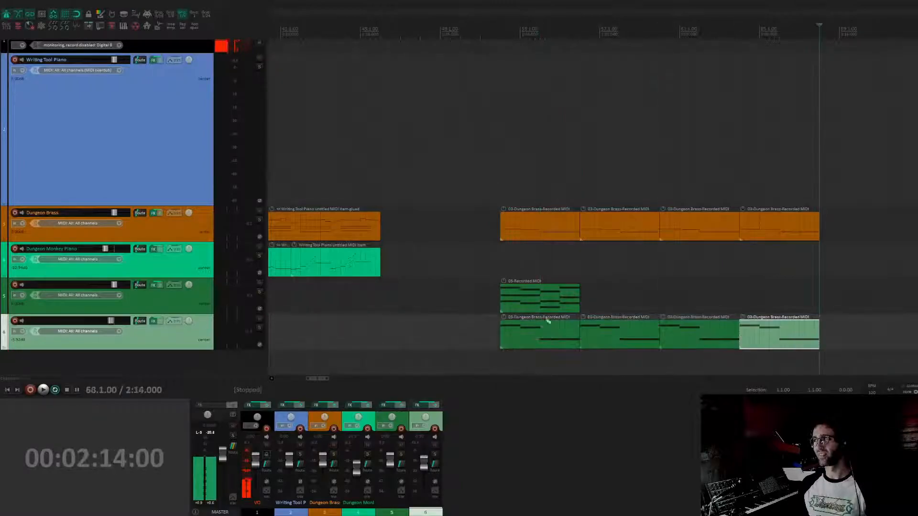
- Play the section from just before 52.1 and duplicate the vibraphone item three times to reach 68.1
left_click(497, 261)
key("space")
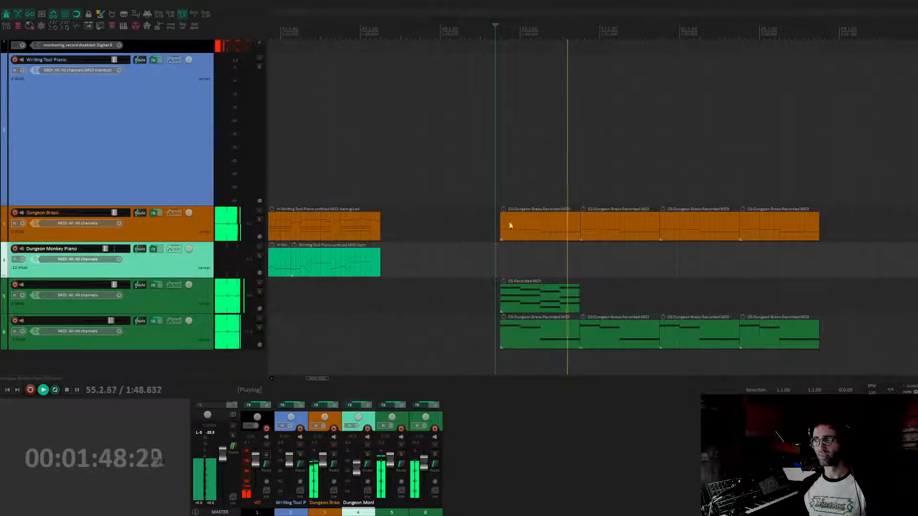
left_click(562, 304)
key("ctrl+d")
key("ctrl+d")
key("ctrl+d")
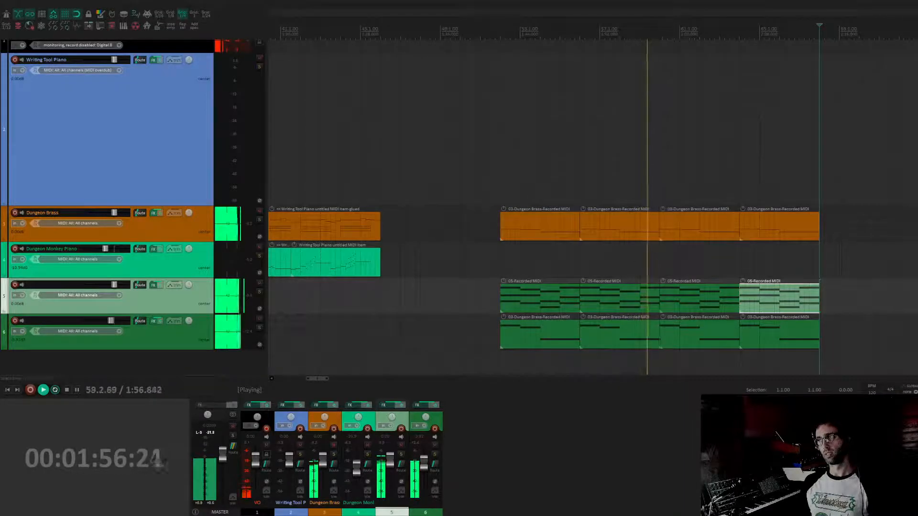
key("space")
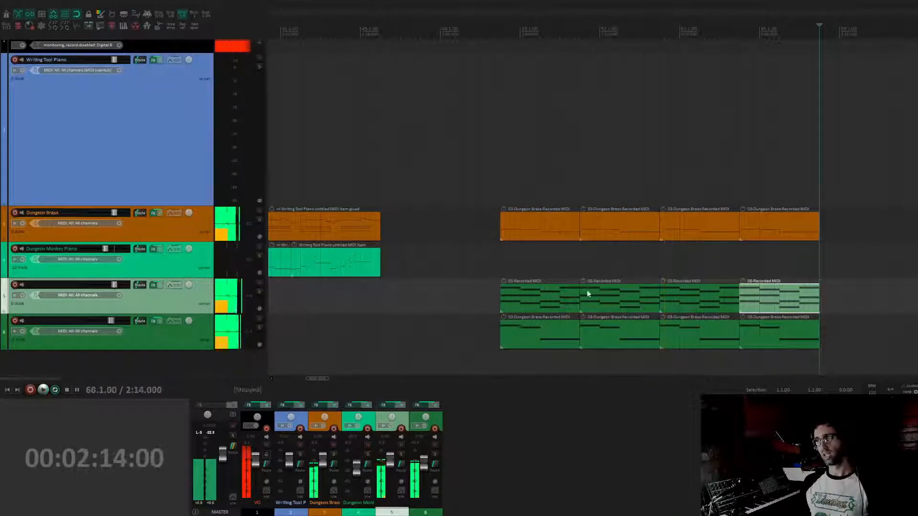
- In the vibraphone item at 56.1, raise the first chord's lowest note an octave to D5 and listen to it
scroll(559, 306, "left", 1)
left_click(608, 300)
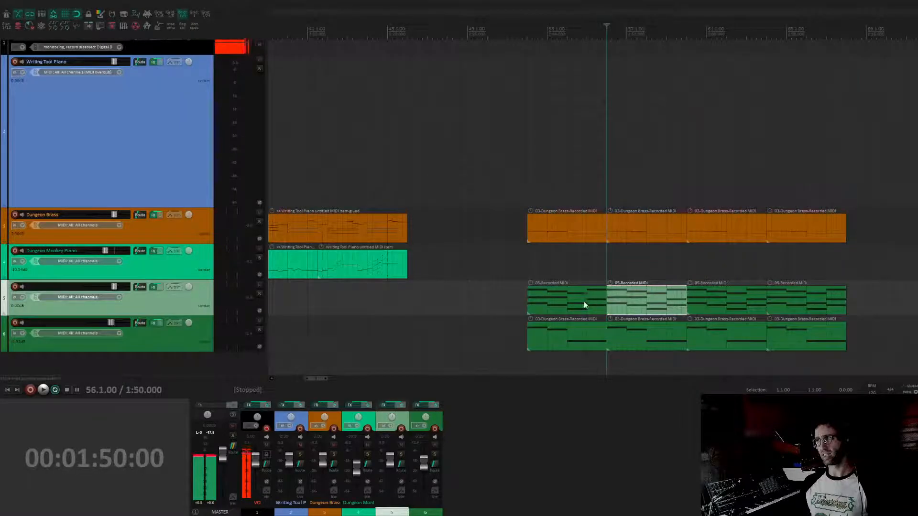
scroll(589, 305, "right", 1)
double_click(600, 303)
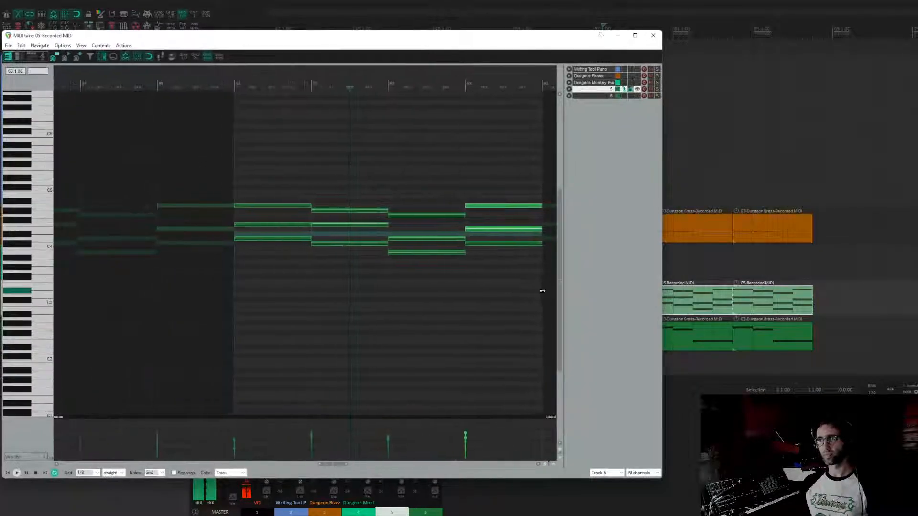
left_click(283, 240)
left_click(273, 239)
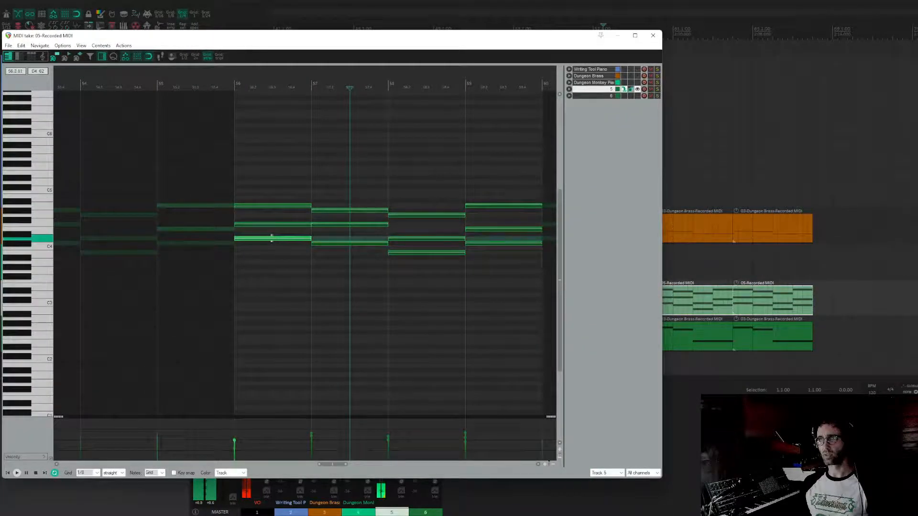
left_click_drag(270, 240, 277, 182)
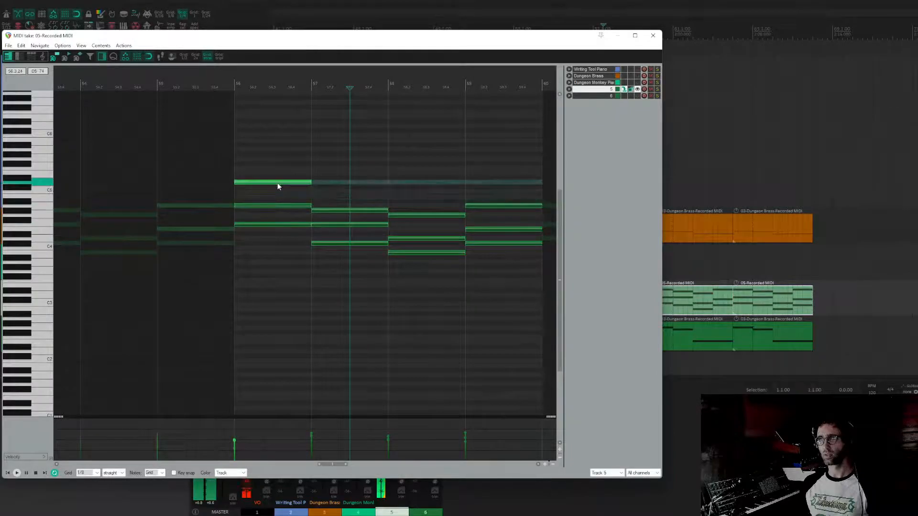
left_click(223, 193)
key("space")
key("space")
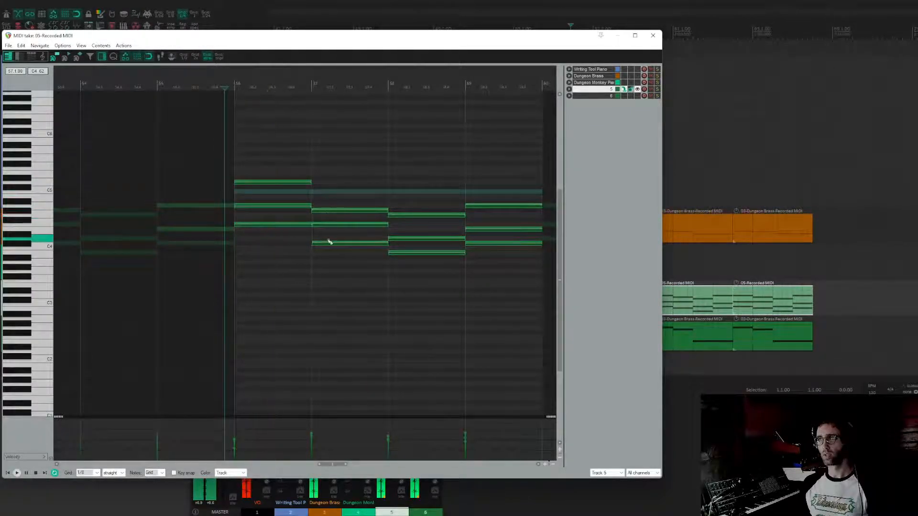
- Raise the lowest note of each of the other three chords by an octave and play from bar 55
left_click(328, 242)
left_click_drag(428, 266, 429, 264)
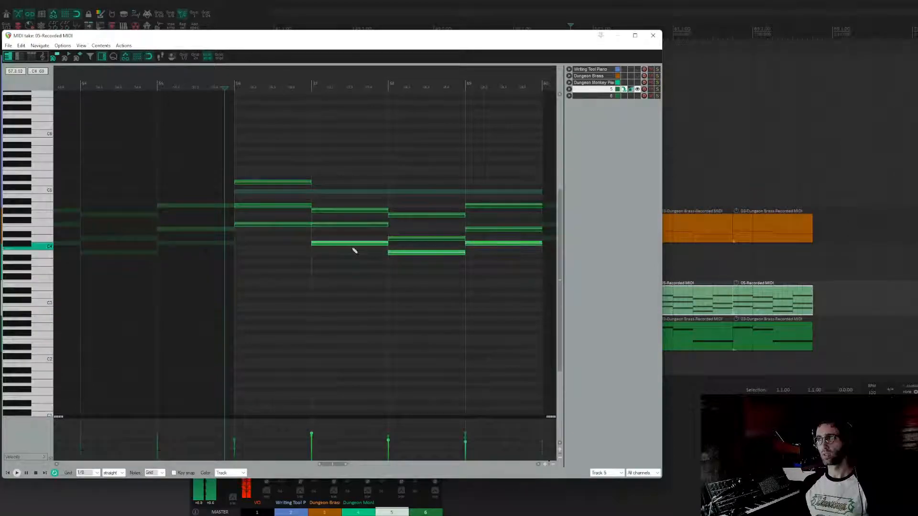
left_click_drag(337, 245, 339, 188)
left_click(206, 173)
key("space")
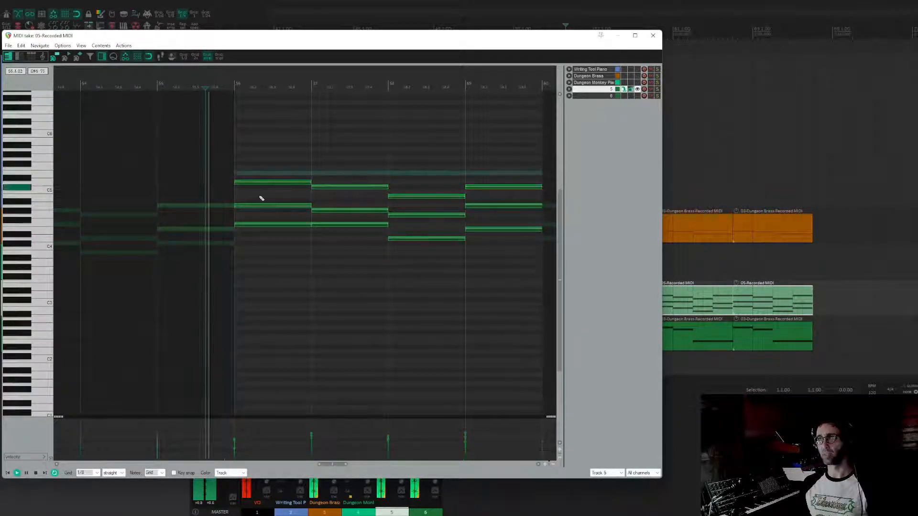
- Close the MIDI editor and replace the last two vibraphone items with duplicates of the first two, filling 60.1 to 68.1
key("Escape")
left_click_drag(738, 302, 693, 295)
key("Delete")
left_click_drag(626, 304, 534, 294)
key("ctrl+d")
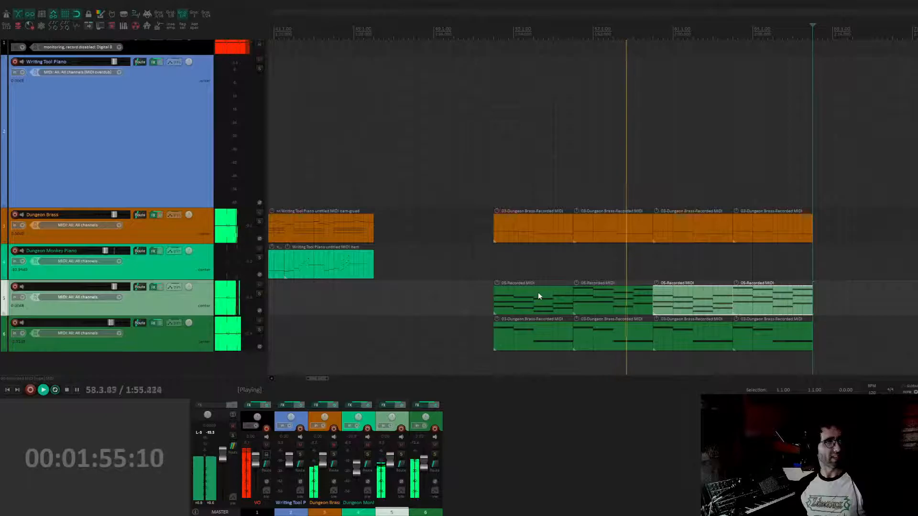
key("space")
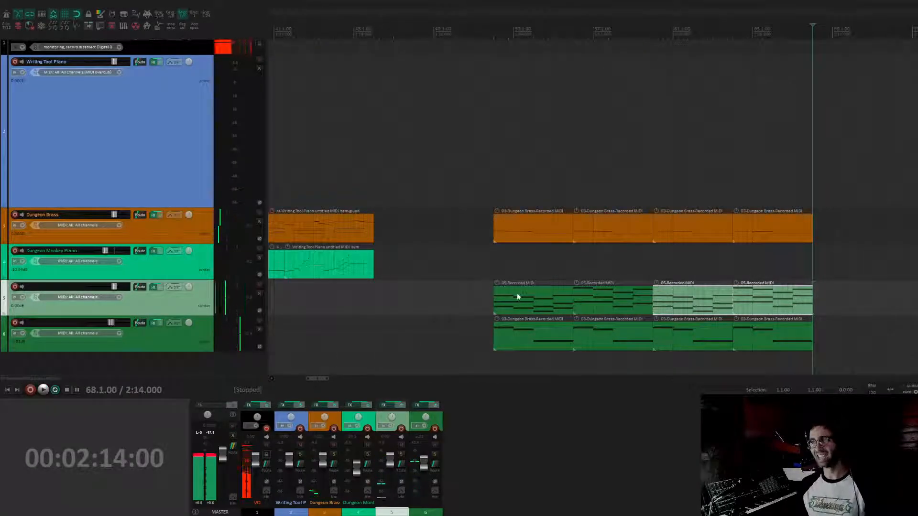
- Place the edit cursor at 51.3, just before the new brass, vibraphone and tuba section
scroll(516, 296, "left", 2)
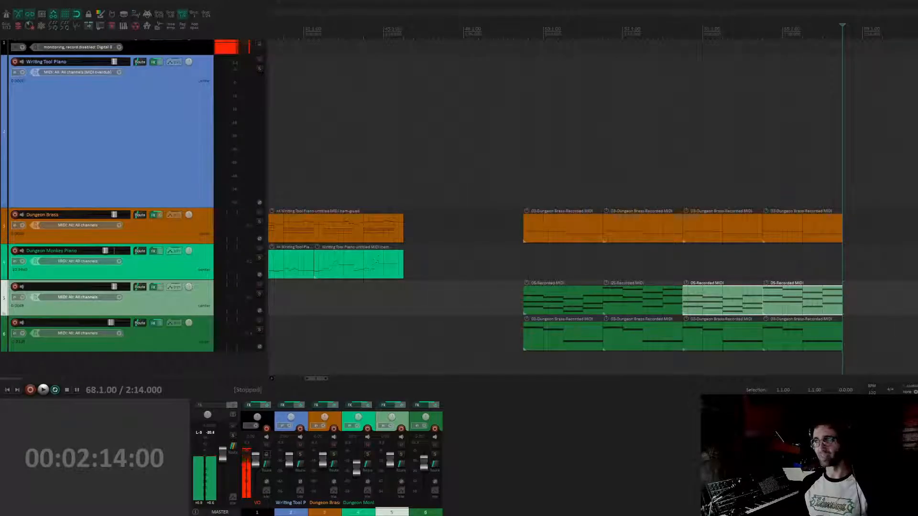
left_click(514, 274)
scroll(589, 226, "right", 1)
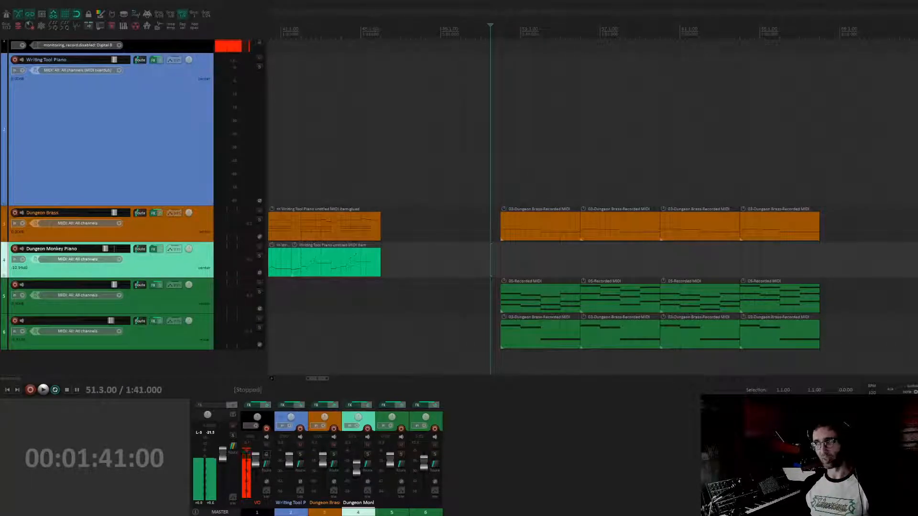
- Play the brass, vibraphone and tuba section from 51.3 through bar 61
scroll(449, 234, "right", 3)
key("space")
left_click_drag(421, 288, 669, 331)
left_click_drag(757, 309, 386, 351)
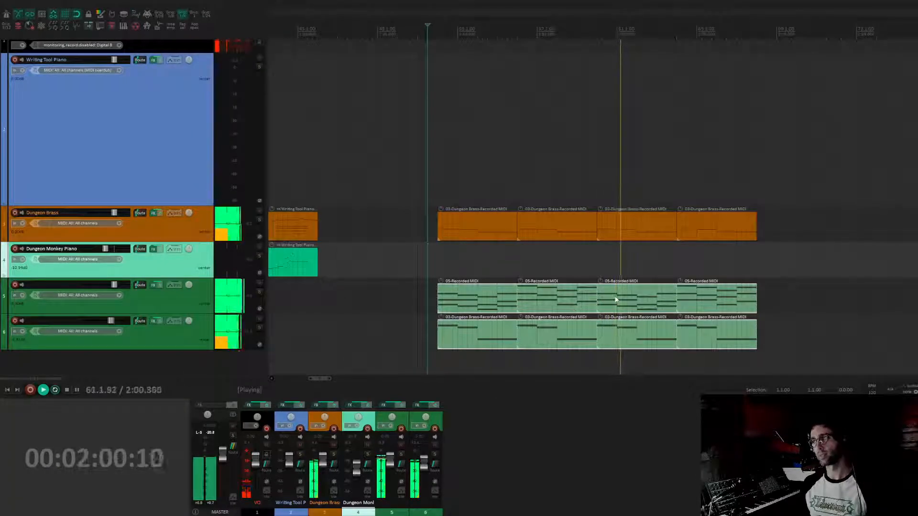
left_click_drag(505, 267, 621, 247)
key("space")
- Select all brass, vibraphone and tuba items of the new section and move them earlier to start at 46.1
left_click_drag(560, 224, 884, 341)
left_click_drag(612, 286, 889, 287)
left_click_drag(856, 232, 754, 232)
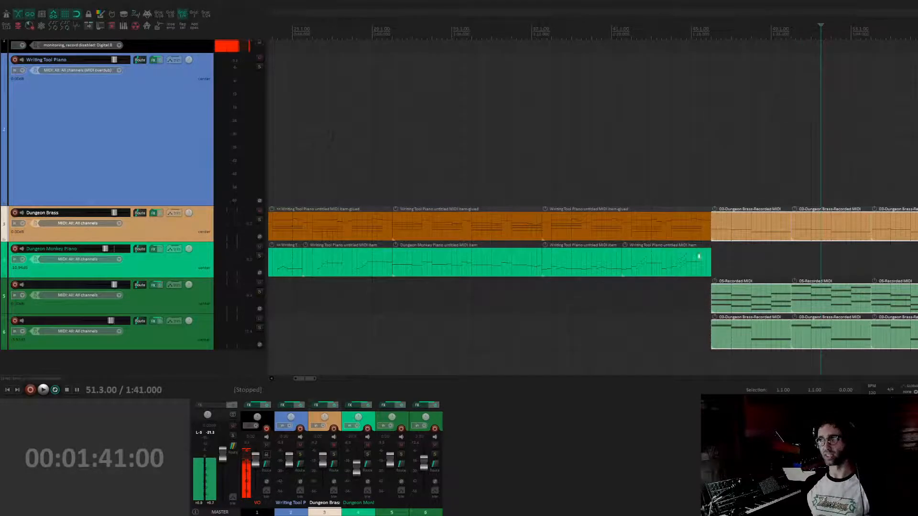
- Play the arrangement from 37.3 through the join at 46.1 with the Dungeon Monkey Piano track record-armed for playing along
left_click(541, 158)
key("space")
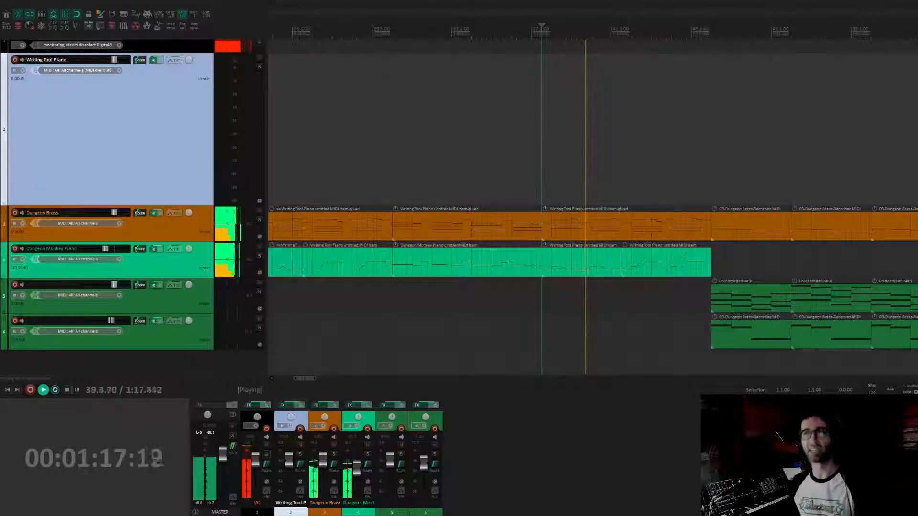
scroll(746, 298, "right", 3)
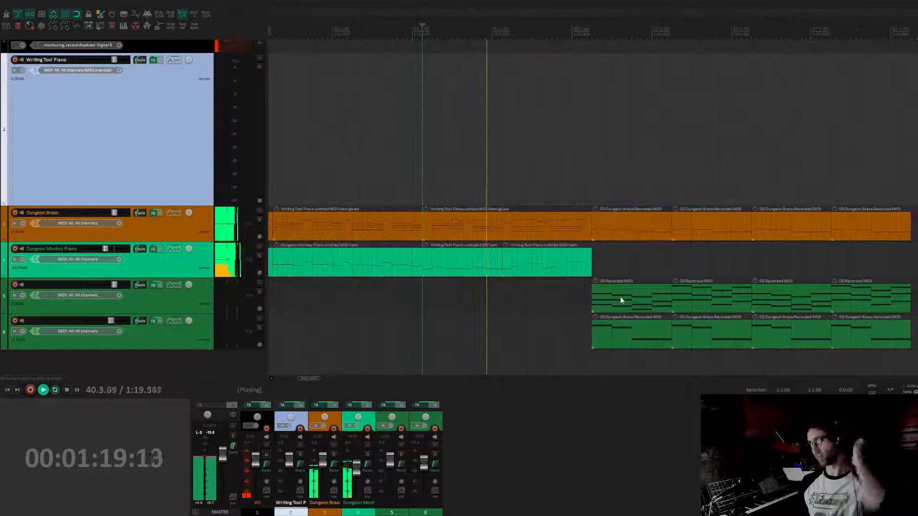
left_click(104, 273)
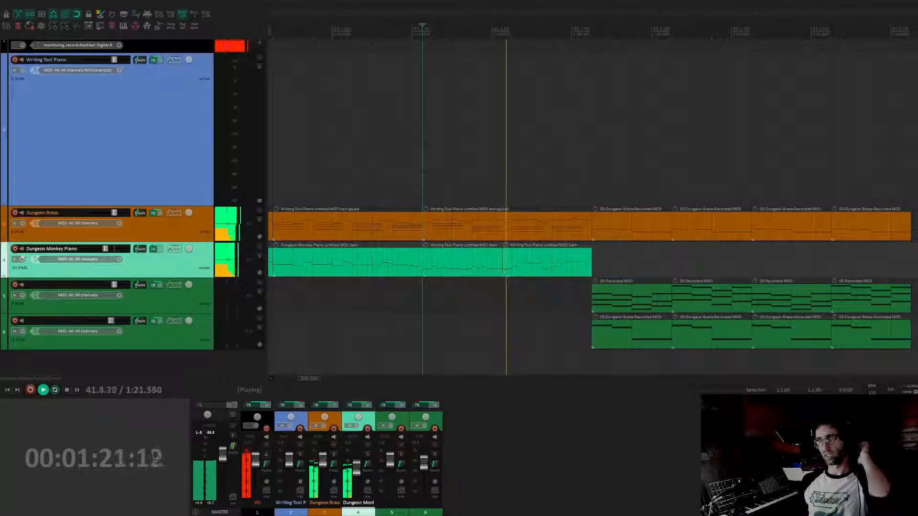
left_click(14, 249)
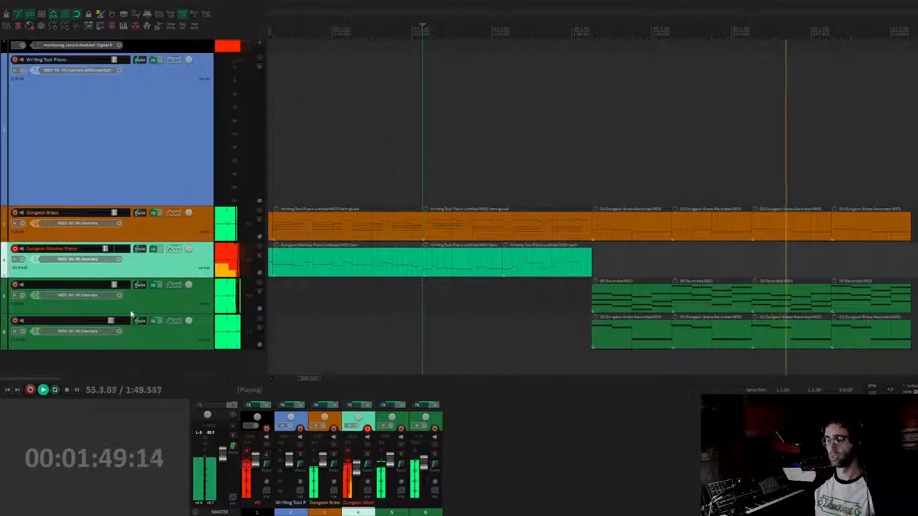
key("space")
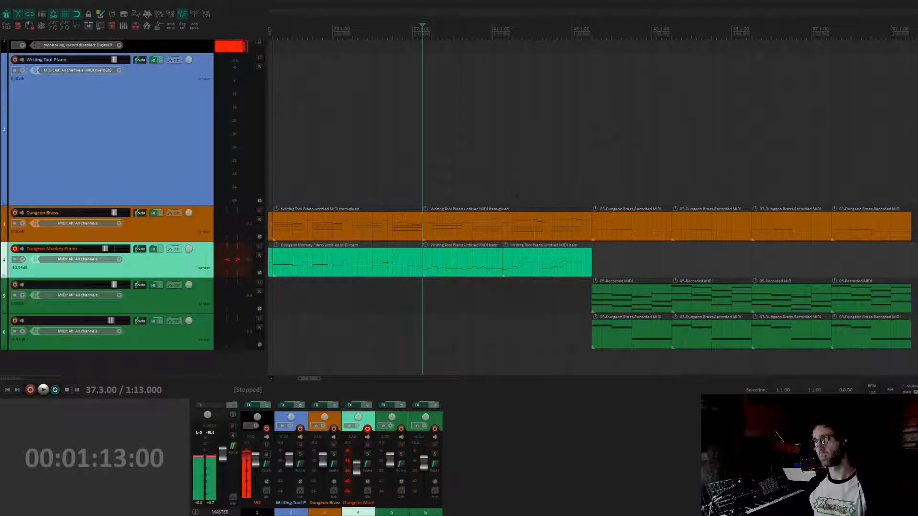
- Play from 44.4 to try out piano ideas over the new section, and disarm the Dungeon Monkey Piano track
left_click(567, 171)
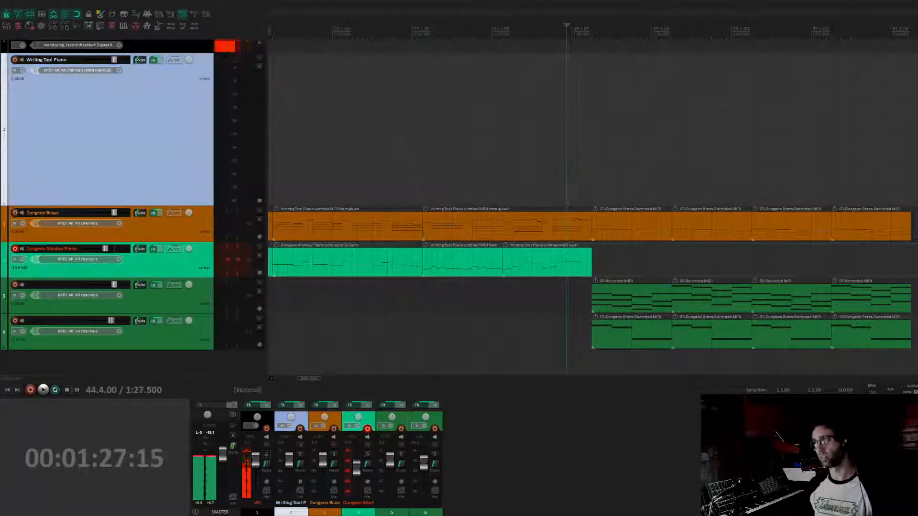
key("space")
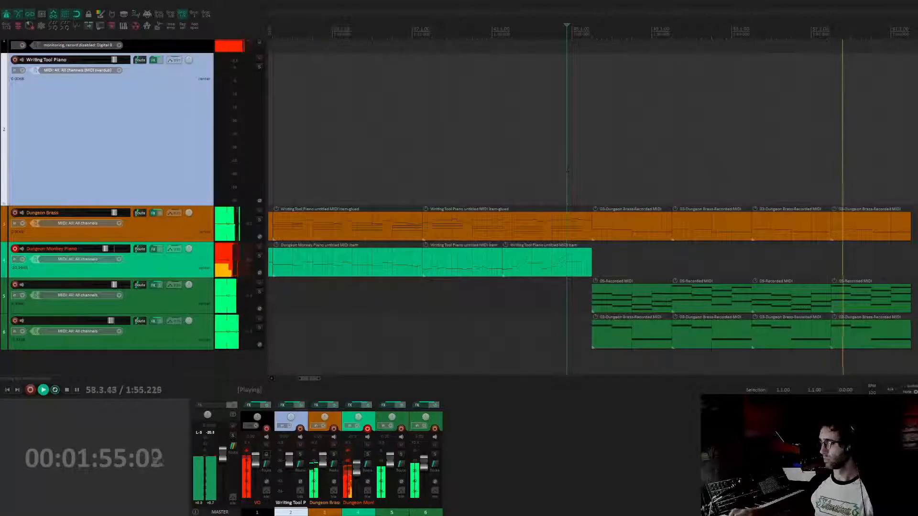
key("space")
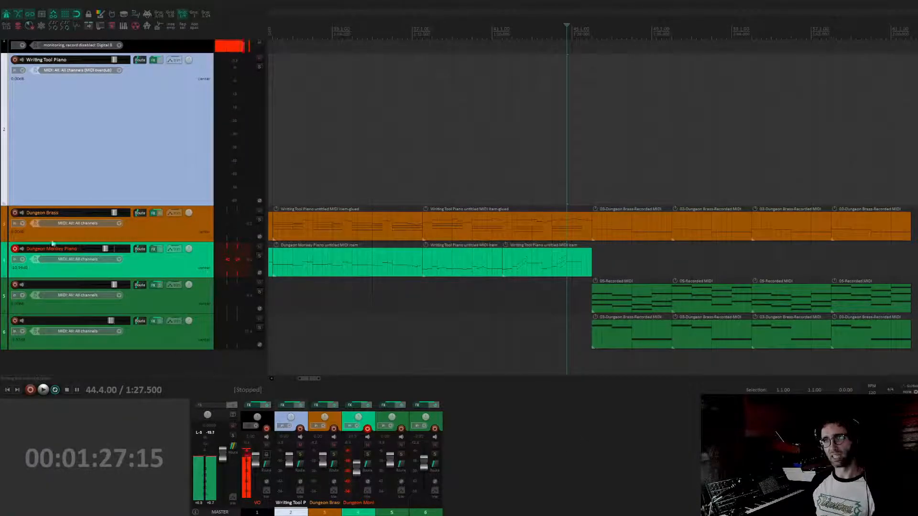
left_click(14, 249)
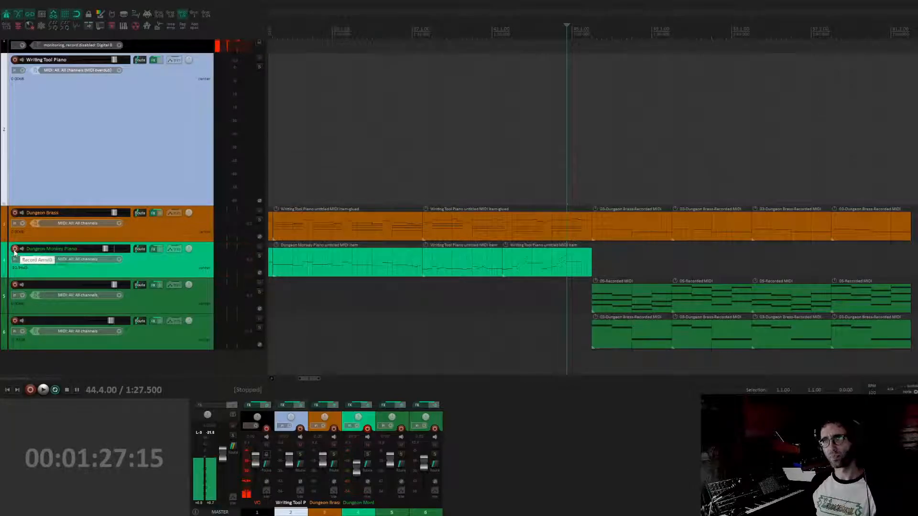
- Duplicate the tuba track and remove the copied items from the duplicate
left_click(150, 337)
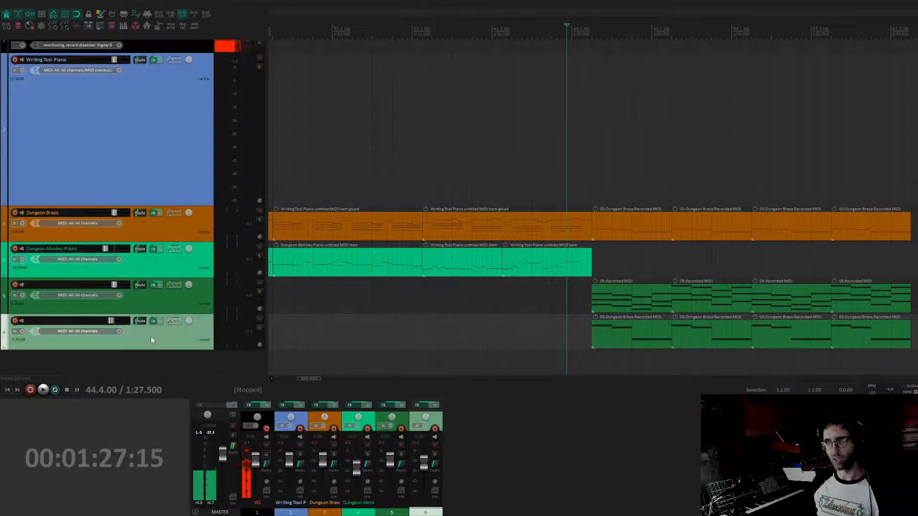
right_click(150, 336)
left_click(182, 148)
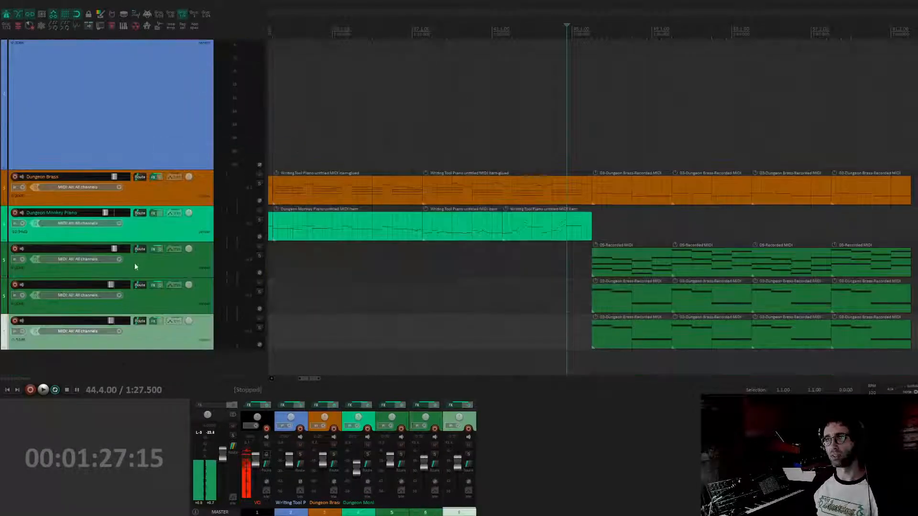
- Load the 030_Distortion_Guitar instrument from the Super Nintendo soundfont into the duplicate track's sforzando
left_click(153, 321)
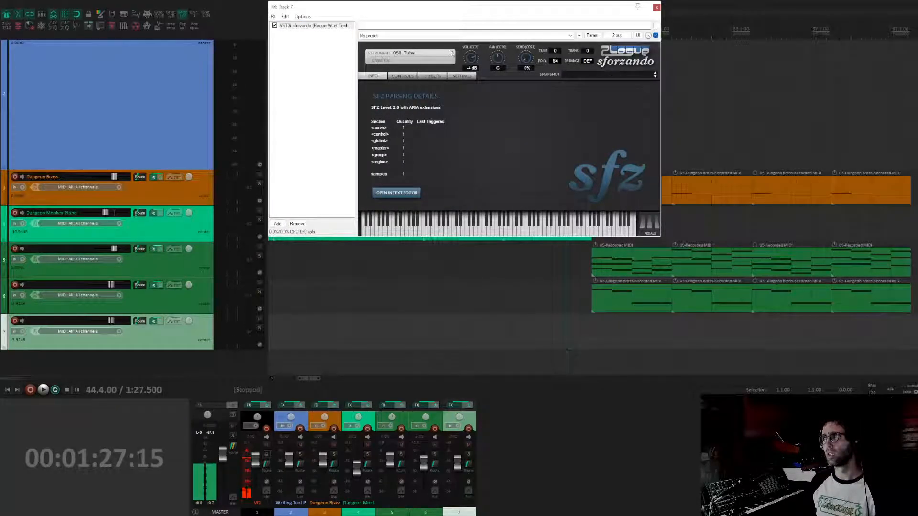
left_click(452, 53)
mouse_move(502, 86)
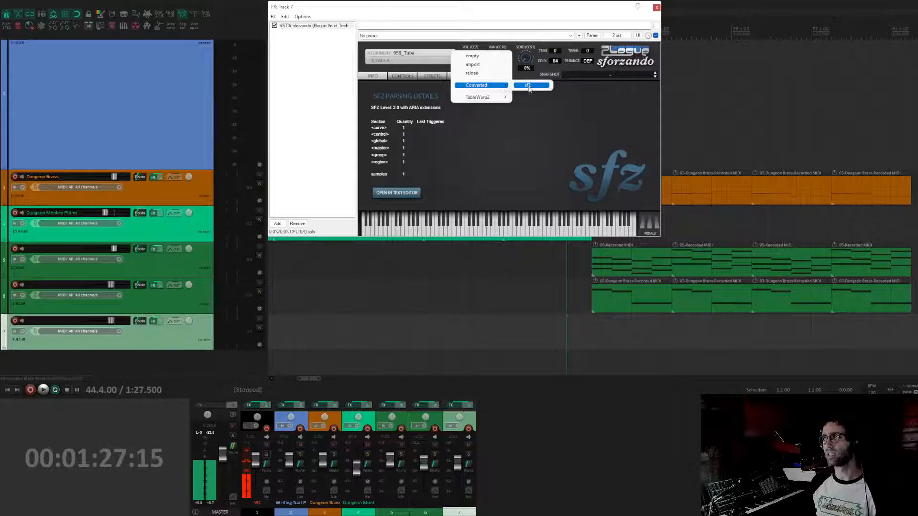
mouse_move(607, 85)
mouse_move(698, 86)
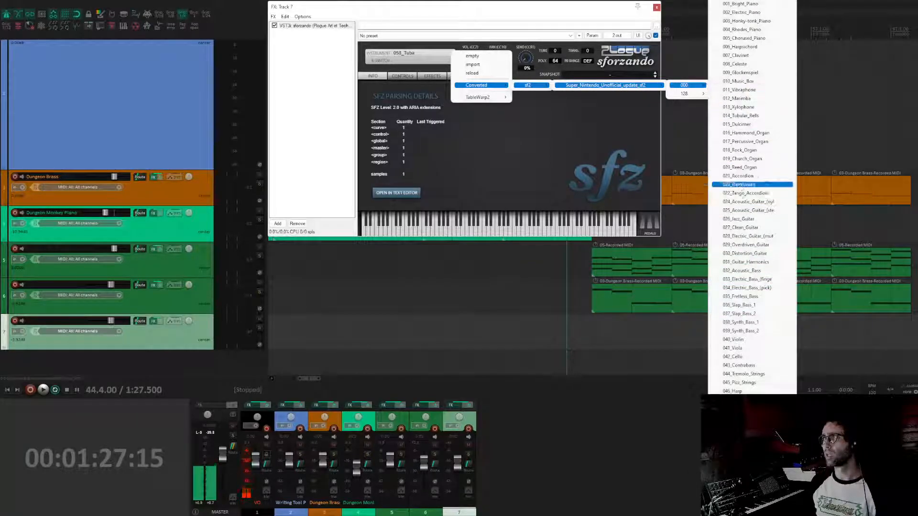
left_click(754, 253)
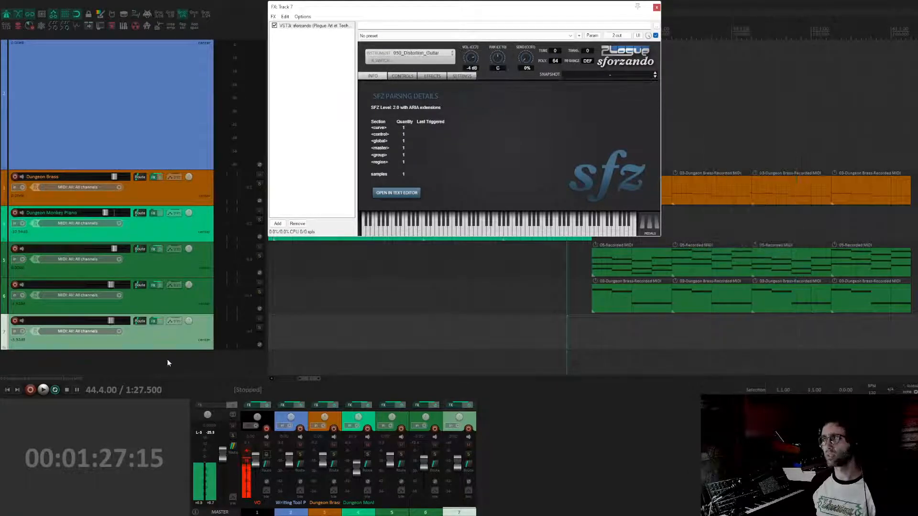
- Record-arm the guitar track to try out its sound, close the FX window and disarm the track
left_click(15, 320)
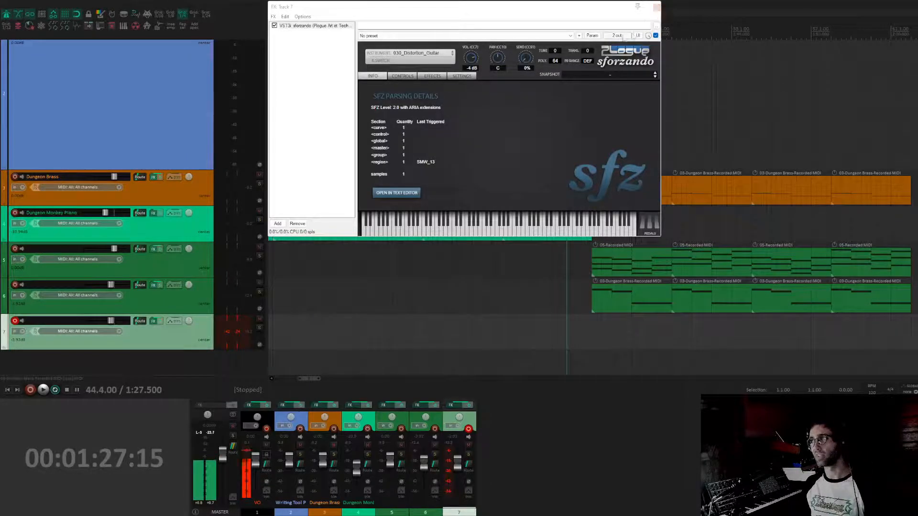
left_click(656, 8)
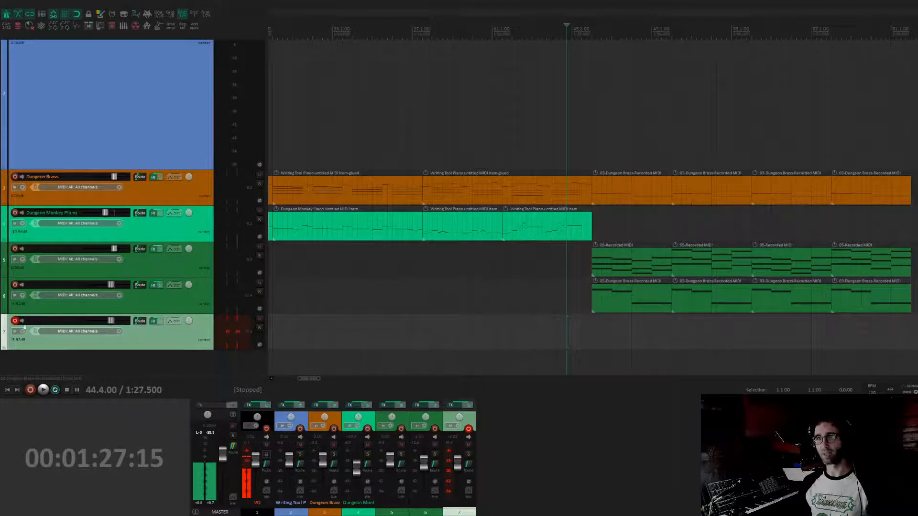
left_click(16, 323)
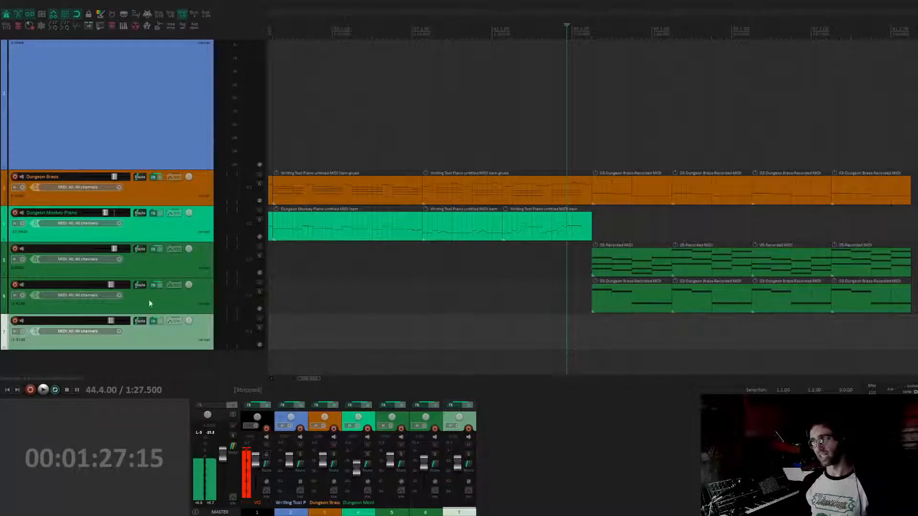
- Name the three green tracks Vibes, Earthbound Tuba and Megalovania guitar
left_click(57, 286)
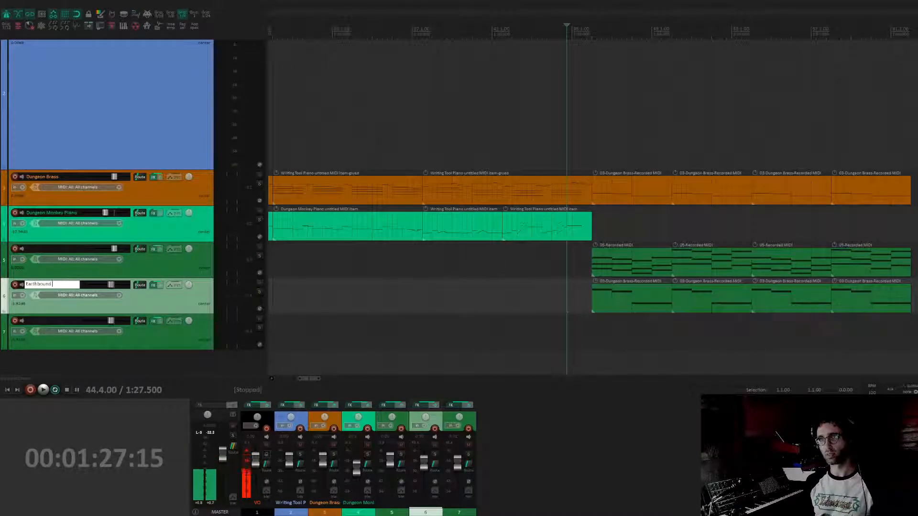
double_click(49, 249)
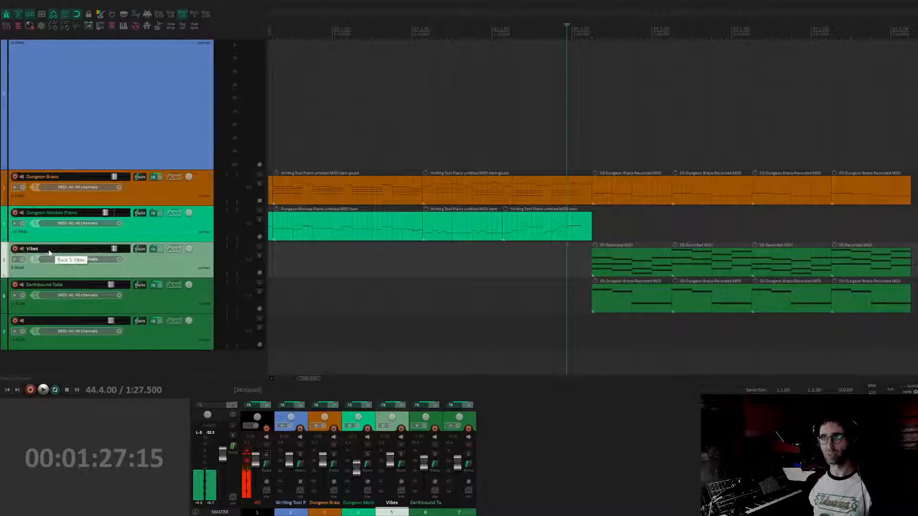
left_click(38, 327)
double_click(40, 321)
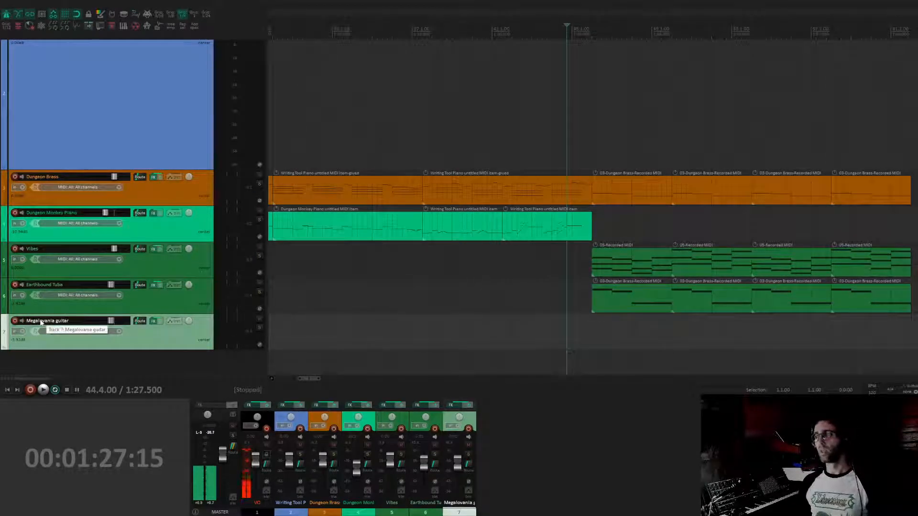
- Place the edit cursor at 46.1, the end of the last Dungeon Monkey Piano item, and record-arm that track
left_click_drag(621, 296, 480, 319)
left_click_drag(270, 306, 362, 241)
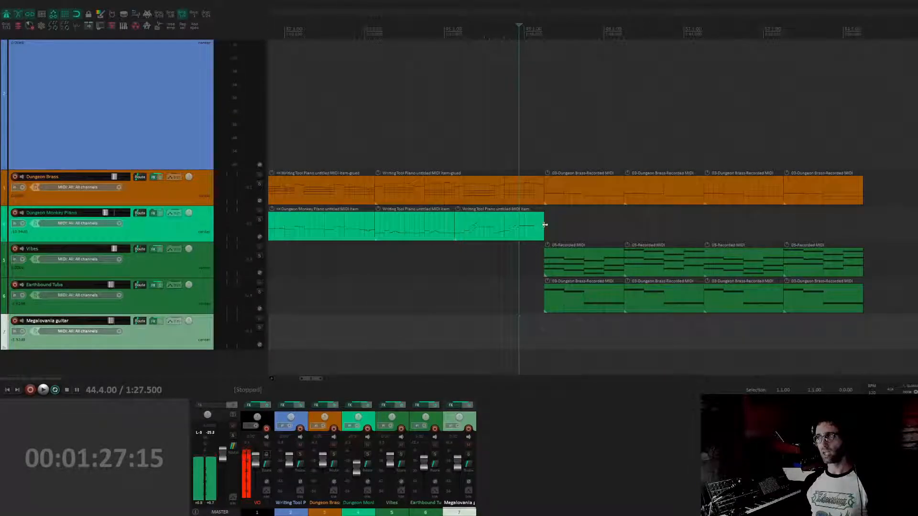
left_click(544, 224)
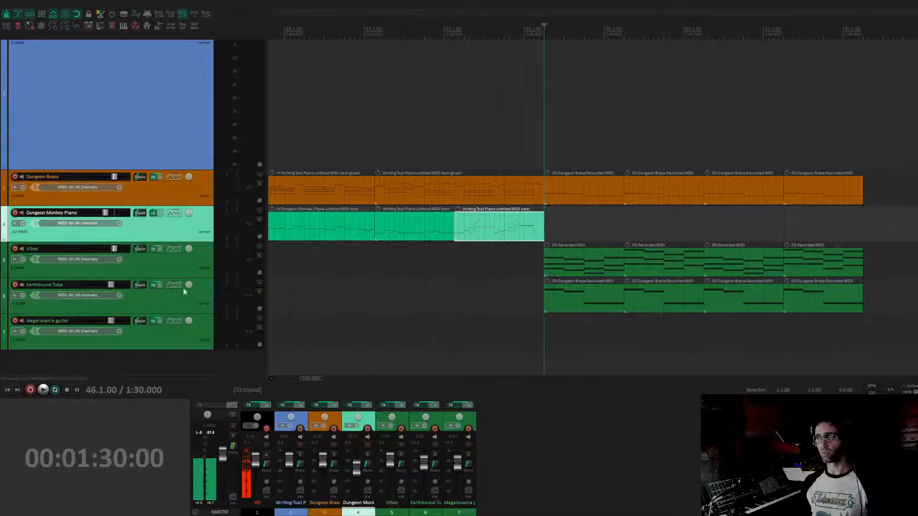
key("ctrl+r")
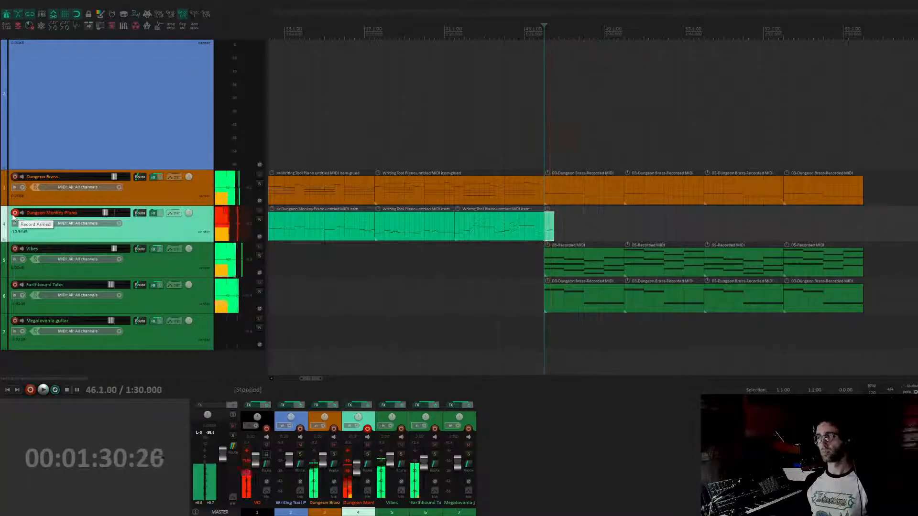
key("ctrl+z")
key("ctrl+r")
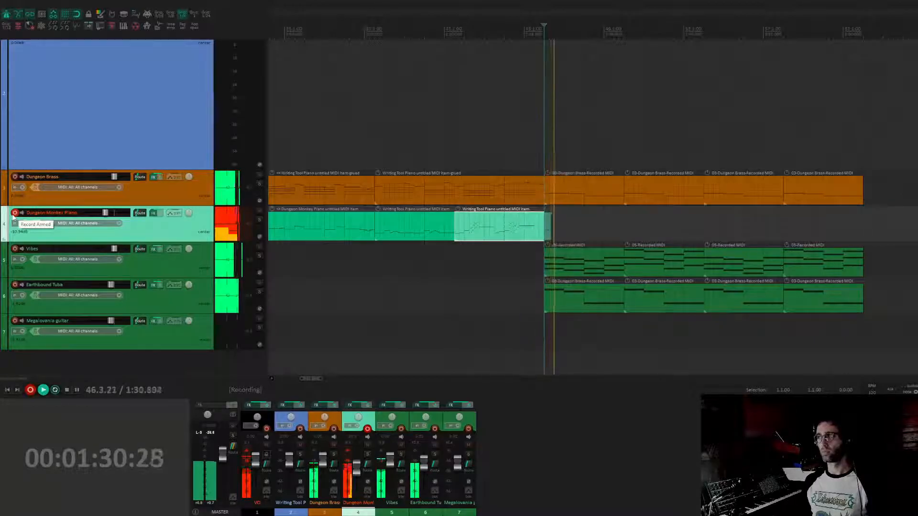
key("space")
key("ctrl+z")
- Record a Dungeon Monkey Piano melody over the whole new section, from 46.1 to 62.1
key("ctrl+r")
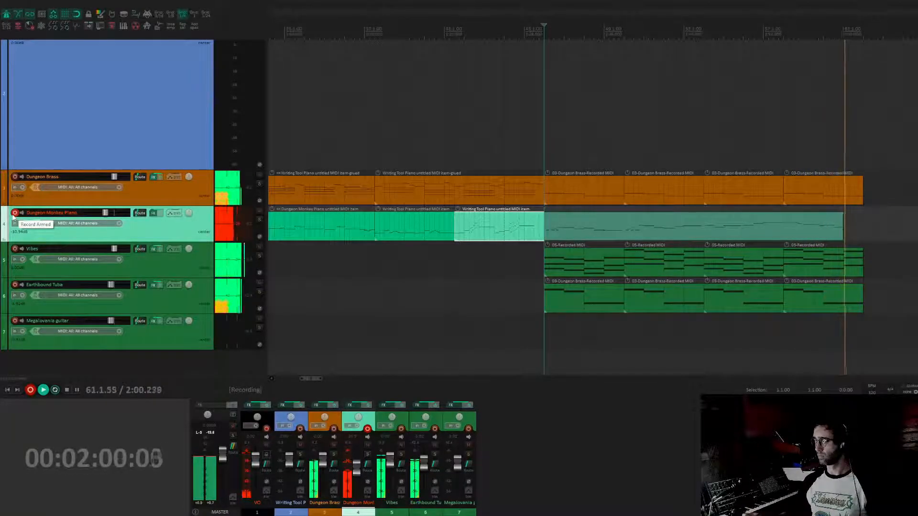
key("space")
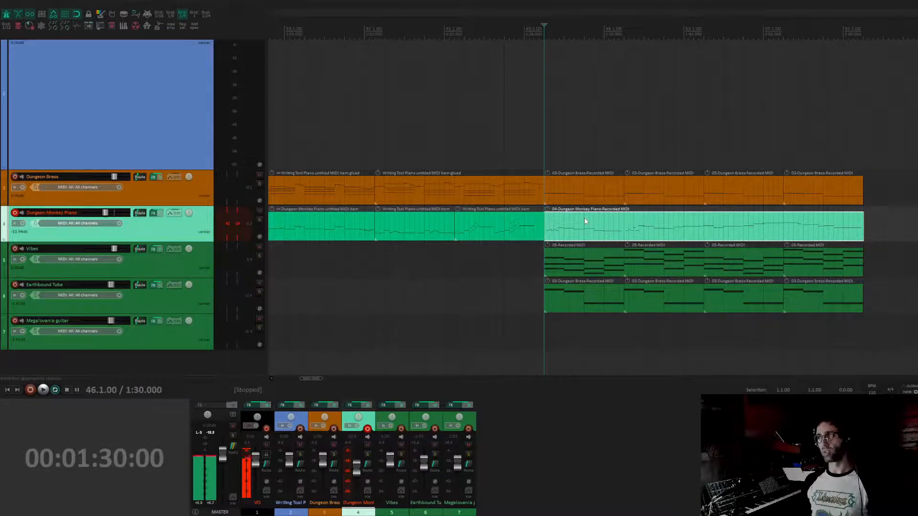
- Switch the metronome off and play the start of the brass part from 13.1
scroll(585, 222, "down", 3)
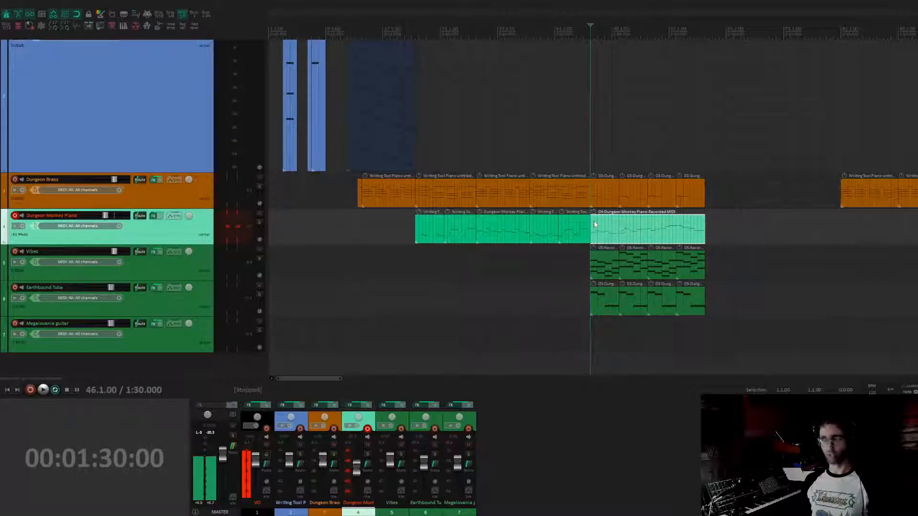
left_click(6, 14)
scroll(110, 200, "up", 1)
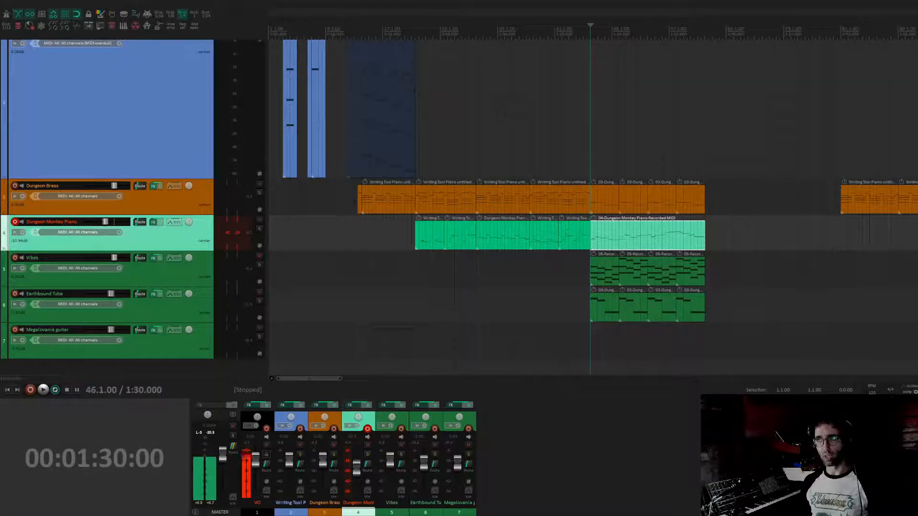
left_click(354, 201)
left_click_drag(434, 228, 417, 217)
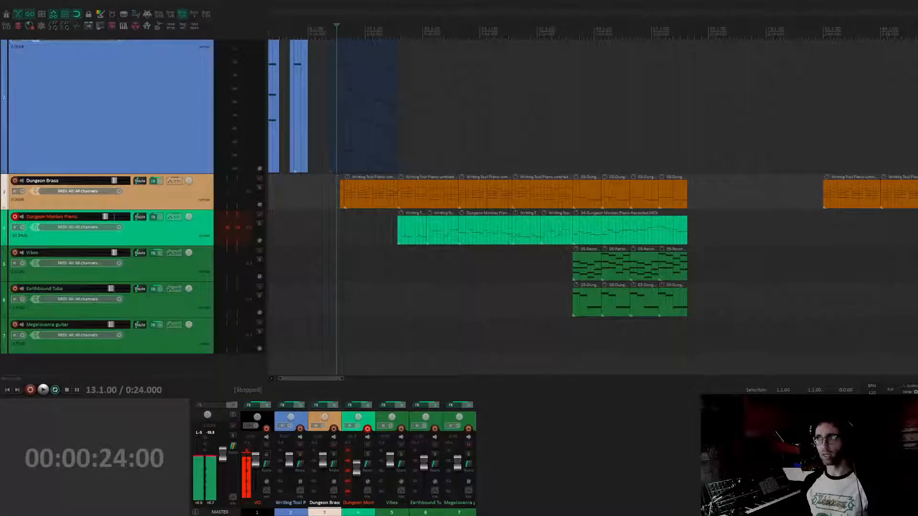
key("space")
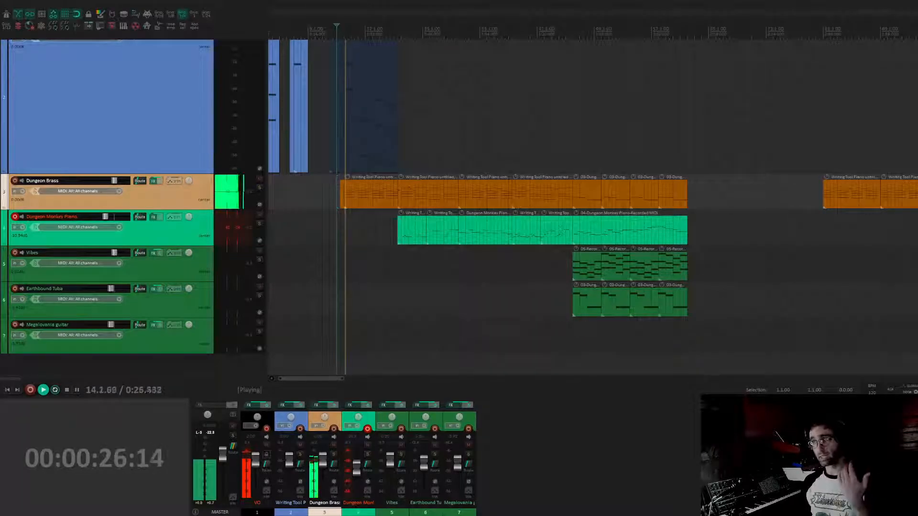
key("space")
- Place the edit cursor at 3.1, the start of the first Writing Tool Piano item
left_click_drag(423, 211, 440, 256)
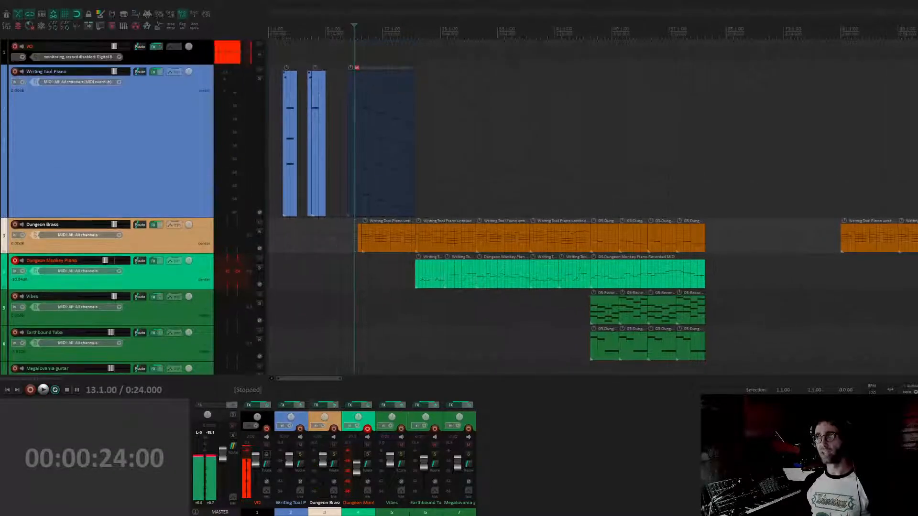
left_click(283, 53)
scroll(286, 58, "up", 8)
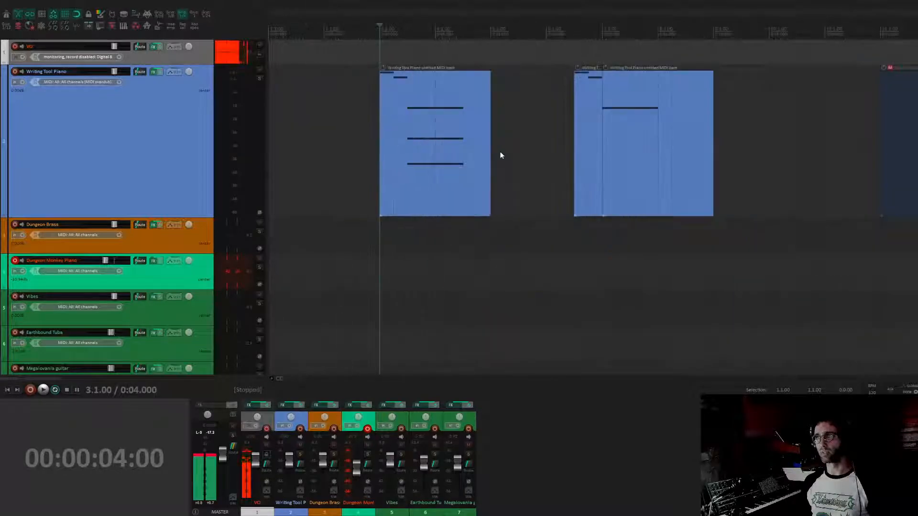
- Play the second Writing Tool Piano passage from 6.2 and select its items
left_click(366, 90)
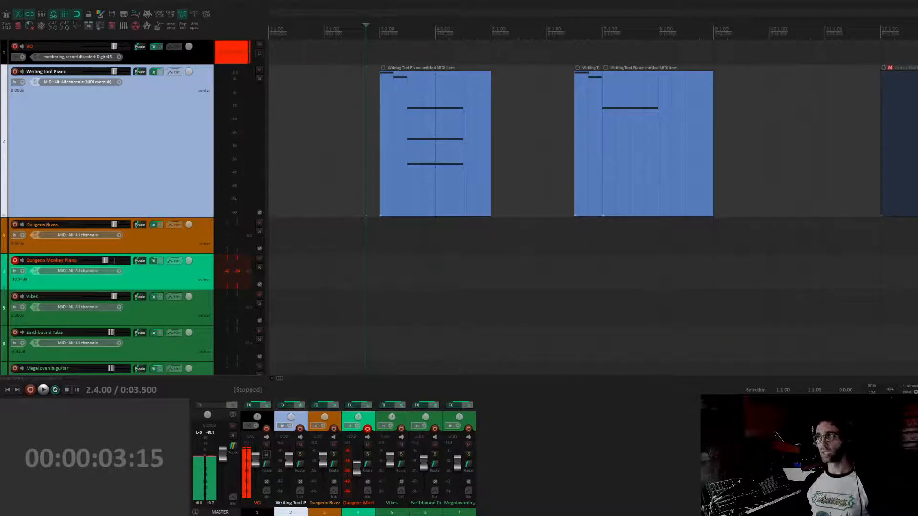
left_click(562, 97)
key("space")
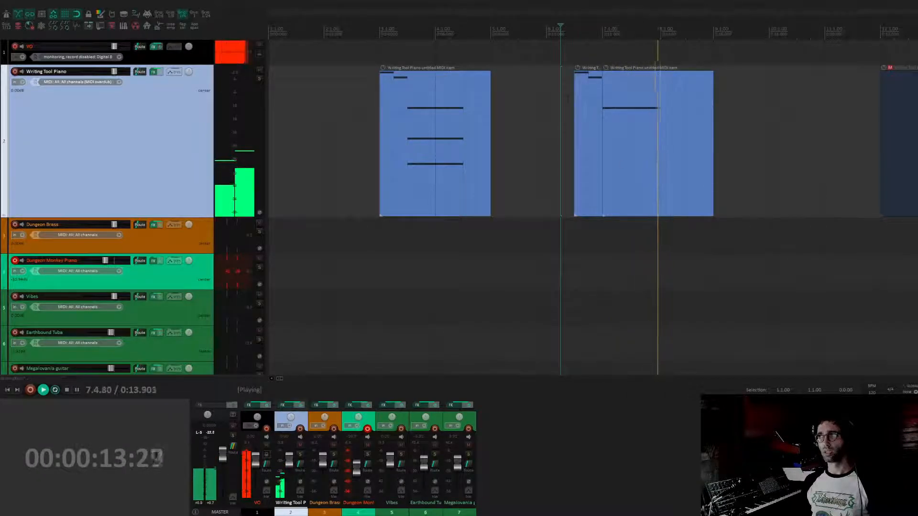
key("space")
left_click_drag(546, 50, 764, 219)
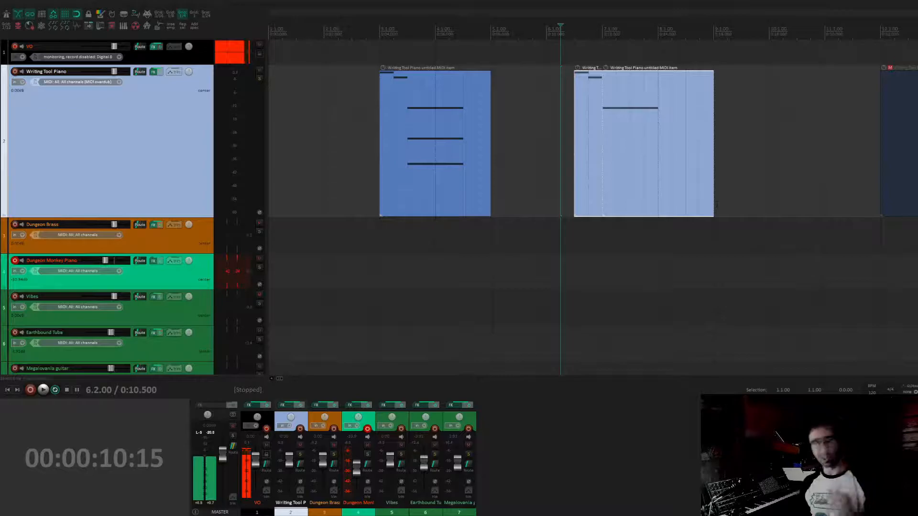
- Copy the last two Earthbound Tuba items, from 54.1 to 62.1, straight down onto the Megalovania guitar track
scroll(737, 249, "down", 4)
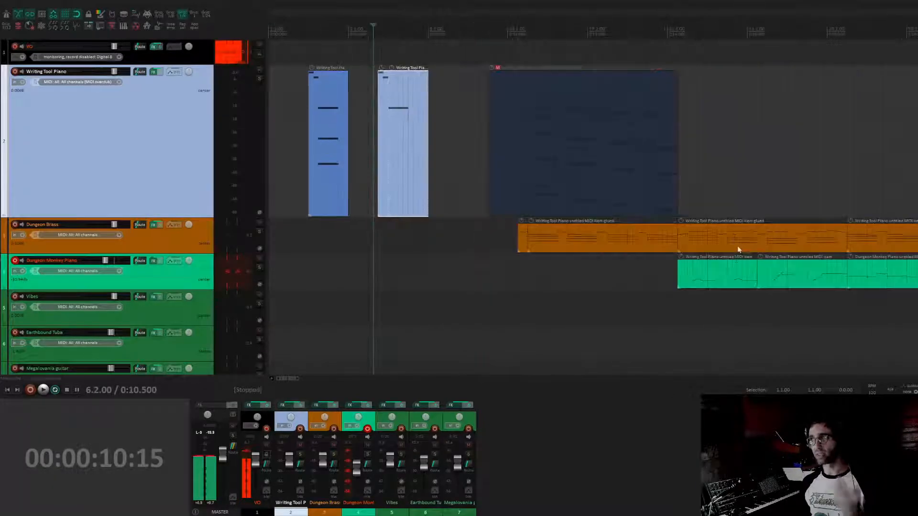
scroll(592, 201, "down", 6)
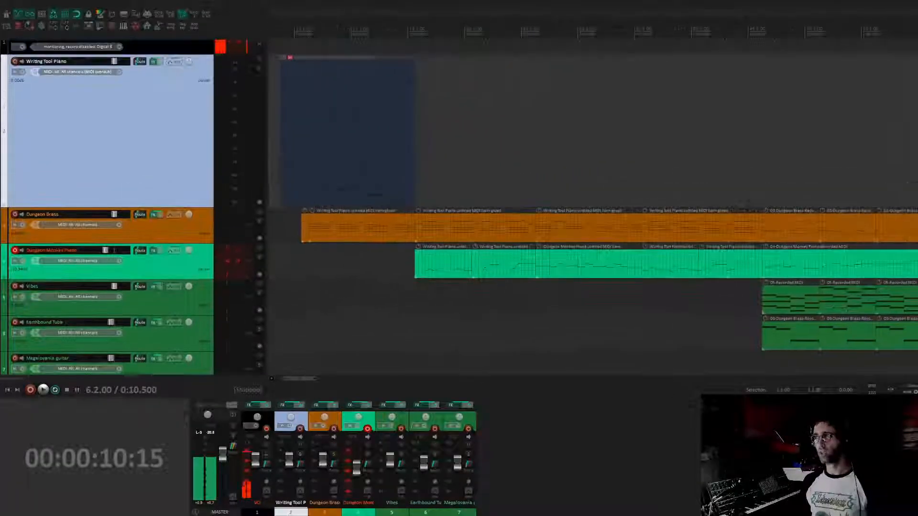
scroll(492, 213, "down", 2)
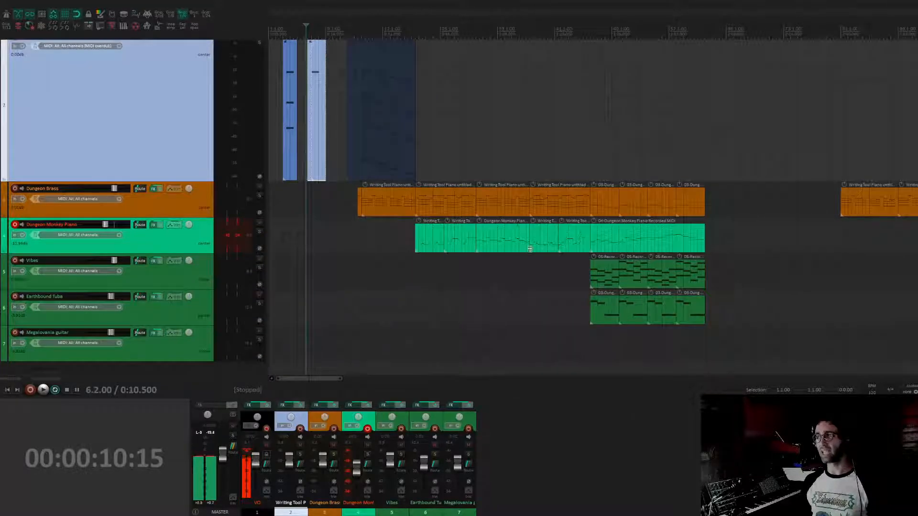
left_click_drag(667, 305, 694, 326)
scroll(670, 290, "down", 1)
left_click_drag(662, 300, 655, 339)
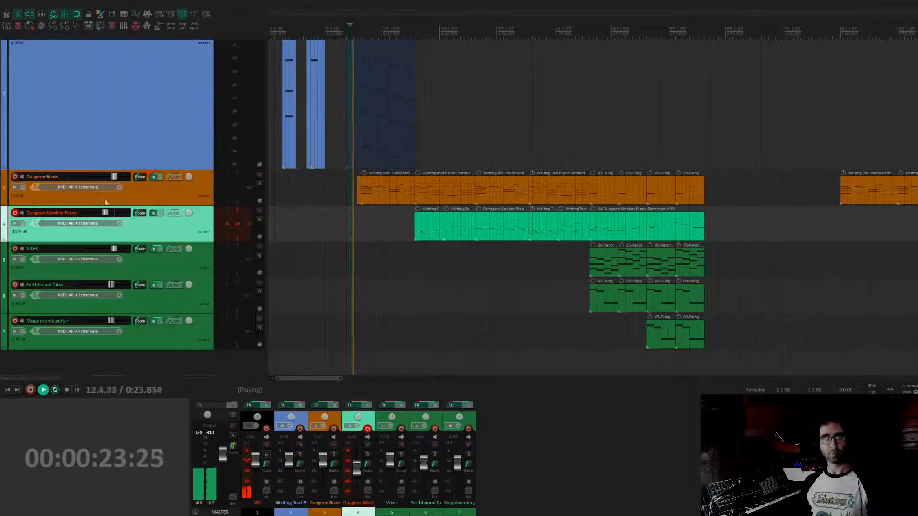
- Play the arrangement through to the end of the new section and lower the Megalovania guitar track's volume
double_click(645, 224)
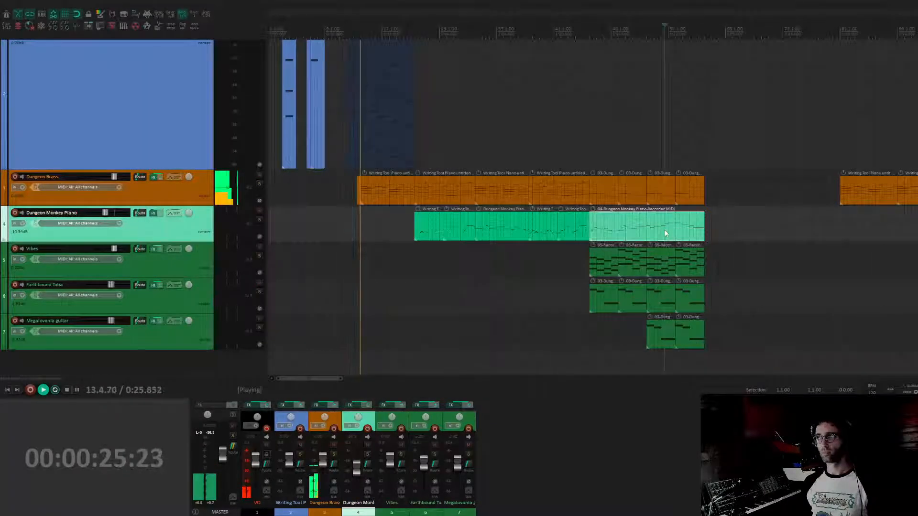
key("Escape")
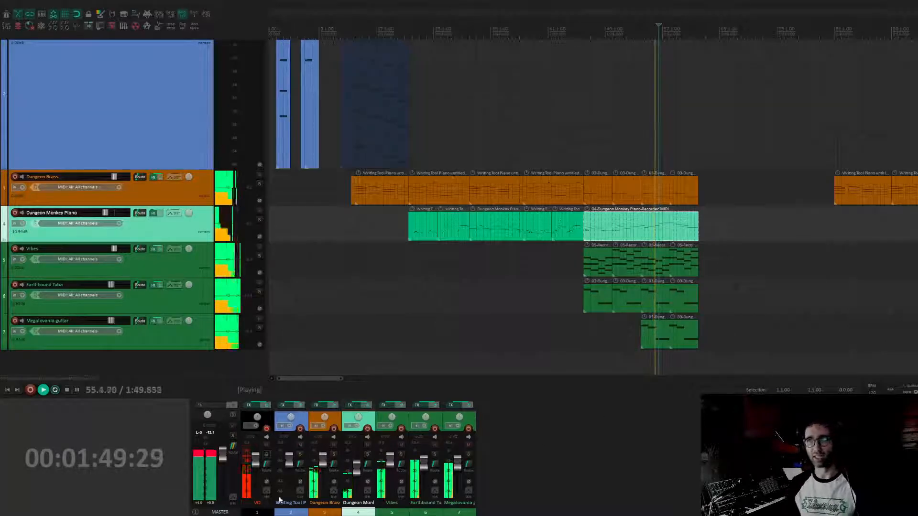
left_click_drag(111, 321, 106, 324)
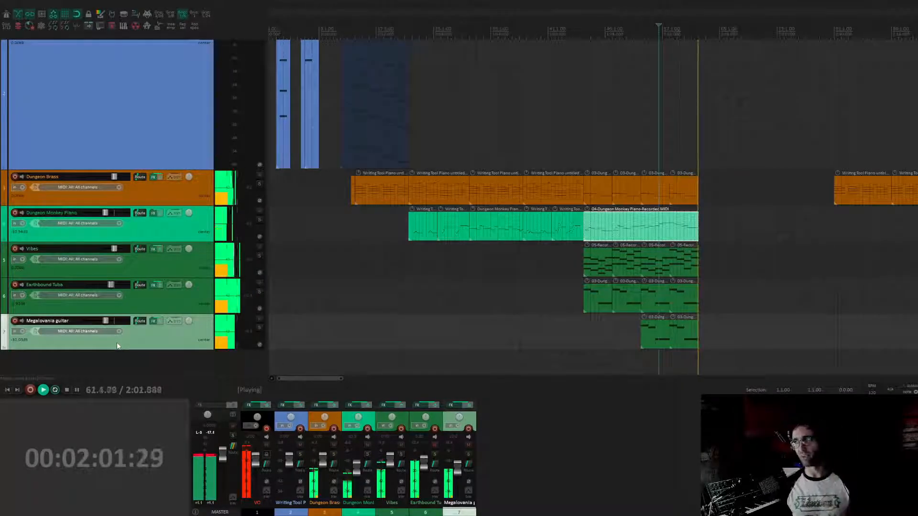
key("space")
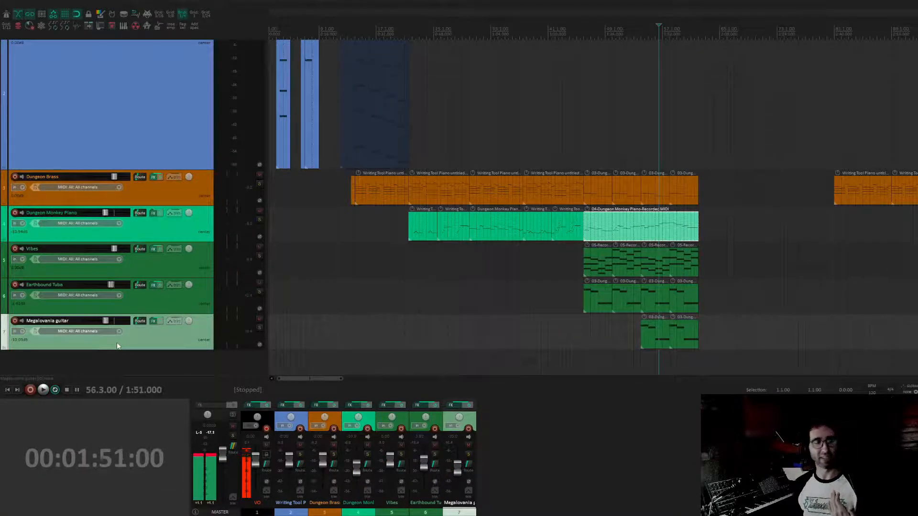